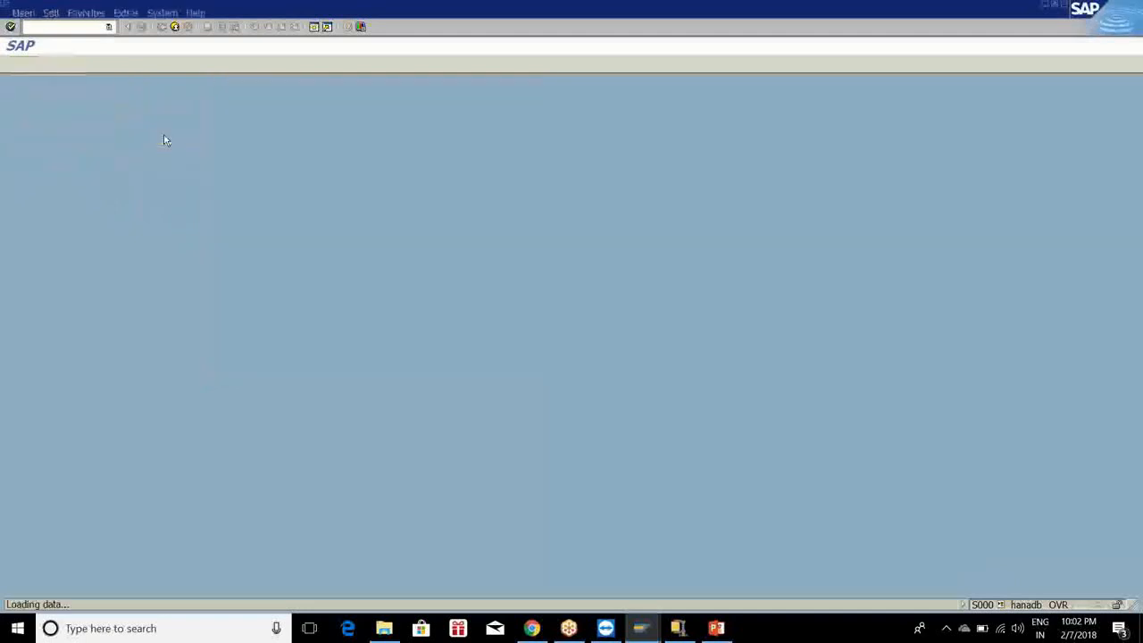
# Run transaction SPRO and display the SAP Reference IMG
pyautogui.write('spro')
pyautogui.press('Return')
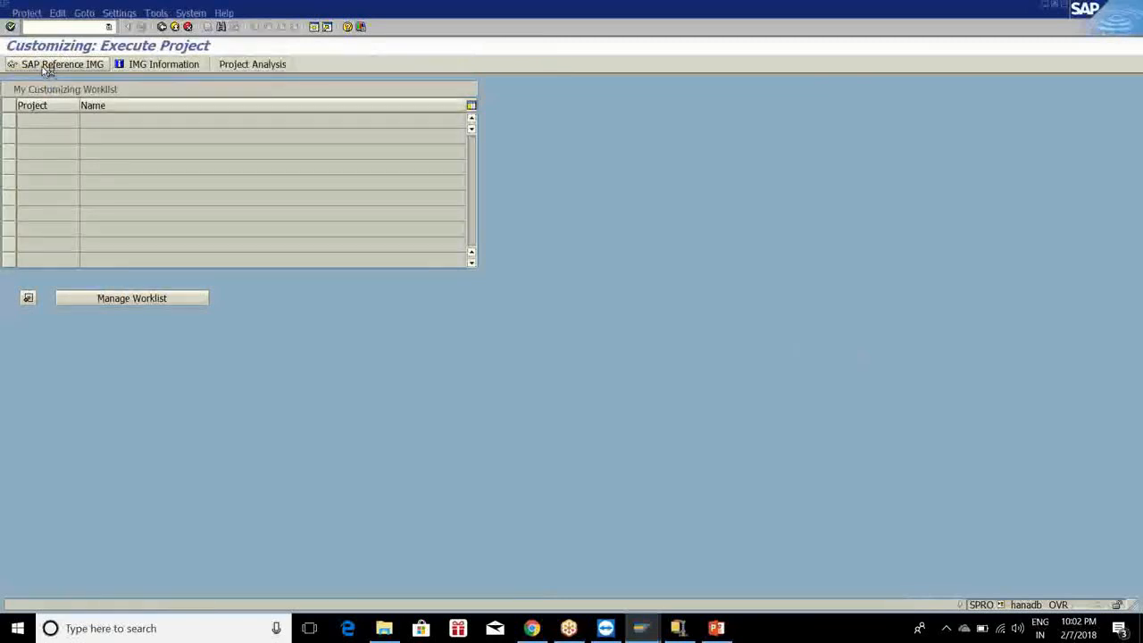
pyautogui.click(49, 65)
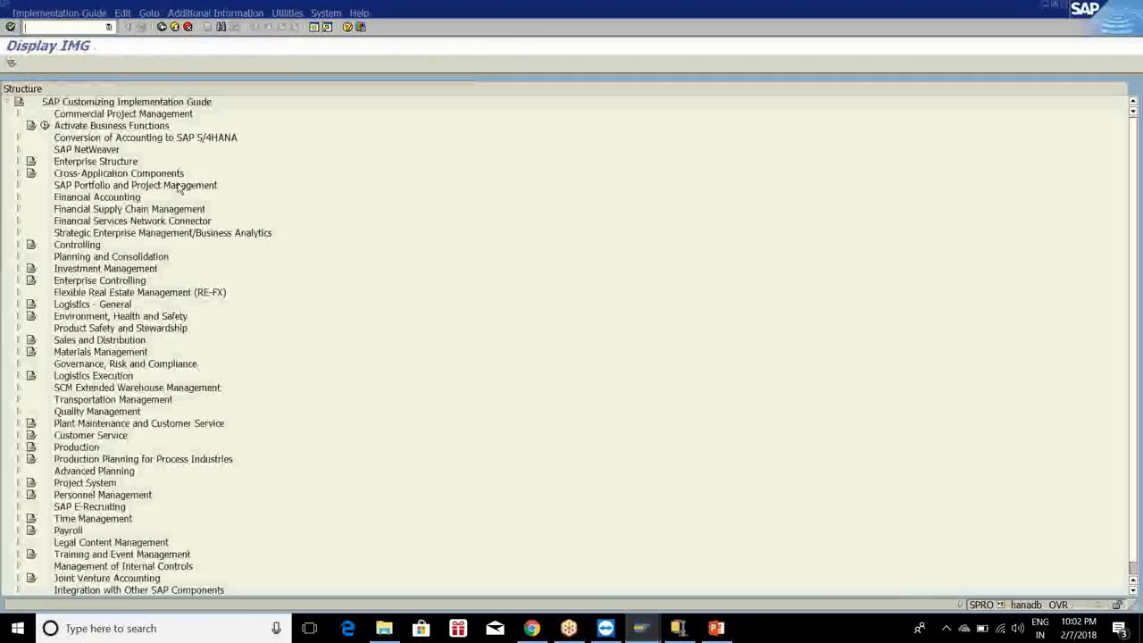
# Open the Acknowledge Use of Advanced Functions activity in the master data of SCM Extended Warehouse Management
pyautogui.scroll(-1, 20, 369)
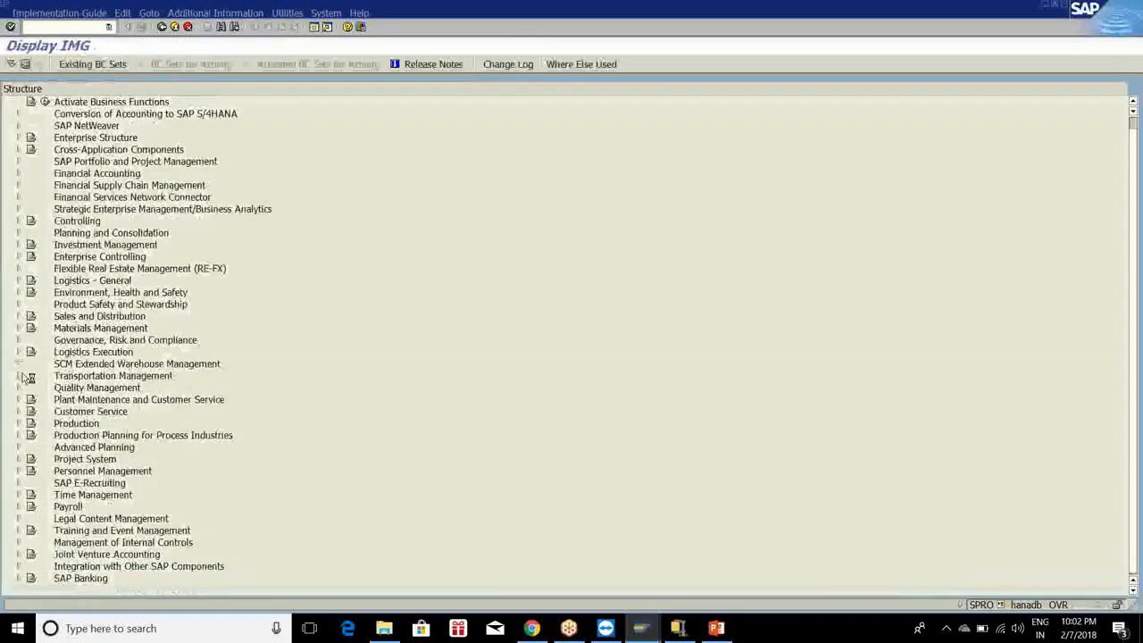
pyautogui.click(20, 366)
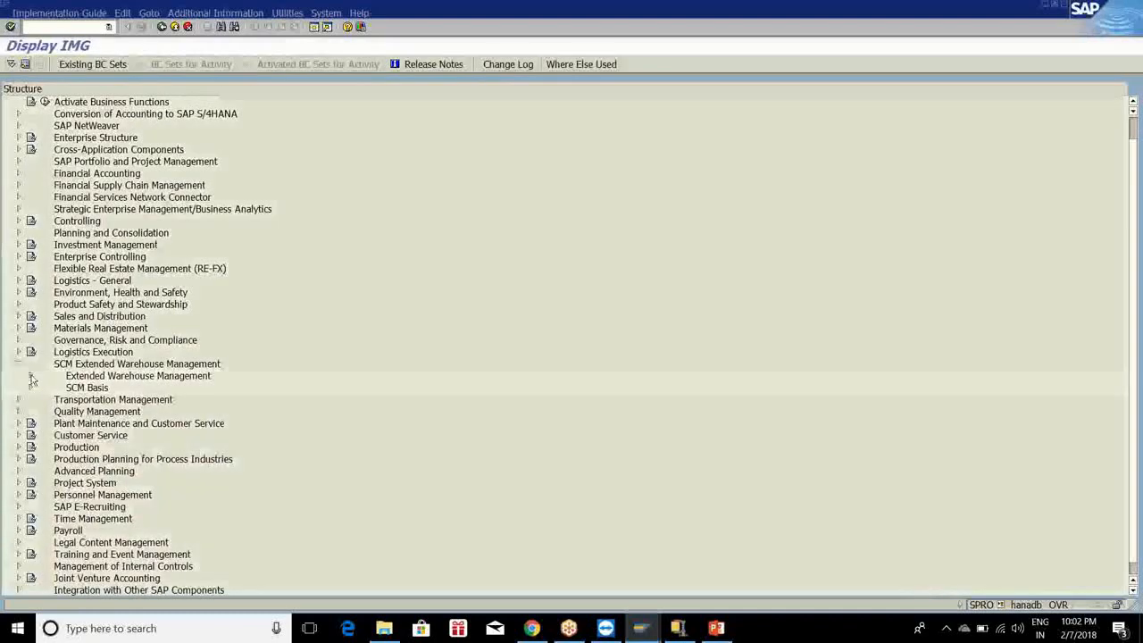
pyautogui.click(30, 376)
pyautogui.click(42, 389)
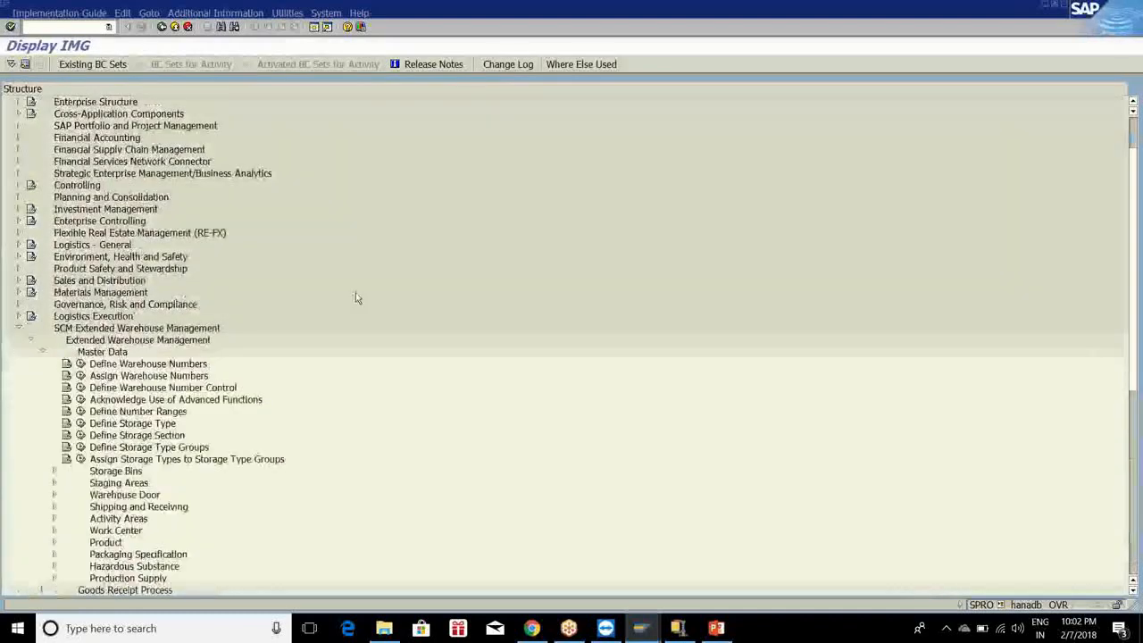
pyautogui.scroll(-2, 355, 298)
pyautogui.click(80, 352)
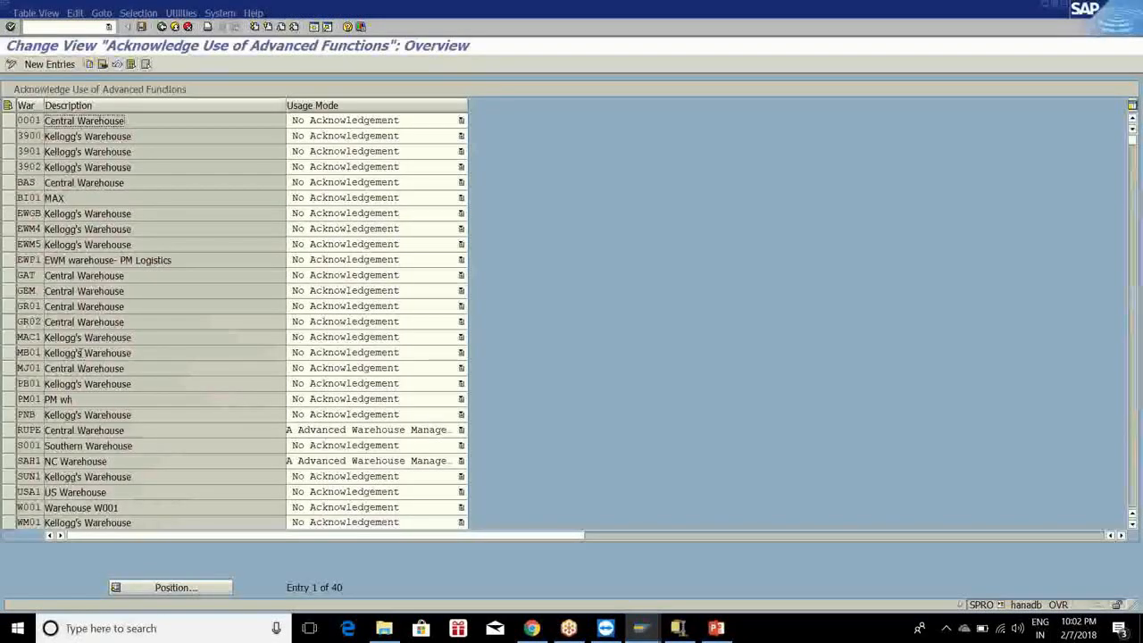
# Check the usage mode options for warehouse 0001, then return to the guide and collapse SCM Extended Warehouse Management
pyautogui.click(9, 122)
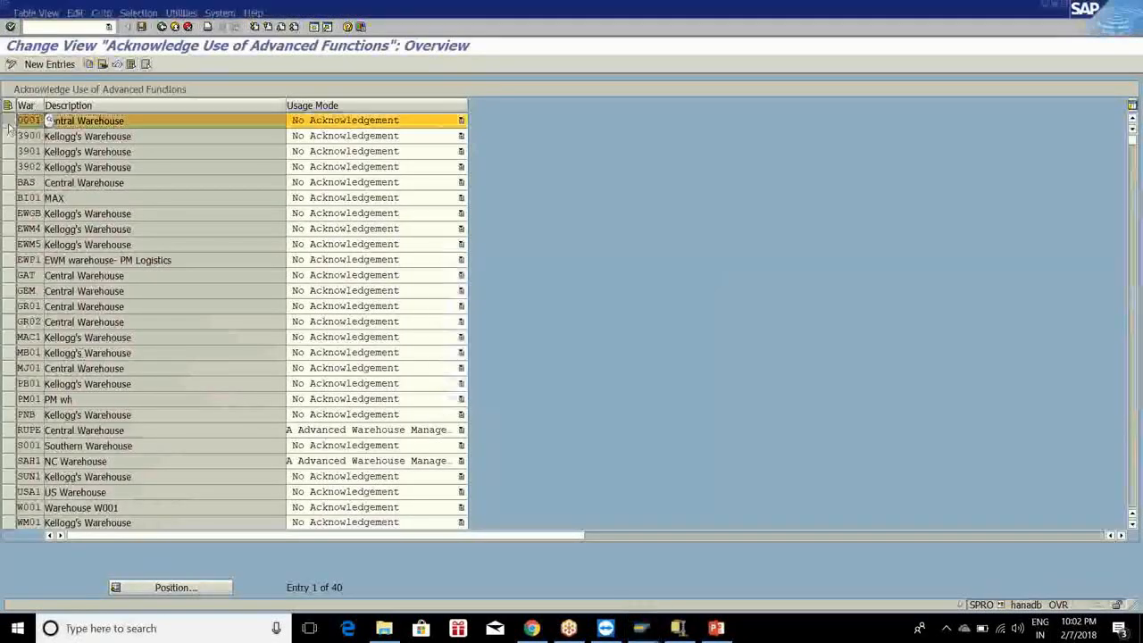
pyautogui.click(461, 120)
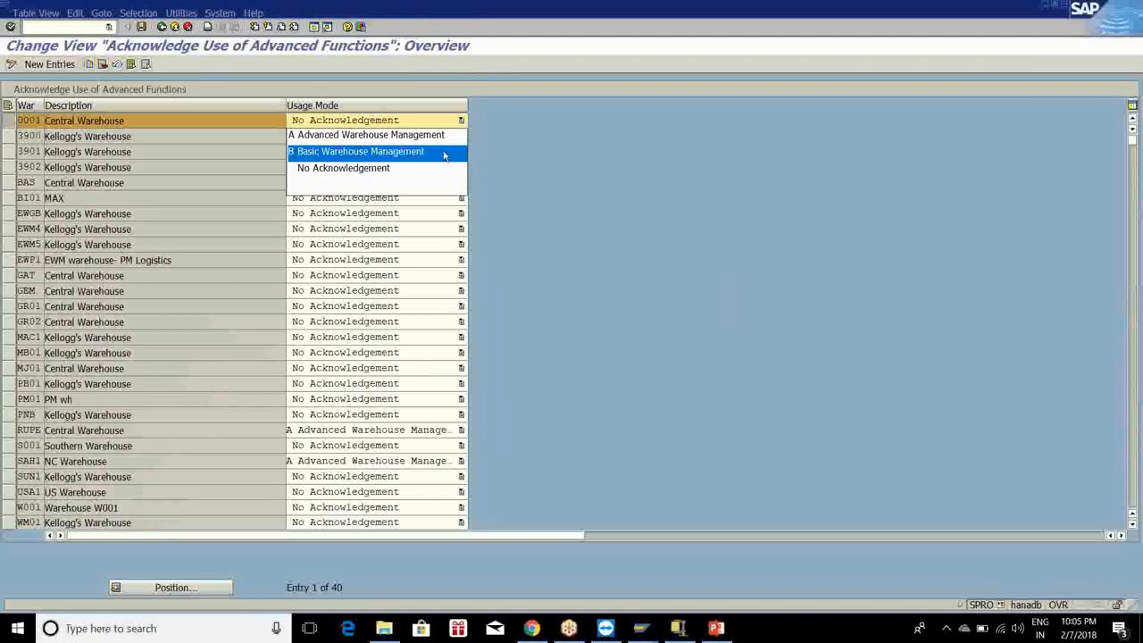
pyautogui.click(165, 29)
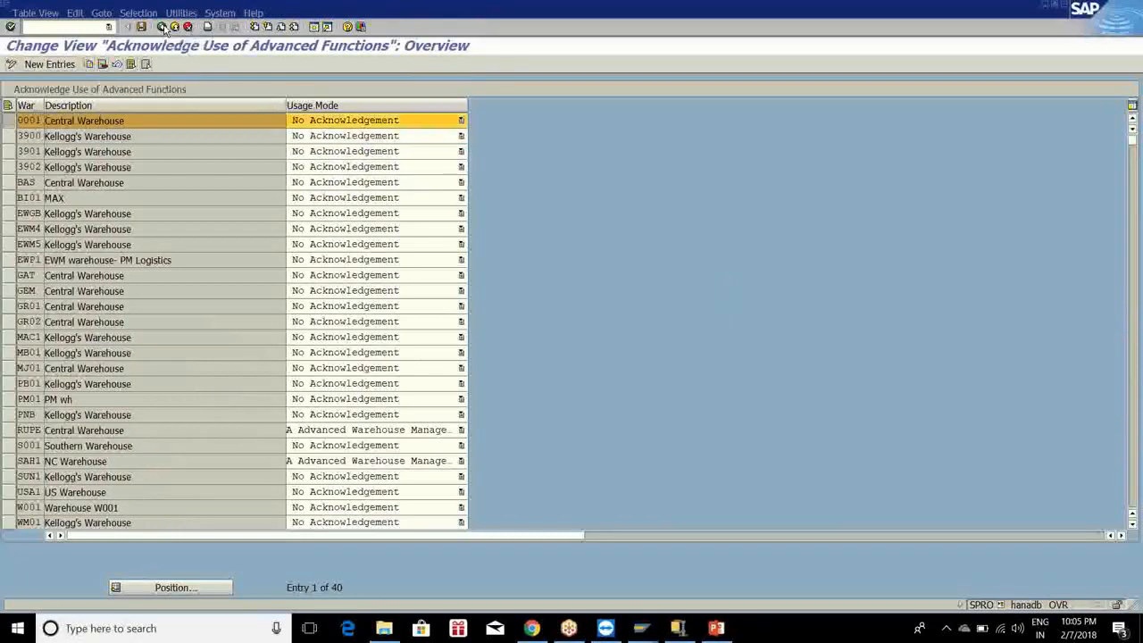
pyautogui.click(164, 27)
pyautogui.click(29, 292)
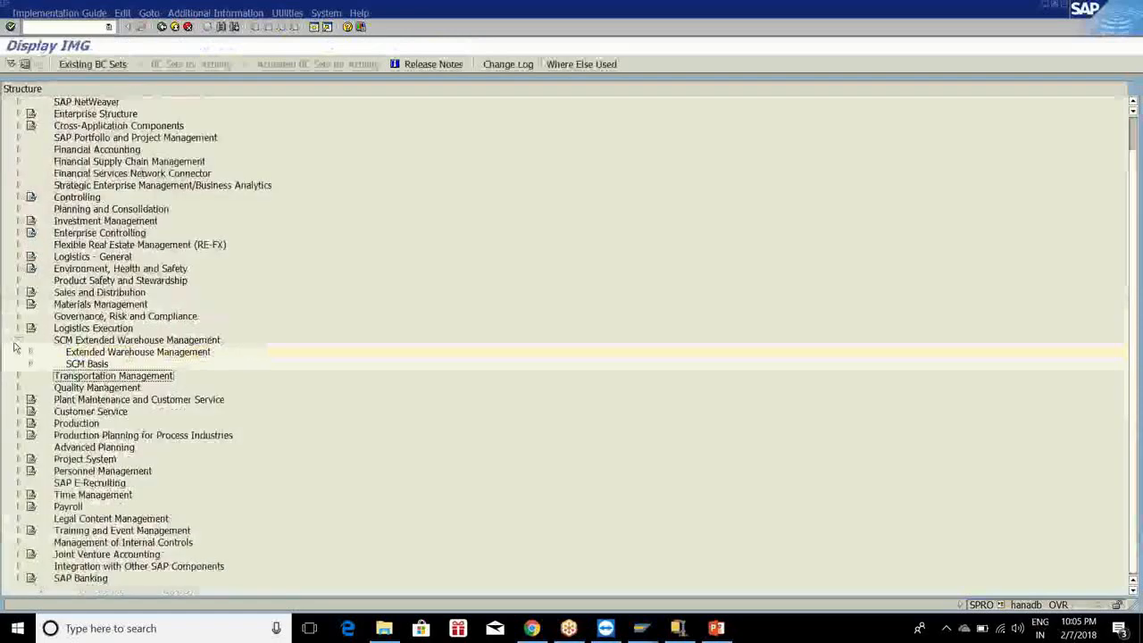
pyautogui.click(18, 340)
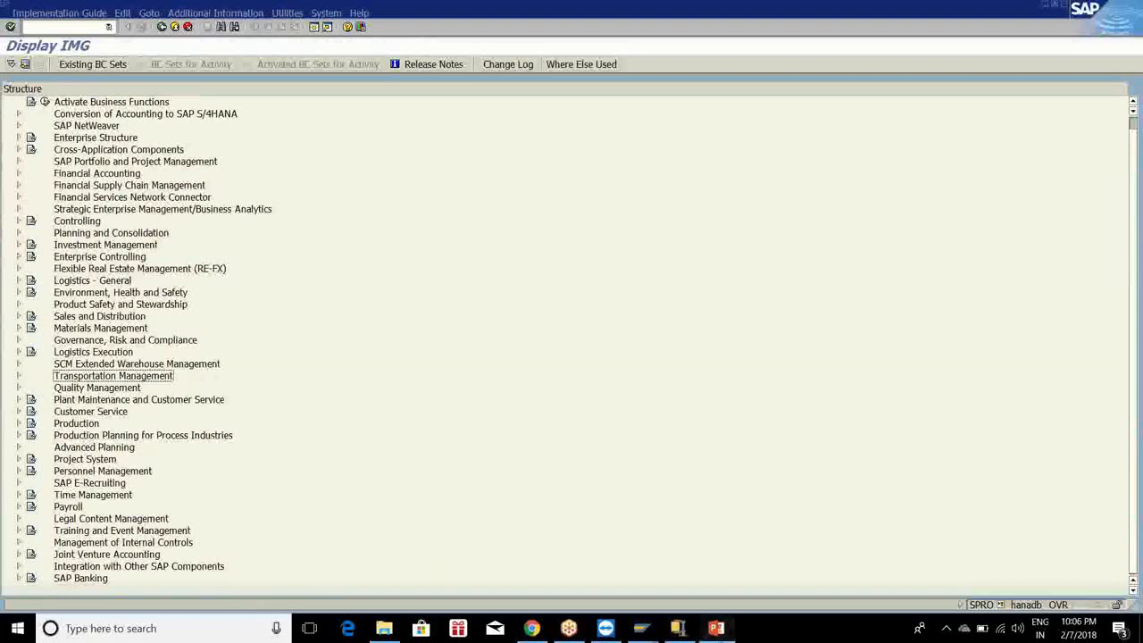
# Switch to the PowerPoint presentation and display slide 61, the layout-oriented storage control example
pyautogui.click(716, 628)
pyautogui.click(88, 426)
pyautogui.scroll(-3, 64, 360)
pyautogui.click(57, 326)
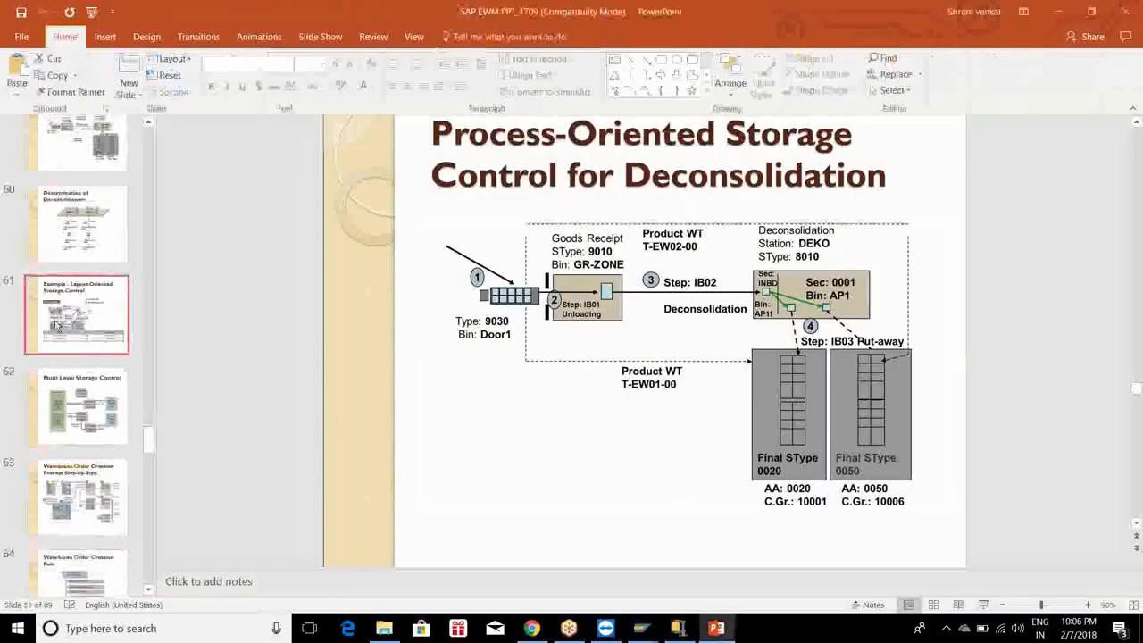
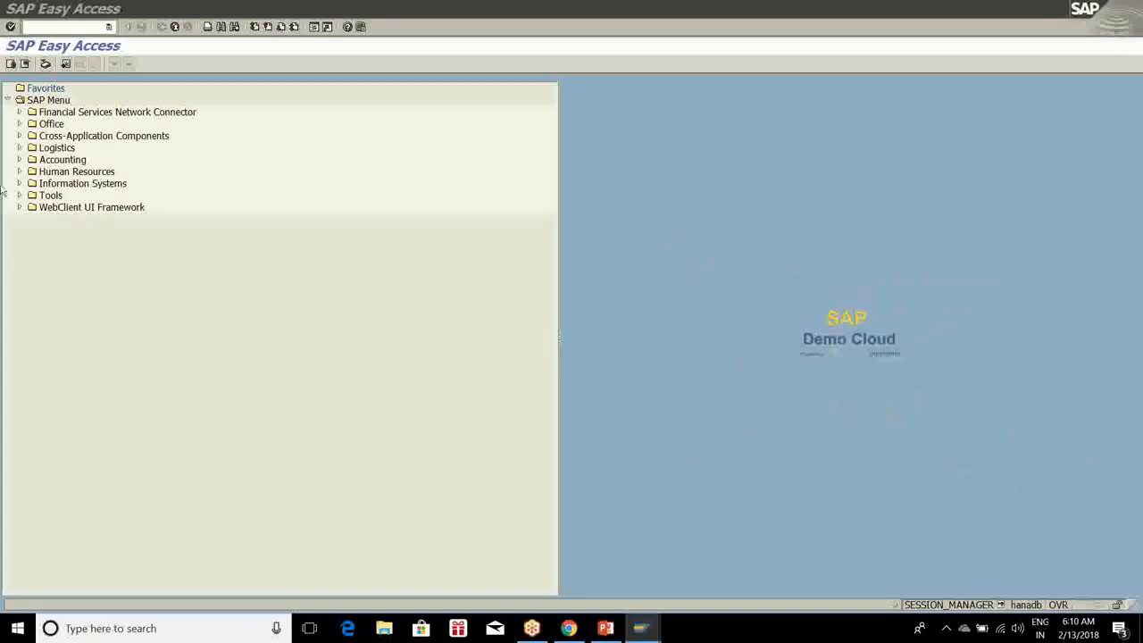
# Run transaction SPRO from SAP Easy Access and display the SAP Reference IMG
pyautogui.click(44, 27)
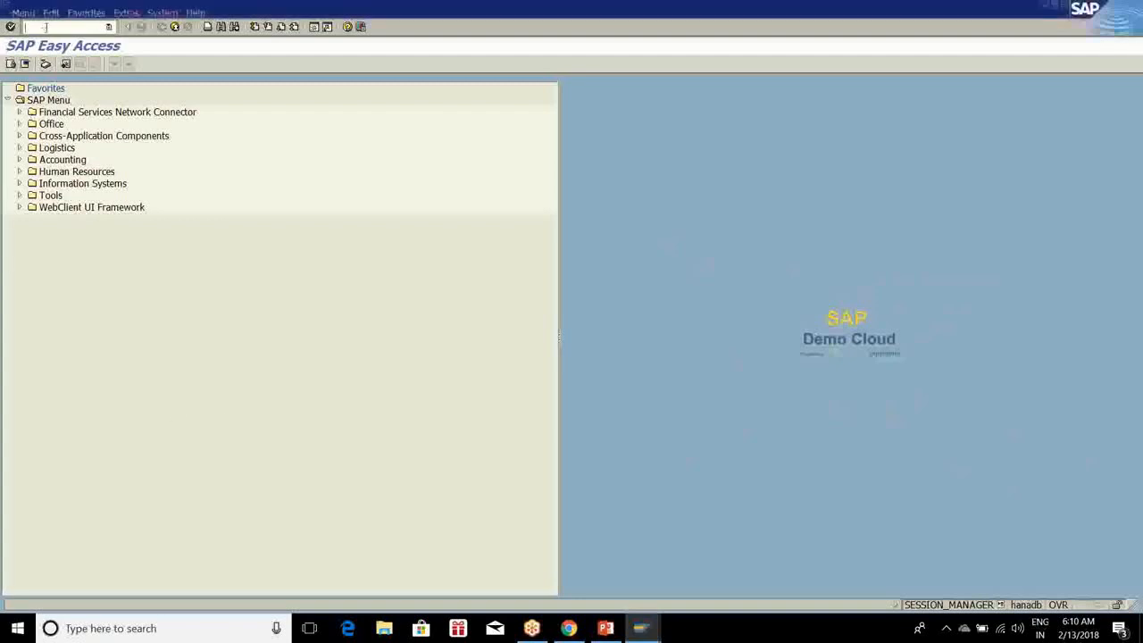
pyautogui.write('spo')
pyautogui.write('o')
pyautogui.press('Return')
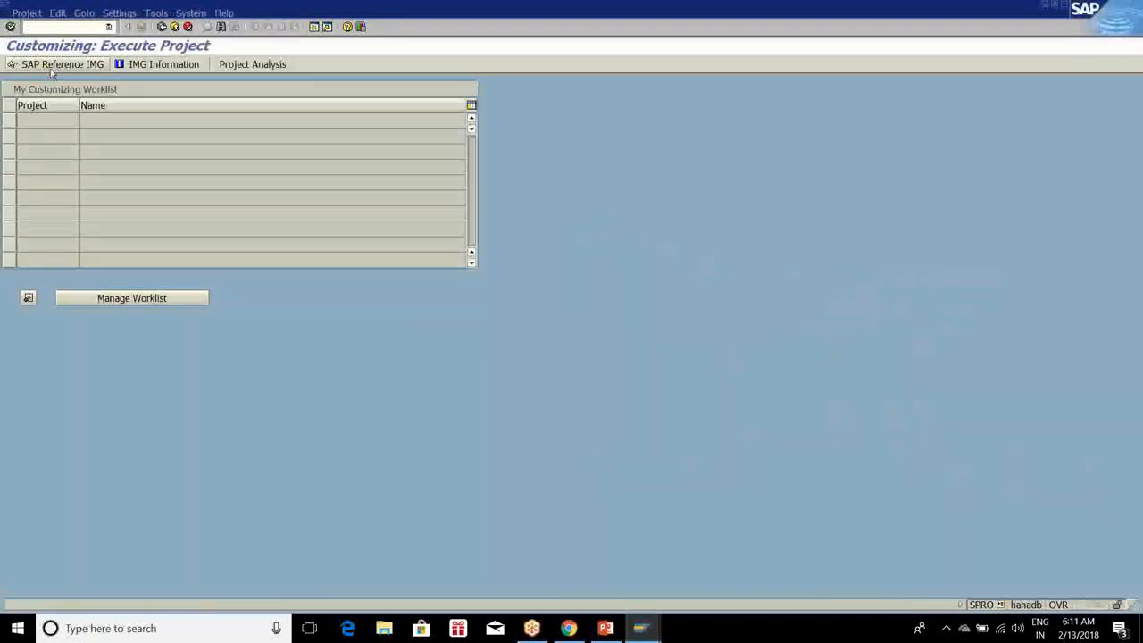
pyautogui.click(56, 65)
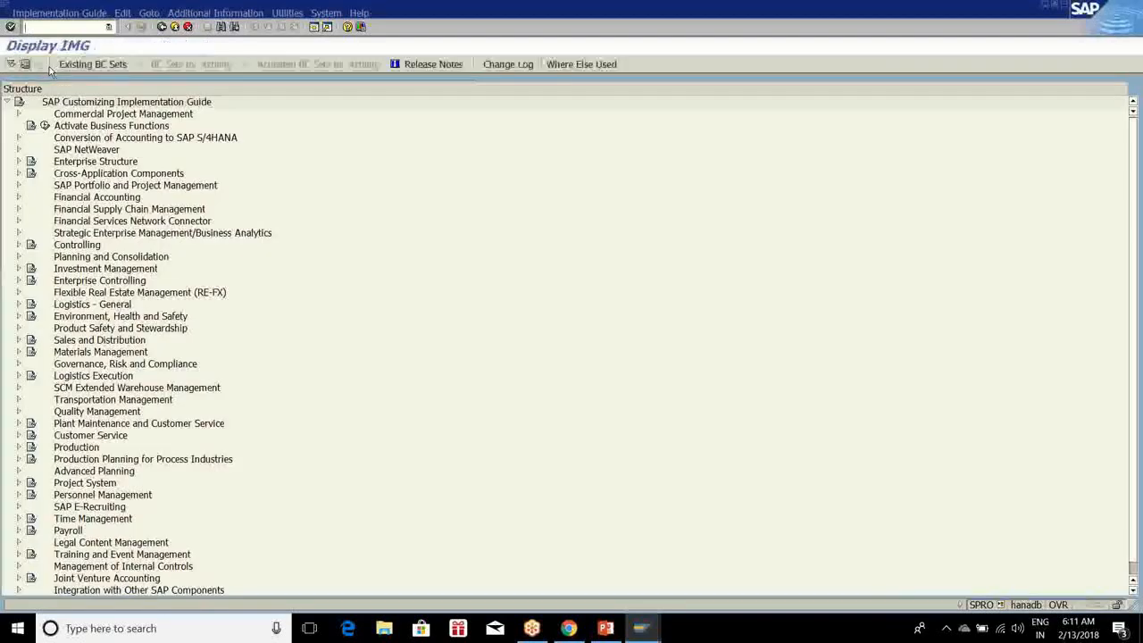
# Open the Define Plant activity in the Logistics - General definitions of the Enterprise Structure
pyautogui.click(18, 161)
pyautogui.click(30, 186)
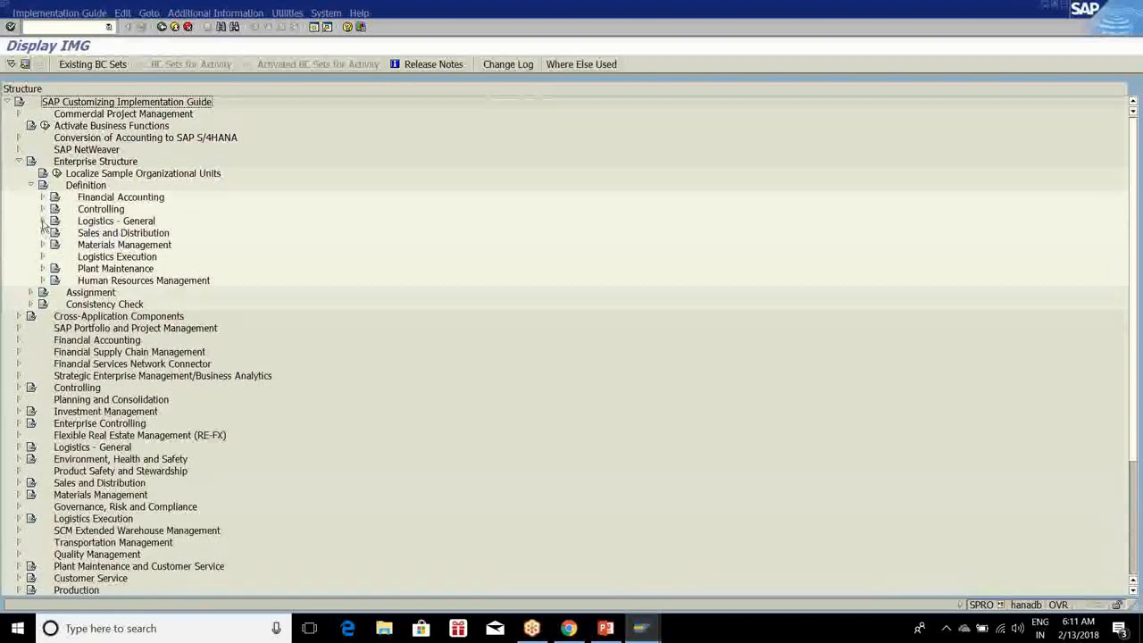
pyautogui.click(42, 221)
pyautogui.click(42, 222)
pyautogui.click(42, 221)
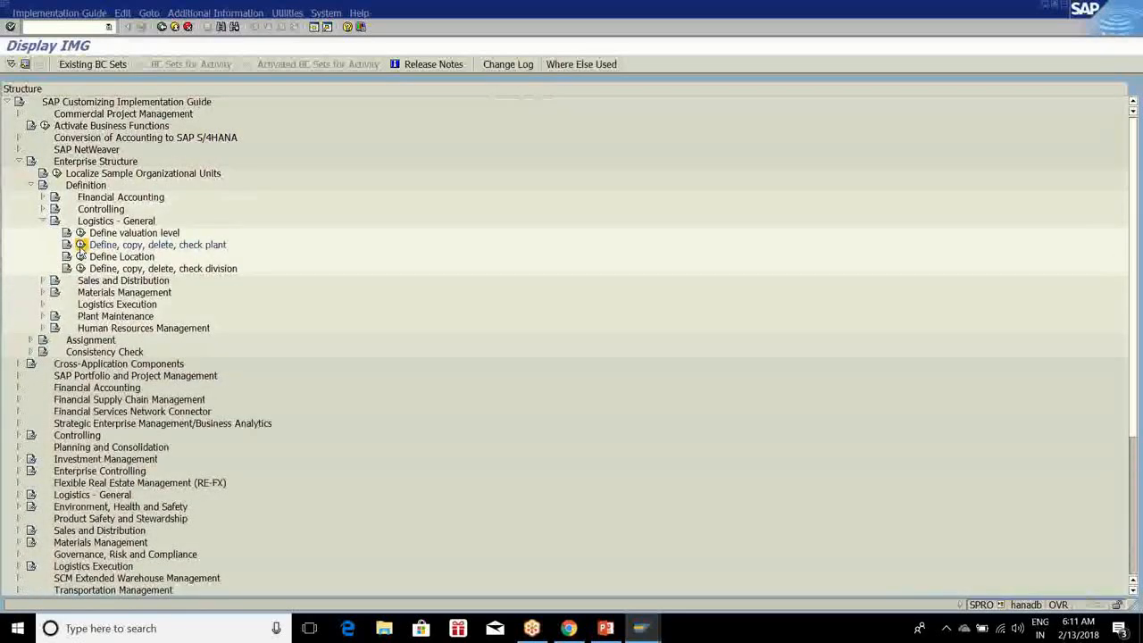
pyautogui.click(80, 244)
pyautogui.doubleClick(38, 138)
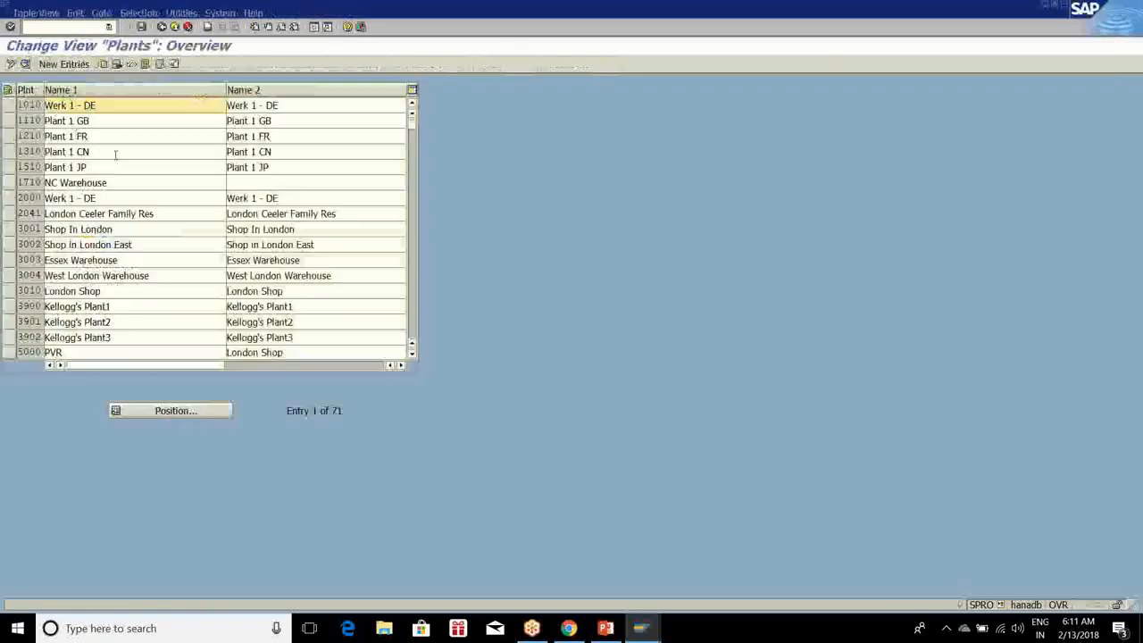
# Start a copy of plant WM05 with WM10 as the new plant code
pyautogui.scroll(-1, 130, 257)
pyautogui.scroll(-15, 130, 257)
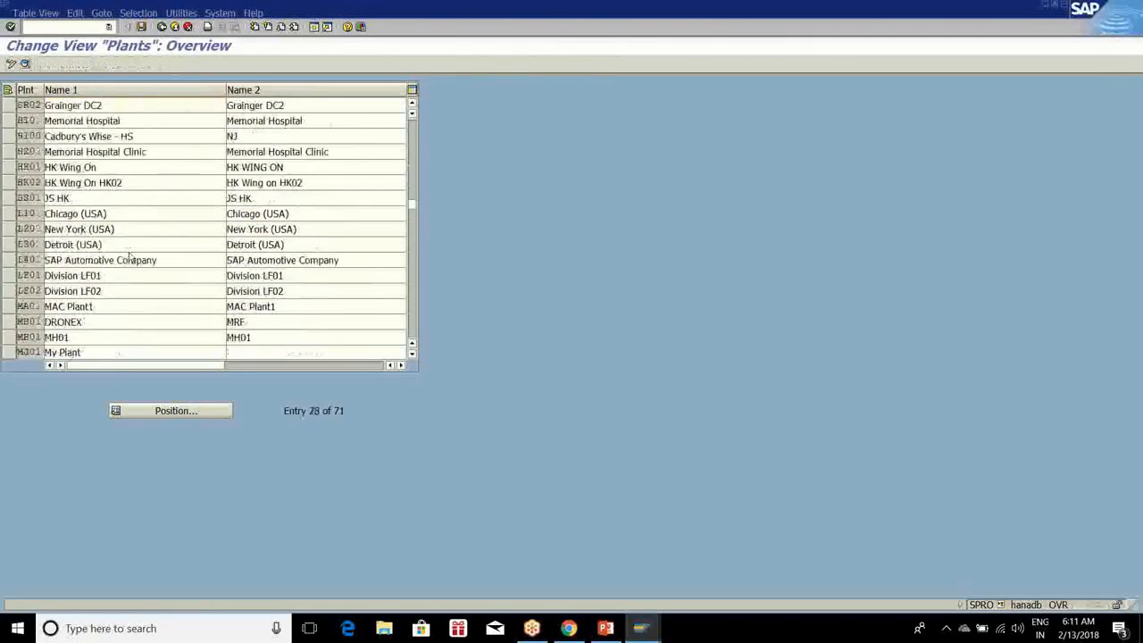
pyautogui.scroll(-2, 42, 257)
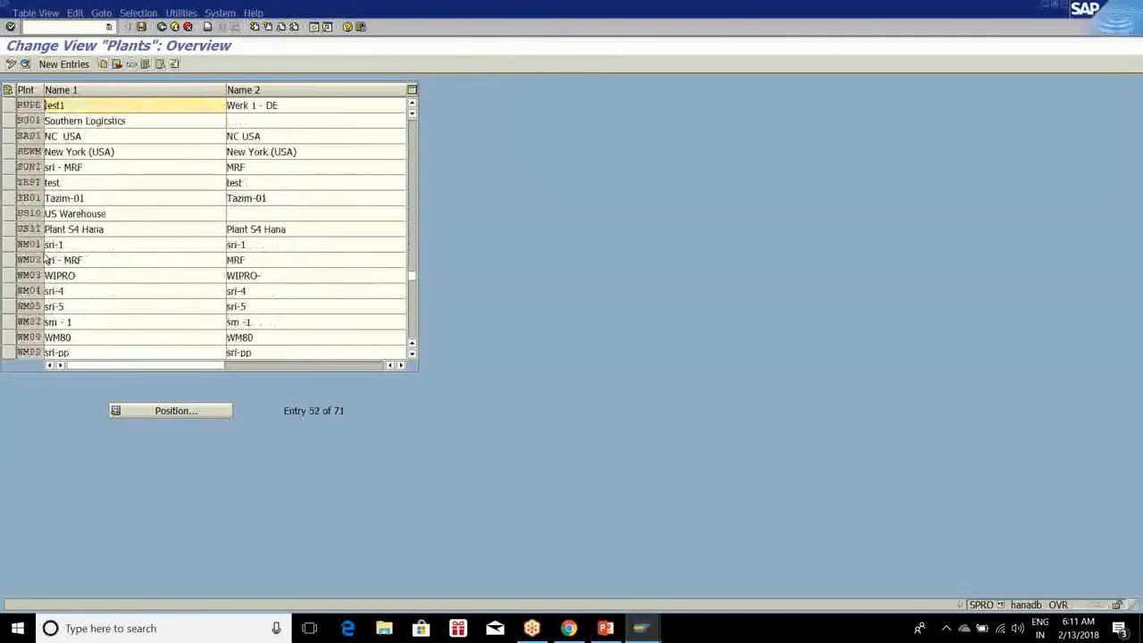
pyautogui.click(14, 307)
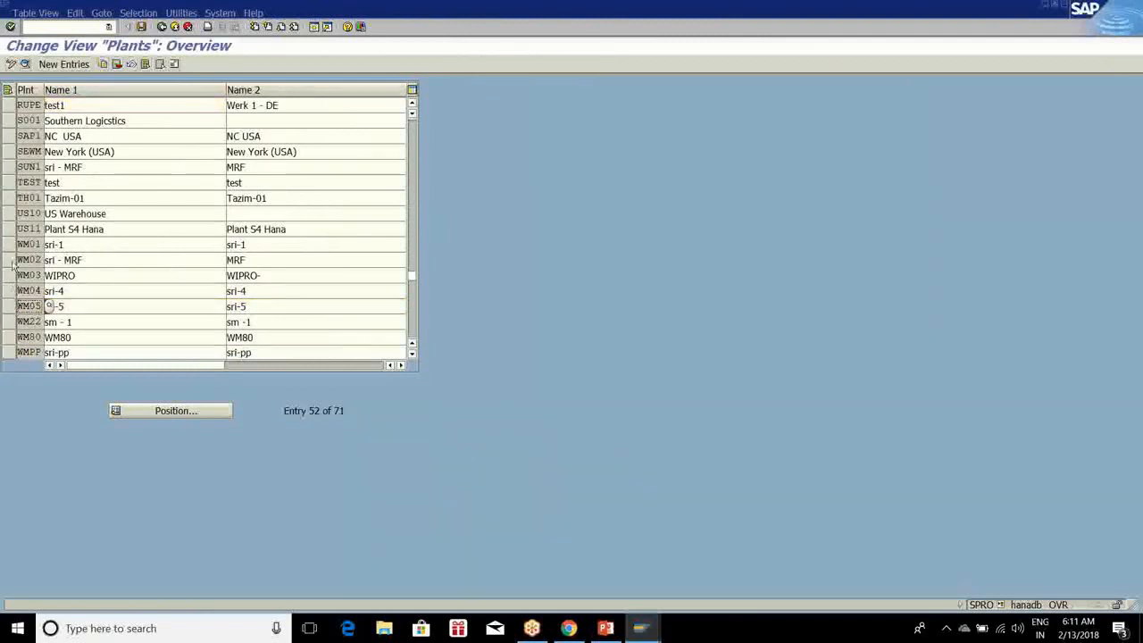
pyautogui.click(103, 65)
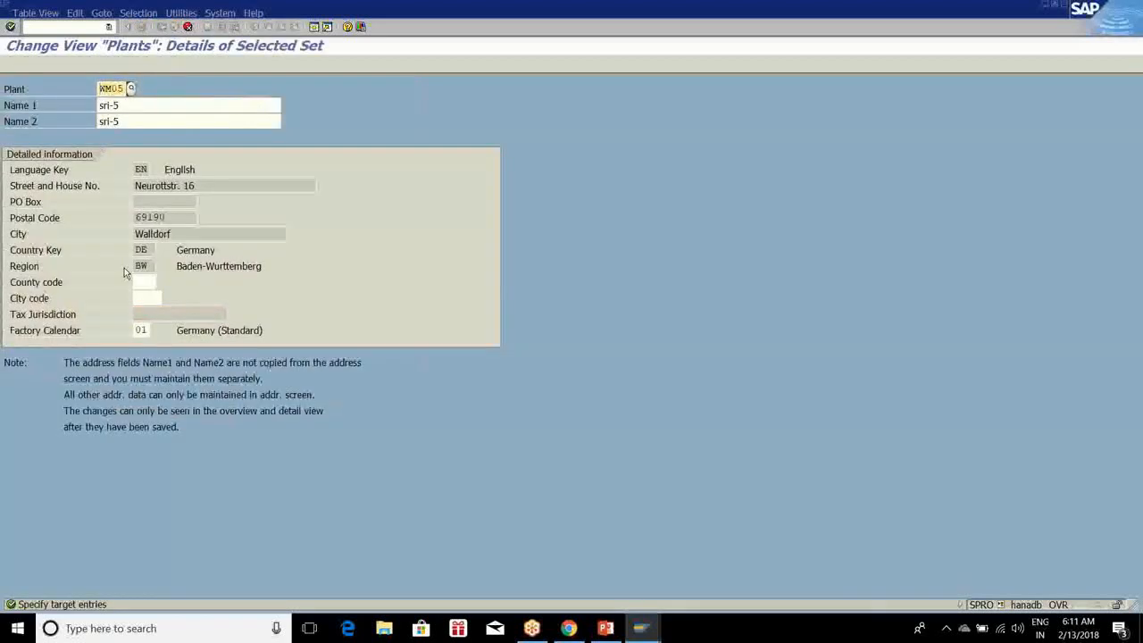
pyautogui.write('wm15')
pyautogui.press('BackSpace')
pyautogui.write('0')
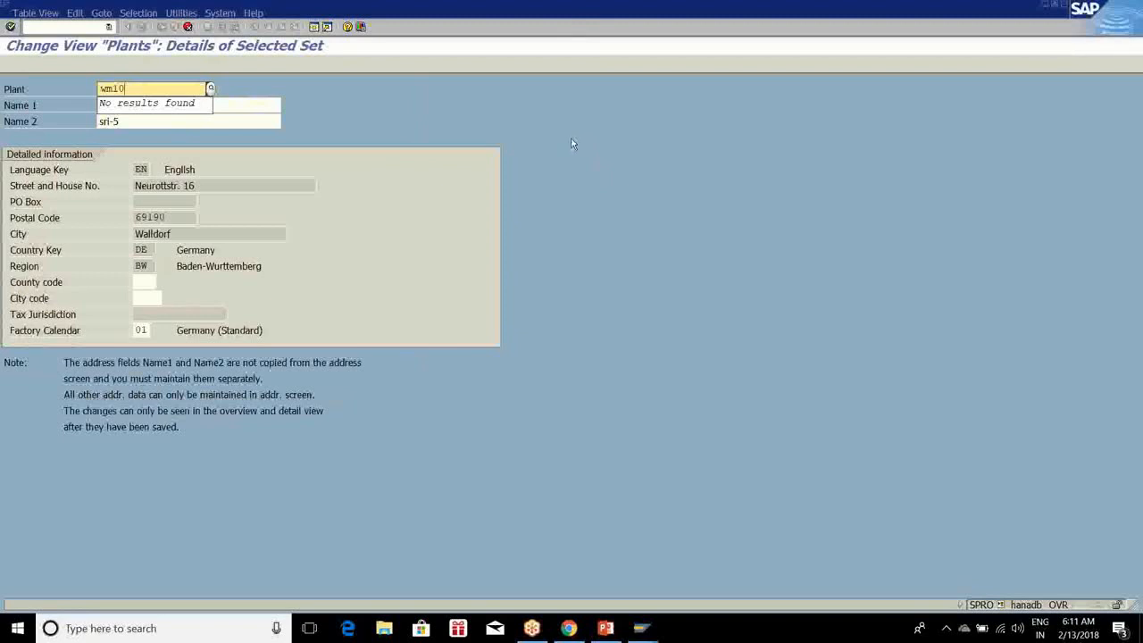
# Set Name 1 and Name 2 of the copied plant to sri-10 and confirm the details
pyautogui.click(135, 107)
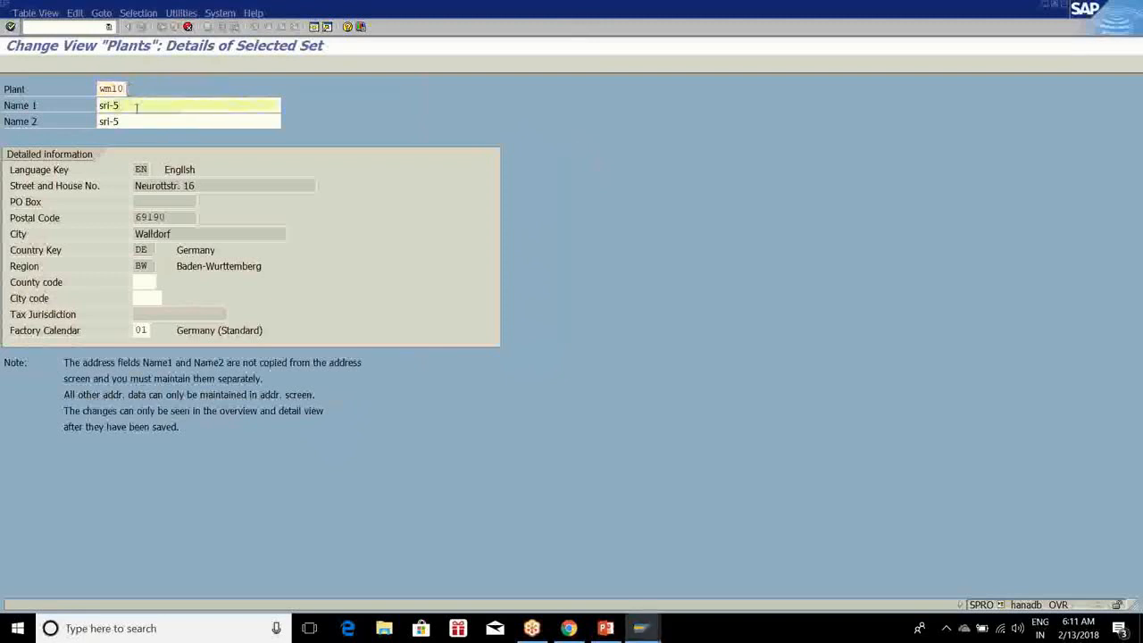
pyautogui.press('BackSpace')
pyautogui.write('10')
pyautogui.click(153, 122)
pyautogui.press('BackSpace')
pyautogui.write('10')
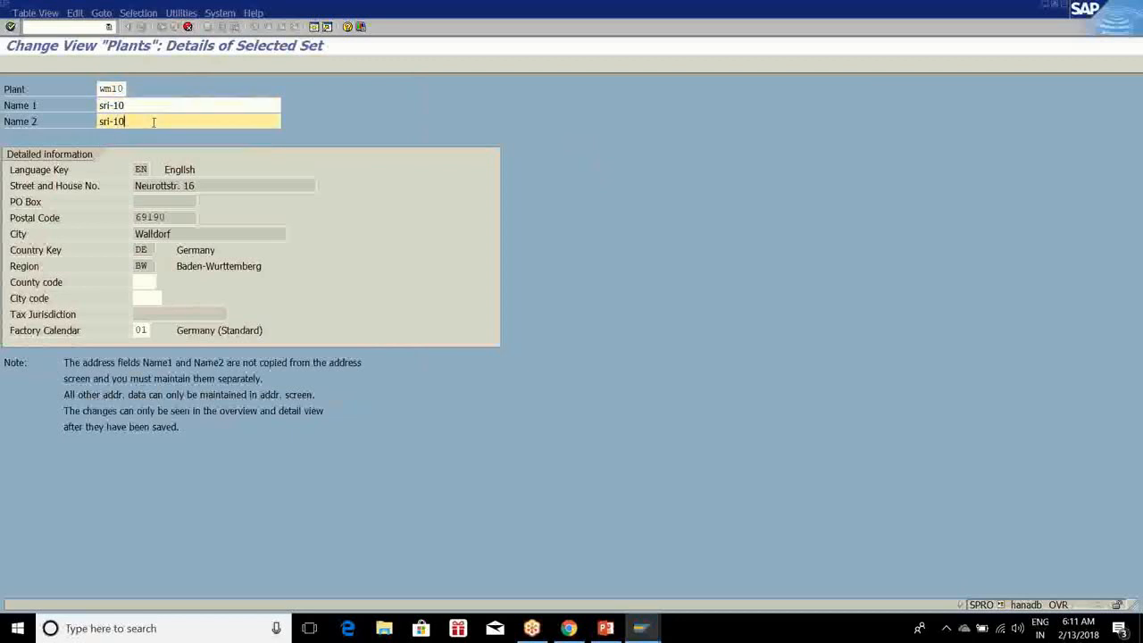
pyautogui.press('Return')
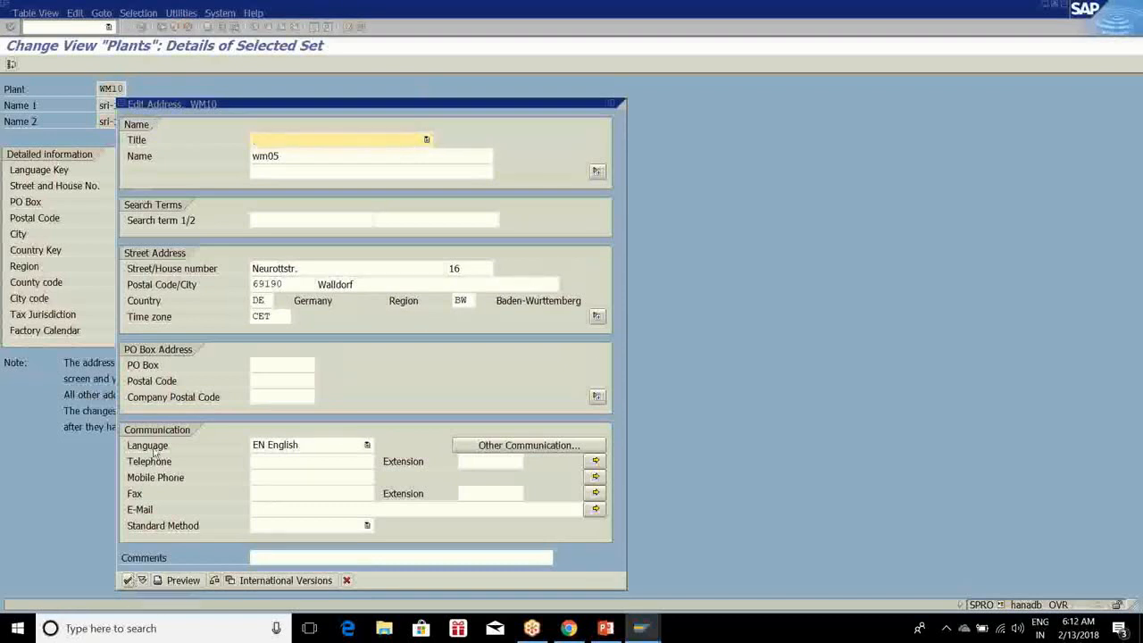
# Set the name in the new plant's address to wm10 and confirm the address
pyautogui.click(289, 159)
pyautogui.press('BackSpace')
pyautogui.press('BackSpace')
pyautogui.write('10')
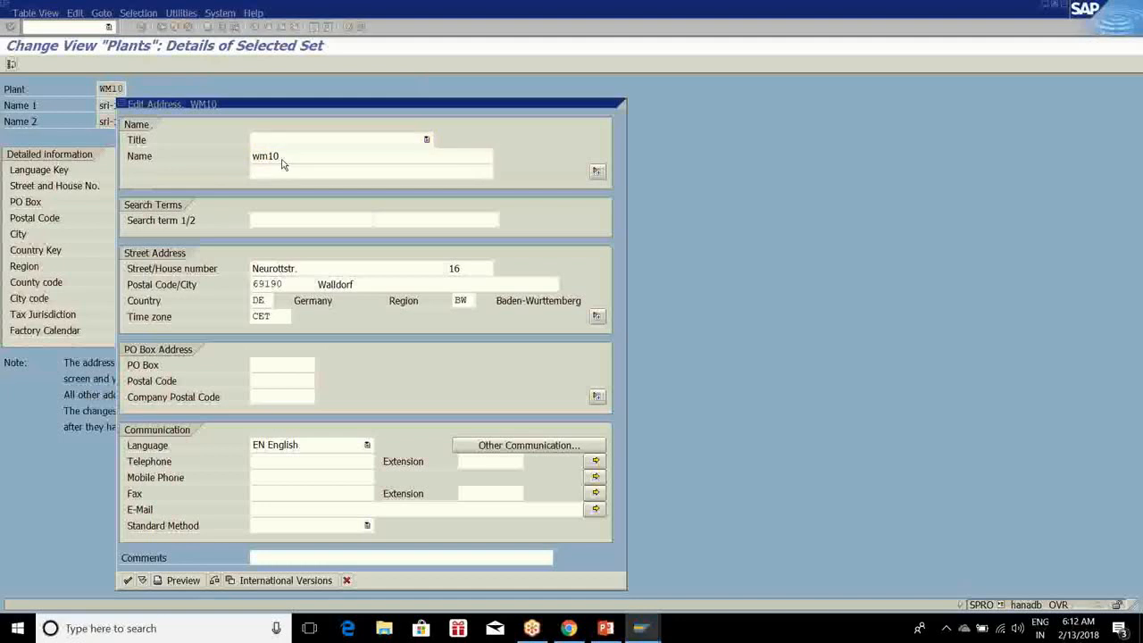
pyautogui.press('Return')
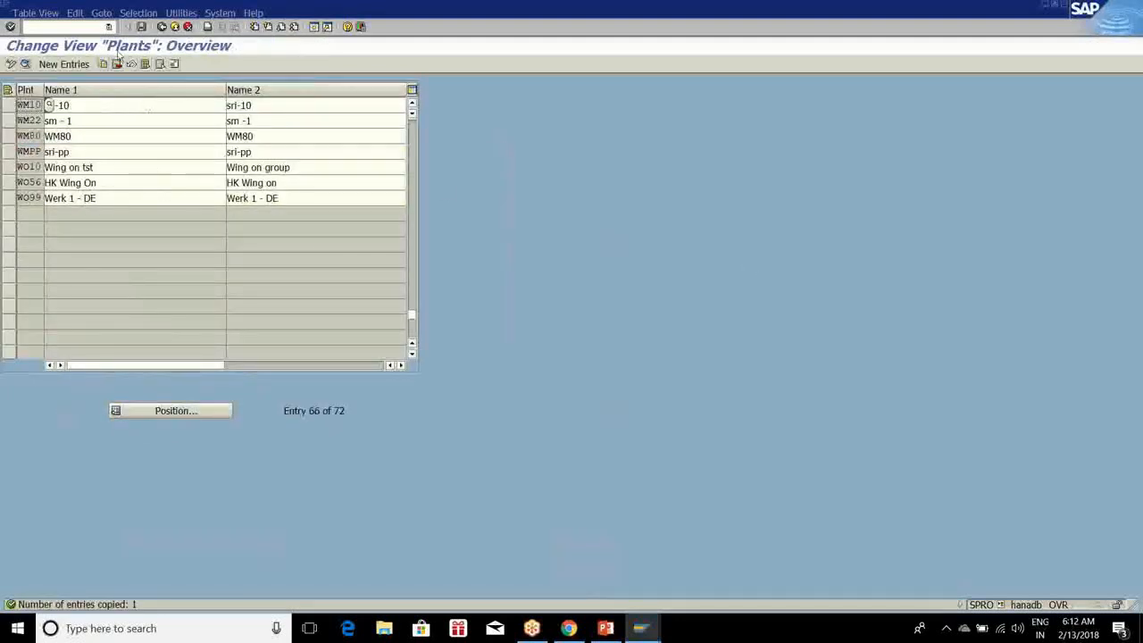
# Save the new plant in the proposed customizing request, then leave the plant view and its activity selection
pyautogui.click(141, 30)
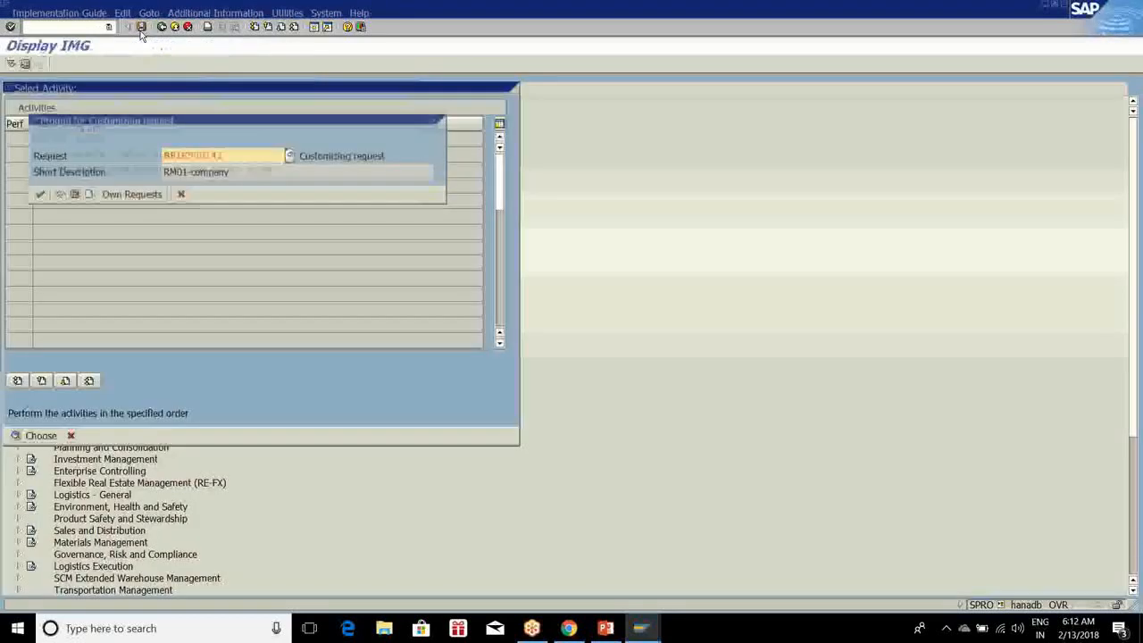
pyautogui.click(39, 194)
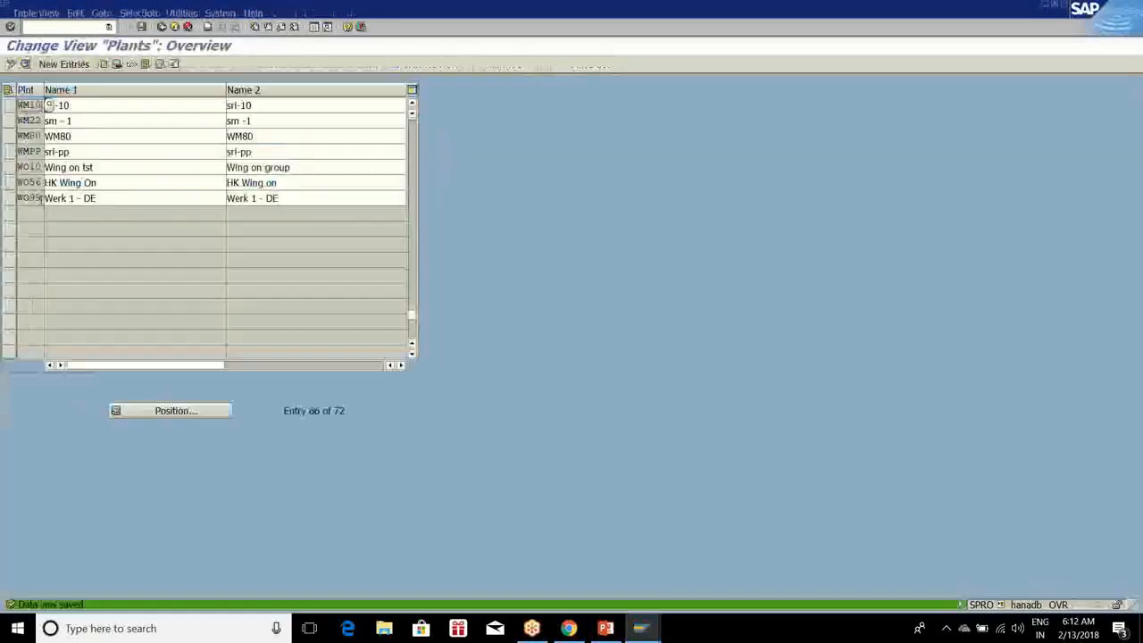
pyautogui.click(167, 28)
pyautogui.moveTo(386, 81); pyautogui.dragTo(790, 92)
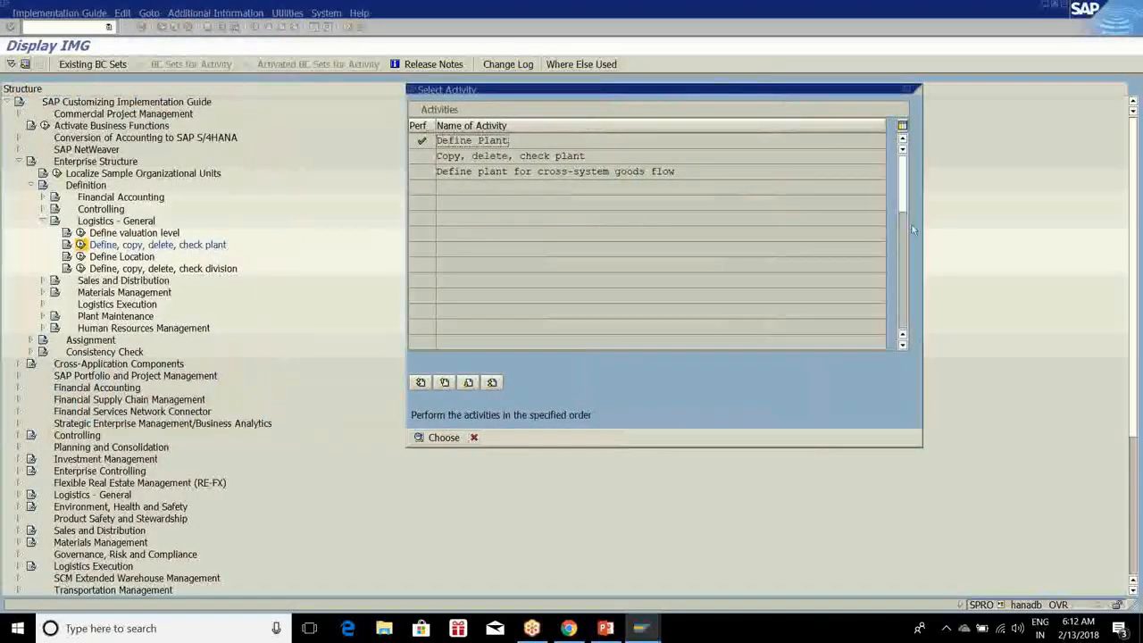
pyautogui.press('Escape')
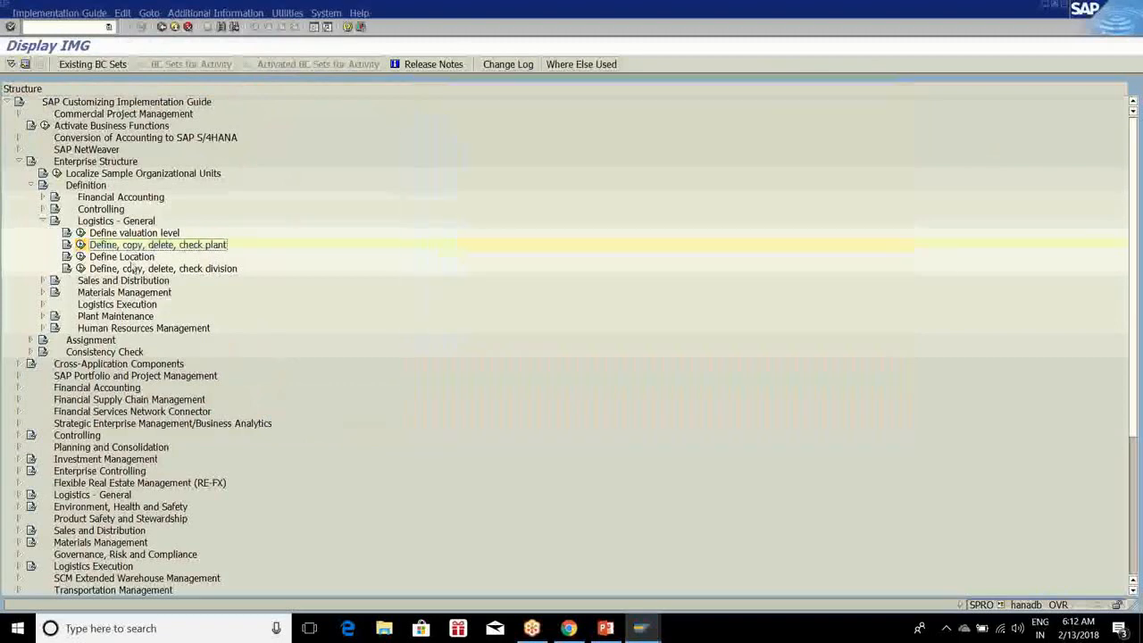
pyautogui.scroll(-2, 354, 323)
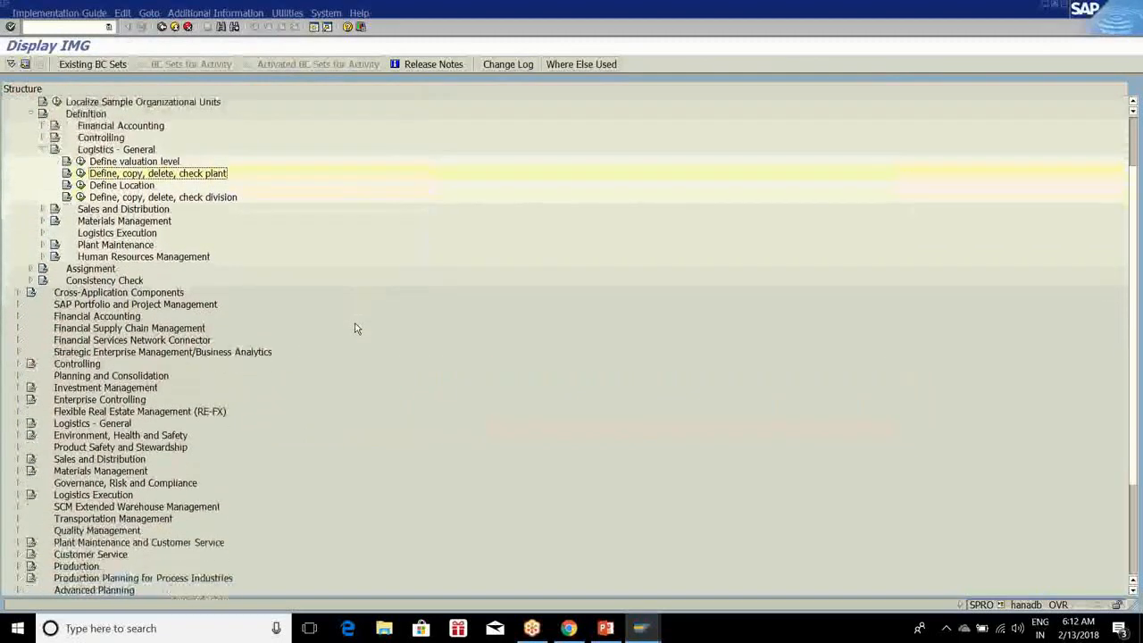
pyautogui.scroll(-4, 355, 328)
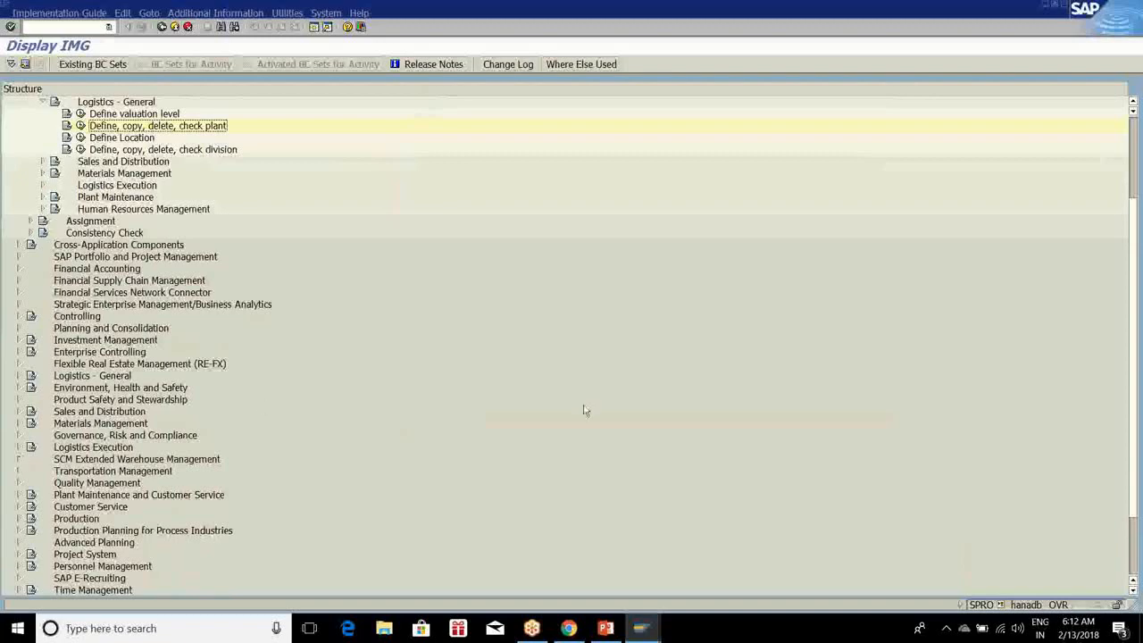
pyautogui.scroll(-2, 585, 410)
pyautogui.scroll(5, 371, 371)
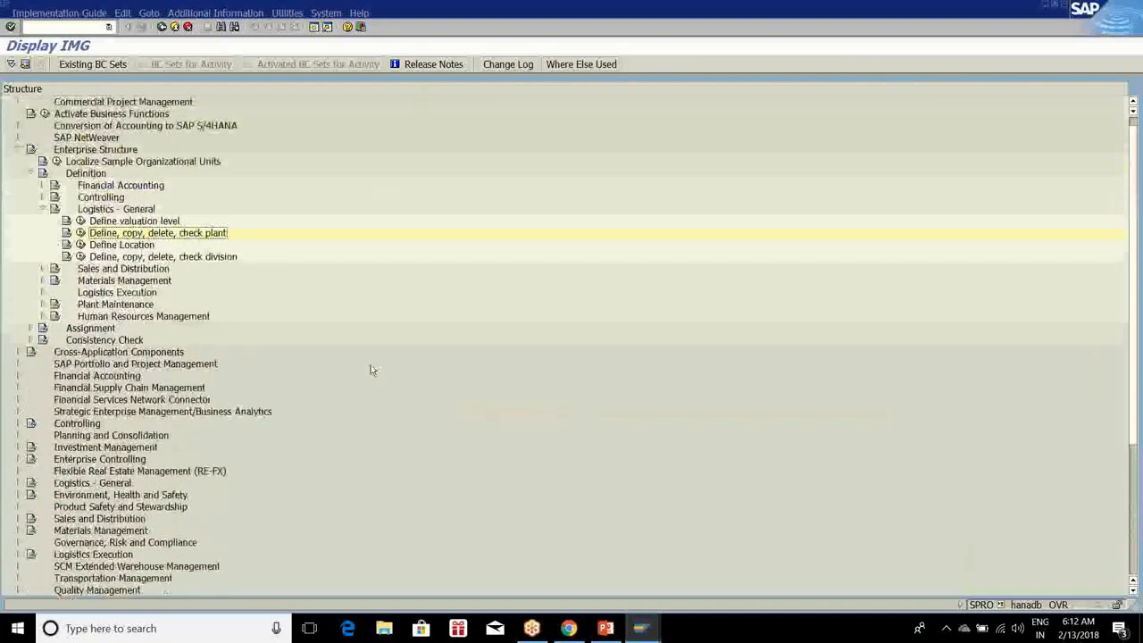
pyautogui.scroll(-1, 371, 369)
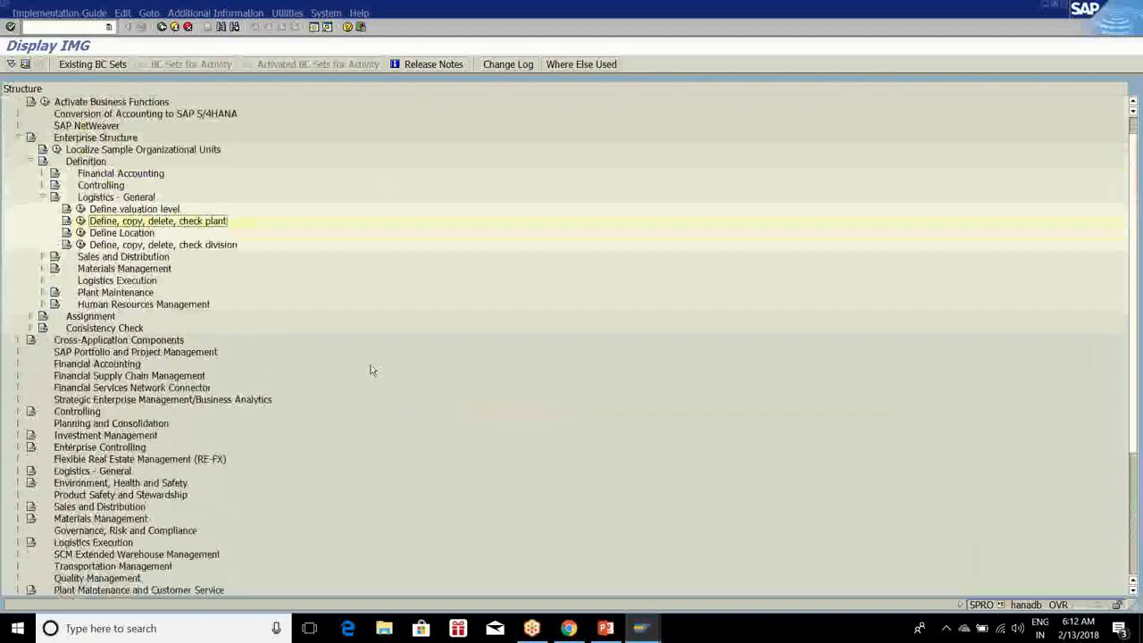
pyautogui.scroll(2, 371, 364)
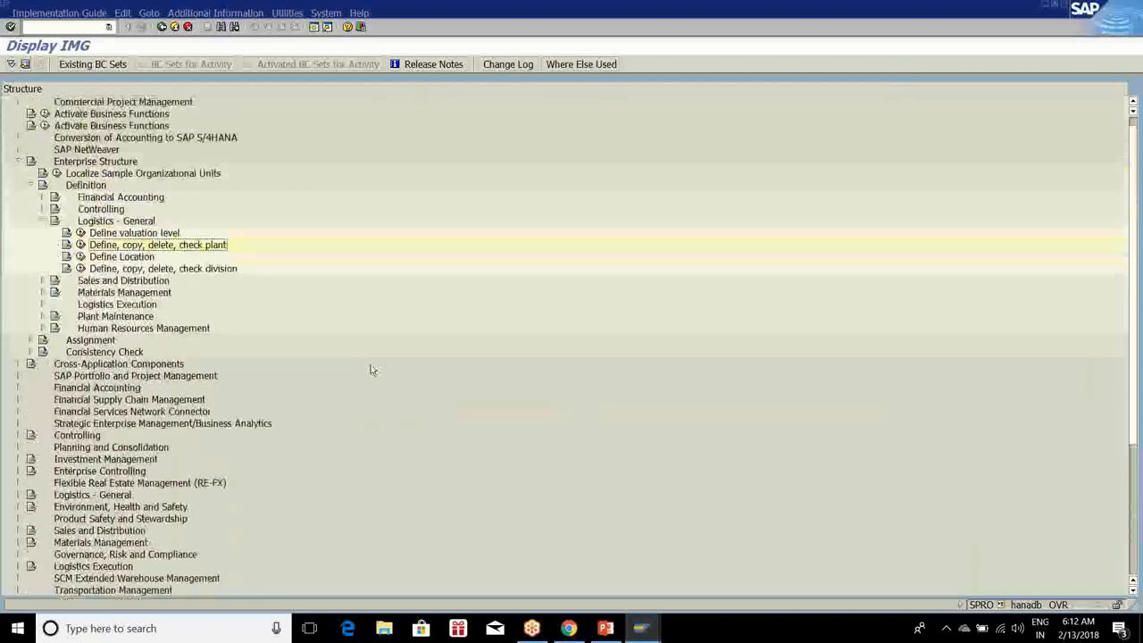
# Start a copy from plant WM02 to plant WM10 with the copy, delete, check plant activity
pyautogui.click(80, 244)
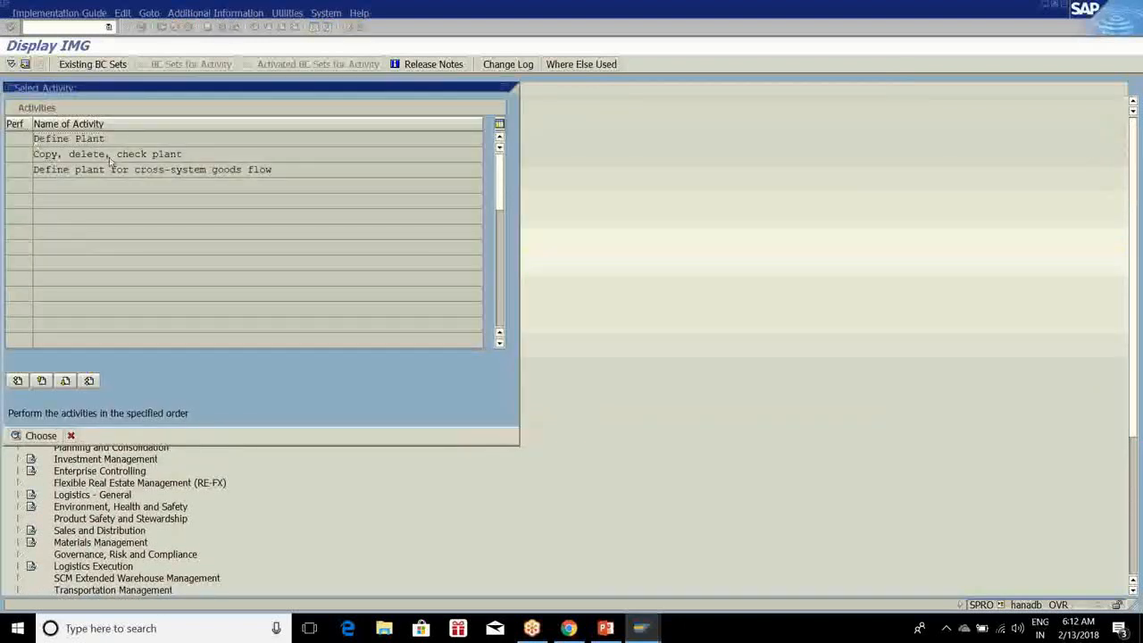
pyautogui.doubleClick(109, 155)
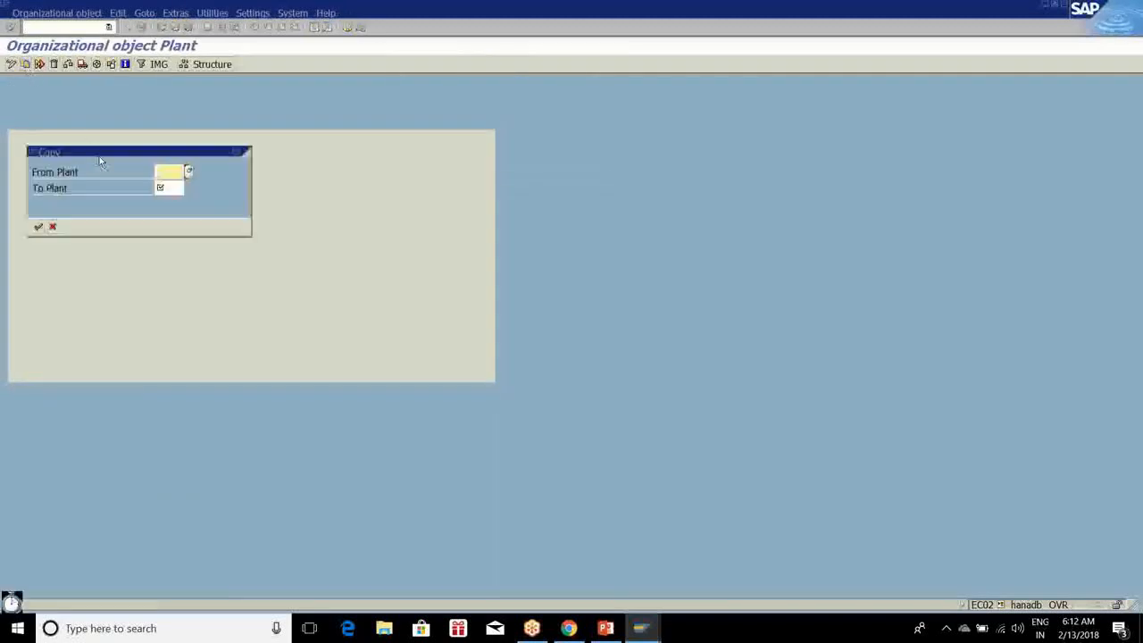
pyautogui.write('wm02')
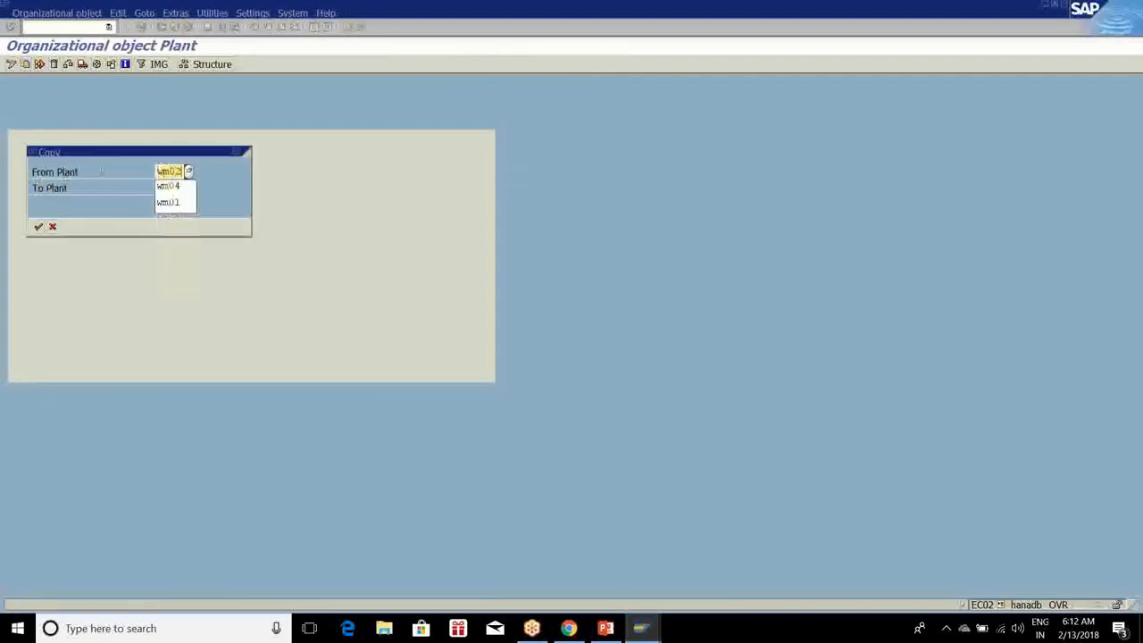
pyautogui.press('Tab')
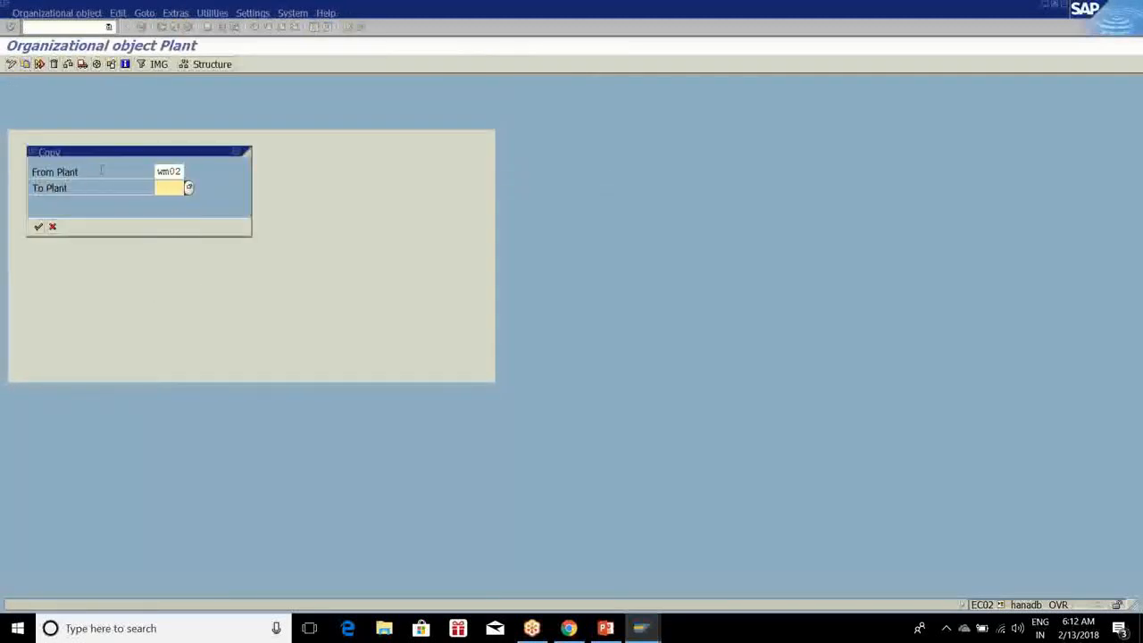
pyautogui.write('wm01')
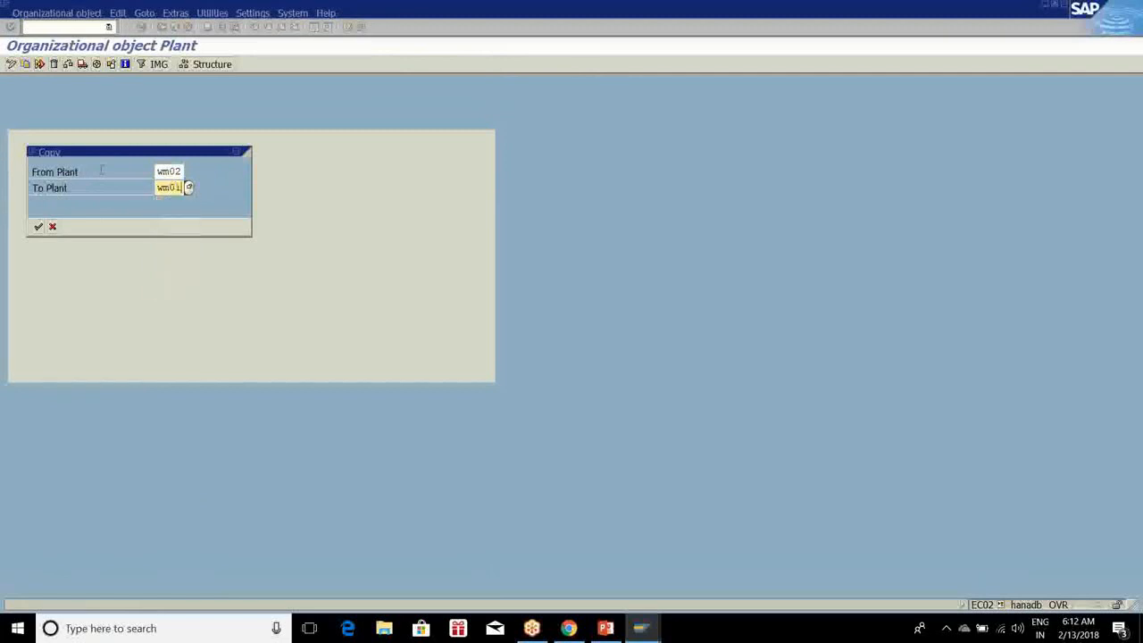
pyautogui.press('BackSpace')
pyautogui.press('BackSpace')
pyautogui.write('10')
pyautogui.click(38, 227)
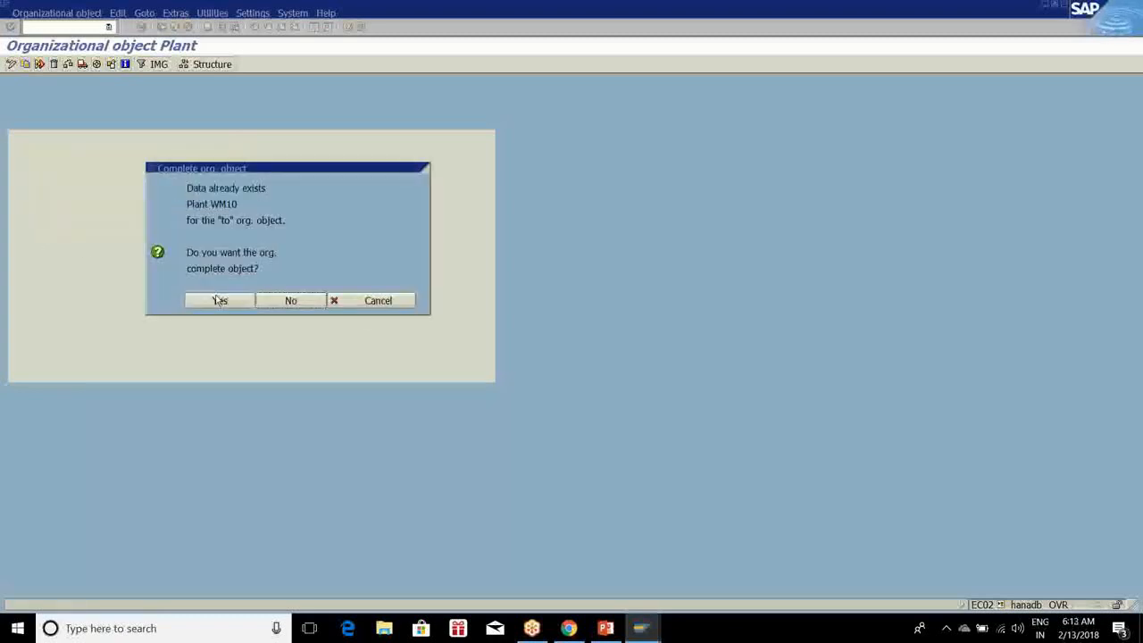
# Complete the existing plant WM10 from WM02 without transporting number ranges, recording the copy in the proposed customizing request
pyautogui.click(219, 301)
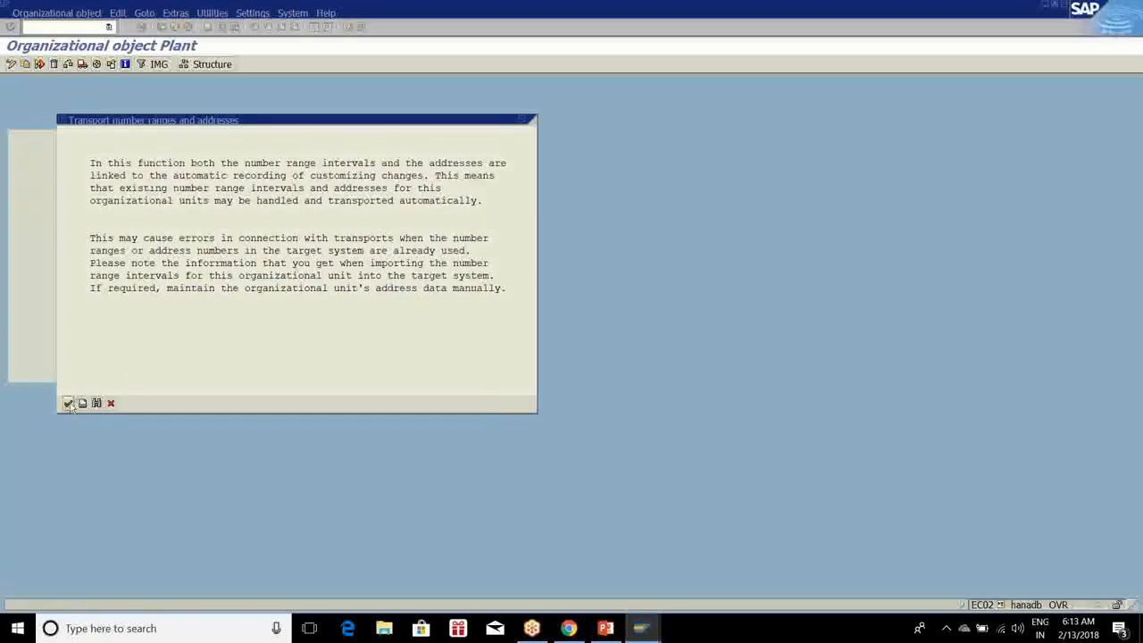
pyautogui.press('Return')
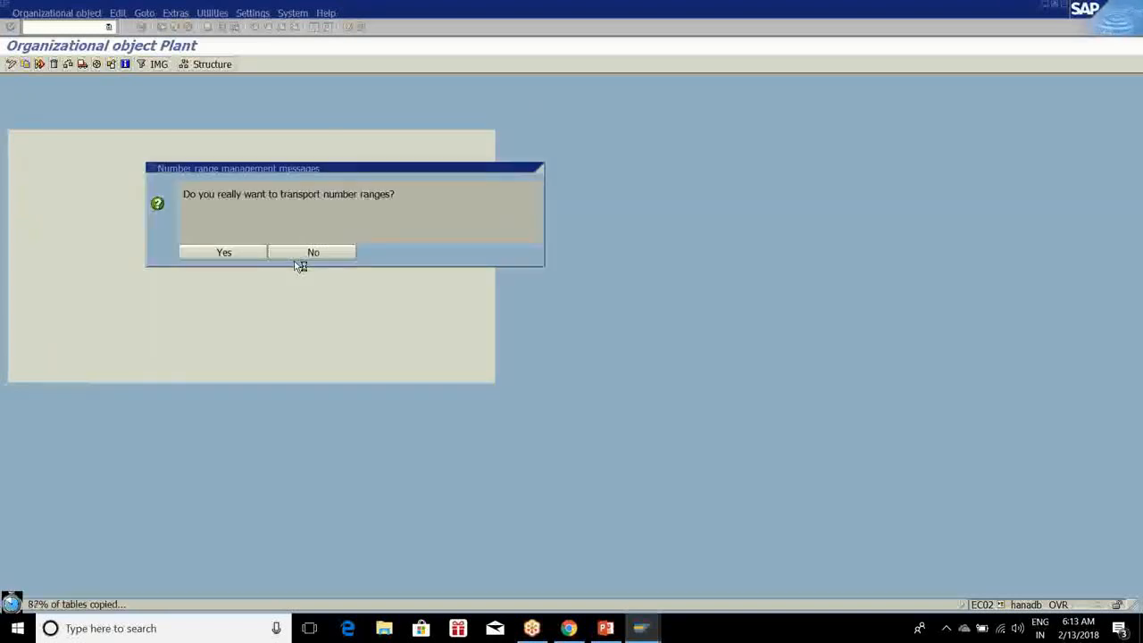
pyautogui.click(302, 256)
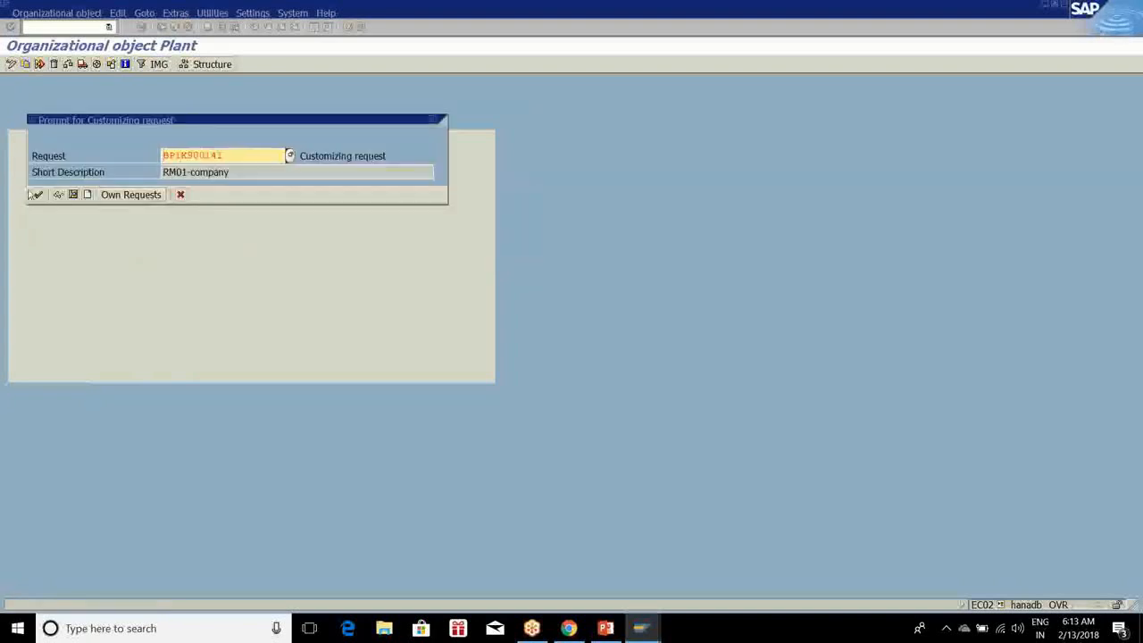
pyautogui.click(39, 195)
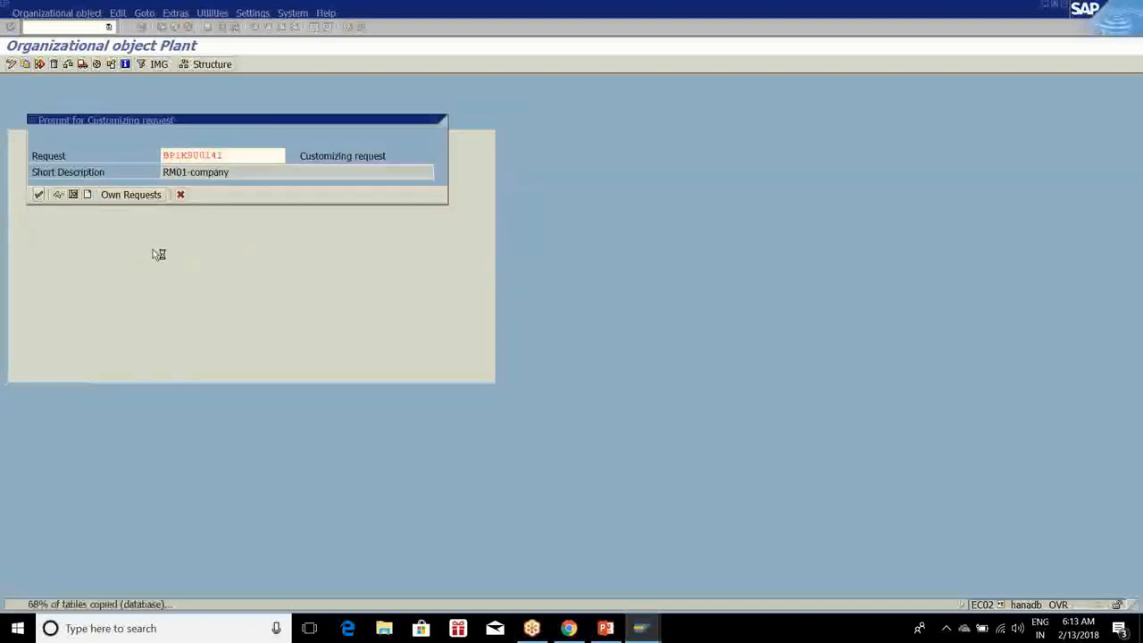
pyautogui.click(290, 268)
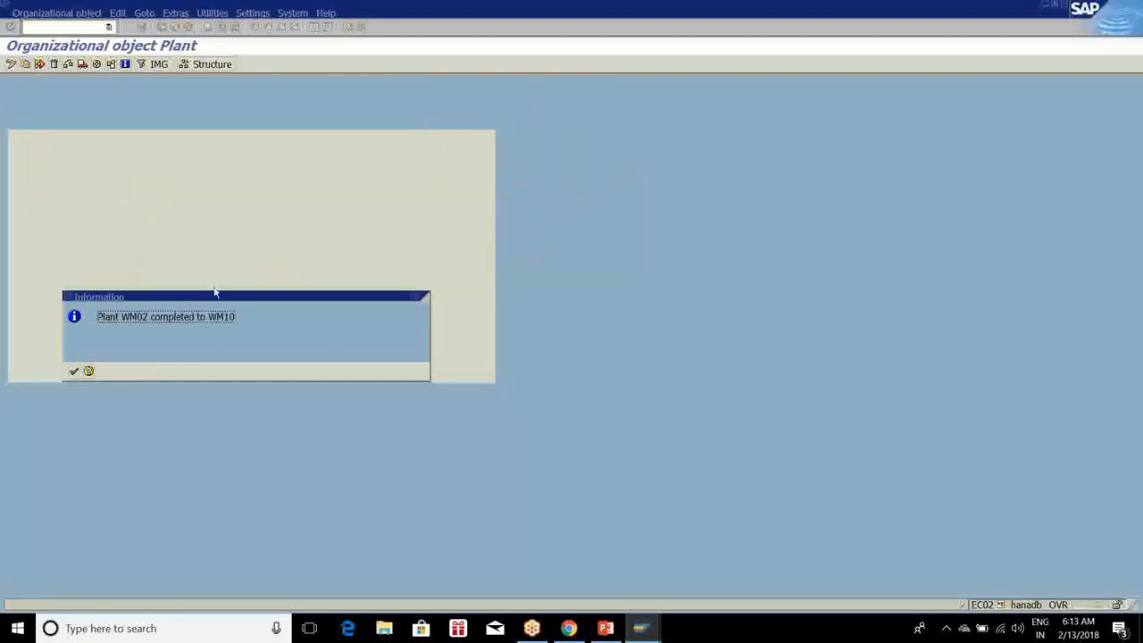
pyautogui.click(74, 371)
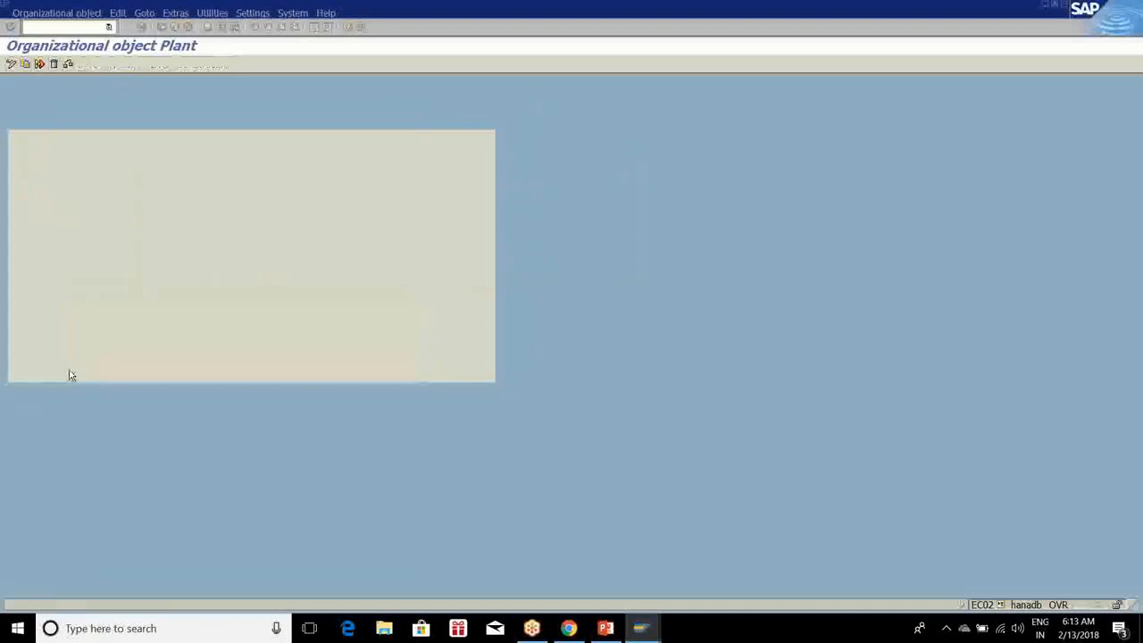
# Check the completed plant activities, then leave the plant object and its activity selection
pyautogui.click(126, 139)
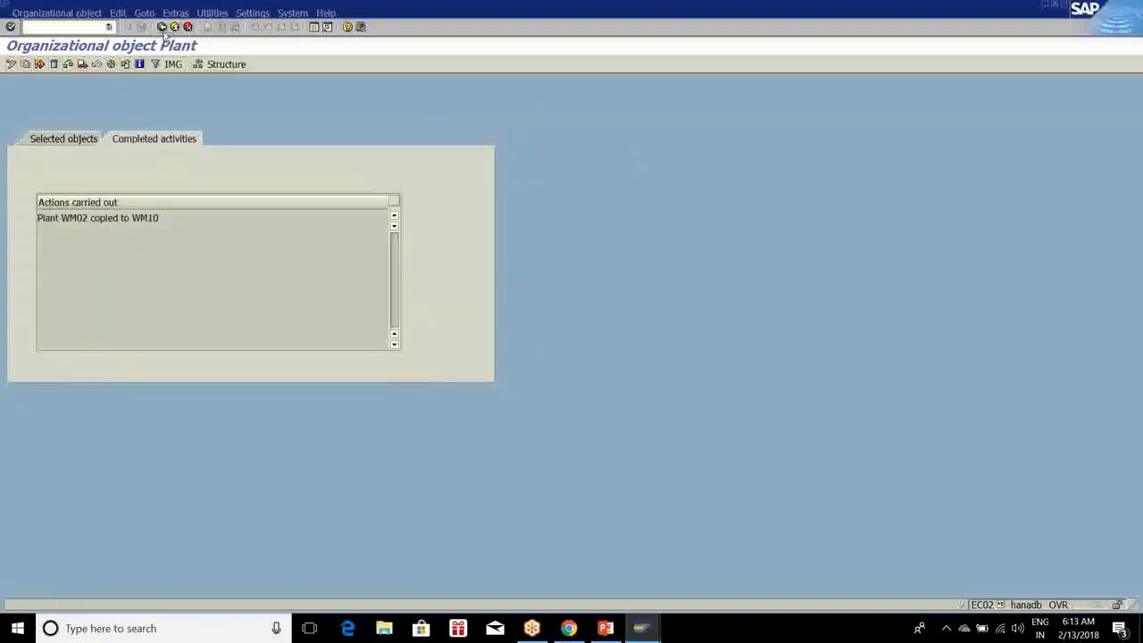
pyautogui.click(161, 26)
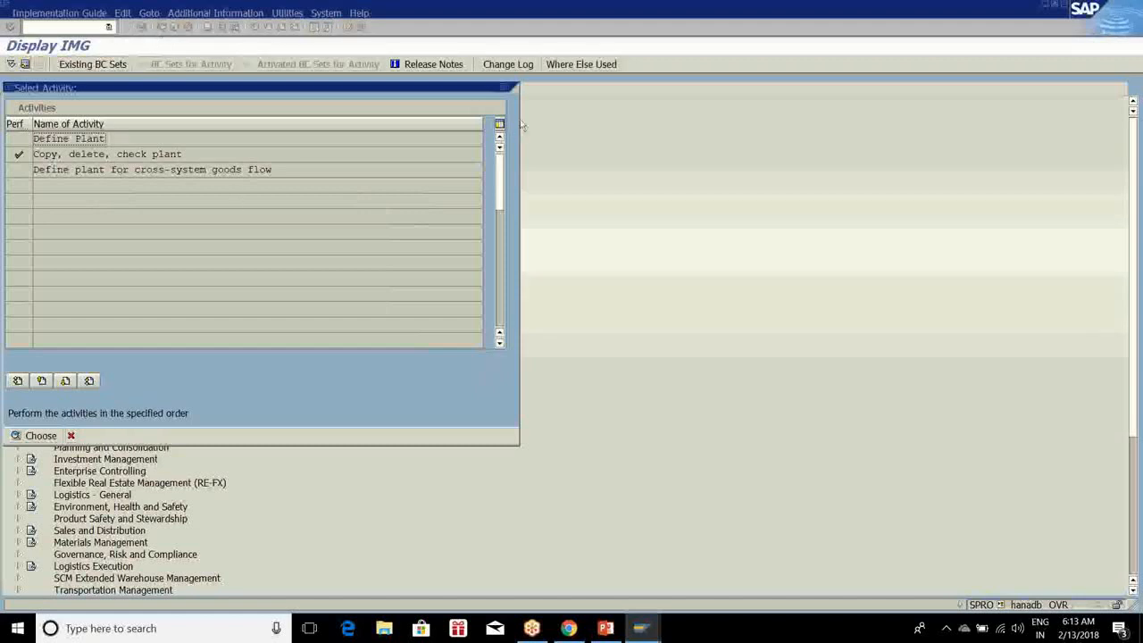
pyautogui.click(506, 88)
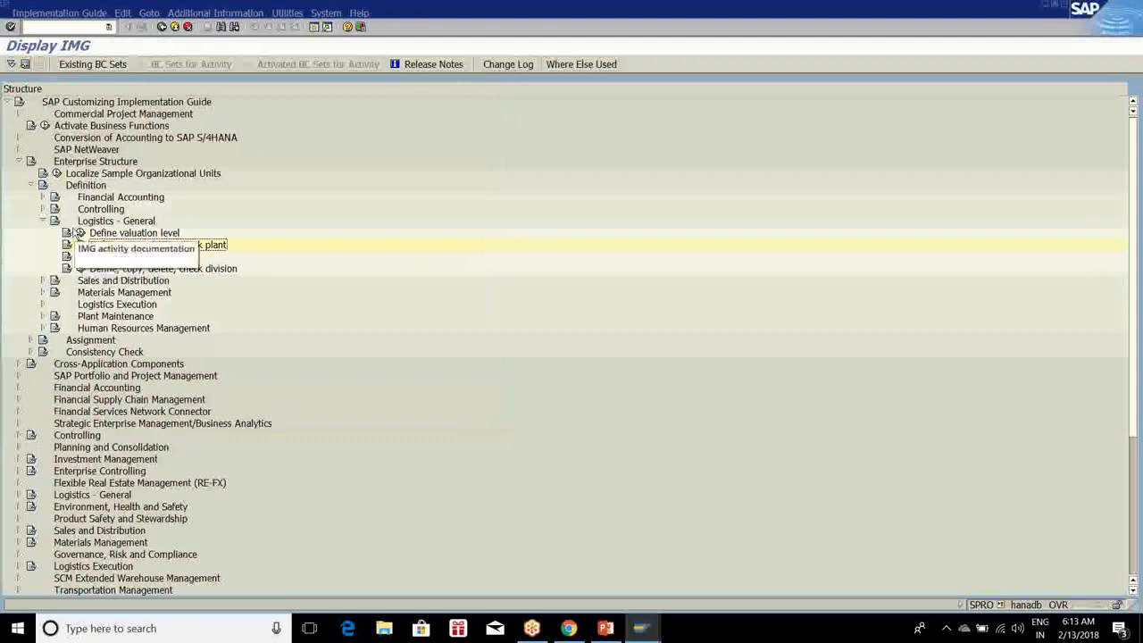
# Open the company definition under the enterprise structure's Financial Accounting and position the company list at WM01
pyautogui.click(42, 220)
pyautogui.click(30, 184)
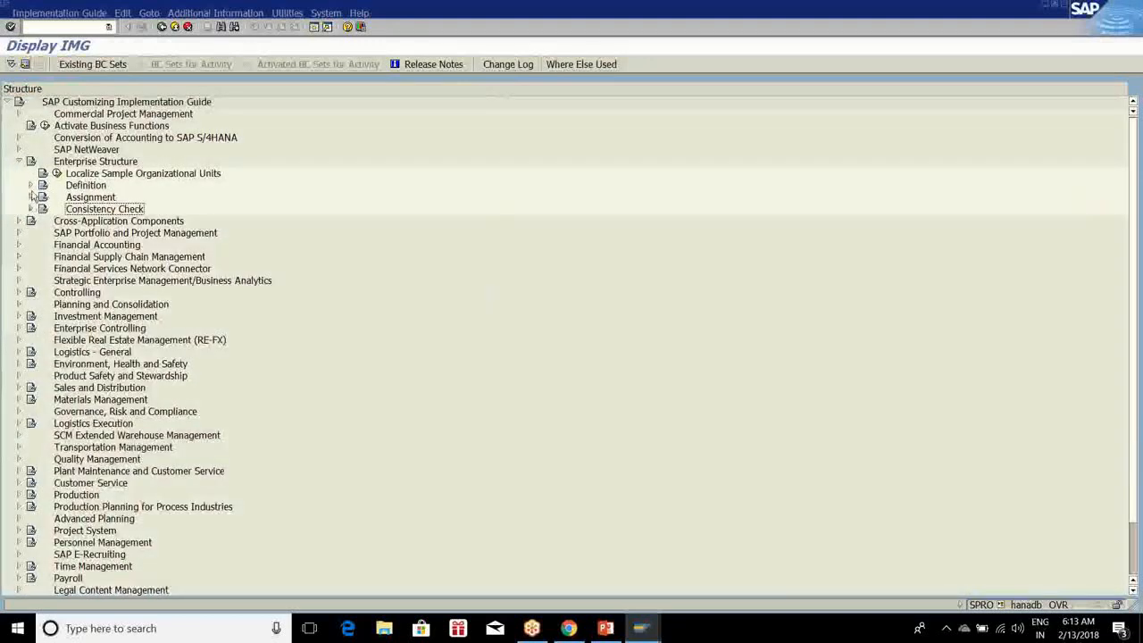
pyautogui.click(30, 185)
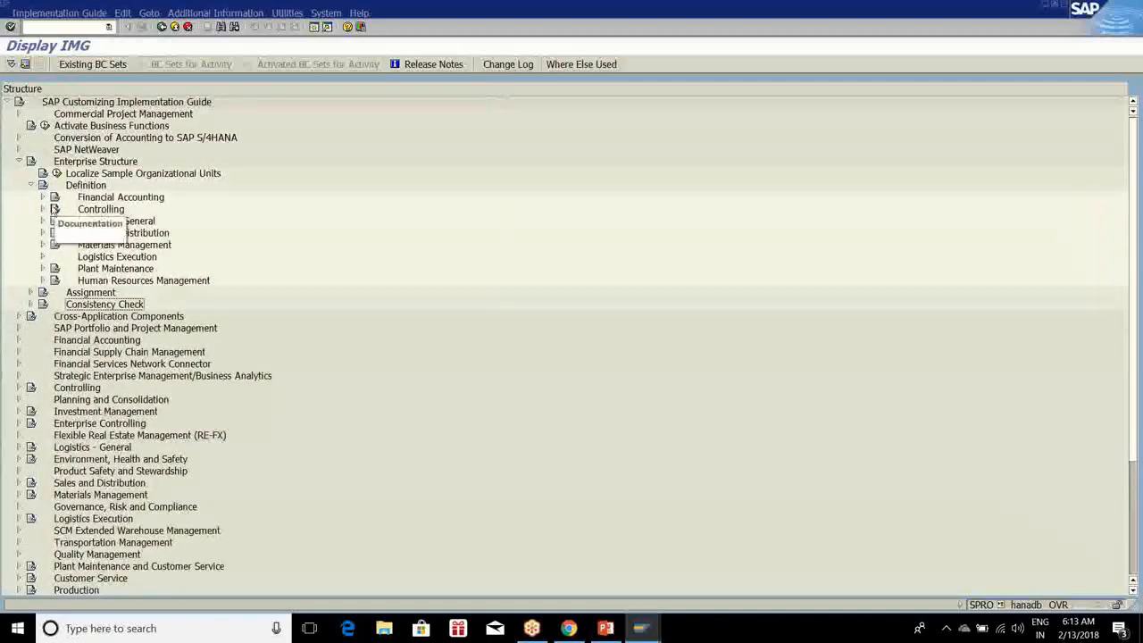
pyautogui.click(42, 197)
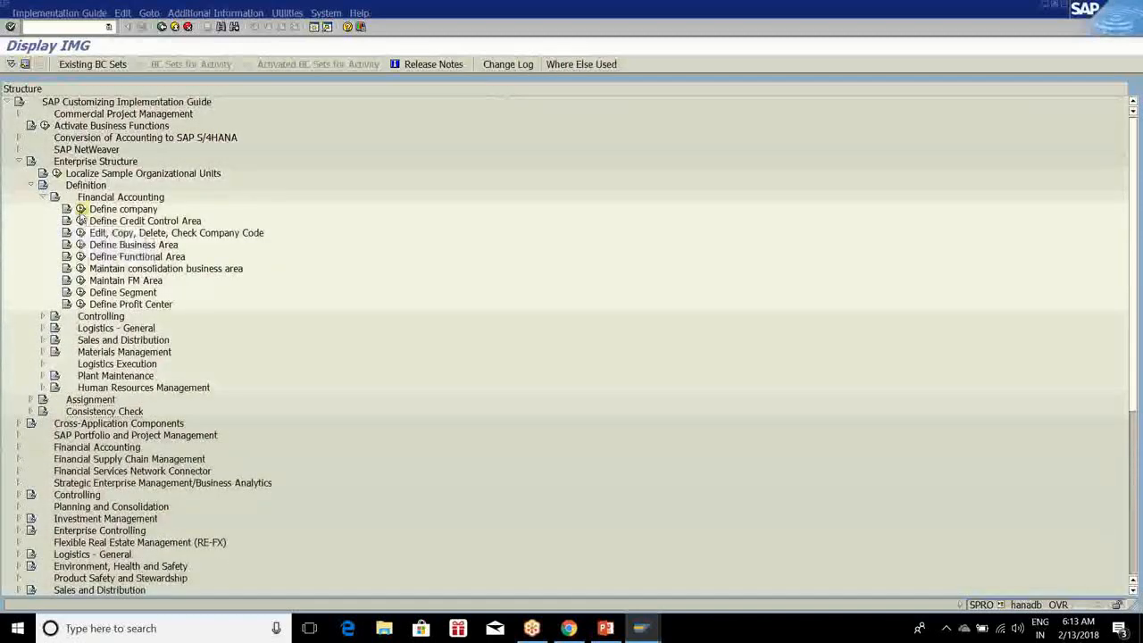
pyautogui.click(80, 209)
pyautogui.click(212, 398)
pyautogui.write('wm01')
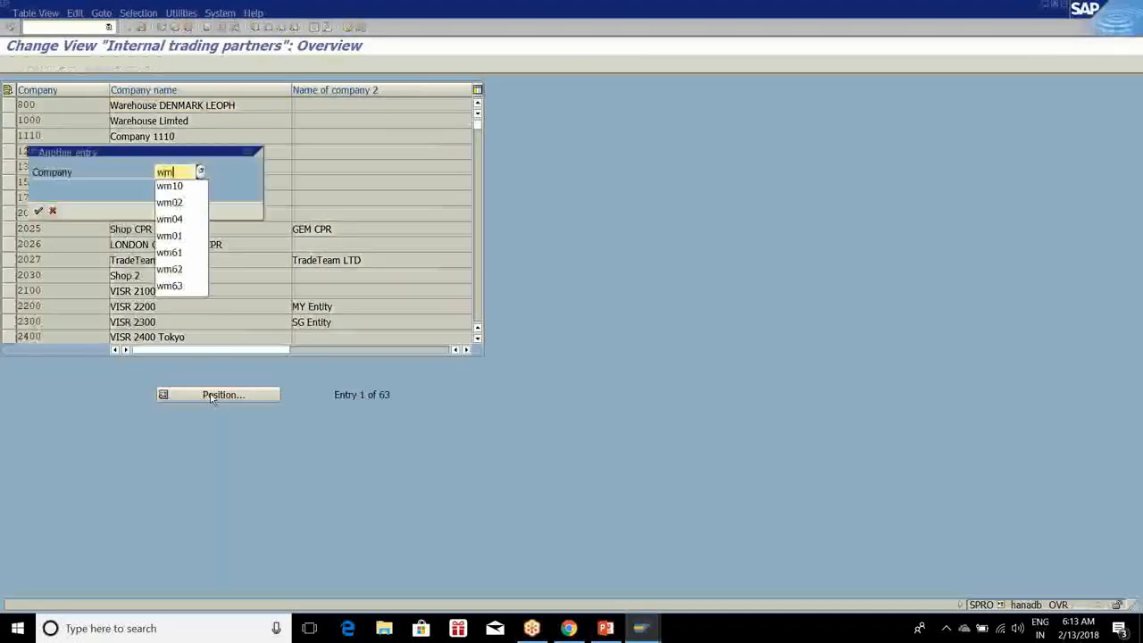
pyautogui.press('Return')
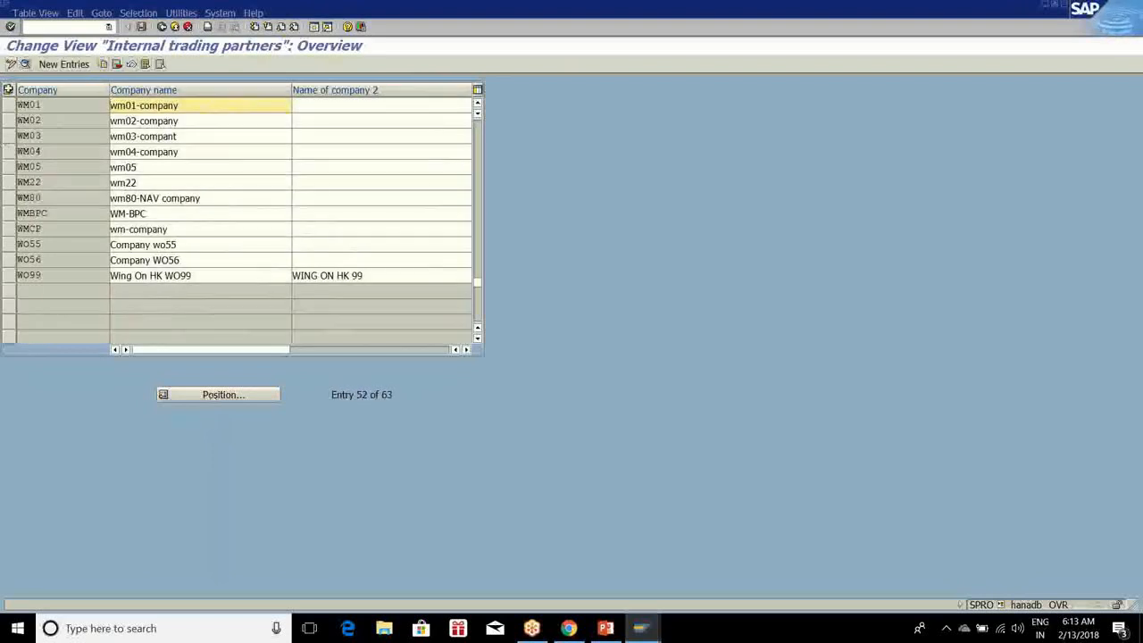
# Copy company WM01 as wm10 and set the company name to wm10-company
pyautogui.click(8, 106)
pyautogui.click(102, 64)
pyautogui.write('wm10')
pyautogui.press('Tab')
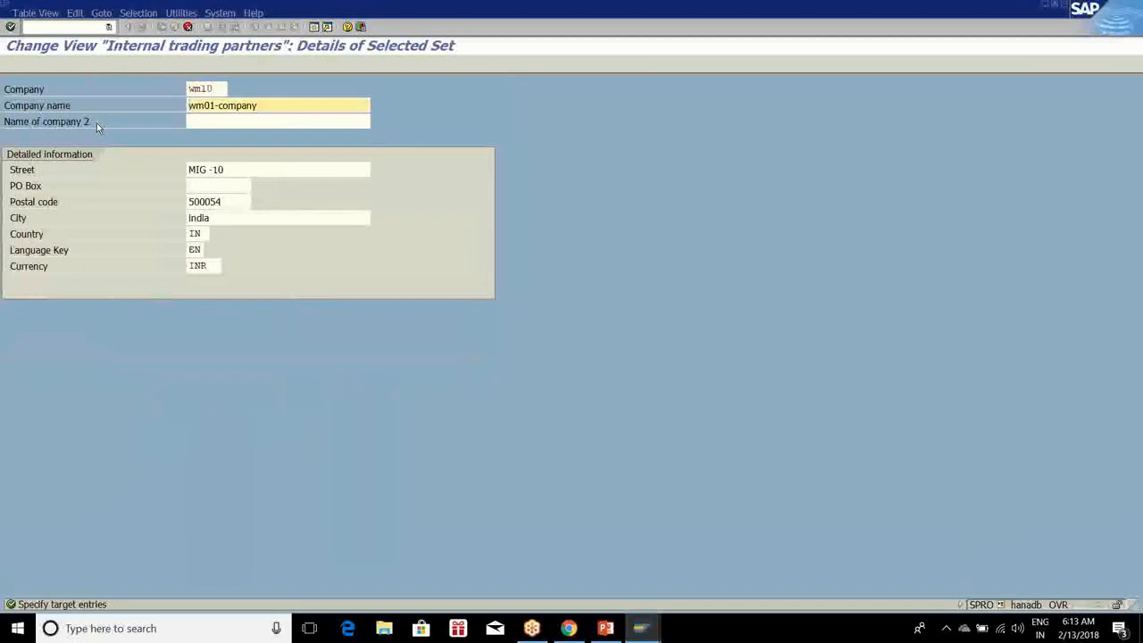
pyautogui.write('wm10')
pyautogui.press('Tab')
pyautogui.press('Tab')
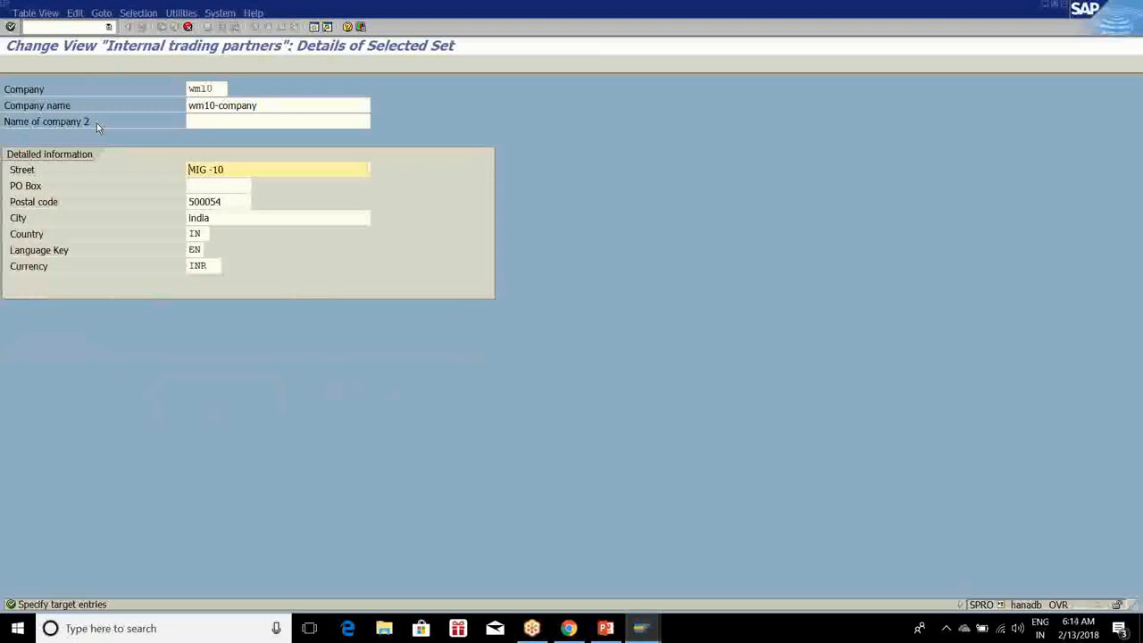
# Change the last digit of the copied company's street number to 1 and confirm the entry
pyautogui.press('Right')
pyautogui.press('Right')
pyautogui.press('Right')
pyautogui.press('Right')
pyautogui.press('Right')
pyautogui.press('Right')
pyautogui.press('Right')
pyautogui.press('BackSpace')
pyautogui.write('1')
pyautogui.press('Return')
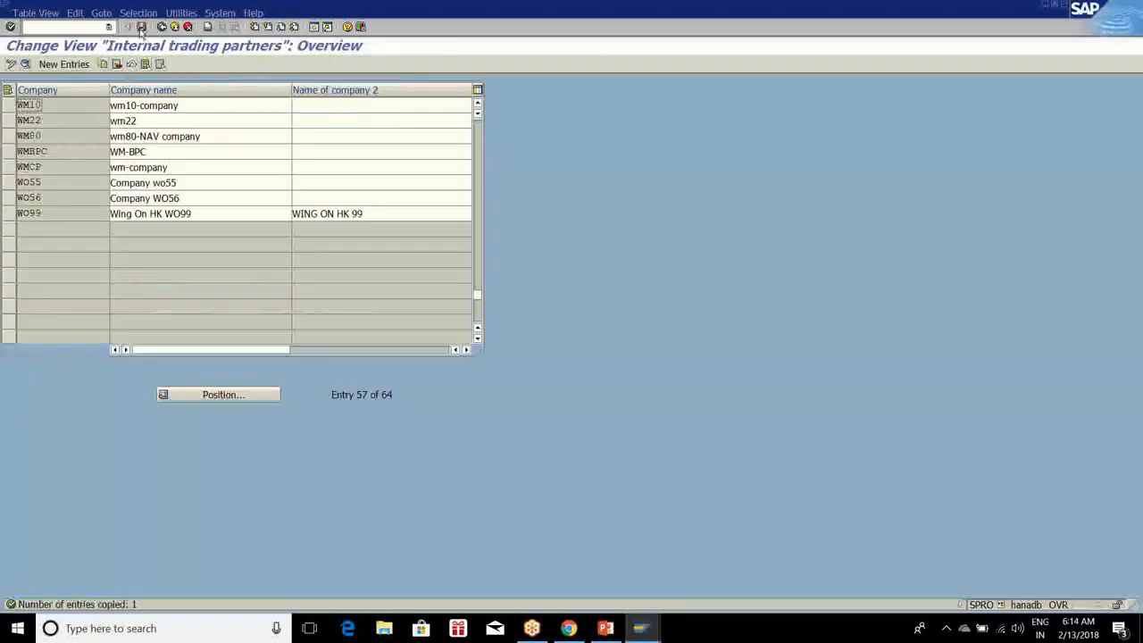
# Save the new company in the proposed customizing request and return to the implementation guide
pyautogui.click(141, 28)
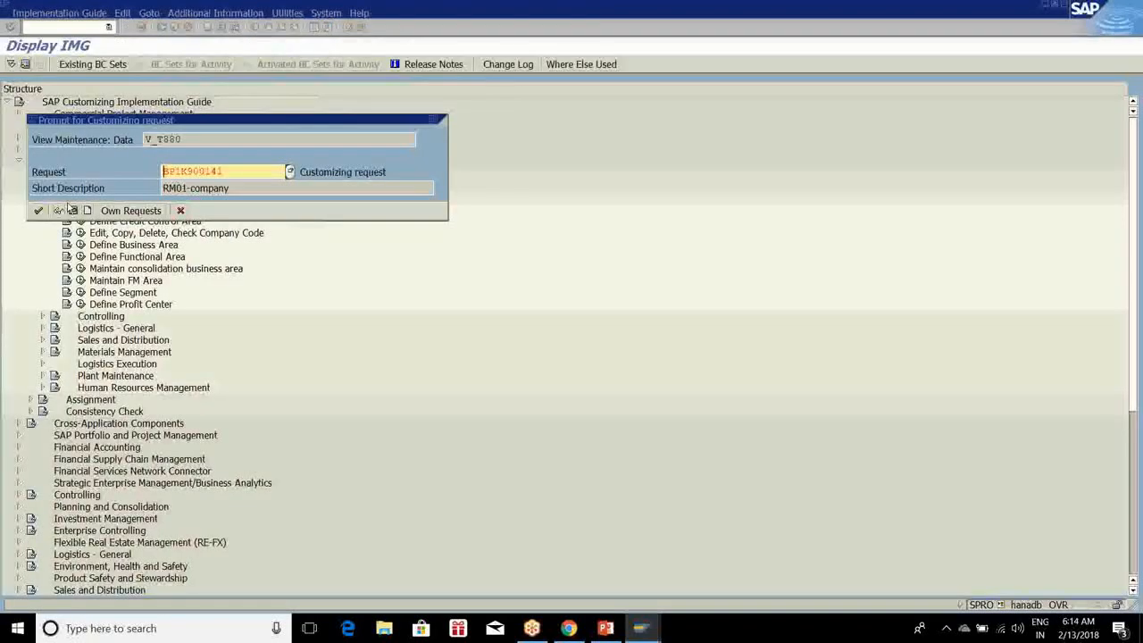
pyautogui.click(39, 211)
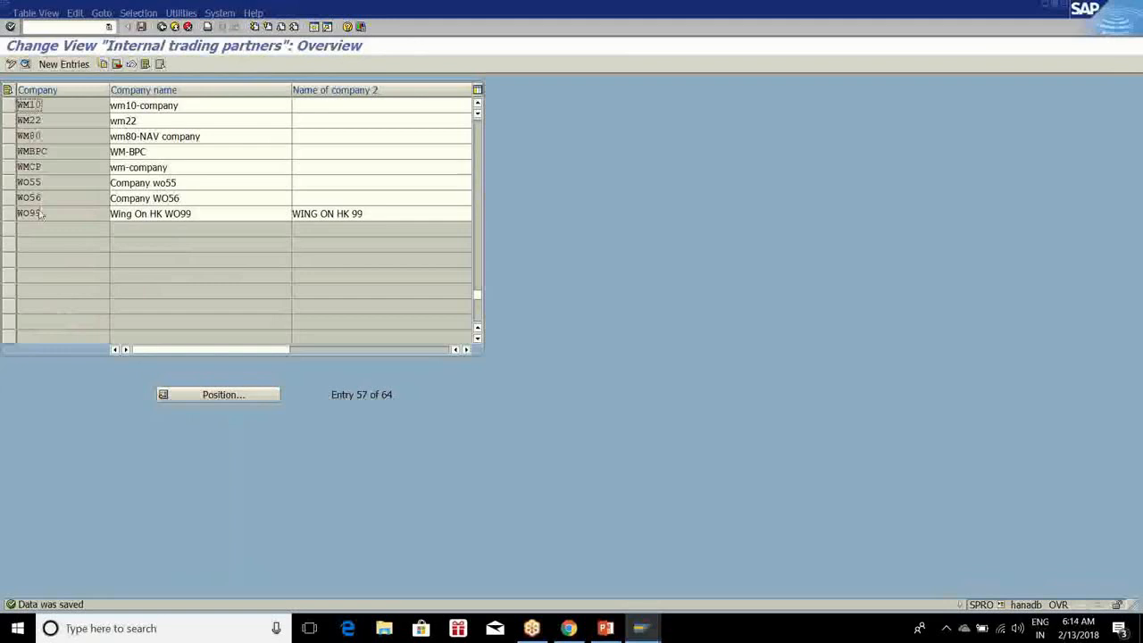
pyautogui.click(162, 26)
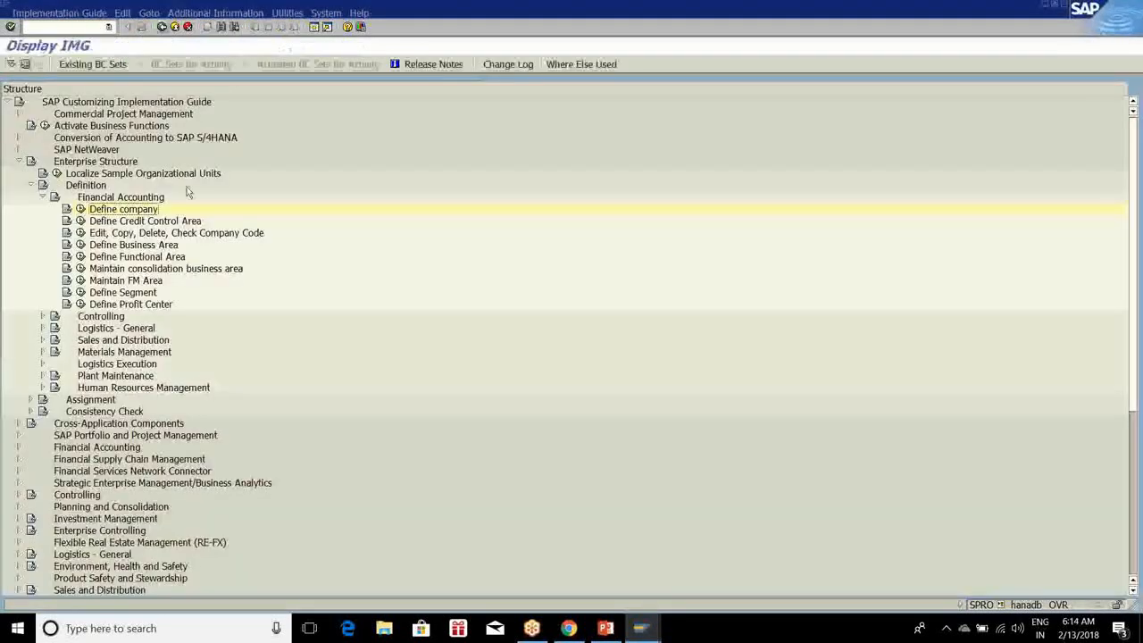
# Open the company code copy activity under Financial Accounting and copy company code wm01 to wm10
pyautogui.click(80, 233)
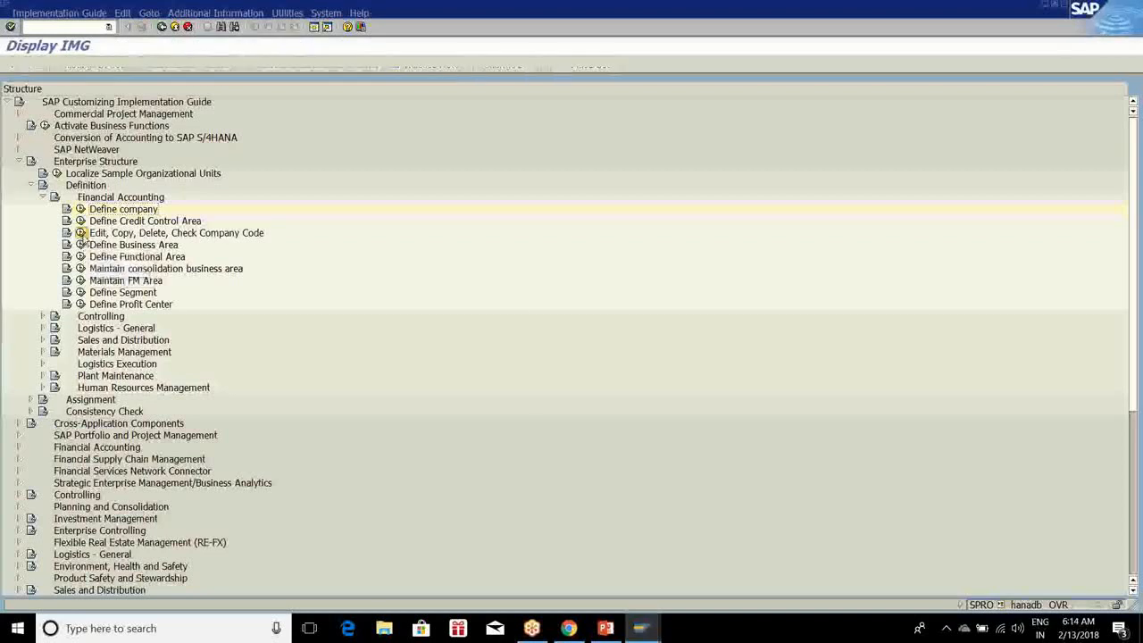
pyautogui.doubleClick(90, 140)
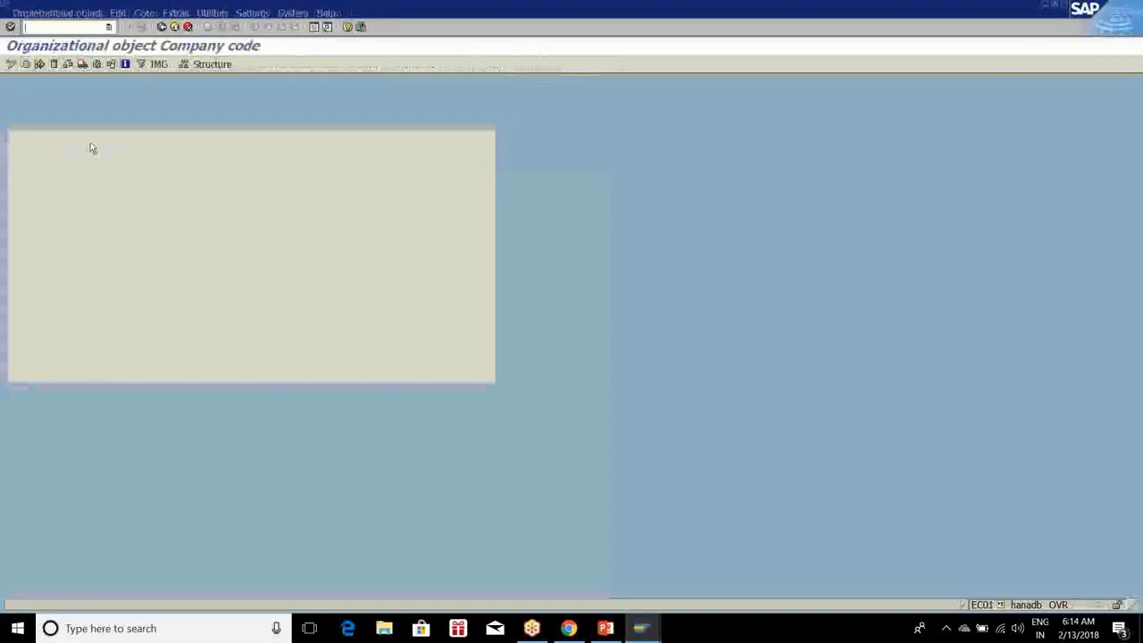
pyautogui.click(27, 67)
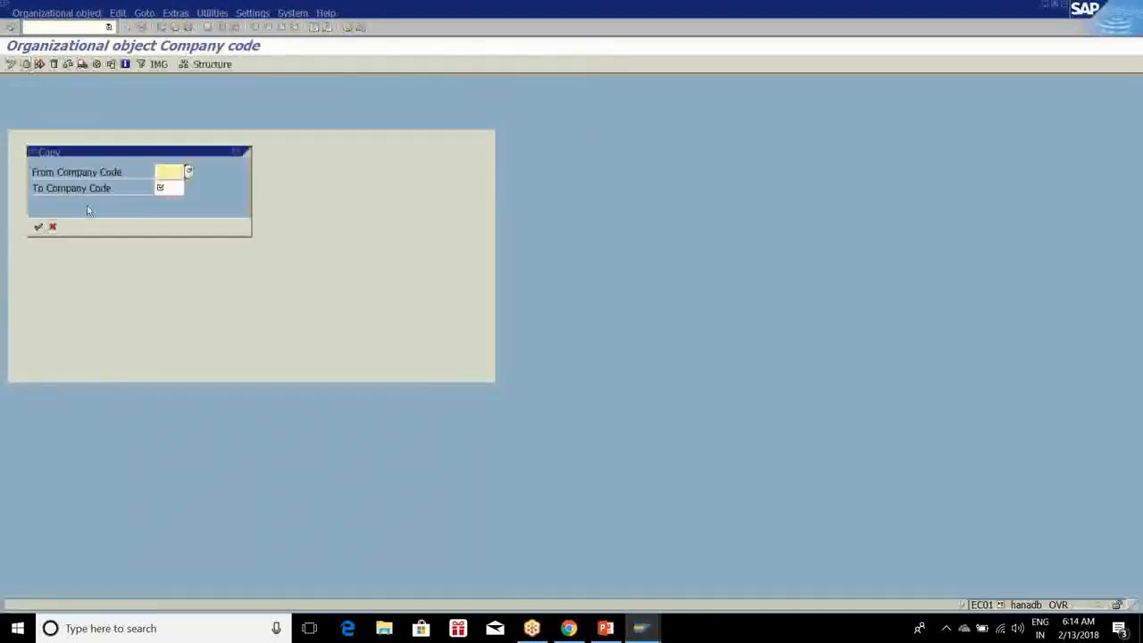
pyautogui.write('wm')
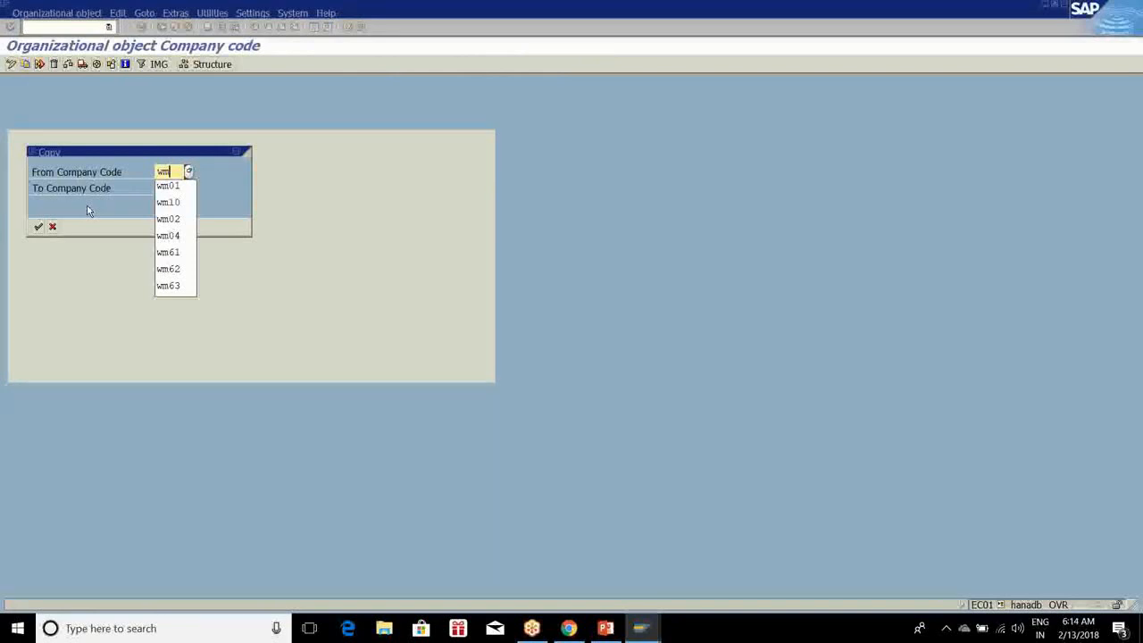
pyautogui.write('0')
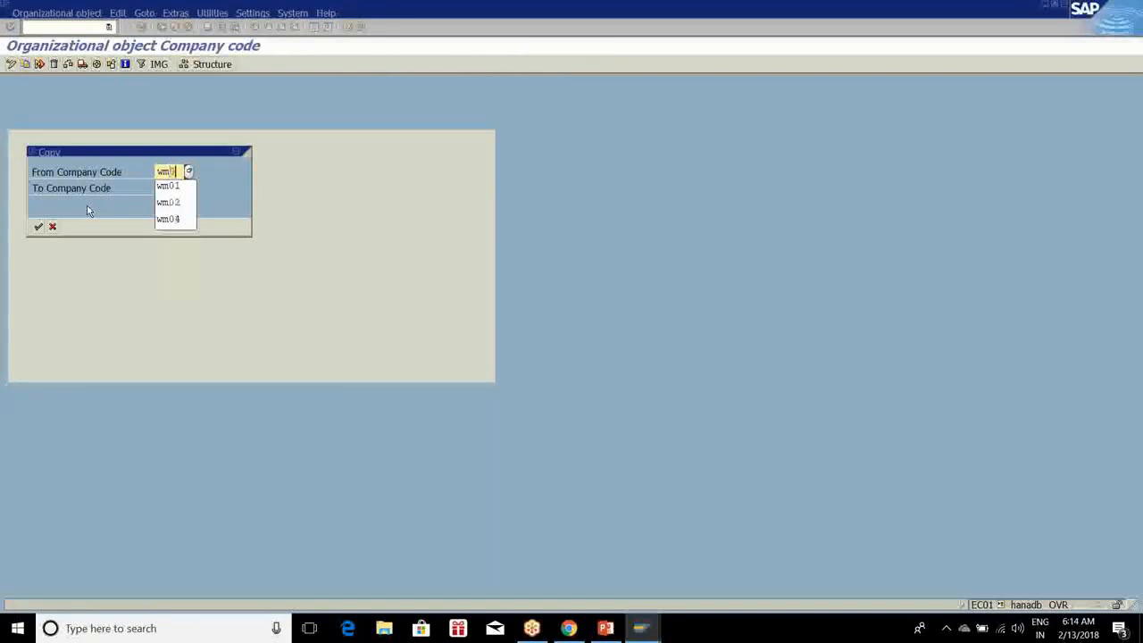
pyautogui.write('1')
pyautogui.press('Tab')
pyautogui.write('wm10')
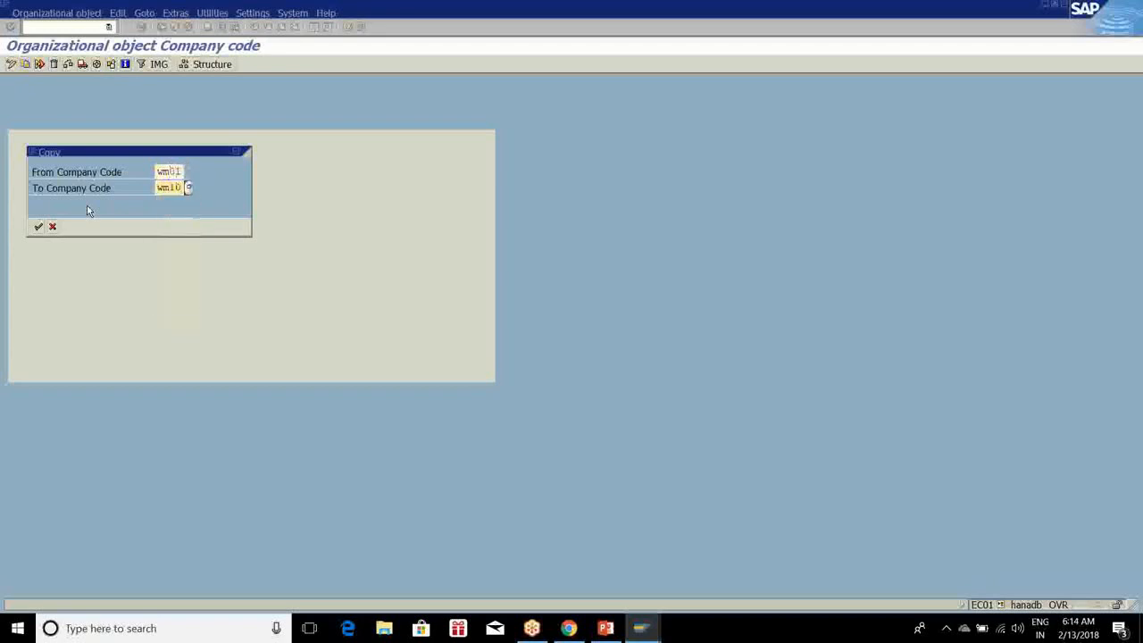
pyautogui.click(38, 227)
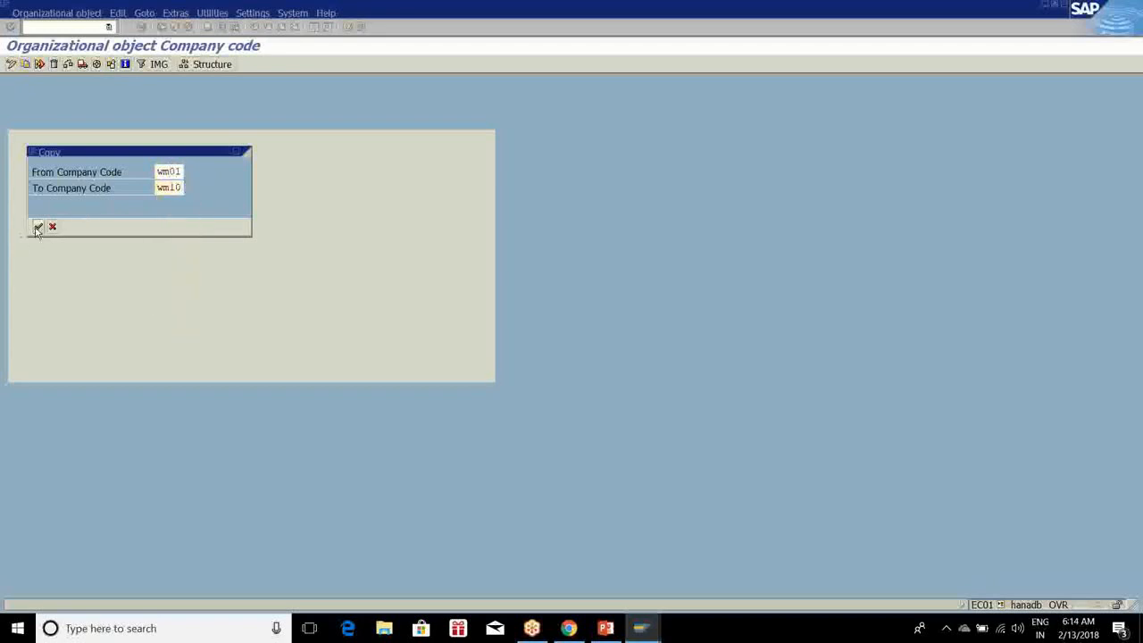
# Carry over the controlling area assignment and allocate EUR as the target company code's local currency
pyautogui.click(222, 268)
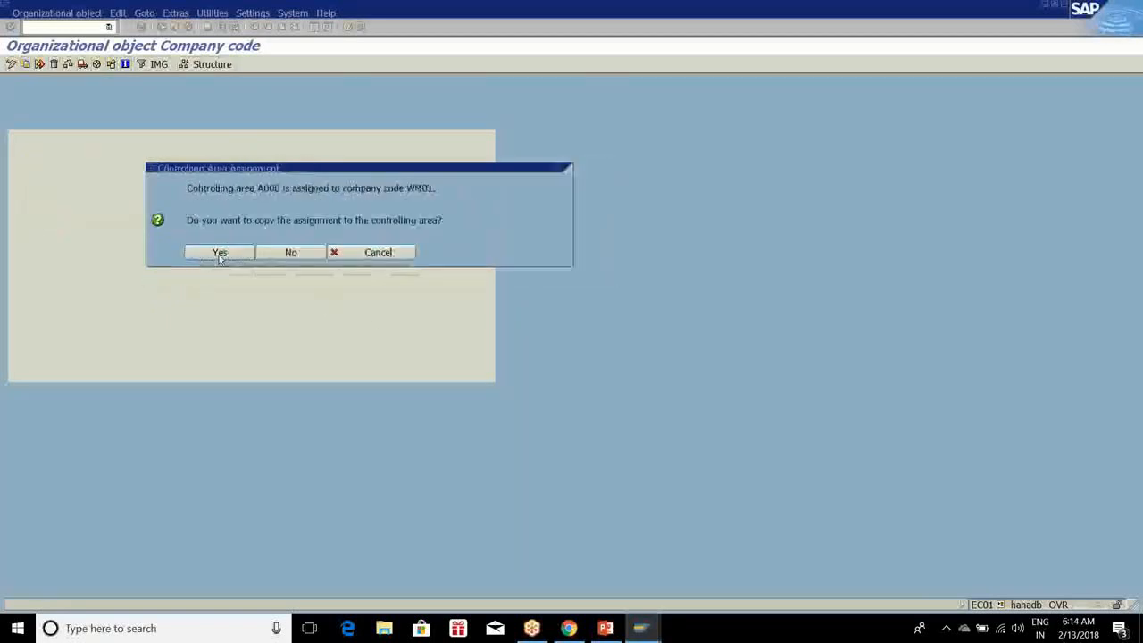
pyautogui.click(219, 256)
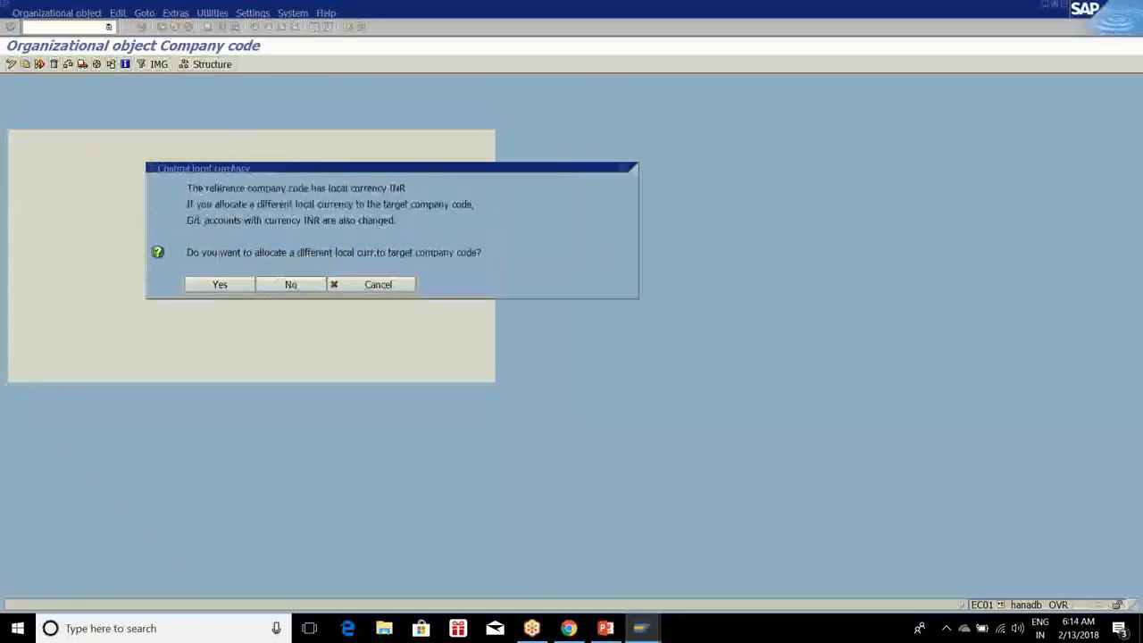
pyautogui.click(213, 286)
pyautogui.write('e')
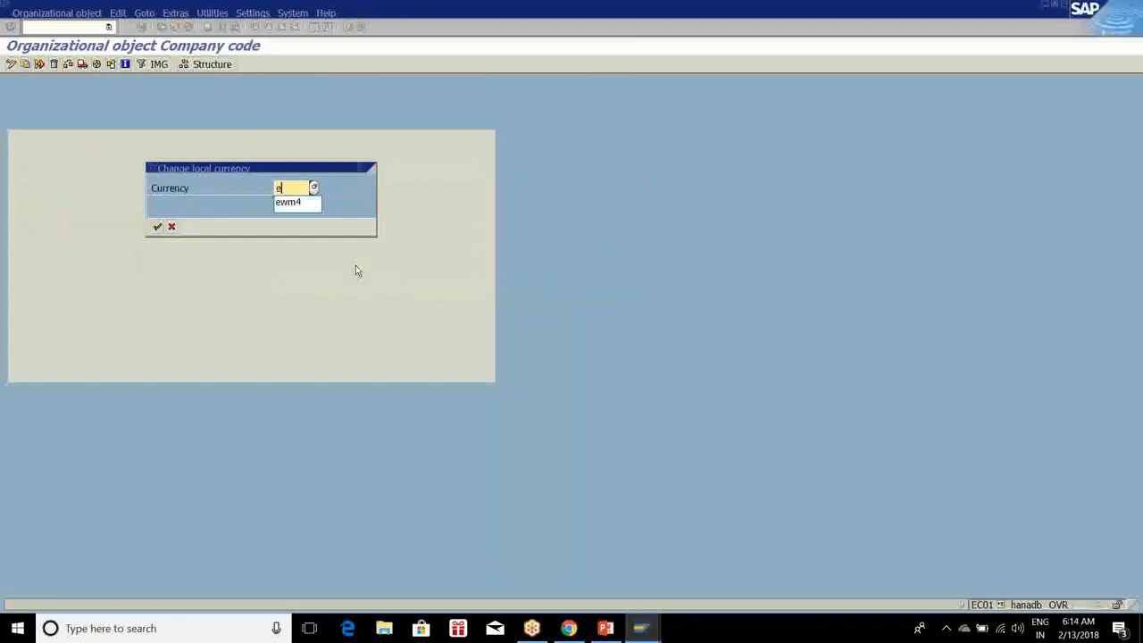
pyautogui.write('ur')
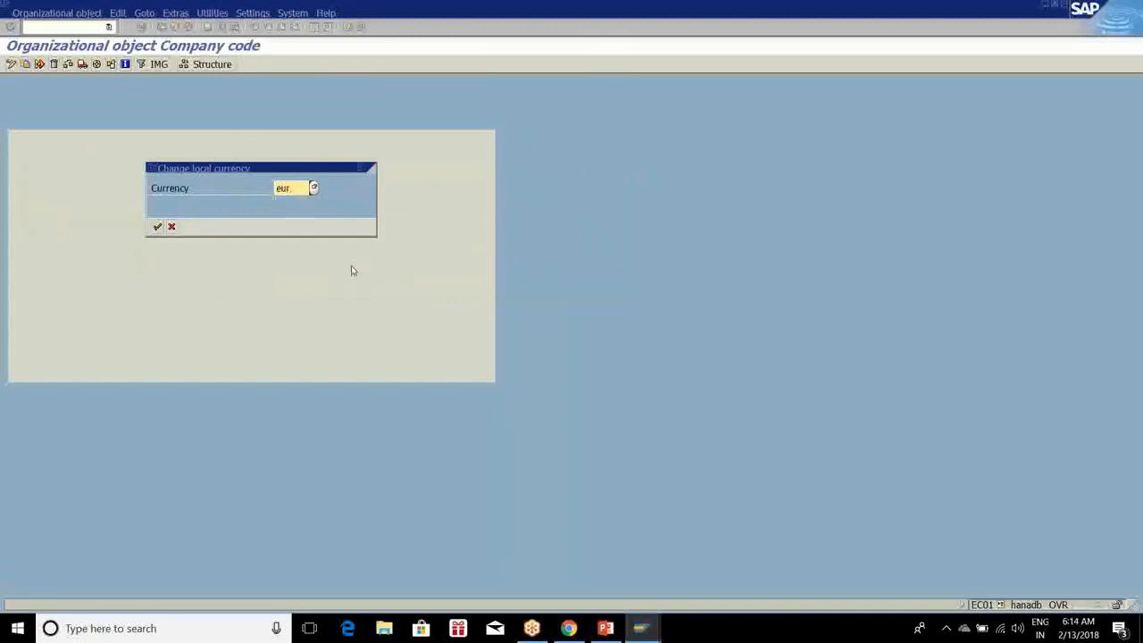
pyautogui.click(157, 227)
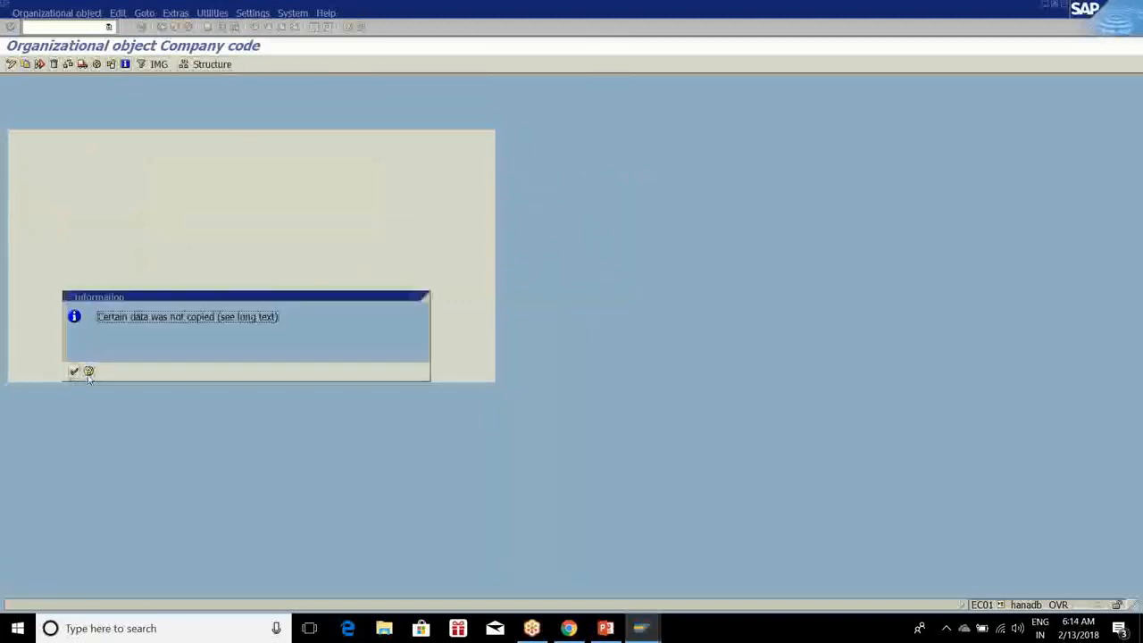
# Acknowledge the copy information and the number range and address transport note, and answer the number range prompt
pyautogui.click(87, 372)
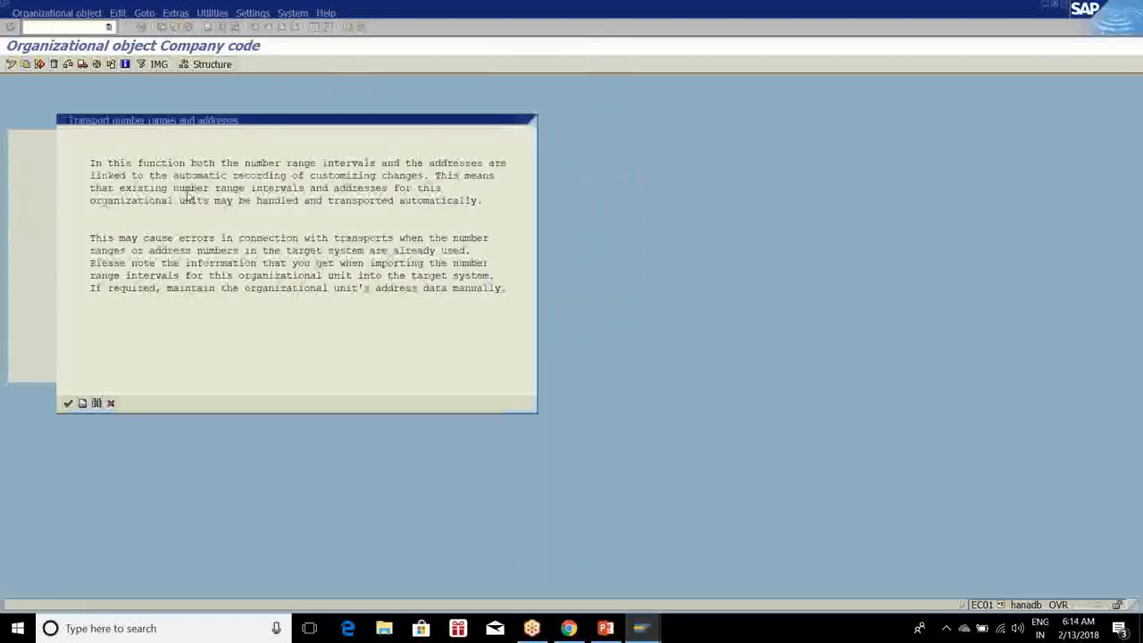
pyautogui.click(67, 403)
pyautogui.click(321, 256)
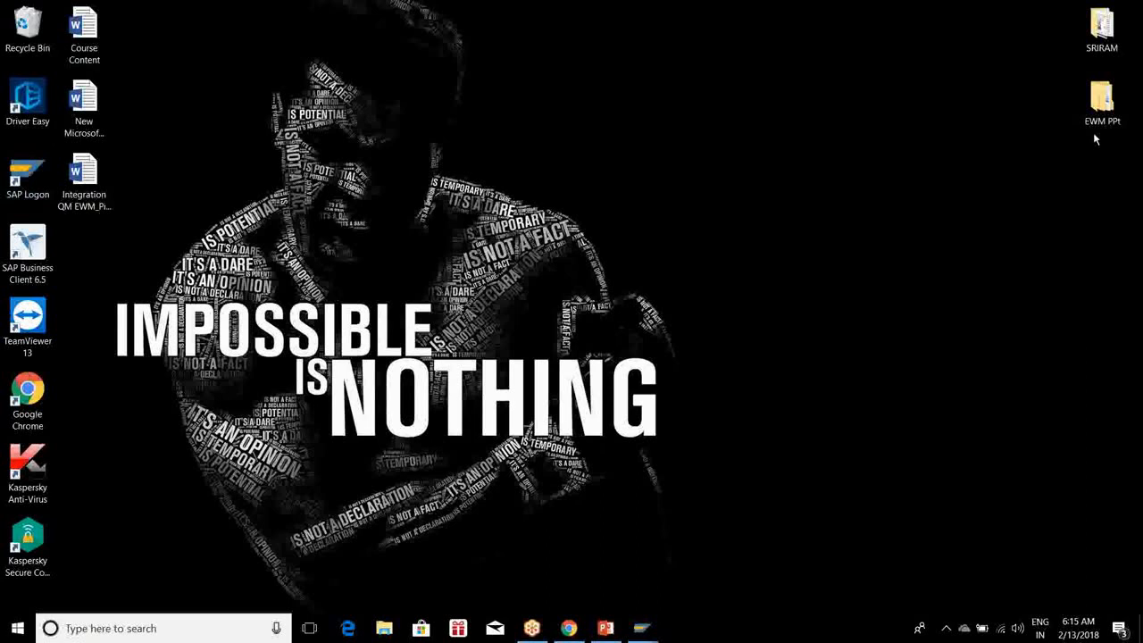
pyautogui.doubleClick(1109, 109)
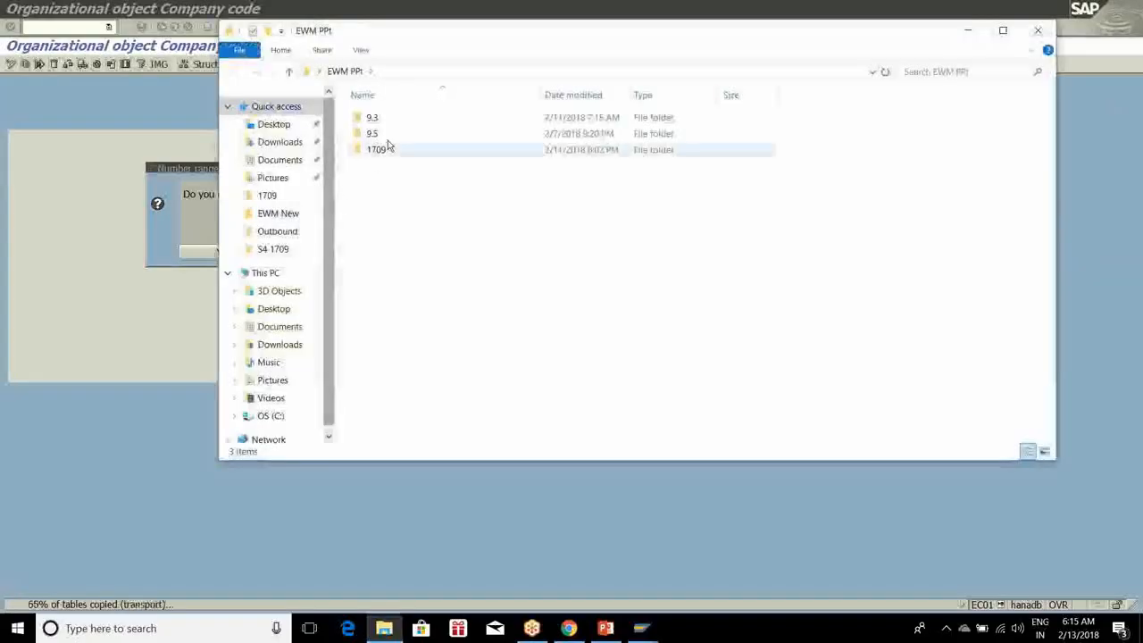
pyautogui.moveTo(563, 35); pyautogui.dragTo(293, 196)
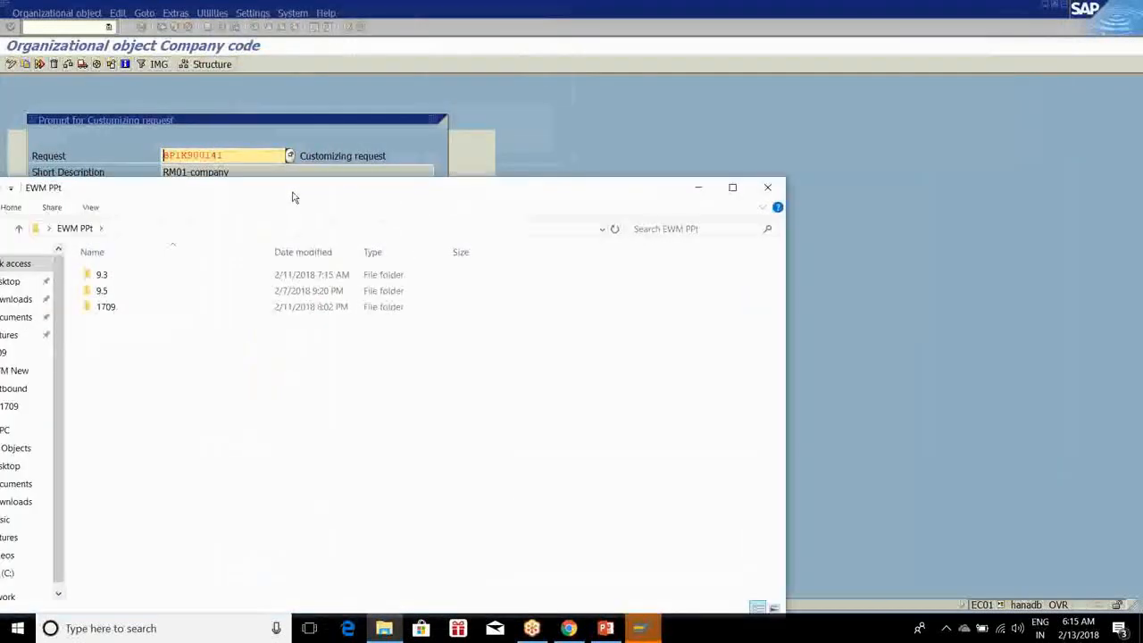
pyautogui.click(766, 189)
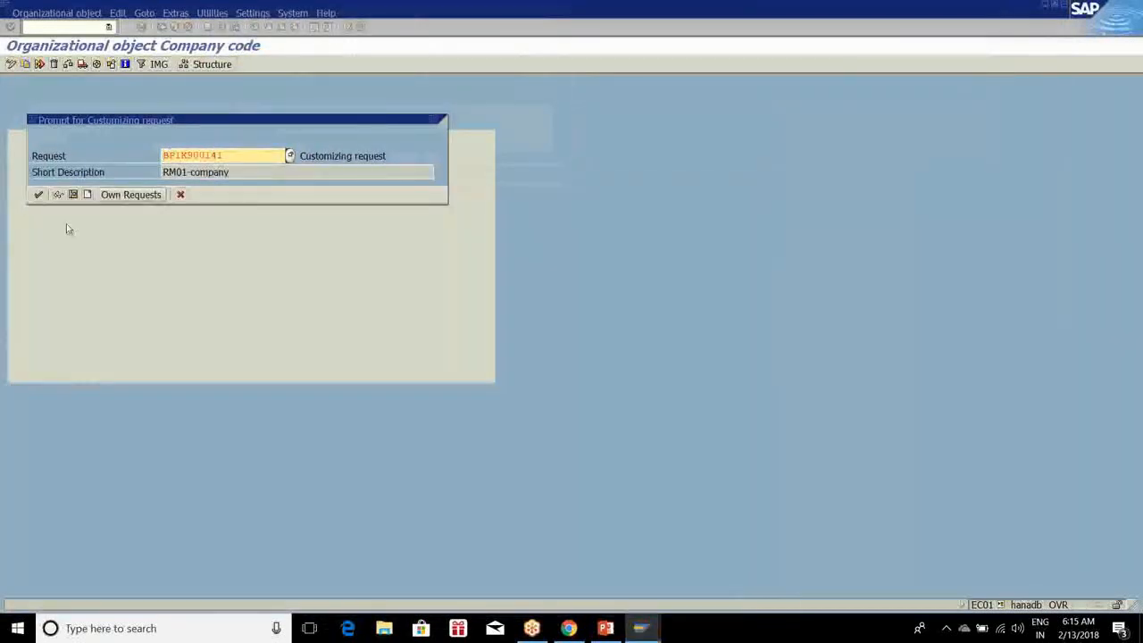
# Accept the proposed customizing request for the company code copy, check the error message's details and exit the message
pyautogui.click(39, 194)
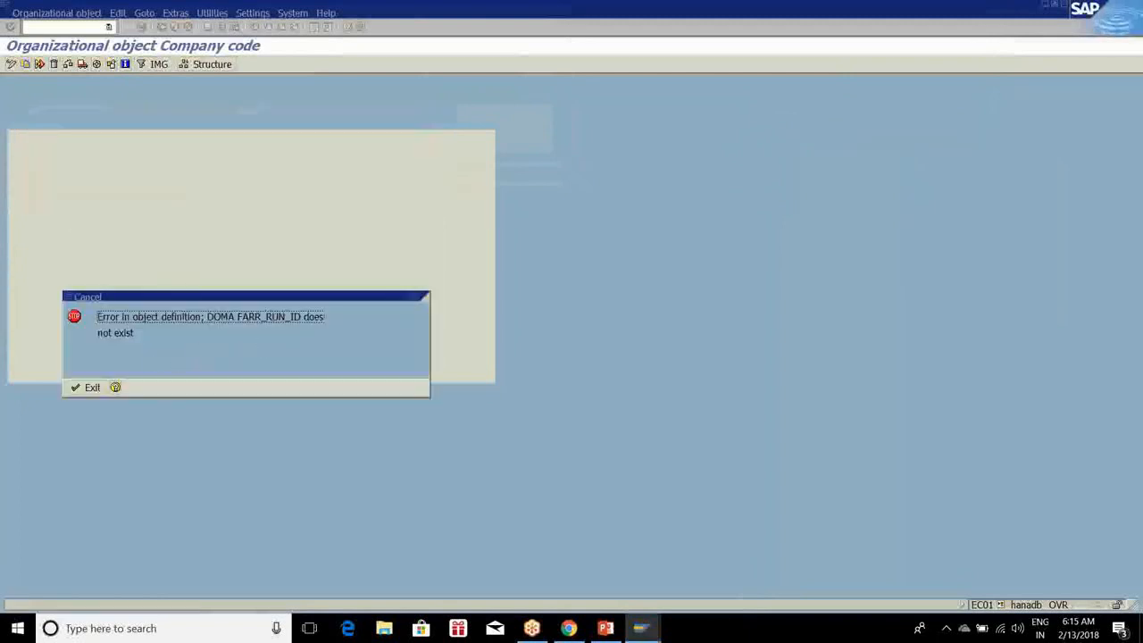
pyautogui.click(115, 388)
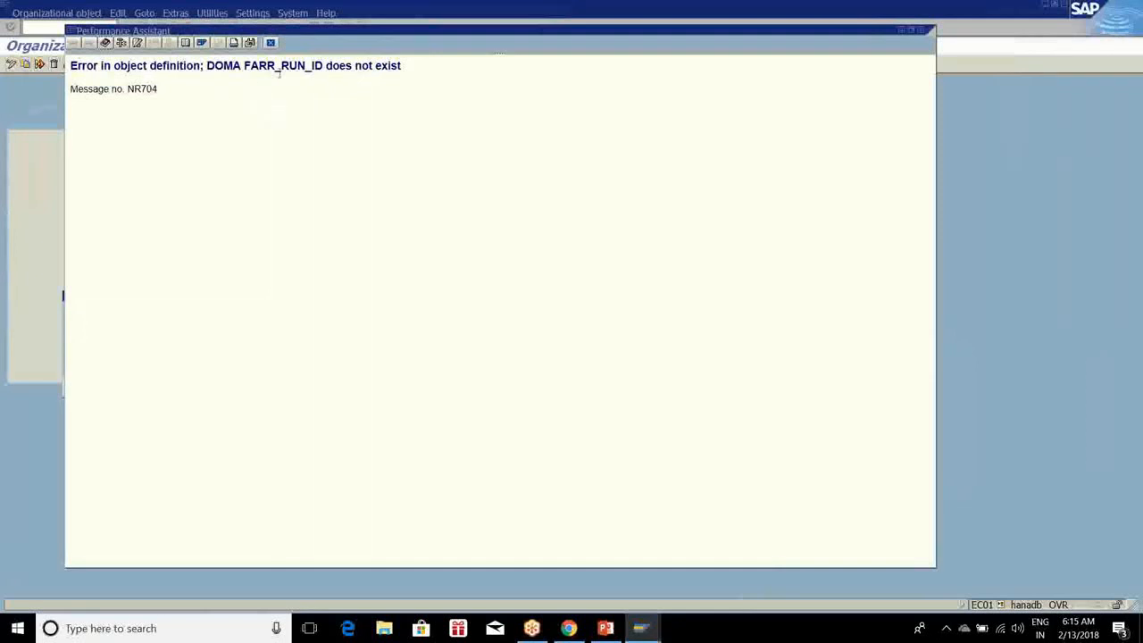
pyautogui.click(270, 42)
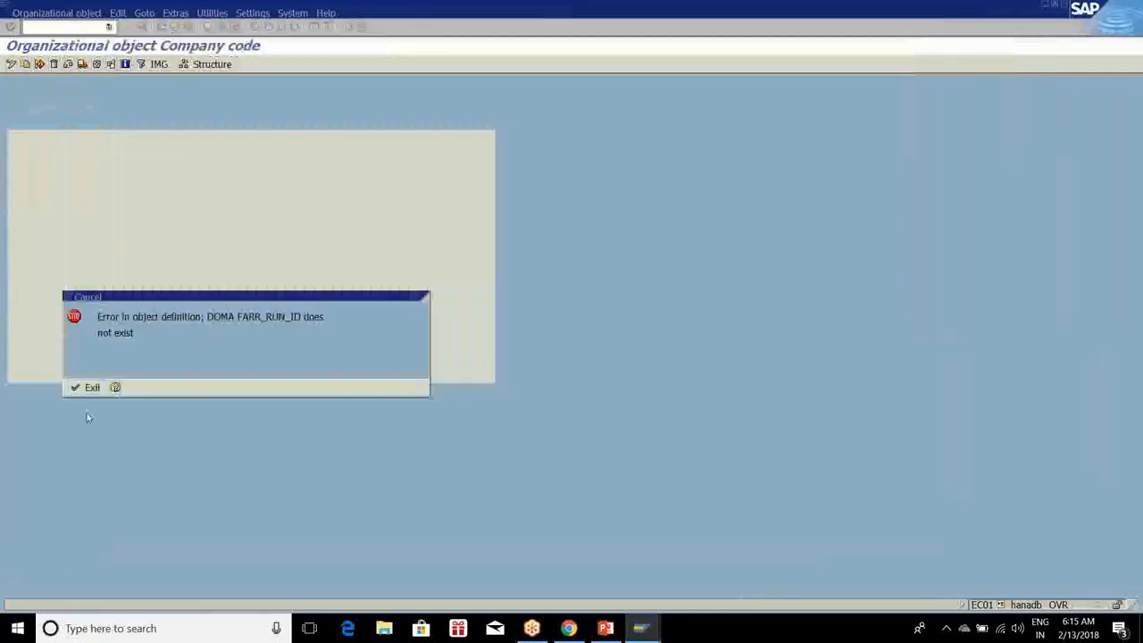
pyautogui.press('Return')
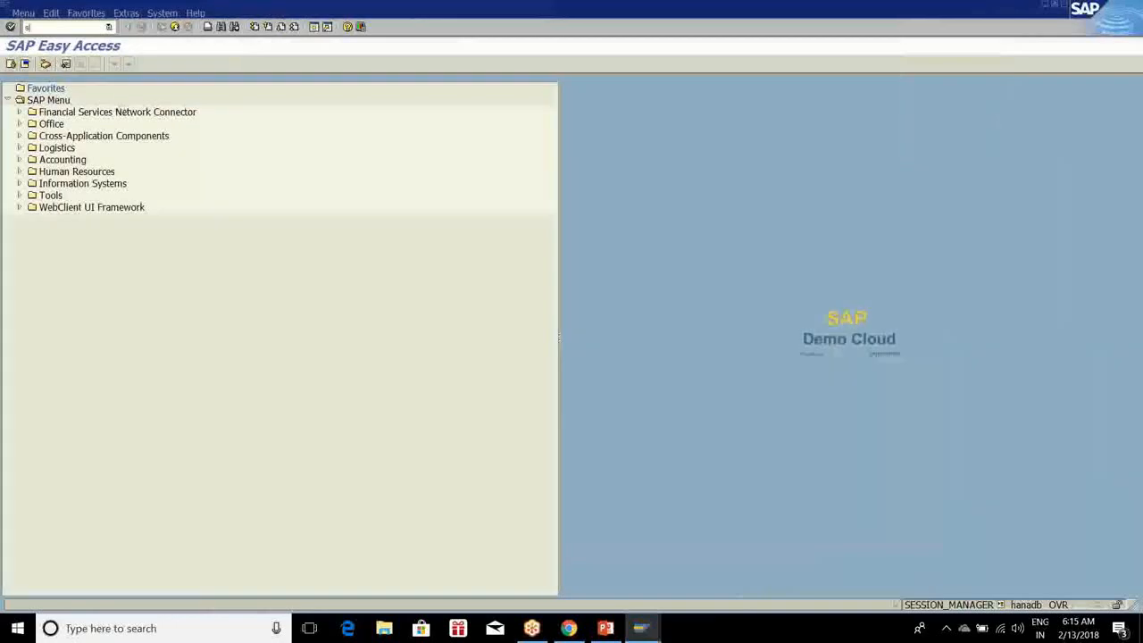
# Run transaction SPRO, open the SAP Reference IMG and expand Enterprise Structure down to the areas under Definition
pyautogui.press('Return')
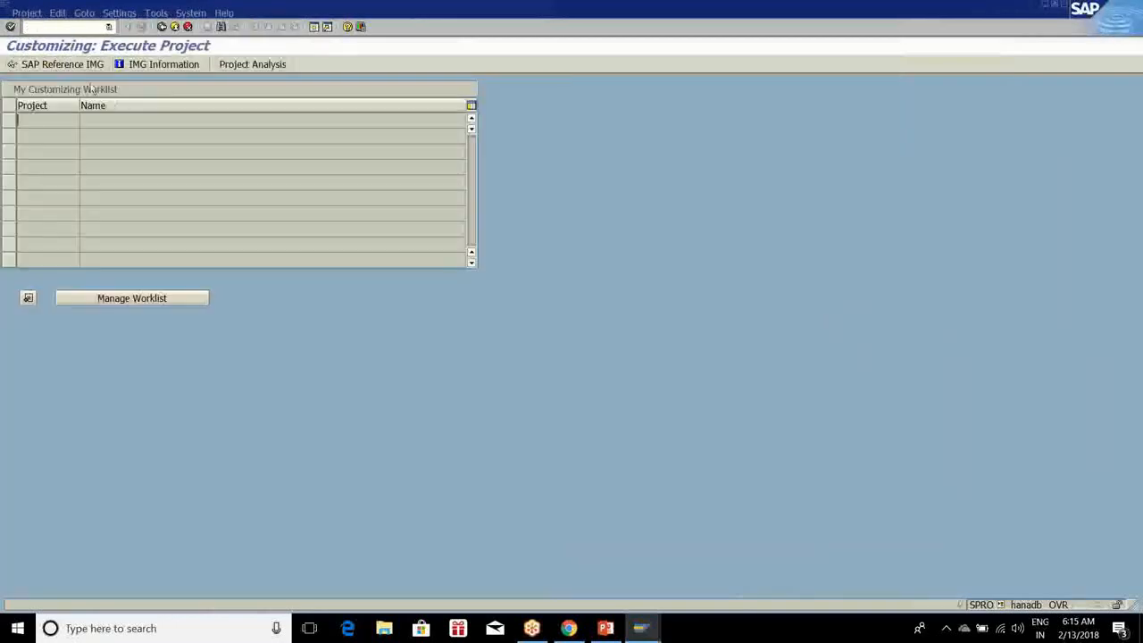
pyautogui.press('F5')
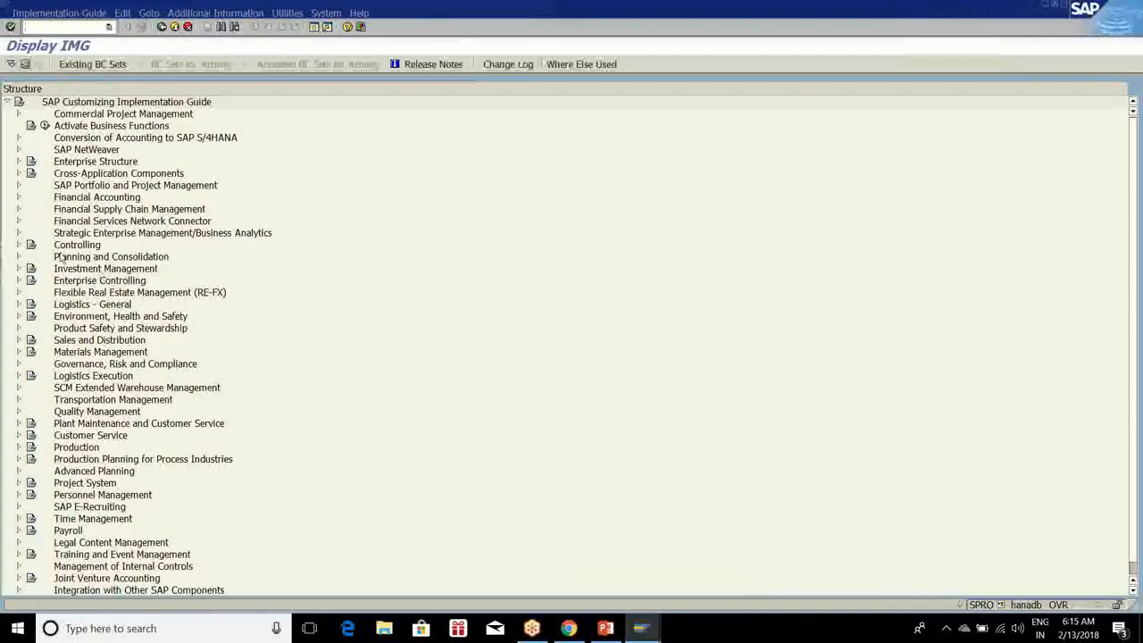
pyautogui.click(20, 162)
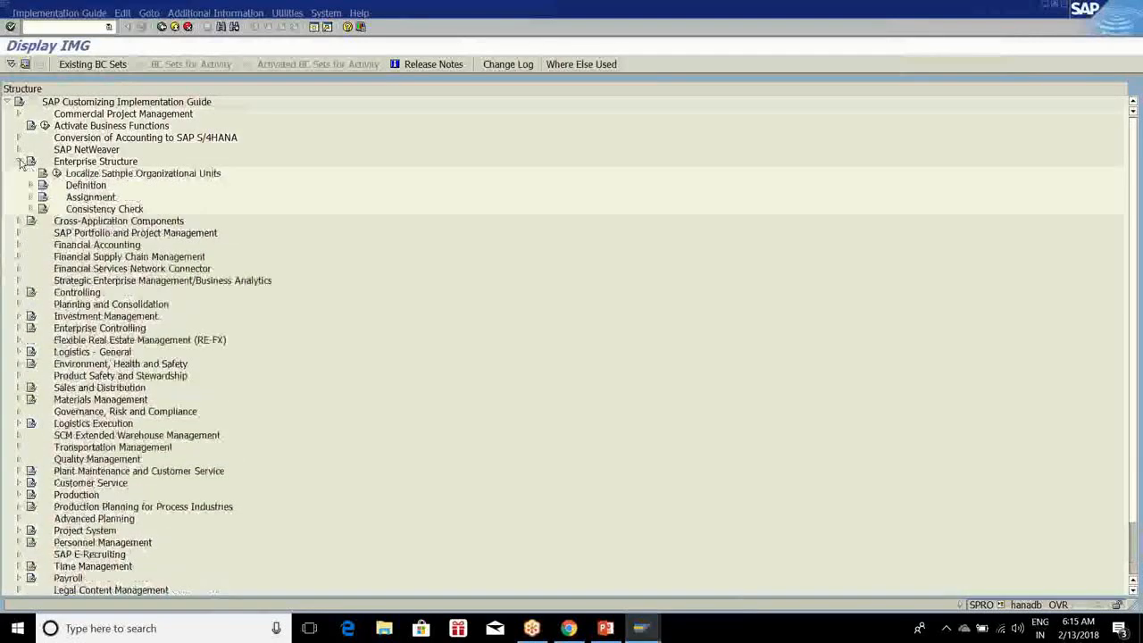
pyautogui.click(30, 186)
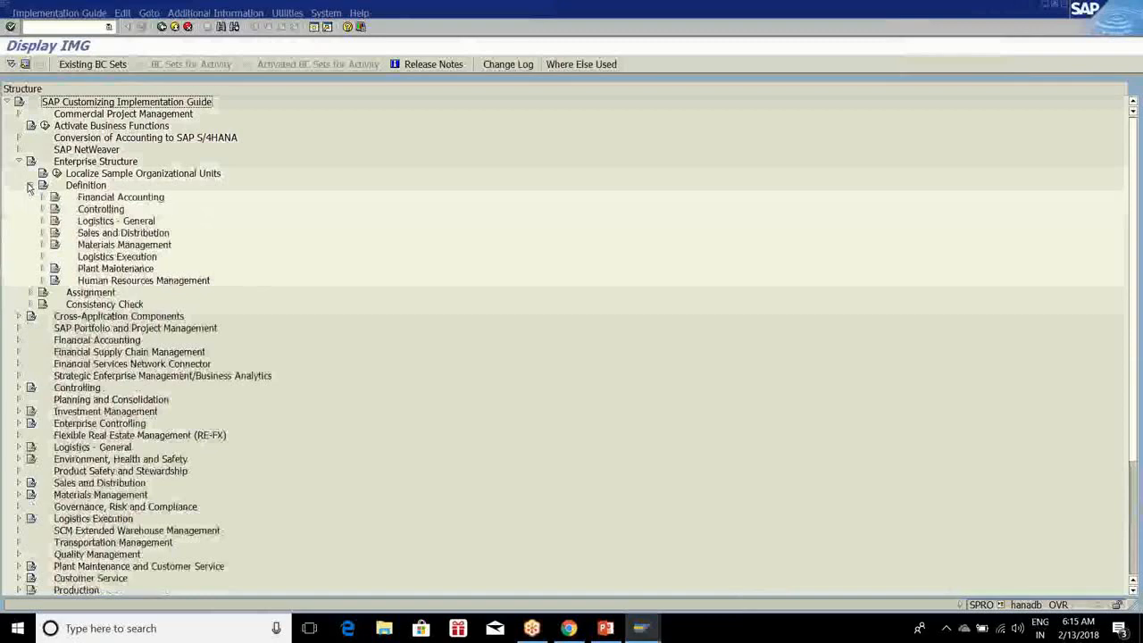
pyautogui.click(30, 186)
pyautogui.click(29, 197)
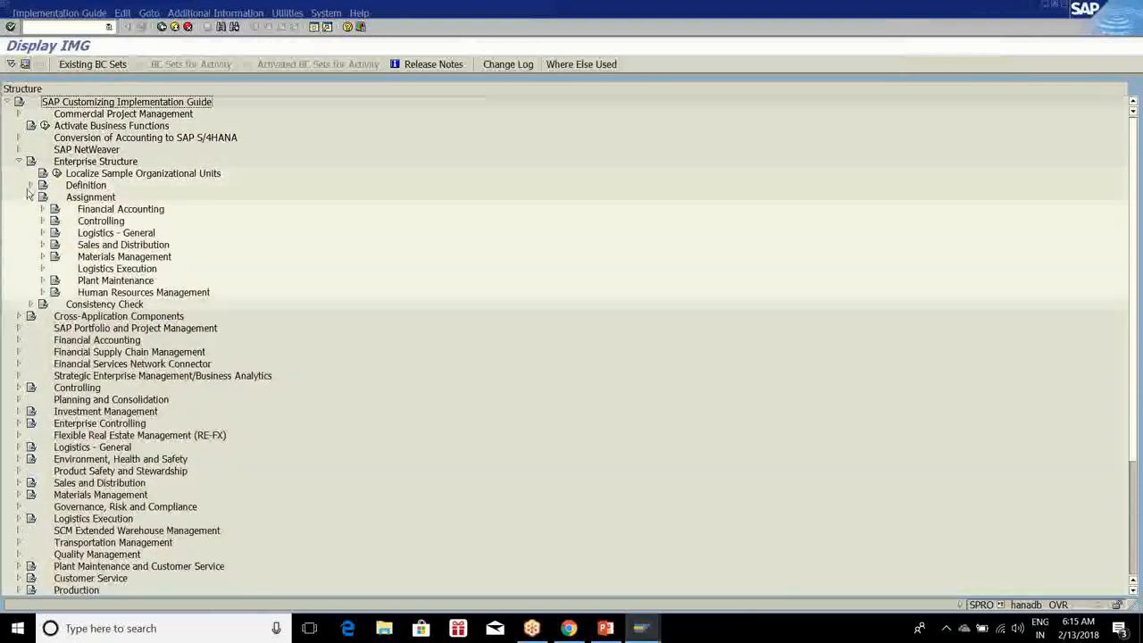
pyautogui.click(30, 186)
pyautogui.click(30, 293)
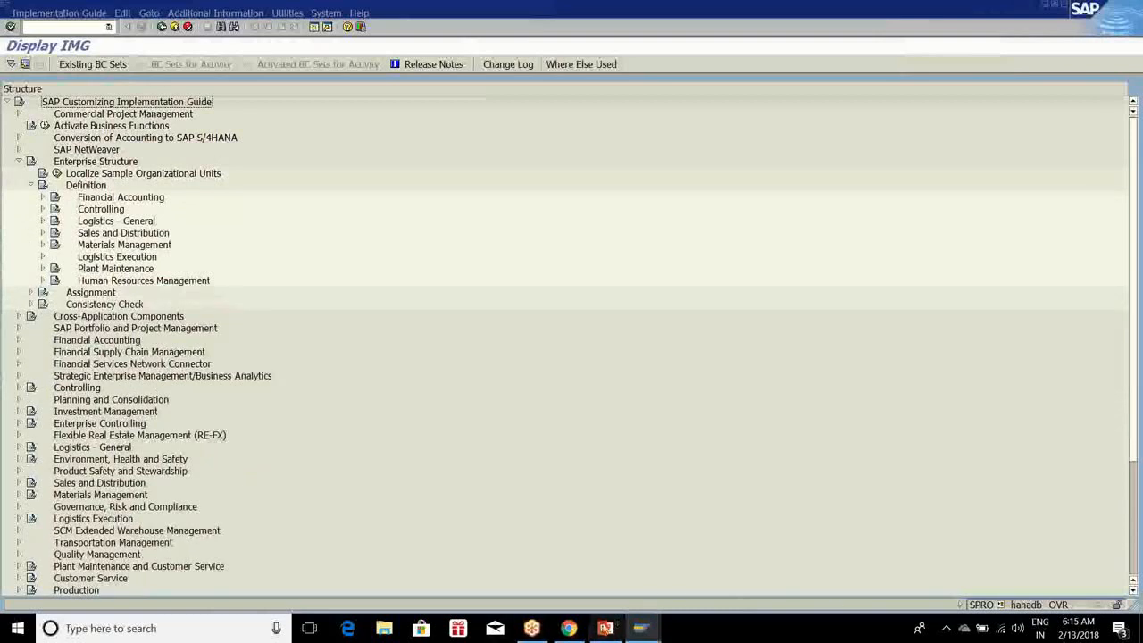
# Switch to the SAP EWM PPT_1709.ppt presentation in PowerPoint and dismiss its document recovery list
pyautogui.click(605, 629)
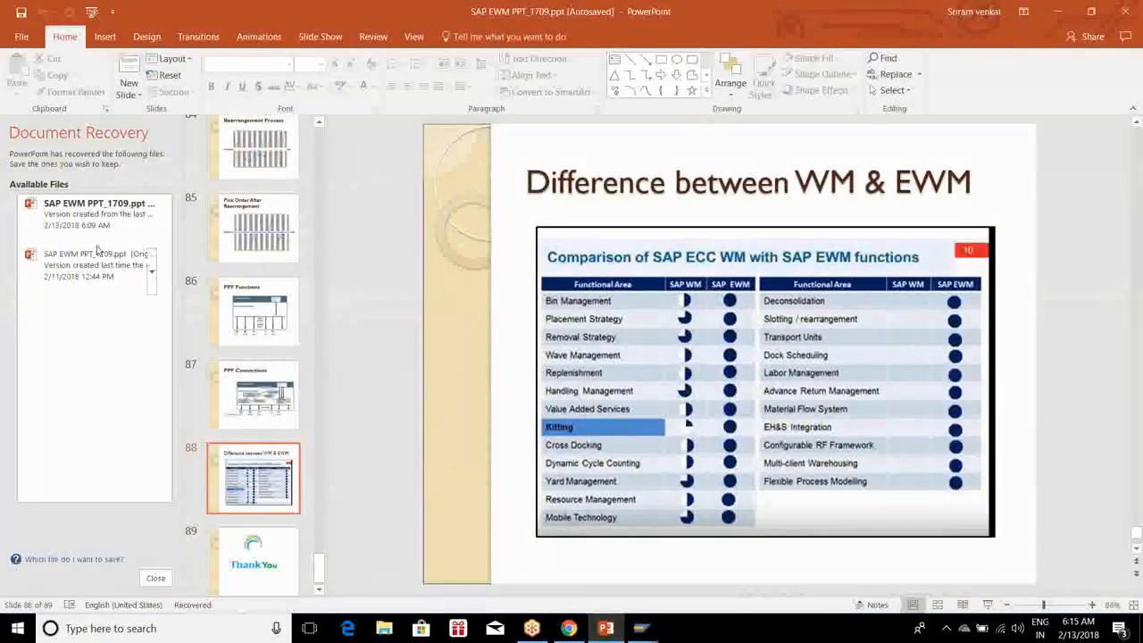
pyautogui.click(606, 628)
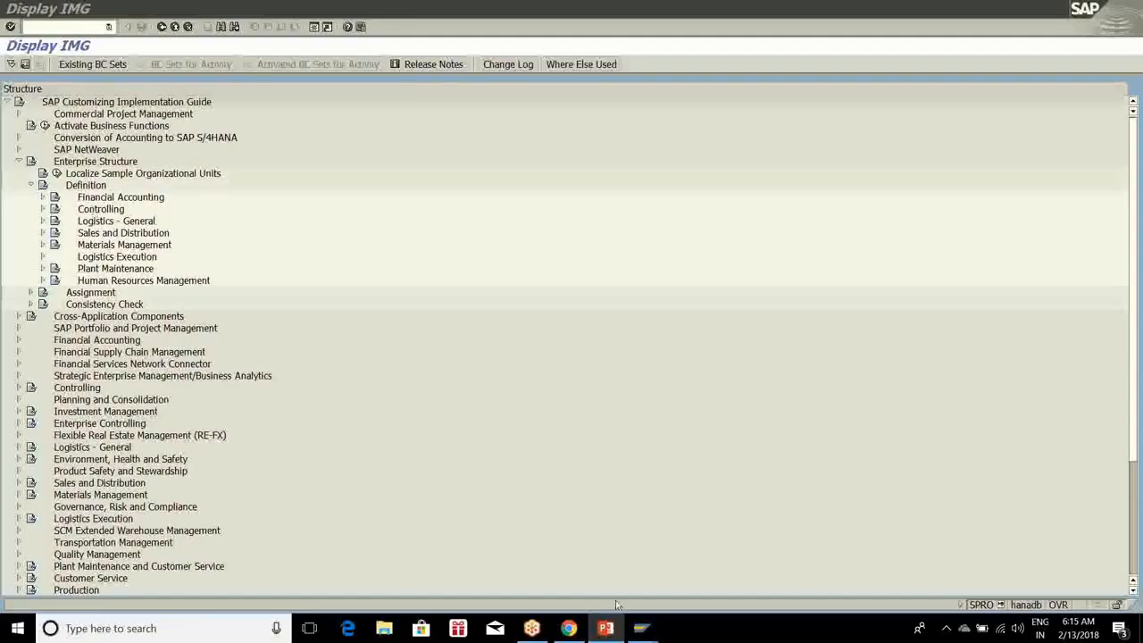
pyautogui.click(605, 629)
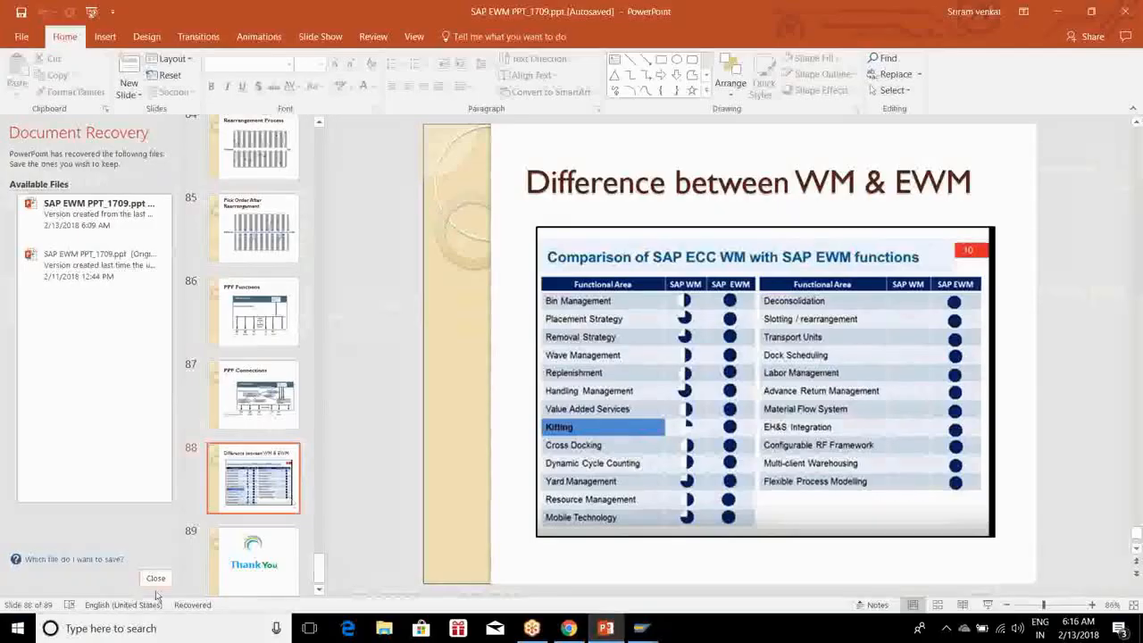
pyautogui.click(155, 577)
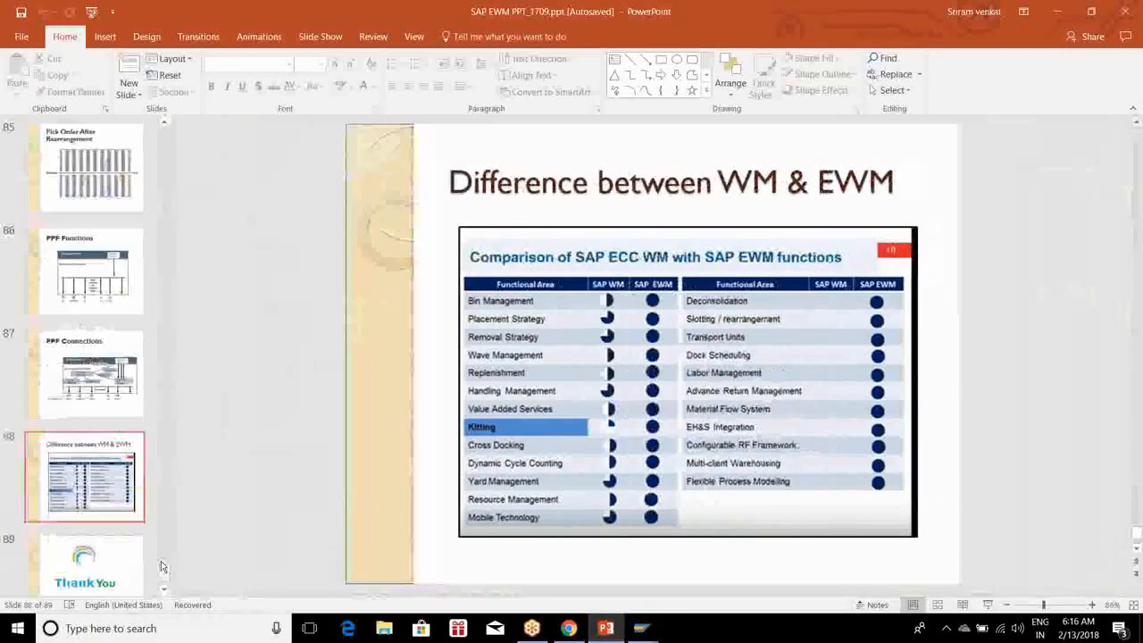
# Browse the presentation to slide 24 on ERP - EWM organizational relationships in plant storage location assignment
pyautogui.moveTo(163, 567); pyautogui.dragTo(166, 171)
pyautogui.scroll(-1, 103, 308)
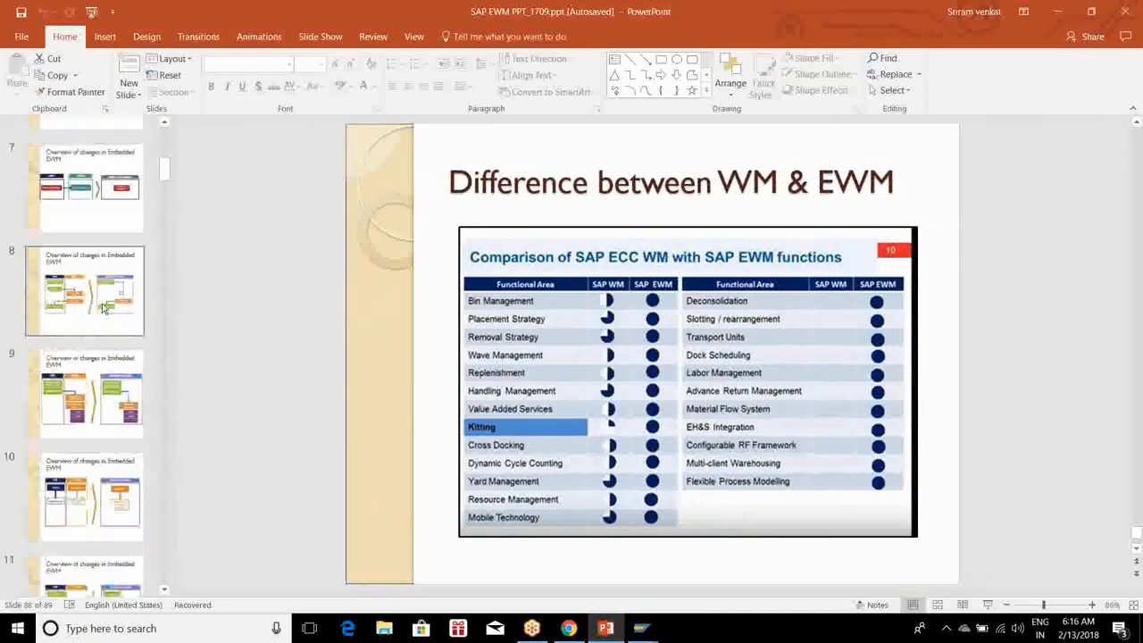
pyautogui.scroll(-15, 102, 308)
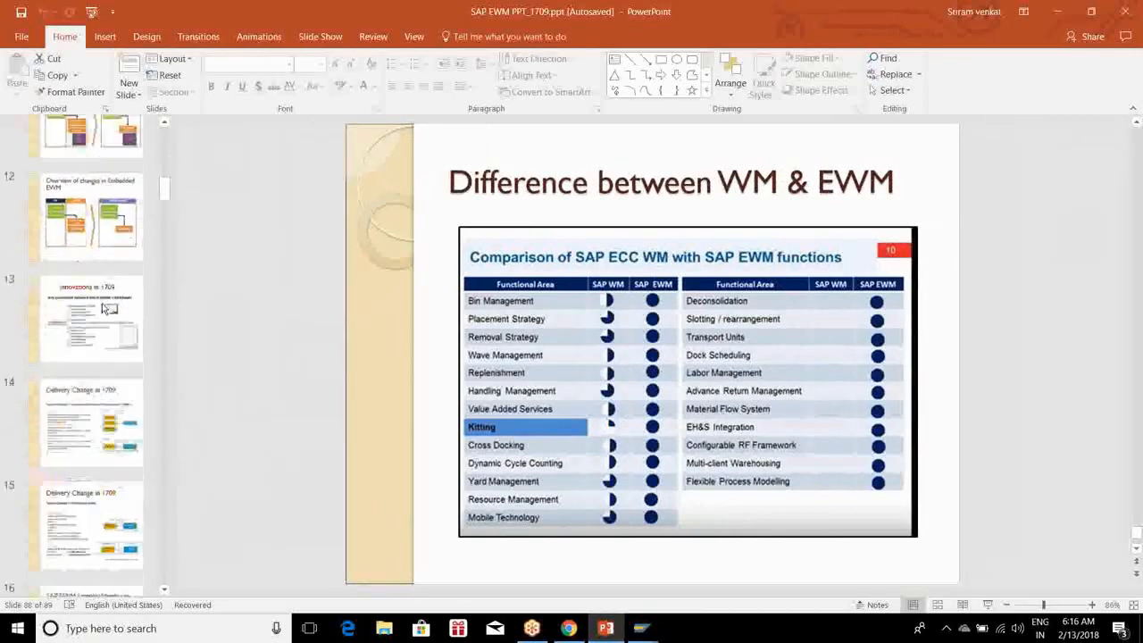
pyautogui.scroll(-20, 103, 326)
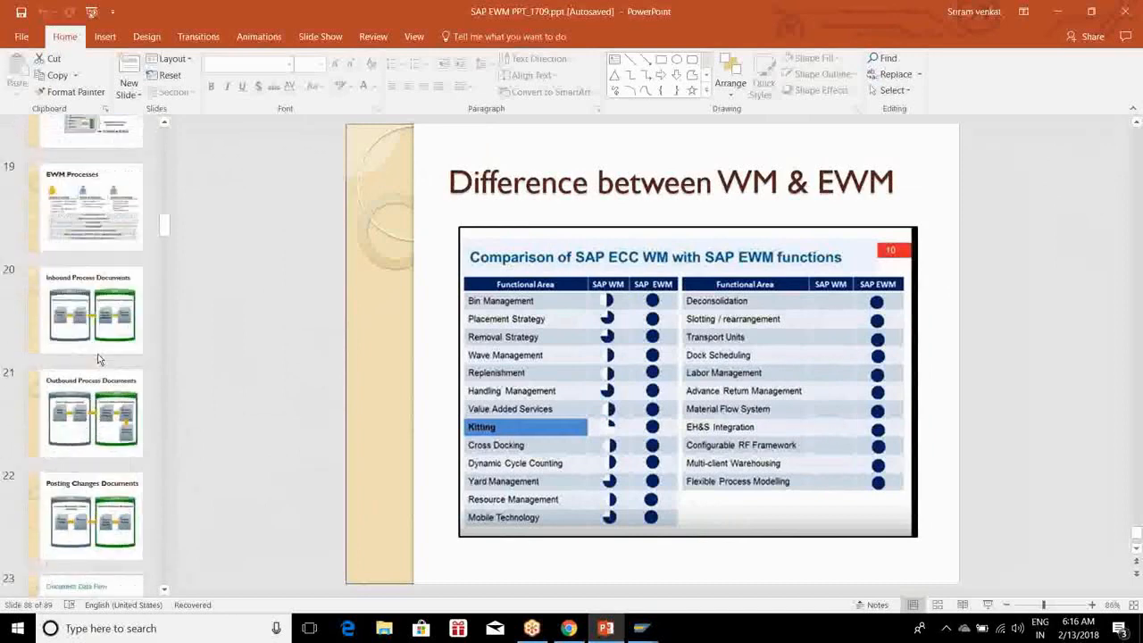
pyautogui.click(97, 375)
pyautogui.press('Down')
pyautogui.press('Up')
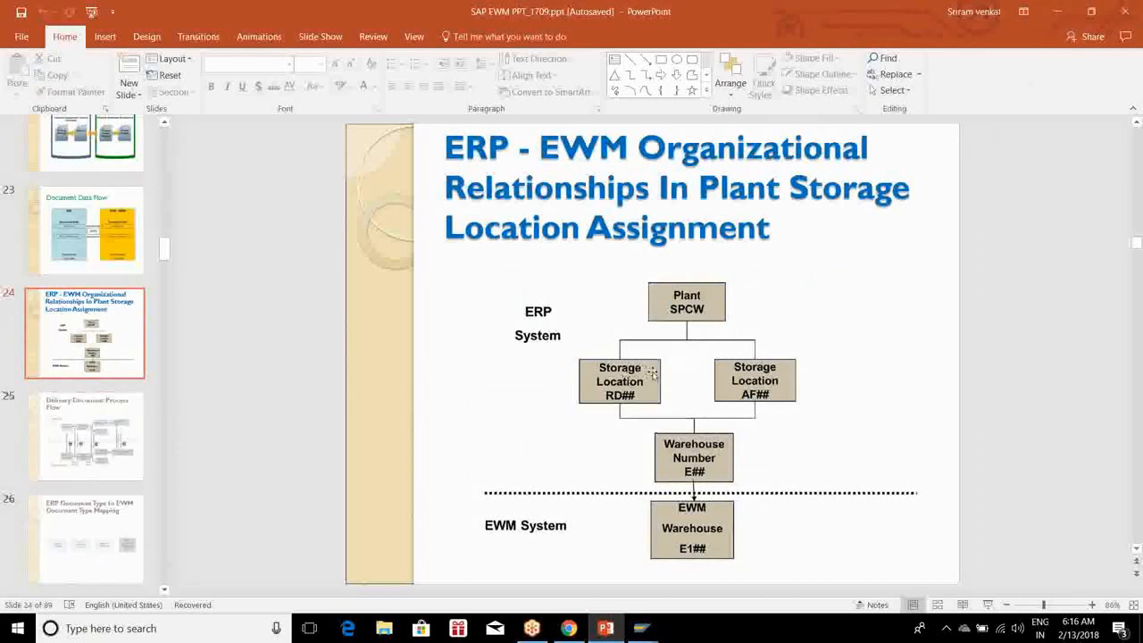
# Switch to the SAP Display IMG window and open storage location maintenance under Materials Management for plant WM10
pyautogui.click(612, 623)
pyautogui.click(648, 631)
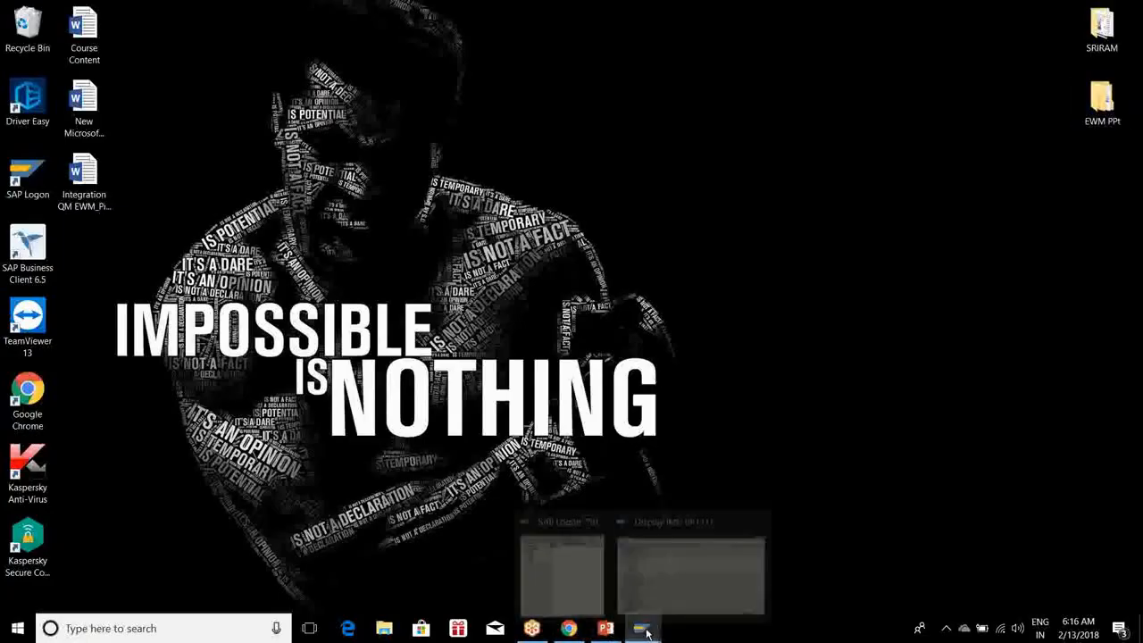
pyautogui.click(700, 590)
pyautogui.click(41, 220)
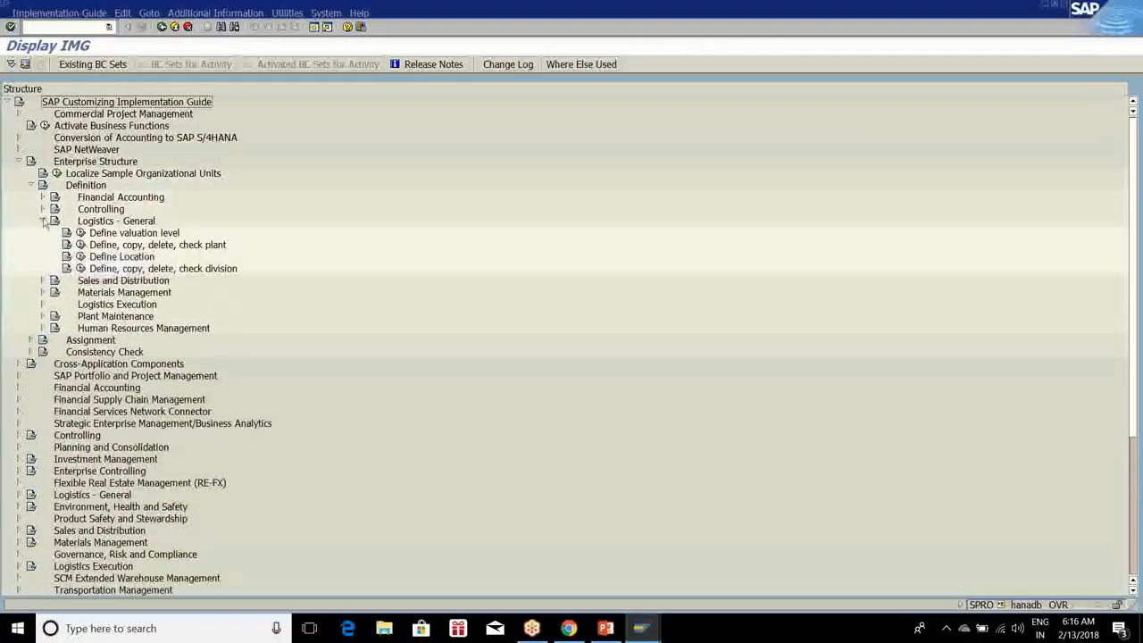
pyautogui.click(42, 220)
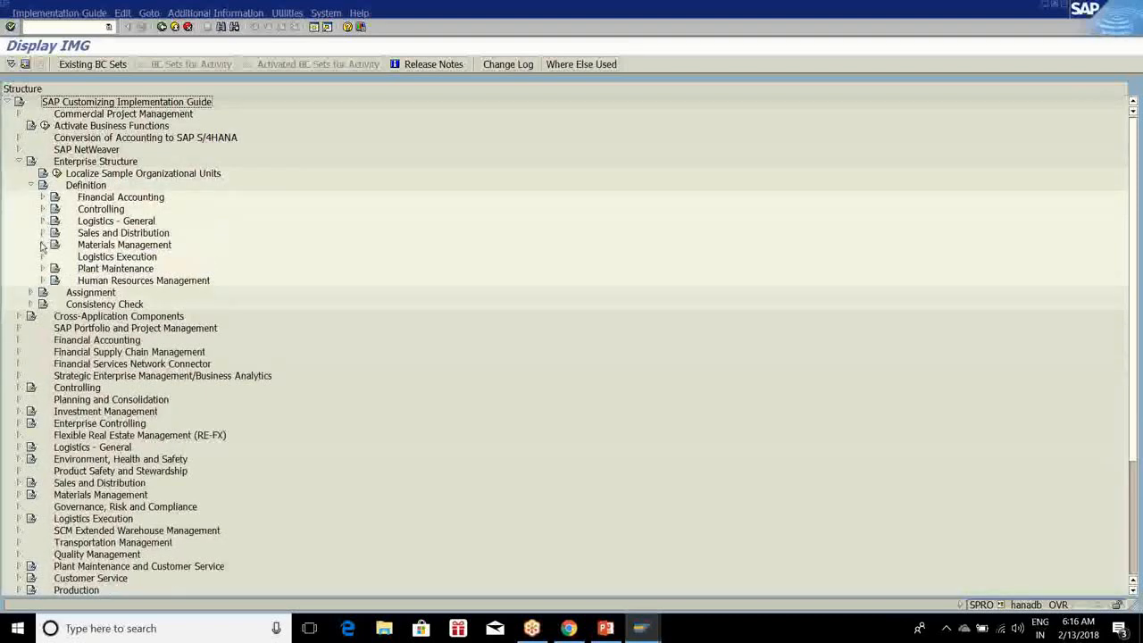
pyautogui.click(42, 245)
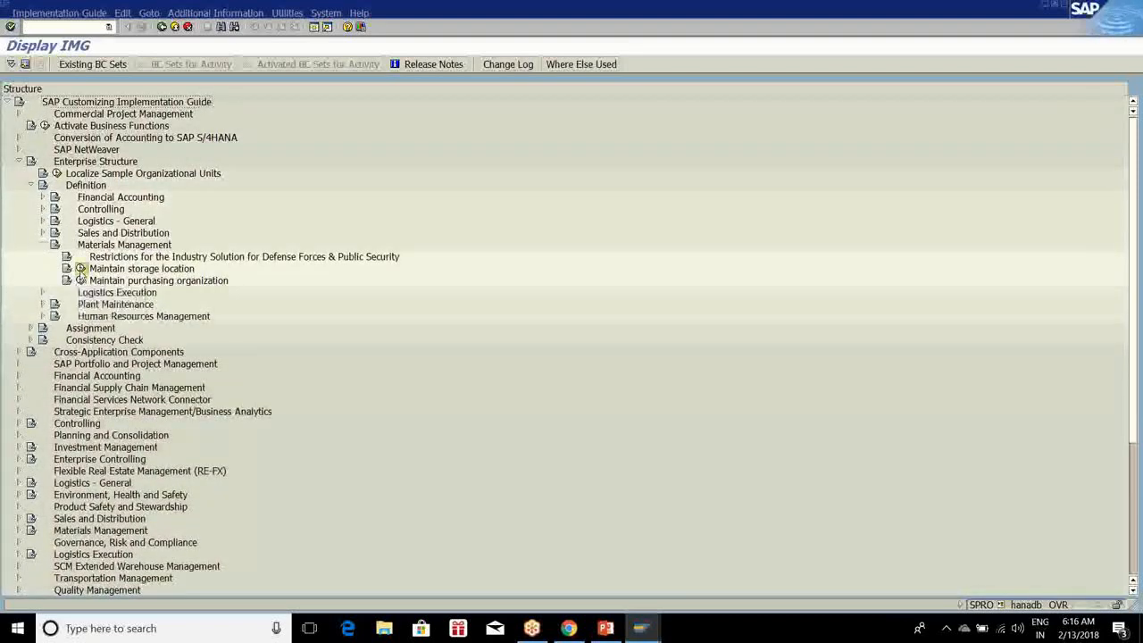
pyautogui.click(81, 269)
pyautogui.write('wm10')
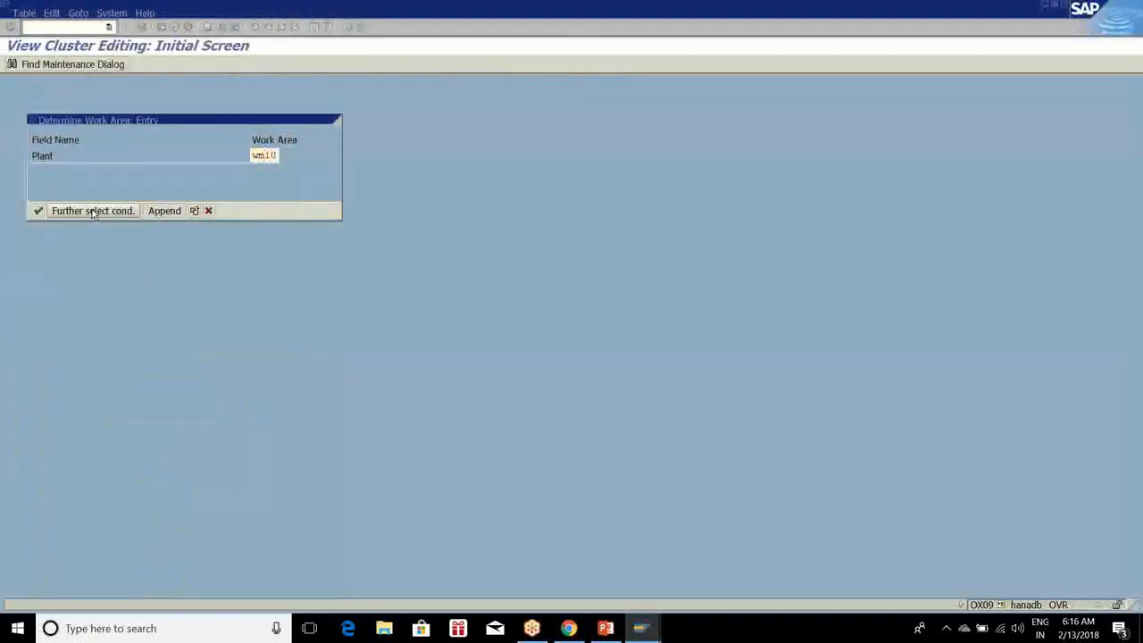
pyautogui.press('Return')
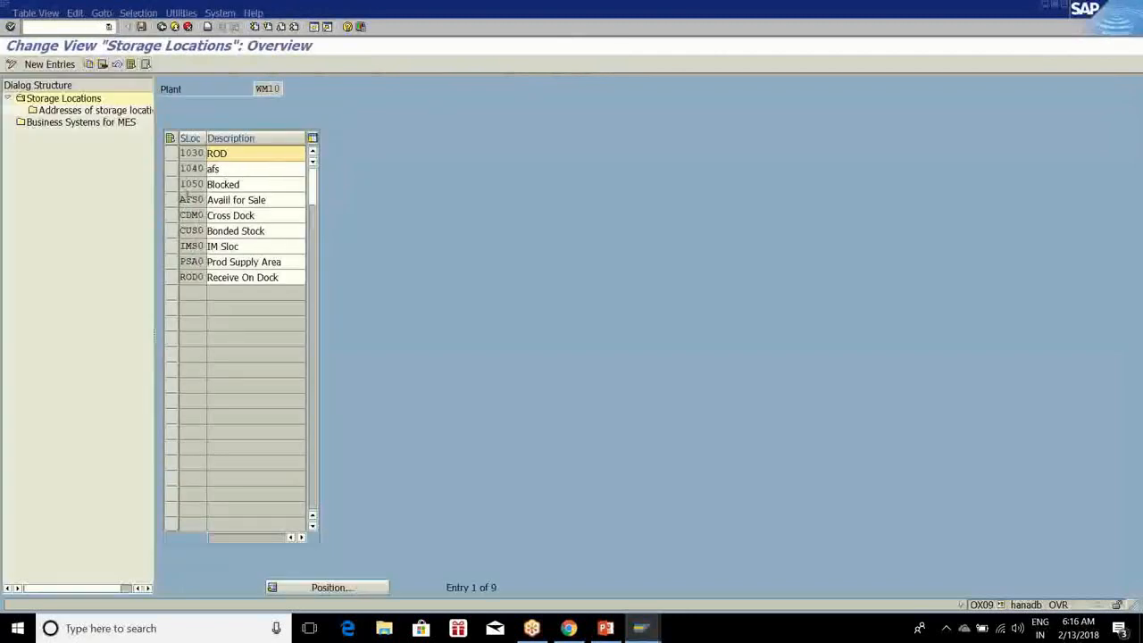
# Delete storage locations AFS0, CDM0, CUS0, IMS0 and ROD0 from plant WM10
pyautogui.click(173, 203)
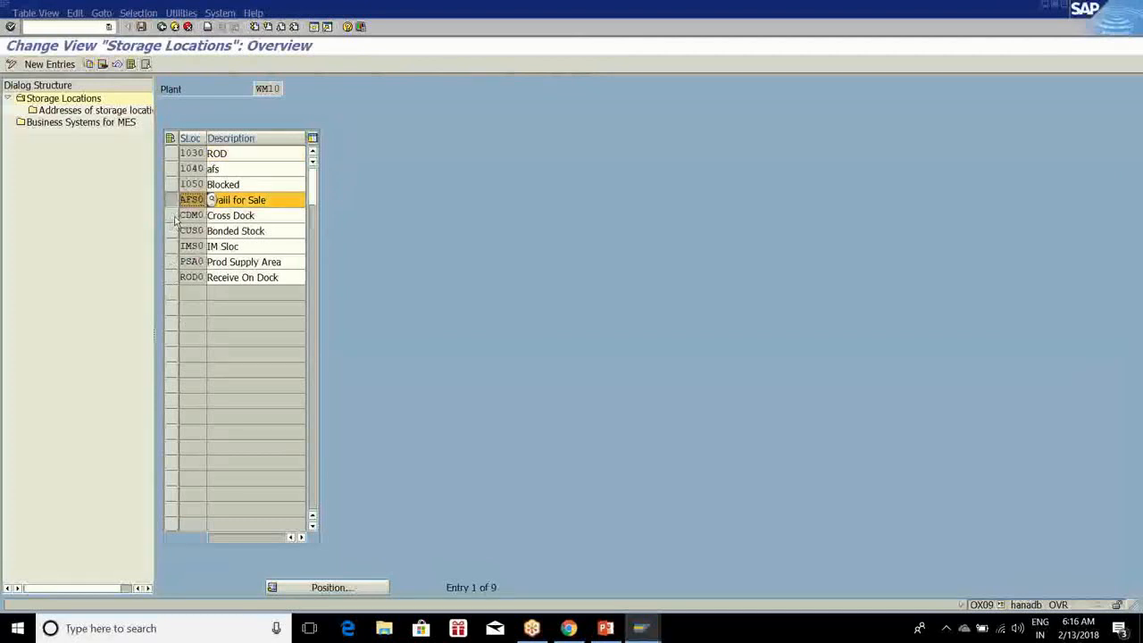
pyautogui.click(174, 216)
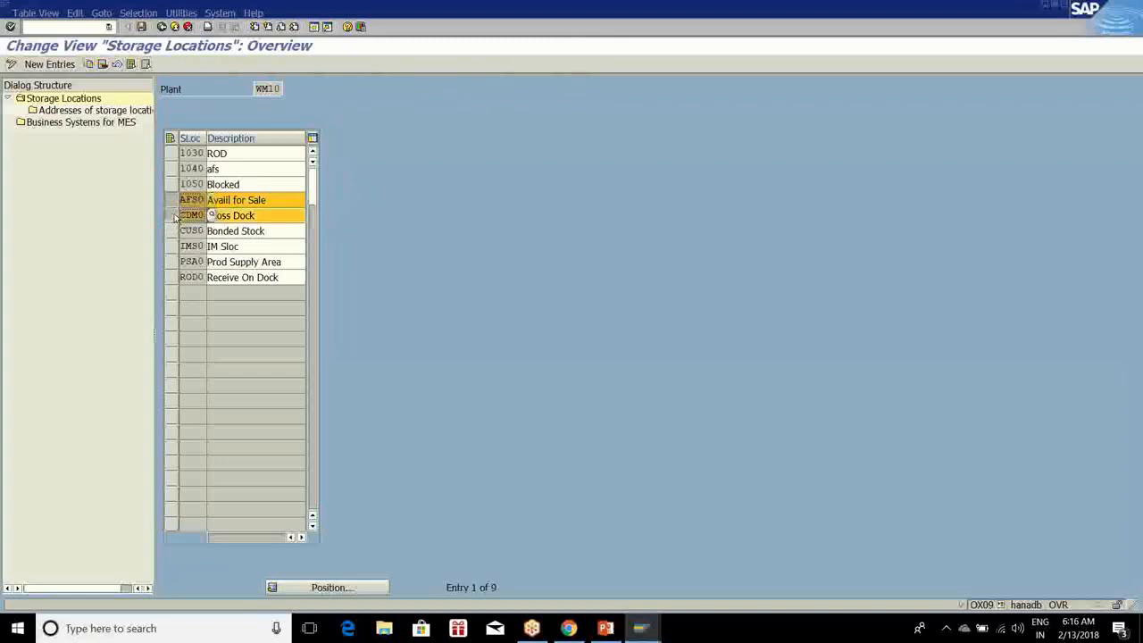
pyautogui.click(171, 231)
pyautogui.click(167, 248)
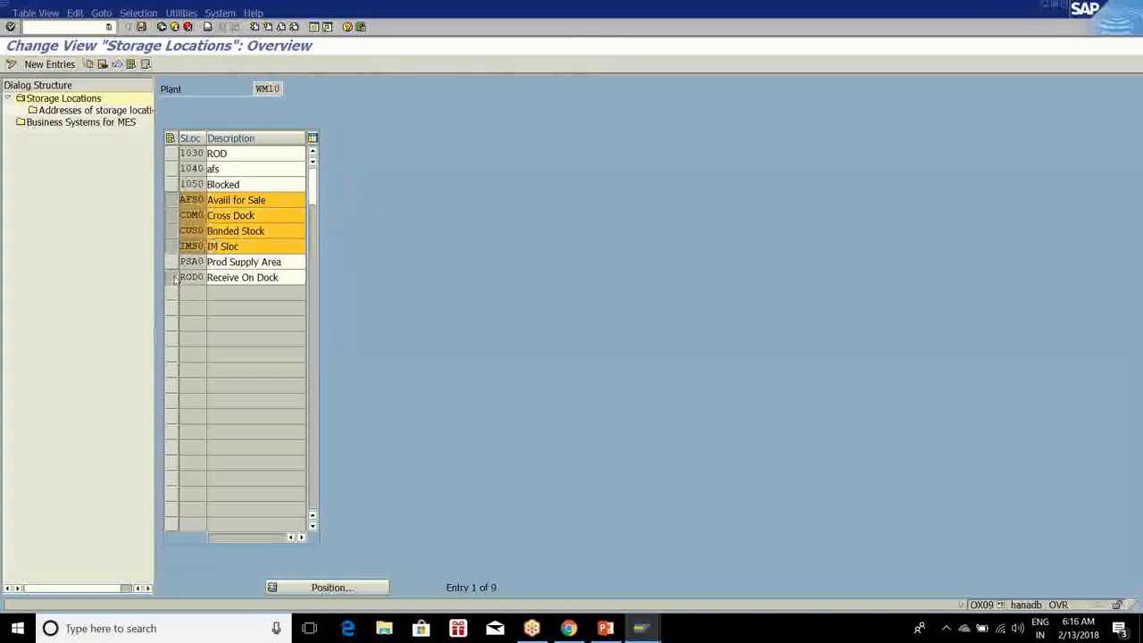
pyautogui.click(170, 277)
pyautogui.click(103, 65)
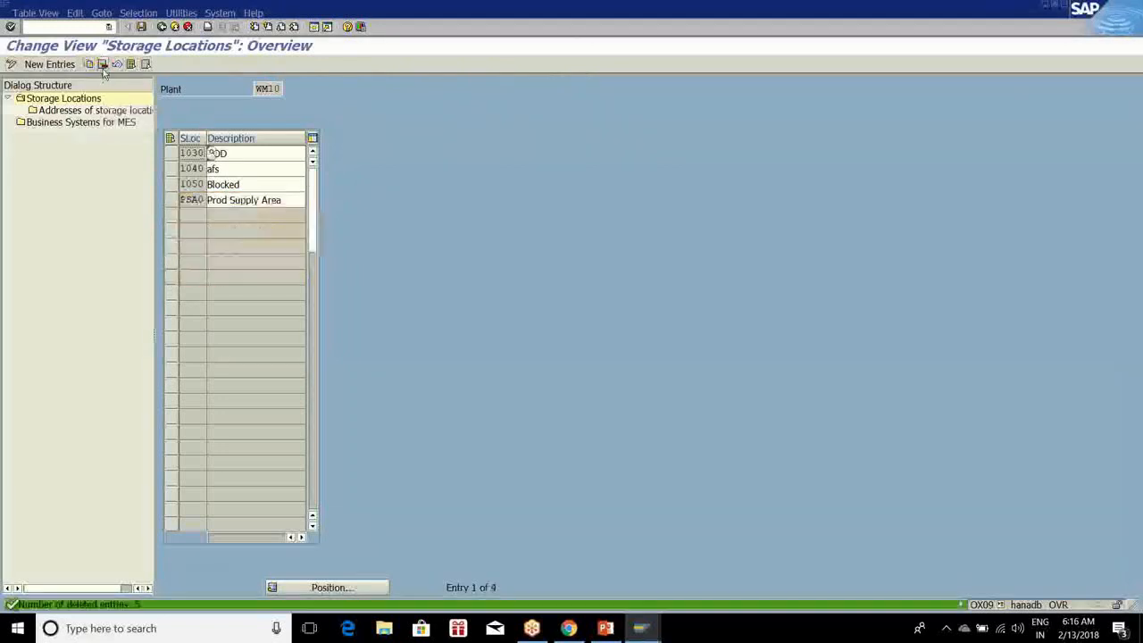
# Save the plant's storage location changes under the proposed customizing request and return to the IMG structure
pyautogui.click(230, 157)
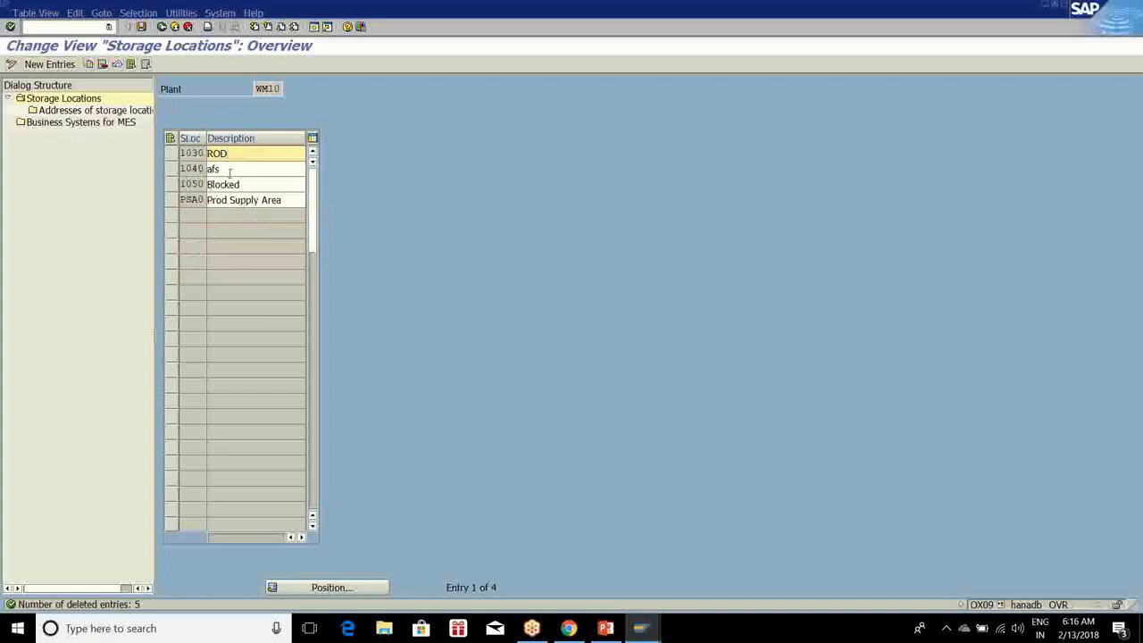
pyautogui.click(226, 169)
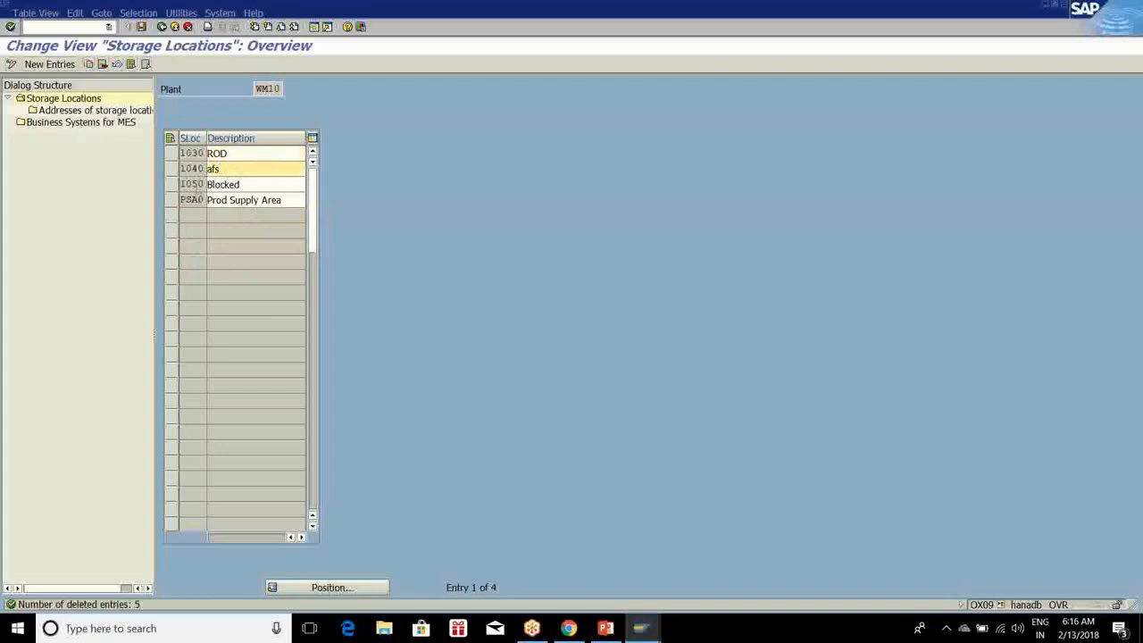
pyautogui.click(141, 27)
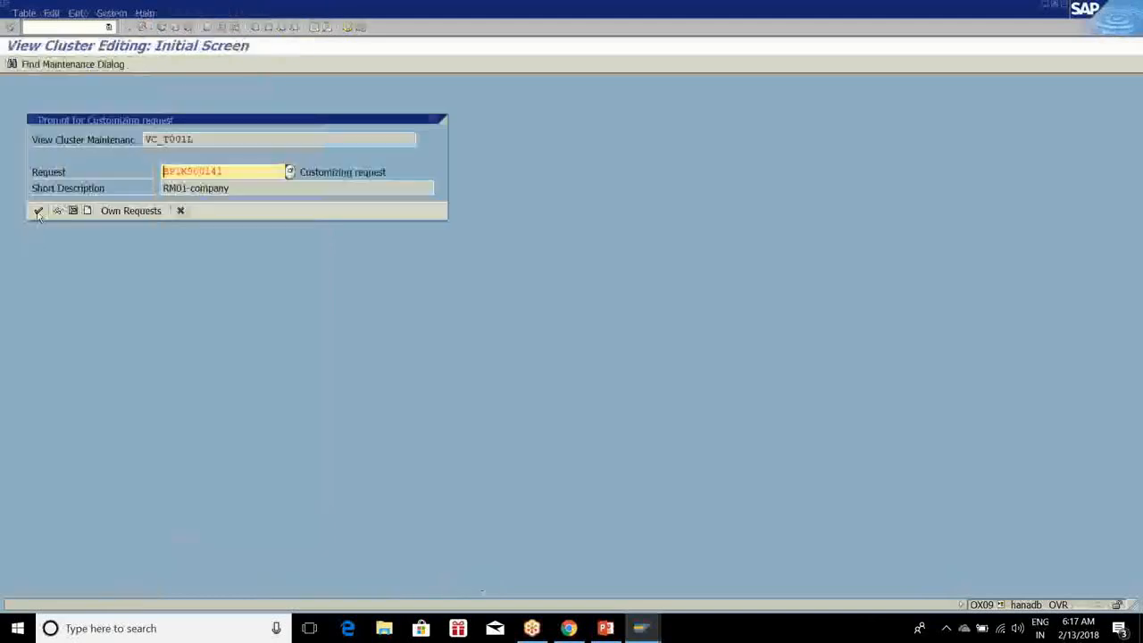
pyautogui.click(38, 211)
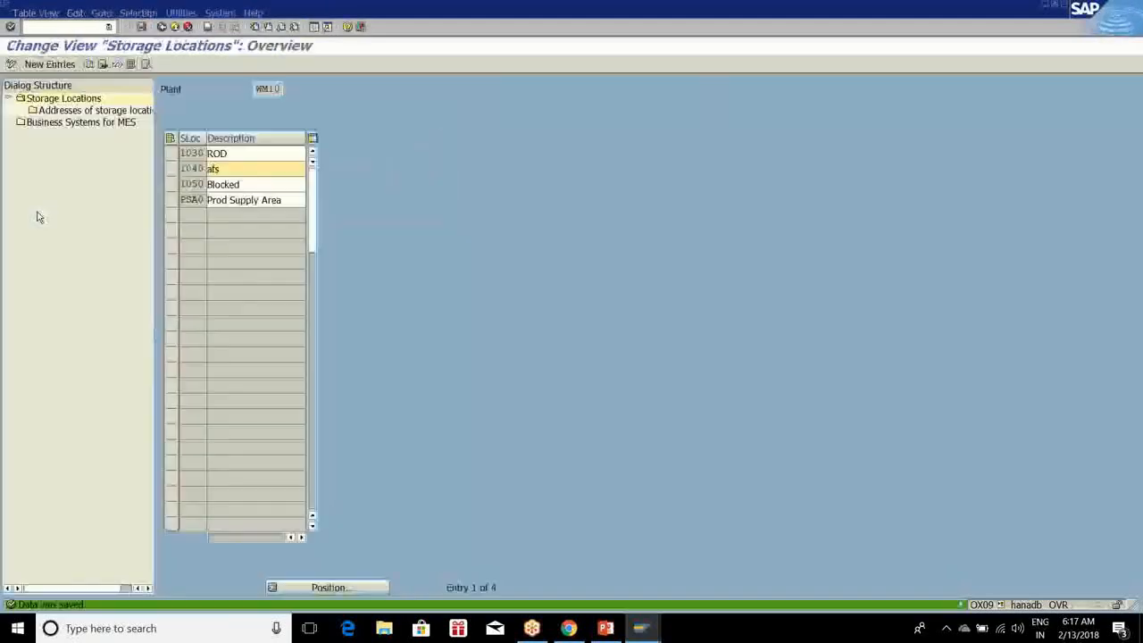
pyautogui.click(174, 27)
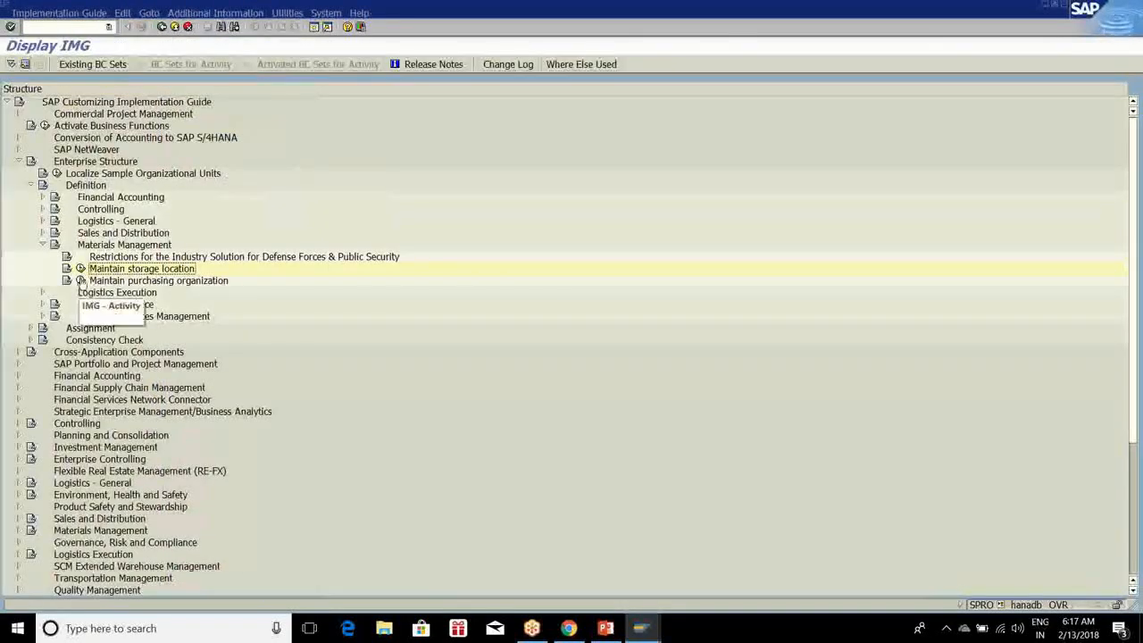
# Open purchasing organization maintenance under Materials Management and position the list at WM01
pyautogui.click(80, 281)
pyautogui.click(162, 411)
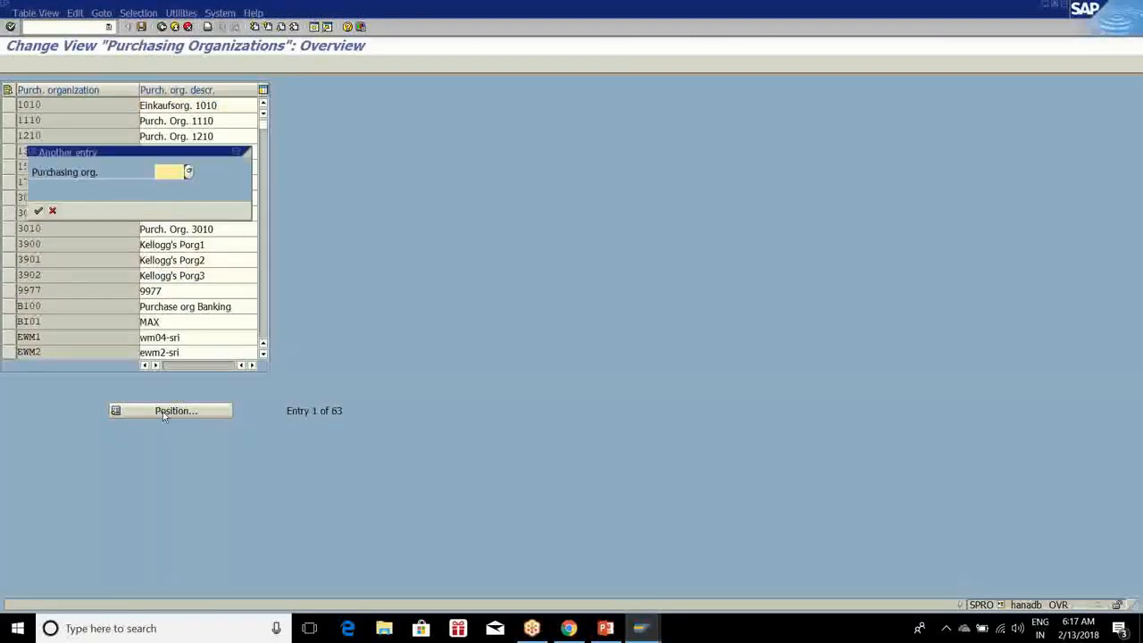
pyautogui.write('WM01')
pyautogui.press('Return')
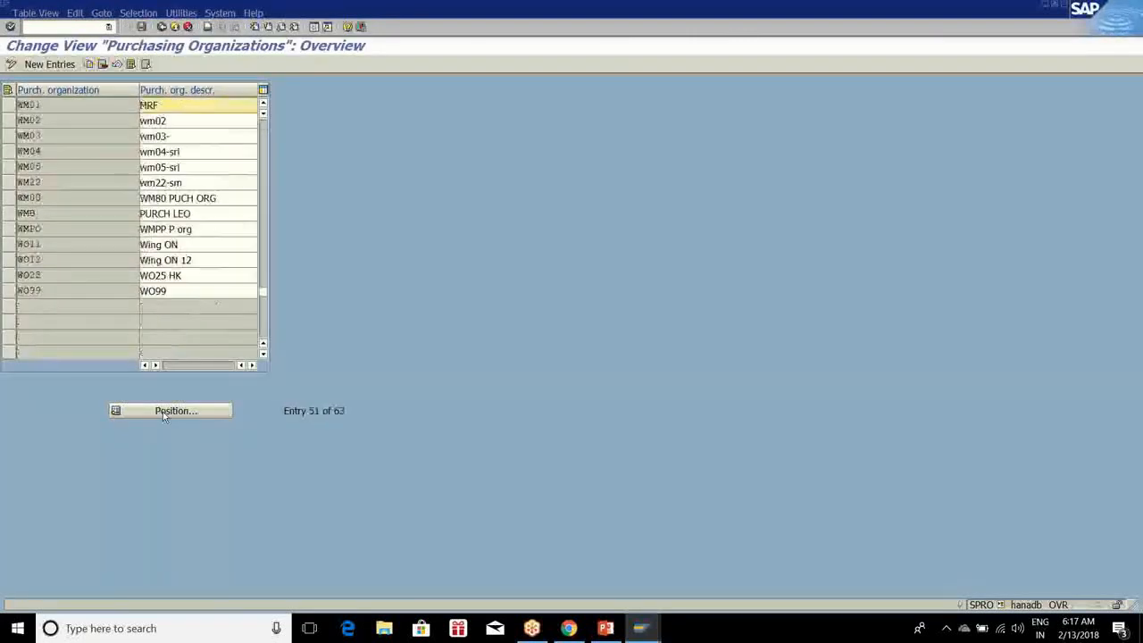
# Copy purchasing organization WM01 as WM10, with the consultant's first name as its description
pyautogui.click(90, 67)
pyautogui.write('wm10')
pyautogui.press('Tab')
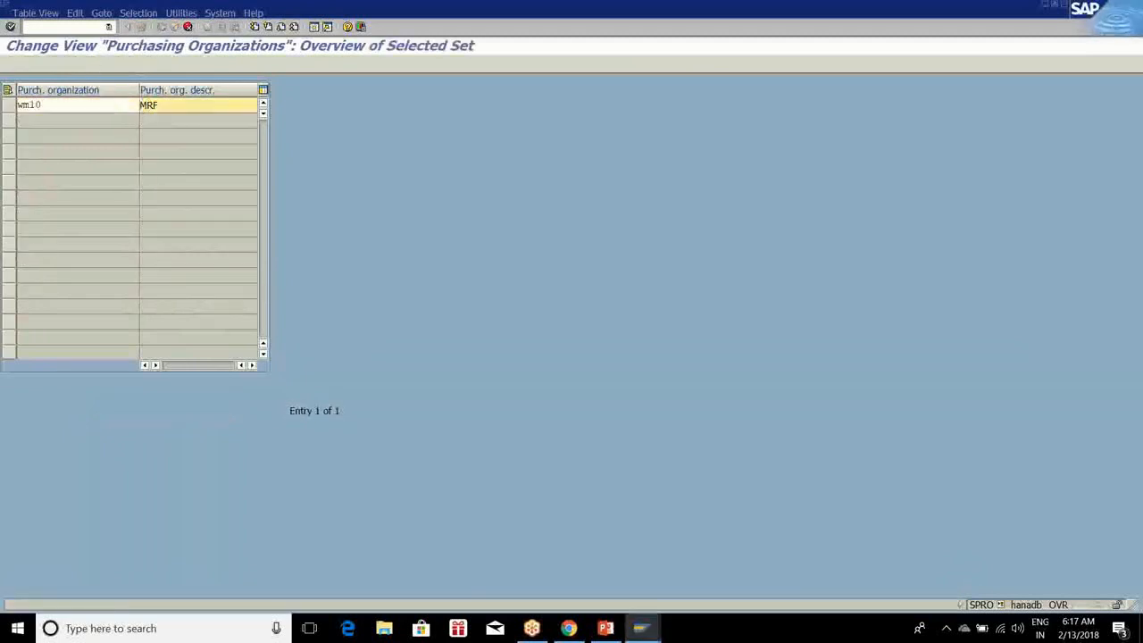
pyautogui.write('sriram')
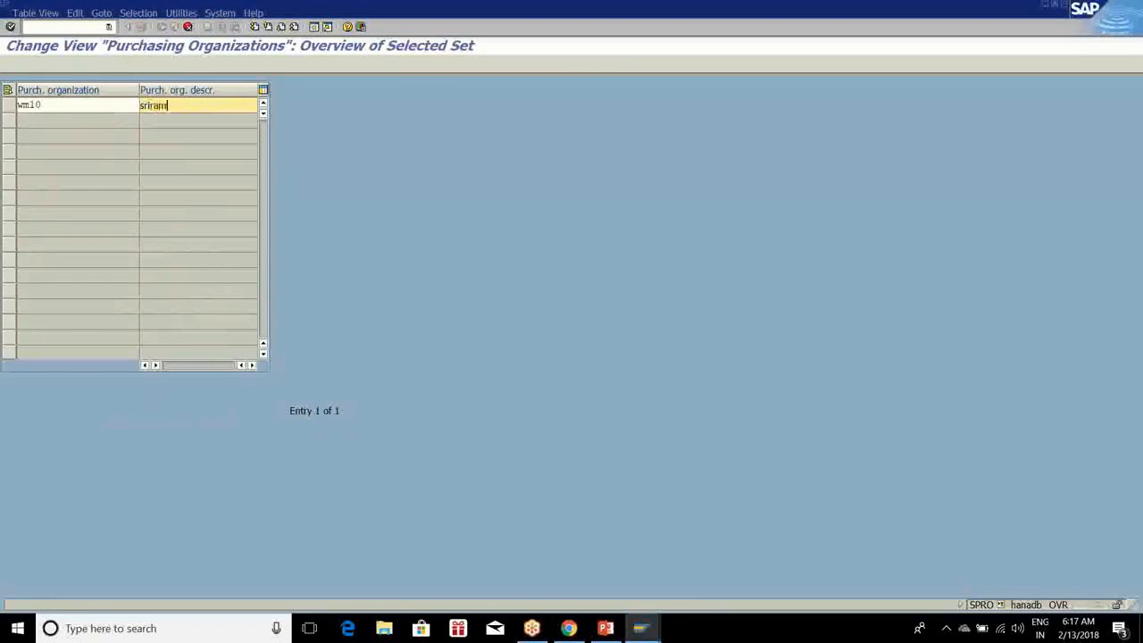
pyautogui.press('Return')
# Save the new purchasing organization under the proposed customizing request and return to the IMG structure
pyautogui.click(143, 31)
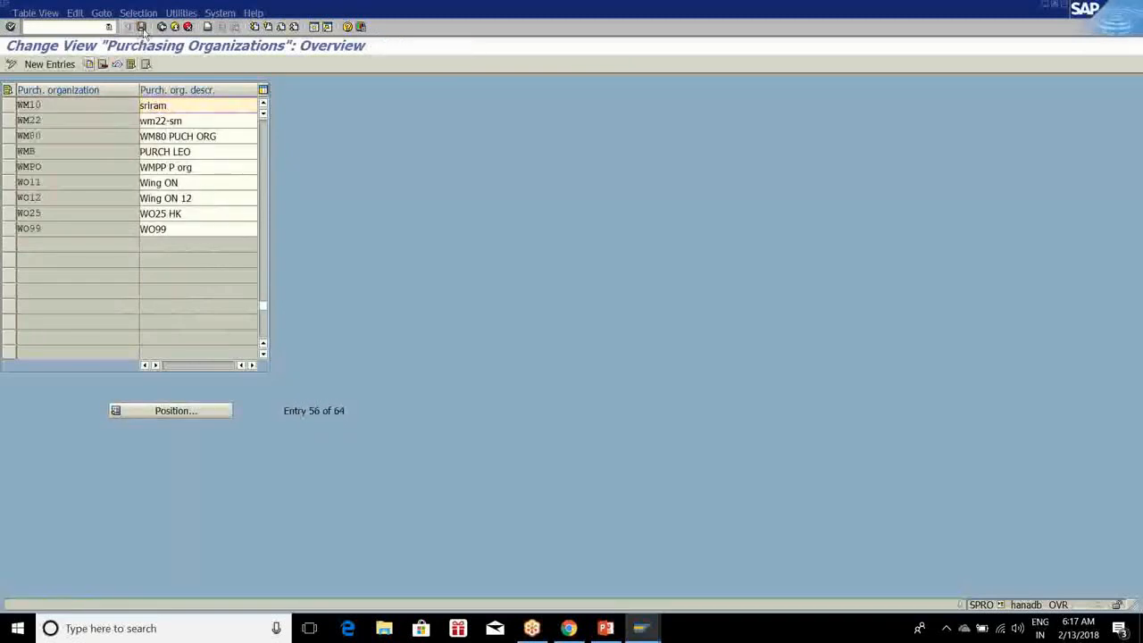
pyautogui.press('F3')
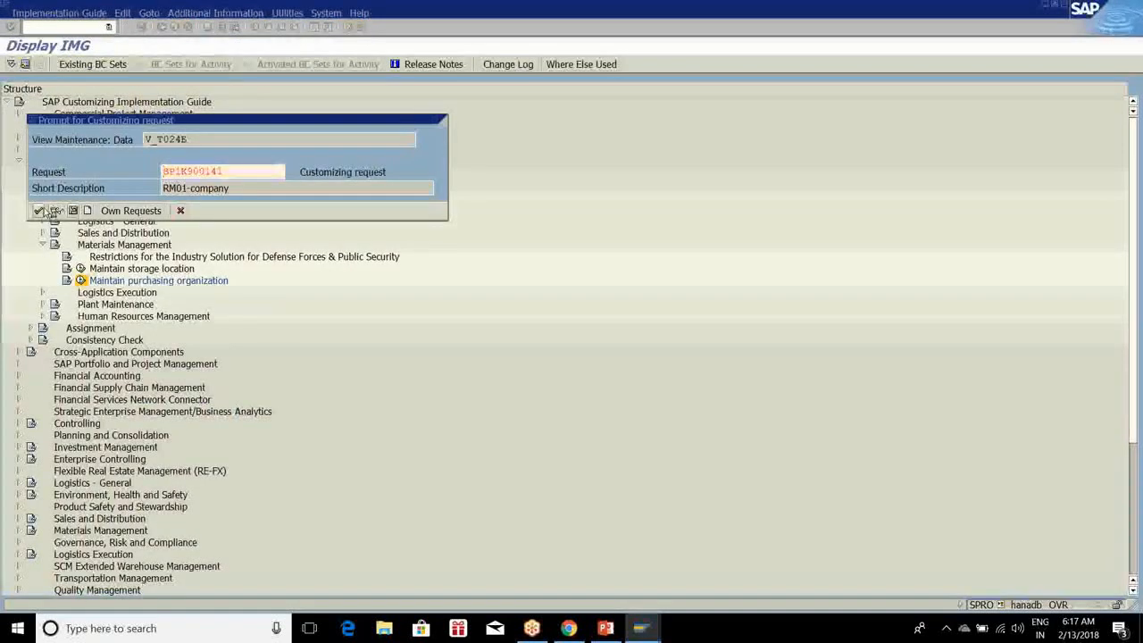
pyautogui.click(44, 209)
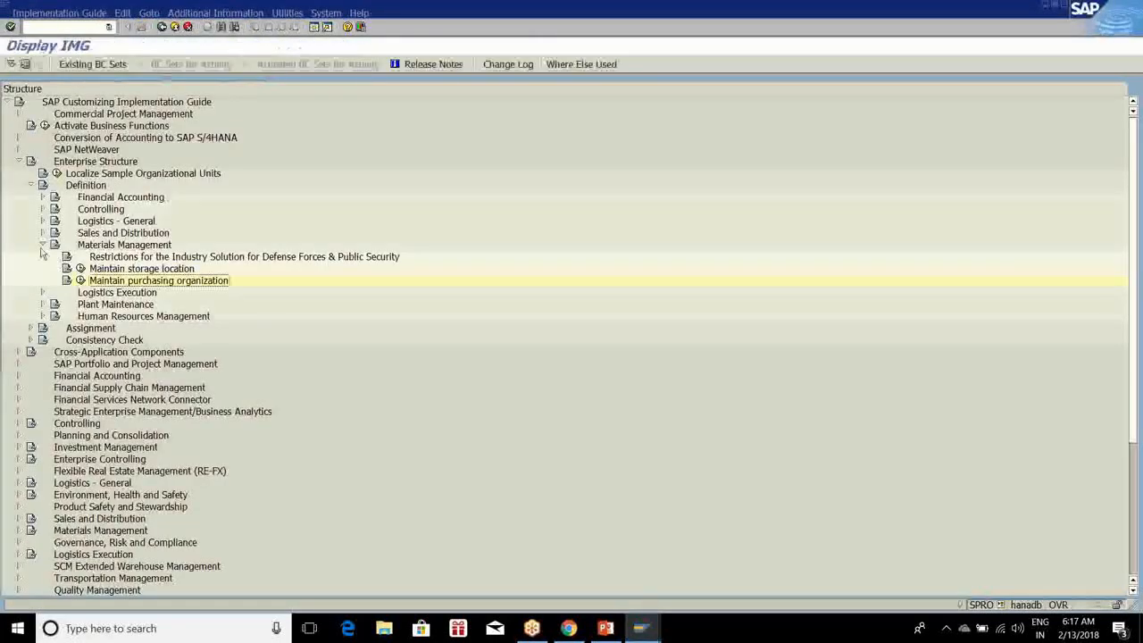
# Open the Define warehouse number activity under Logistics Execution and position the list at warehouse WM1
pyautogui.click(43, 246)
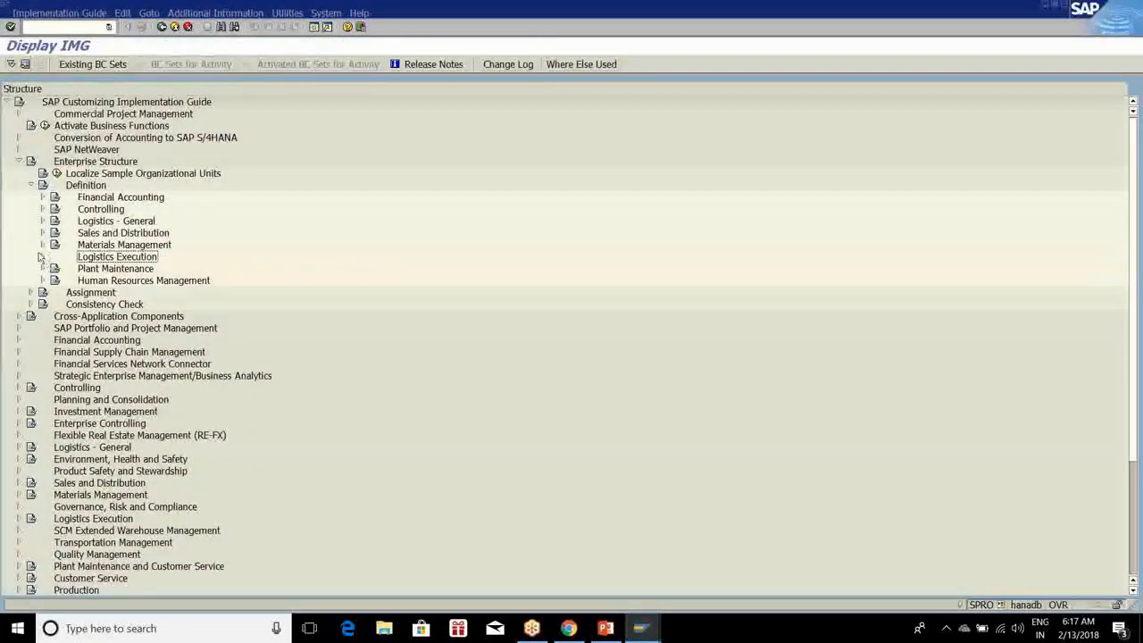
pyautogui.click(42, 257)
pyautogui.click(81, 269)
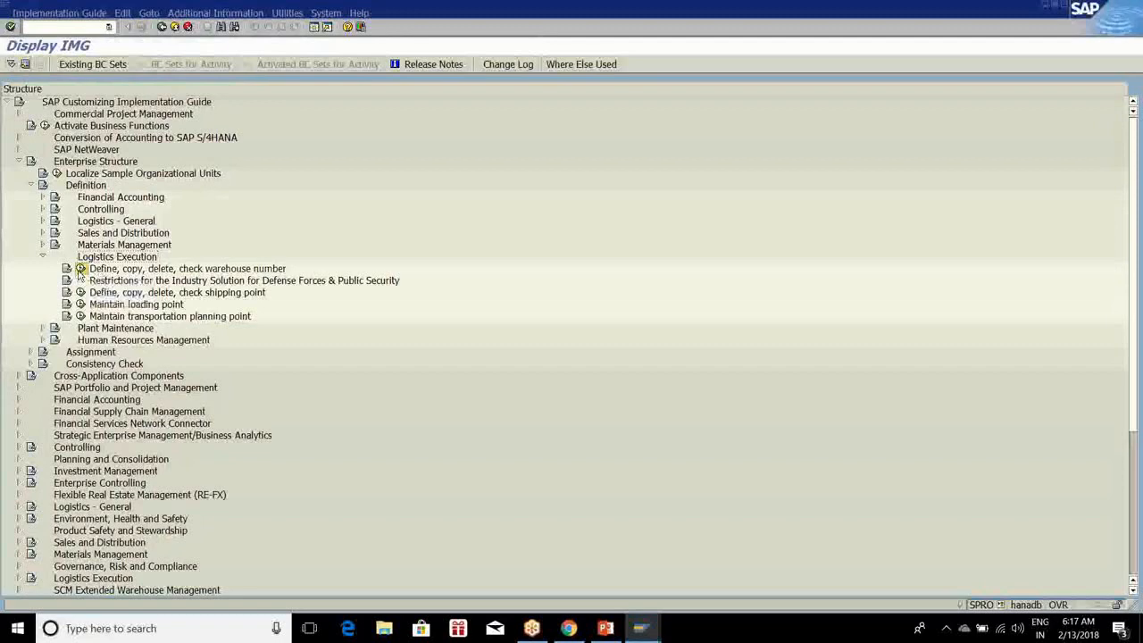
pyautogui.doubleClick(108, 140)
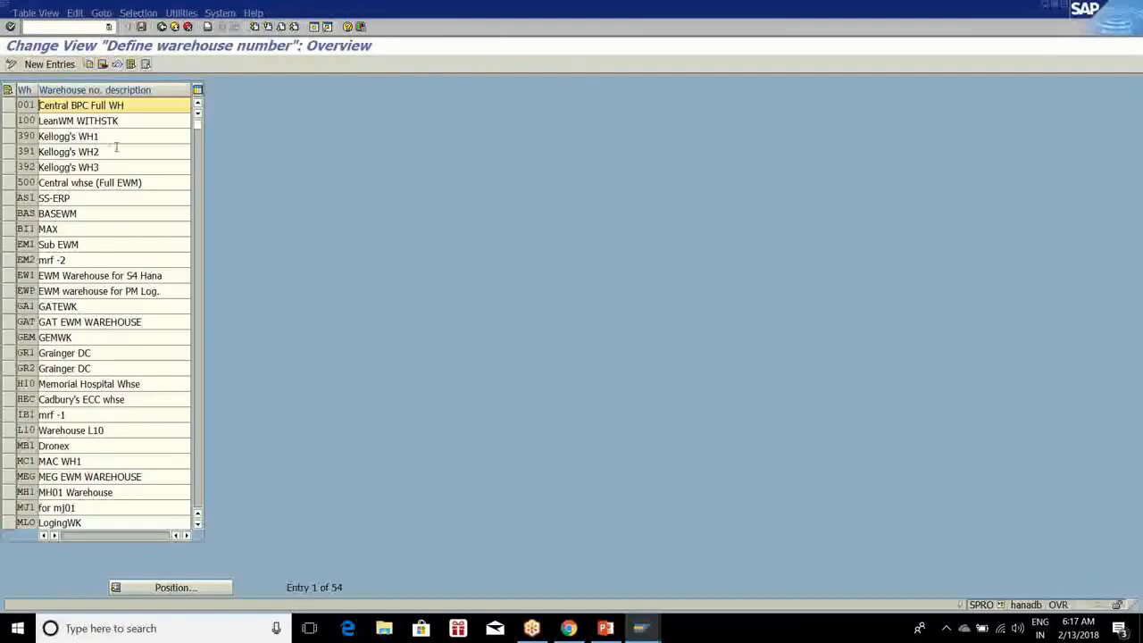
pyautogui.click(175, 588)
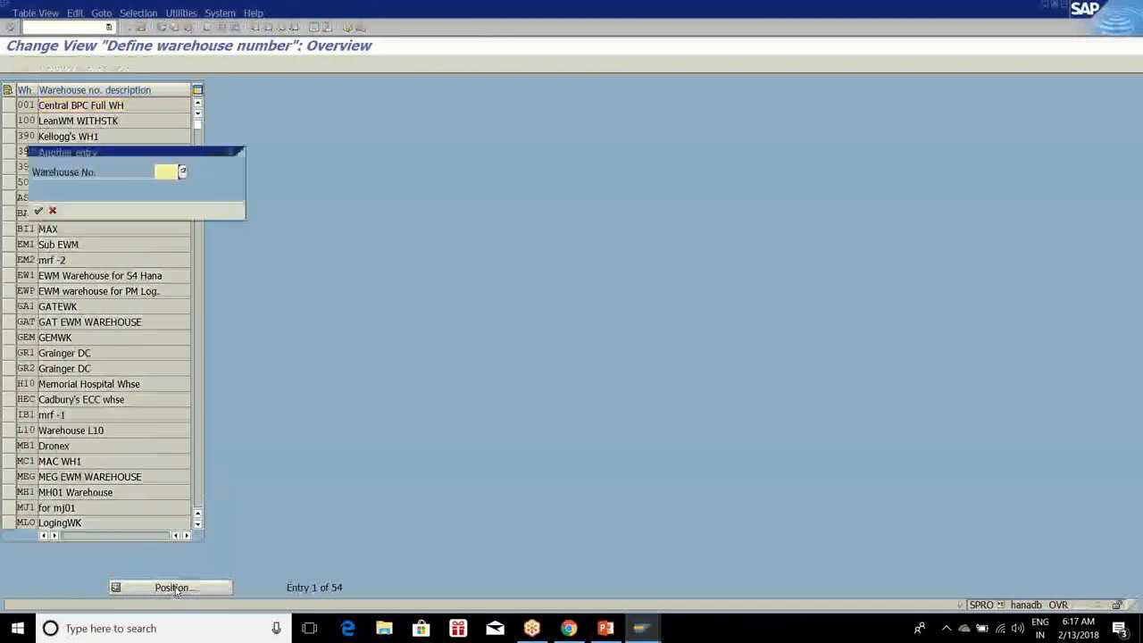
pyautogui.write('wm1')
pyautogui.press('Return')
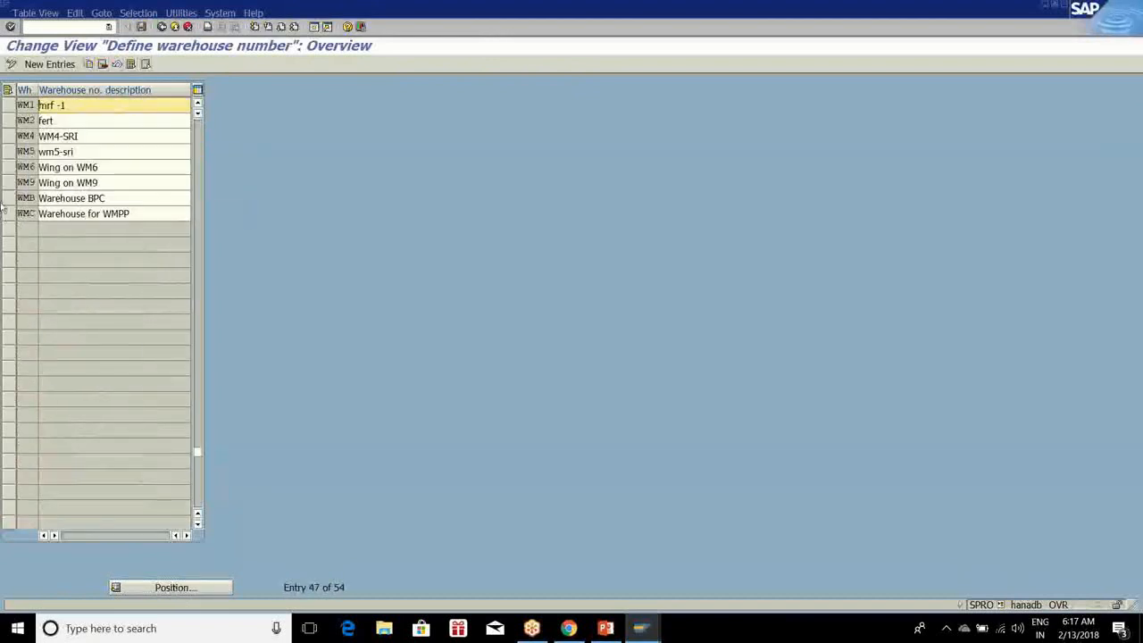
# Copy warehouse number WM1 as W10 with description wm10-ewm and save it under the proposed customizing request
pyautogui.click(10, 106)
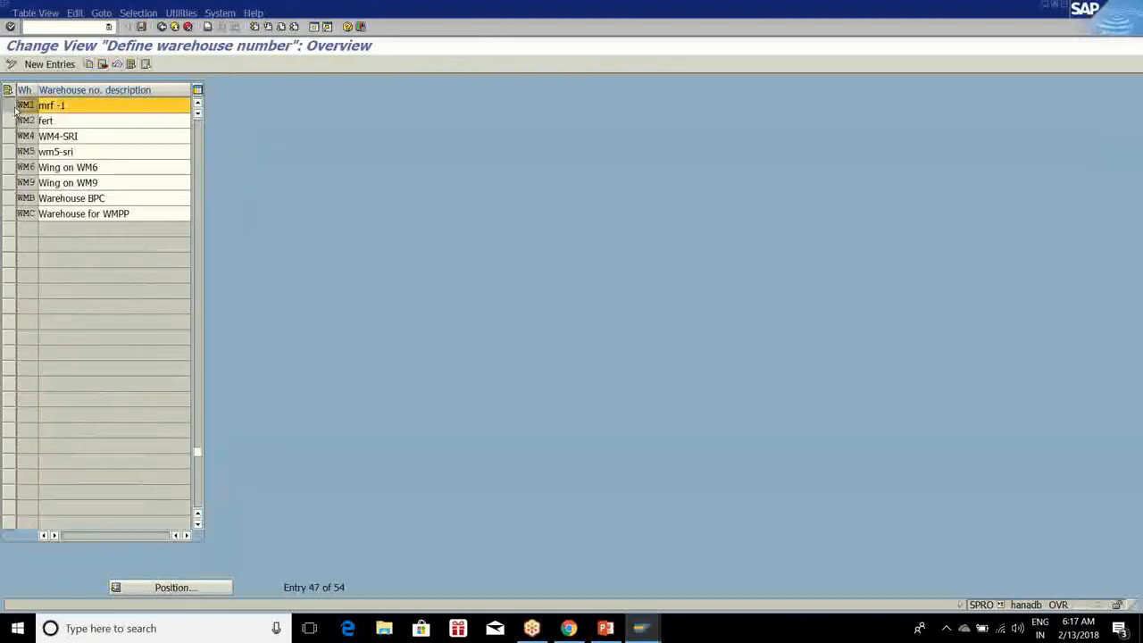
pyautogui.click(100, 65)
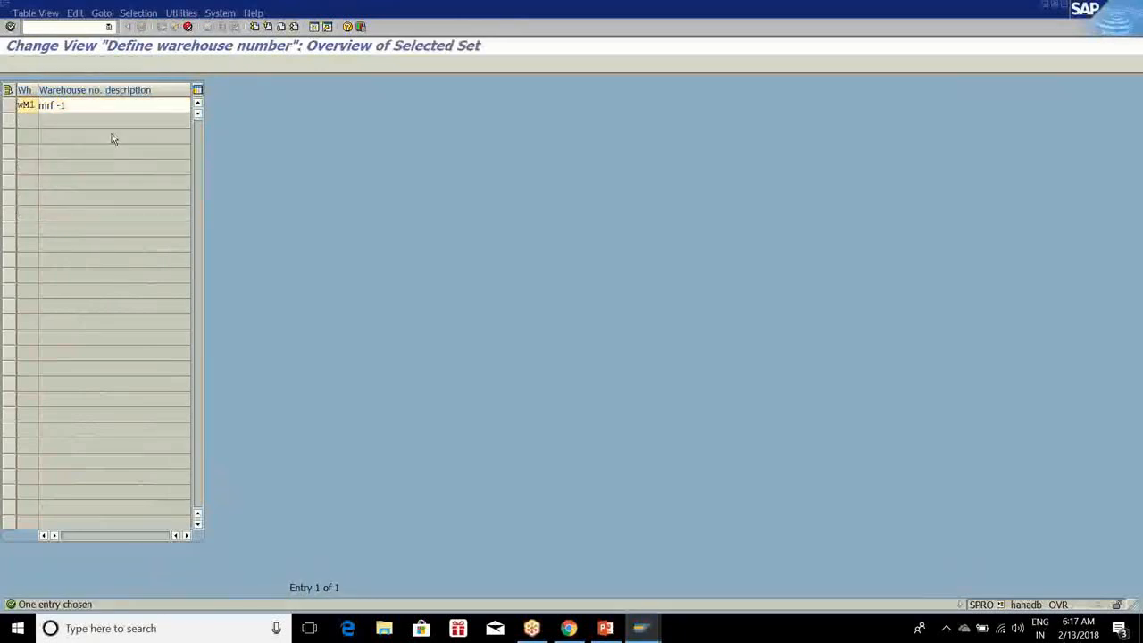
pyautogui.press('Tab')
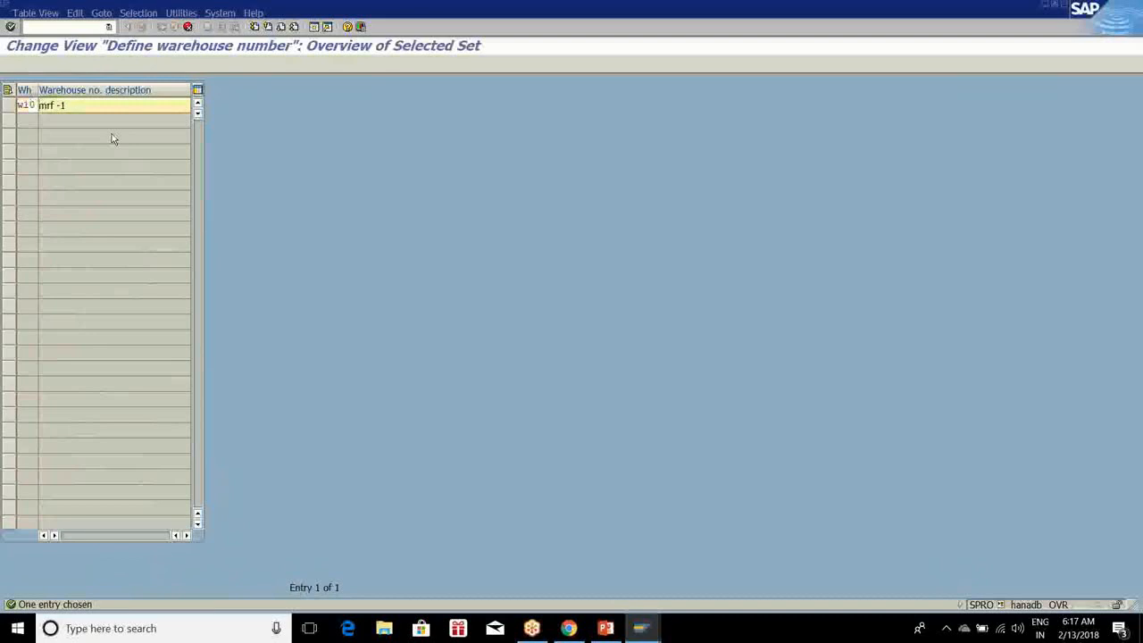
pyautogui.write('wm10-ewm')
pyautogui.press('Return')
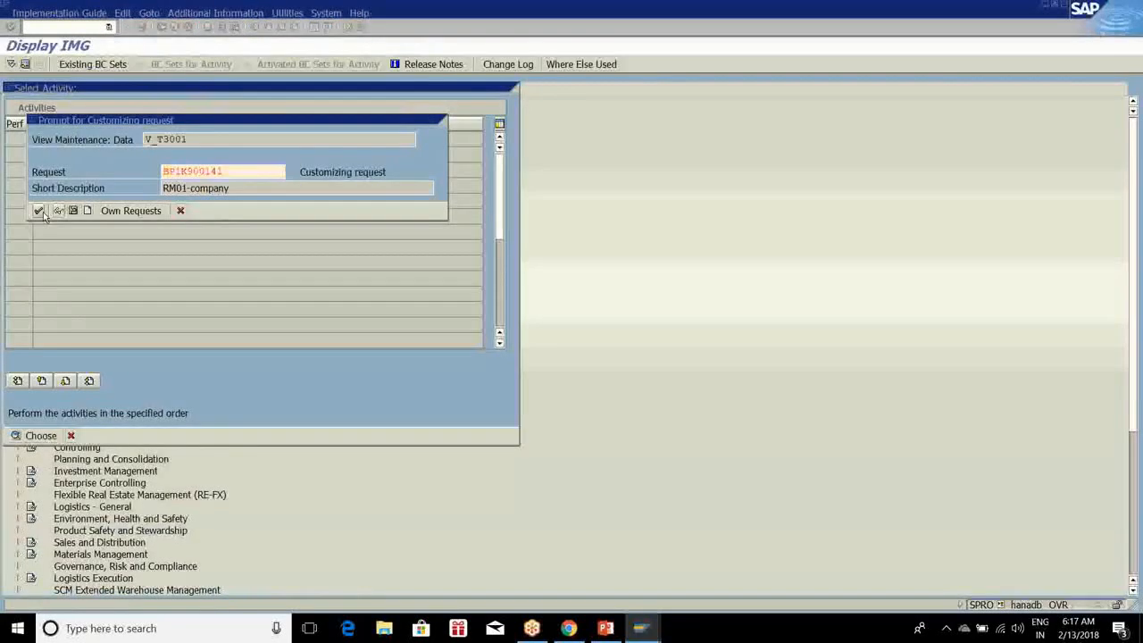
pyautogui.click(38, 210)
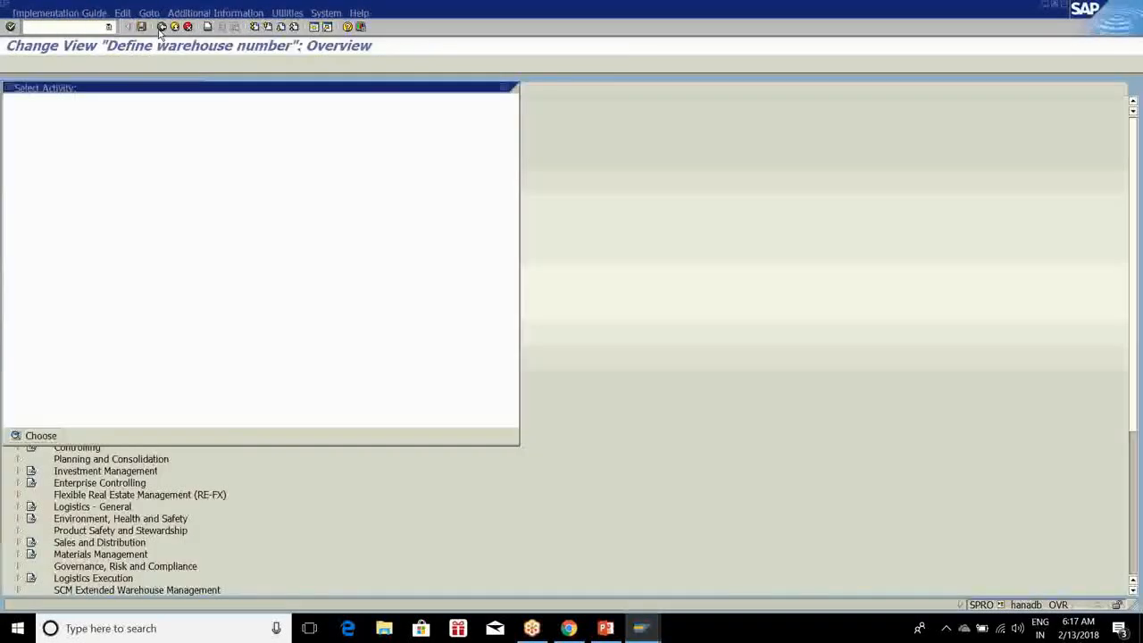
# Check the EWM warehouse on the PowerPoint organizational relationships slide, return to SAP and close the warehouse activity selection
pyautogui.click(606, 630)
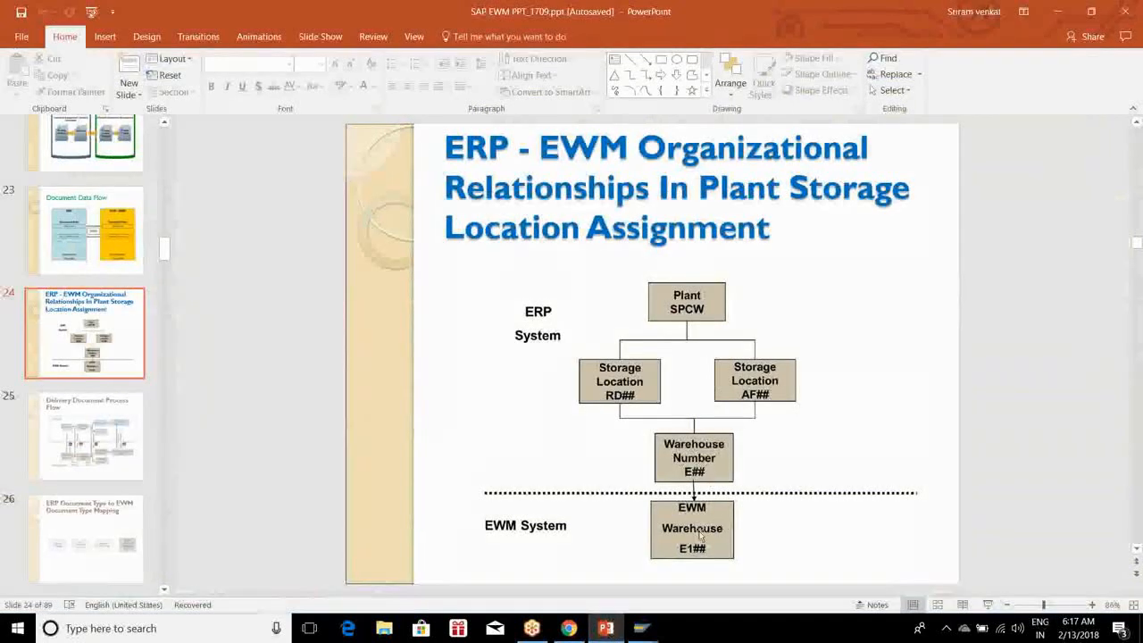
pyautogui.hotkey('alt', 'Tab')
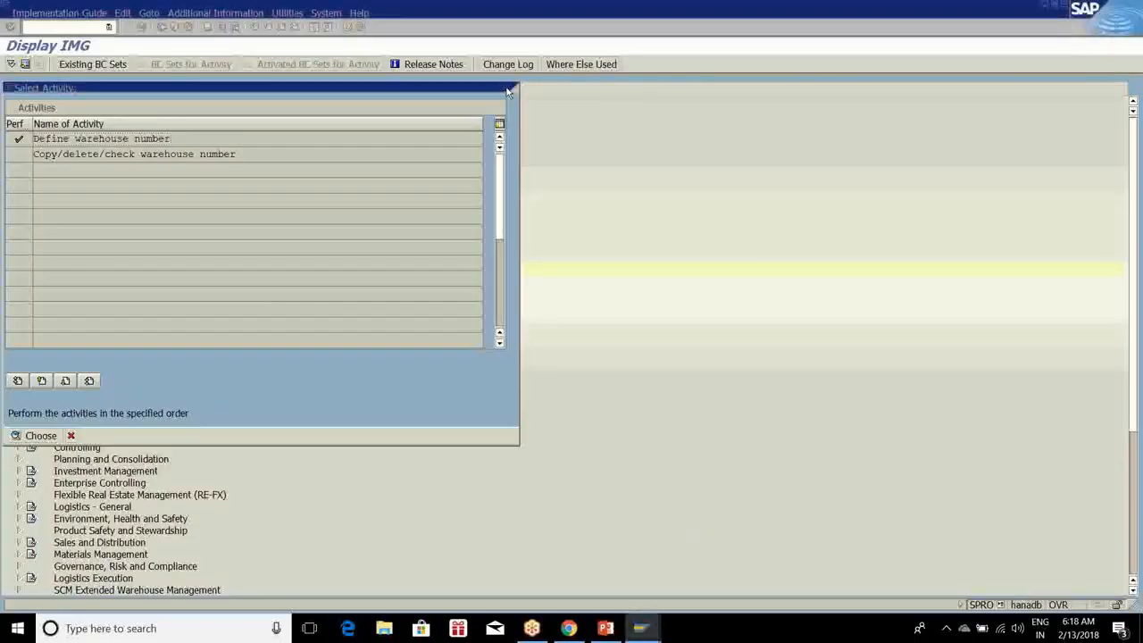
pyautogui.click(507, 90)
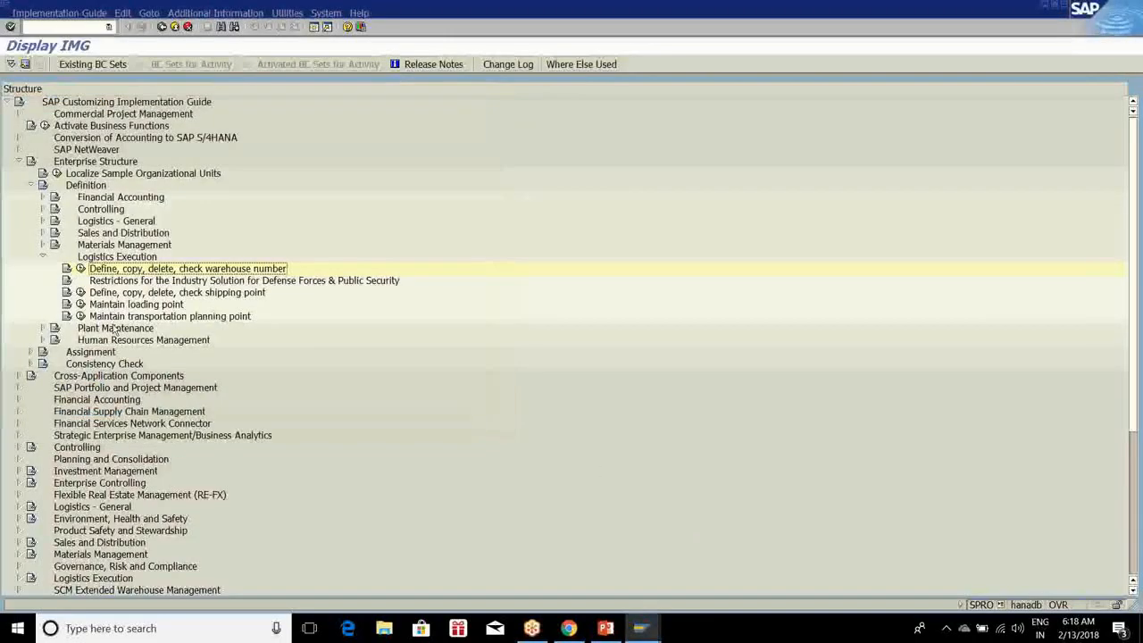
# Open the Define shipping point activity under Logistics Execution and start copying the first shipping point, 02WM
pyautogui.click(81, 293)
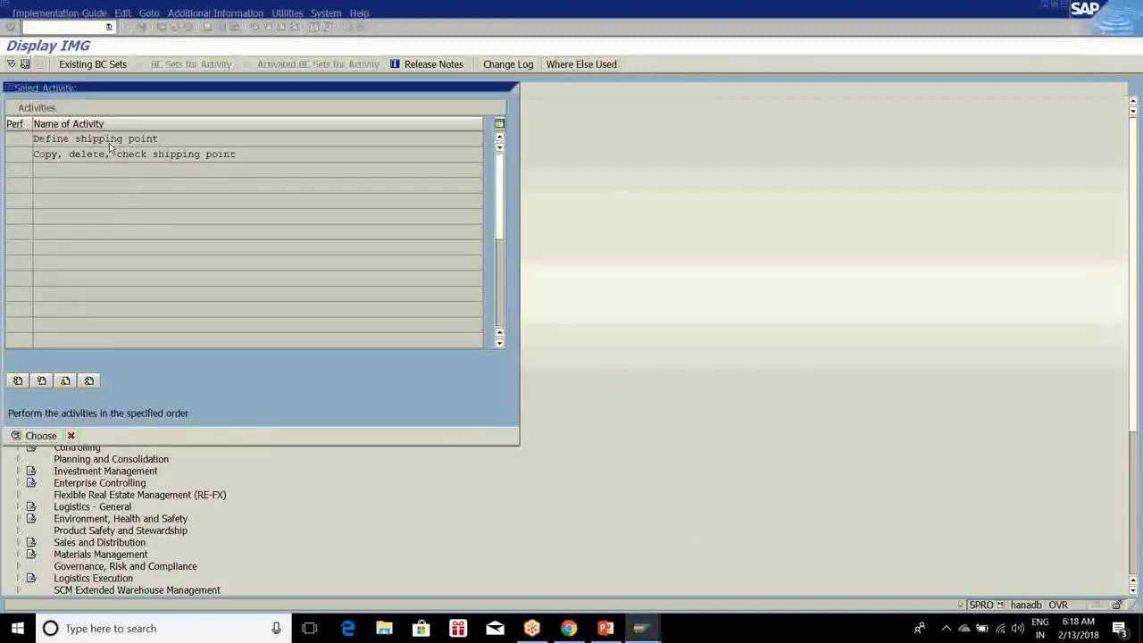
pyautogui.doubleClick(112, 140)
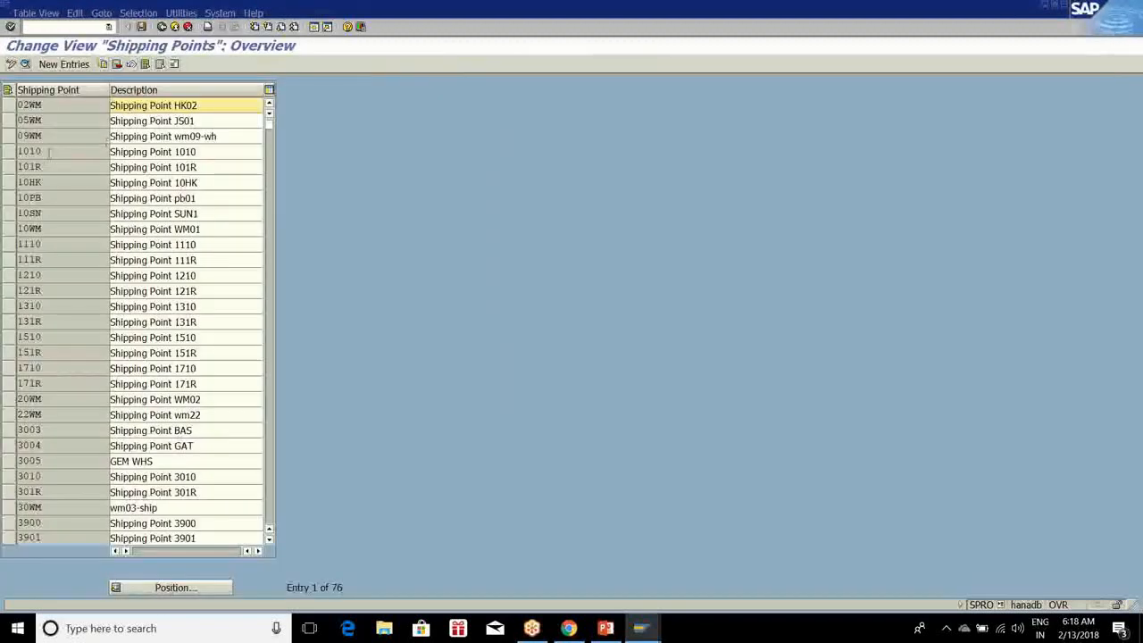
pyautogui.click(11, 111)
pyautogui.click(101, 65)
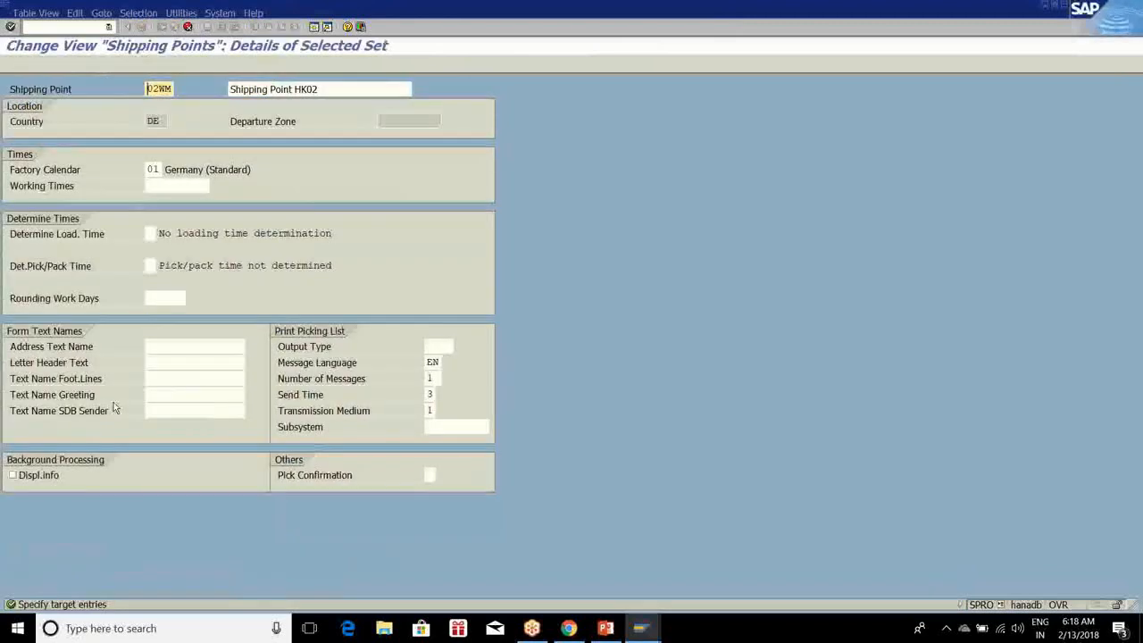
pyautogui.click(186, 28)
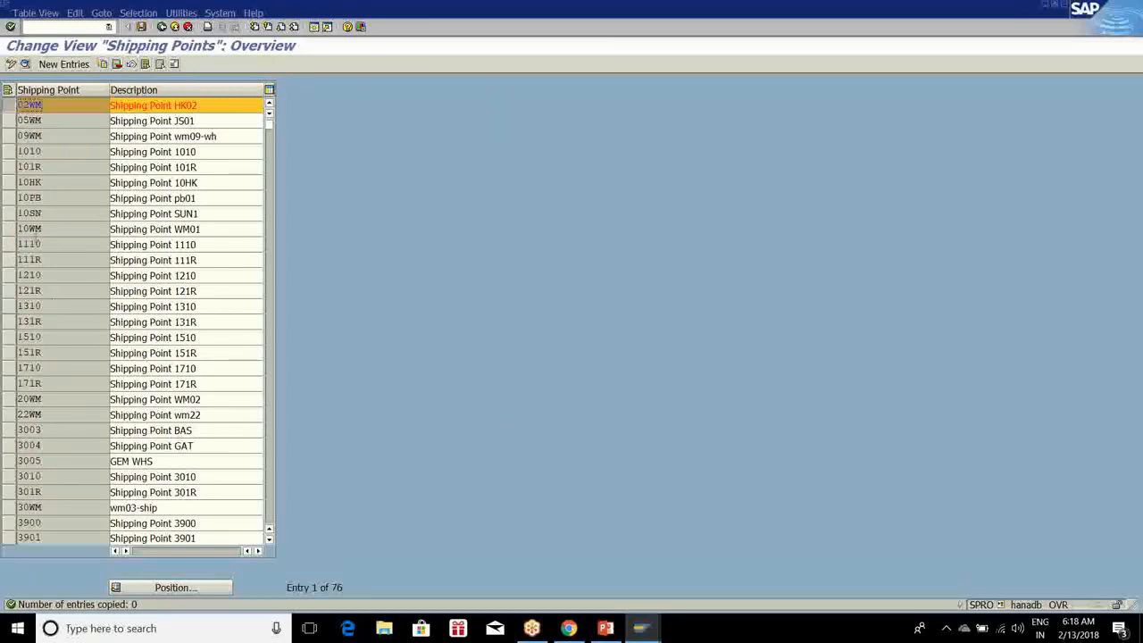
pyautogui.click(103, 64)
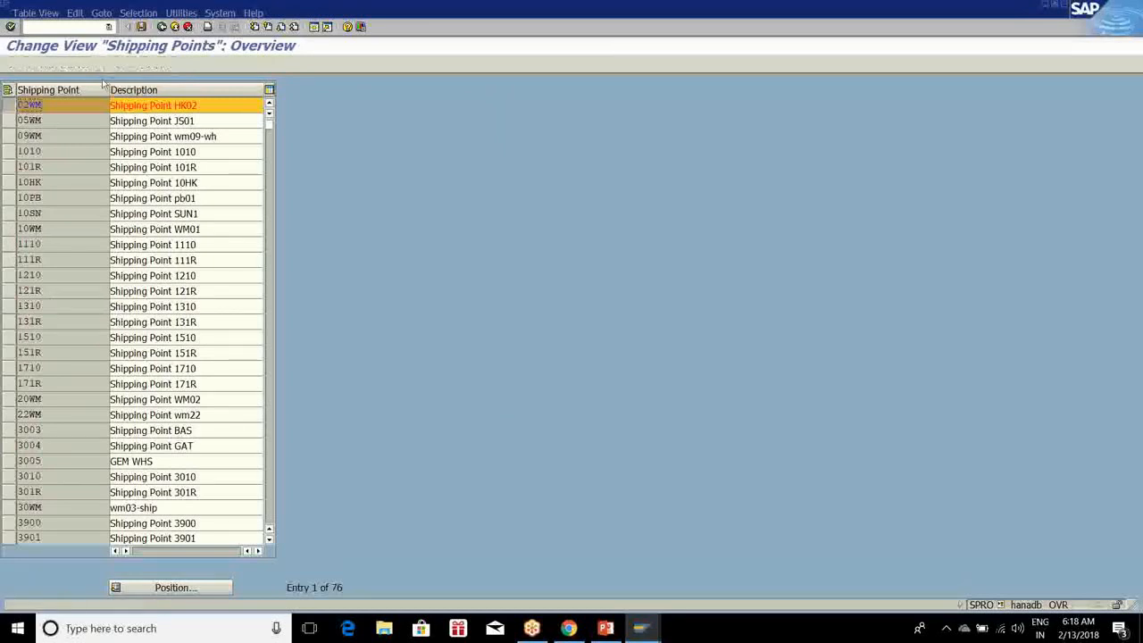
# Enter SH10 as the key of the copied shipping point
pyautogui.write('wmWM')
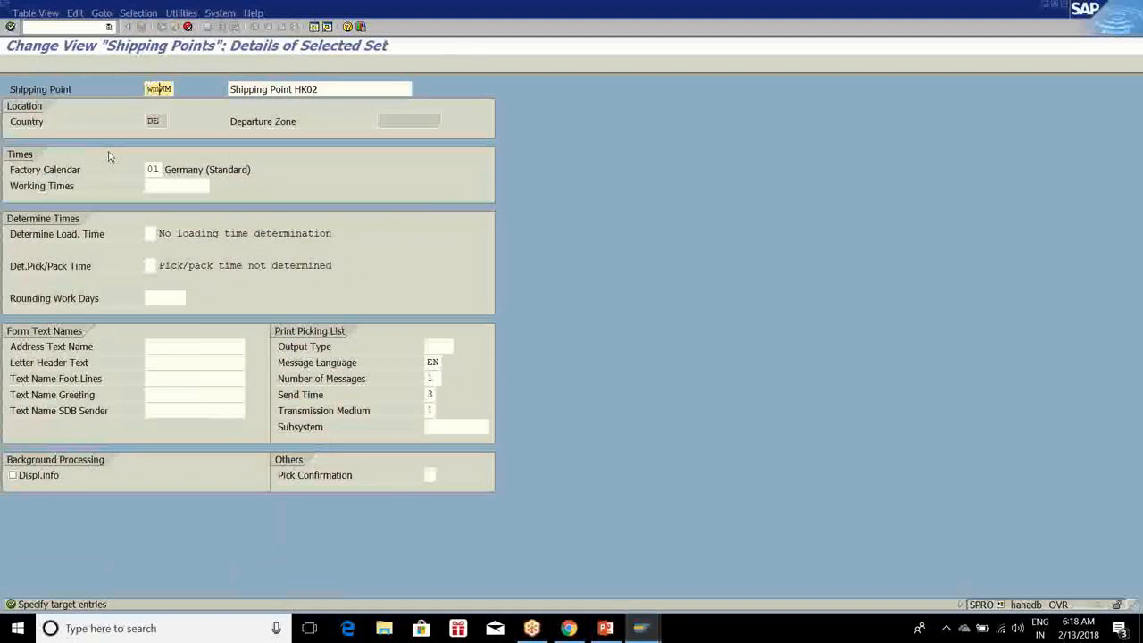
pyautogui.press('BackSpace')
pyautogui.press('BackSpace')
pyautogui.press('Delete')
pyautogui.press('Delete')
pyautogui.write('sh10')
# Set the new shipping point's description to Shipping Point wm10 and accept its copied address
pyautogui.press('Tab')
pyautogui.press('BackSpace')
pyautogui.press('BackSpace')
pyautogui.press('BackSpace')
pyautogui.press('BackSpace')
pyautogui.write('wm')
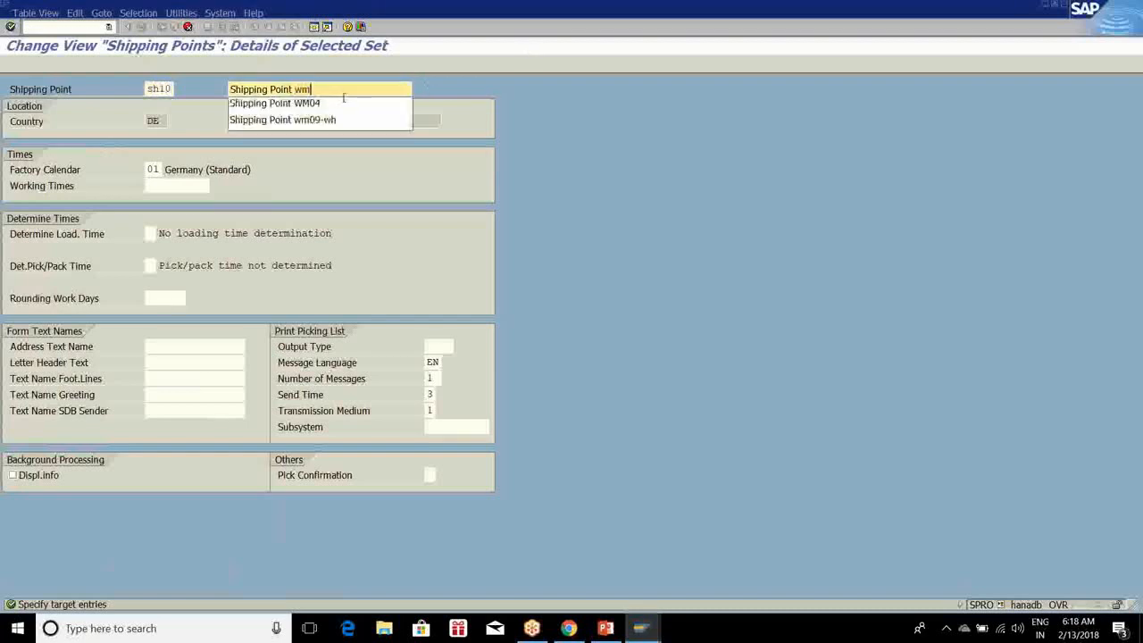
pyautogui.write('10')
pyautogui.press('Return')
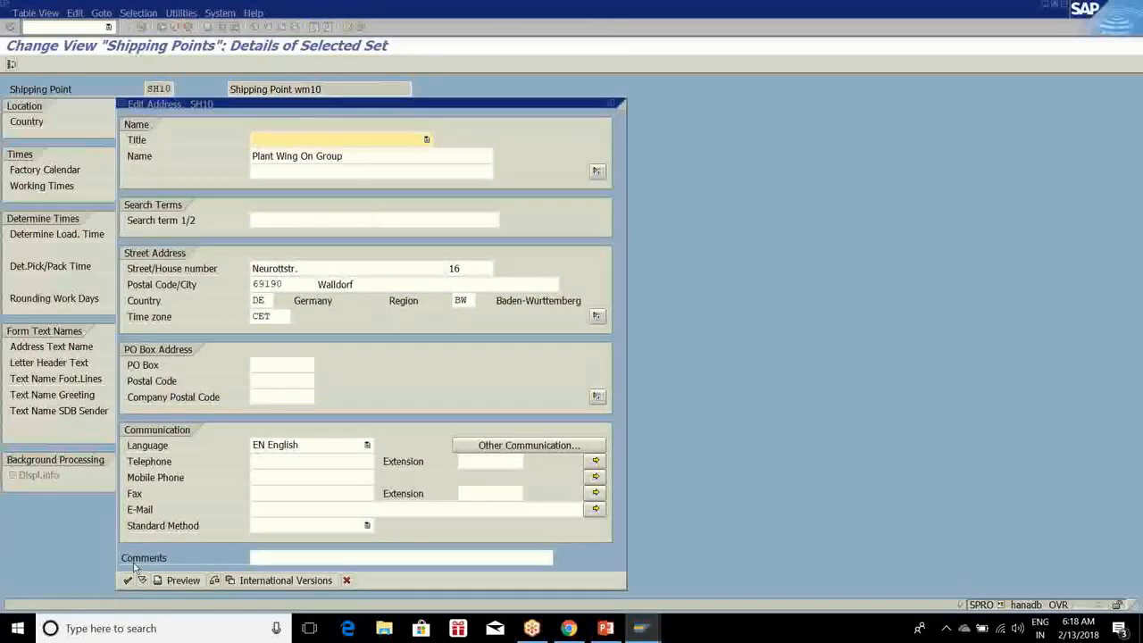
pyautogui.click(129, 580)
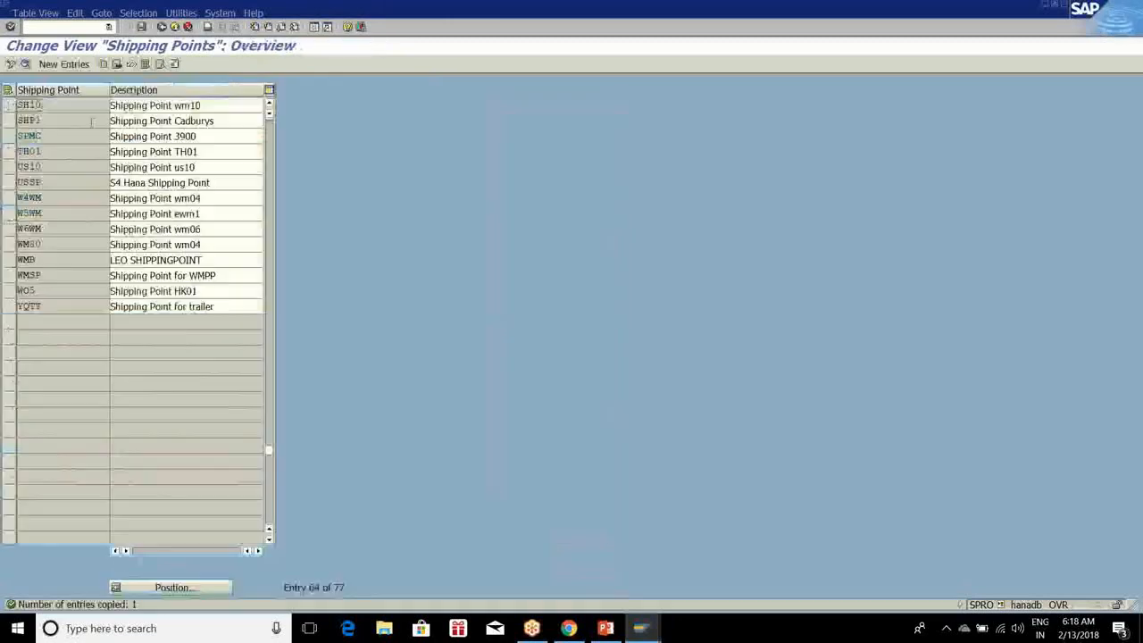
# Save shipping point SH10 under the proposed customizing request and return to the activity selection
pyautogui.click(141, 27)
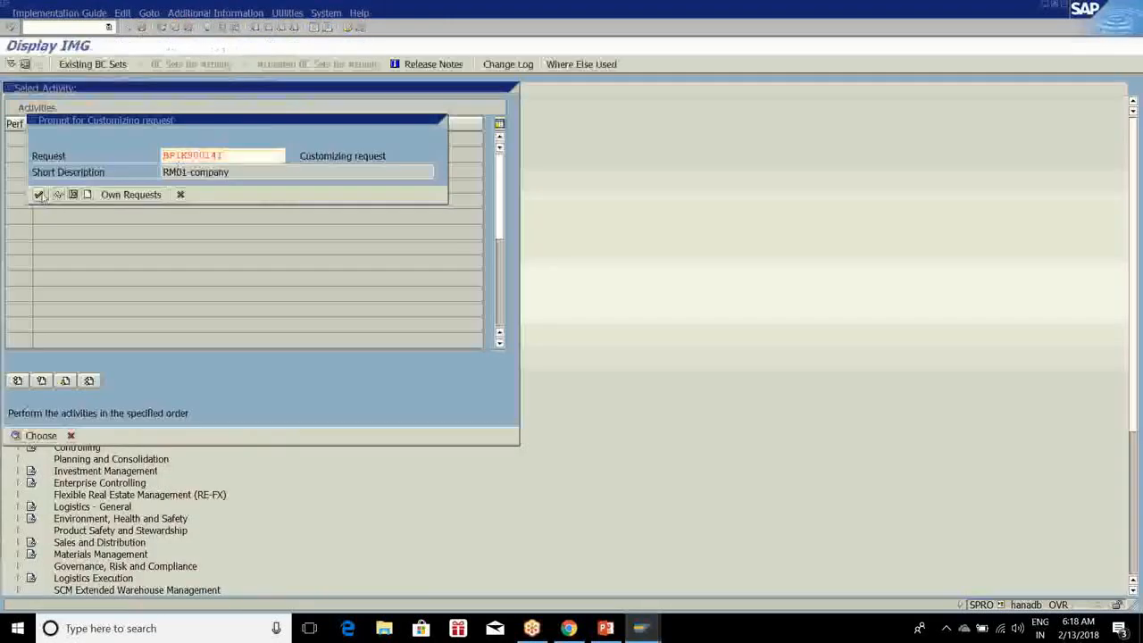
pyautogui.press('Return')
pyautogui.click(162, 28)
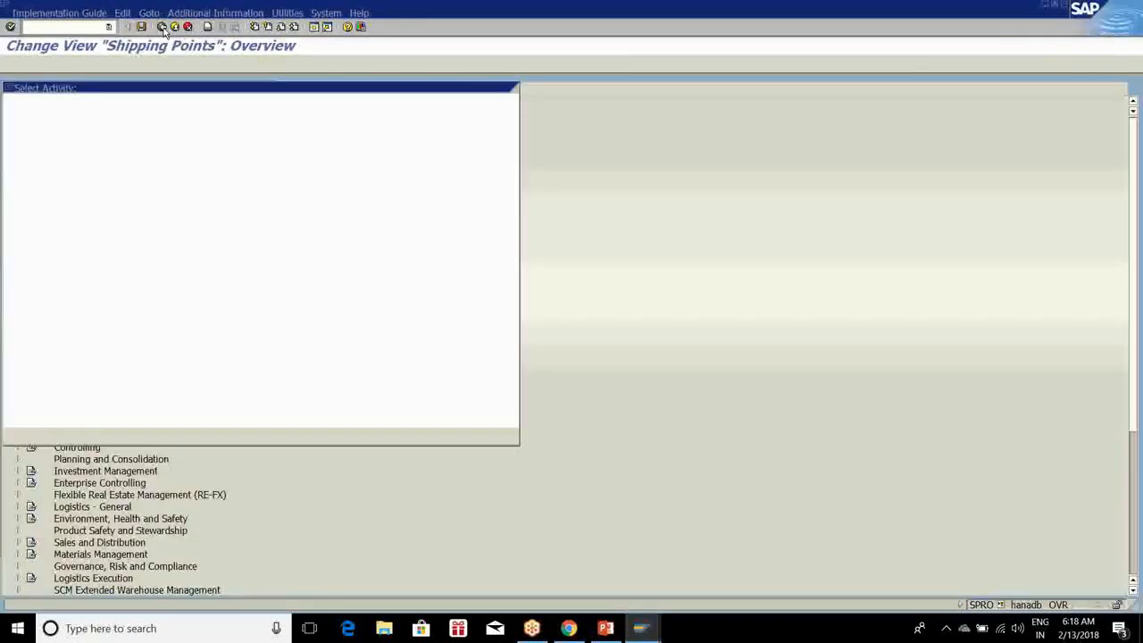
# Open the Copy, delete, check shipping point activity and request a copy from shipping point 10WM to SH10
pyautogui.doubleClick(134, 157)
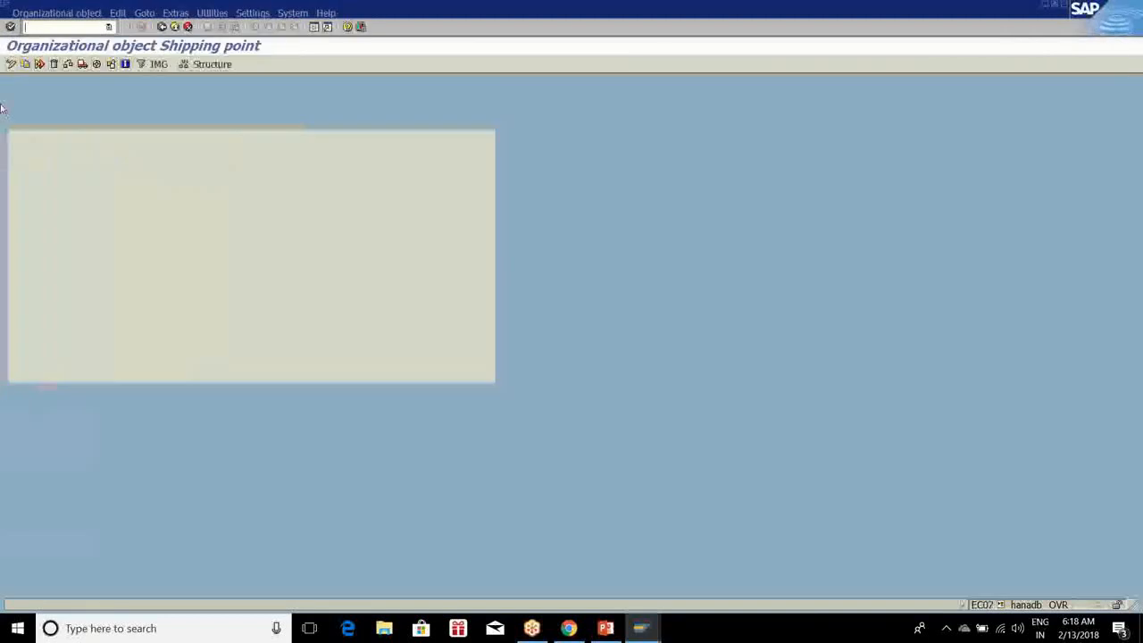
pyautogui.click(25, 64)
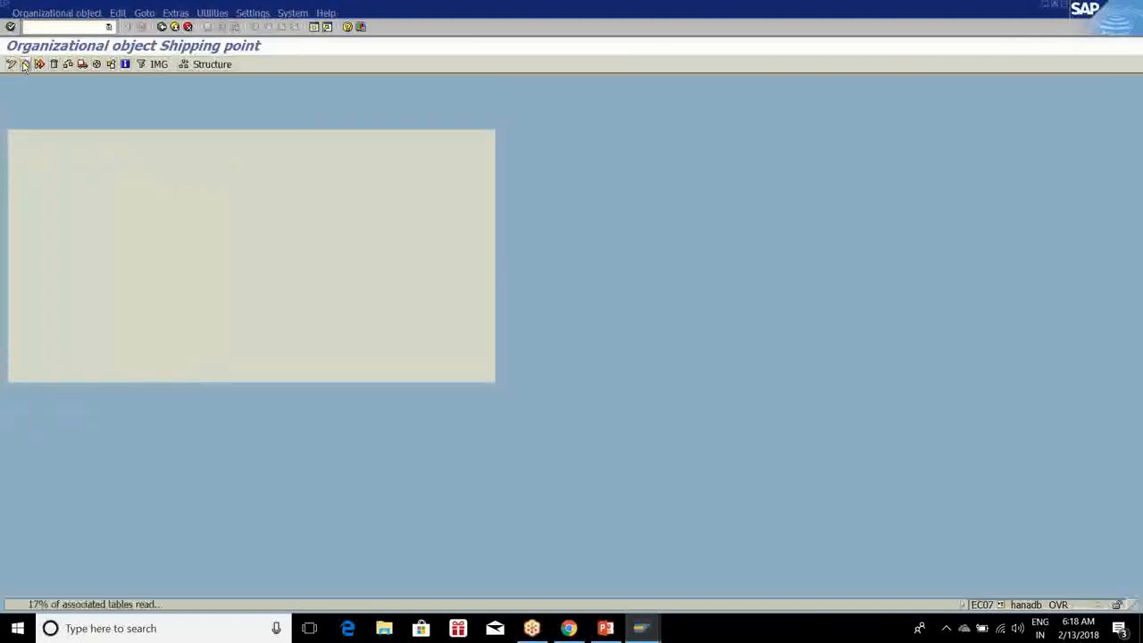
pyautogui.write('1000')
pyautogui.press('Tab')
pyautogui.write('ship')
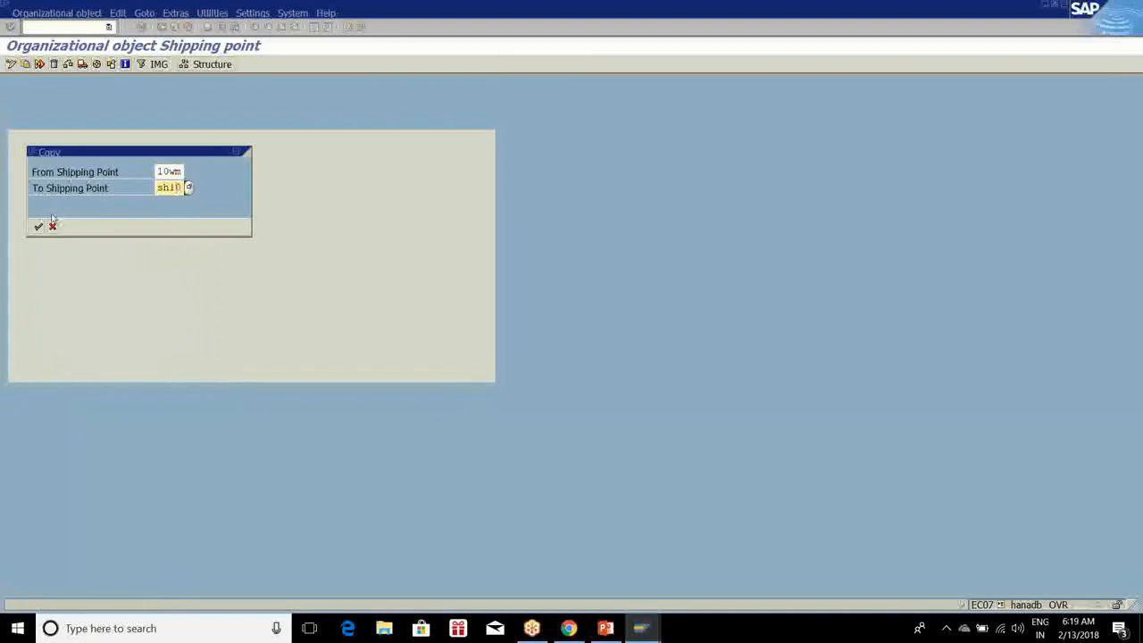
pyautogui.click(39, 227)
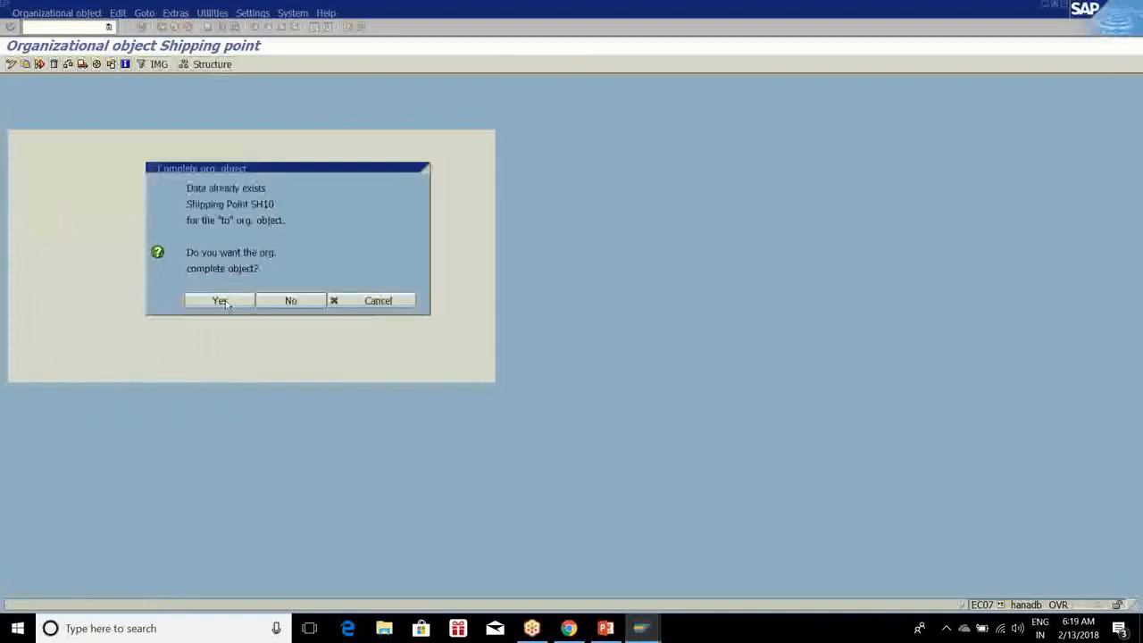
# Complete the existing SH10 object under the proposed customizing request, declining both number range options, and return to the IMG structure
pyautogui.click(223, 302)
pyautogui.click(67, 403)
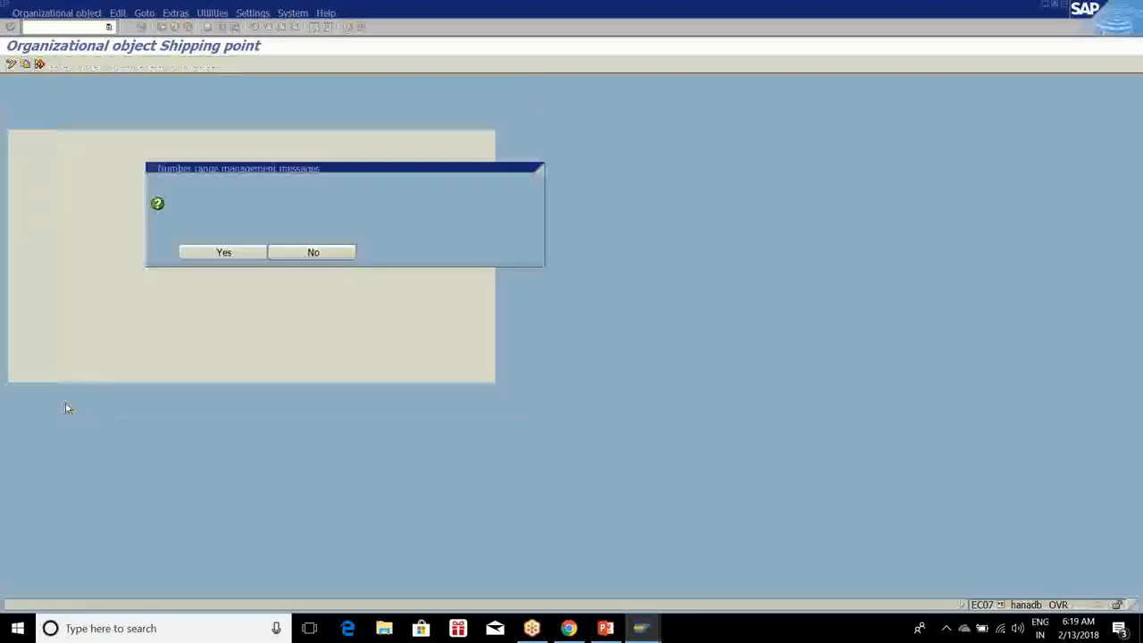
pyautogui.click(288, 253)
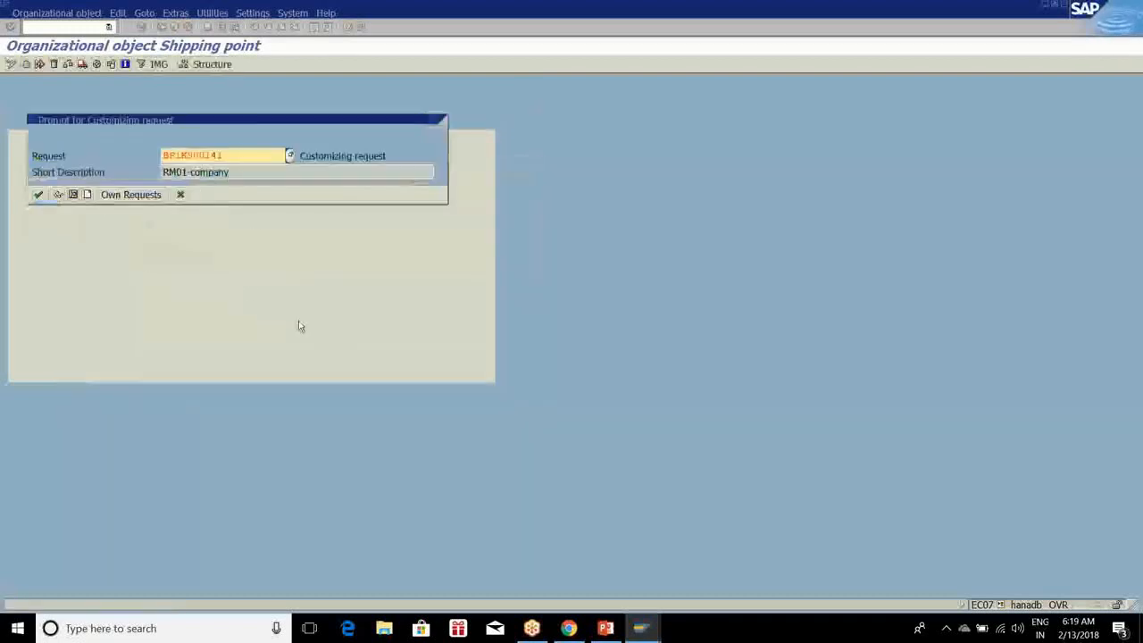
pyautogui.click(38, 195)
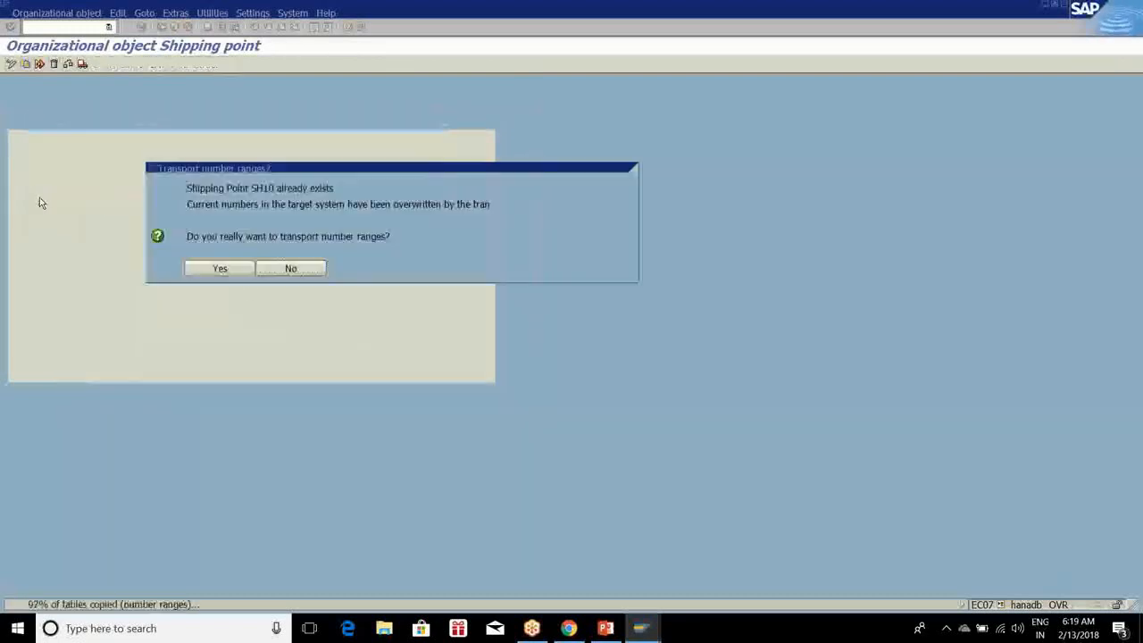
pyautogui.click(304, 274)
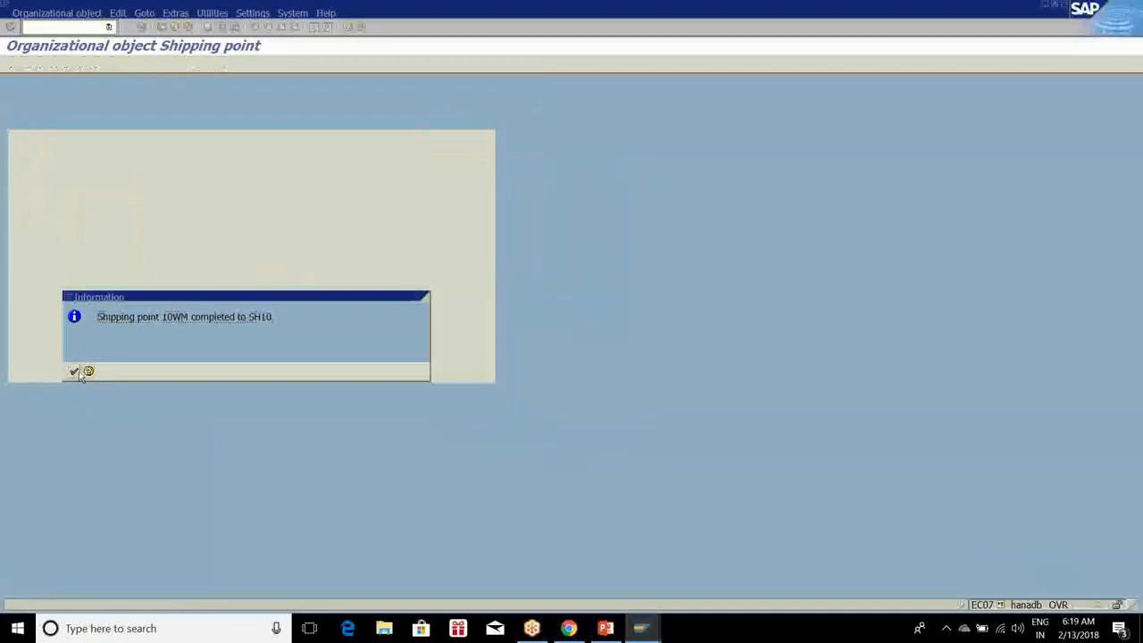
pyautogui.click(74, 370)
pyautogui.click(163, 27)
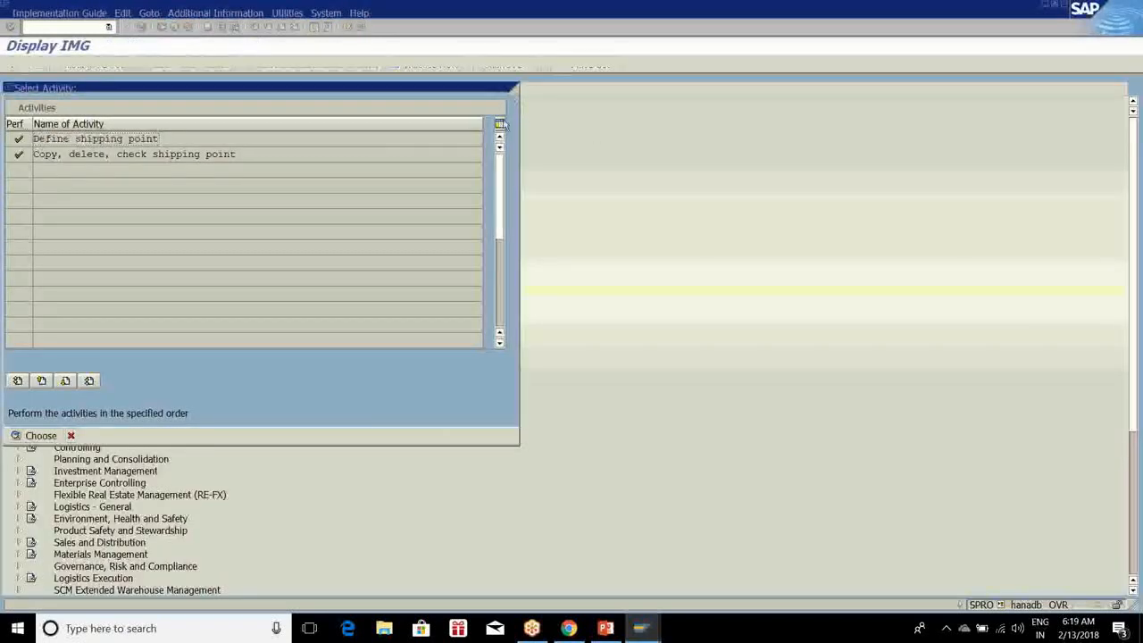
pyautogui.click(504, 88)
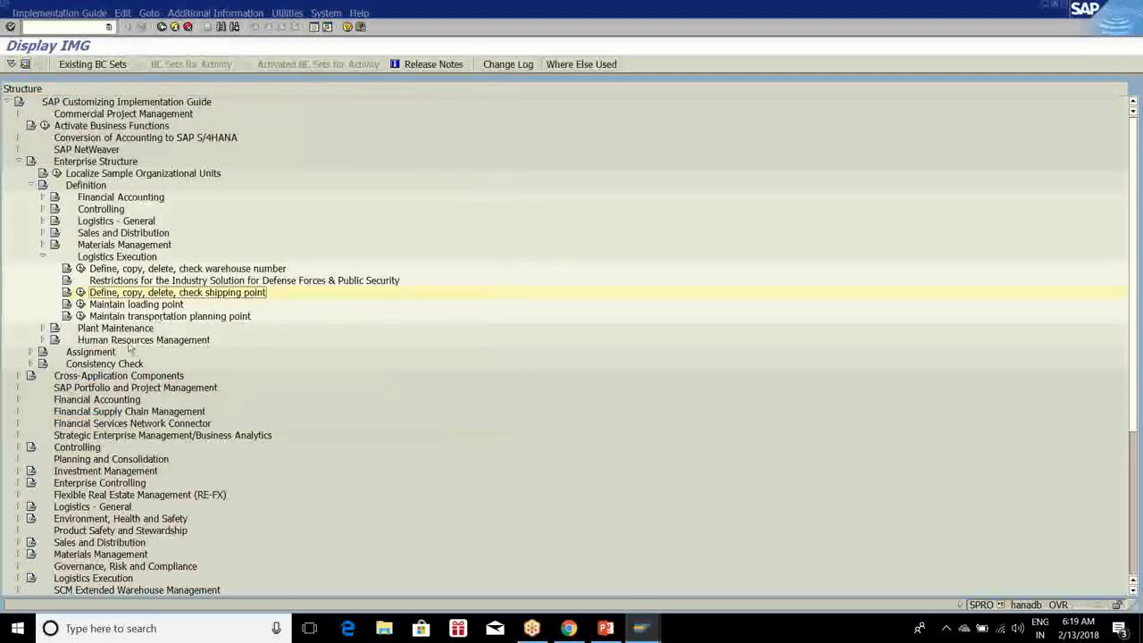
# Collapse Logistics Execution, expand the Assignment section, and open the Assign plant to company code activity under Logistics - General
pyautogui.click(43, 257)
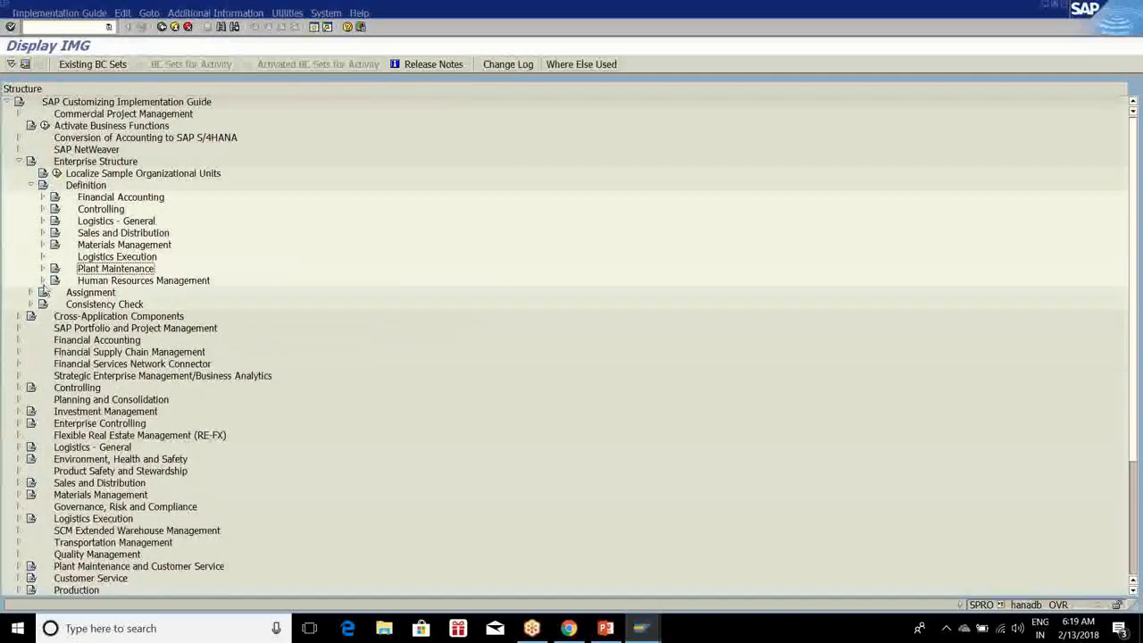
pyautogui.scroll(-1, 44, 293)
pyautogui.click(31, 269)
pyautogui.scroll(-2, 106, 249)
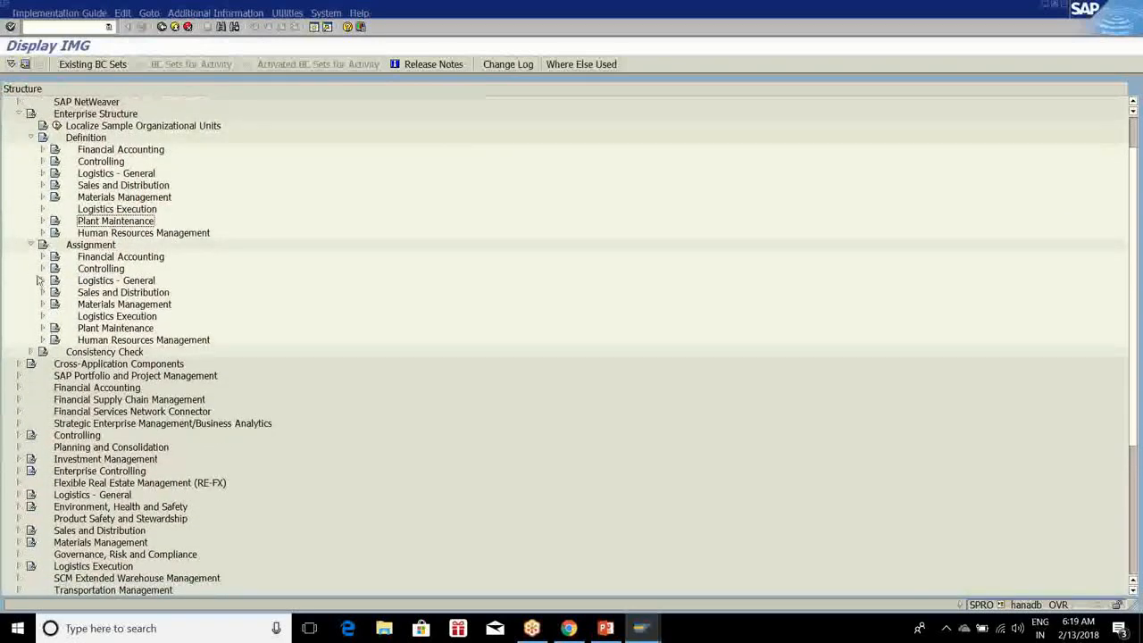
pyautogui.click(41, 258)
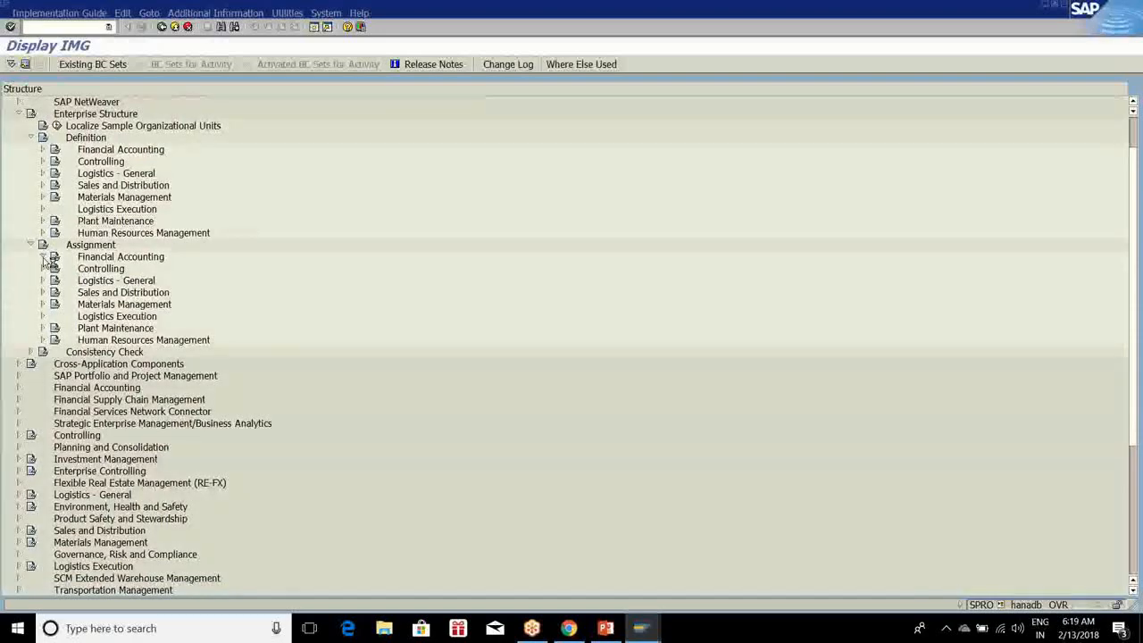
pyautogui.click(42, 258)
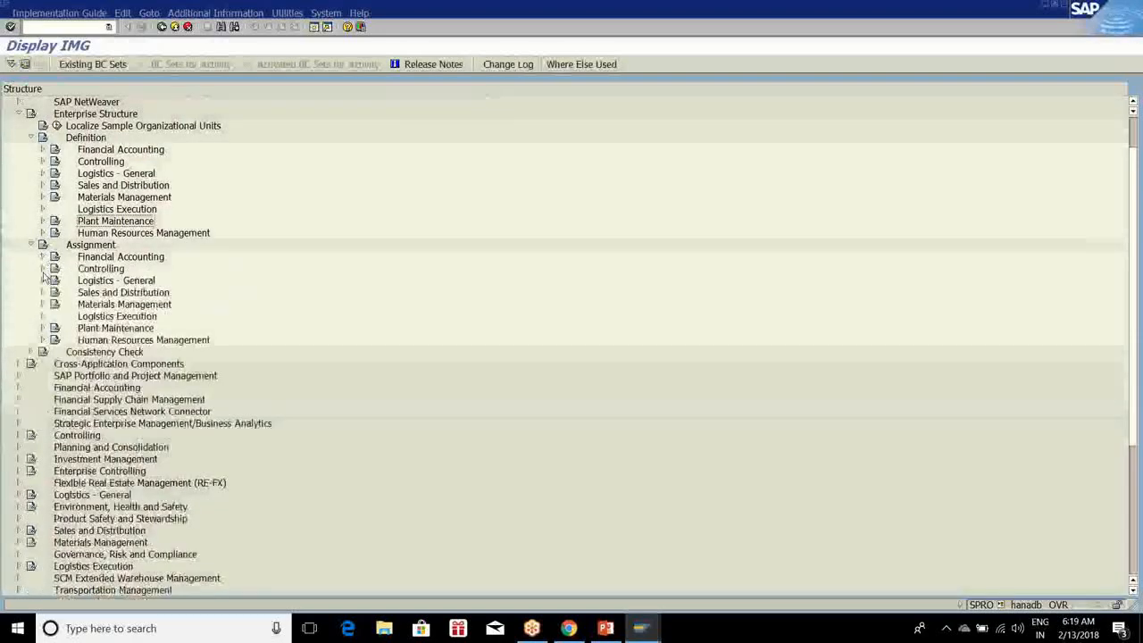
pyautogui.click(42, 281)
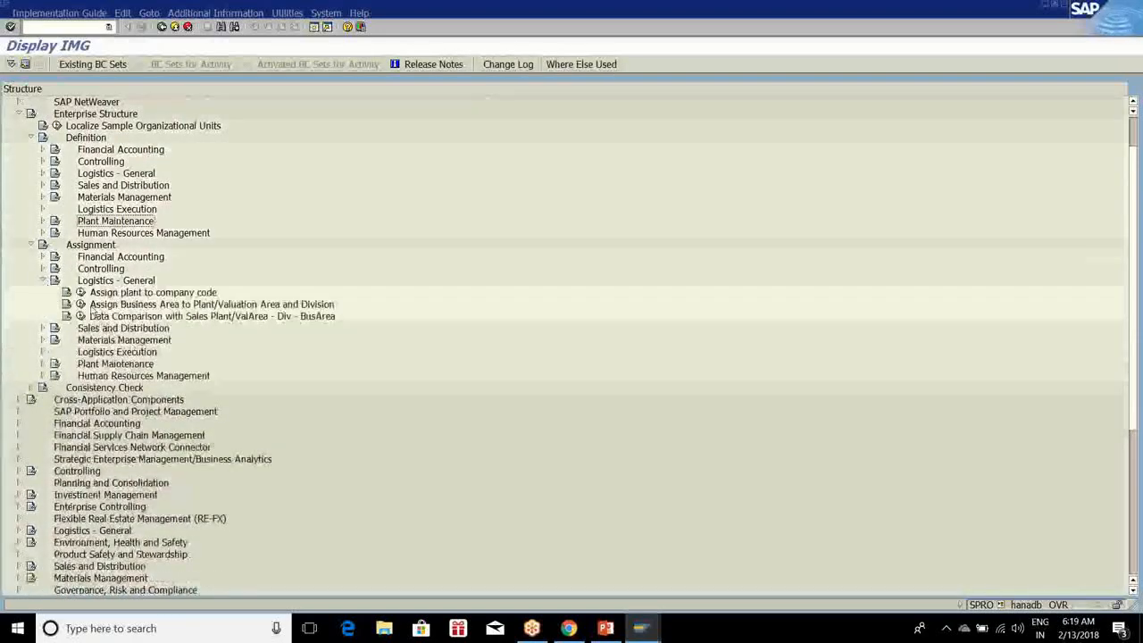
pyautogui.click(81, 293)
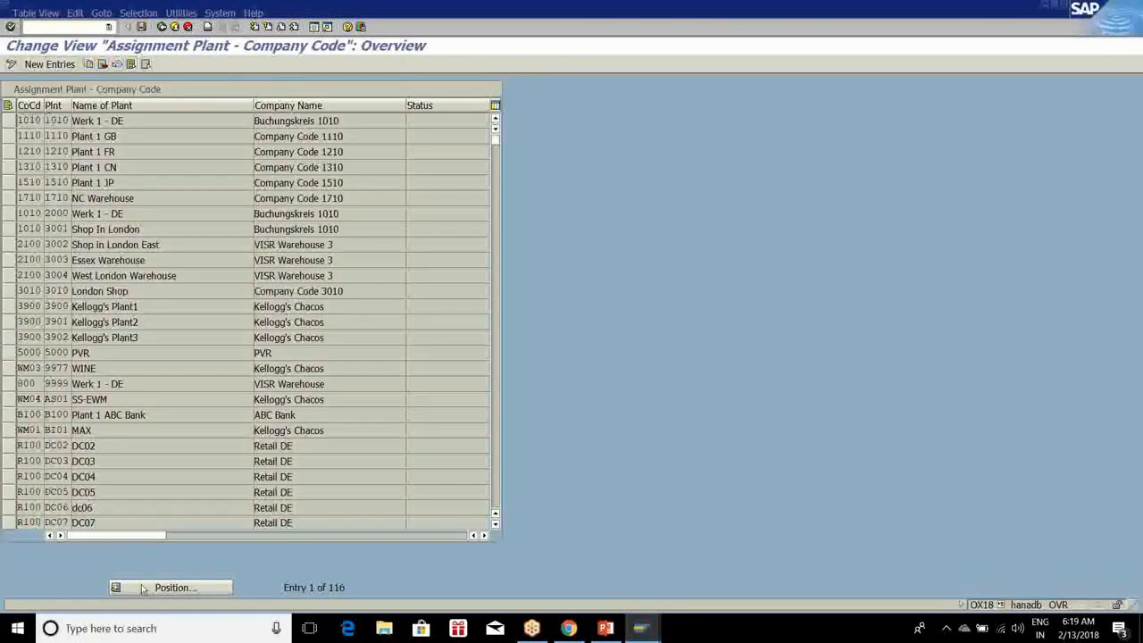
# Position the list at plant WM10, select its company code assignment, save it and return to the IMG structure
pyautogui.click(143, 588)
pyautogui.write('wm10')
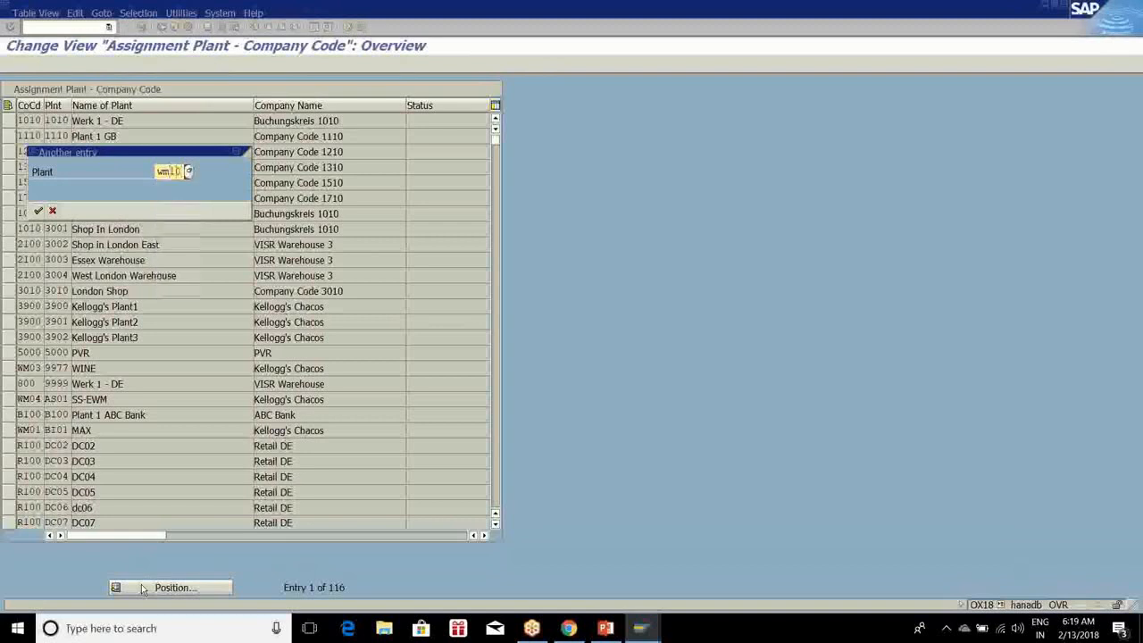
pyautogui.press('Return')
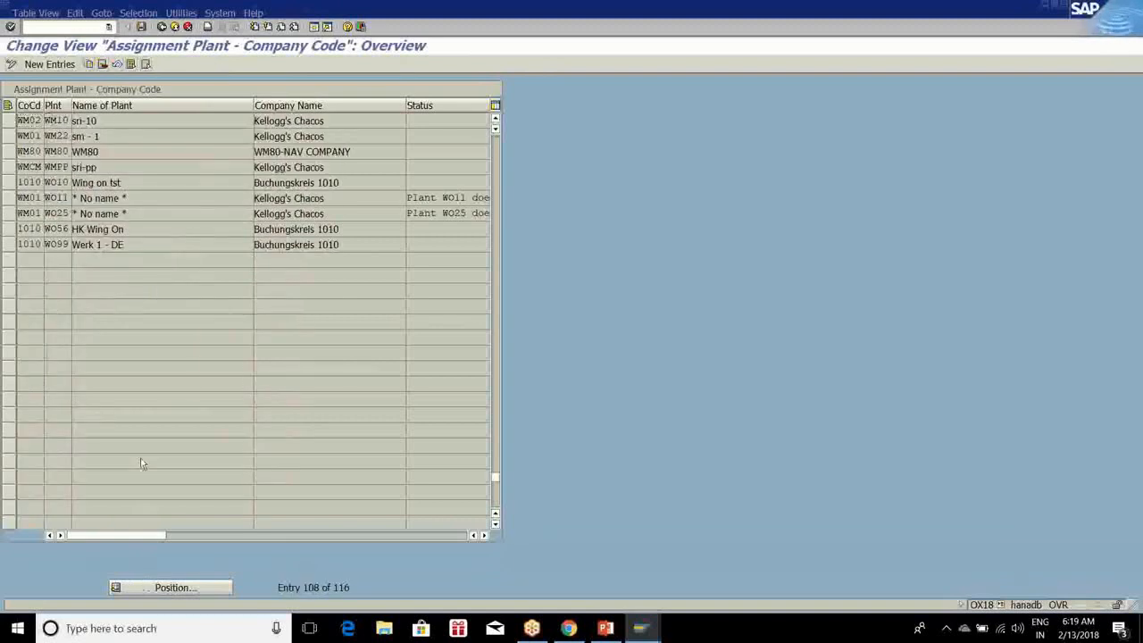
pyautogui.scroll(1, 141, 464)
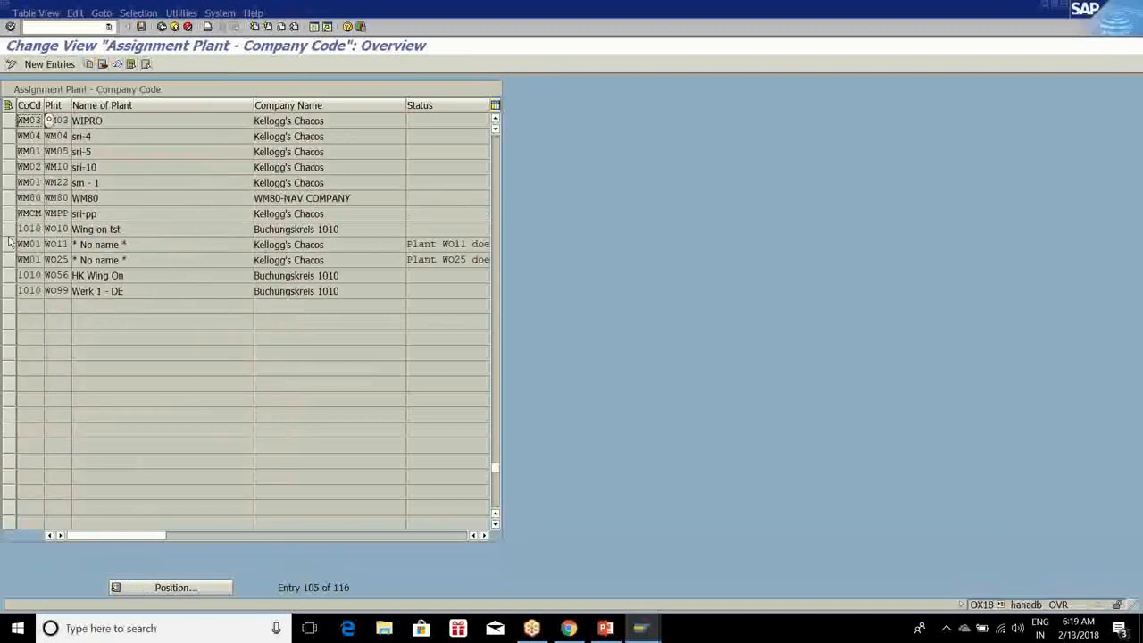
pyautogui.click(9, 167)
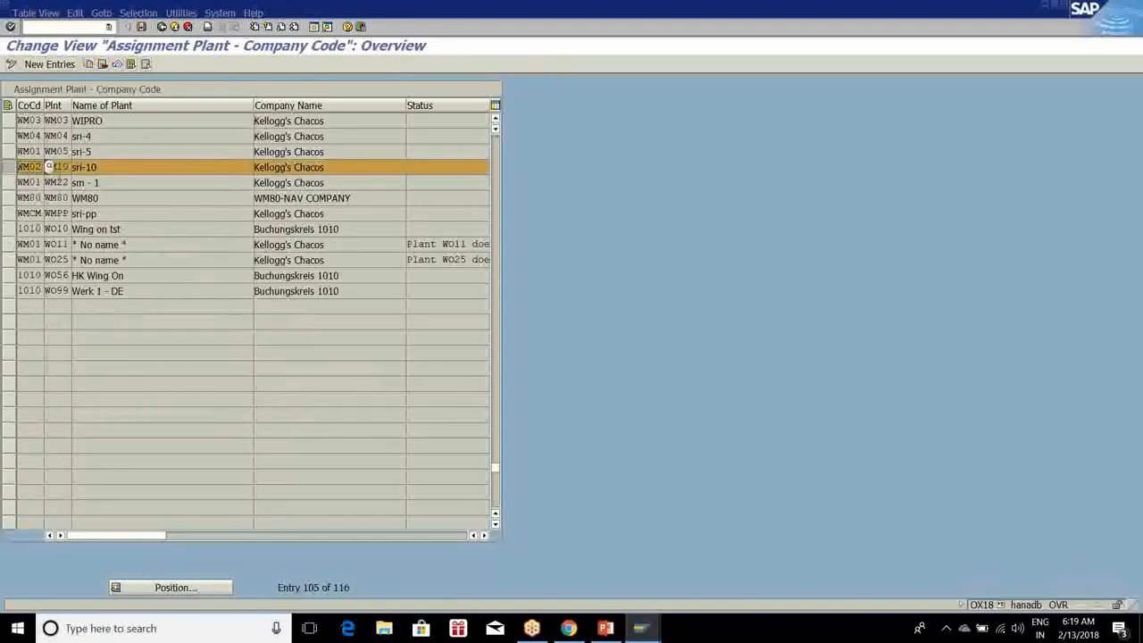
pyautogui.click(140, 28)
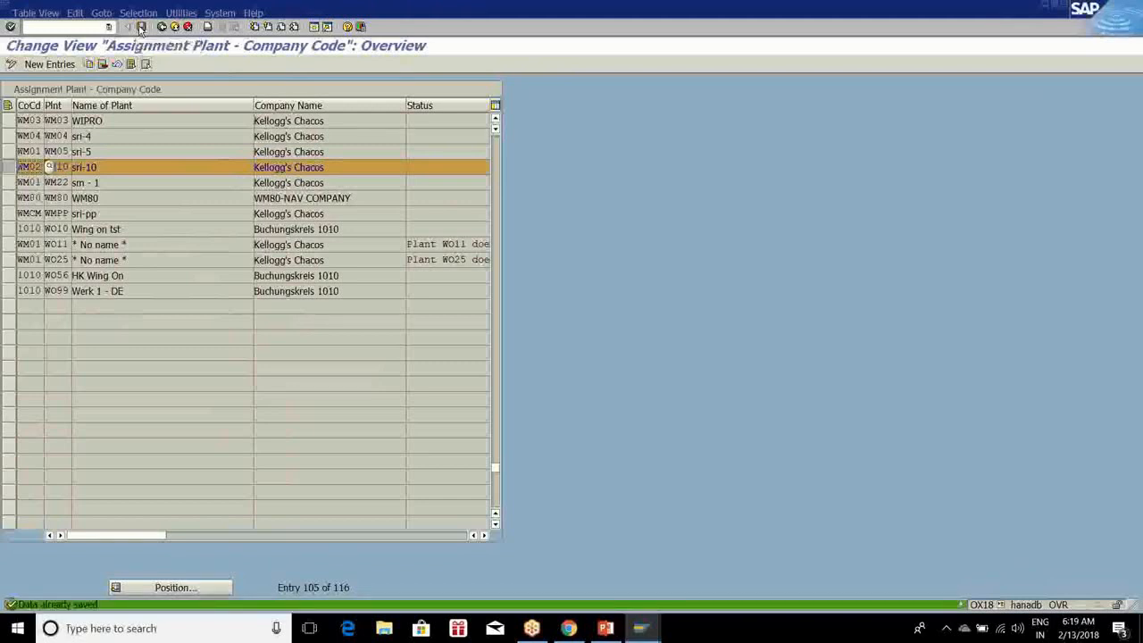
pyautogui.click(161, 28)
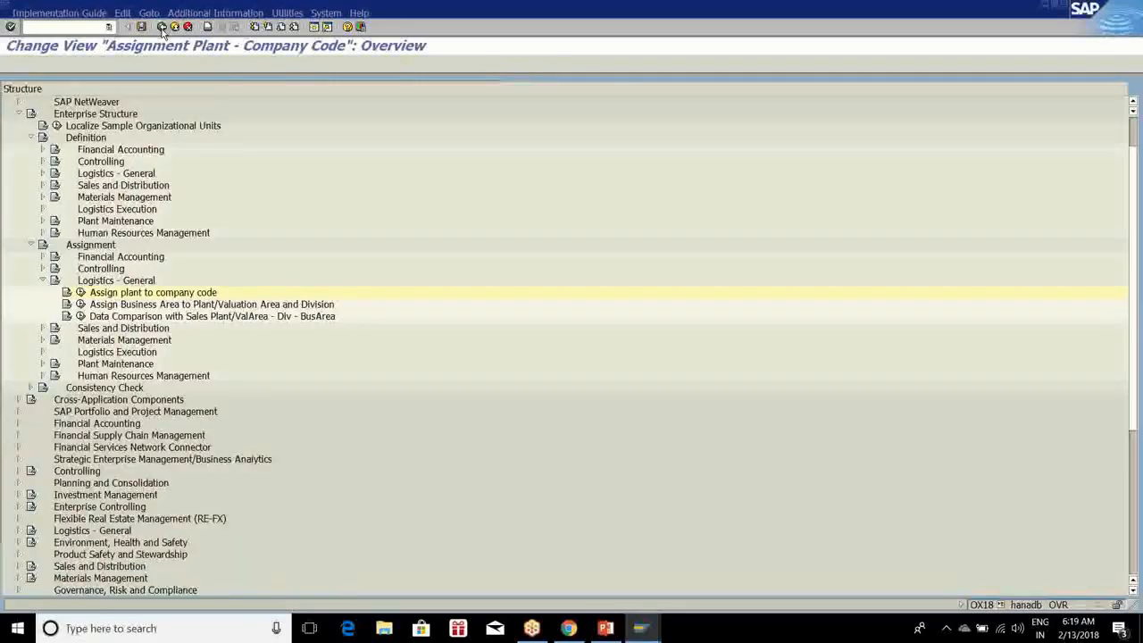
# Collapse Logistics - General, expand Materials Management under Assignment, and open the Assign purchasing organization to company code activity
pyautogui.click(42, 282)
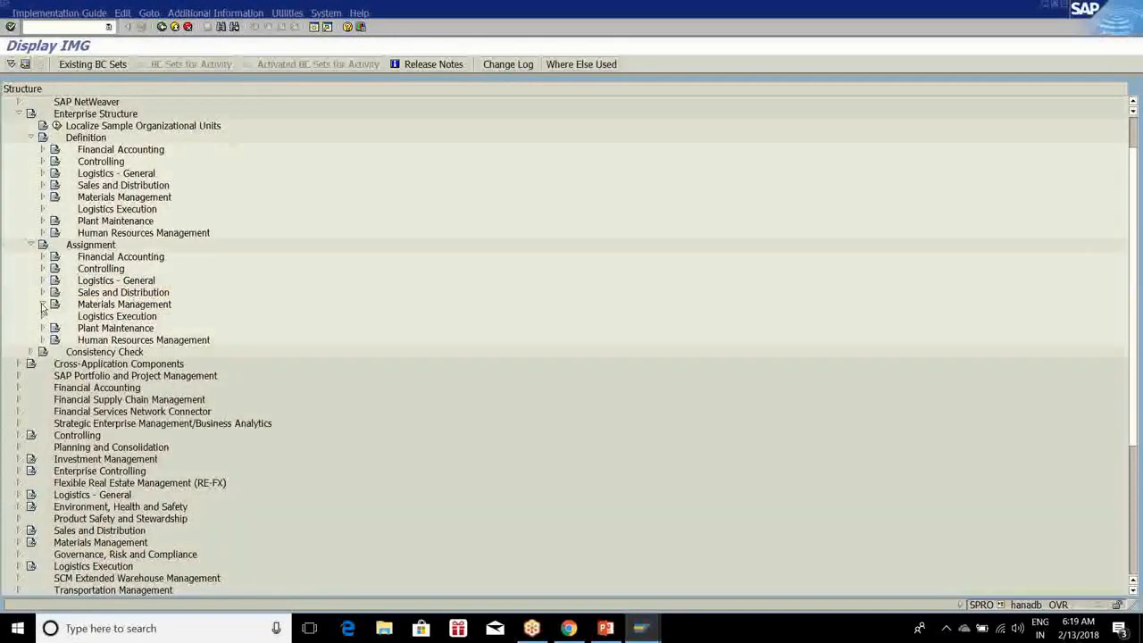
pyautogui.click(42, 304)
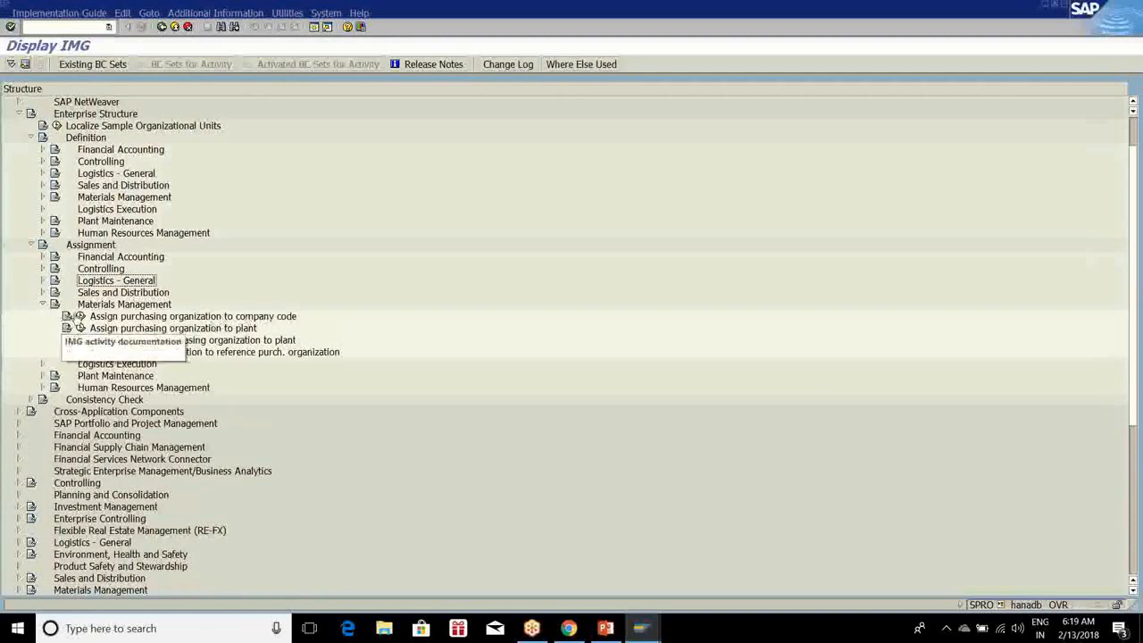
pyautogui.click(81, 316)
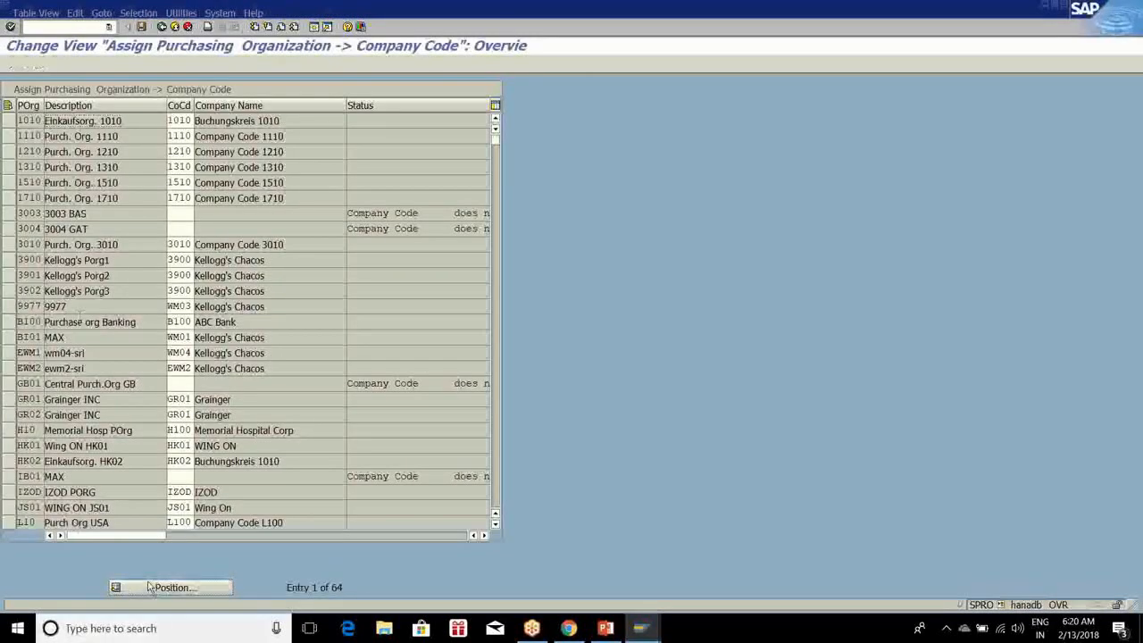
# Position the list at purchasing organization WM10 and assign company code WM02 to it
pyautogui.click(150, 587)
pyautogui.write('wm10')
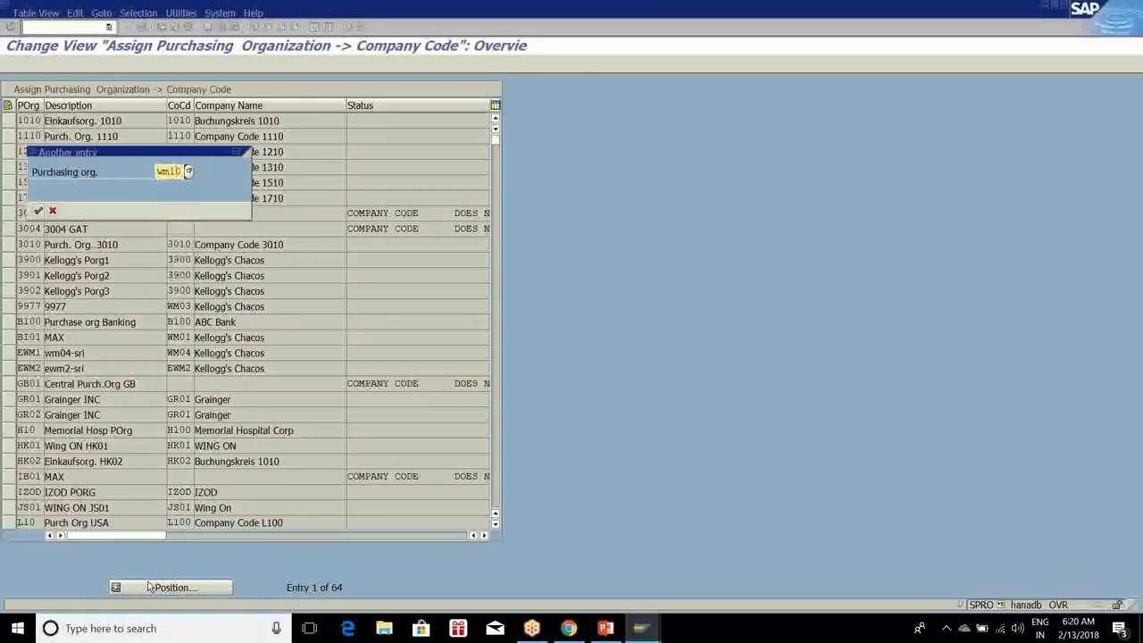
pyautogui.press('Return')
pyautogui.click(180, 121)
pyautogui.write('wm')
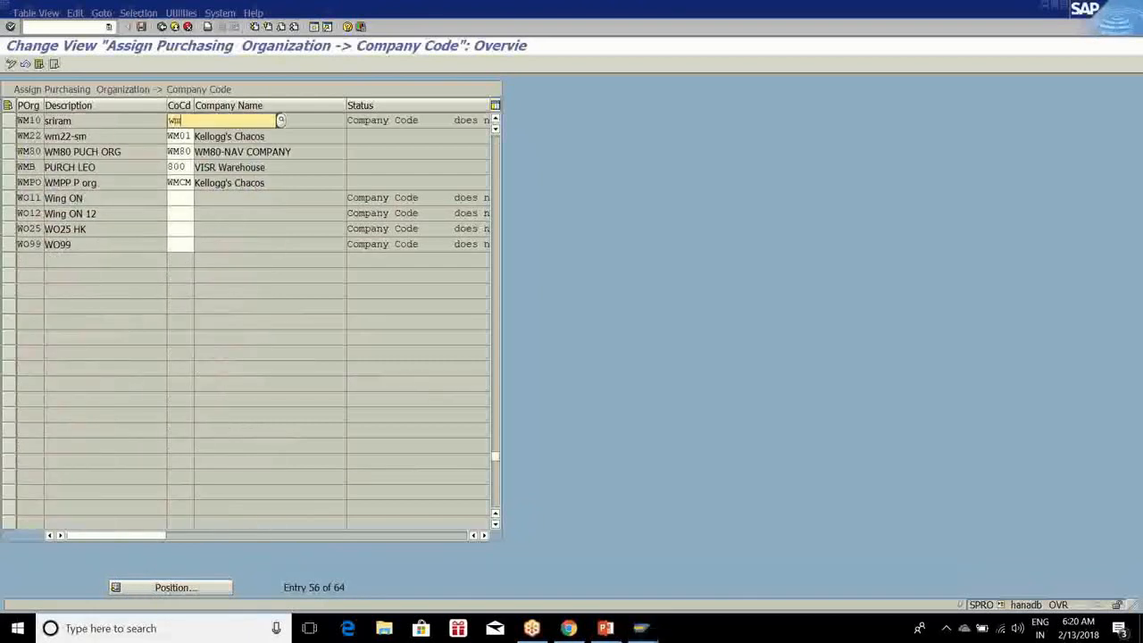
pyautogui.write('02')
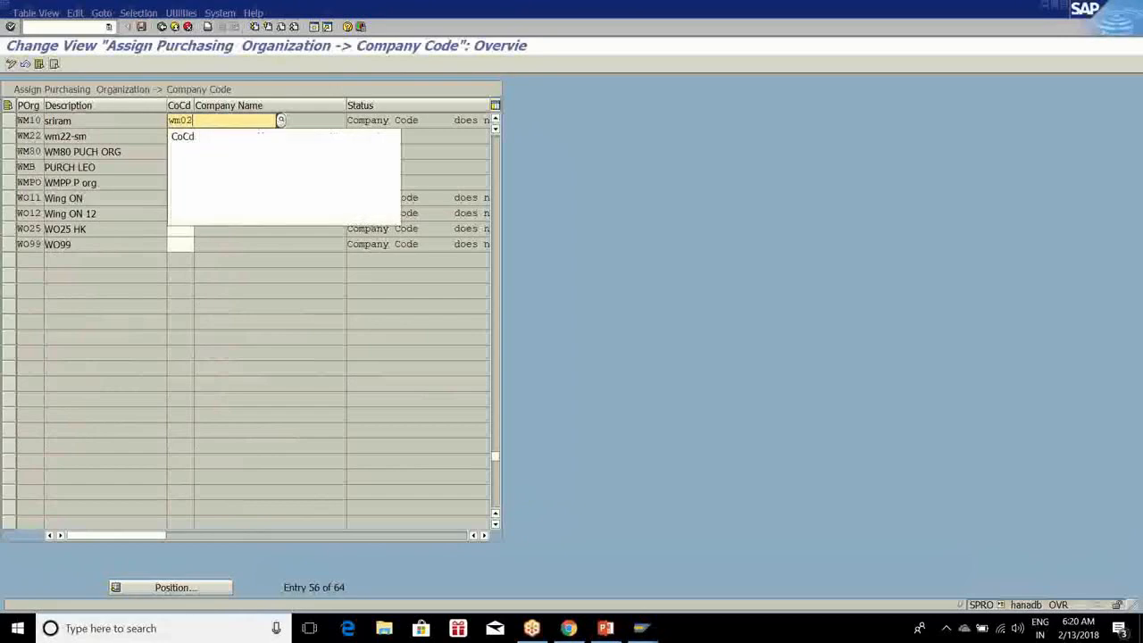
pyautogui.press('Return')
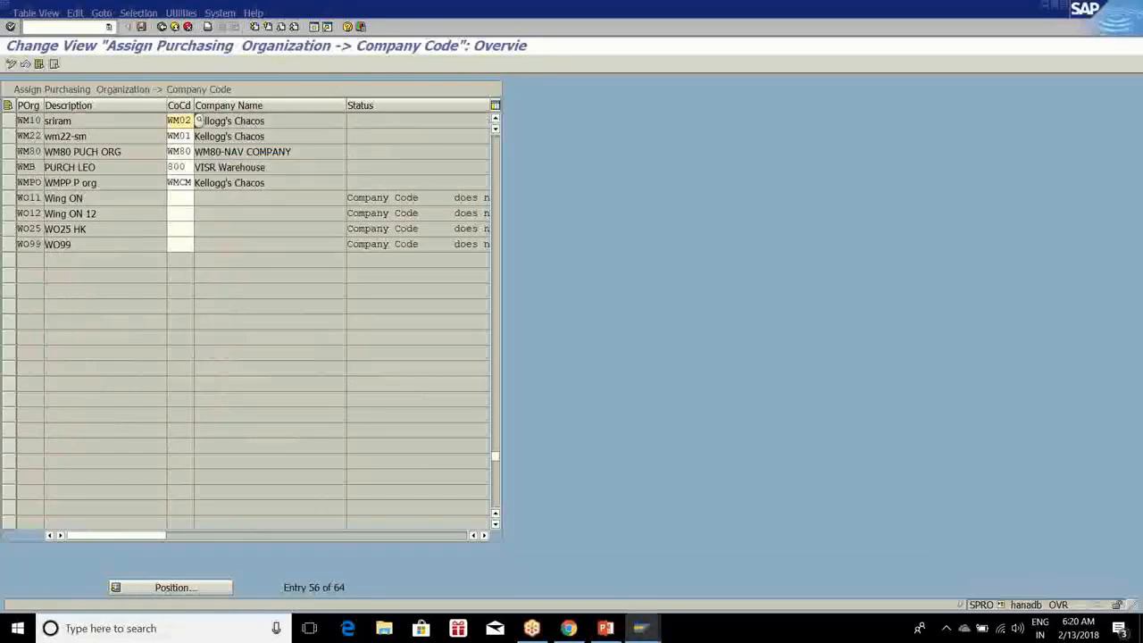
# Save the purchasing organization assignment under the proposed customizing request and return to the IMG structure
pyautogui.click(143, 27)
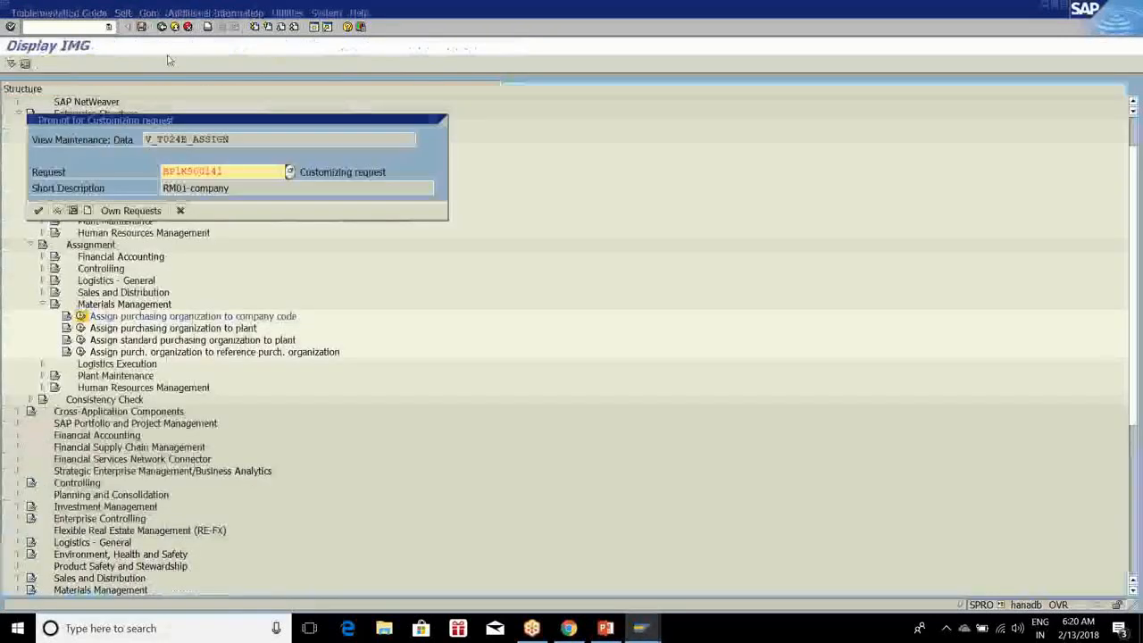
pyautogui.click(37, 210)
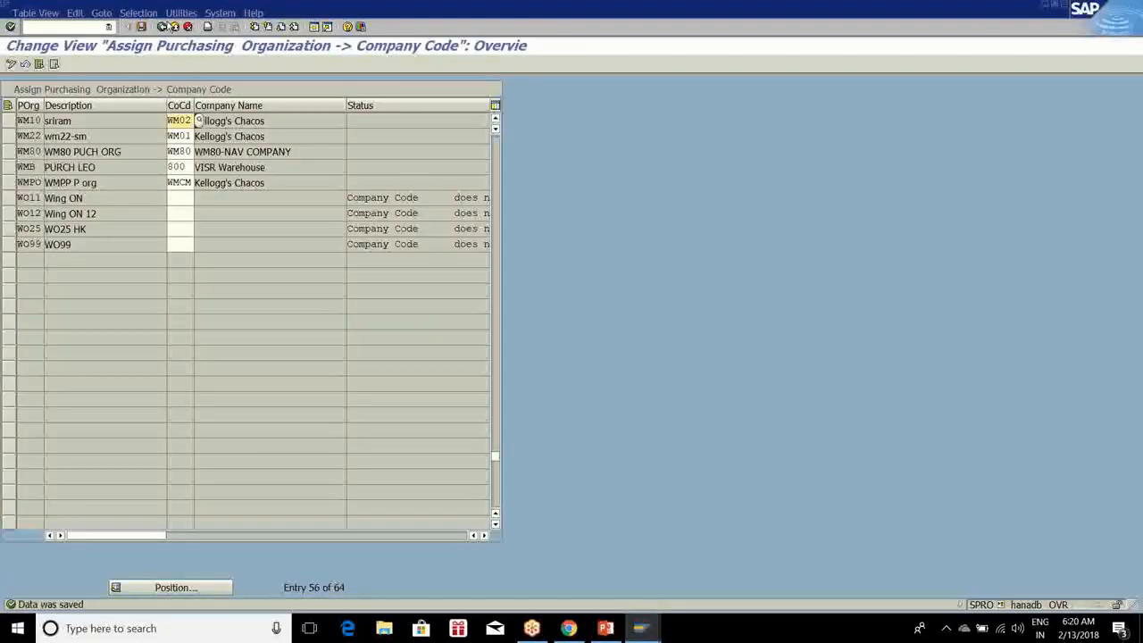
pyautogui.click(162, 25)
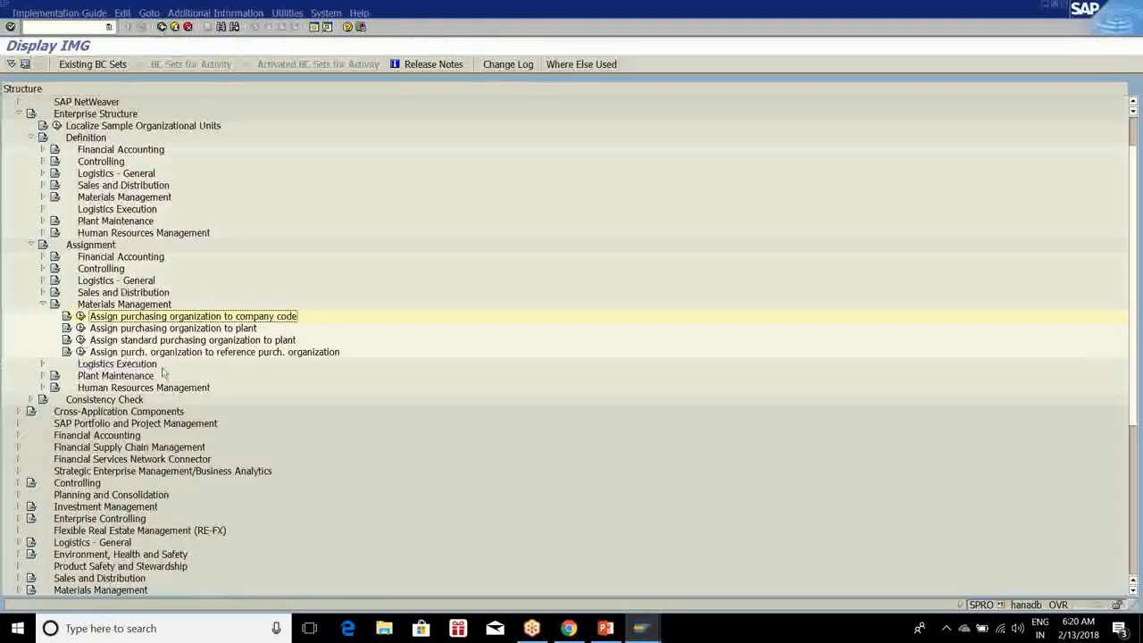
# Open Assign warehouse number to plant/storage location under the Assignment section's Logistics Execution node and start new entries
pyautogui.click(42, 305)
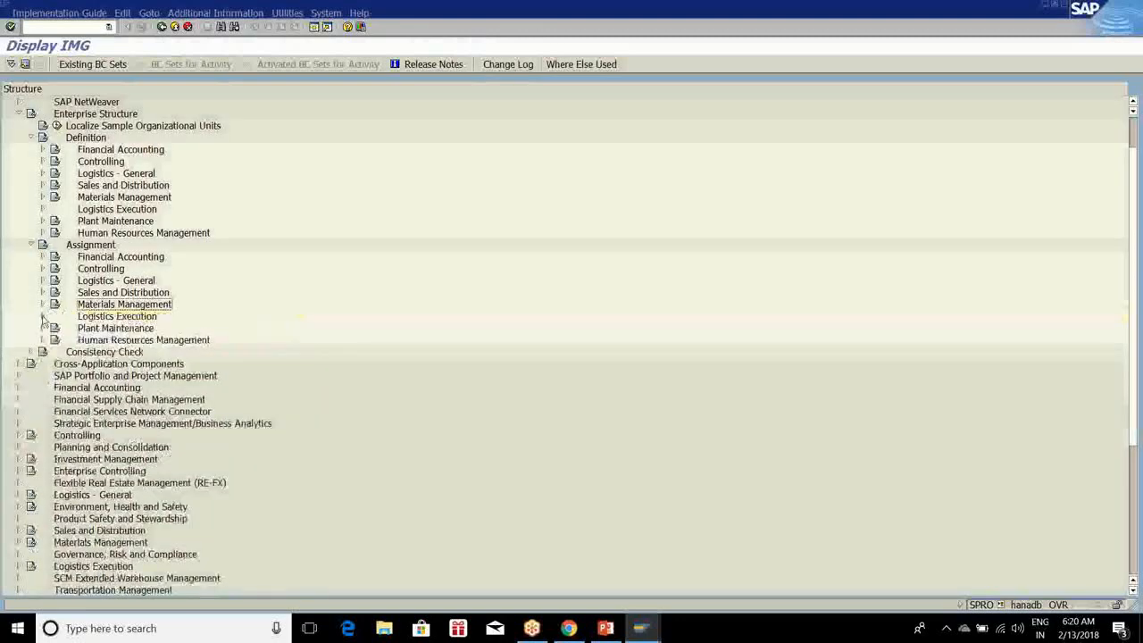
pyautogui.click(42, 316)
pyautogui.click(81, 329)
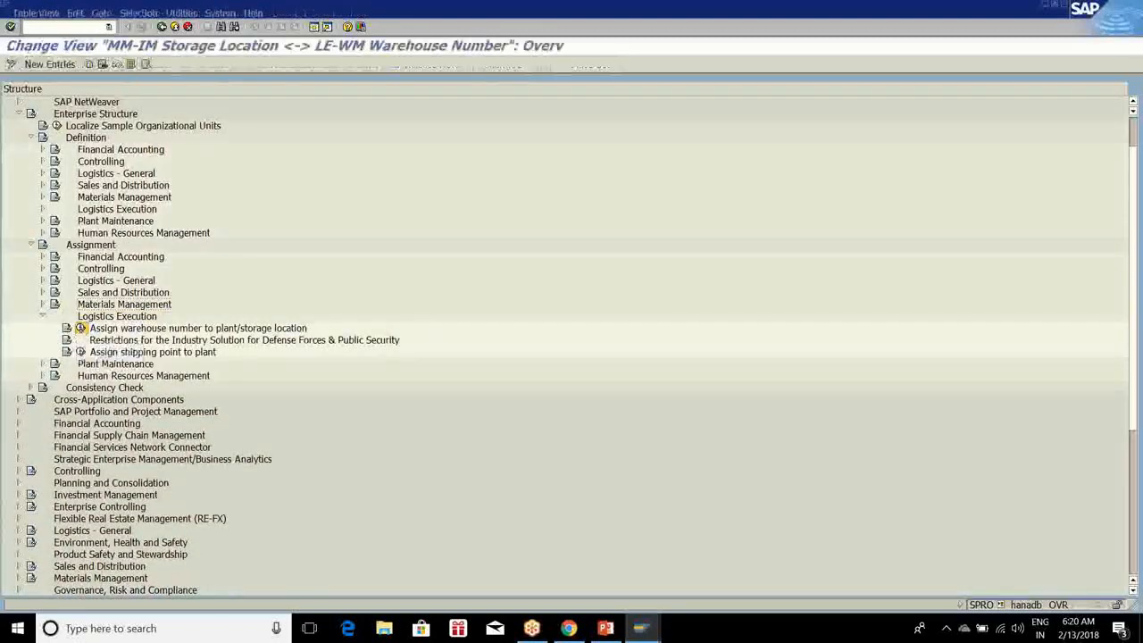
pyautogui.click(36, 64)
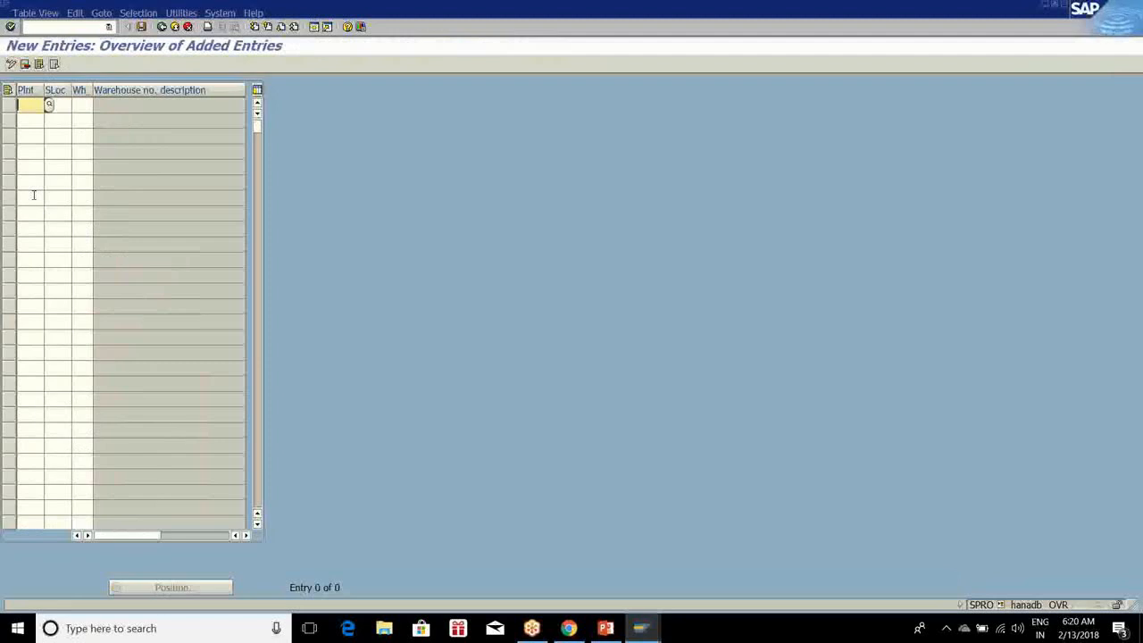
# Enter the first assignment row with plant WM10, storage location 1030 and warehouse number W10
pyautogui.write('wm1')
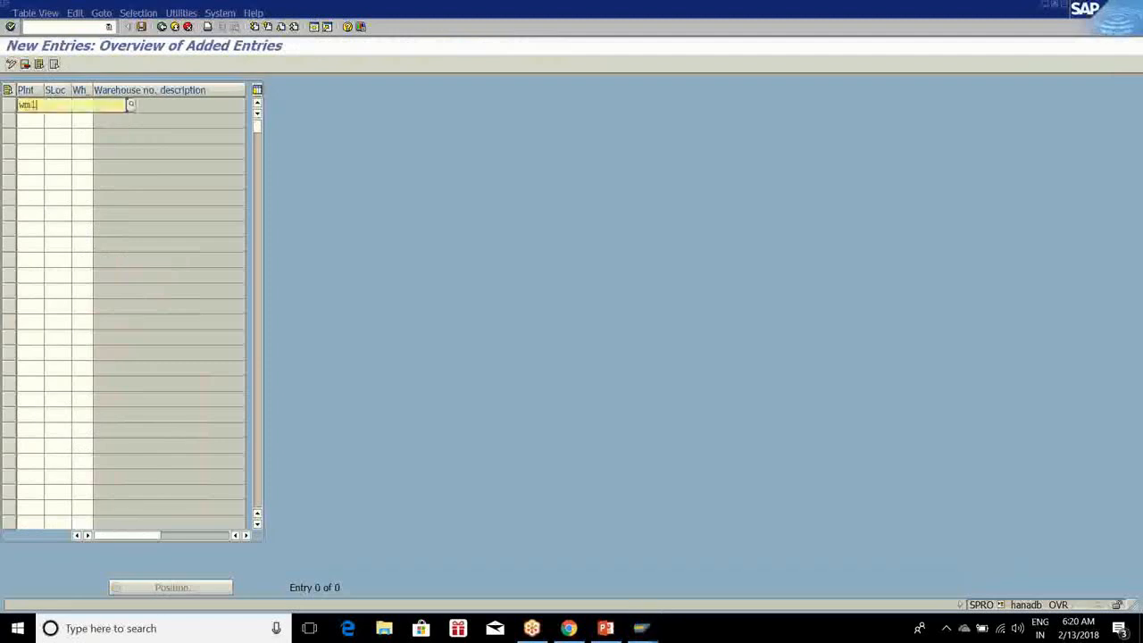
pyautogui.write('0')
pyautogui.press('Down')
pyautogui.press('Return')
pyautogui.write('1030')
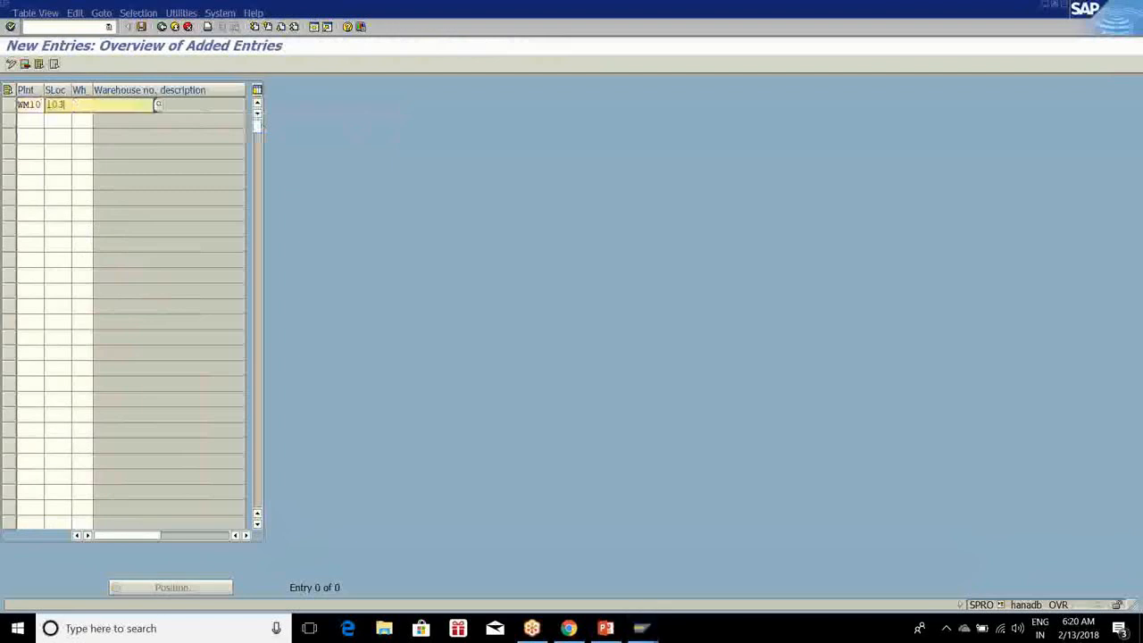
pyautogui.press('Down')
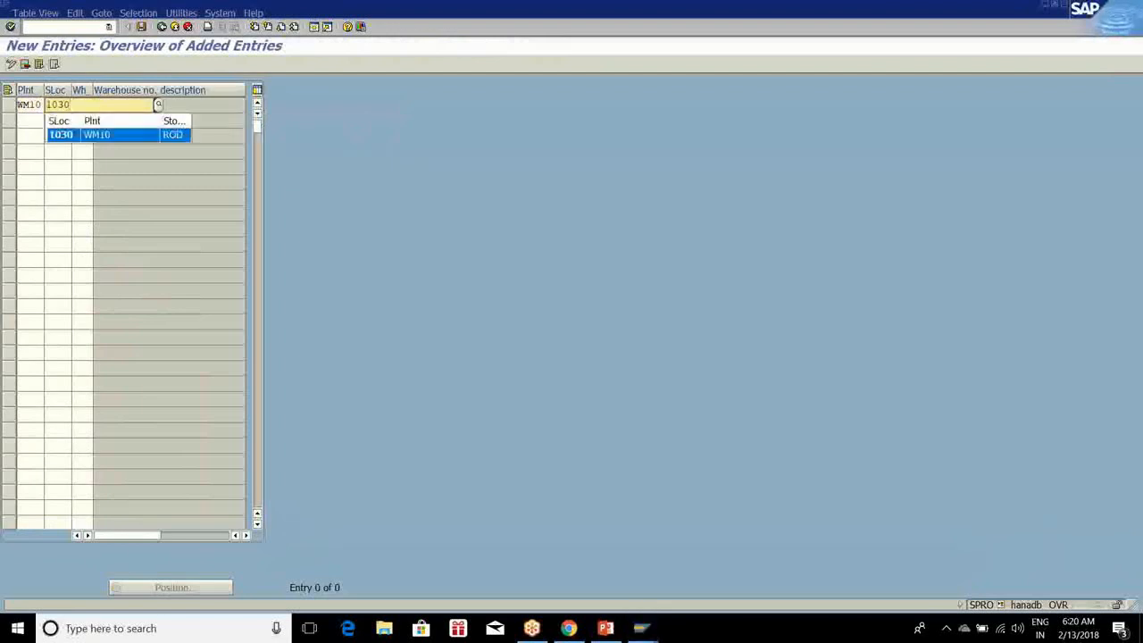
pyautogui.press('Return')
pyautogui.write('wm')
pyautogui.write('10')
pyautogui.press('Tab')
# Add a second assignment row with plant WM10, storage location 1040 and warehouse number W10, and validate the entries
pyautogui.write('wm10')
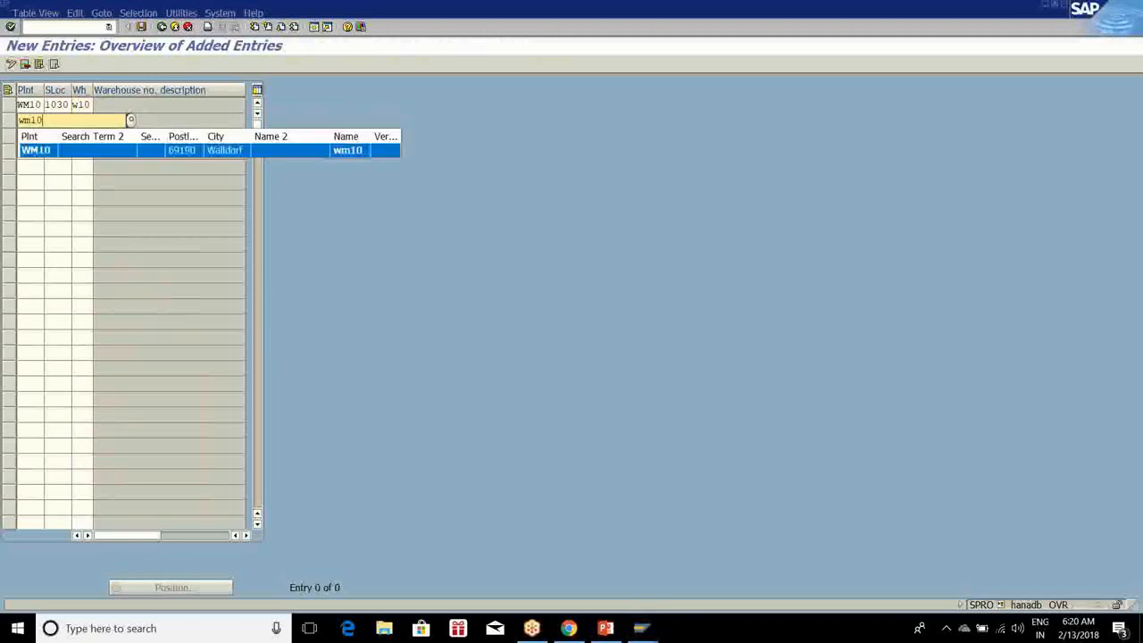
pyautogui.press('Tab')
pyautogui.write('004')
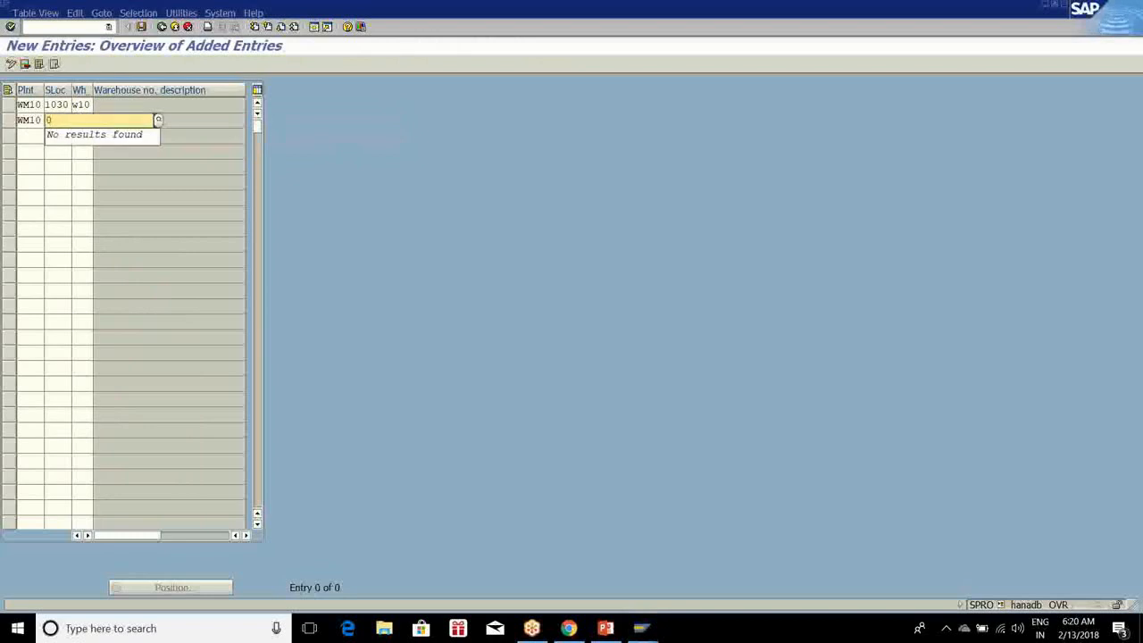
pyautogui.write('0')
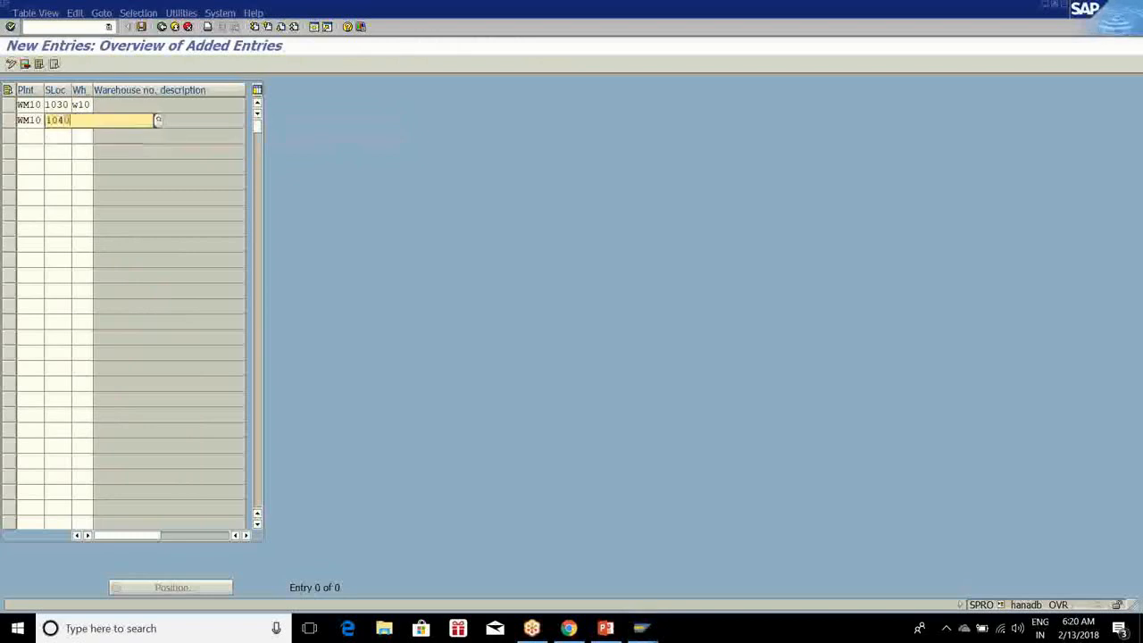
pyautogui.press('Tab')
pyautogui.write('w10')
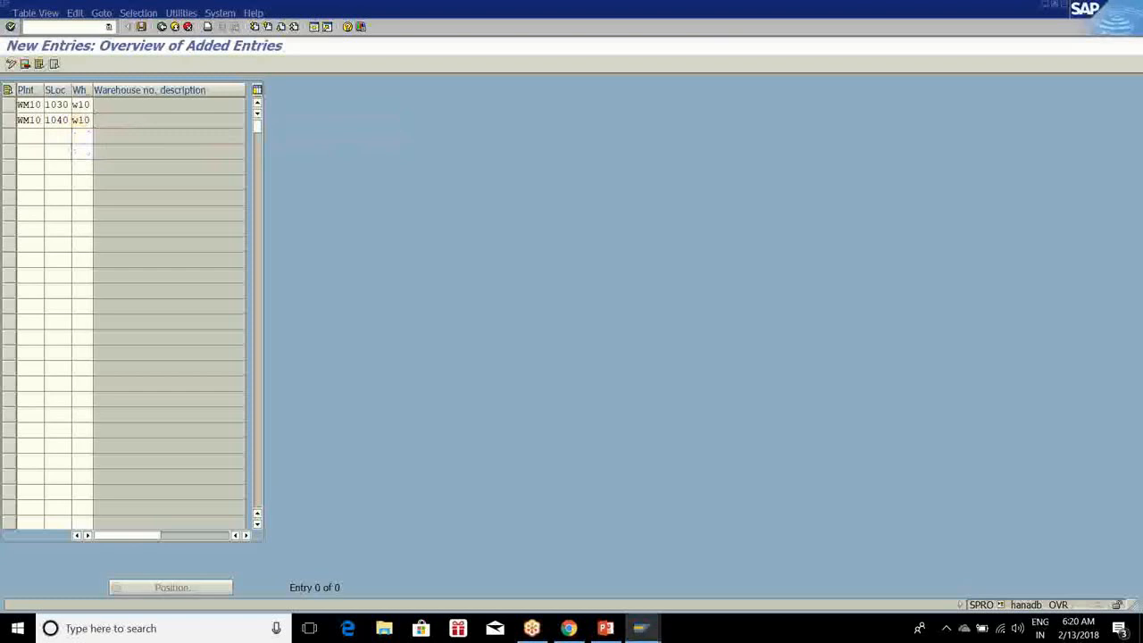
pyautogui.press('Return')
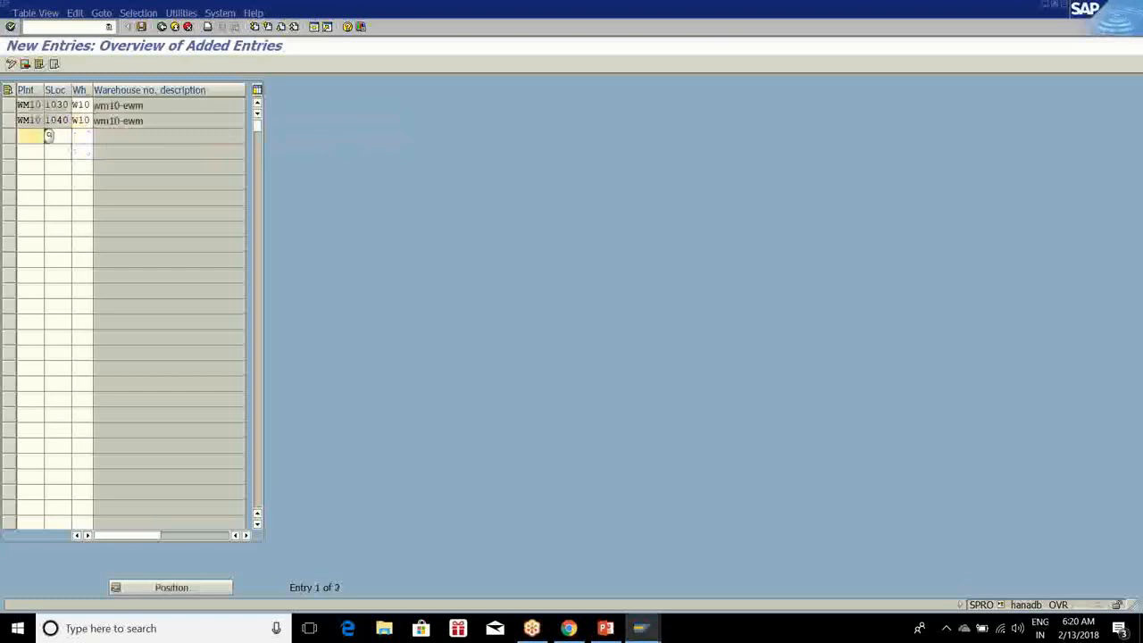
# Save the warehouse number assignments under the proposed customizing request and return to the IMG structure
pyautogui.click(142, 27)
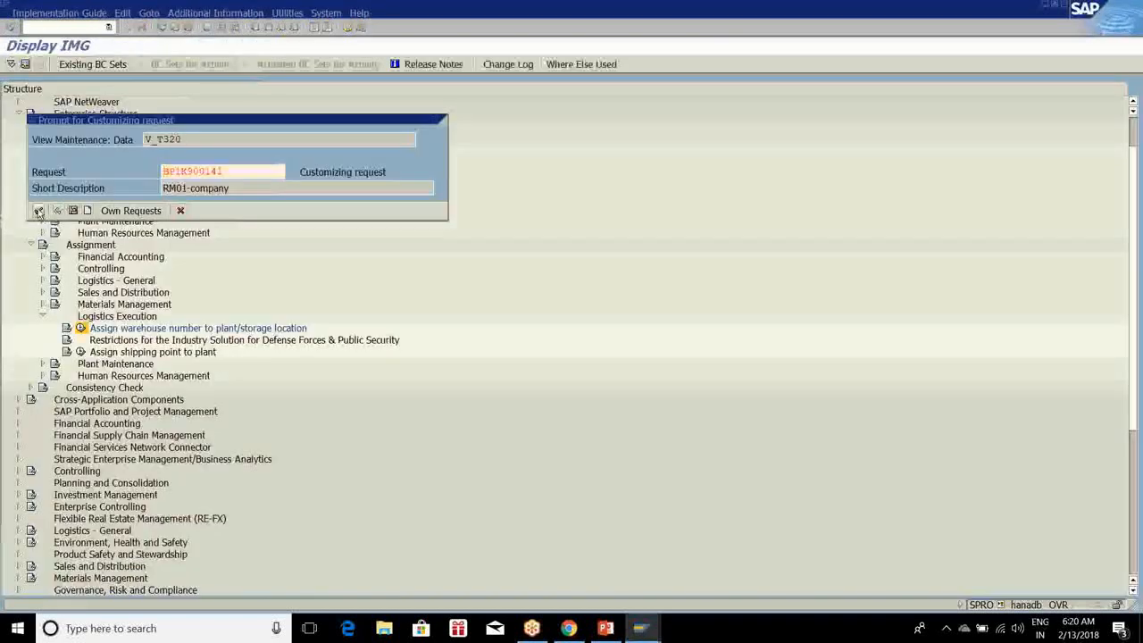
pyautogui.click(39, 211)
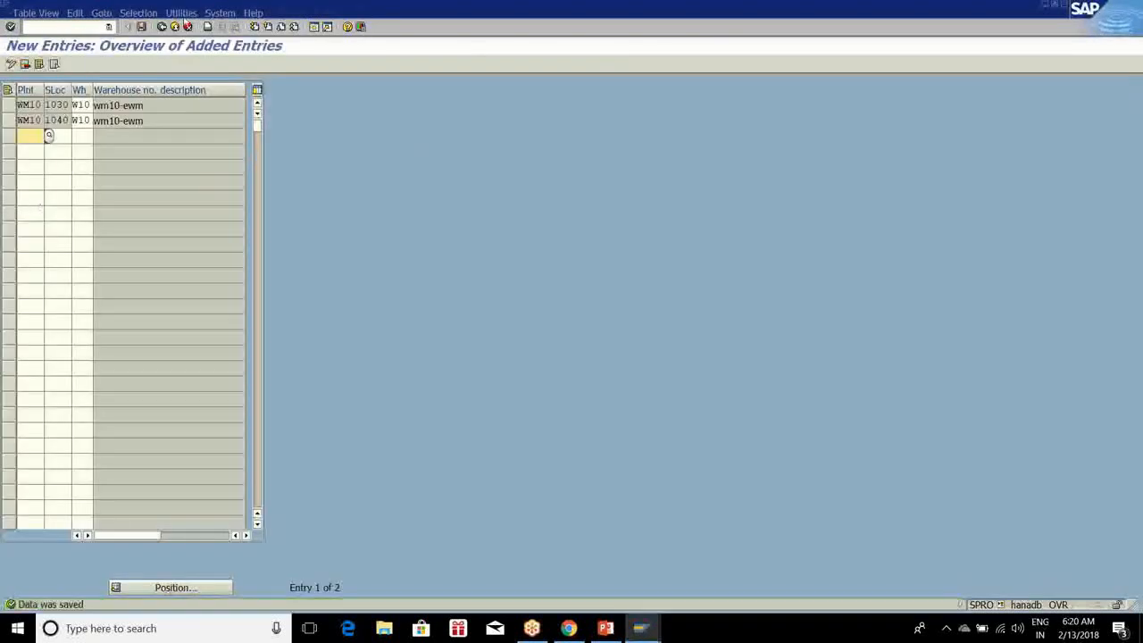
pyautogui.click(162, 26)
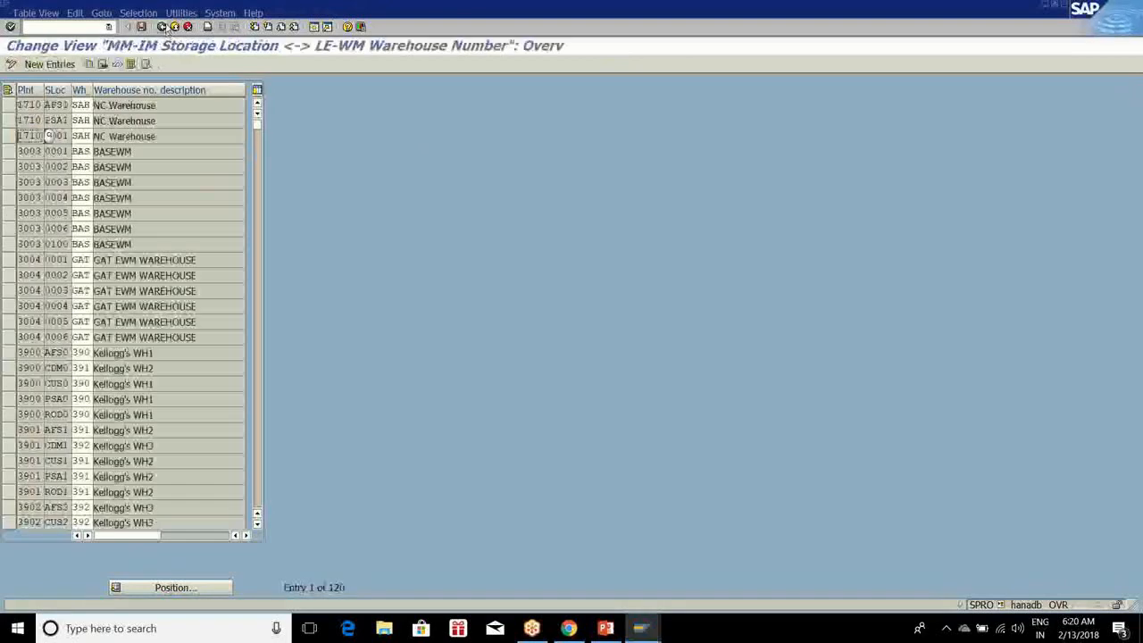
pyautogui.click(163, 27)
# Open the Assign shipping point to plant activity and search the overview for the required entry
pyautogui.click(80, 352)
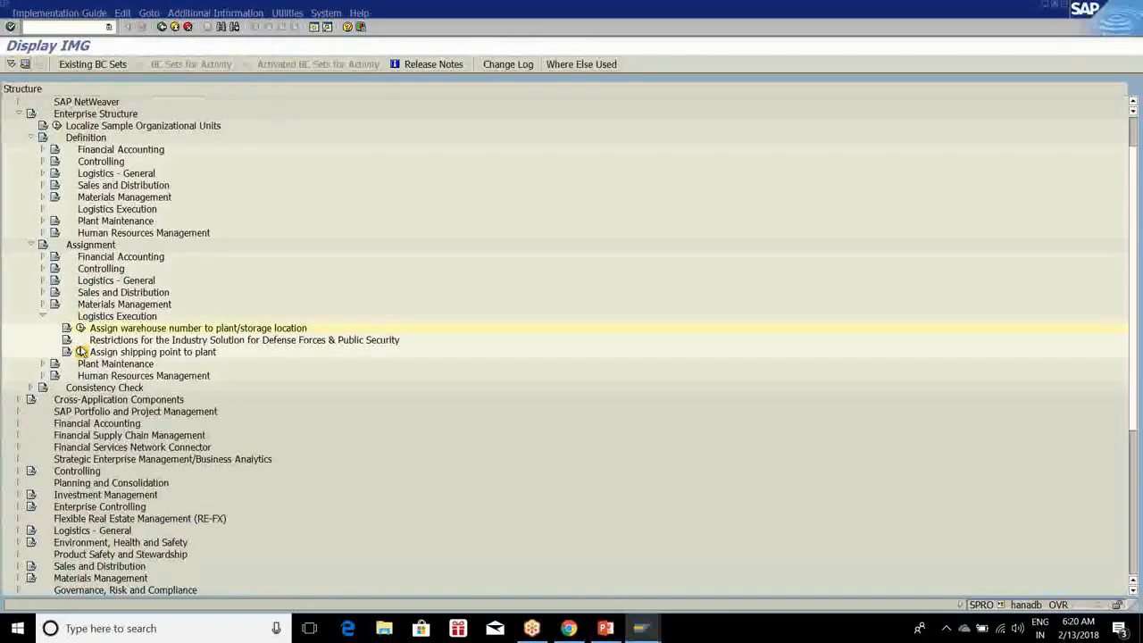
pyautogui.click(208, 26)
pyautogui.press('Return')
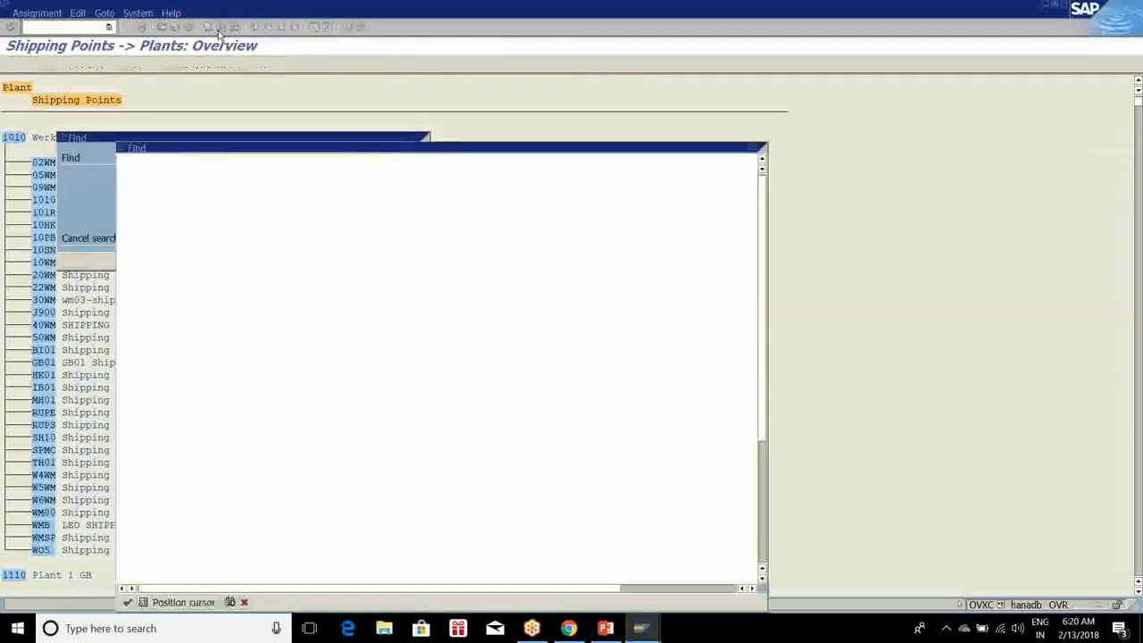
pyautogui.doubleClick(160, 193)
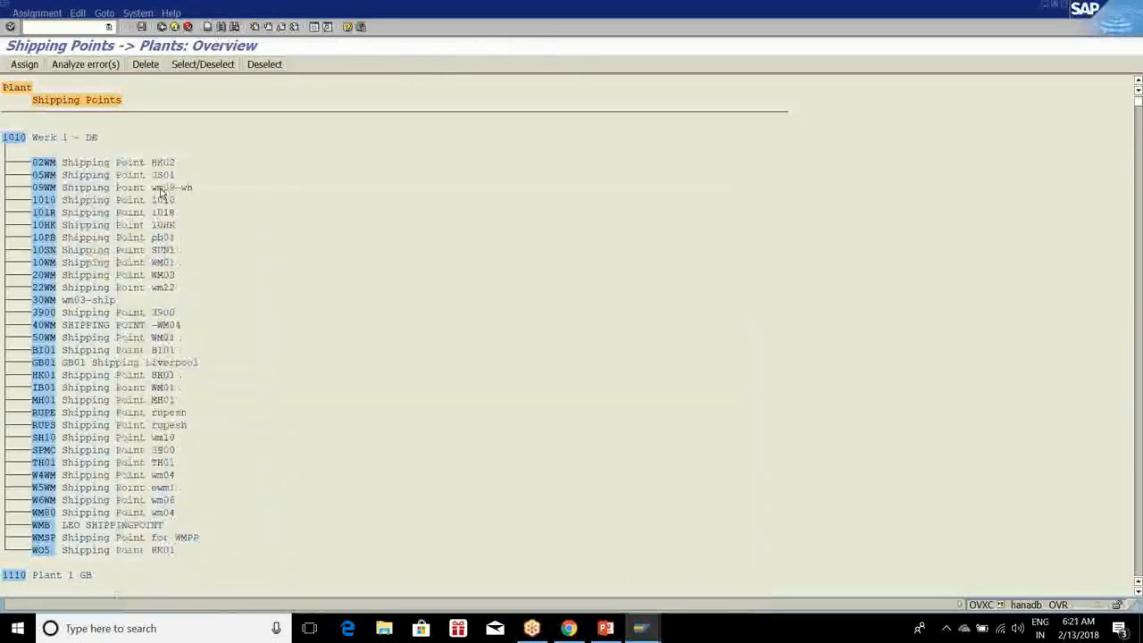
# Try to assign a shipping point in the plant overview, save the overview and return to the IMG structure
pyautogui.click(24, 64)
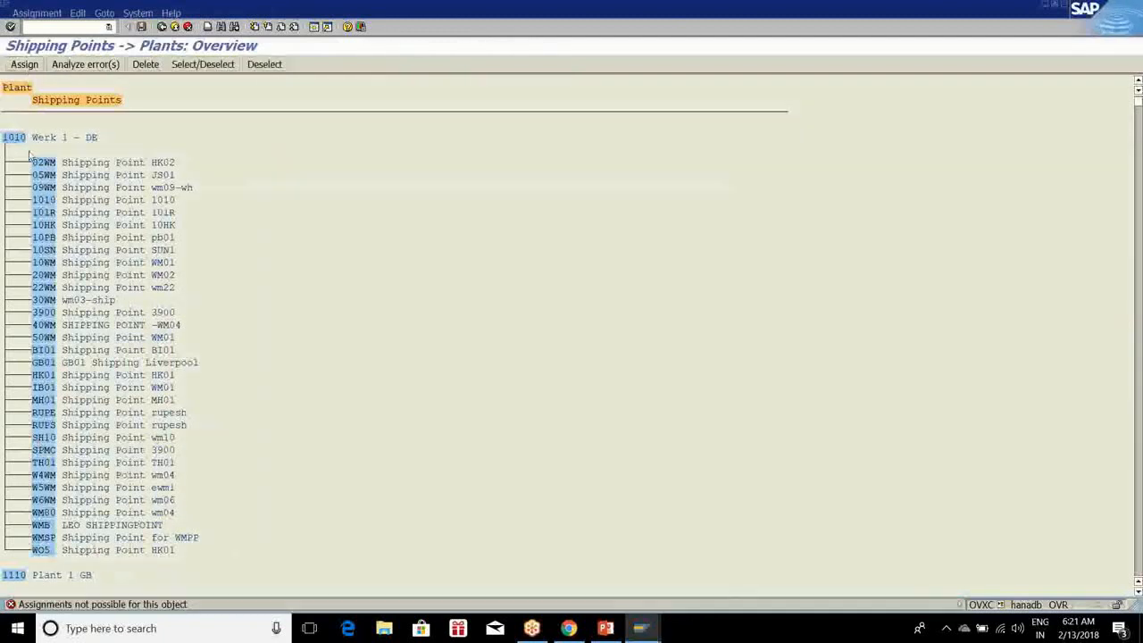
pyautogui.click(141, 27)
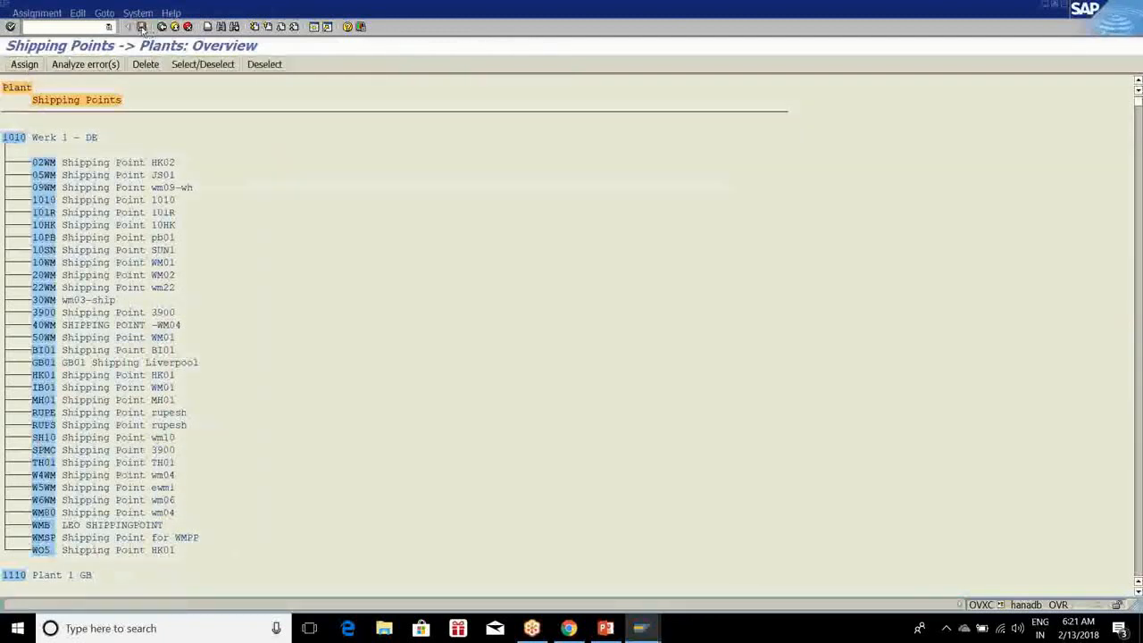
pyautogui.click(35, 202)
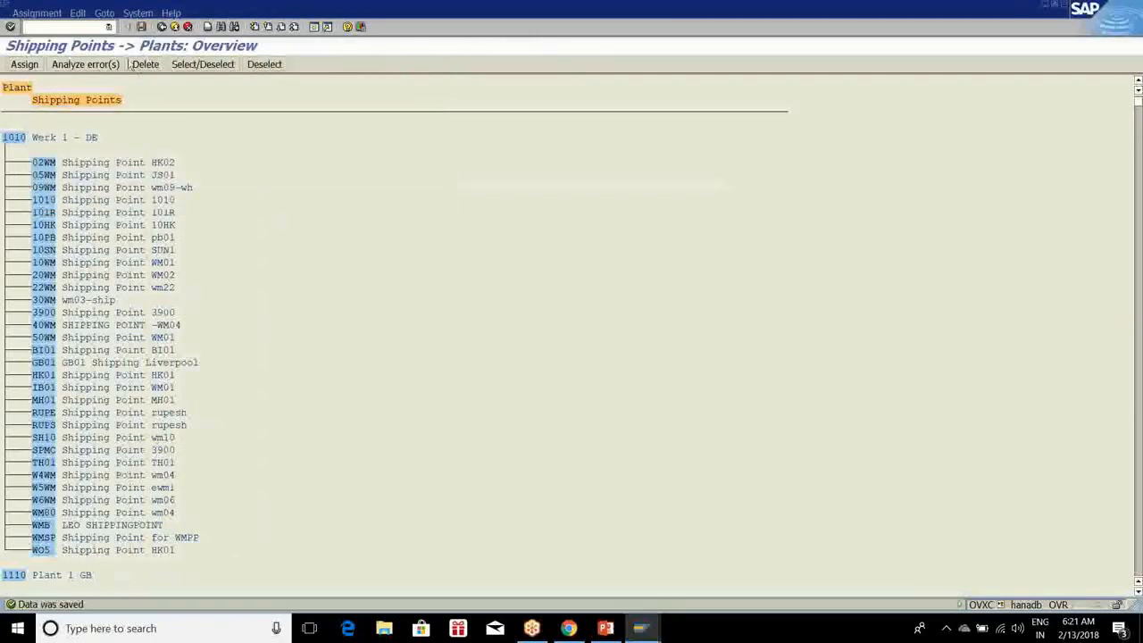
pyautogui.click(161, 27)
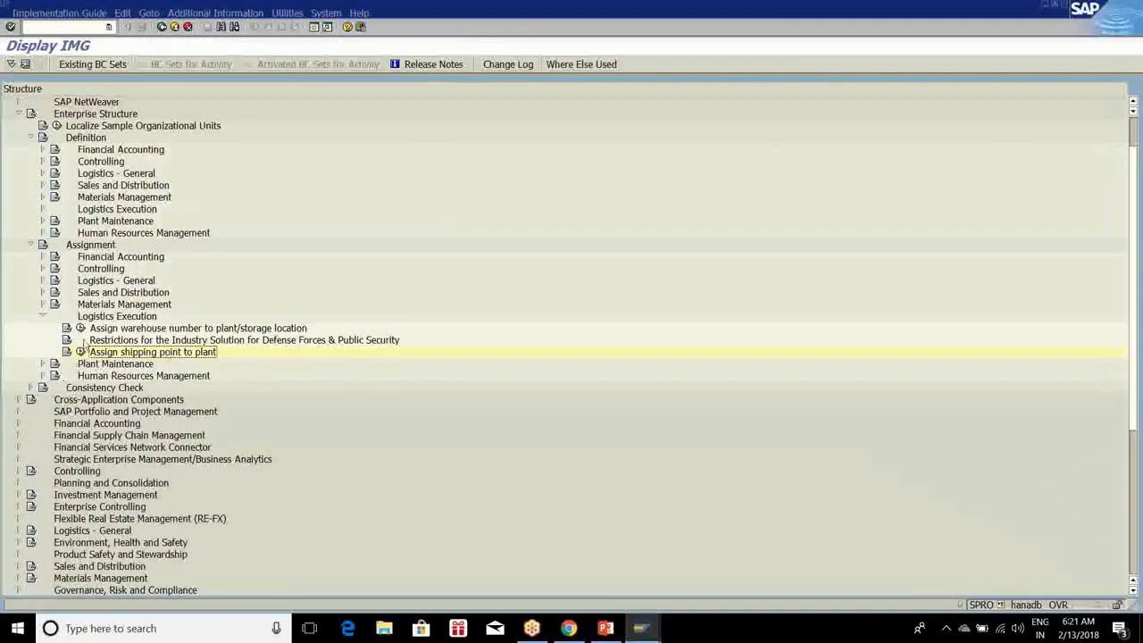
# Collapse the Logistics Execution, Assignment and Definition nodes, then expand Integration with Other SAP Components
pyautogui.click(42, 316)
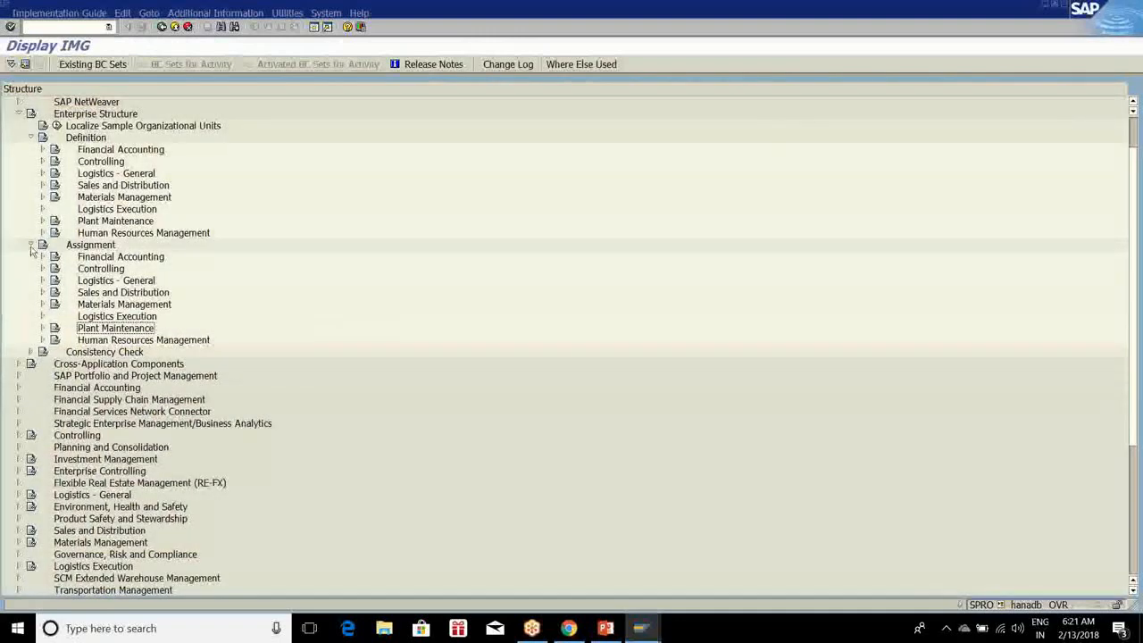
pyautogui.click(30, 245)
pyautogui.click(31, 137)
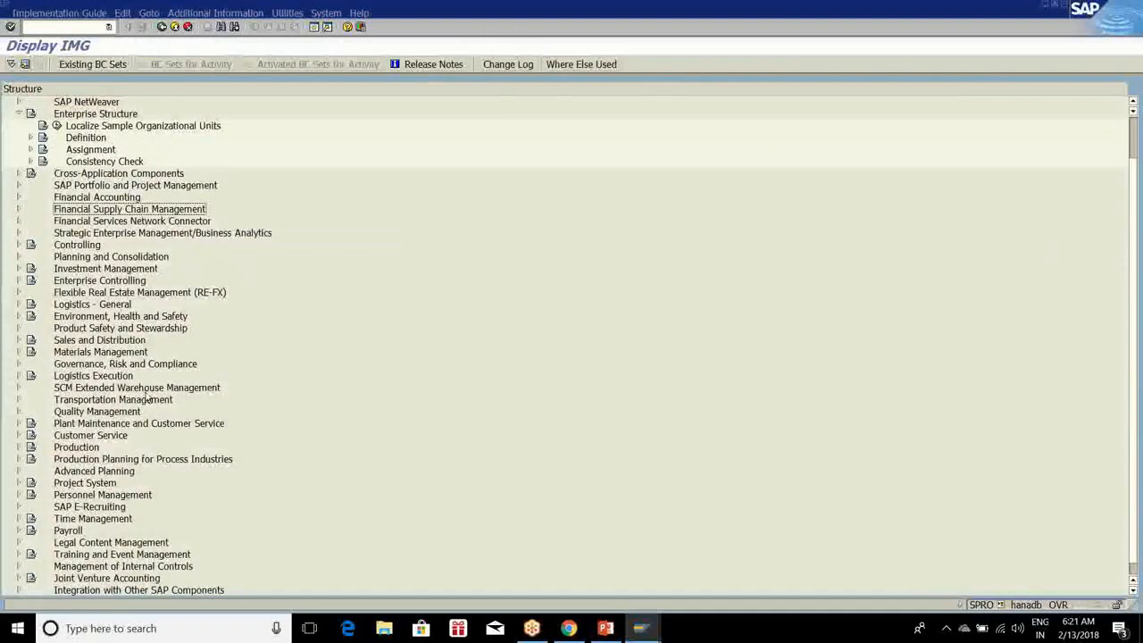
pyautogui.scroll(-1, 147, 399)
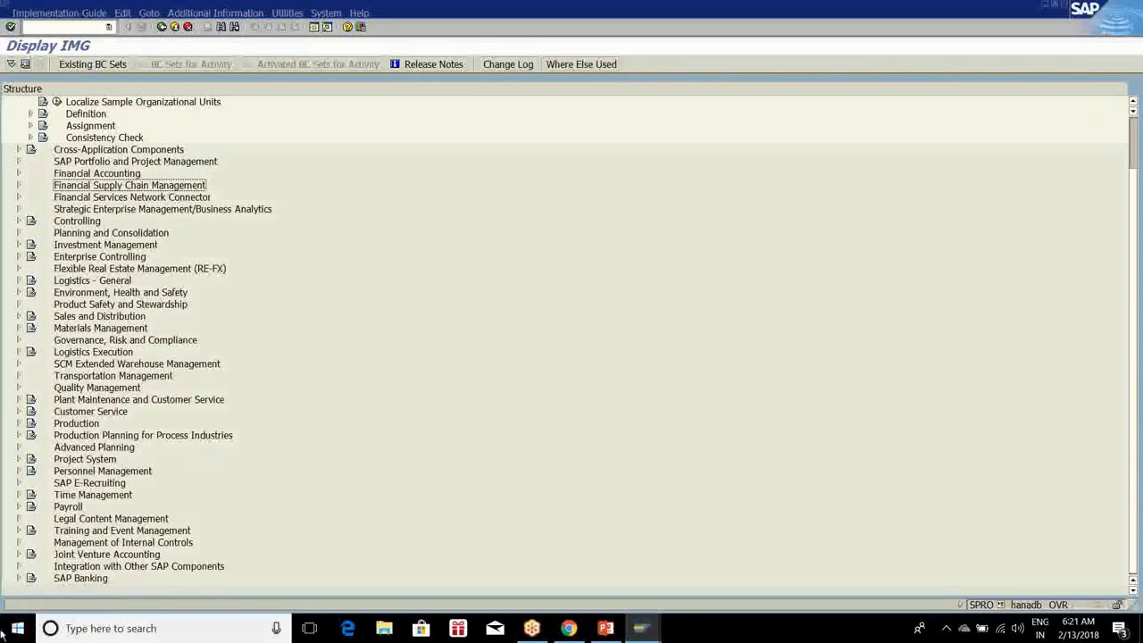
pyautogui.click(18, 576)
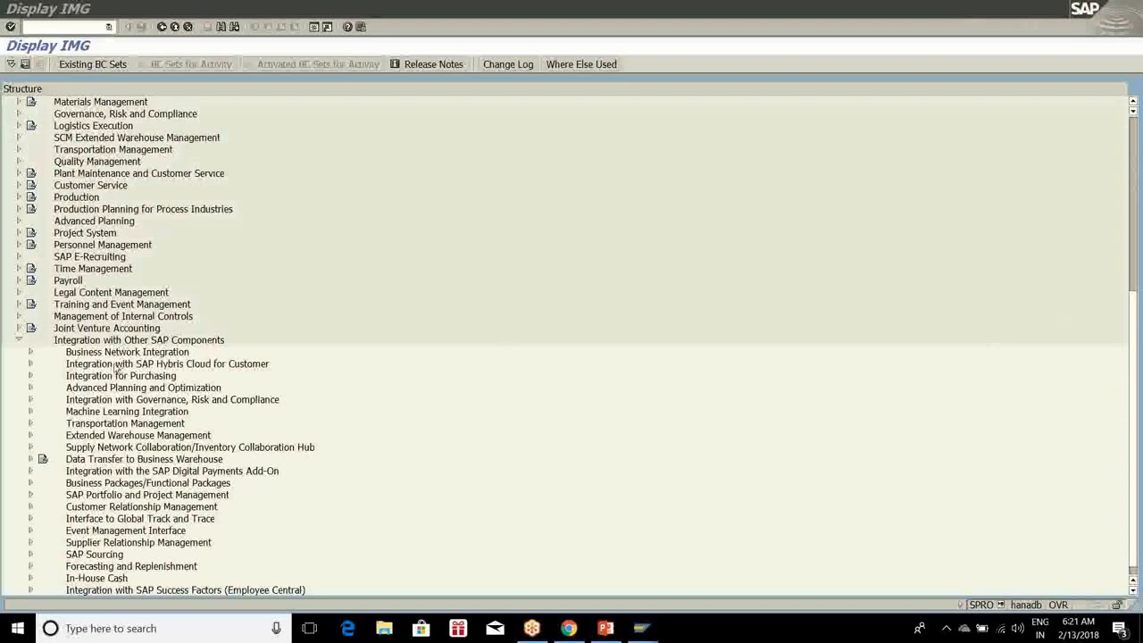
# Expand Extended Warehouse Management and examine the activities under its system landscape, data transfer and EWM linkage settings
pyautogui.scroll(-1, 50, 417)
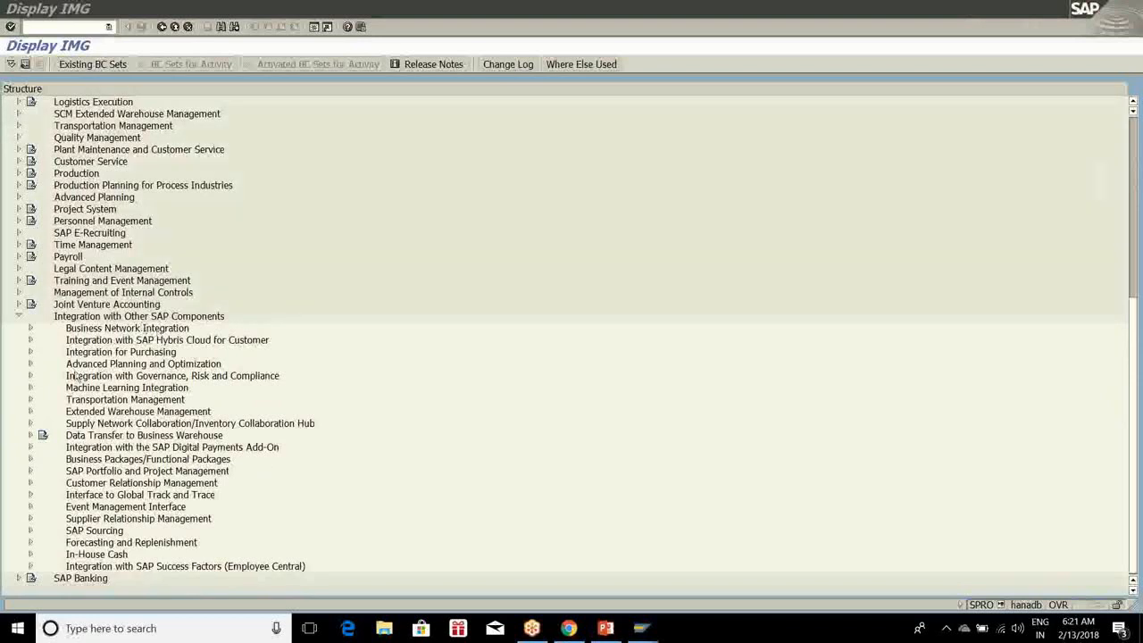
pyautogui.click(31, 412)
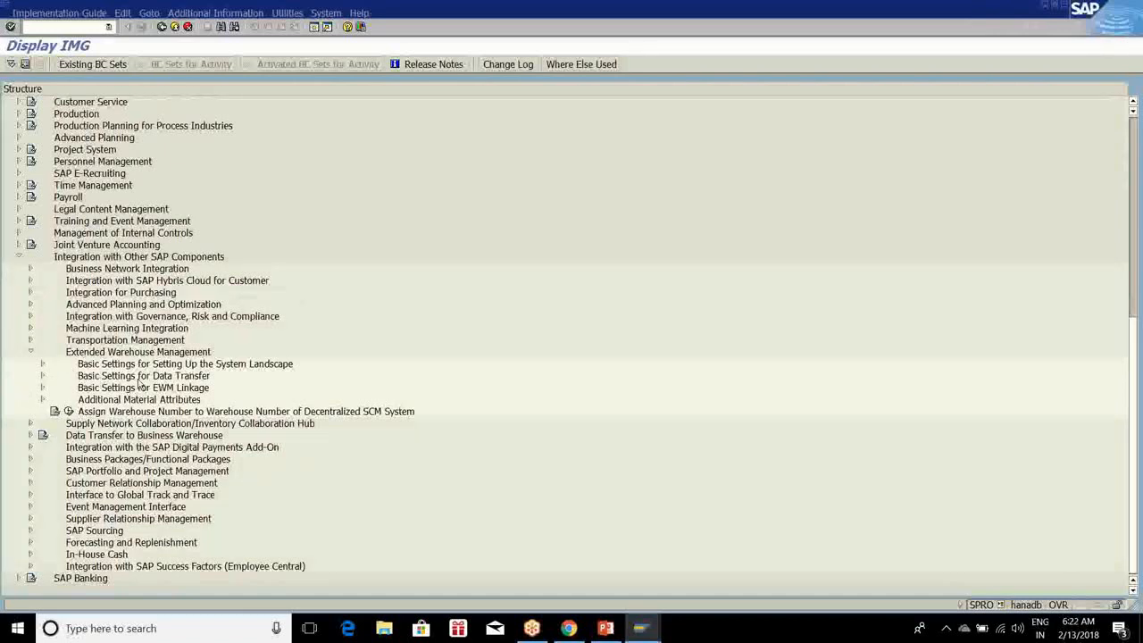
pyautogui.click(42, 363)
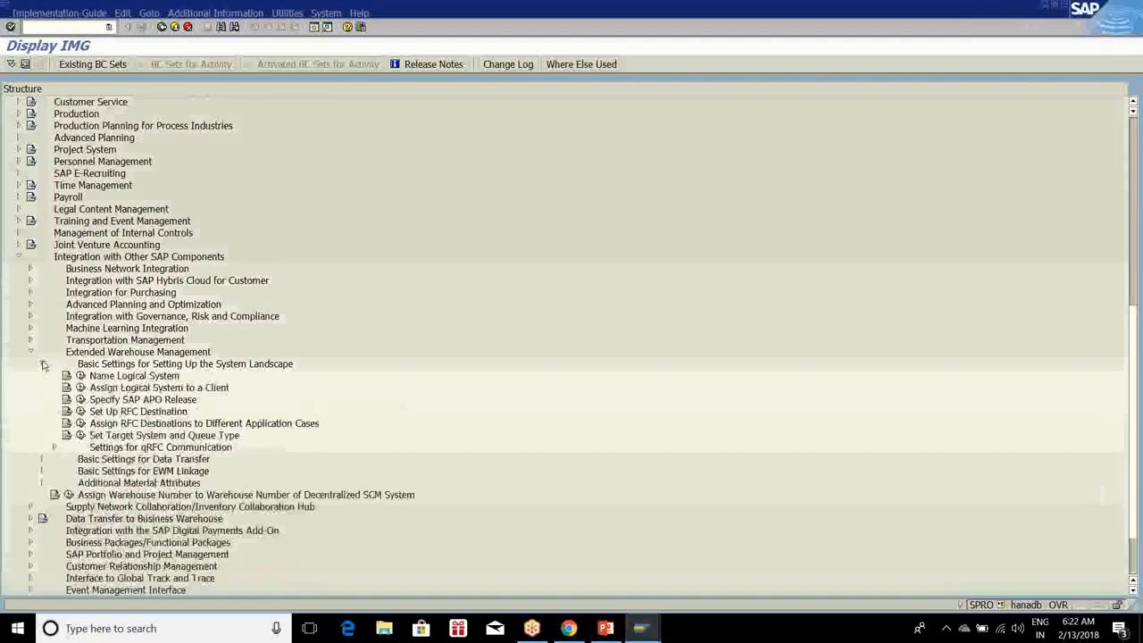
pyautogui.click(42, 363)
pyautogui.click(41, 376)
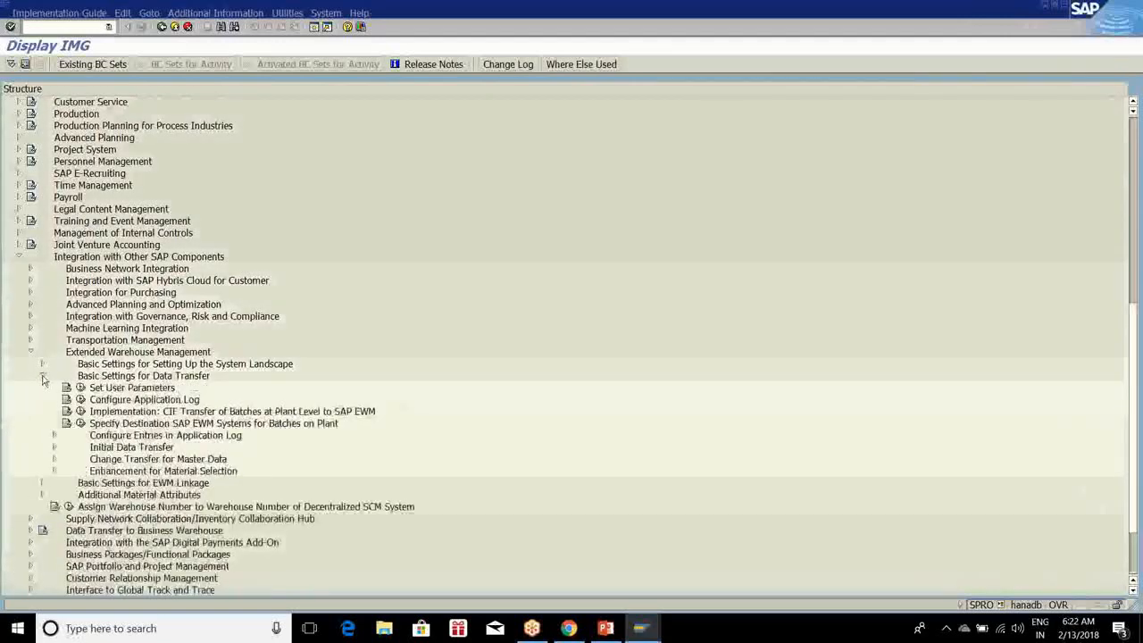
pyautogui.click(42, 376)
pyautogui.click(42, 388)
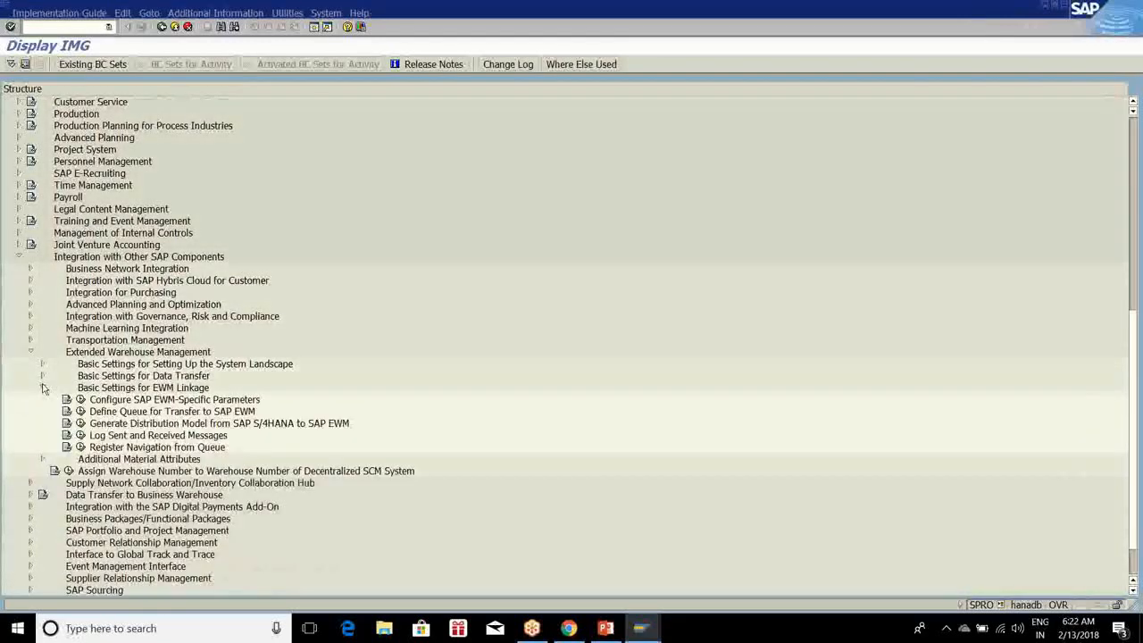
pyautogui.click(42, 388)
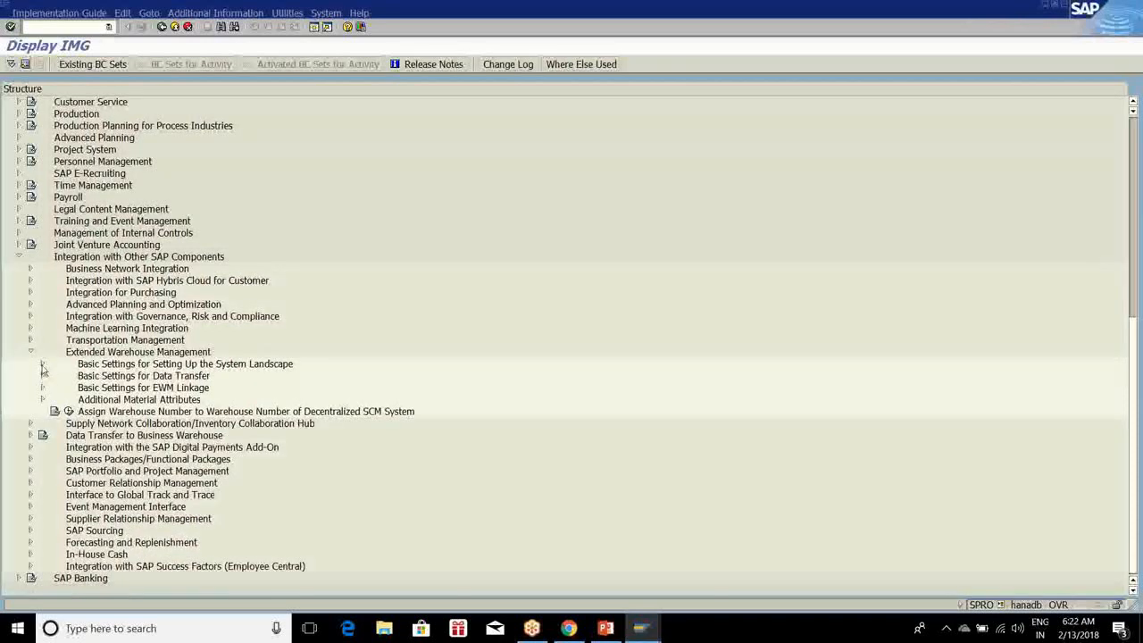
pyautogui.click(42, 365)
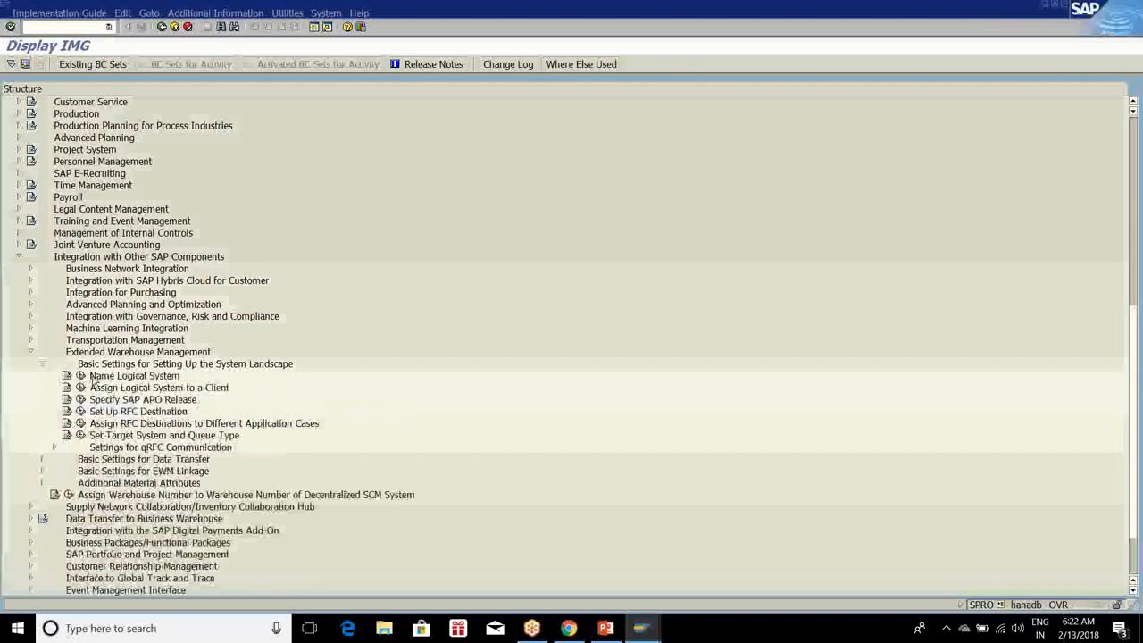
pyautogui.click(42, 364)
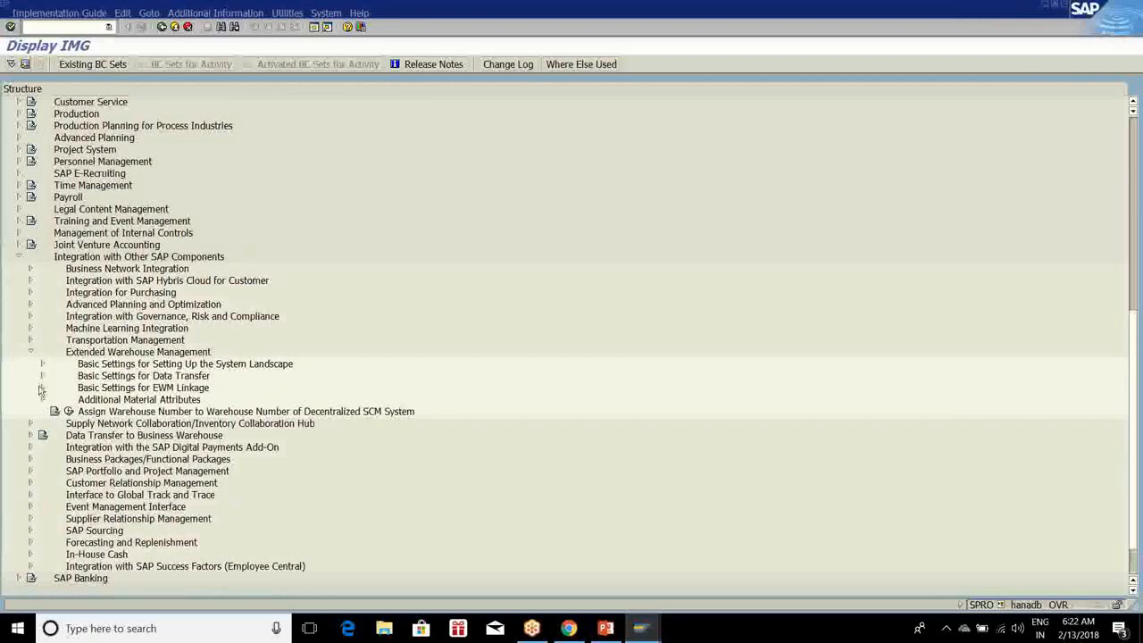
# Open the Configure SAP EWM-Specific Parameters activity under Basic Settings for EWM Linkage
pyautogui.click(41, 388)
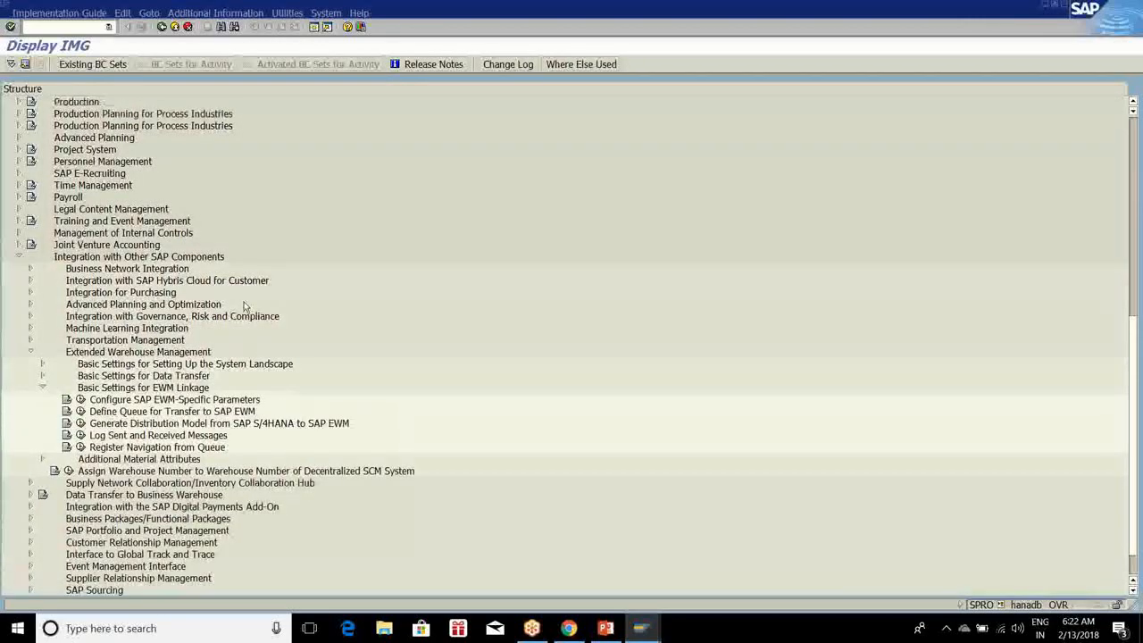
pyautogui.scroll(-2, 244, 306)
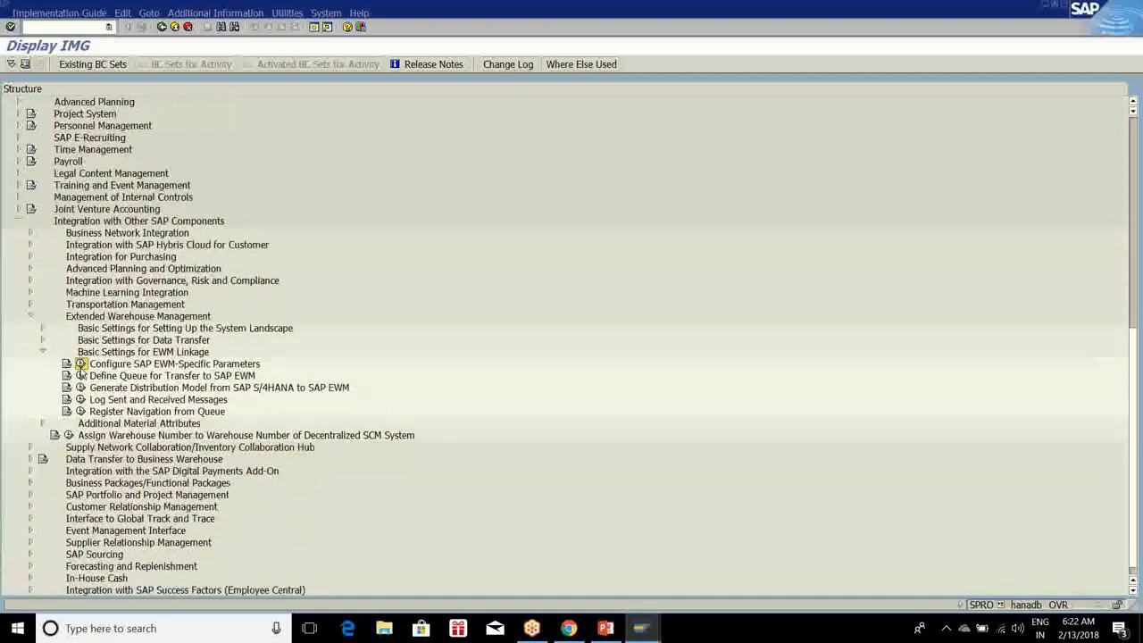
pyautogui.click(81, 363)
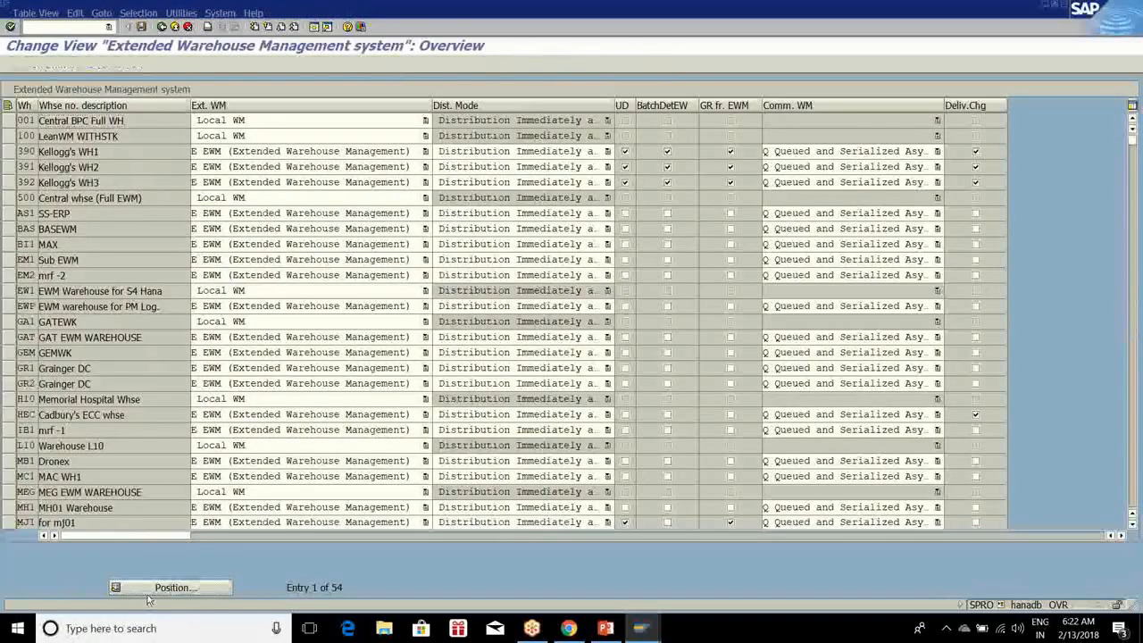
# Position the Extended Warehouse Management system overview at warehouse number W10
pyautogui.click(150, 588)
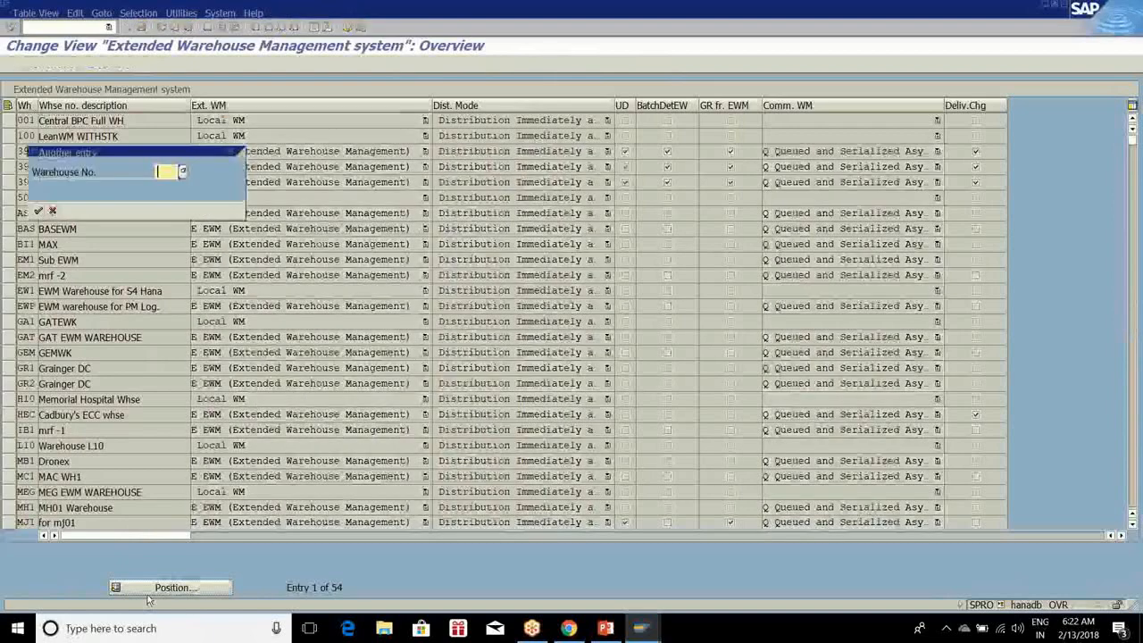
pyautogui.write('wm')
pyautogui.write('1')
pyautogui.write('0')
pyautogui.press('Return')
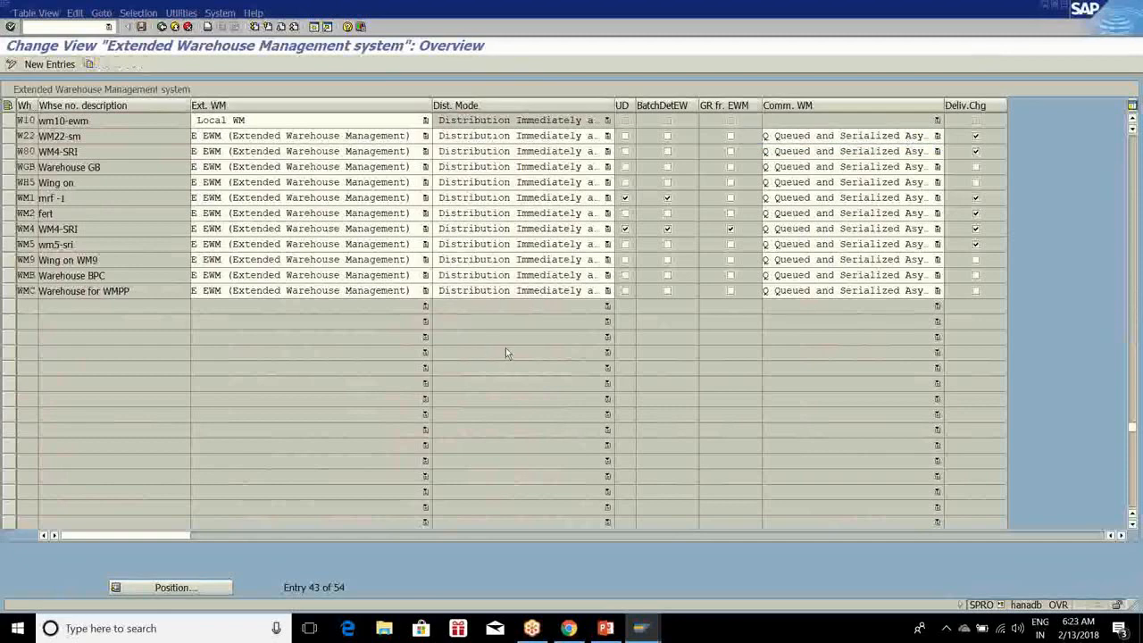
pyautogui.scroll(1, 505, 352)
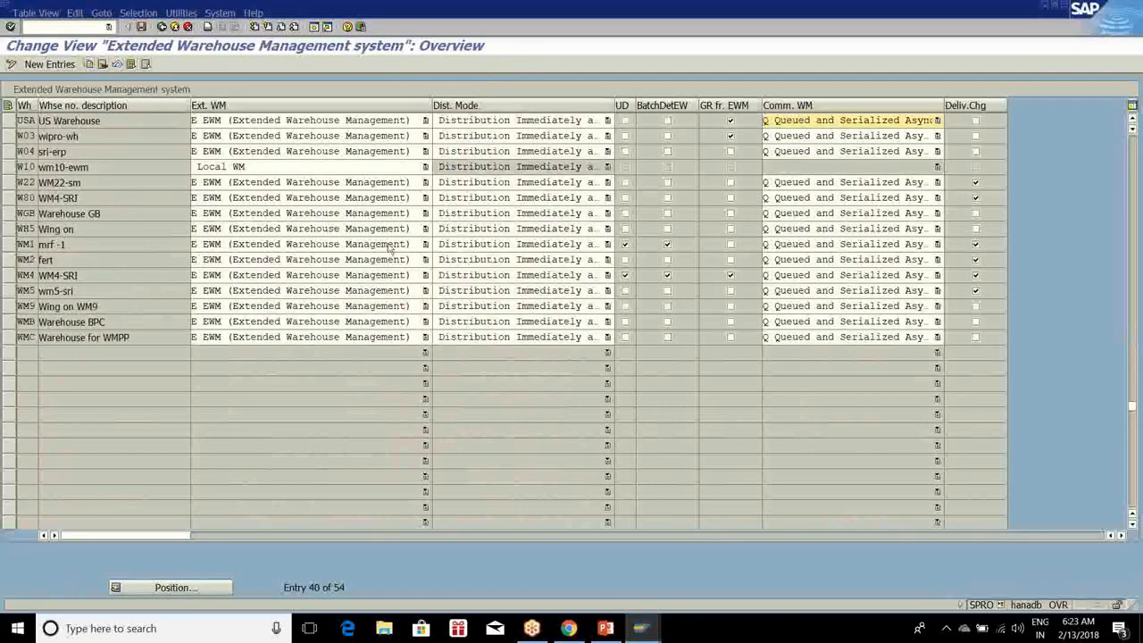
# Try E EWM (Extended Warehouse Management) as the external WM of warehouse W10 and set it back to Local WM
pyautogui.click(425, 168)
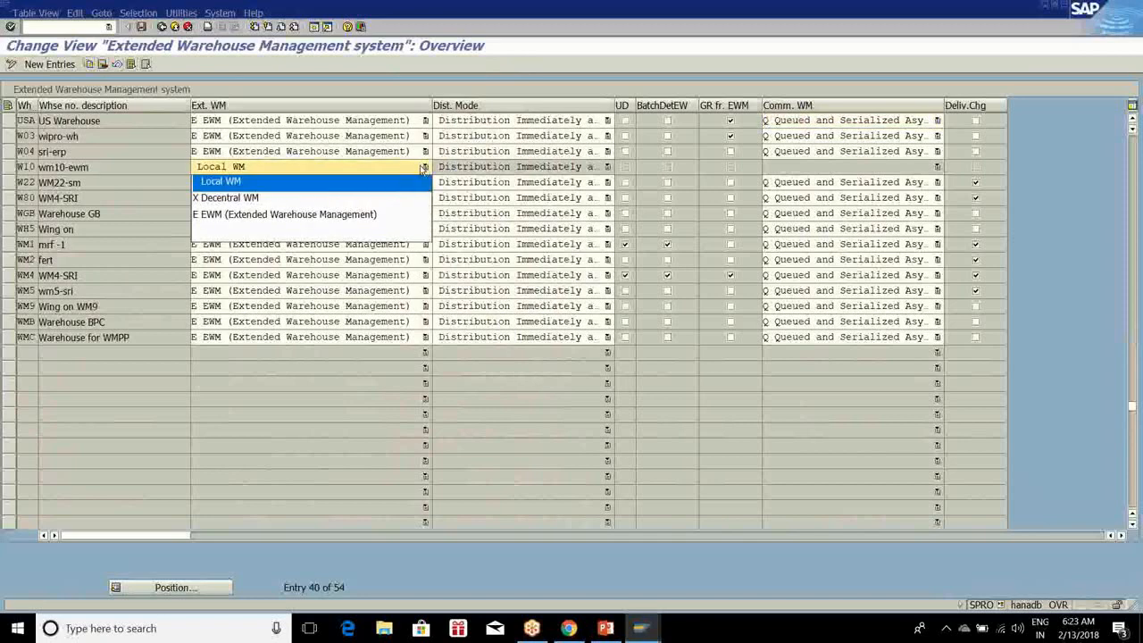
pyautogui.click(396, 215)
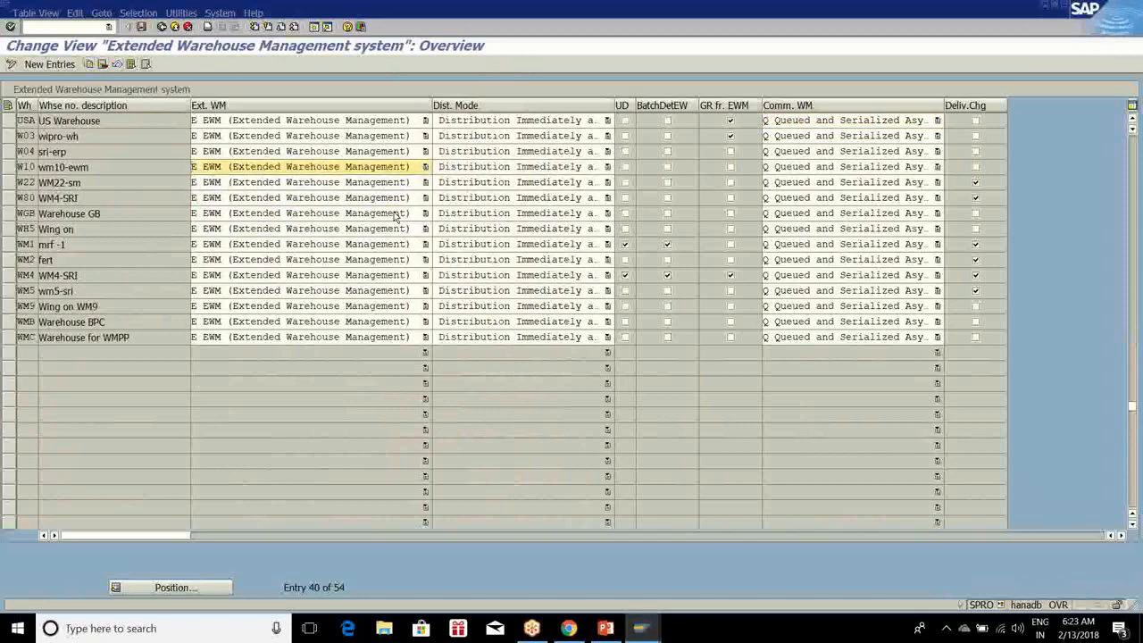
pyautogui.click(426, 168)
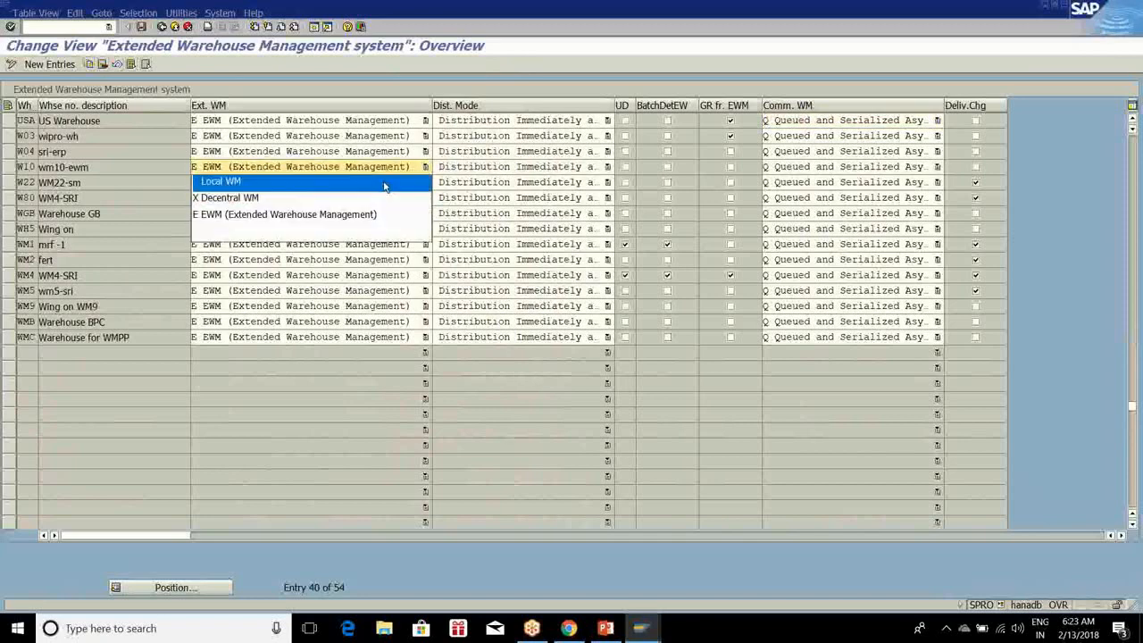
pyautogui.click(386, 181)
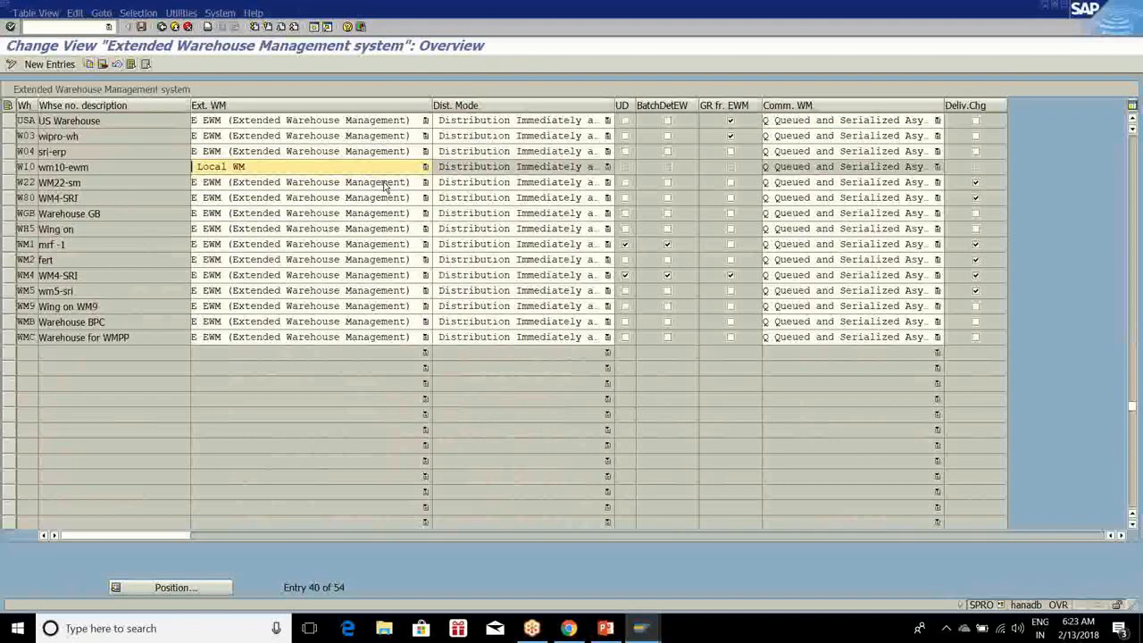
# Open a new Notepad file and note the heading org, plant wm10 and sto 1030/1040/p/1050
pyautogui.click(98, 627)
pyautogui.write('note')
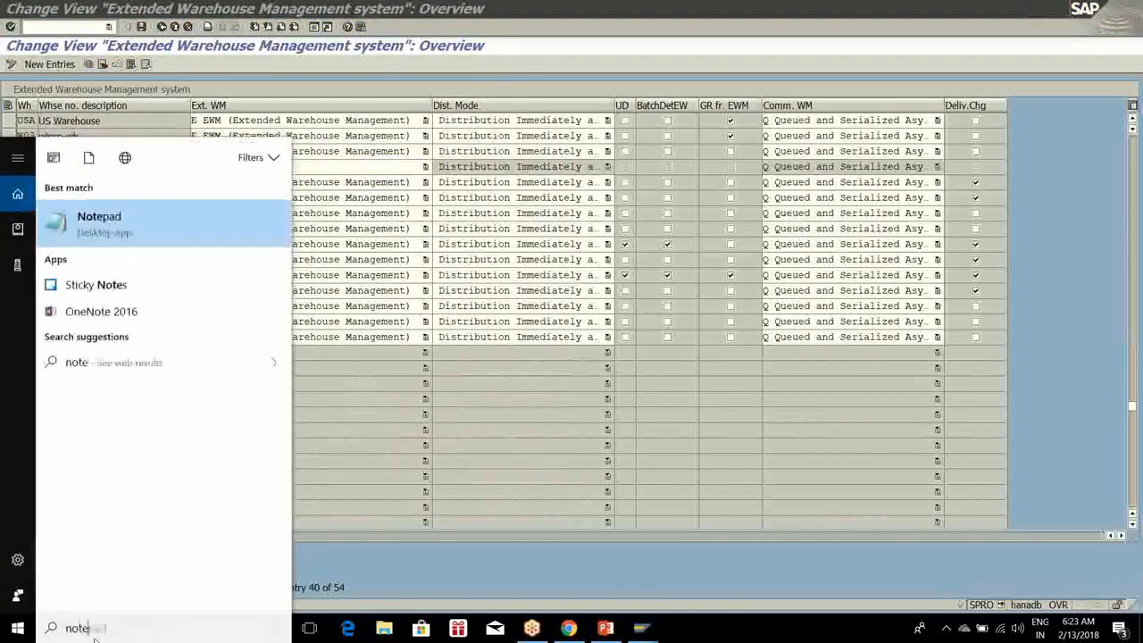
pyautogui.click(85, 218)
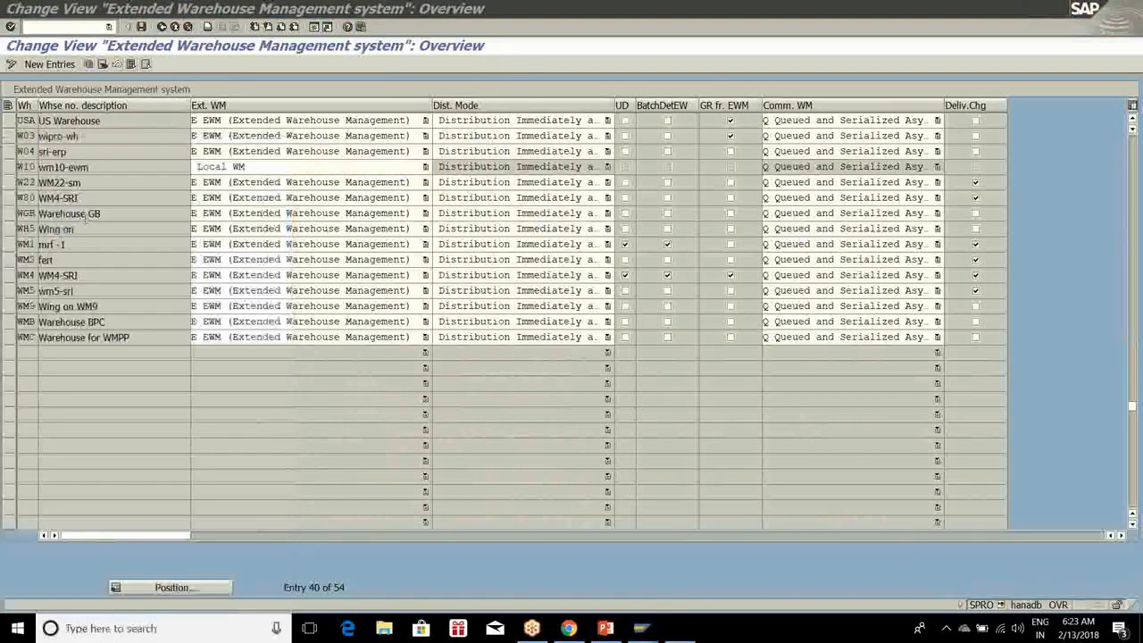
pyautogui.write('org')
pyautogui.press('Return')
pyautogui.press('Return')
pyautogui.write('pl')
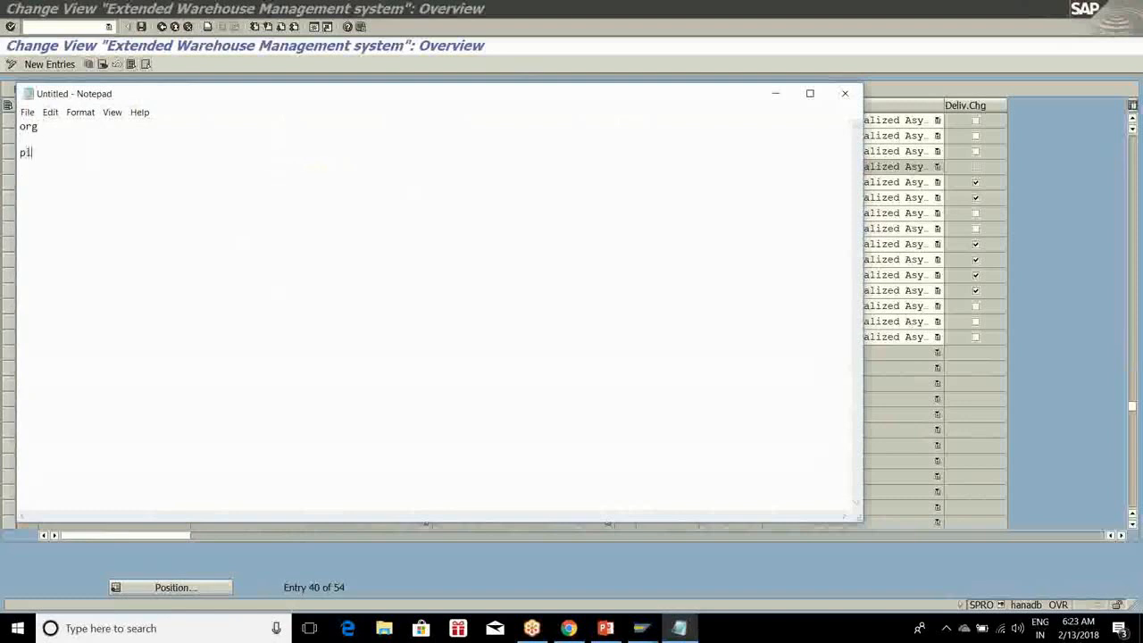
pyautogui.write('ant -- wm10')
pyautogui.press('Return')
pyautogui.write('sto   ---')
pyautogui.write('1030/1')
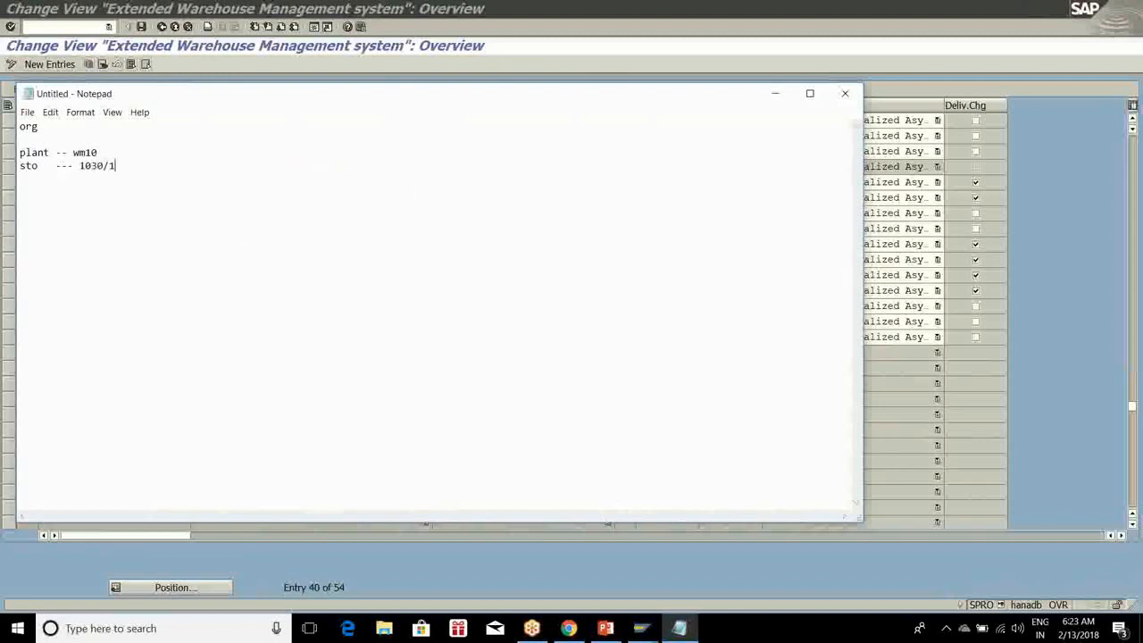
pyautogui.write('040/p/1050')
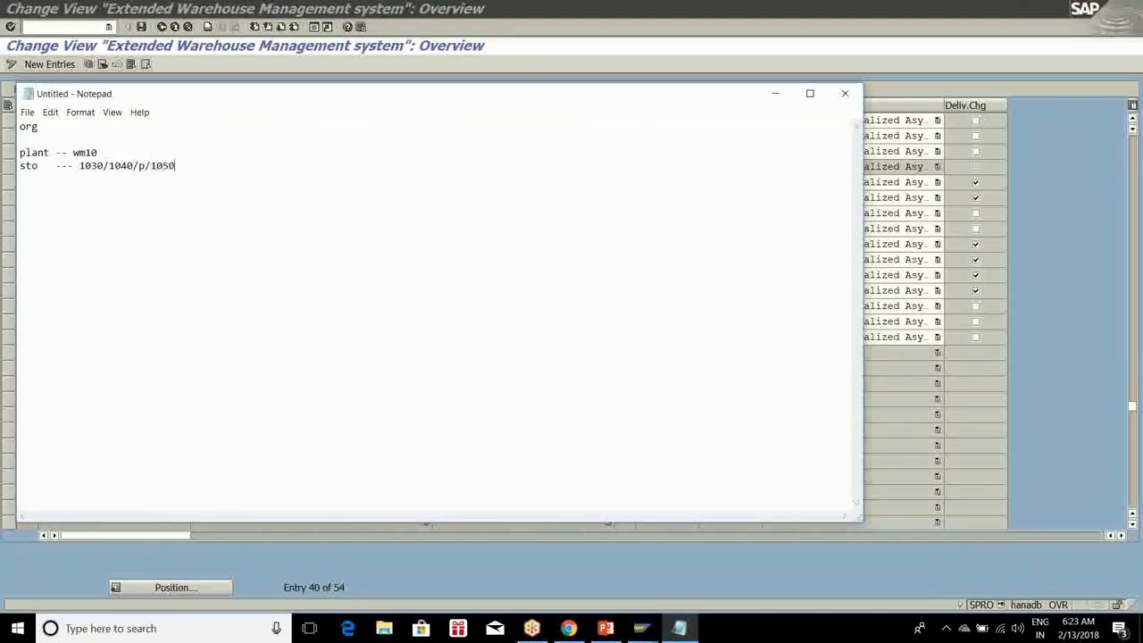
# Add the line "erp wh --- w10" to the notes and "com -- wm02" above the plant line
pyautogui.press('Return')
pyautogui.write('erp w')
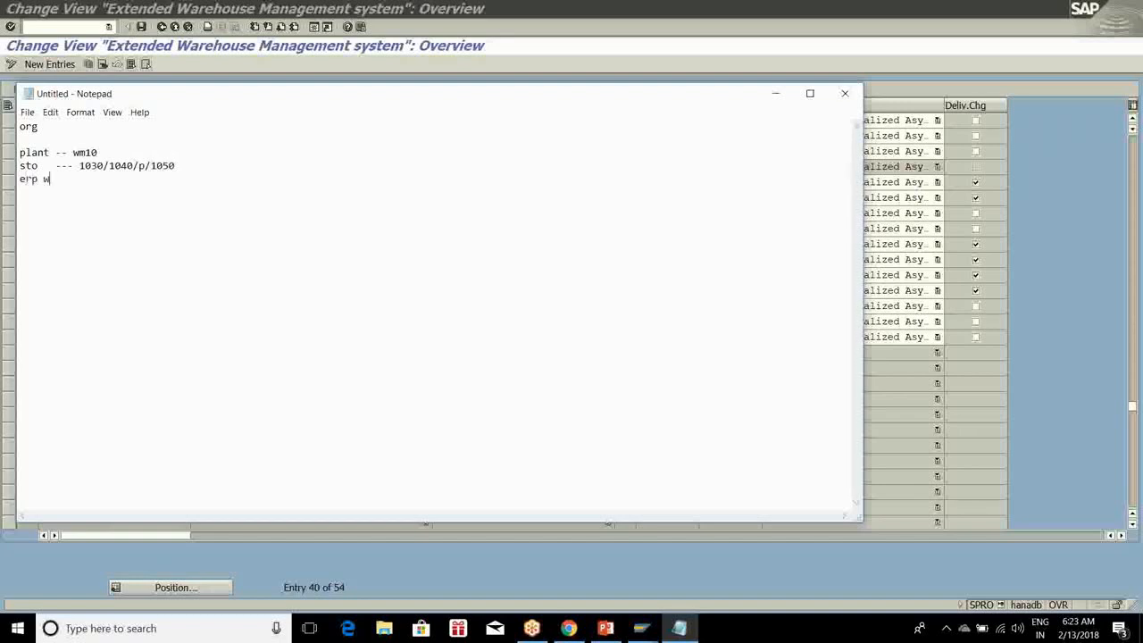
pyautogui.write('h --- w10')
pyautogui.click(51, 135)
pyautogui.write('com   -- wm0')
pyautogui.press('BackSpace')
pyautogui.write('2')
# Add the line "shp --- sh10" directly below the erp wh line of the notes
pyautogui.click(113, 185)
pyautogui.press('Return')
pyautogui.press('Return')
pyautogui.write('ass')
pyautogui.press('BackSpace')
pyautogui.press('BackSpace')
pyautogui.press('BackSpace')
pyautogui.press('BackSpace')
pyautogui.write('shp    --- sh10 ')
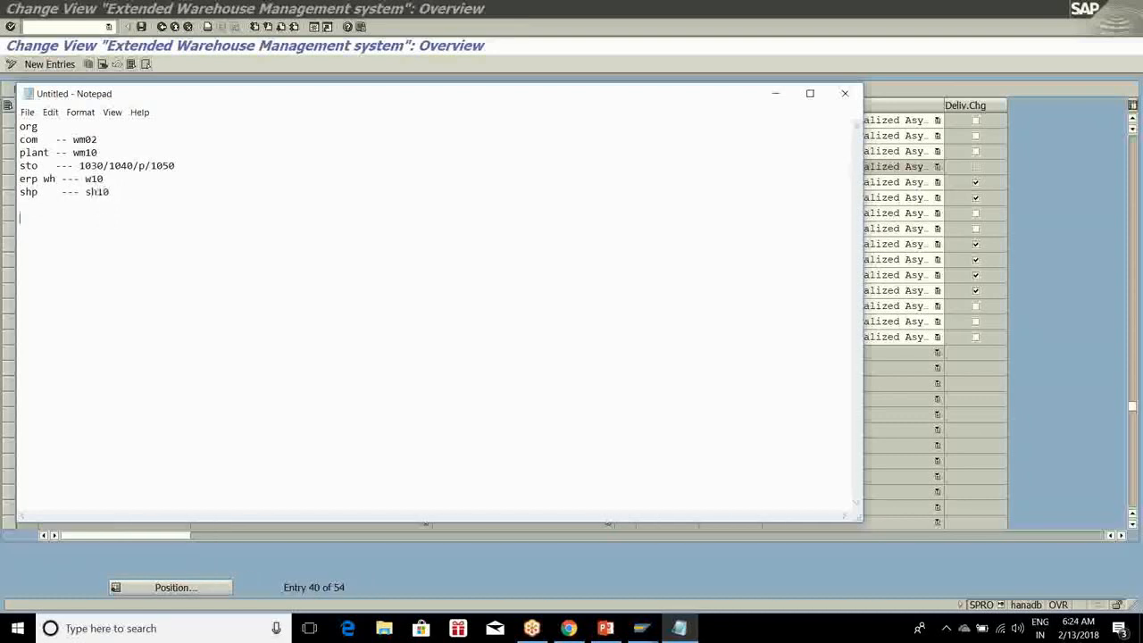
# Add the heading assi and the line "porg --- wm10" to the notes, and return to the SAP overview
pyautogui.write('assi')
pyautogui.press('Return')
pyautogui.press('Return')
pyautogui.press('Return')
pyautogui.write('p')
pyautogui.write('ore')
pyautogui.press('BackSpace')
pyautogui.press('BackSpace')
pyautogui.write('rg   --- wm10')
pyautogui.press('Return')
pyautogui.moveTo(364, 107); pyautogui.dragTo(646, 95)
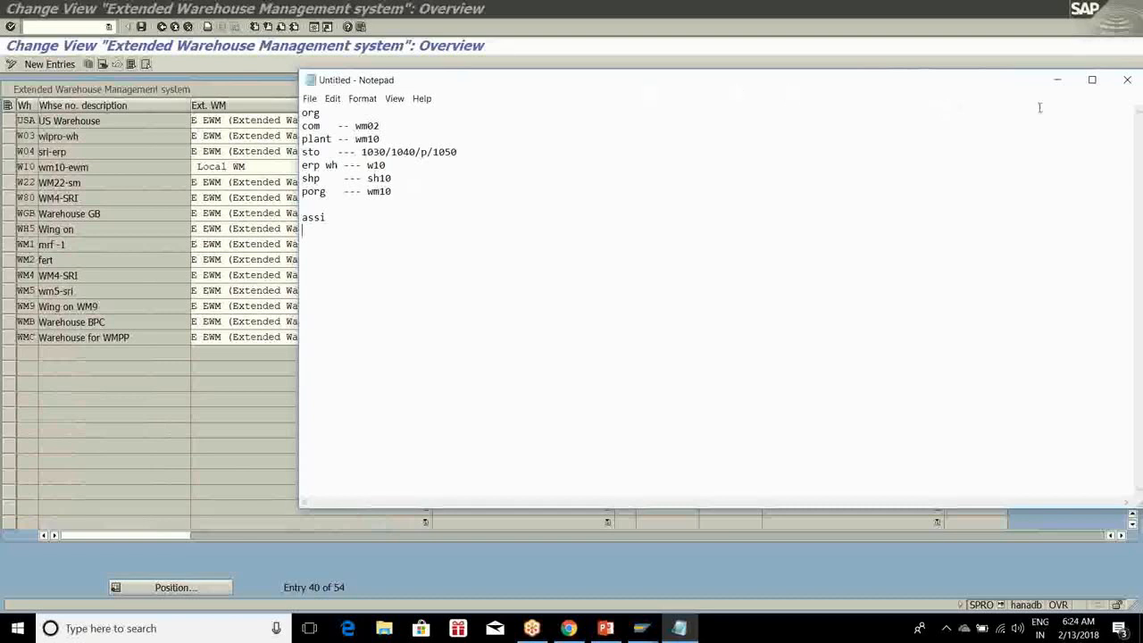
pyautogui.click(1063, 82)
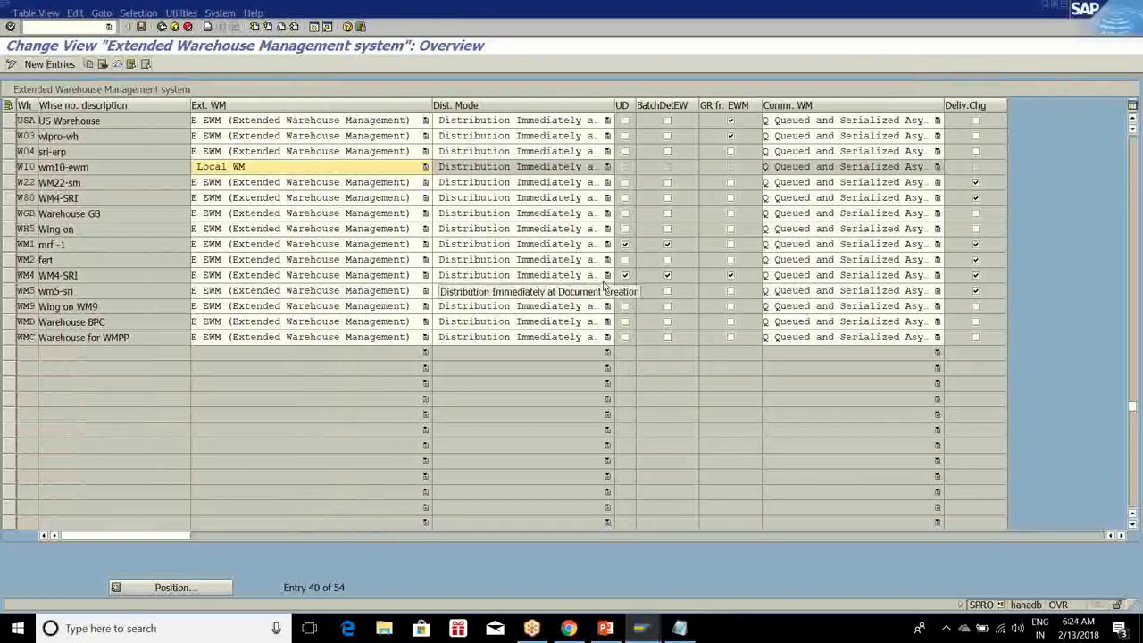
# Select the W10 row and set its external WM to E EWM (Extended Warehouse Management)
pyautogui.click(9, 169)
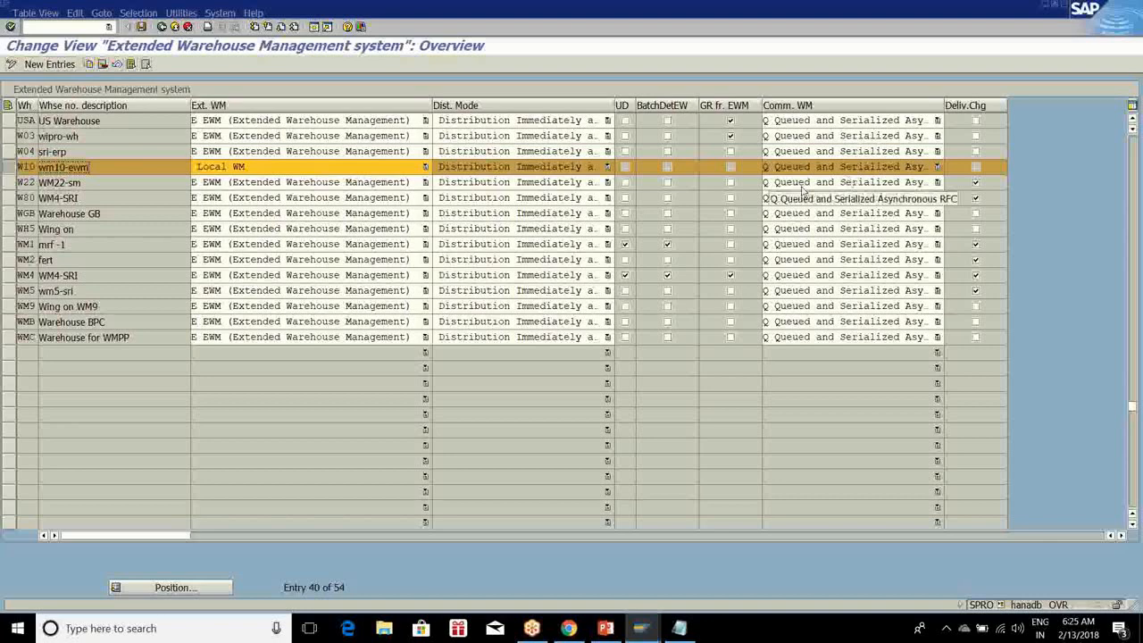
pyautogui.click(426, 168)
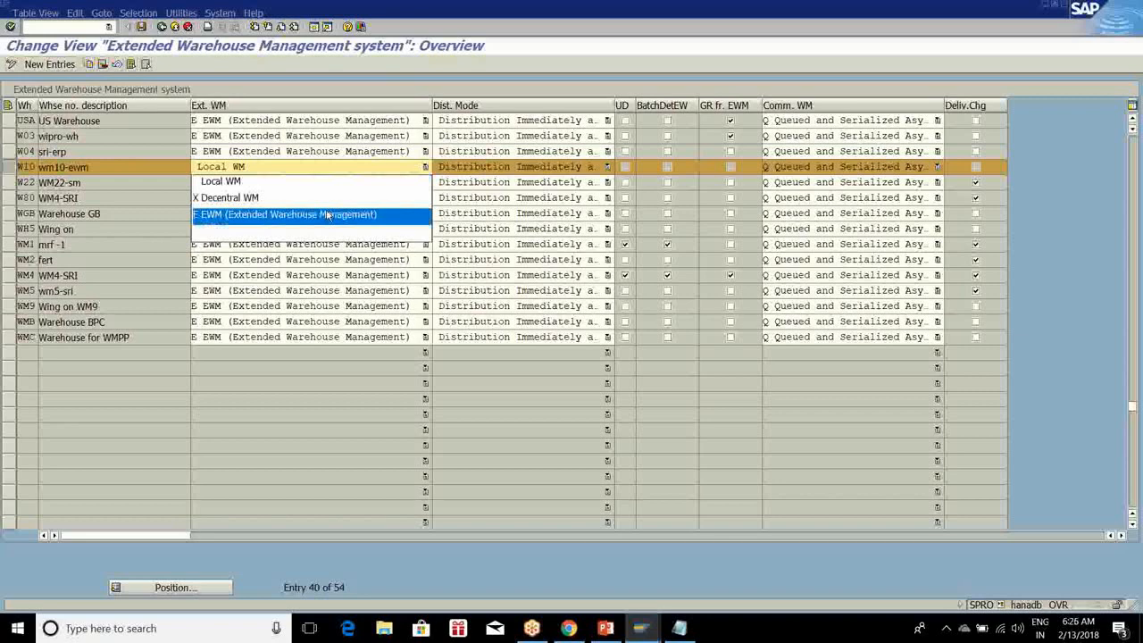
pyautogui.click(328, 215)
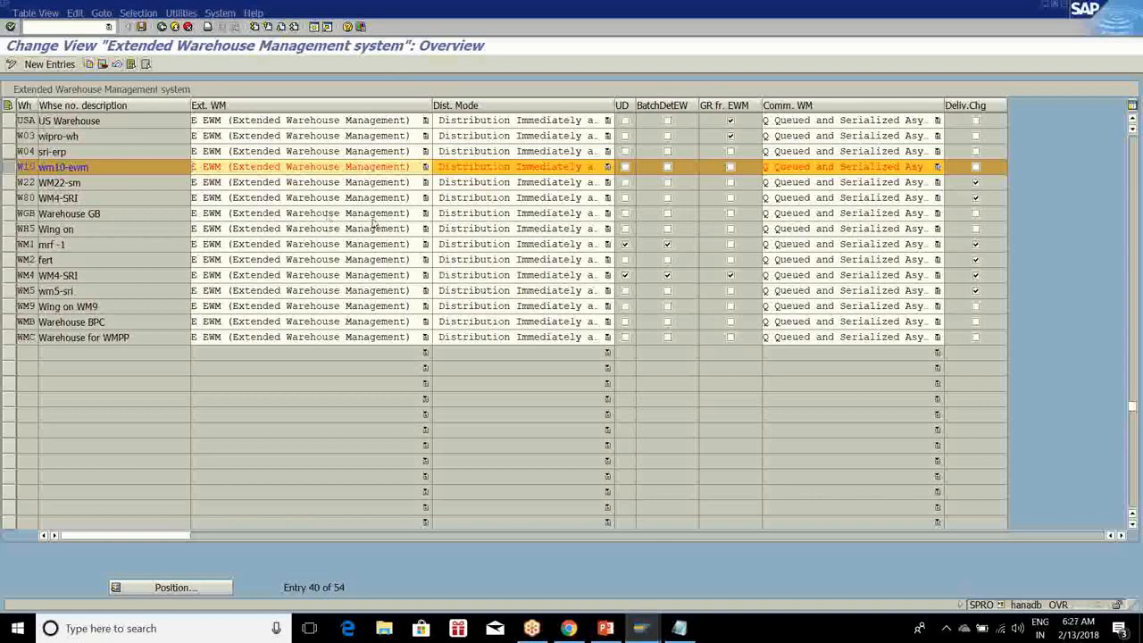
# Examine the available distribution mode and communication WM options for warehouse W10
pyautogui.click(608, 167)
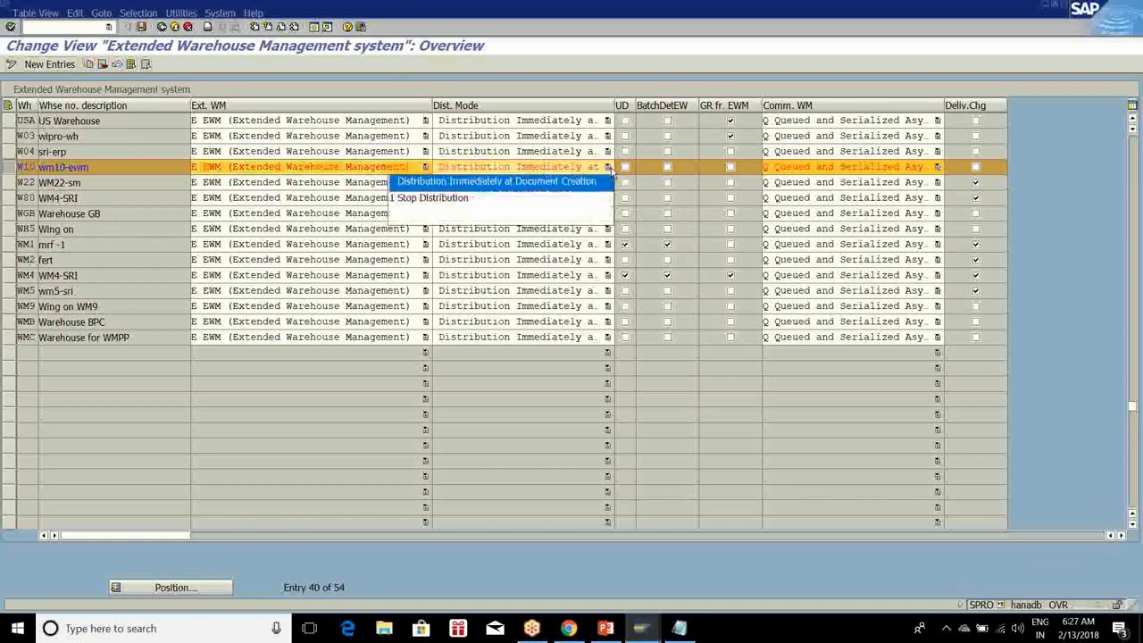
pyautogui.click(609, 169)
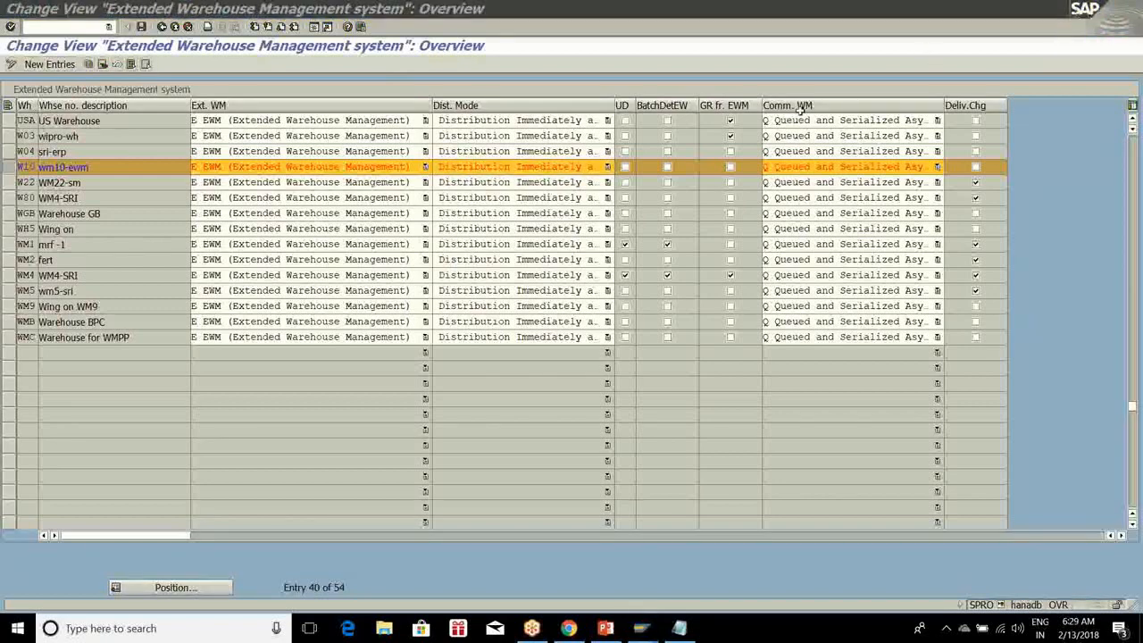
pyautogui.click(937, 169)
pyautogui.click(938, 168)
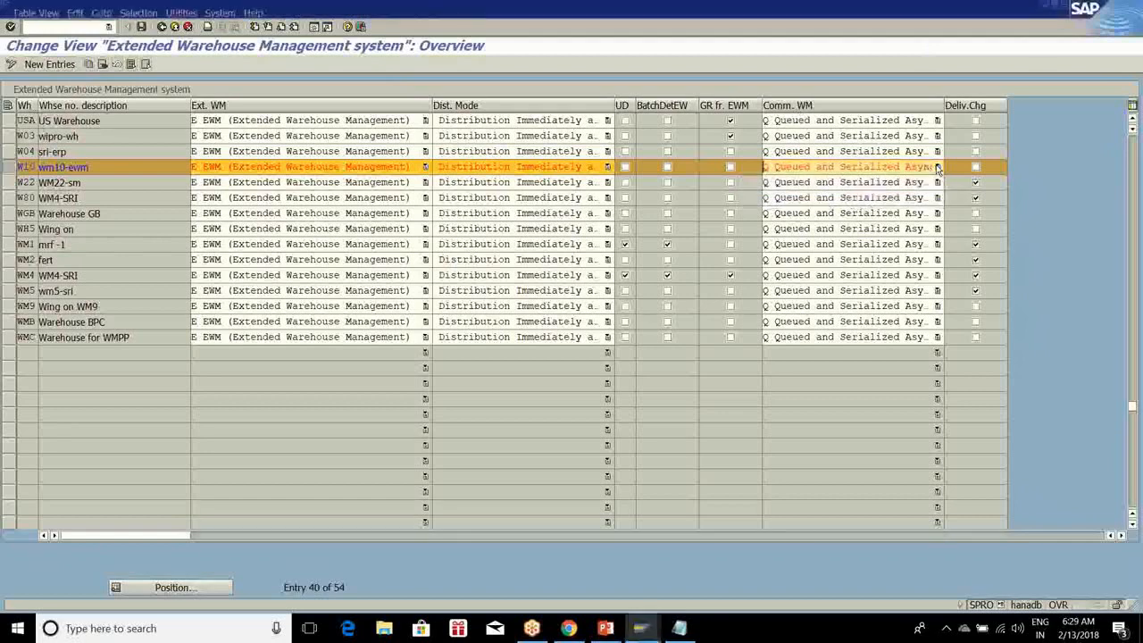
pyautogui.click(938, 168)
pyautogui.click(937, 168)
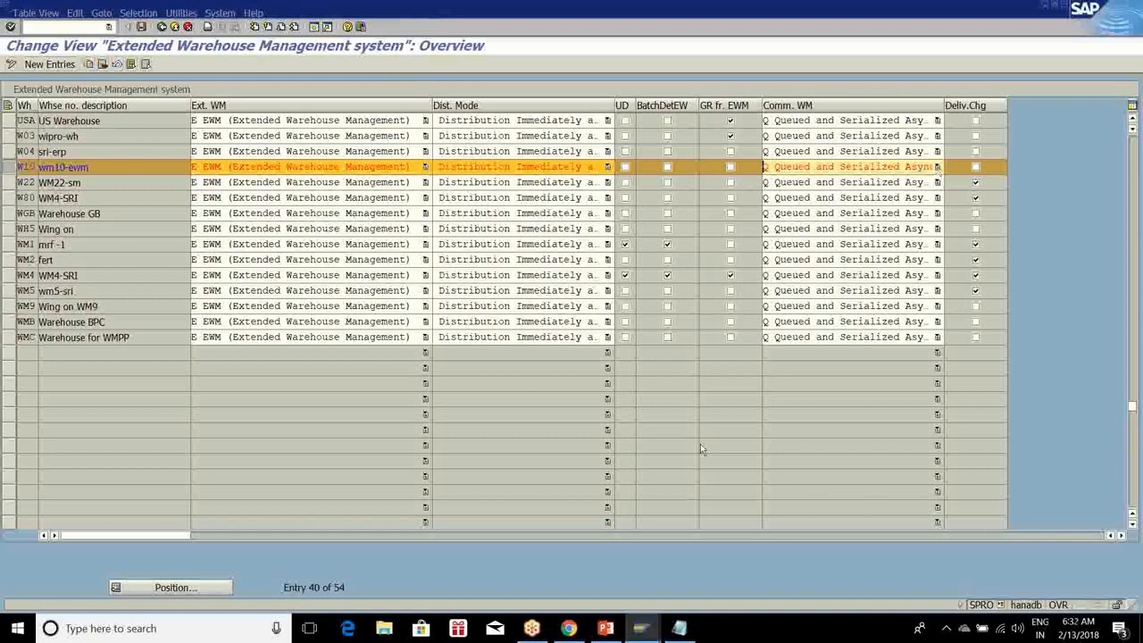
# Add the lines srfc, arfc, trfc and qrfc to the notes below the assi heading
pyautogui.click(637, 629)
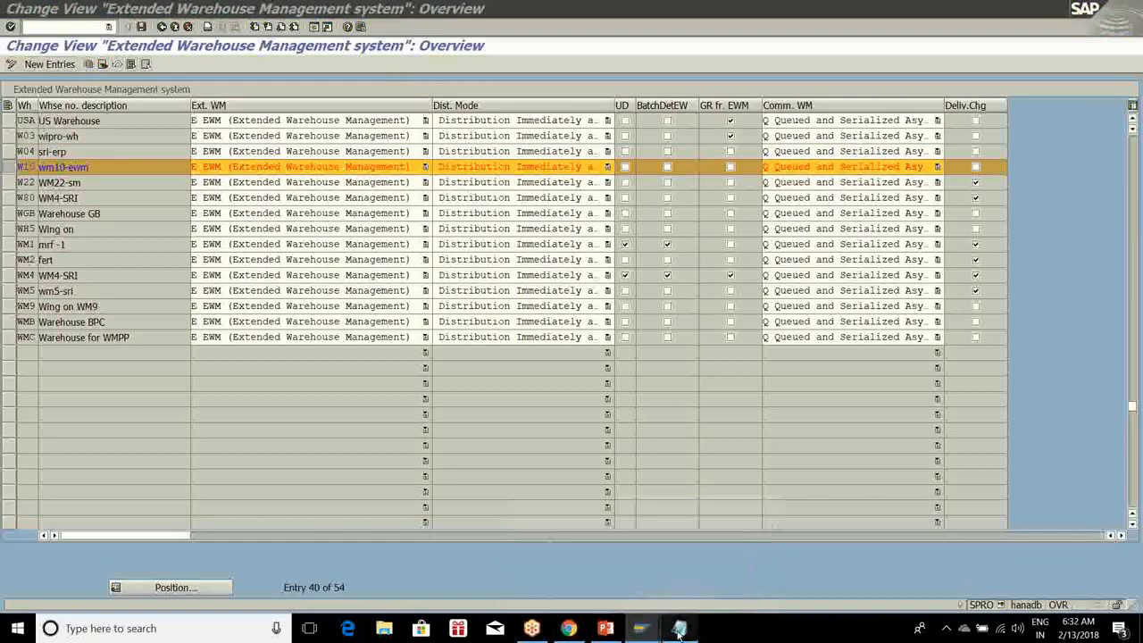
pyautogui.click(679, 630)
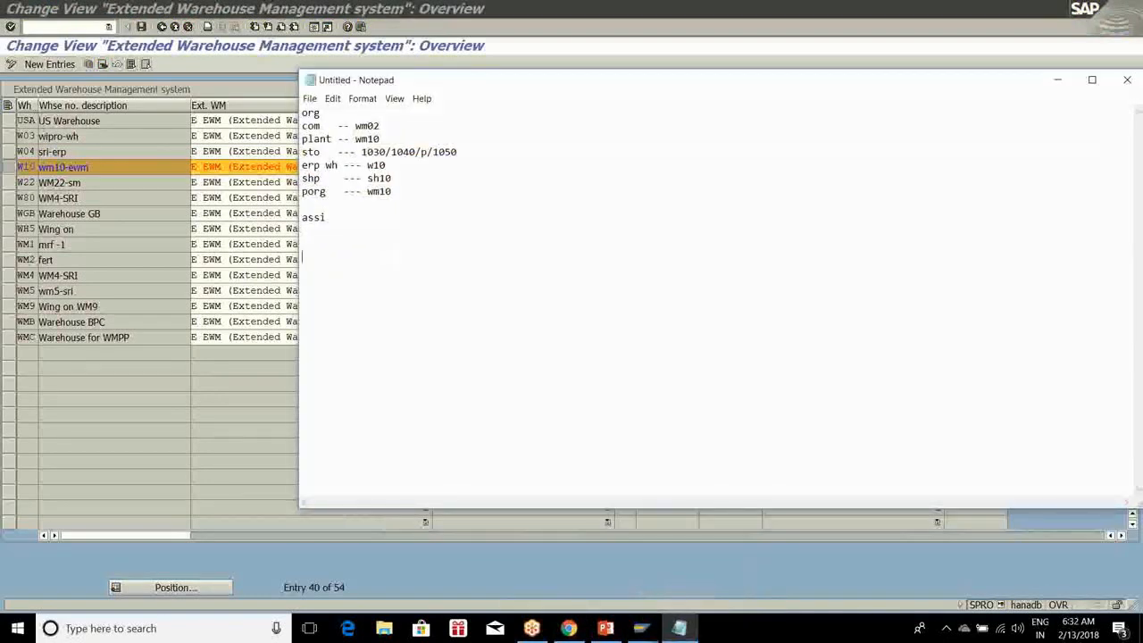
pyautogui.write('srfc')
pyautogui.press('Return')
pyautogui.write('arfc')
pyautogui.press('Return')
pyautogui.write('trfc')
pyautogui.press('Return')
pyautogui.write('qrfc')
# Append "----" to the qrfc line of the notes and return to the SAP warehouse overview
pyautogui.click(331, 258)
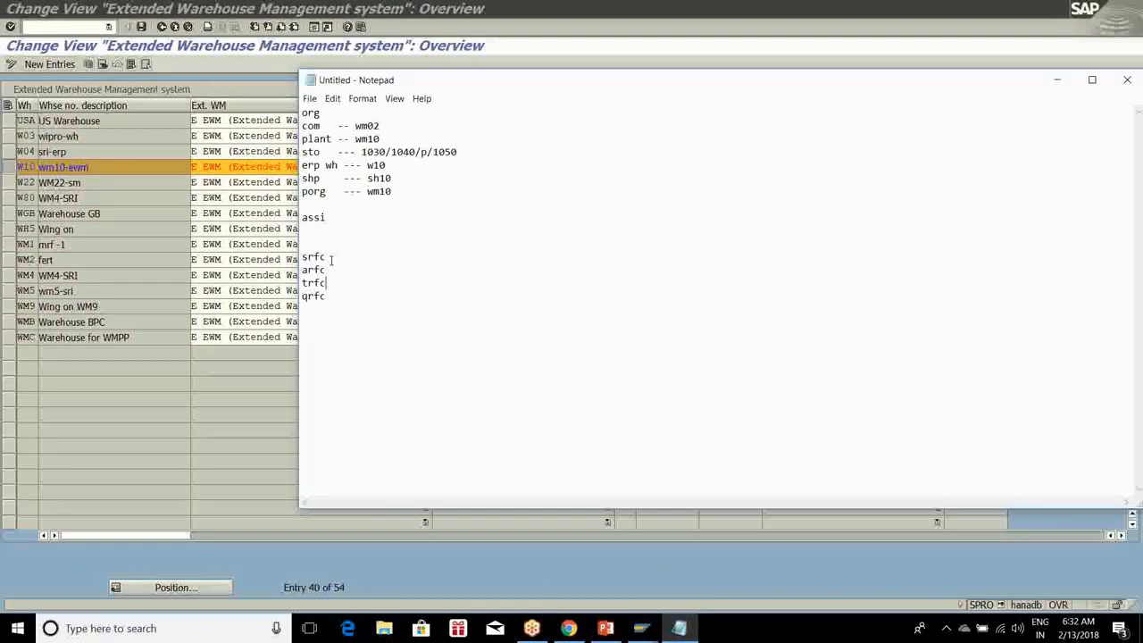
pyautogui.press('Down')
pyautogui.write('----')
pyautogui.moveTo(302, 297); pyautogui.dragTo(371, 301)
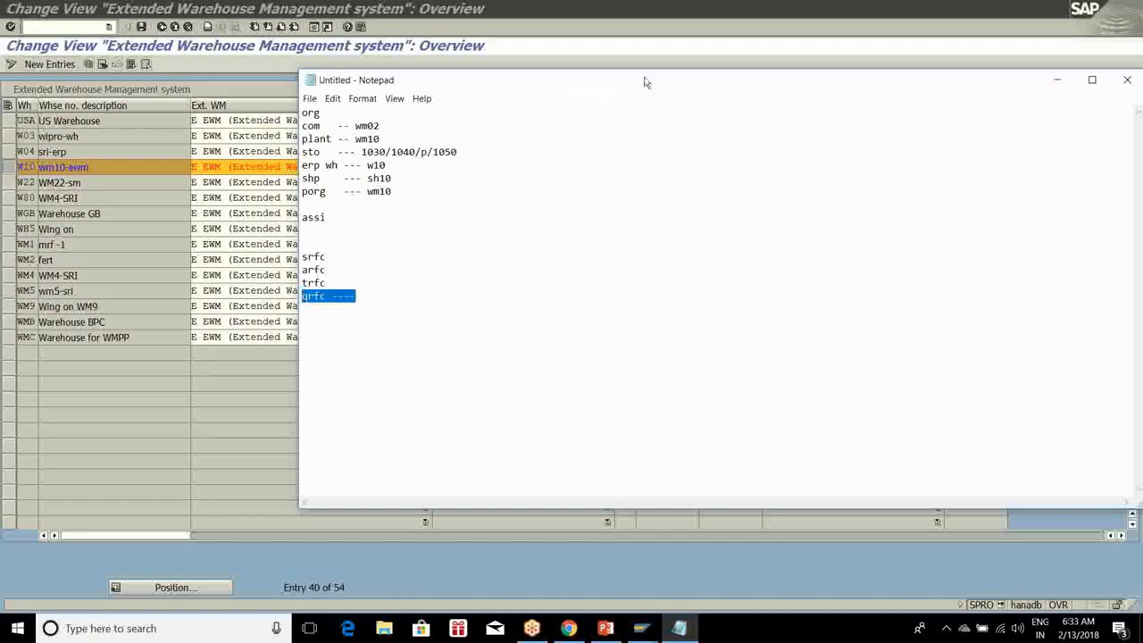
pyautogui.moveTo(645, 82); pyautogui.dragTo(413, 69)
pyautogui.click(822, 74)
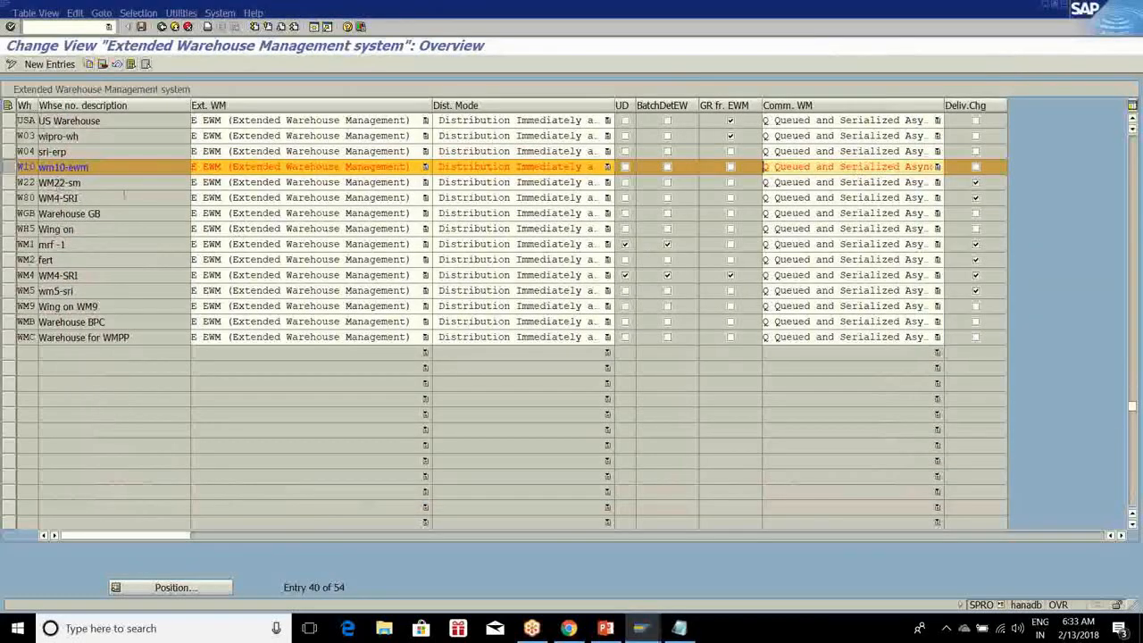
# Examine the external WM, distribution mode and communication WM options for warehouse W10
pyautogui.click(426, 168)
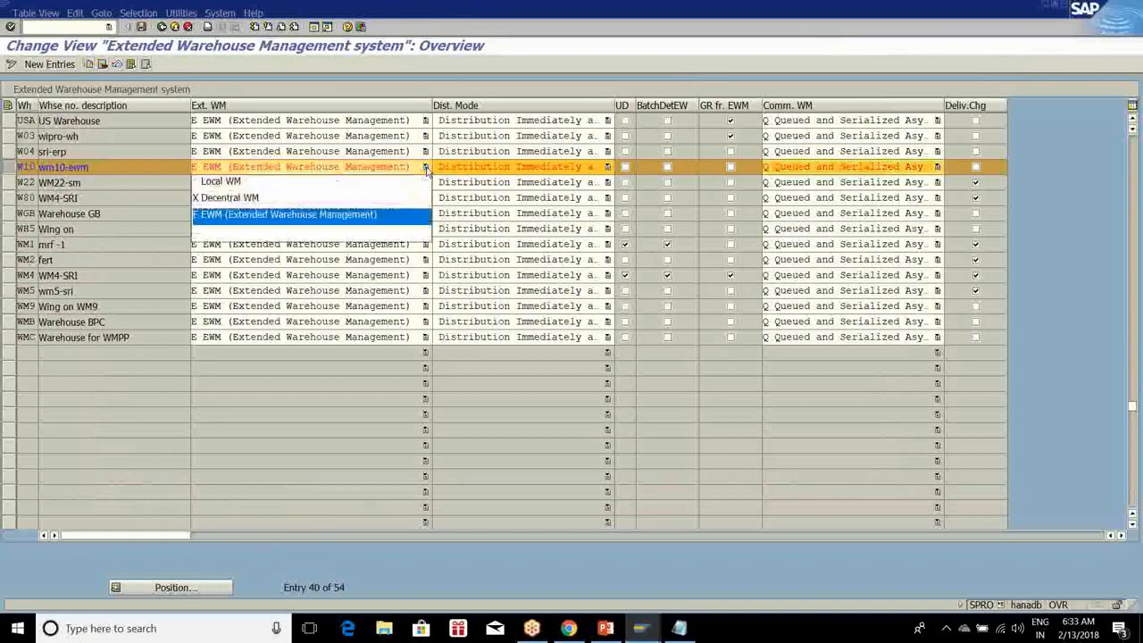
pyautogui.click(426, 169)
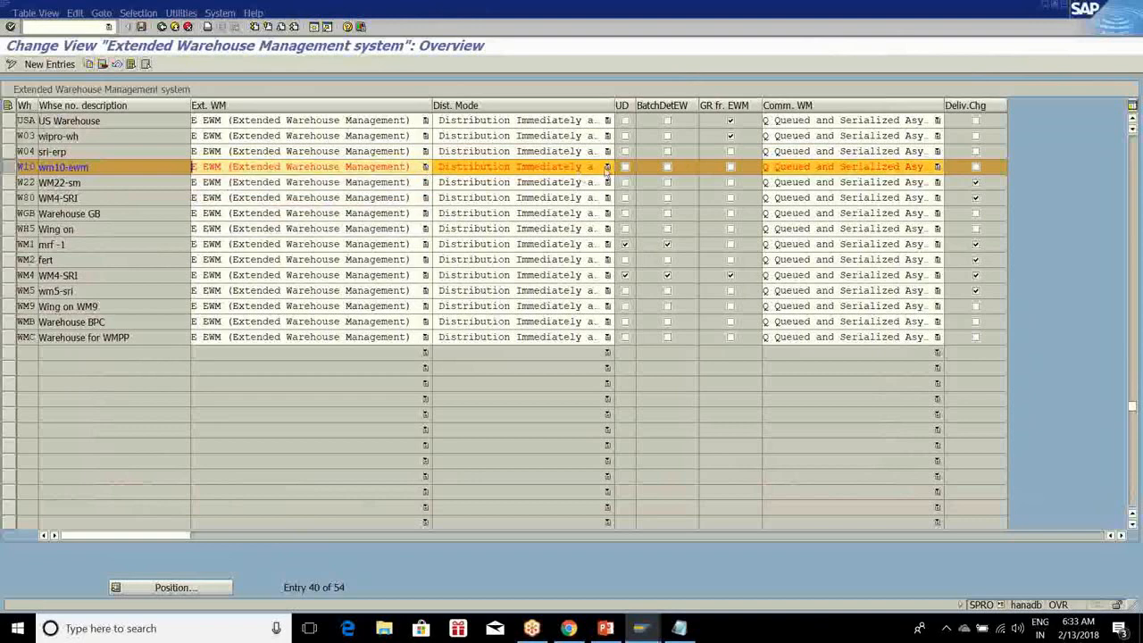
pyautogui.click(607, 167)
pyautogui.click(607, 168)
pyautogui.click(936, 168)
pyautogui.click(936, 169)
pyautogui.click(936, 169)
pyautogui.click(937, 169)
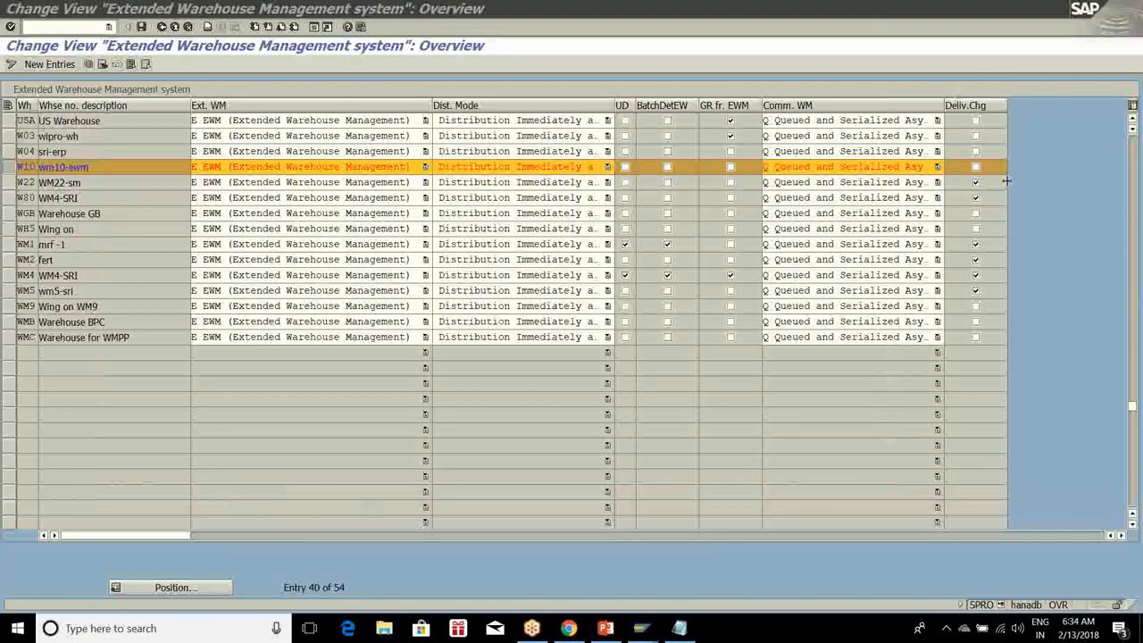
# Try to enable Deliv.Chg for warehouse W10, and decline the detailed error description
pyautogui.click(978, 169)
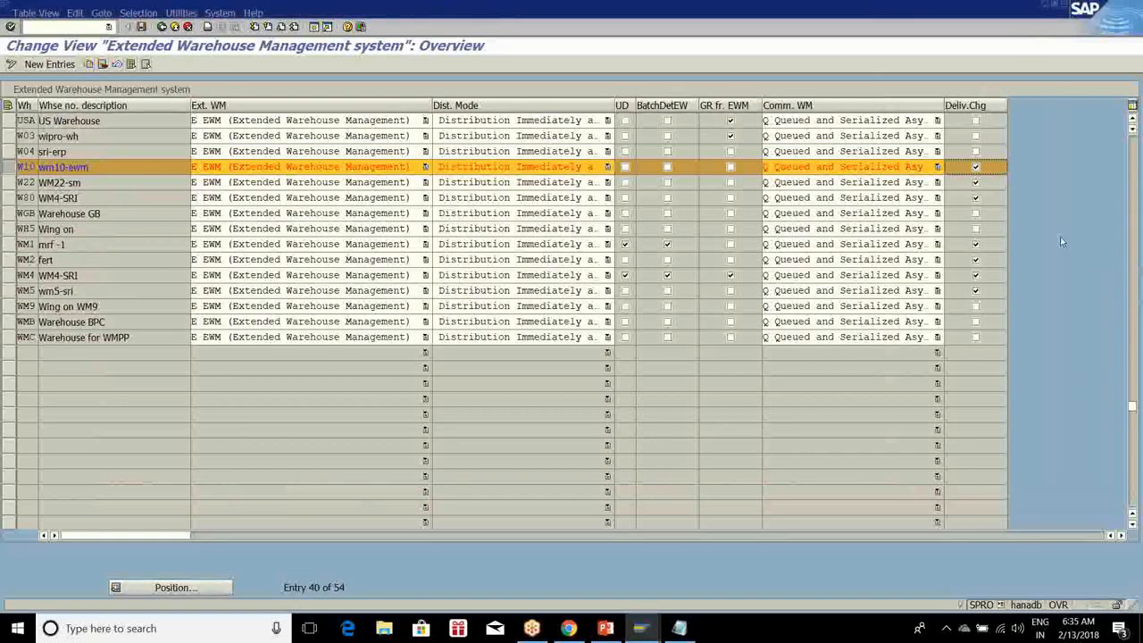
pyautogui.hotkey('shift', 'Tab')
pyautogui.press('Tab')
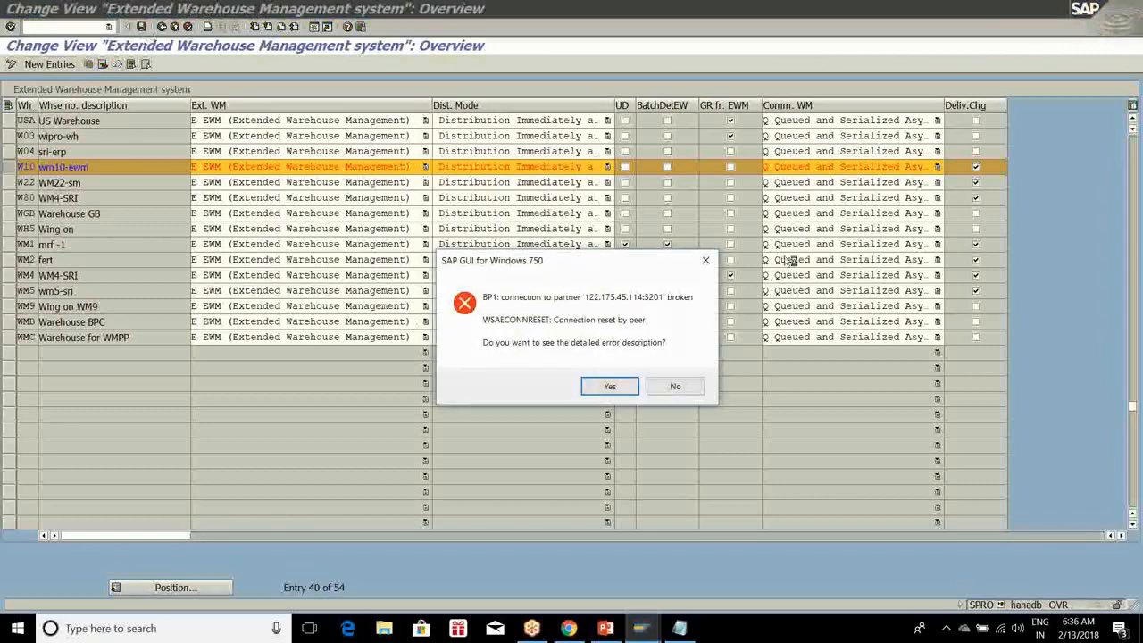
pyautogui.click(674, 387)
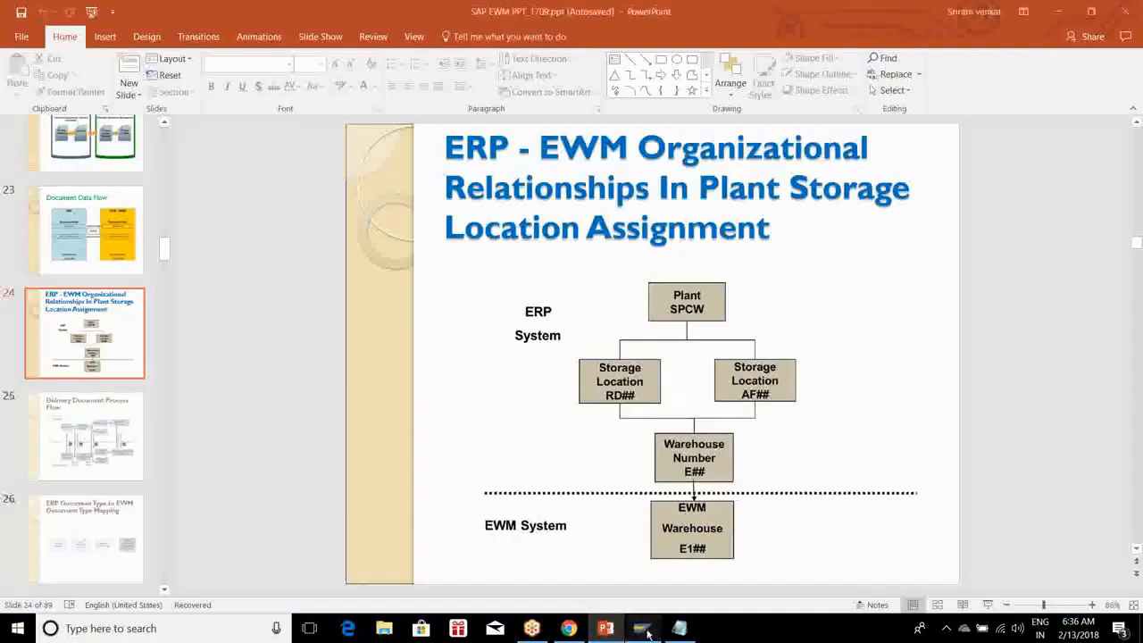
# Reconnect to the SAP server, log on to client 400 with the existing user name and account password, and confirm the multiple logon
pyautogui.doubleClick(500, 105)
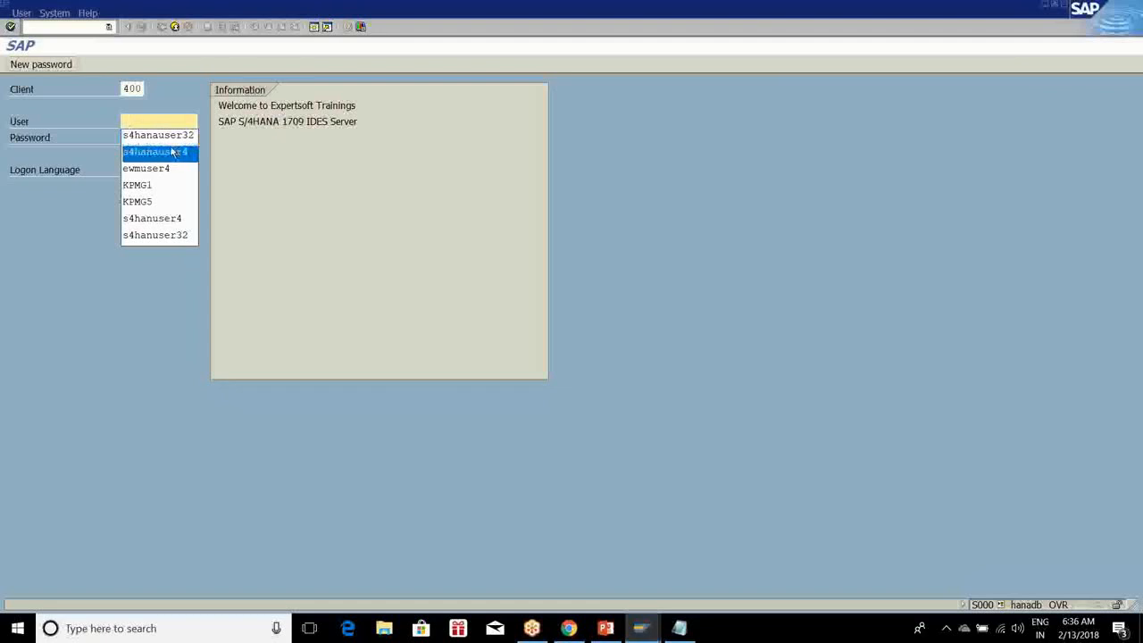
pyautogui.click(157, 135)
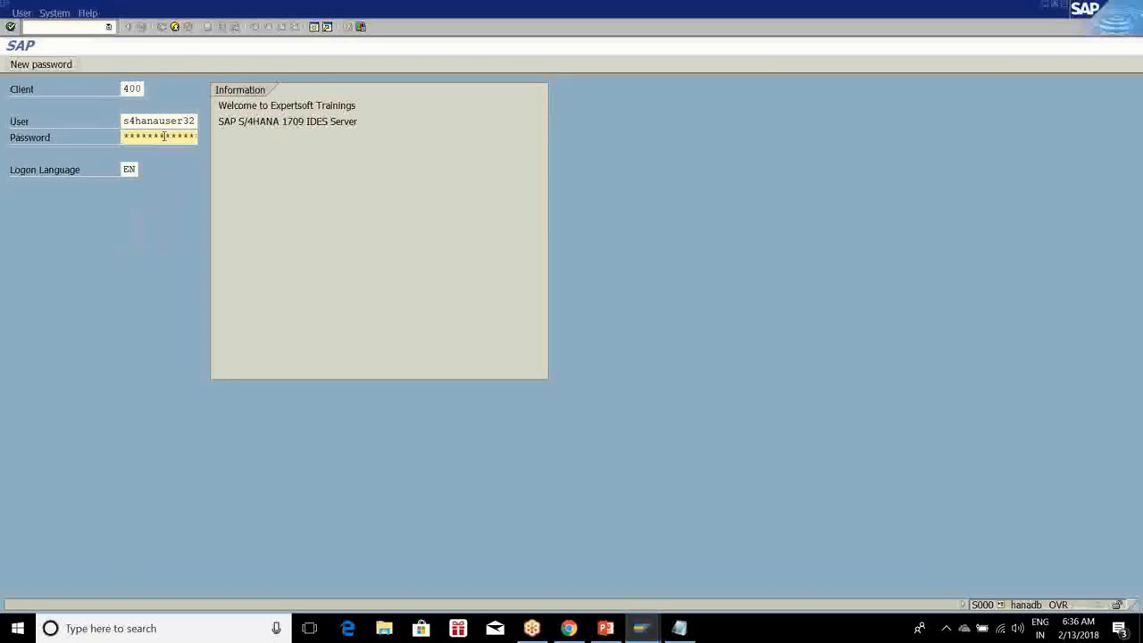
pyautogui.press('Return')
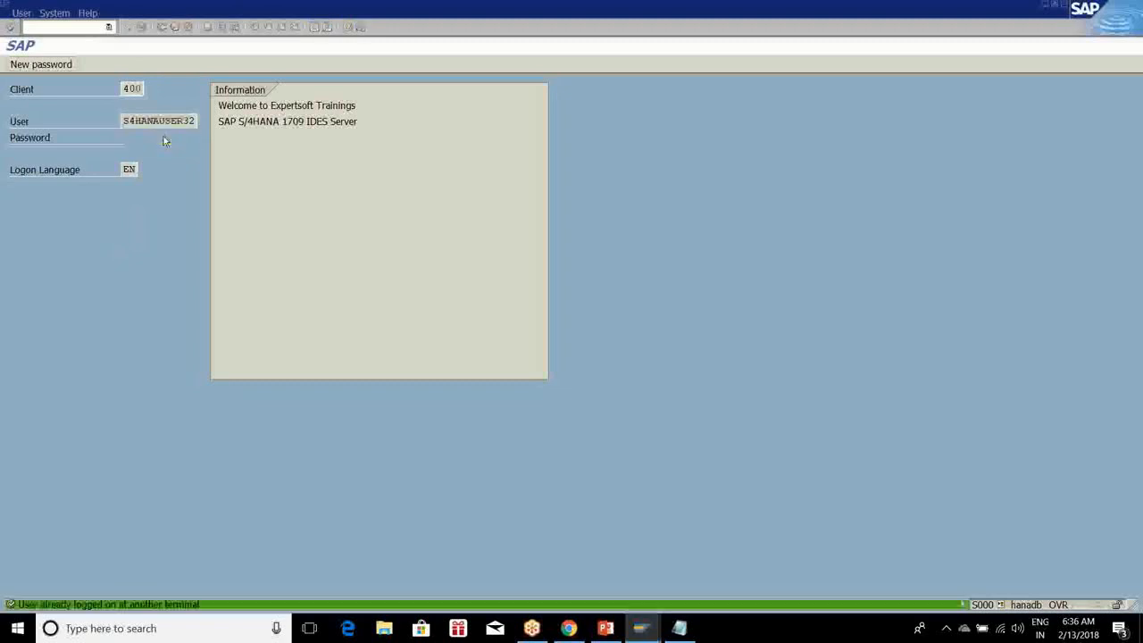
pyautogui.click(66, 381)
pyautogui.click(70, 468)
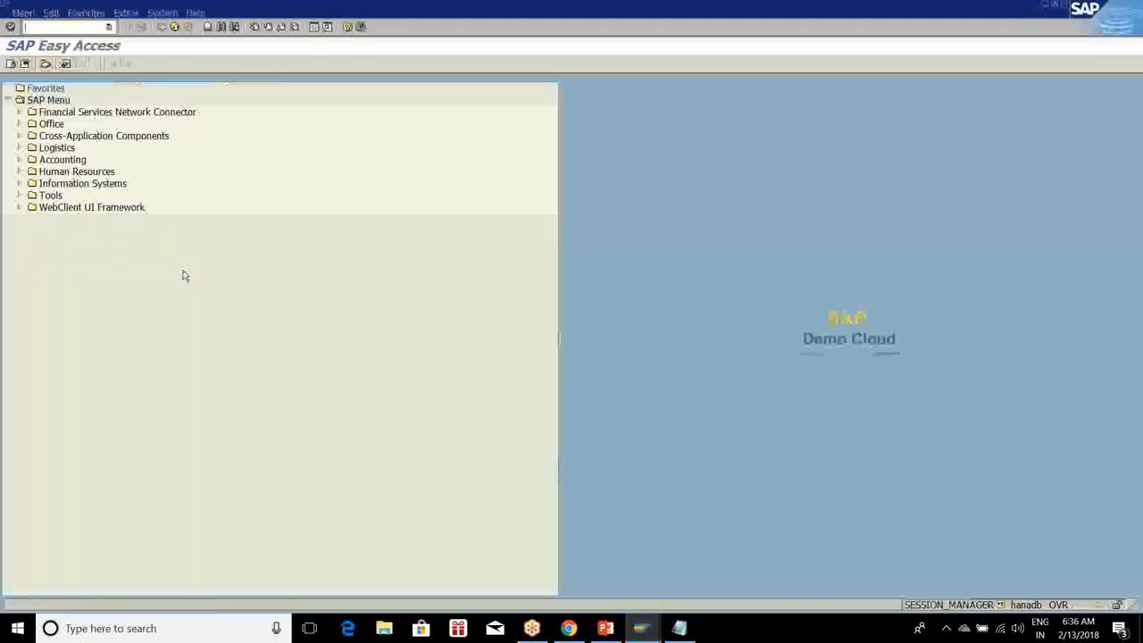
# Switch to PowerPoint and examine the Inbound Process Documents slide and the embedded EWM changes overview on slide 9
pyautogui.click(605, 628)
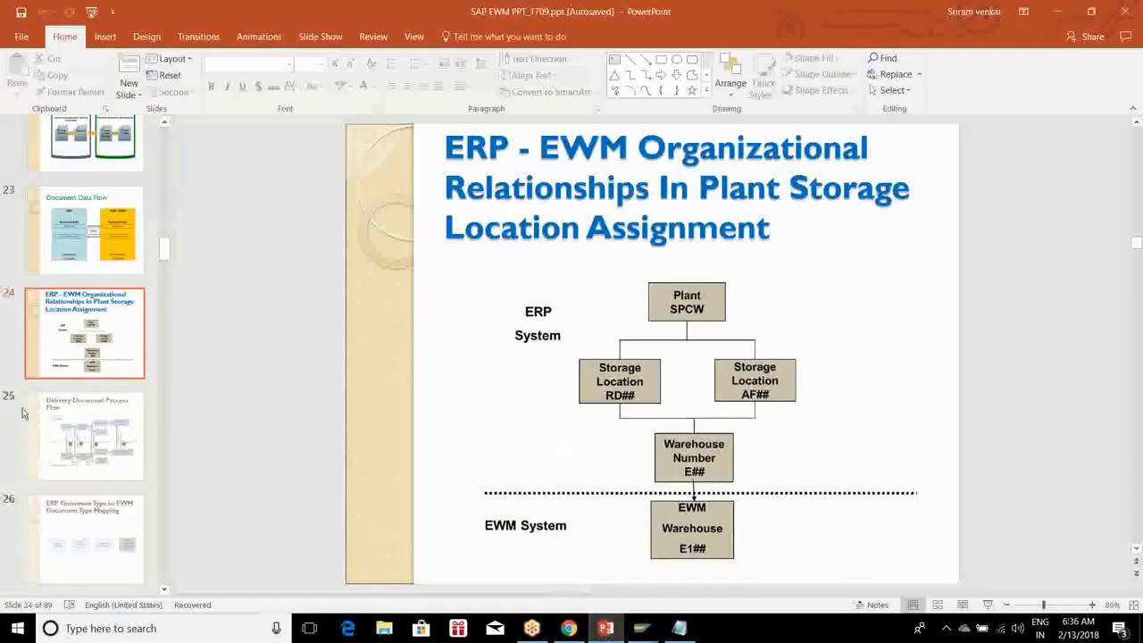
pyautogui.scroll(-10, 24, 412)
pyautogui.scroll(-2, 115, 379)
pyautogui.scroll(15, 114, 380)
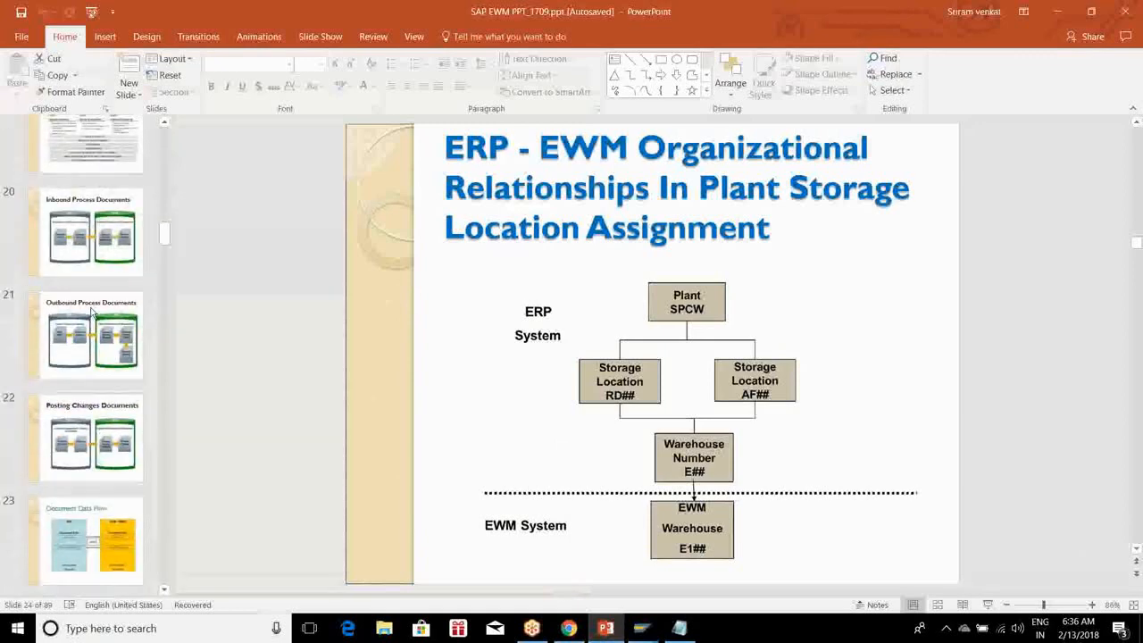
pyautogui.scroll(2, 89, 339)
pyautogui.click(85, 388)
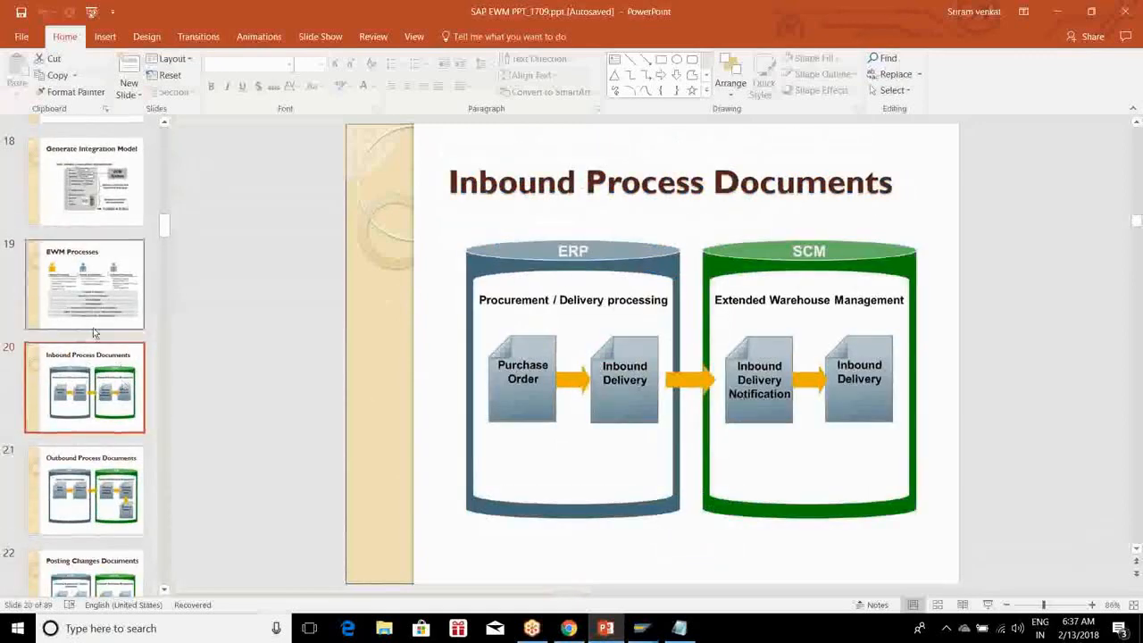
pyautogui.scroll(10, 94, 333)
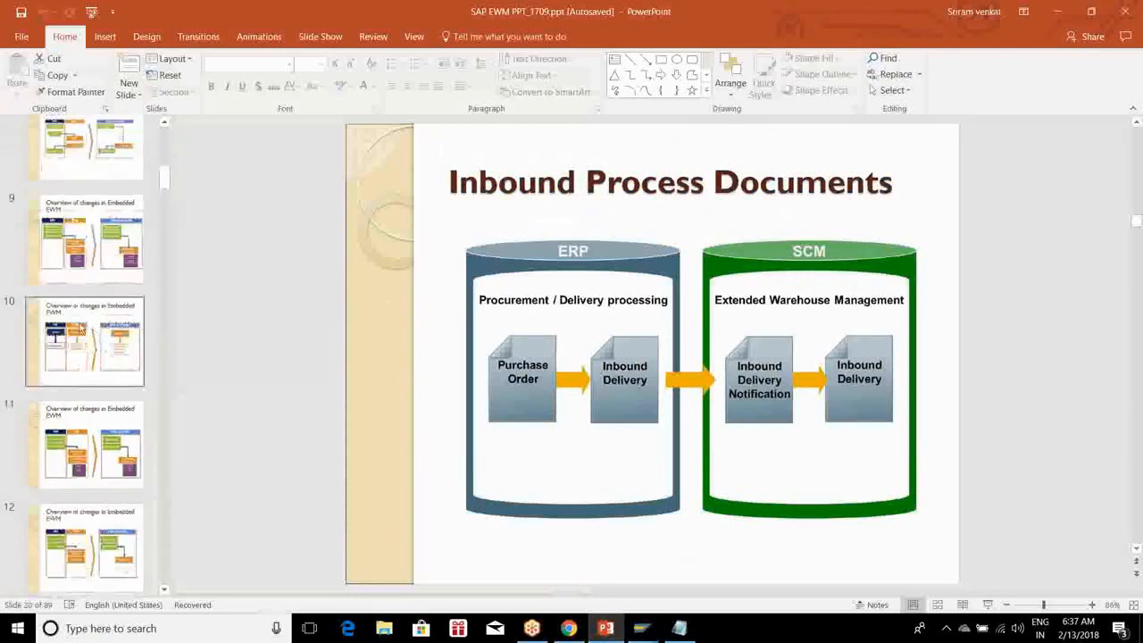
pyautogui.click(71, 261)
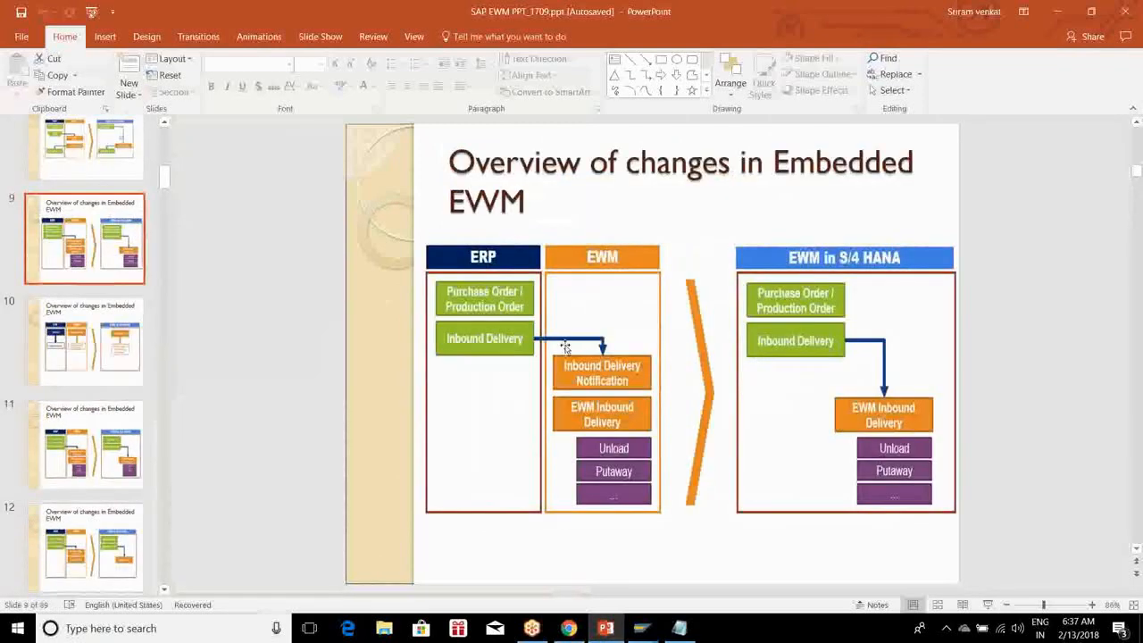
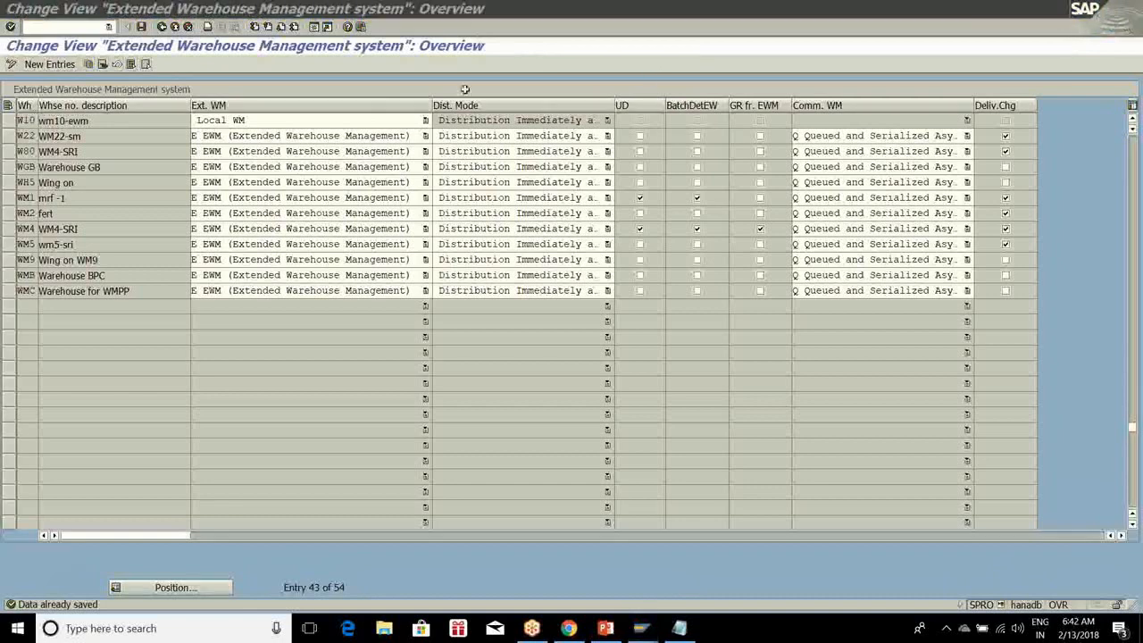
# Set warehouse W10's external WM to E EWM (Extended Warehouse Management) with Q Queued and Serialized communication
pyautogui.click(426, 121)
pyautogui.click(384, 167)
pyautogui.click(965, 122)
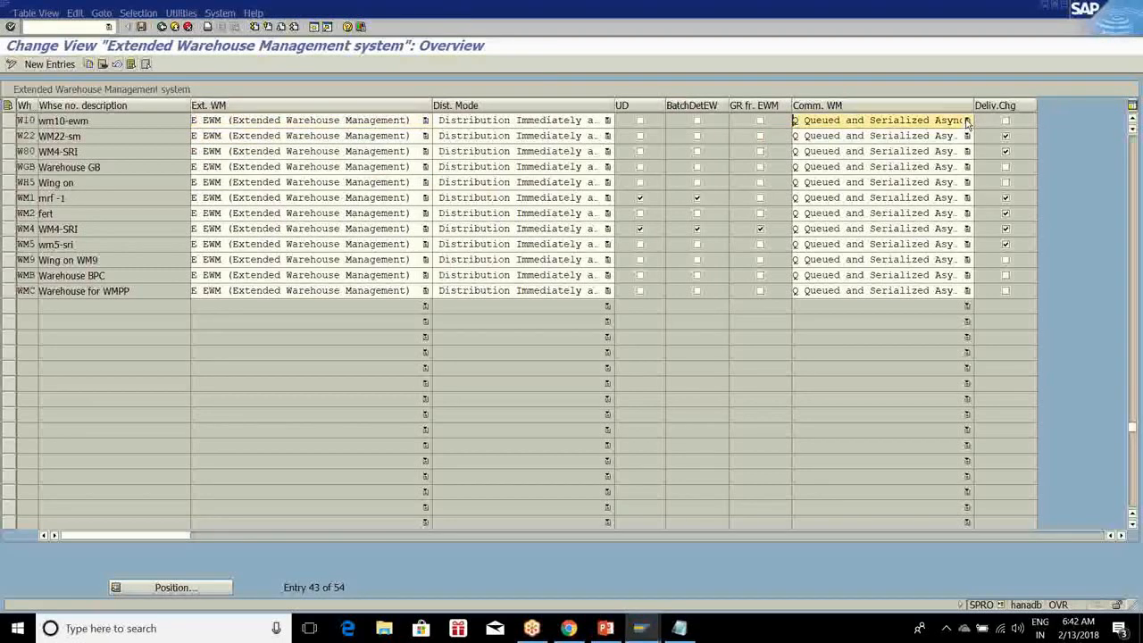
# Enable Deliv.Chg for warehouse W10 and save the settings under the proposed customizing request
pyautogui.click(1006, 121)
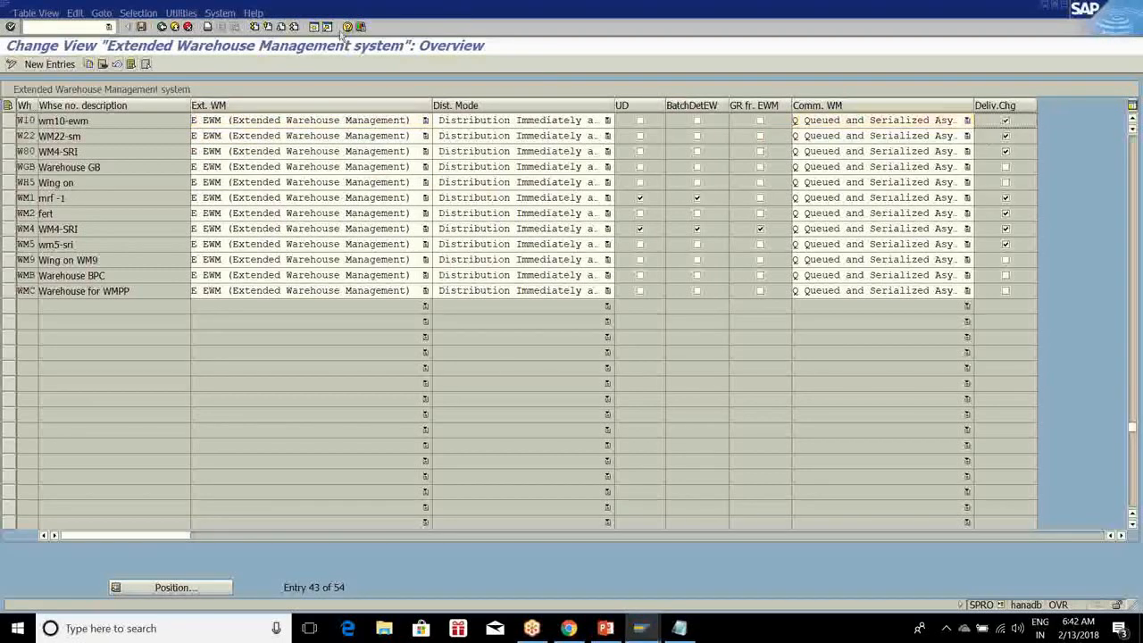
pyautogui.click(141, 27)
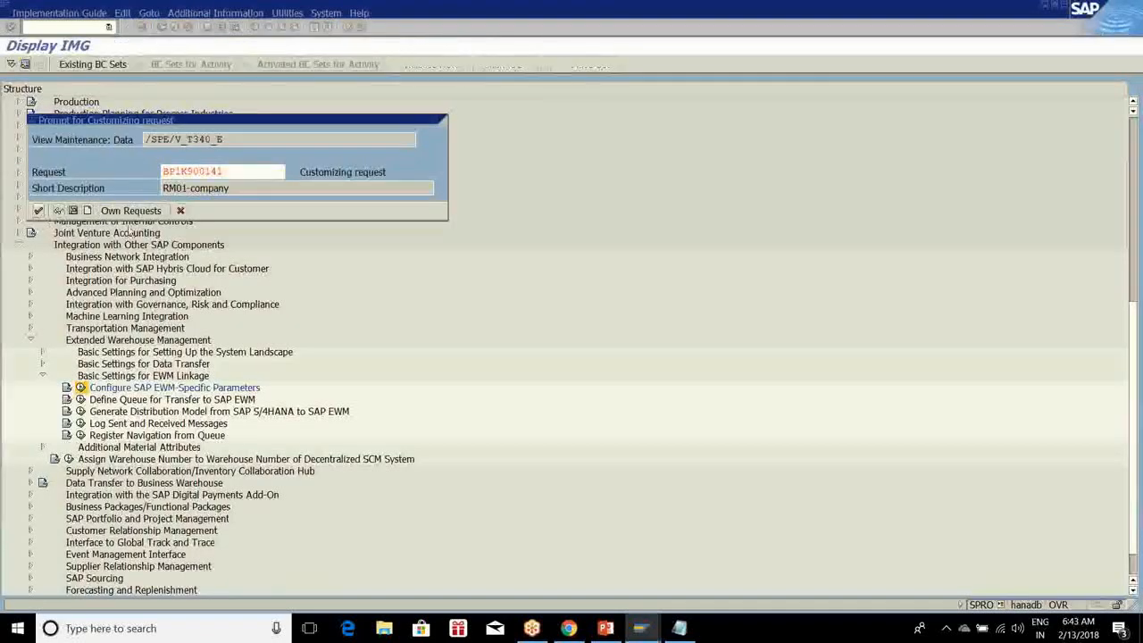
pyautogui.press('Return')
# Open transaction /SCWM/PRDO and pick the sales order number from the first WM01 outbound delivery order's reference documents
pyautogui.write('/n/sc')
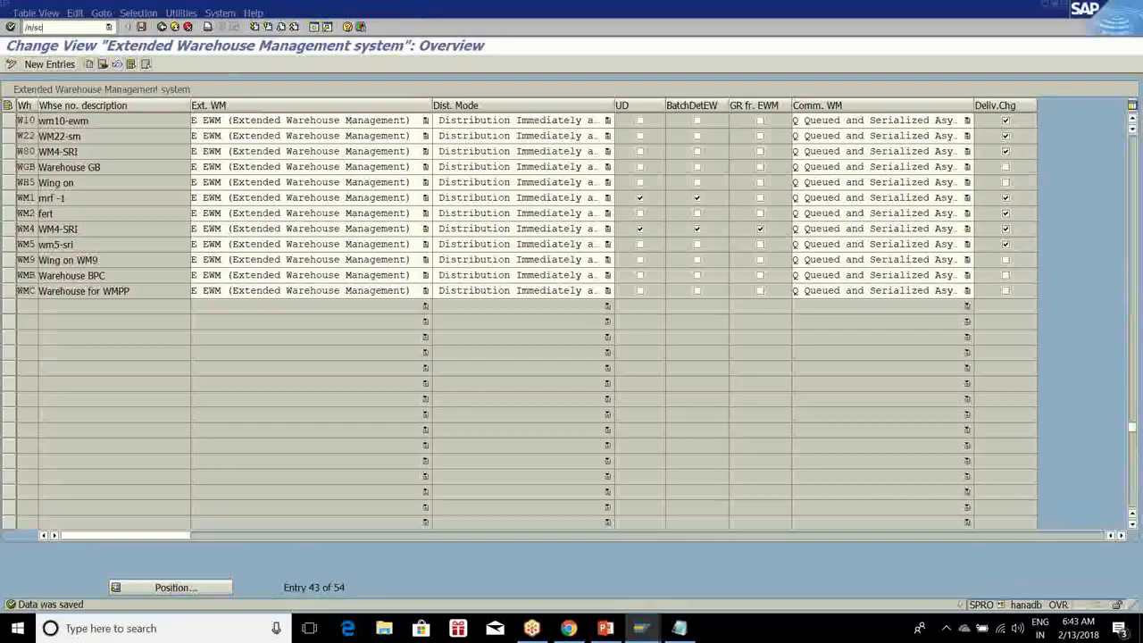
pyautogui.press('Return')
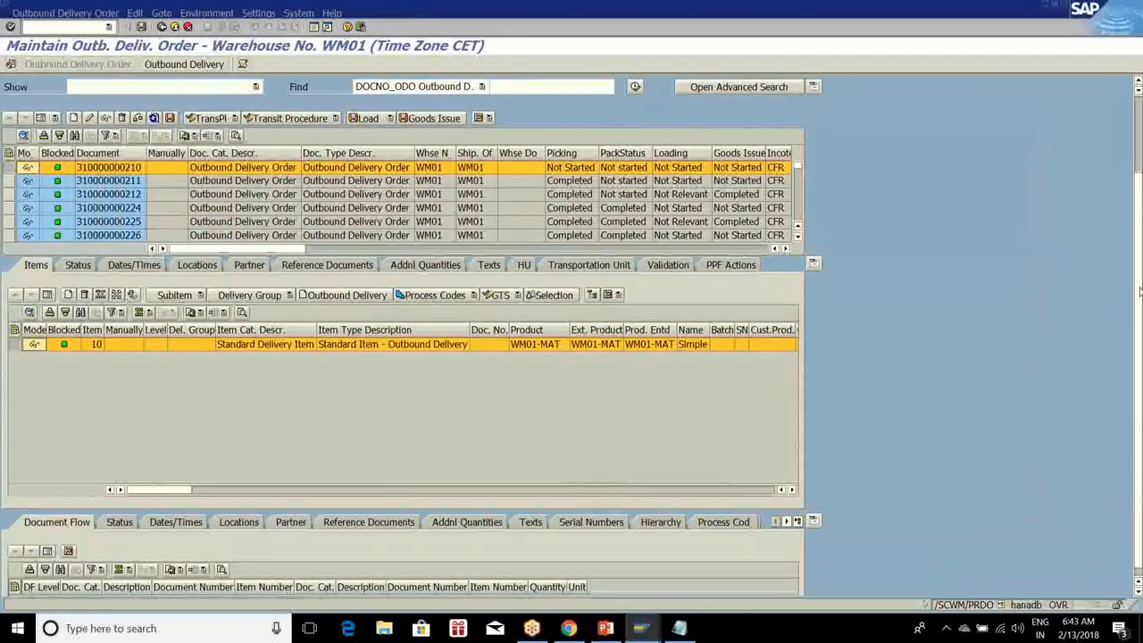
pyautogui.scroll(-3, 375, 419)
pyautogui.click(366, 416)
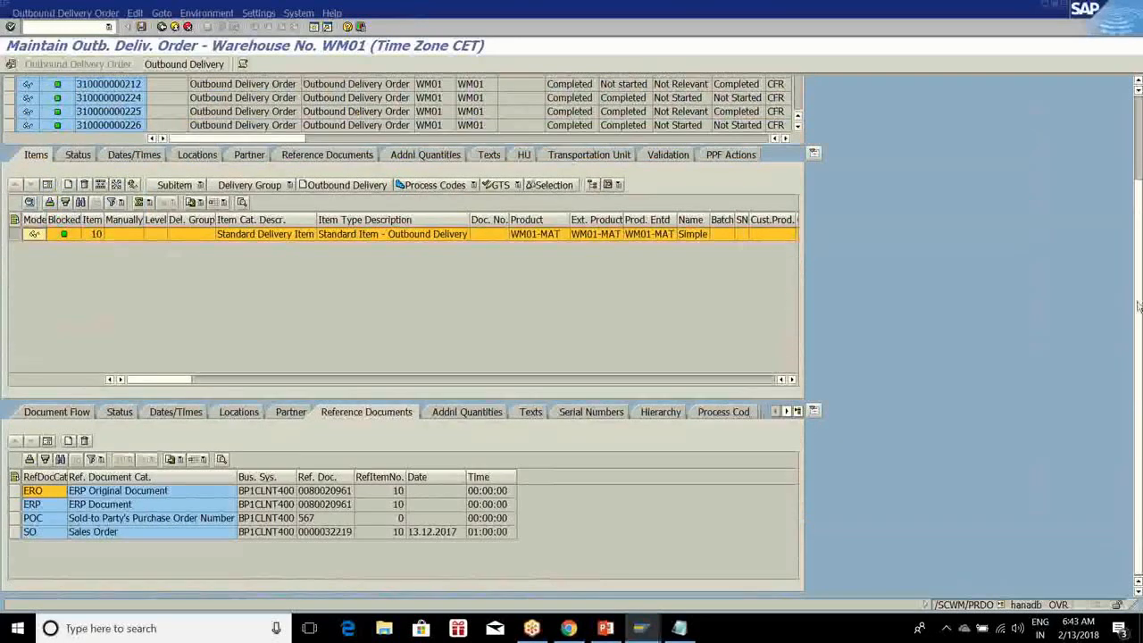
pyautogui.click(315, 538)
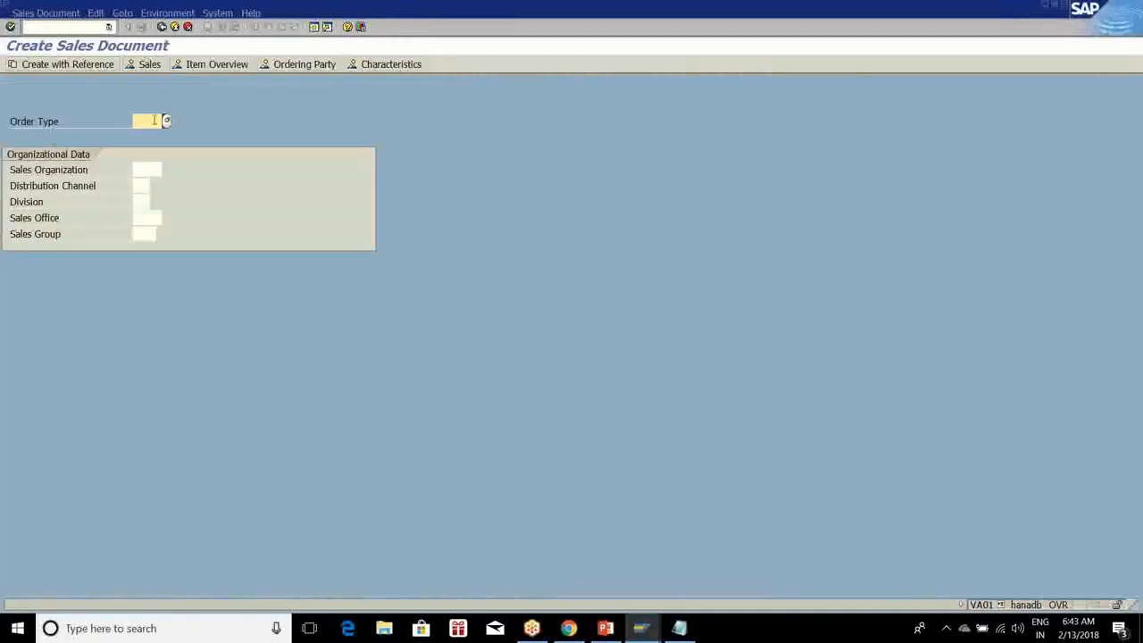
# Fill in the new sales document with order type OR, sales organization 1010, distribution channel 10 and division 00
pyautogui.write('OR')
pyautogui.click(152, 170)
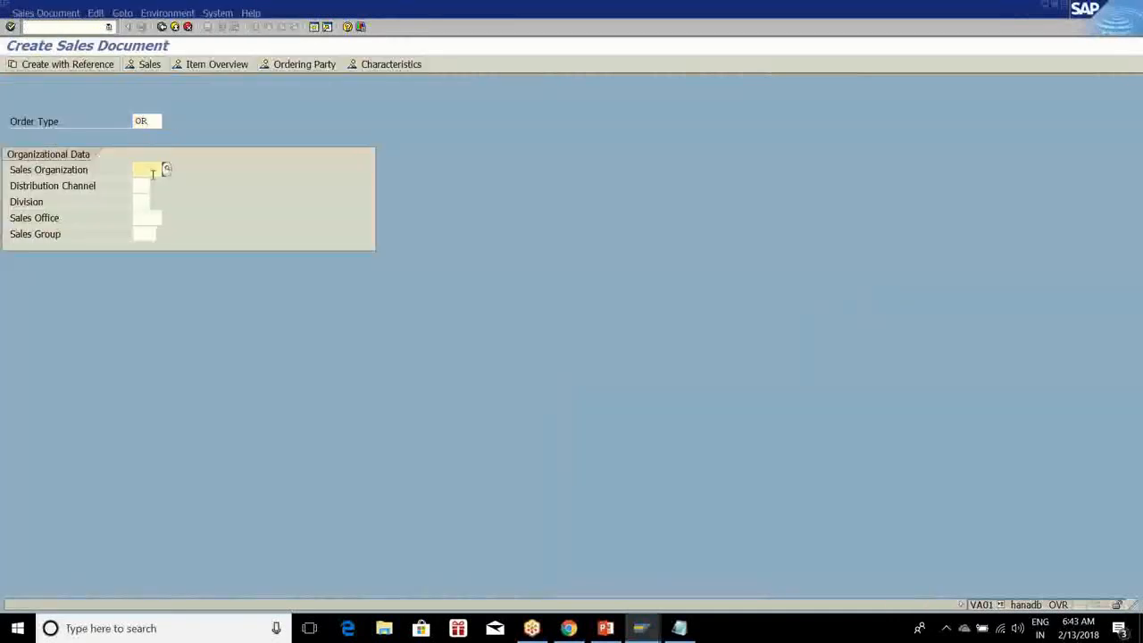
pyautogui.click(151, 189)
pyautogui.click(146, 188)
pyautogui.click(148, 197)
pyautogui.click(145, 204)
pyautogui.click(142, 216)
# Create the standard order with reference to the existing sales order, using the copied order number
pyautogui.click(53, 66)
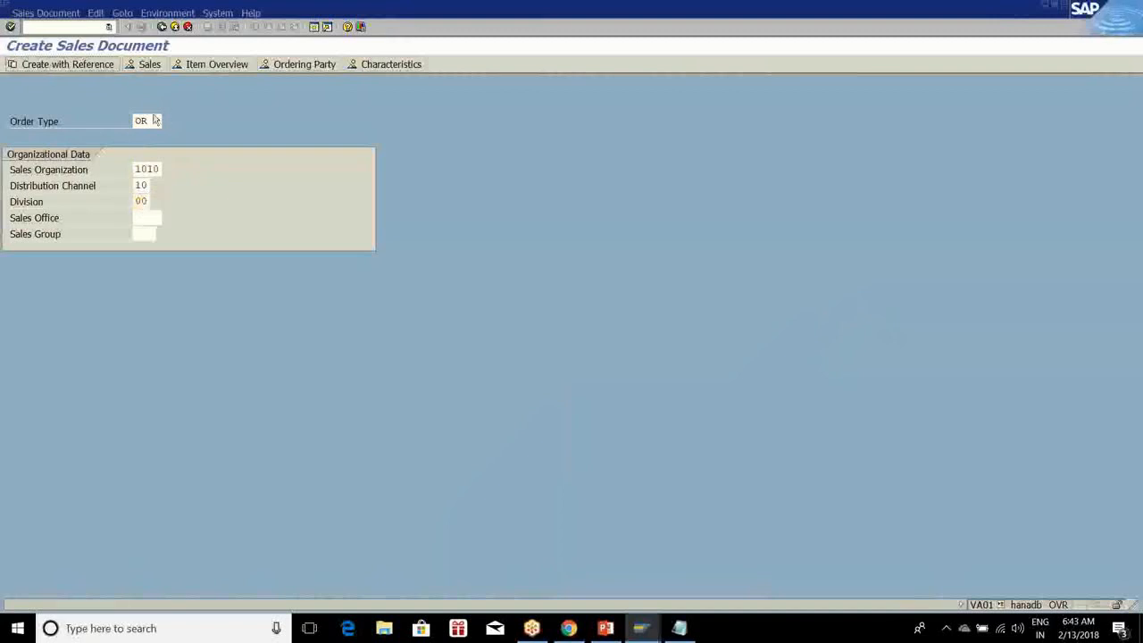
pyautogui.click(169, 239)
pyautogui.click(187, 269)
pyautogui.hotkey('ctrl', 'v')
pyautogui.press('Return')
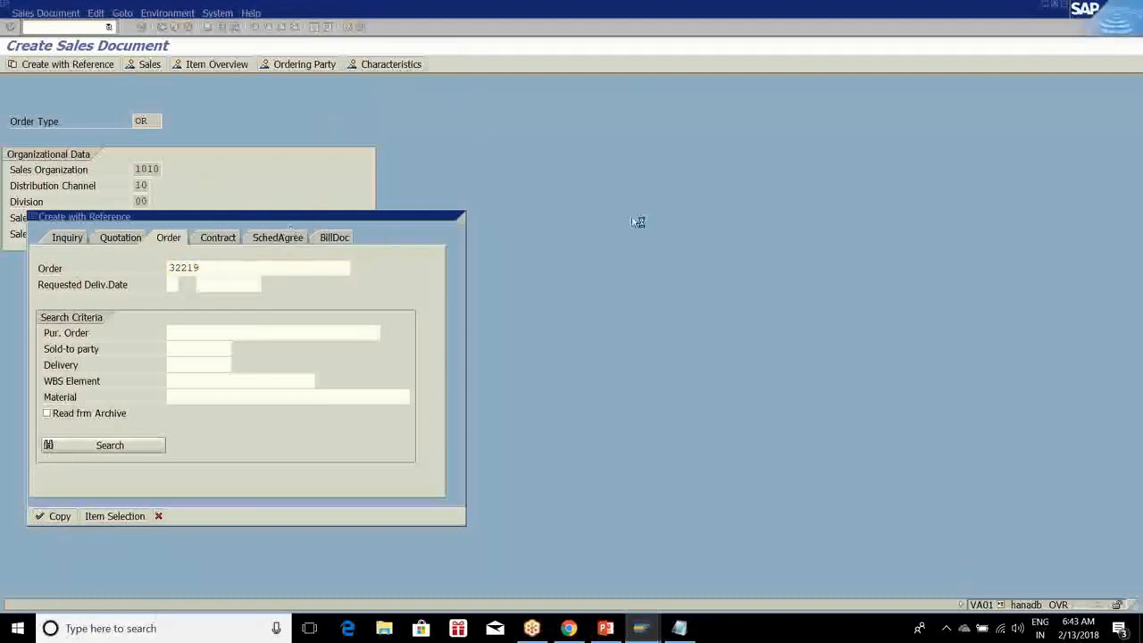
pyautogui.press('Return')
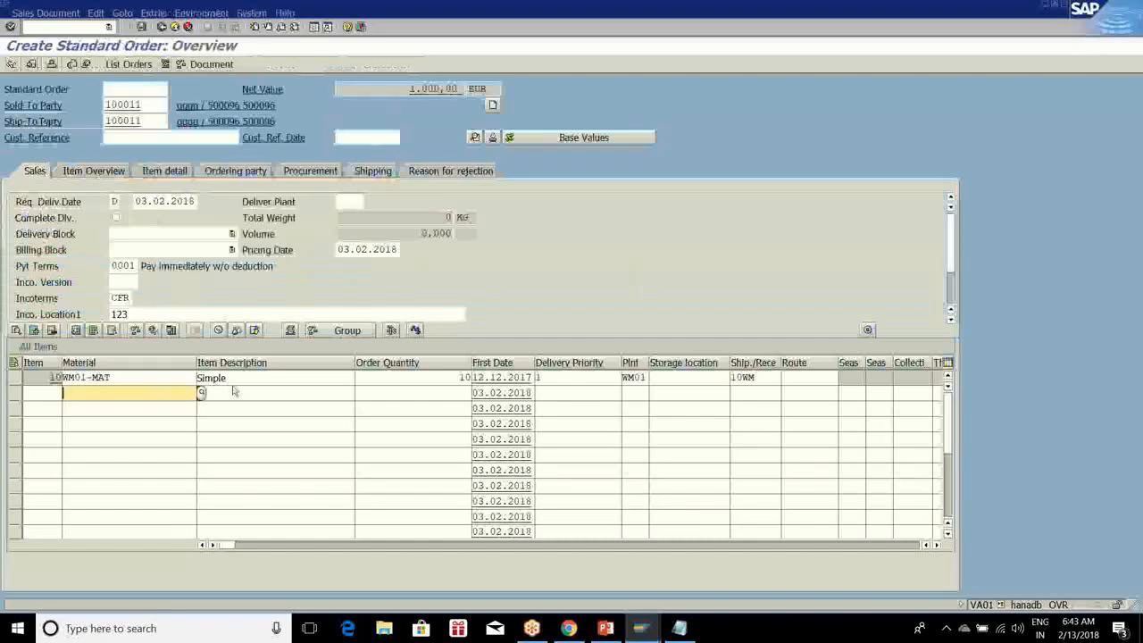
# Set the standard order's customer reference to 2222 and open its incompletion log
pyautogui.click(99, 15)
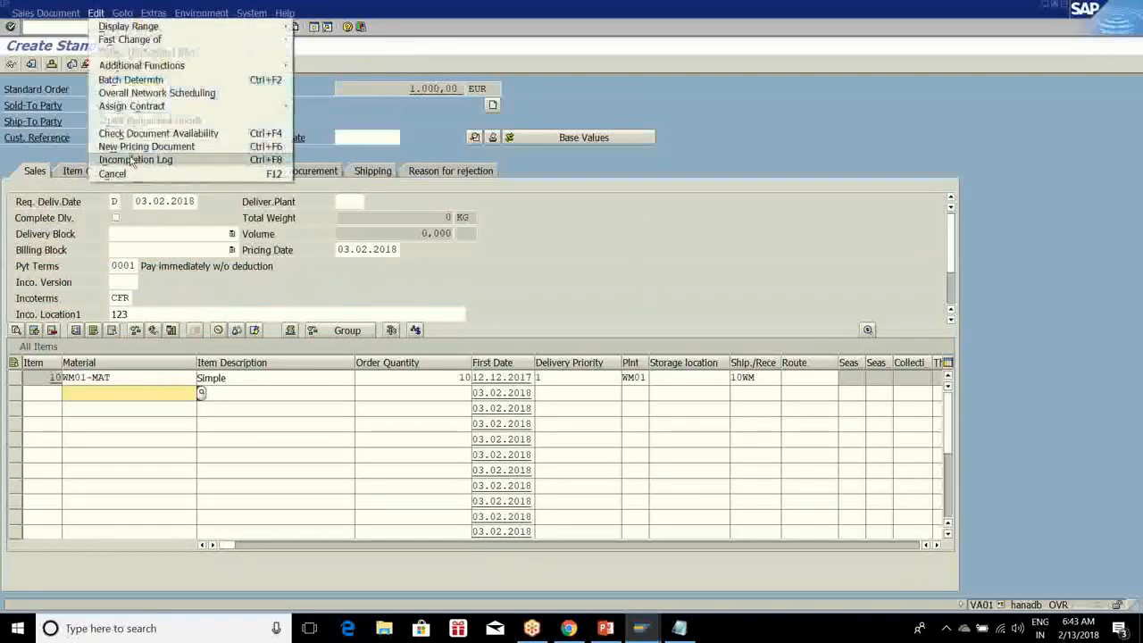
pyautogui.press('Escape')
pyautogui.click(201, 135)
pyautogui.write('2222')
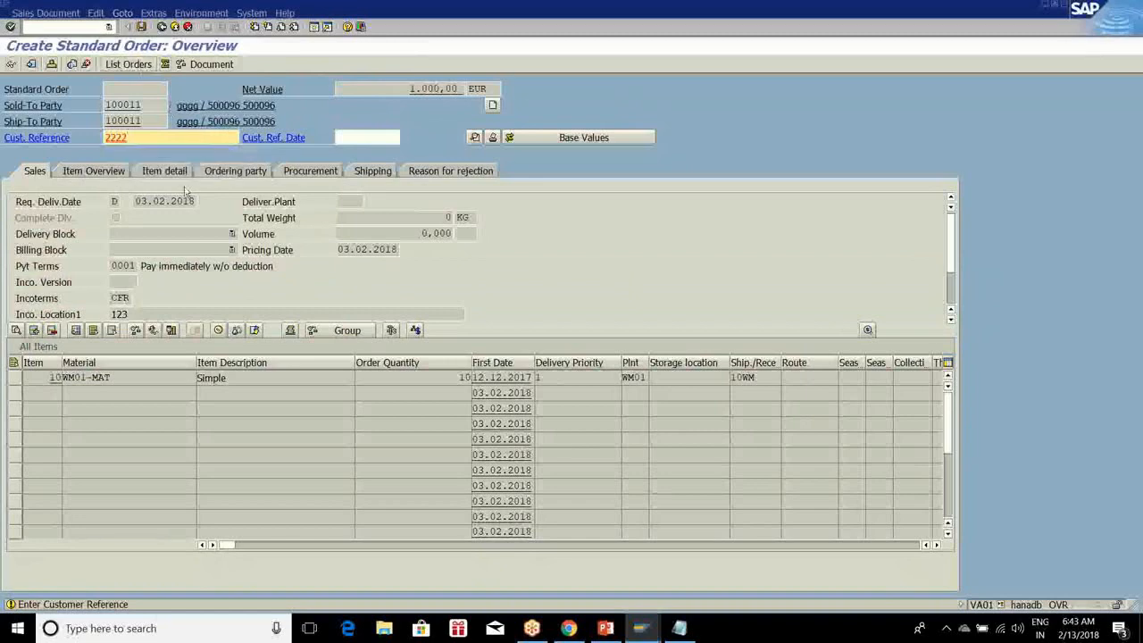
pyautogui.press('Return')
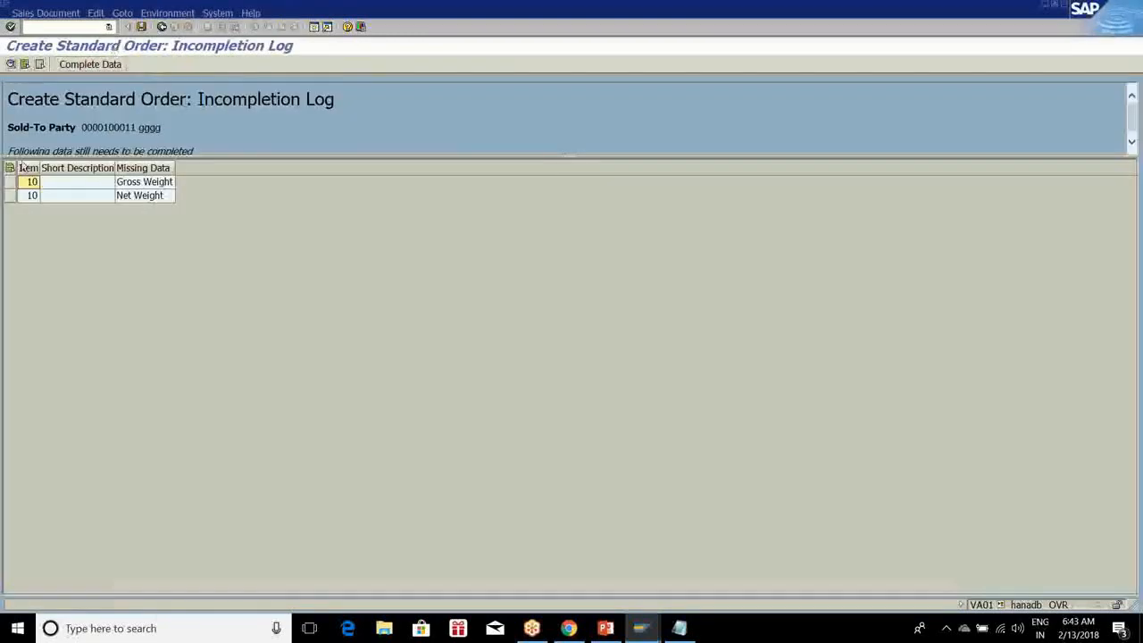
# Complete the missing data of item 10 with a gross weight and a net weight of 1 KG
pyautogui.click(11, 168)
pyautogui.click(90, 64)
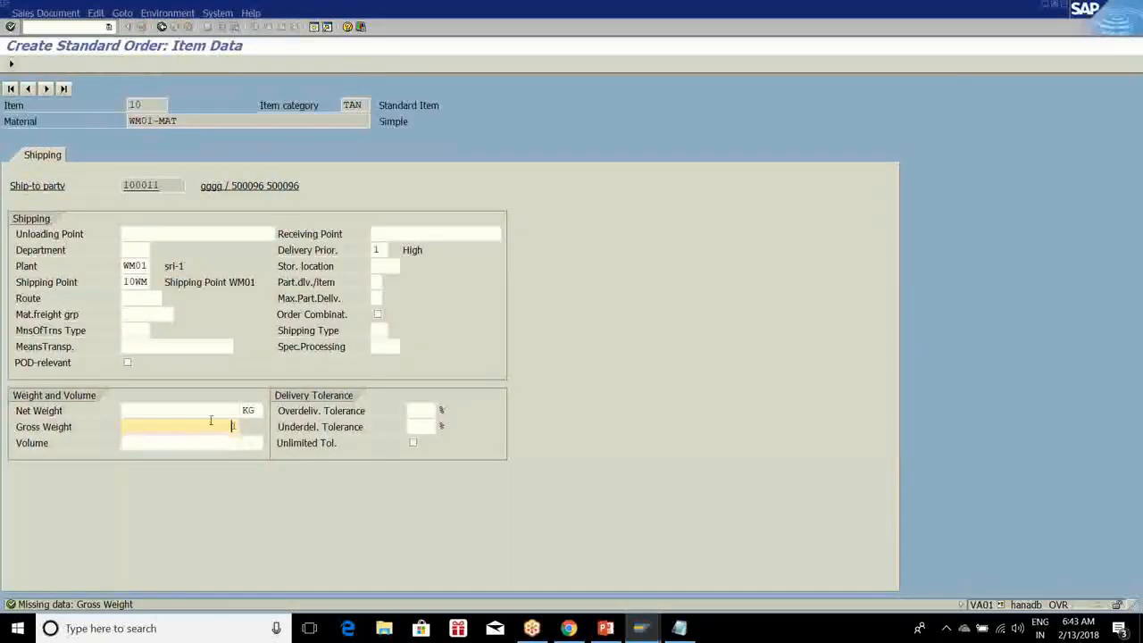
pyautogui.click(207, 415)
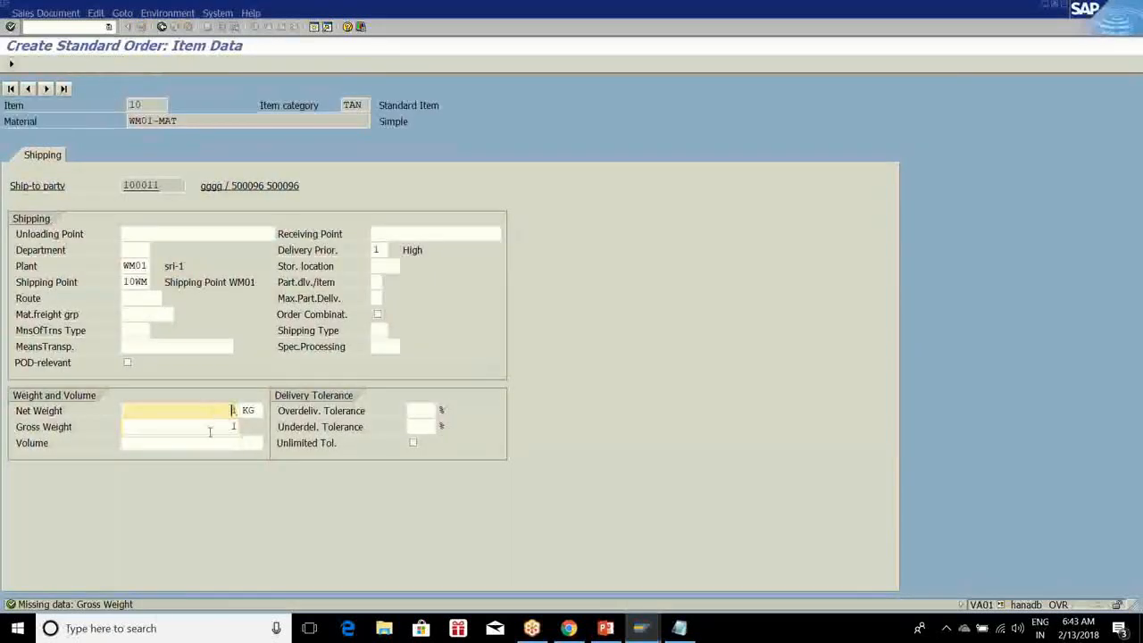
pyautogui.click(11, 65)
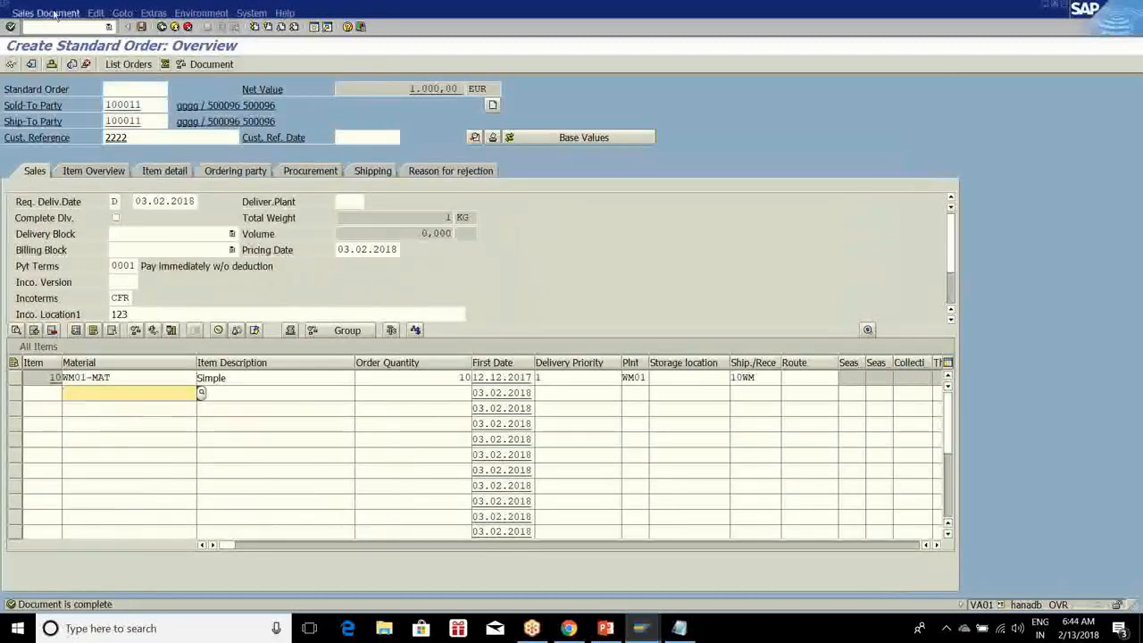
# Create an outbound delivery directly from the completed standard order, accepting the delivery group notice
pyautogui.click(49, 13)
pyautogui.click(68, 119)
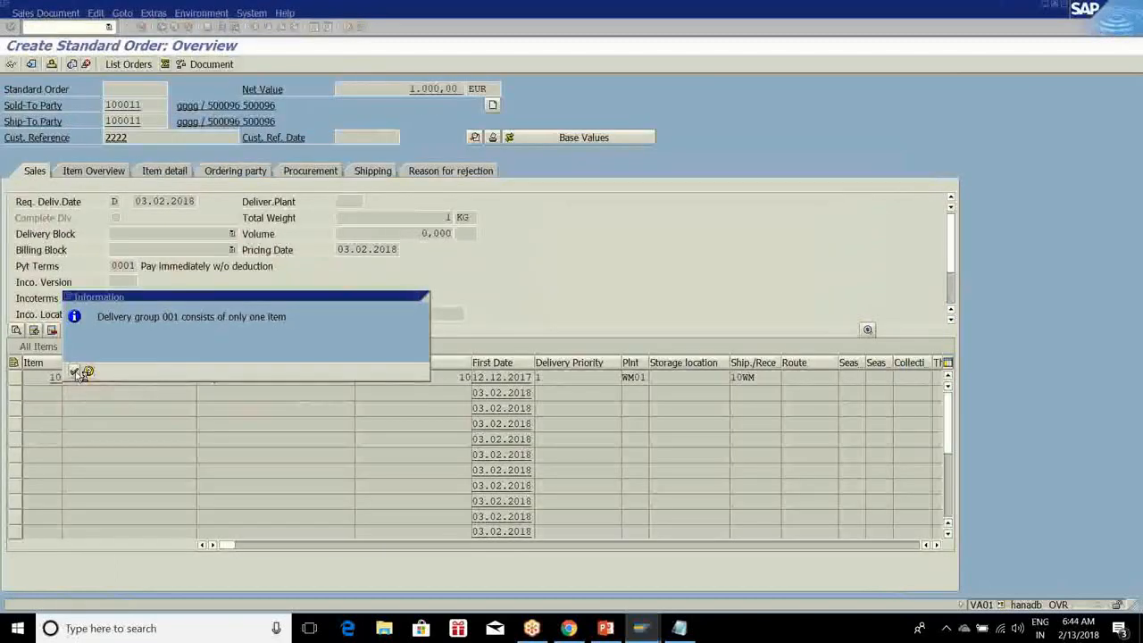
pyautogui.click(79, 372)
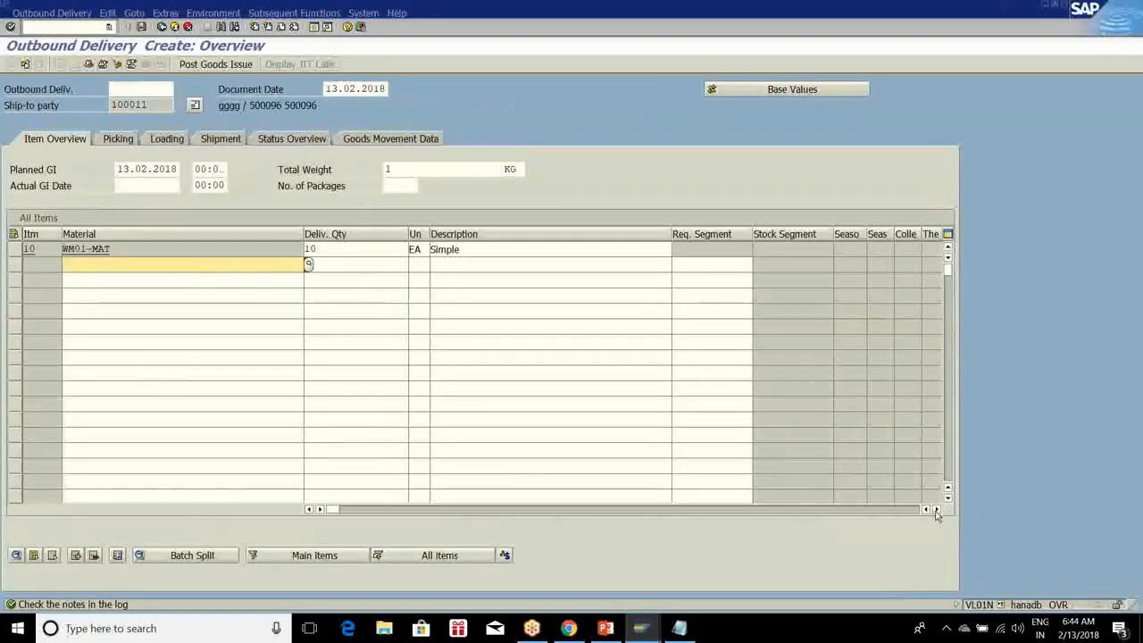
# Assign storage location 1040 to the WM01-MAT delivery item and save the outbound delivery
pyautogui.click(936, 509)
pyautogui.click(935, 509)
pyautogui.click(936, 509)
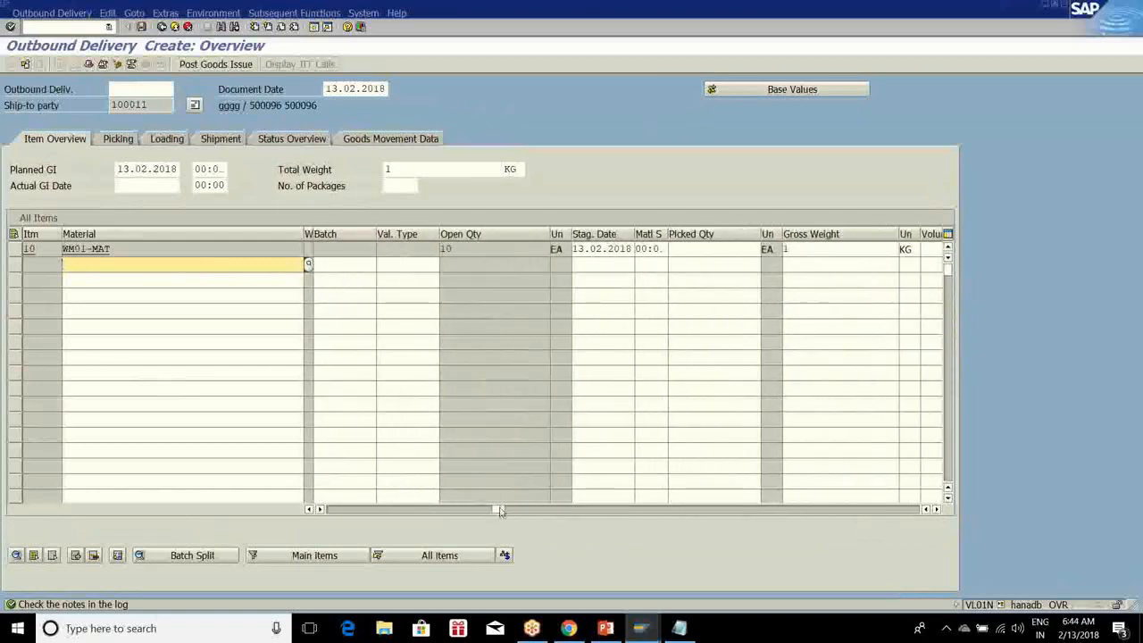
pyautogui.click(499, 511)
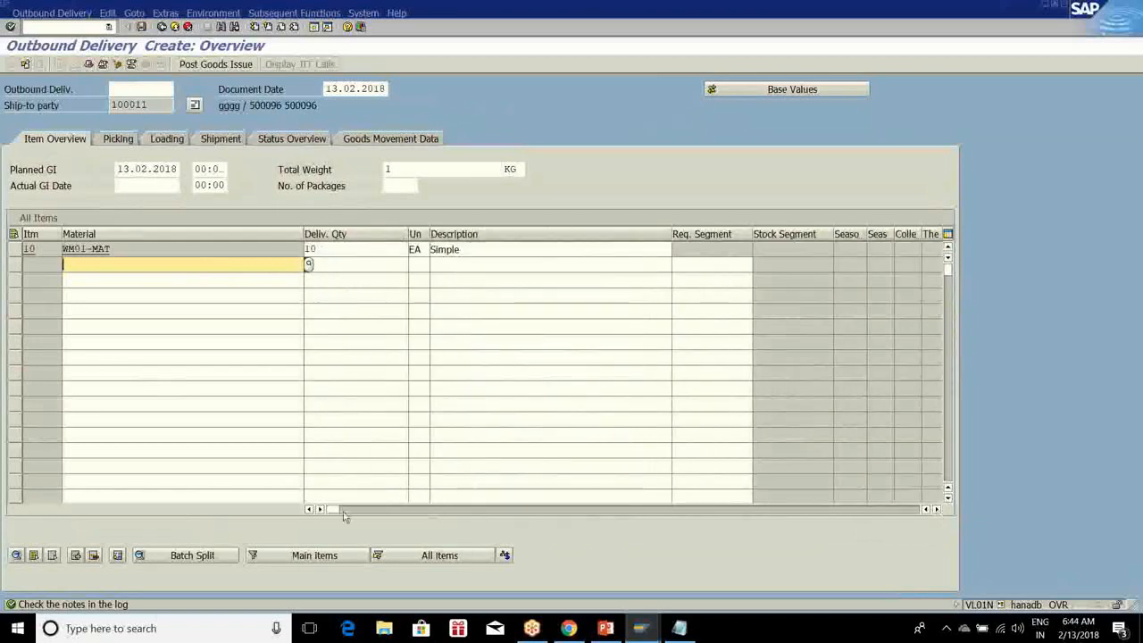
pyautogui.moveTo(339, 509); pyautogui.dragTo(616, 509)
pyautogui.click(812, 262)
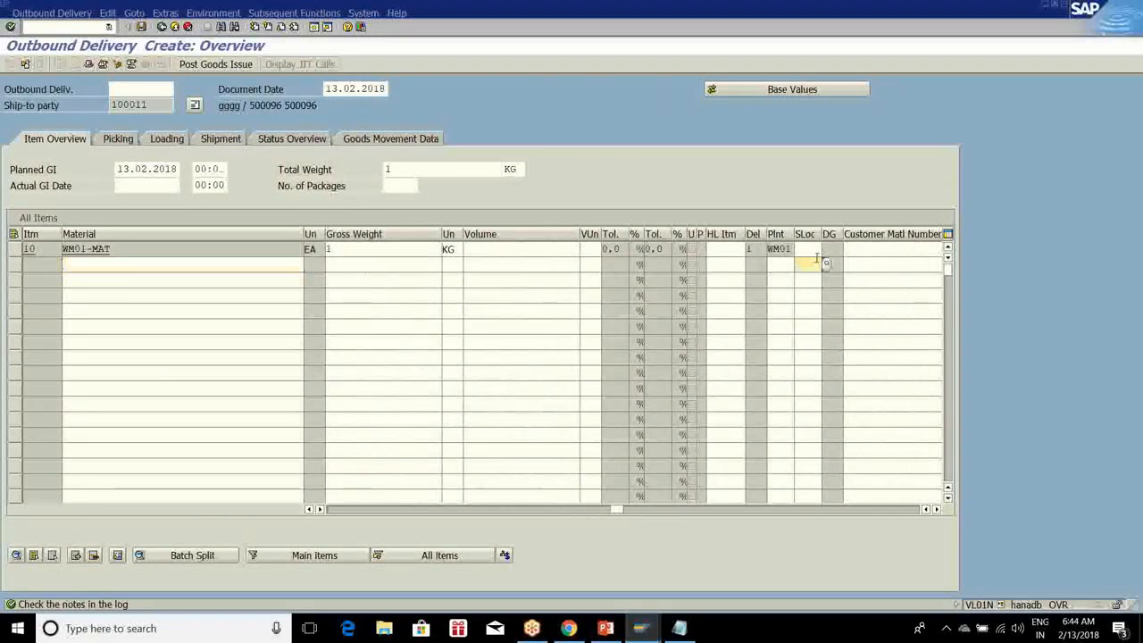
pyautogui.click(813, 250)
pyautogui.write('1040')
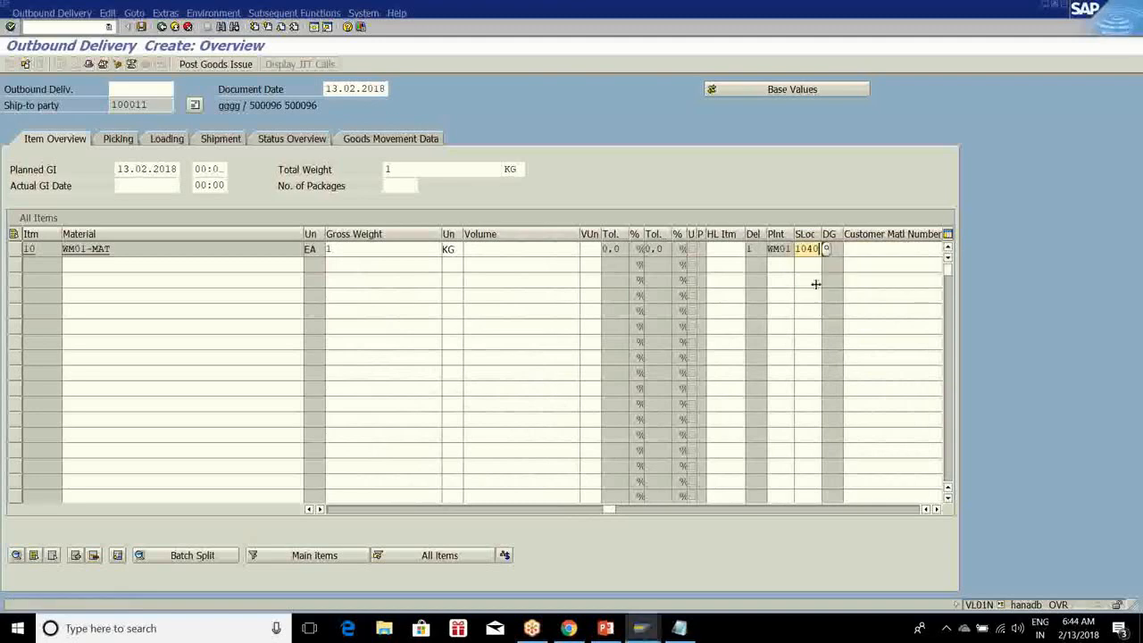
pyautogui.click(141, 27)
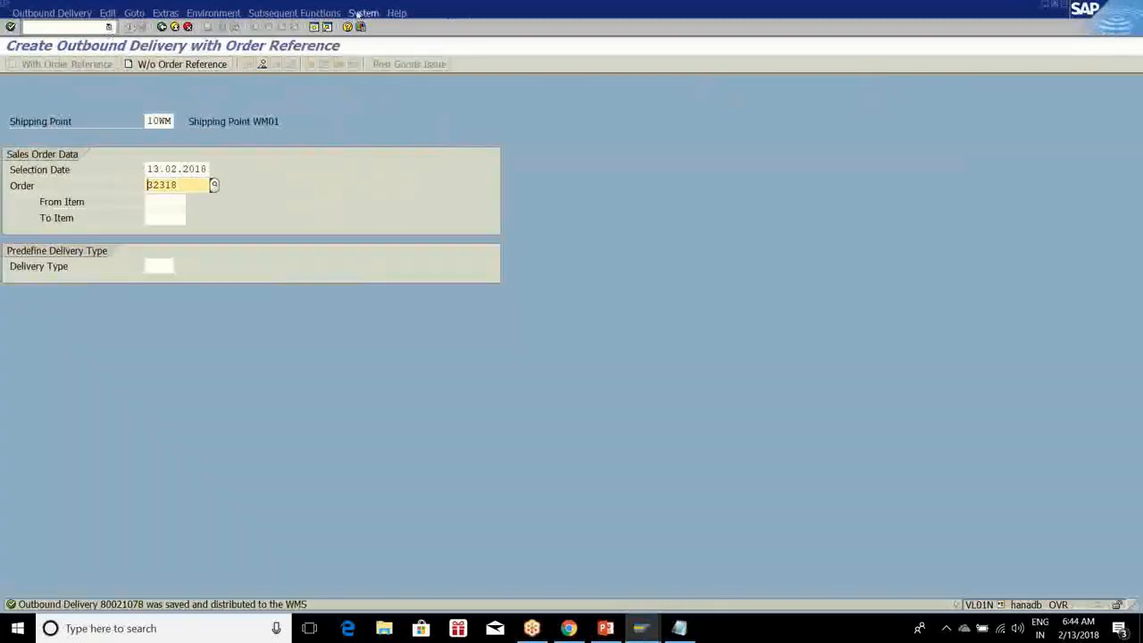
# Open transaction /SCWM/PRDO in a new session, load the WM01 outbound delivery orders and examine the last one's header data
pyautogui.click(317, 29)
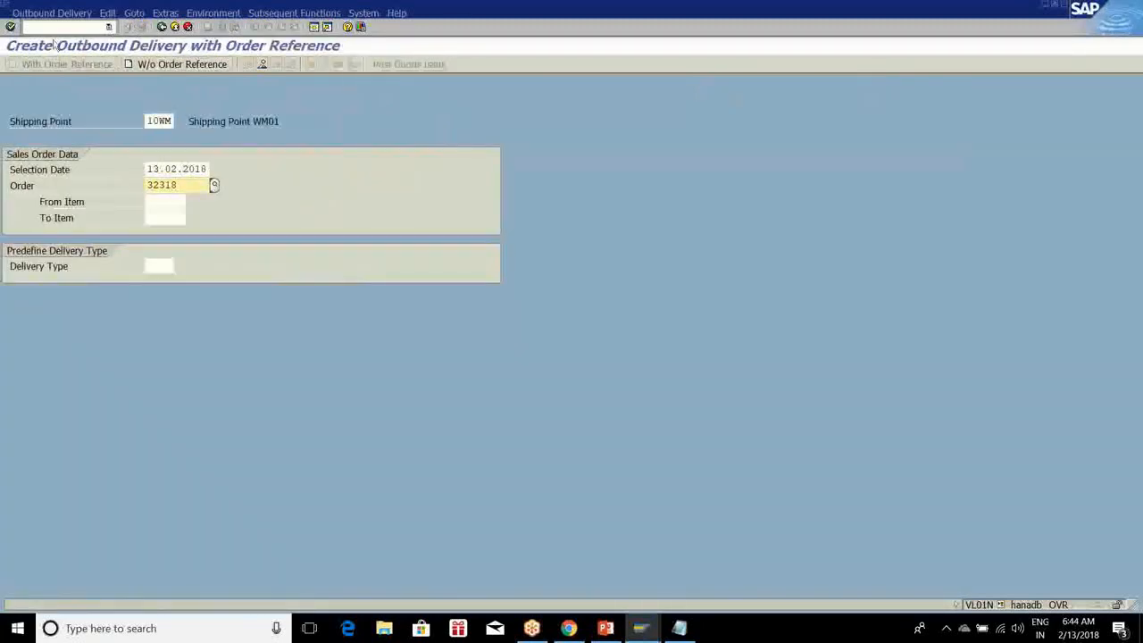
pyautogui.write('/n/scwm/')
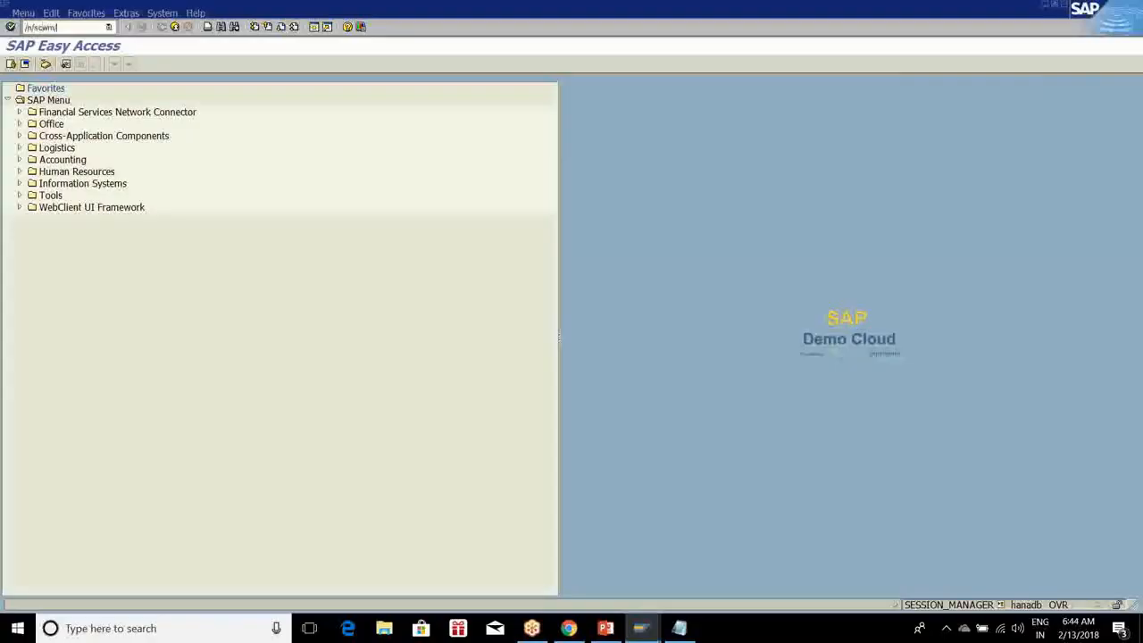
pyautogui.write('prdo')
pyautogui.press('Return')
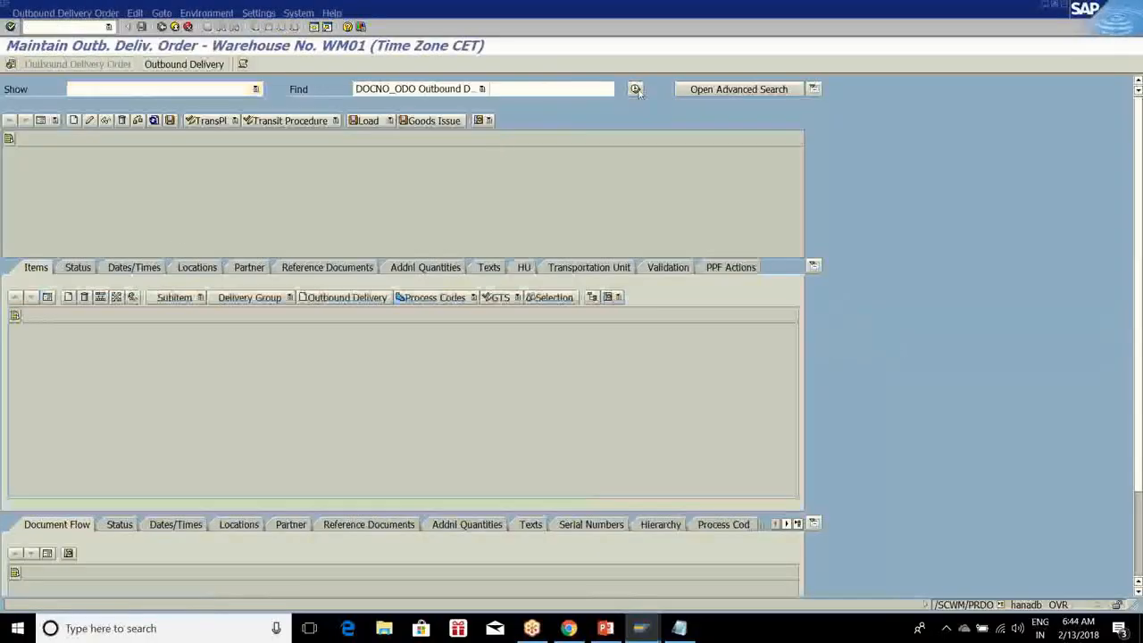
pyautogui.click(225, 255)
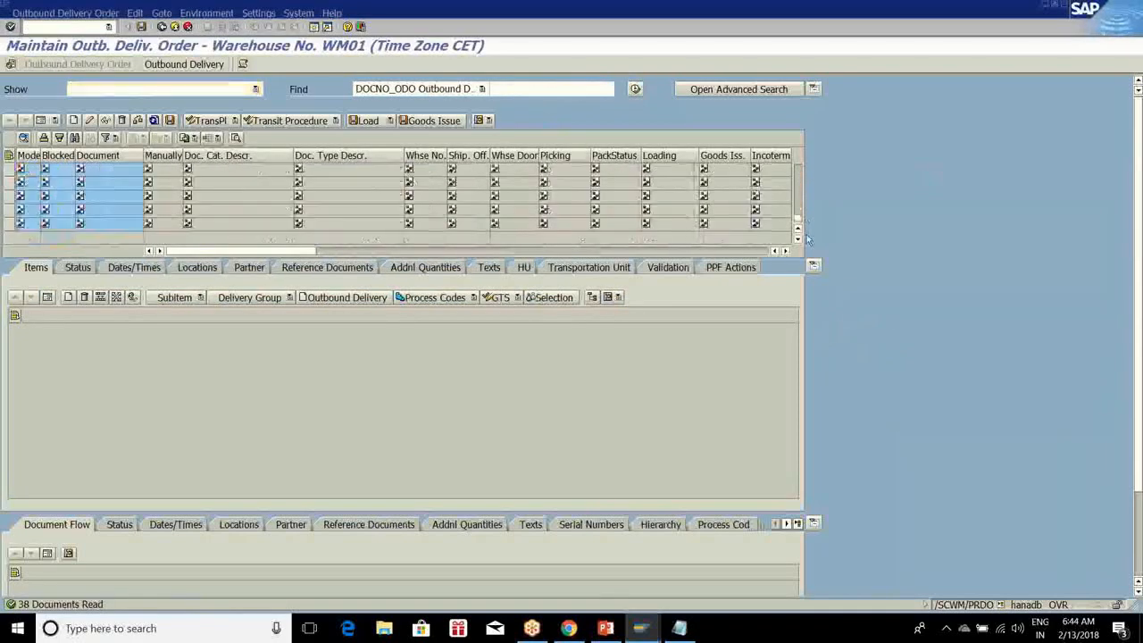
pyautogui.click(9, 224)
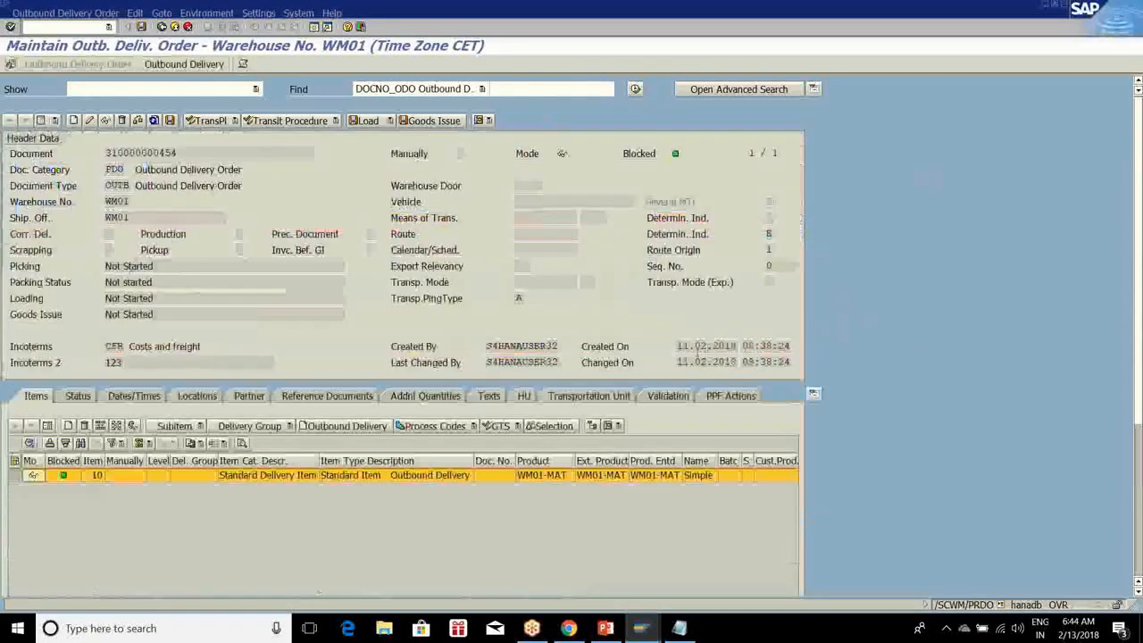
pyautogui.click(40, 121)
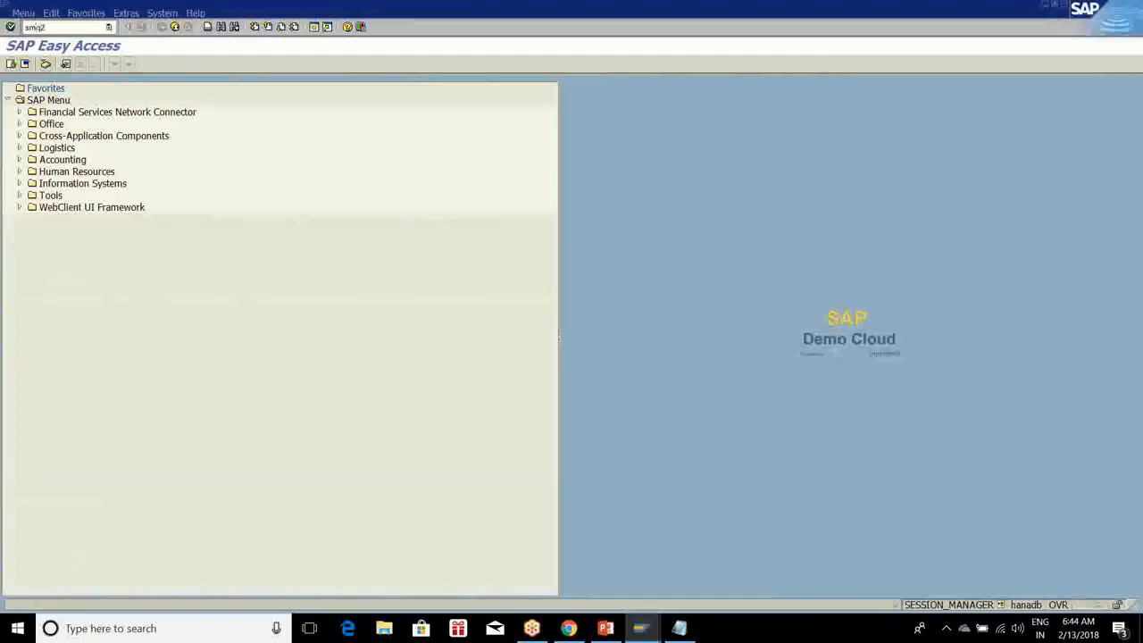
# Check the inbound queues of client 400 in the qRFC monitor, transaction SMQ2, with queue name *
pyautogui.press('Return')
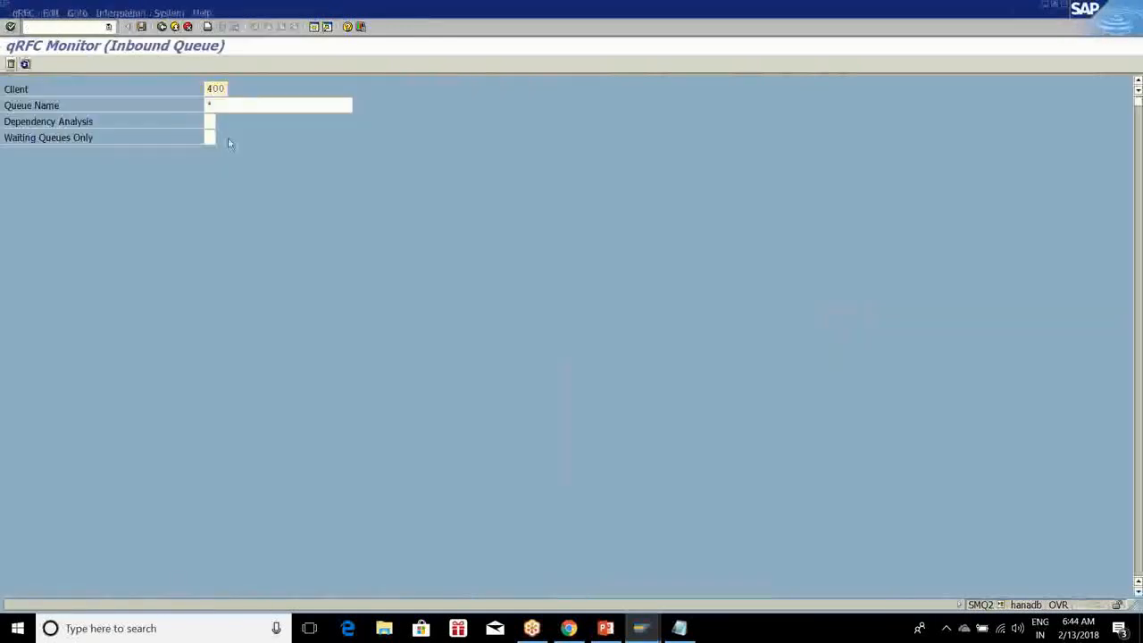
pyautogui.press('F8')
pyautogui.click(176, 27)
pyautogui.click(176, 27)
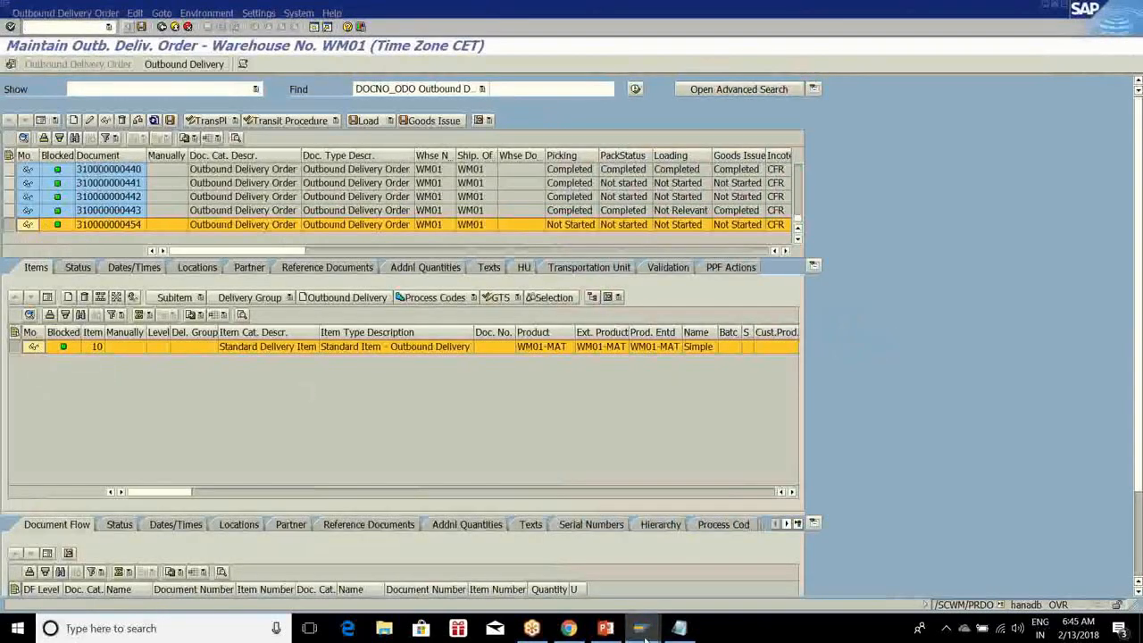
# Switch to the other delivery order session, reload the WM01 orders, and check the last one's header data and the available search criteria
pyautogui.moveTo(644, 629)
pyautogui.click(702, 566)
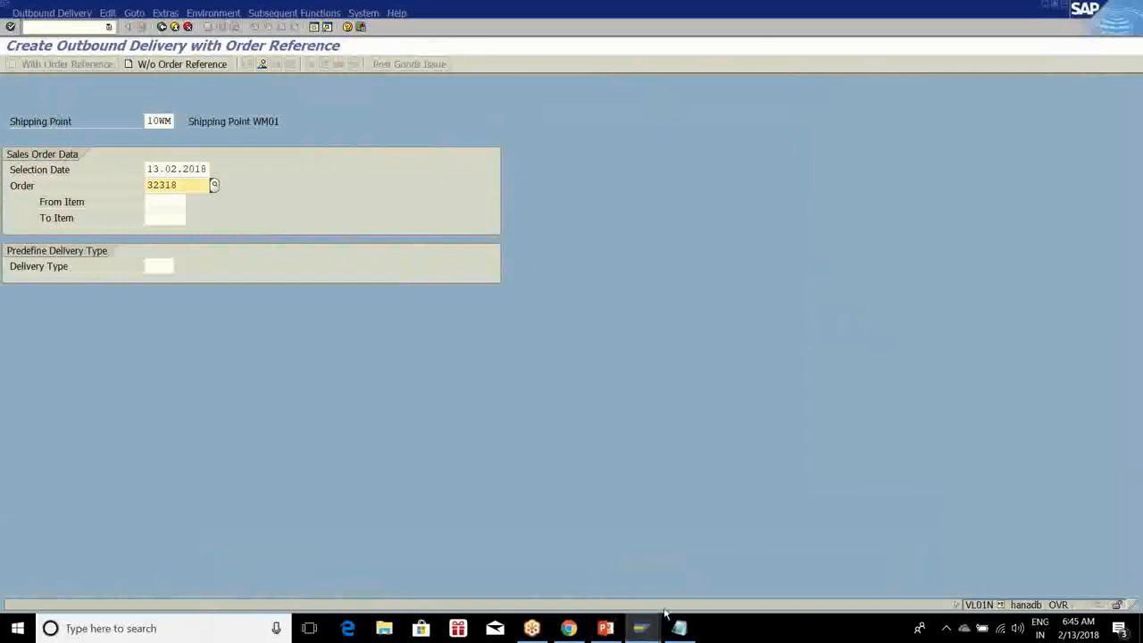
pyautogui.moveTo(648, 629)
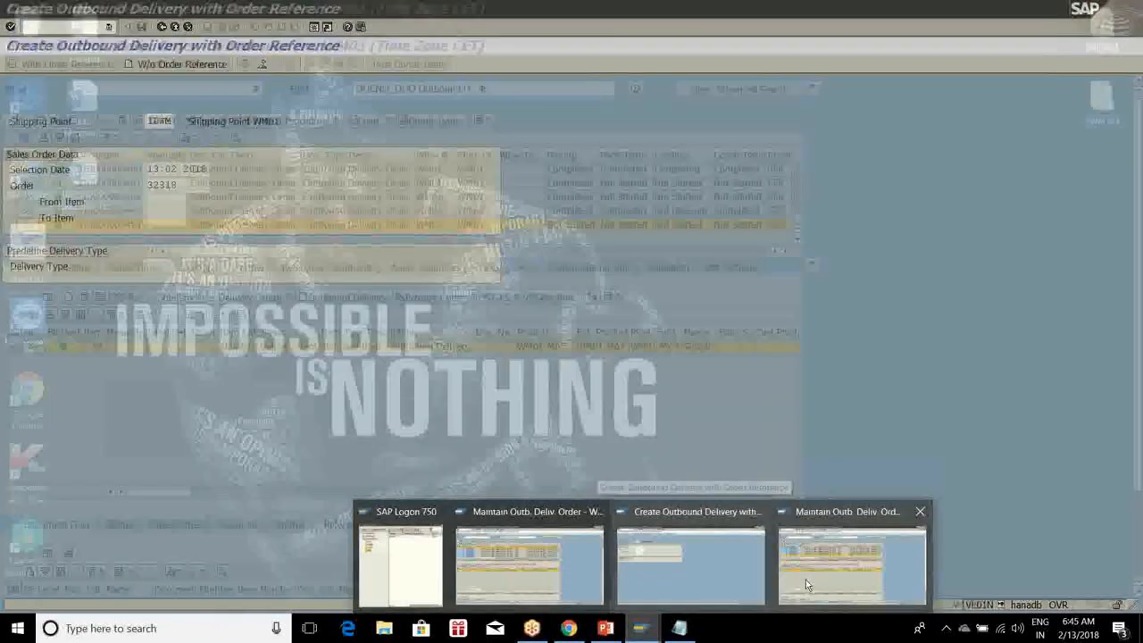
pyautogui.click(795, 580)
pyautogui.click(224, 253)
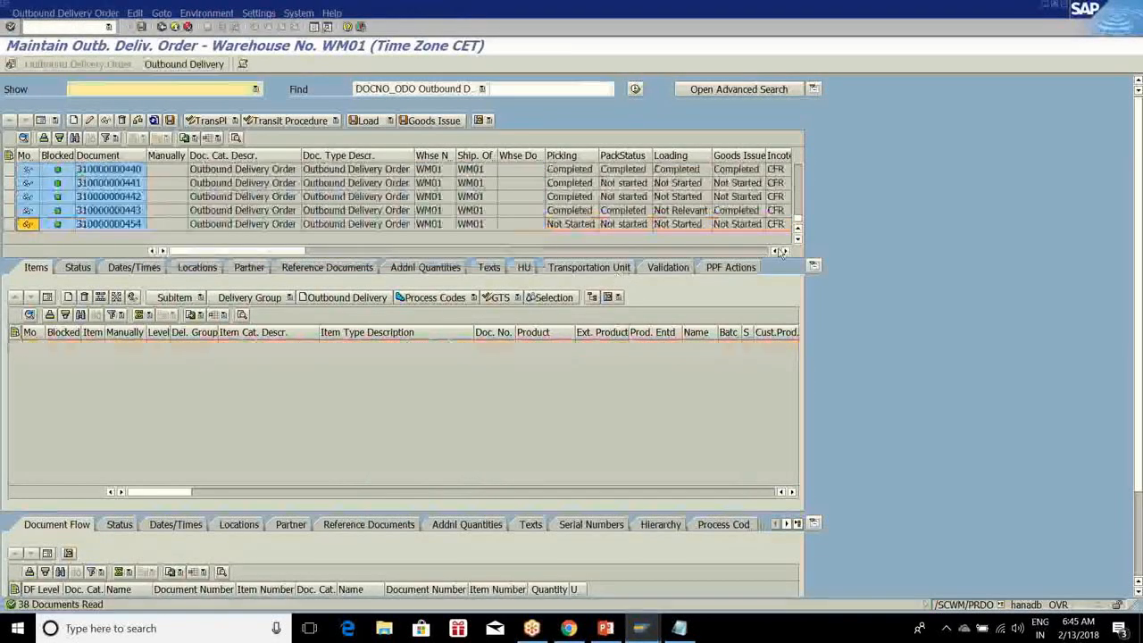
pyautogui.click(11, 224)
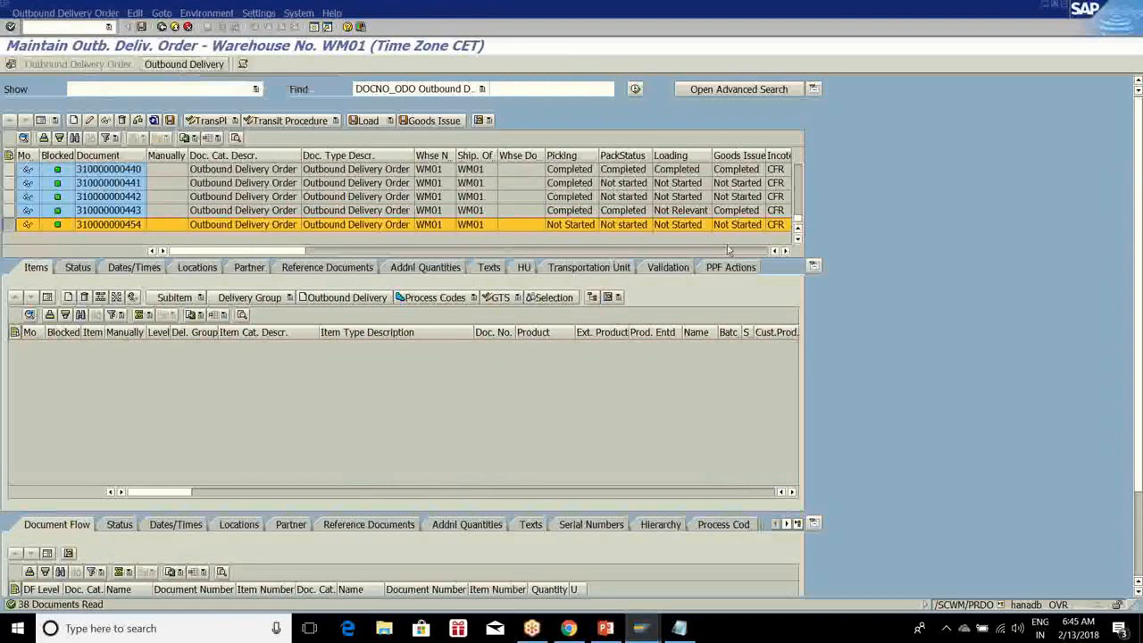
pyautogui.click(40, 120)
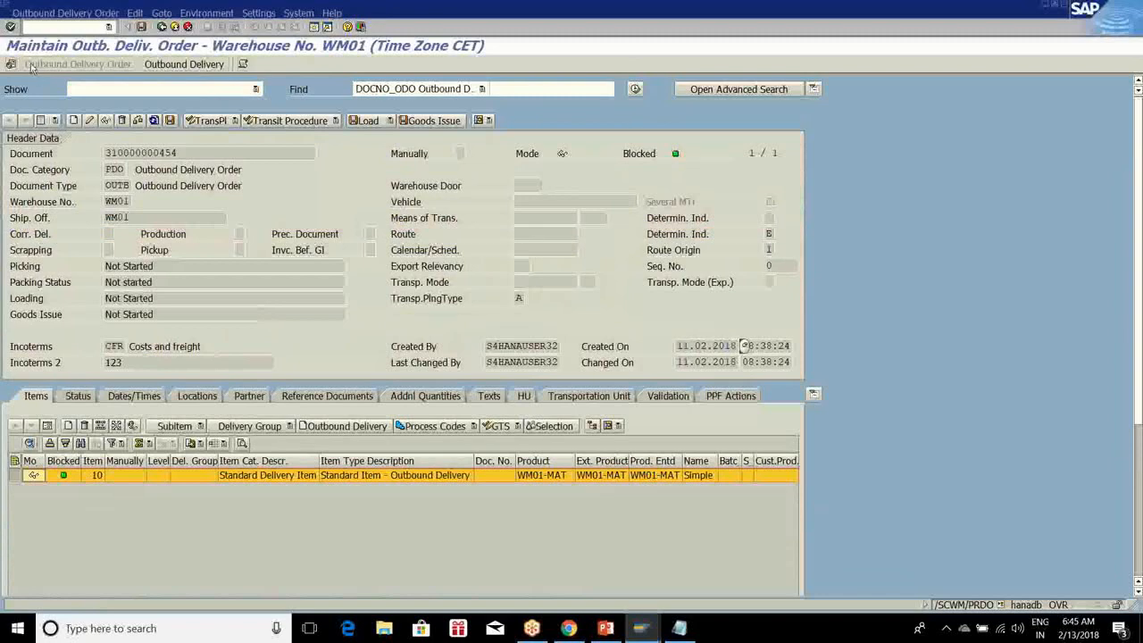
pyautogui.click(39, 121)
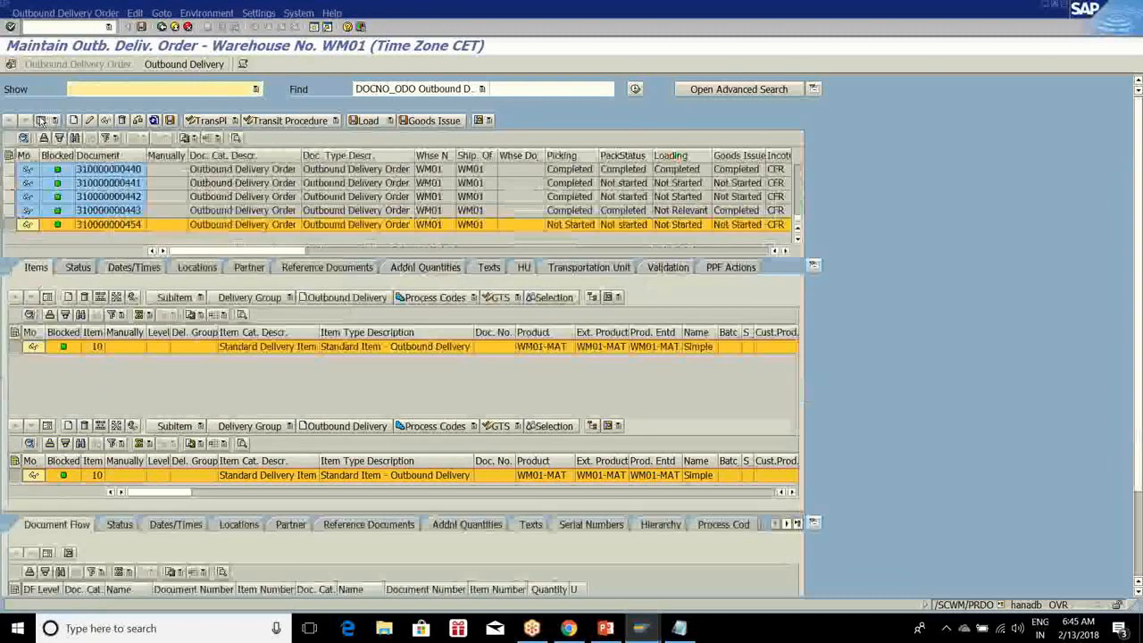
pyautogui.click(481, 88)
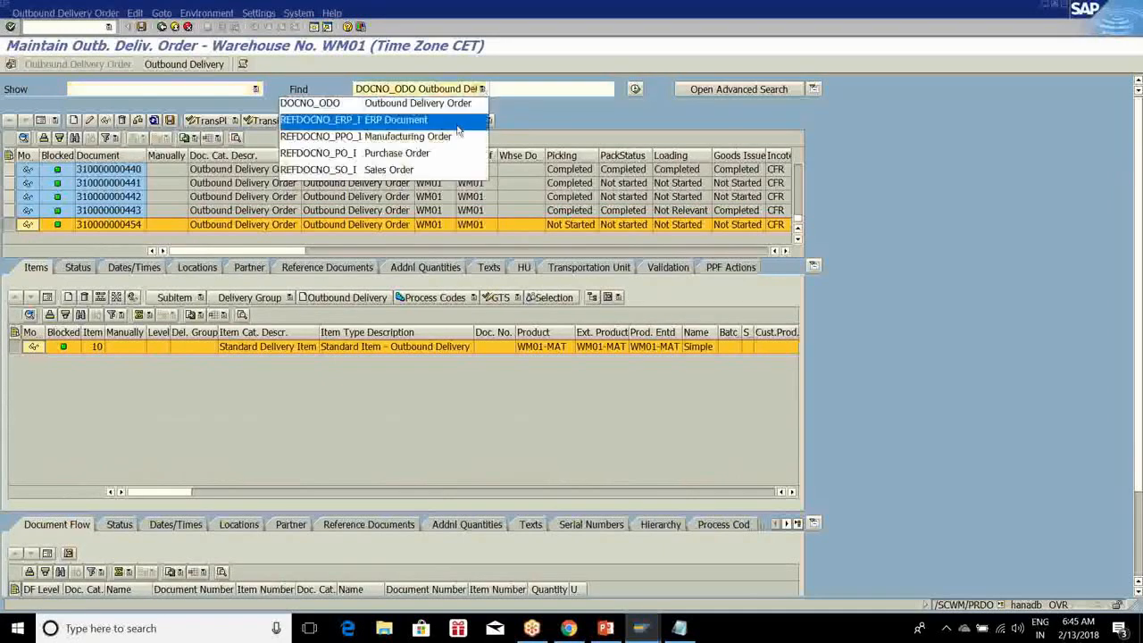
pyautogui.click(568, 124)
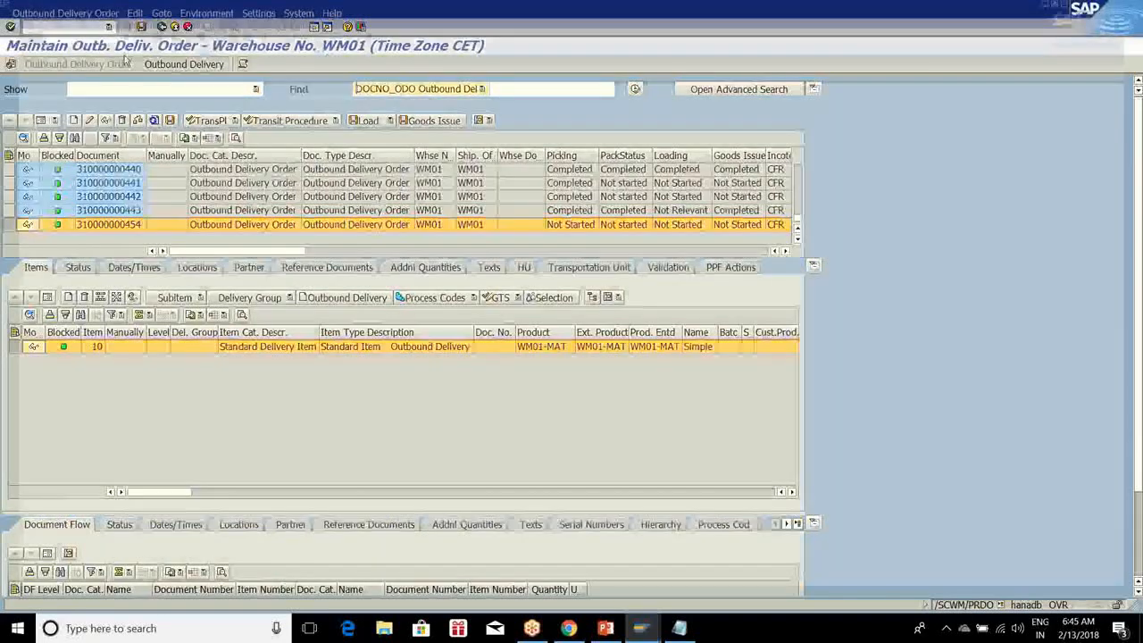
# Open transaction VA01 and start a standard order of type OR with reference to an existing order
pyautogui.click(161, 26)
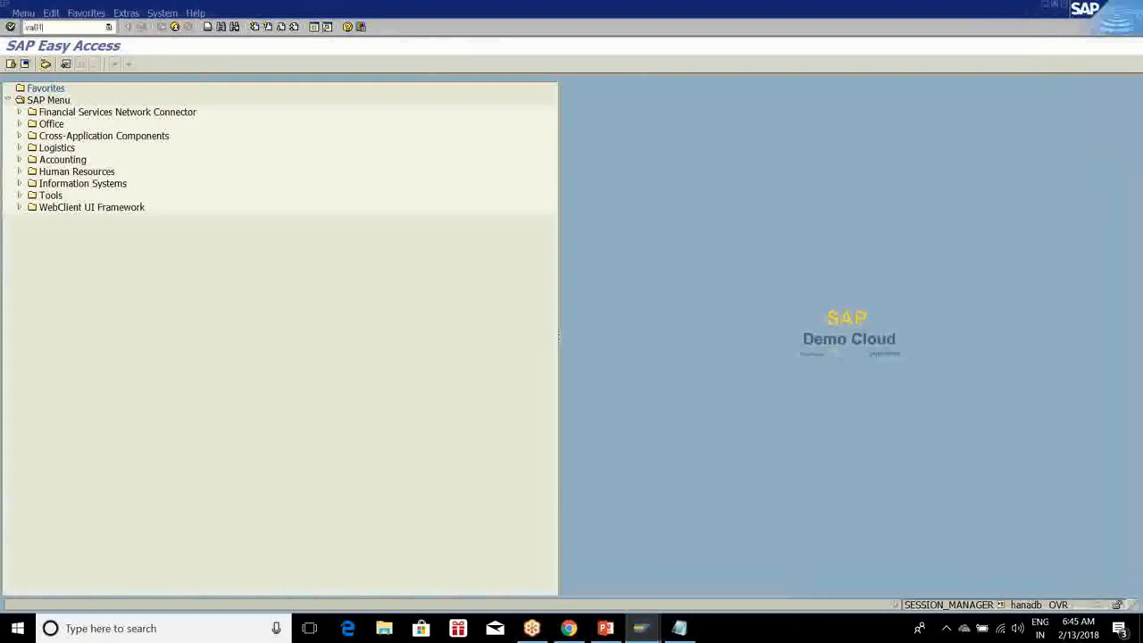
pyautogui.press('Return')
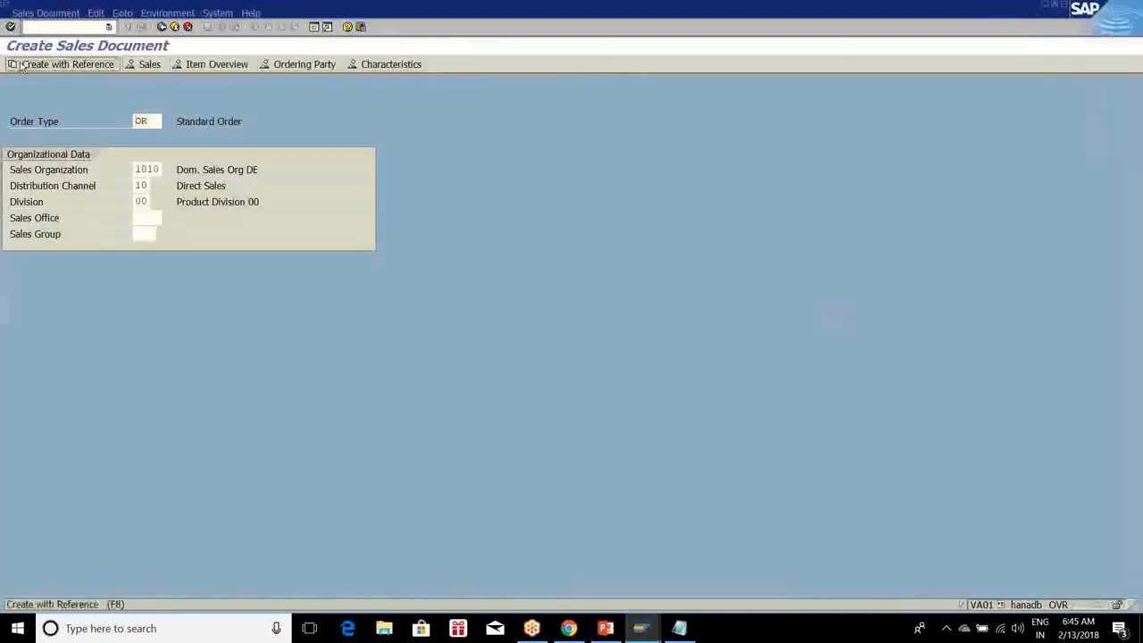
pyautogui.click(20, 65)
pyautogui.click(168, 238)
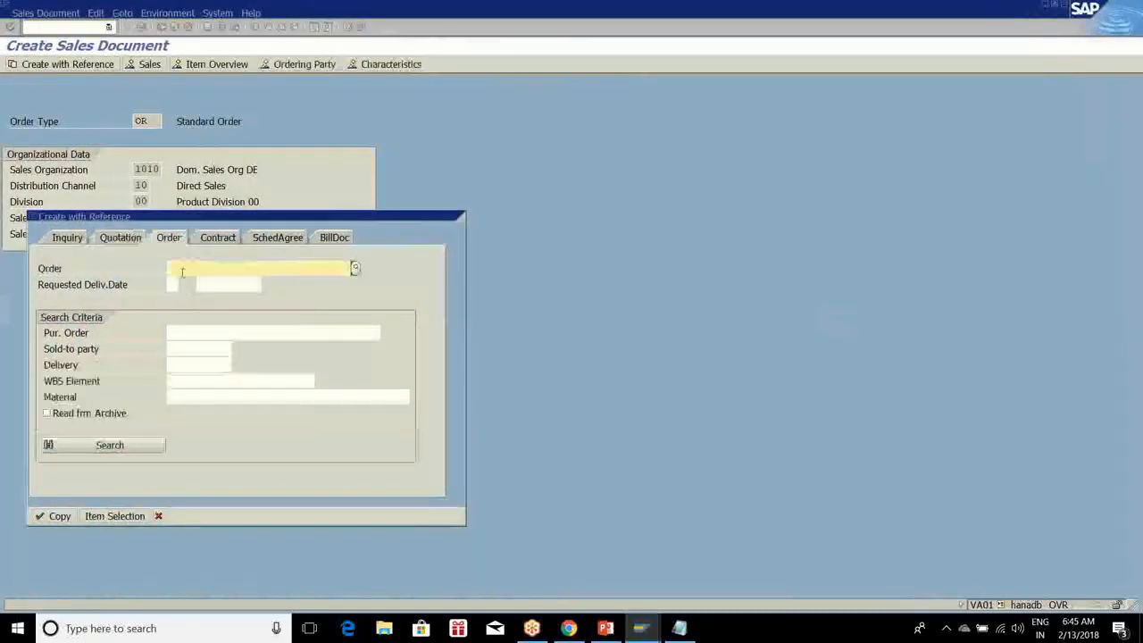
pyautogui.write('11-02-201')
pyautogui.press('BackSpace')
pyautogui.press('BackSpace')
pyautogui.press('BackSpace')
pyautogui.press('BackSpace')
pyautogui.press('BackSpace')
pyautogui.press('BackSpace')
pyautogui.press('BackSpace')
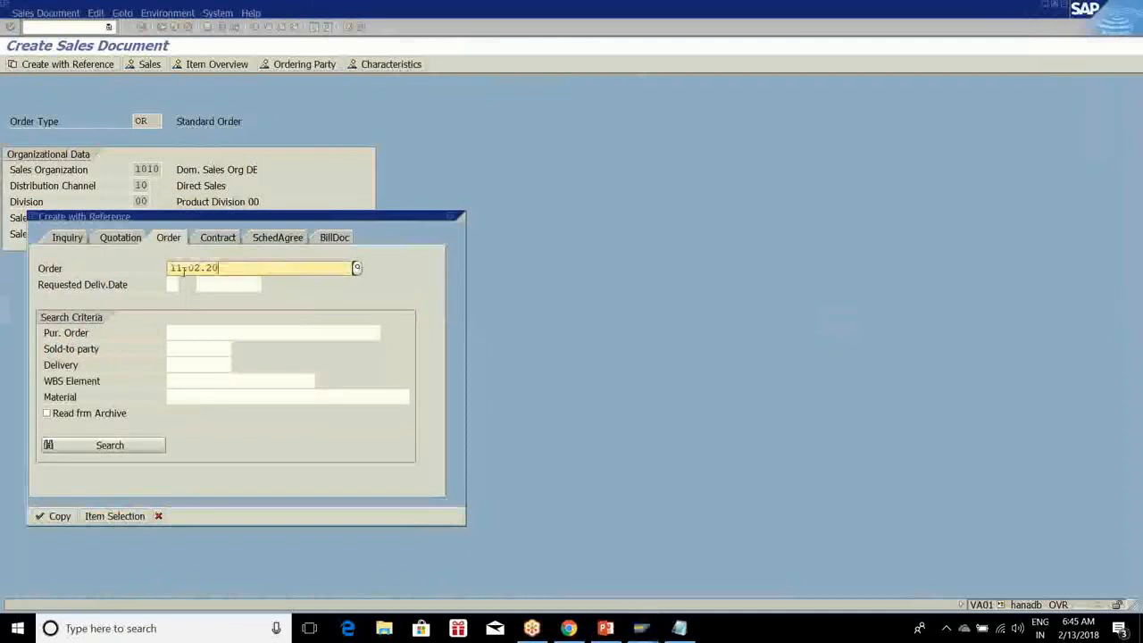
pyautogui.press('BackSpace')
pyautogui.press('BackSpace')
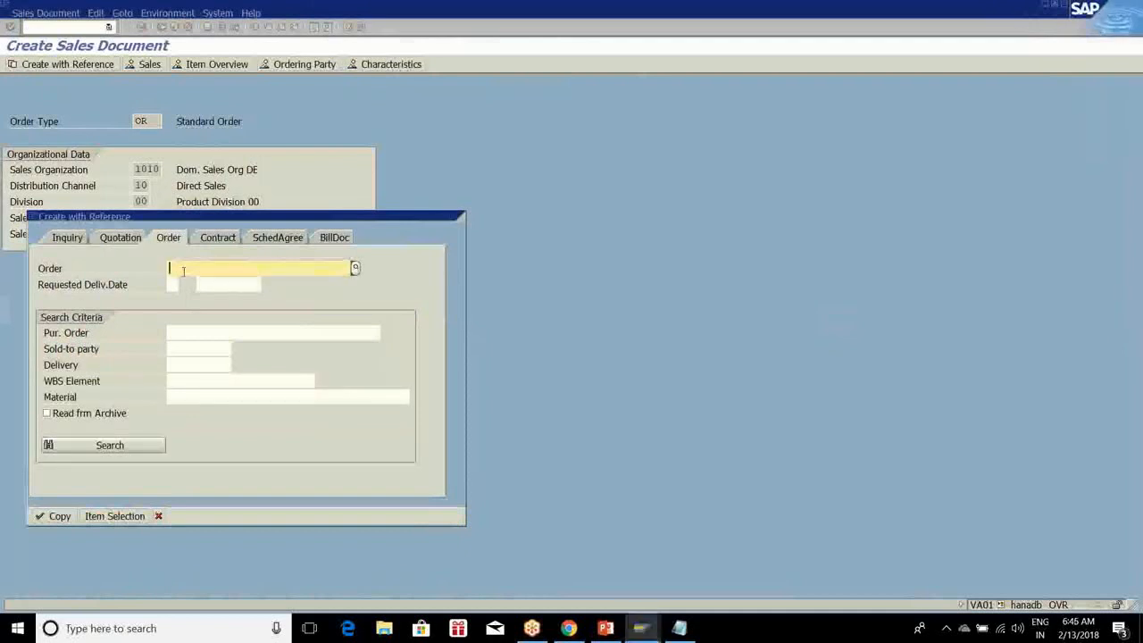
# Copy the referenced order into the new standard order and open the incompletion log
pyautogui.click(205, 280)
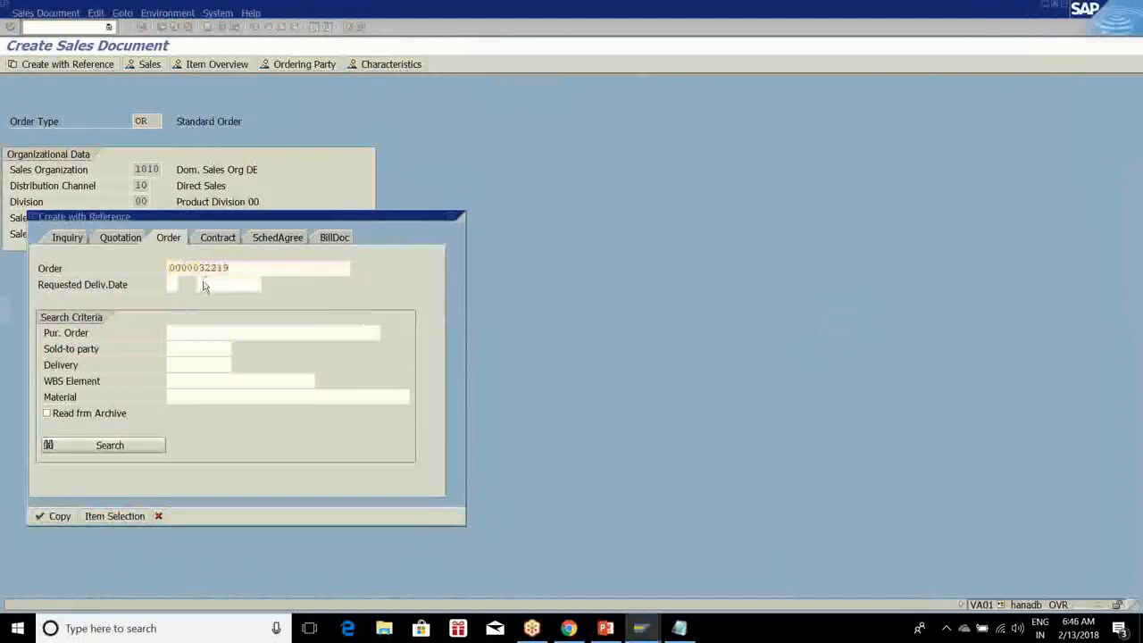
pyautogui.click(56, 516)
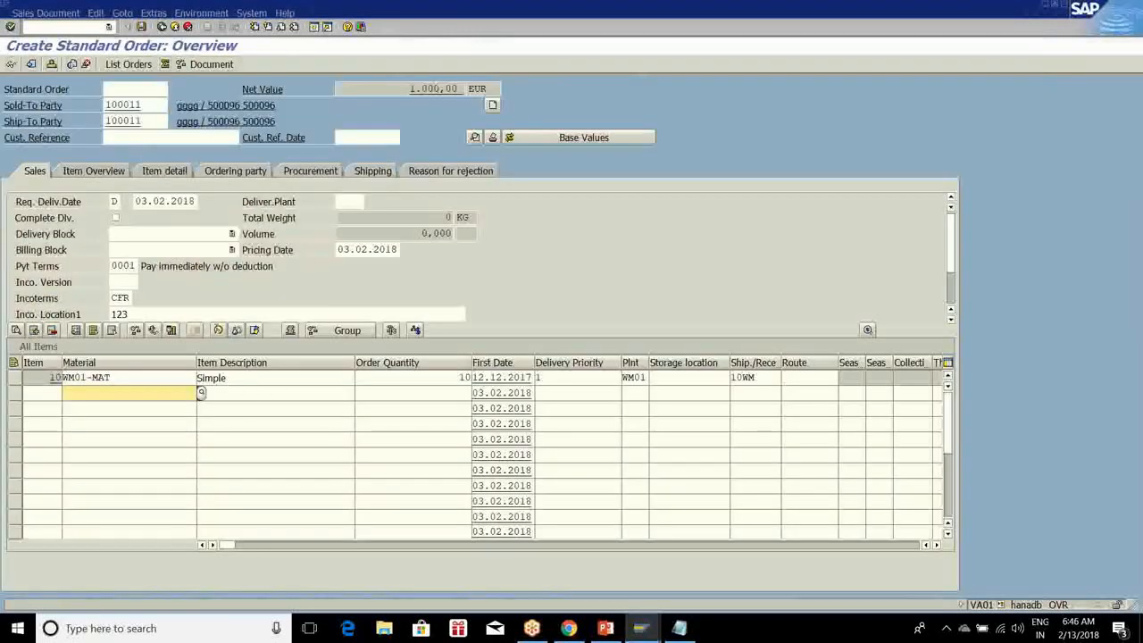
pyautogui.click(97, 13)
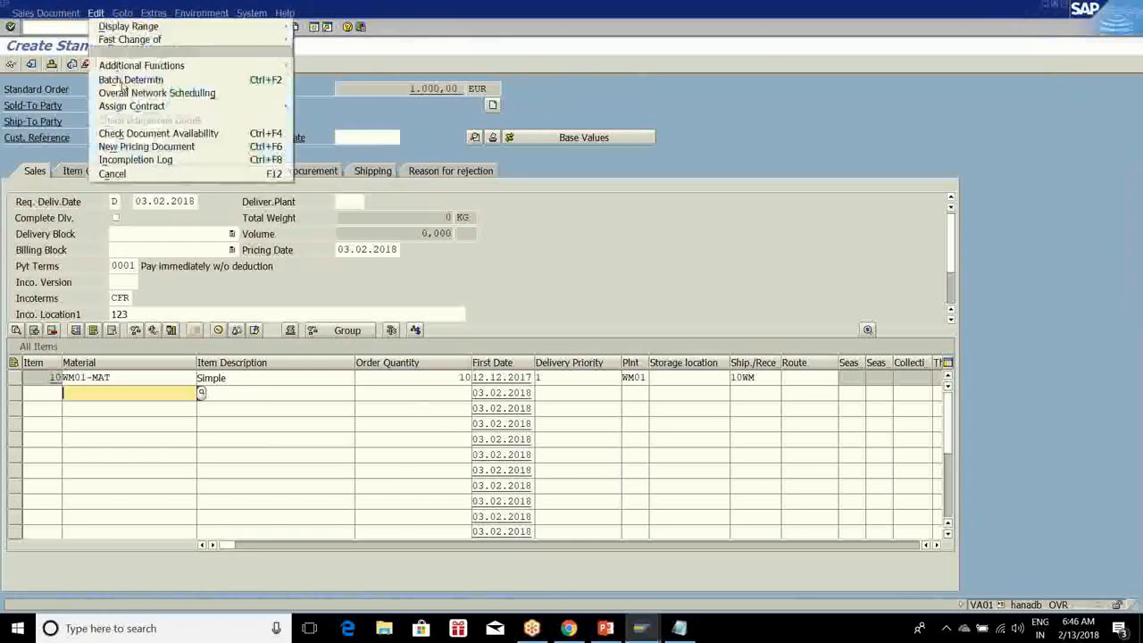
pyautogui.click(136, 160)
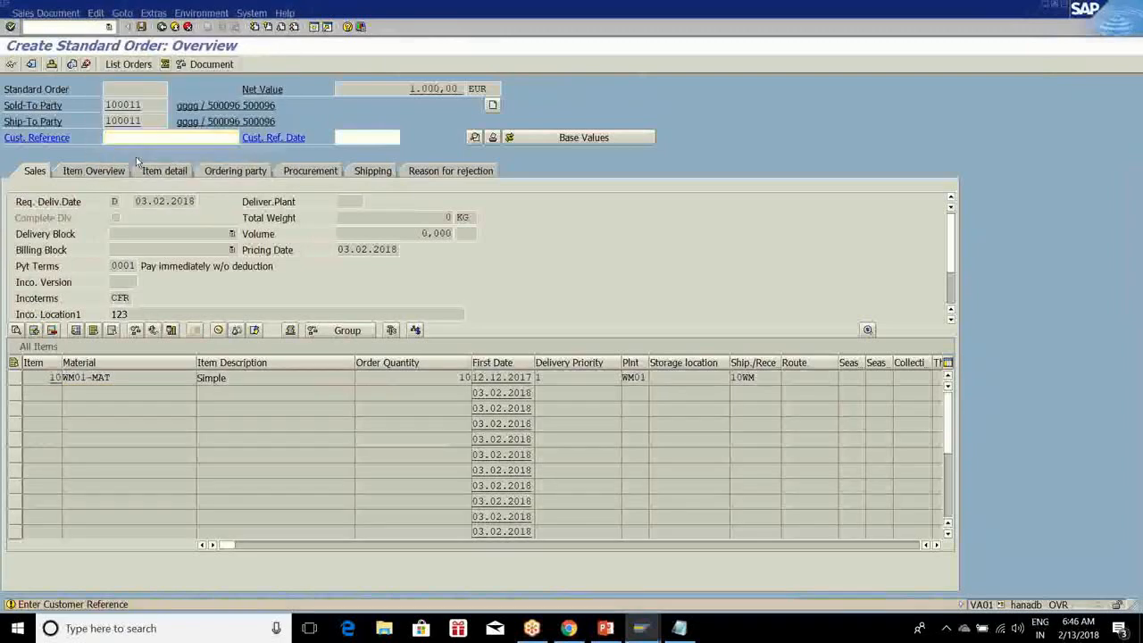
pyautogui.press('Return')
pyautogui.click(11, 168)
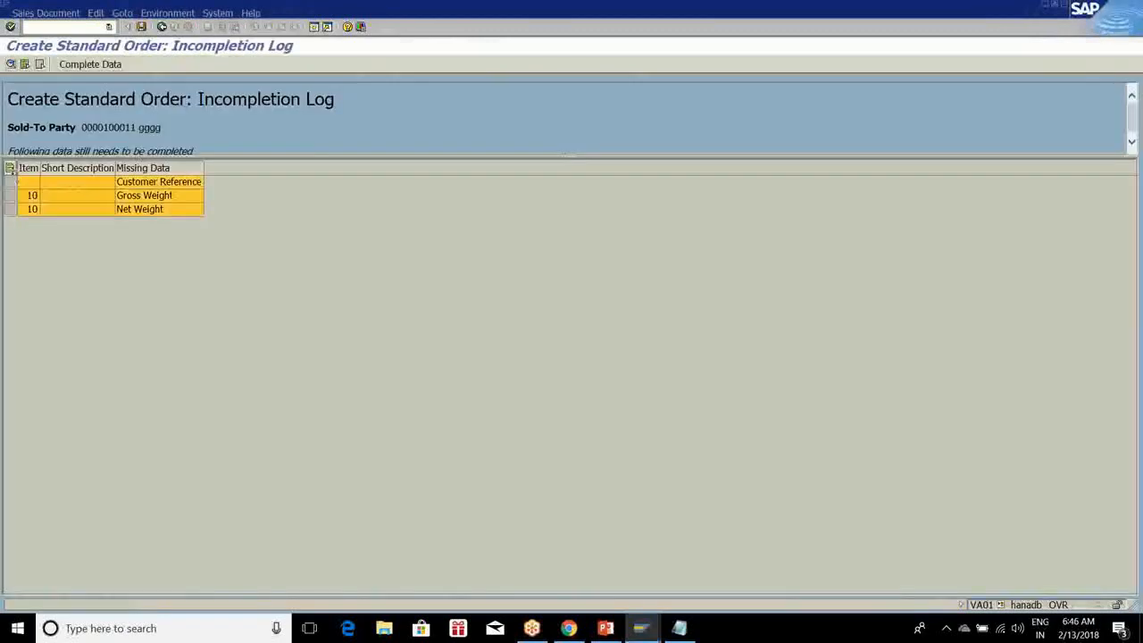
# Complete the order's missing data with customer reference 11111 and a gross and net weight of 1 KG for item 10
pyautogui.click(93, 67)
pyautogui.write('11111')
pyautogui.click(11, 64)
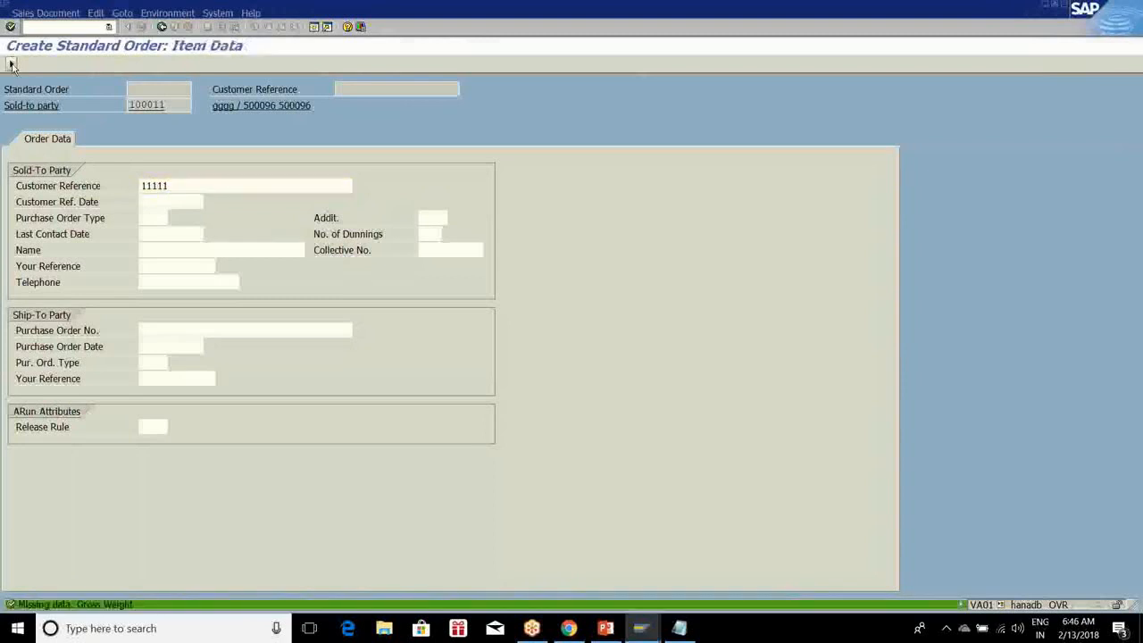
pyautogui.write('1')
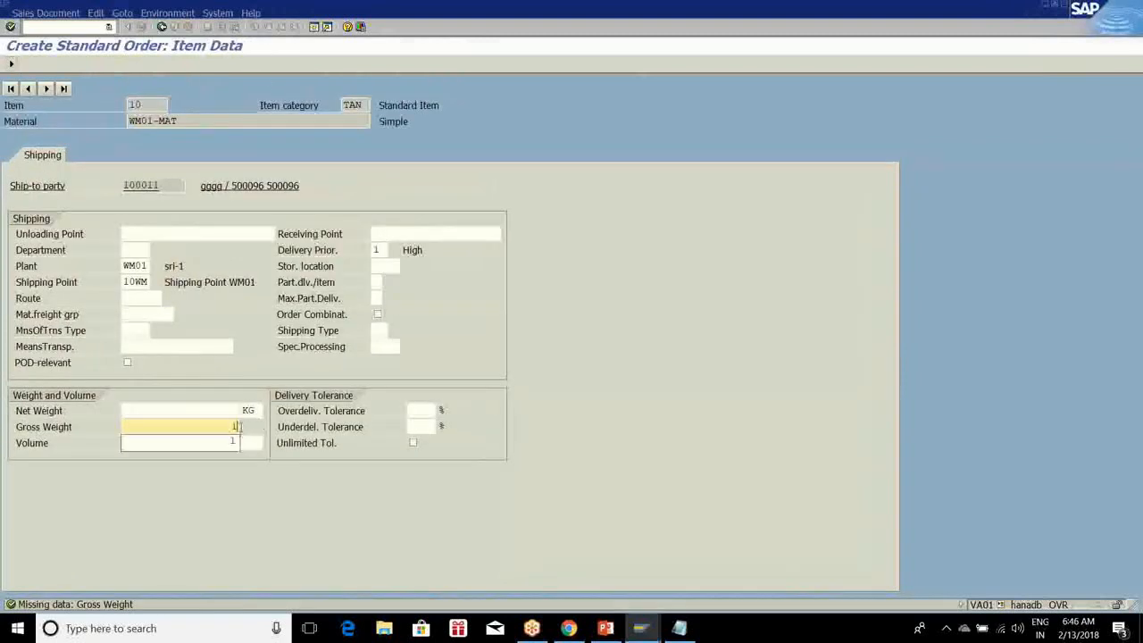
pyautogui.click(203, 413)
pyautogui.write('1')
pyautogui.click(10, 65)
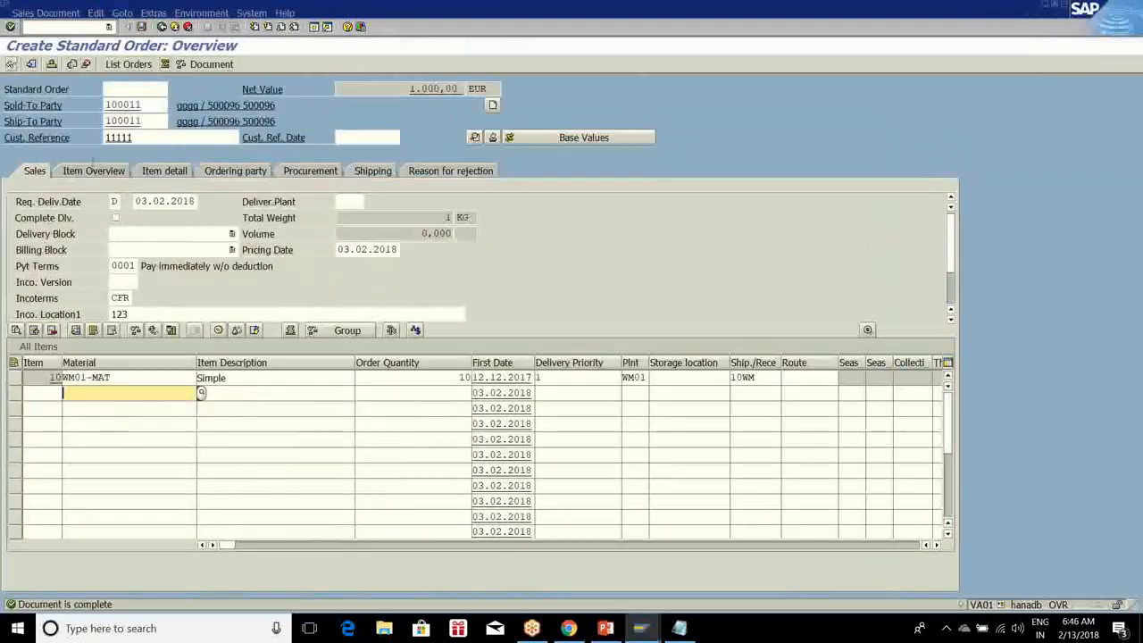
# Save the standard order and start creating its outbound delivery directly from it
pyautogui.click(50, 14)
pyautogui.click(31, 90)
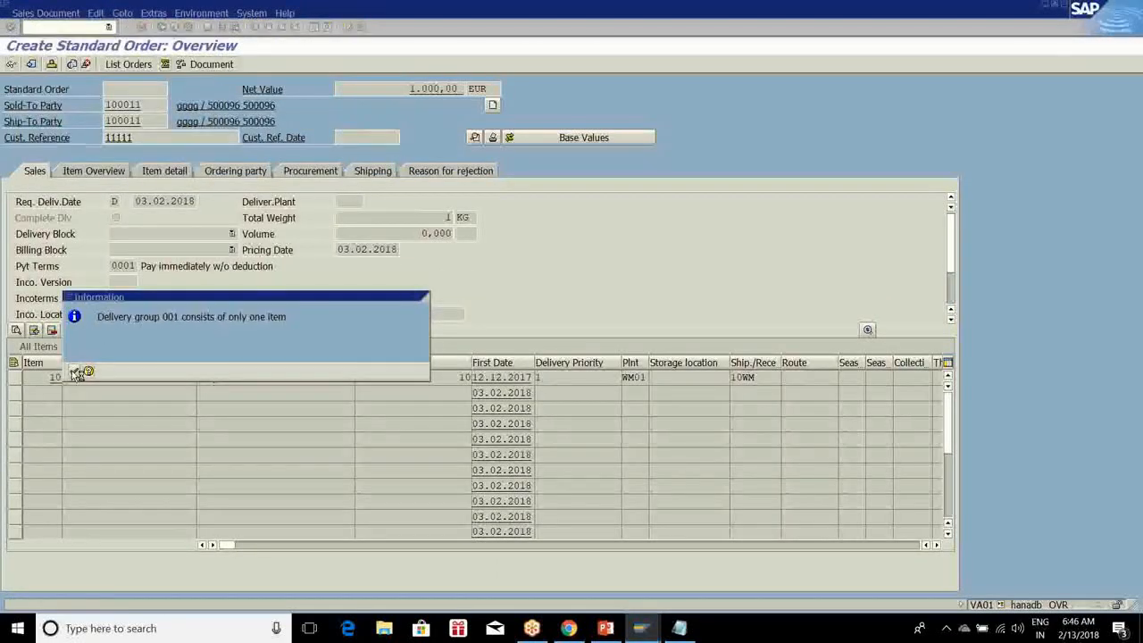
pyautogui.click(74, 370)
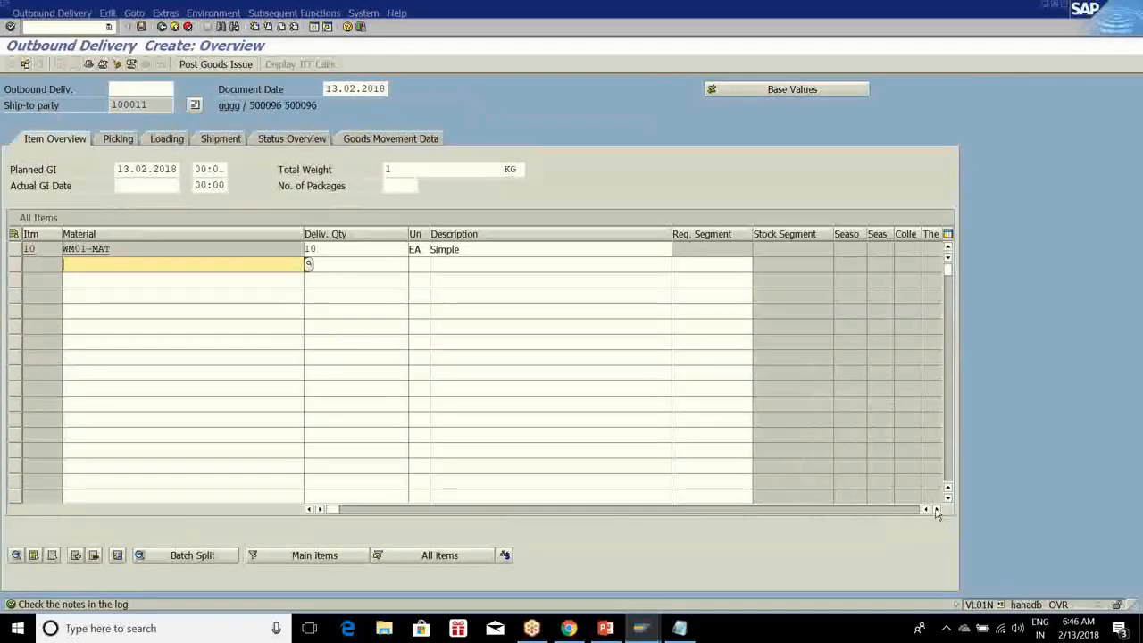
# Set the storage location of delivery item WM01-MAT to 1040 and save the outbound delivery
pyautogui.click(936, 509)
pyautogui.click(936, 510)
pyautogui.click(936, 510)
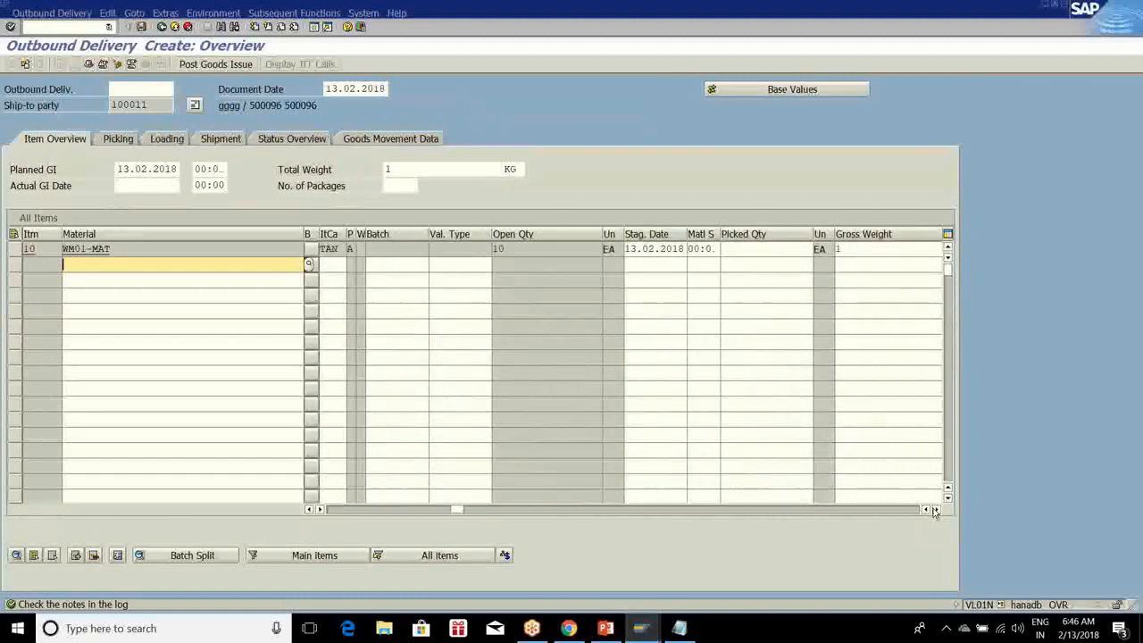
pyautogui.click(936, 510)
pyautogui.click(936, 510)
pyautogui.click(935, 510)
pyautogui.click(936, 510)
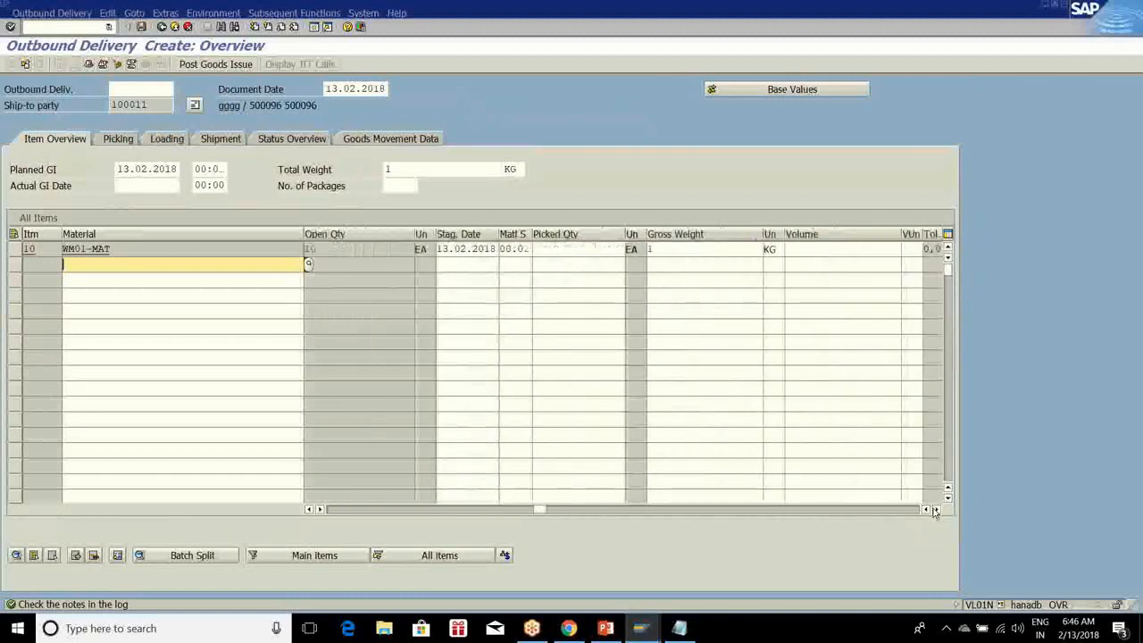
pyautogui.click(936, 509)
pyautogui.click(936, 510)
pyautogui.click(808, 249)
pyautogui.write('1040')
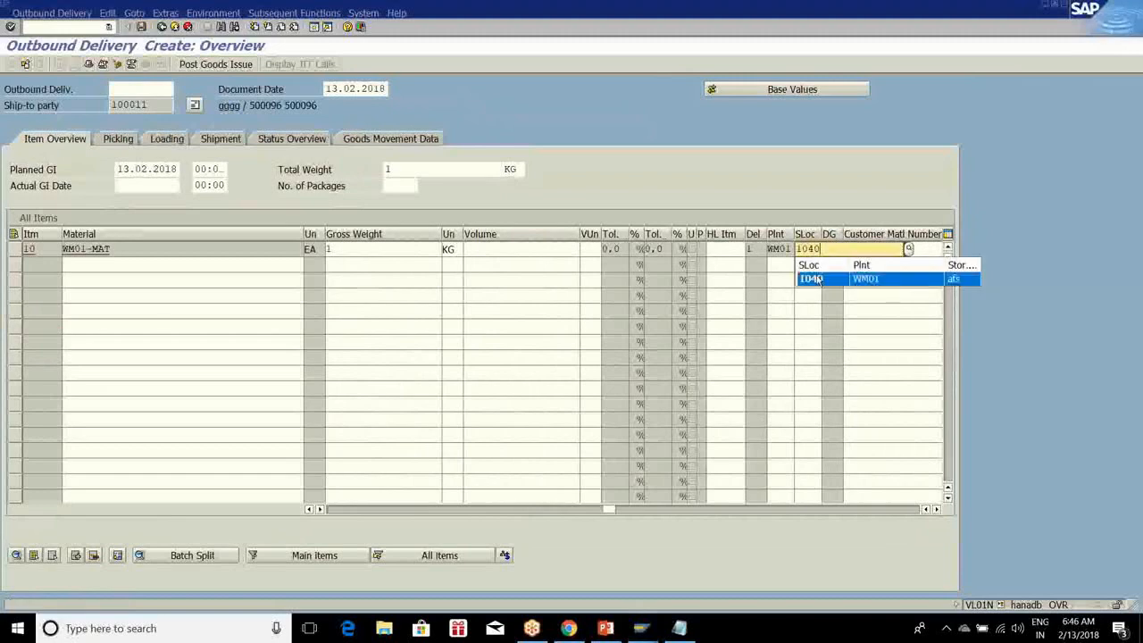
pyautogui.click(816, 278)
pyautogui.press('Return')
pyautogui.click(142, 28)
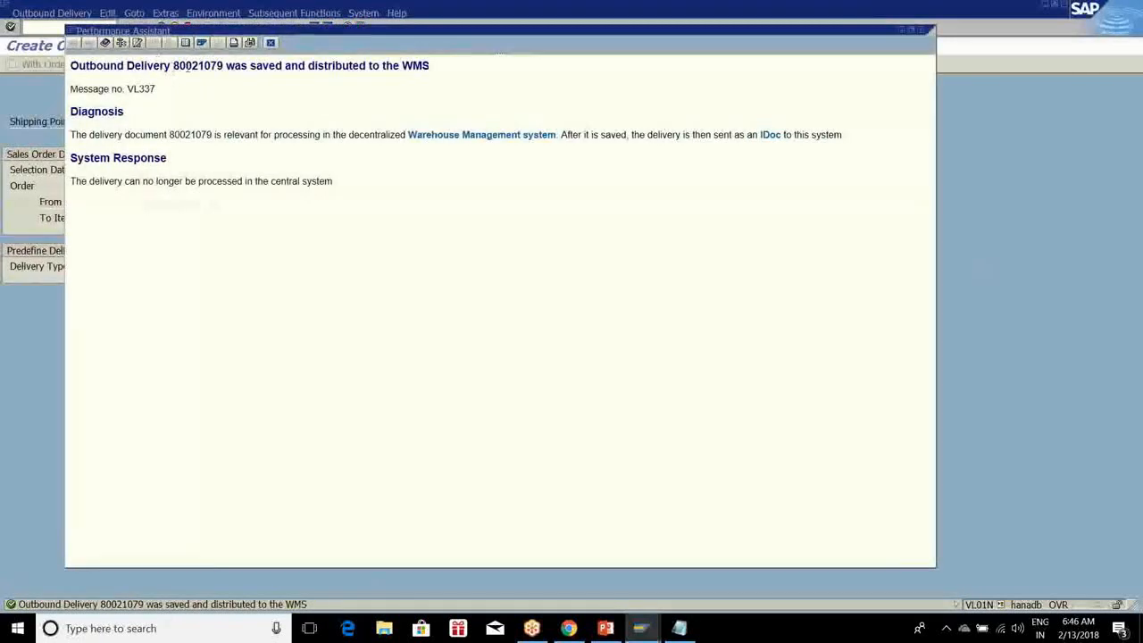
# Copy the saved delivery's number and search for it by ERP document in the WM01 outbound delivery order session
pyautogui.doubleClick(192, 65)
pyautogui.hotkey('ctrl', 'c')
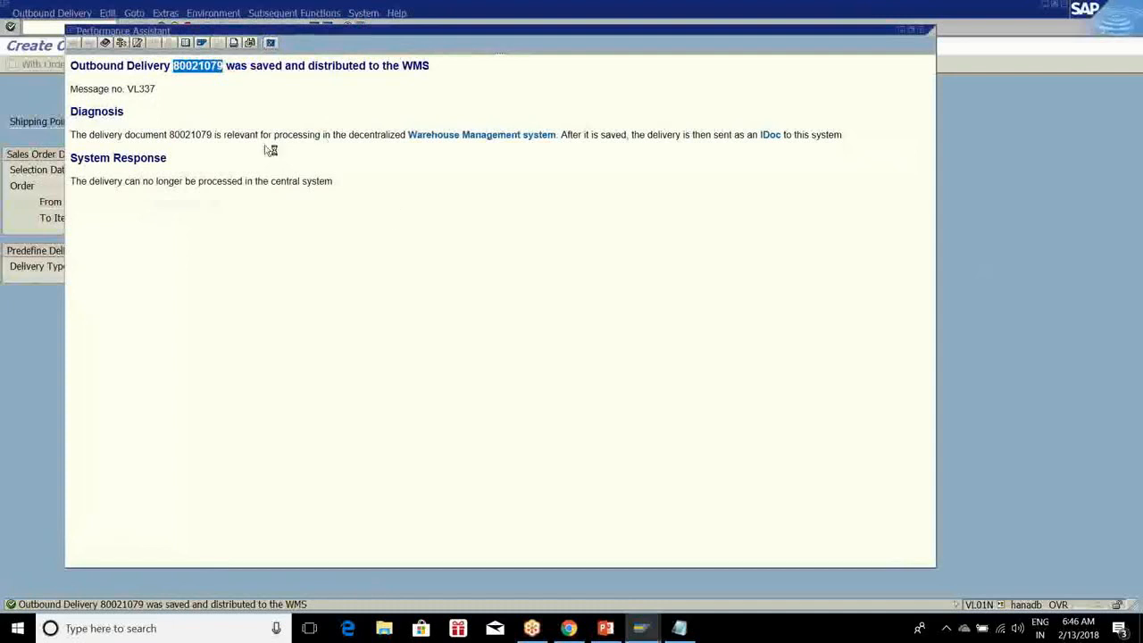
pyautogui.click(270, 42)
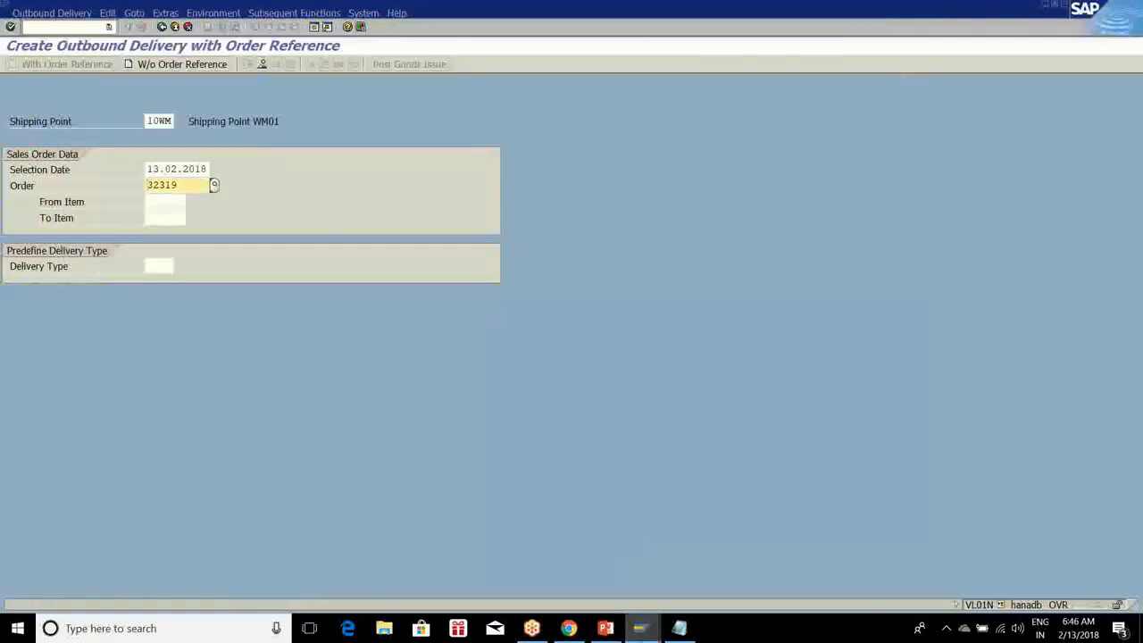
pyautogui.click(640, 627)
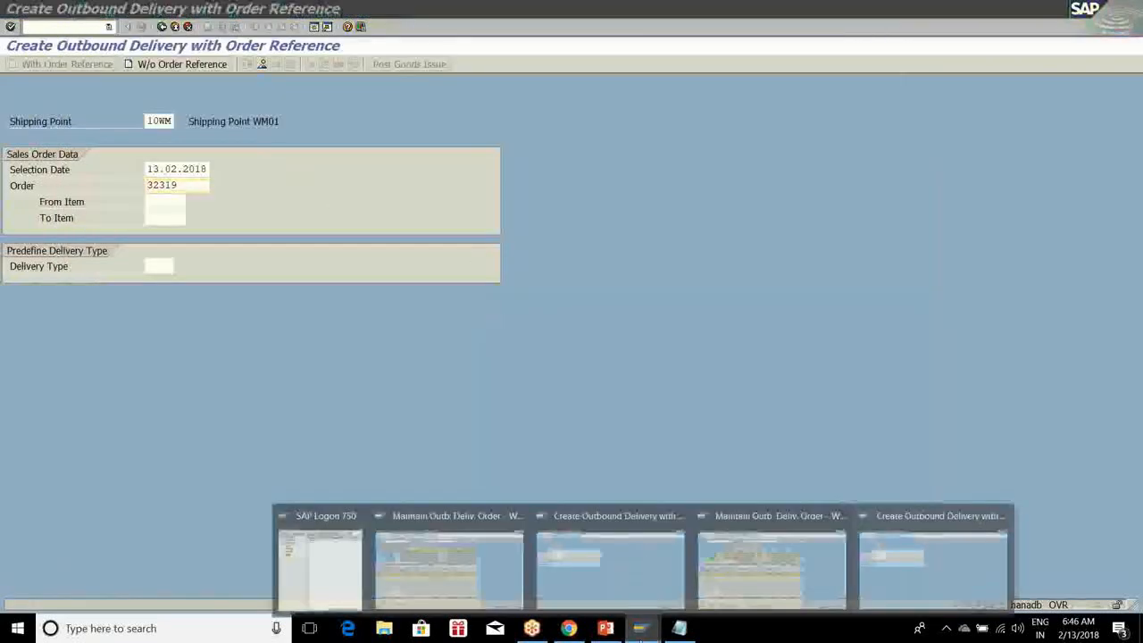
pyautogui.click(779, 554)
pyautogui.click(546, 90)
pyautogui.click(384, 117)
pyautogui.click(522, 89)
pyautogui.hotkey('ctrl', 'v')
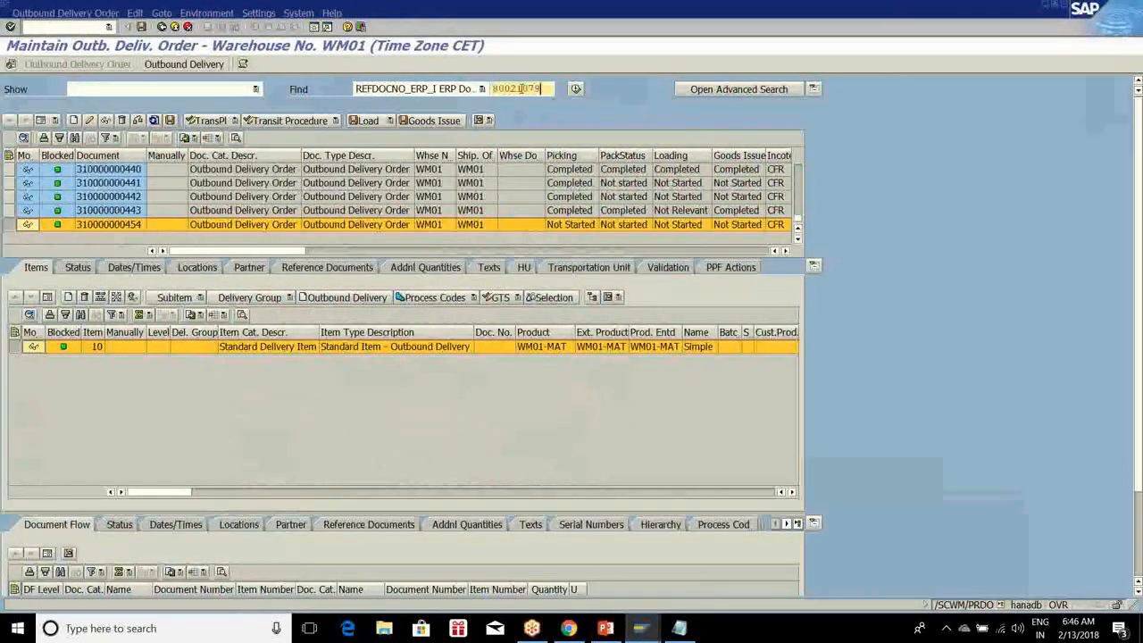
pyautogui.click(576, 91)
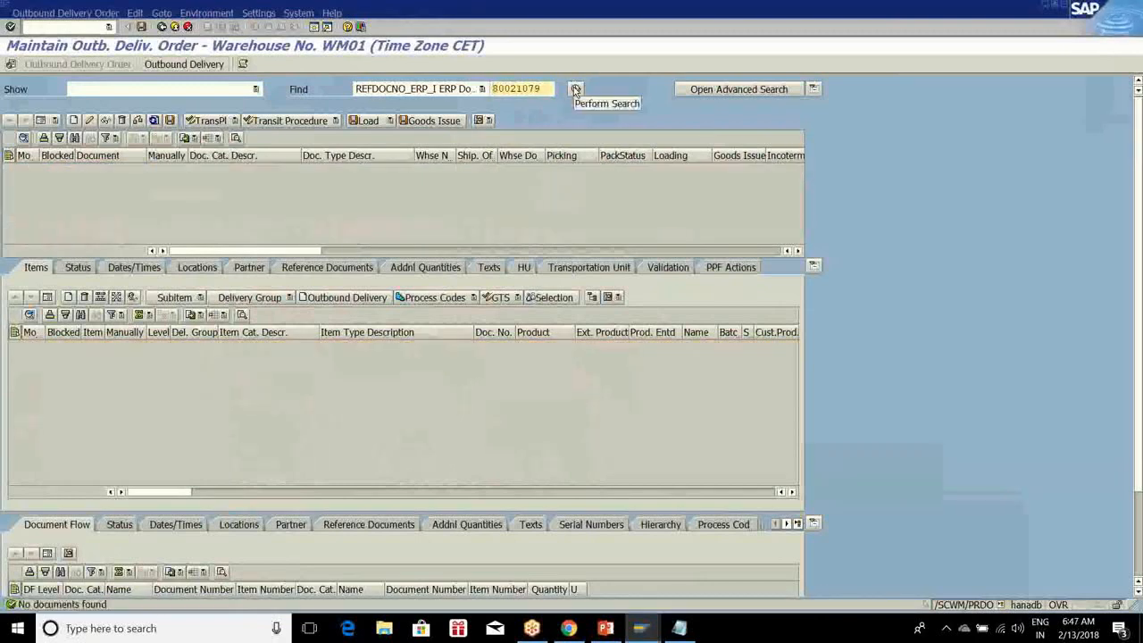
# Open the qRFC inbound queue monitor, transaction SMQ2, and list the queues of client 400 with queue name *
pyautogui.click(73, 29)
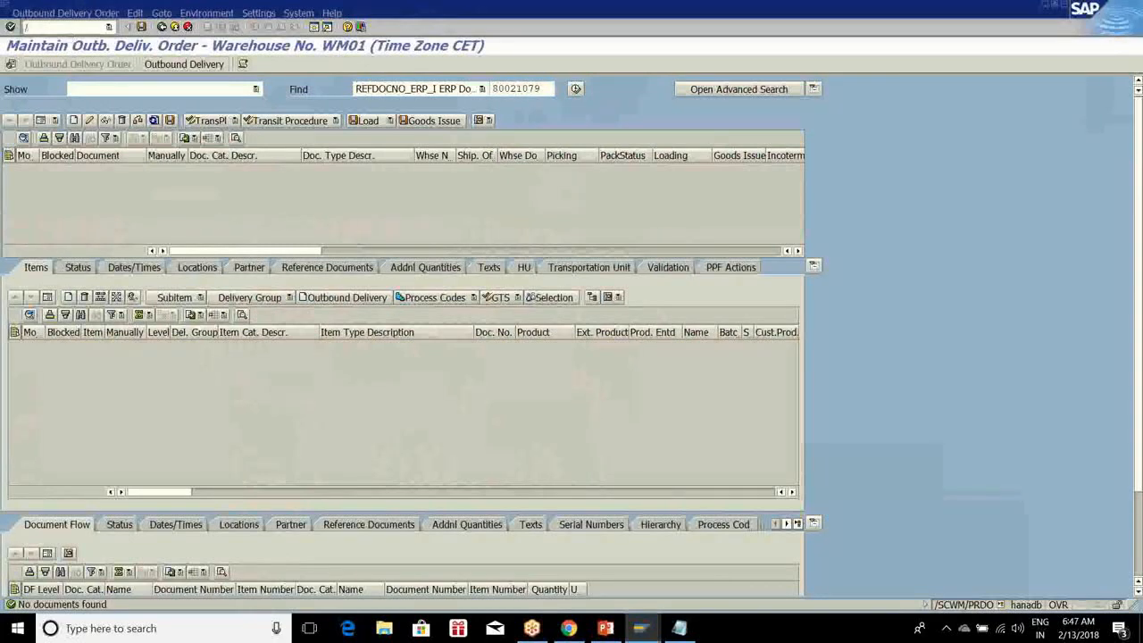
pyautogui.write('/smq2')
pyautogui.press('Return')
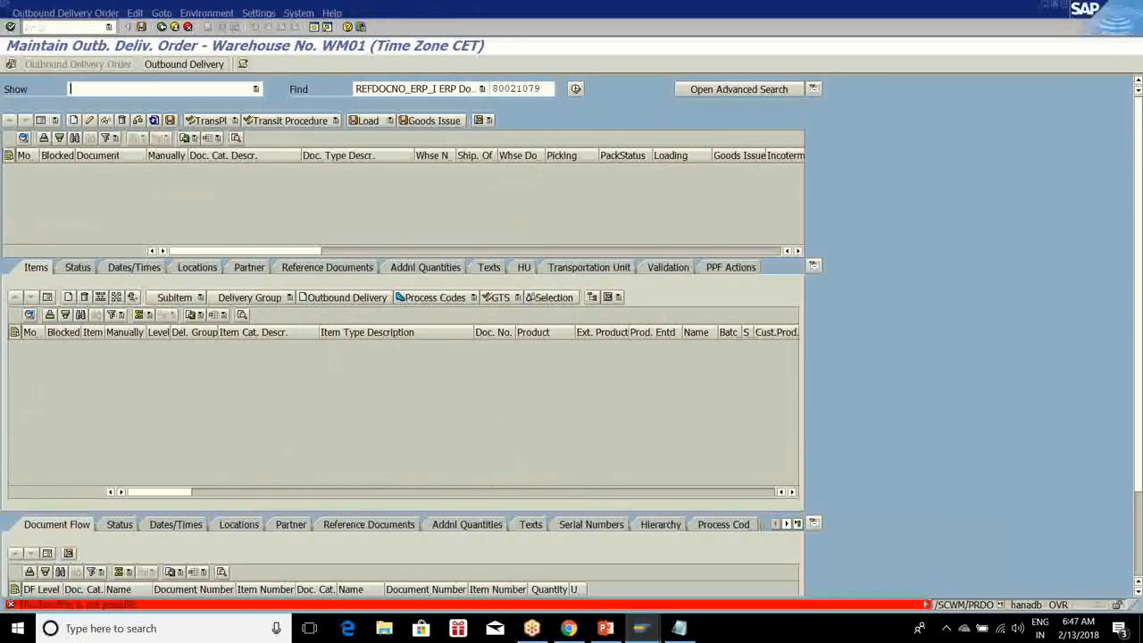
pyautogui.click(58, 27)
pyautogui.write('/nsm')
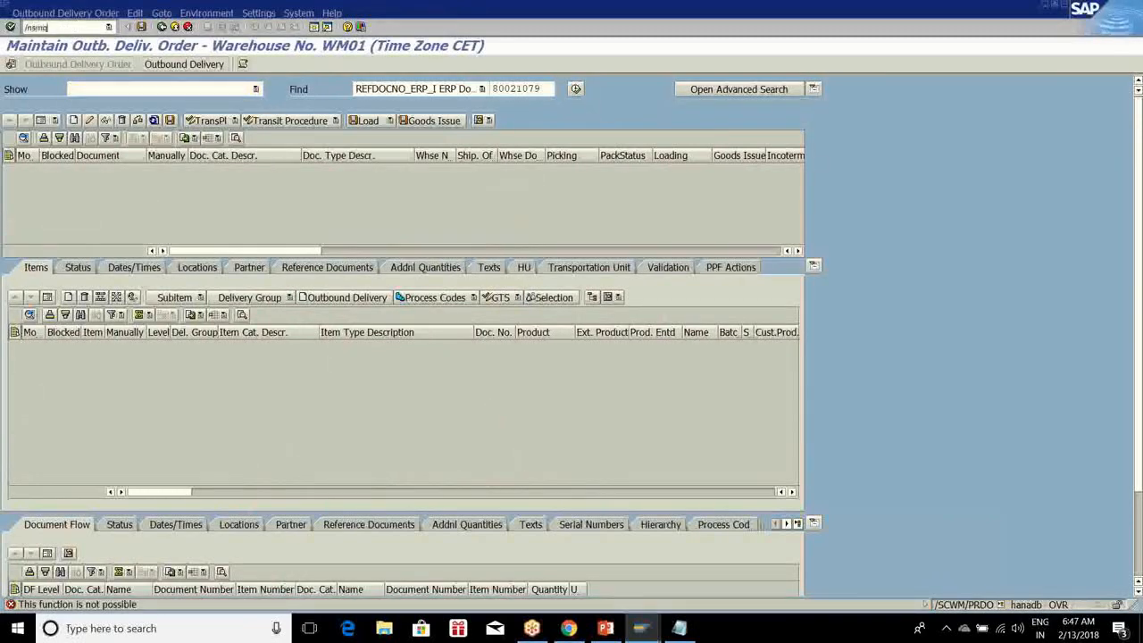
pyautogui.write('q2')
pyautogui.press('Return')
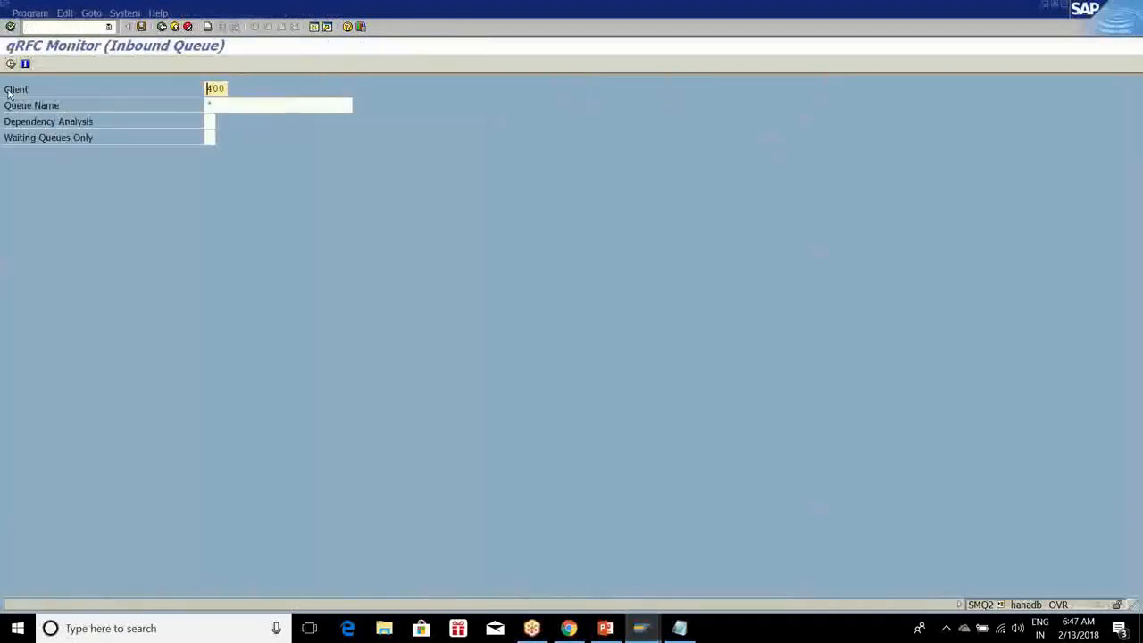
pyautogui.click(15, 64)
# List the outbound queues in transaction SMQ1 and examine the recorded call of the third queue, destination T41EWM400
pyautogui.write('/nsmq1')
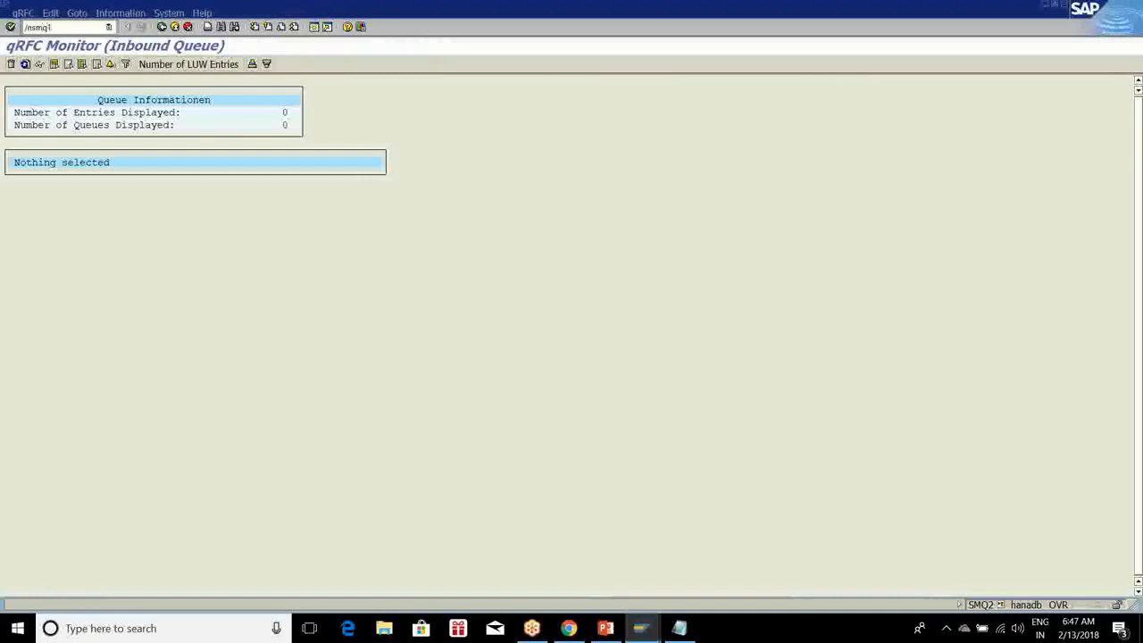
pyautogui.press('Return')
pyautogui.click(11, 64)
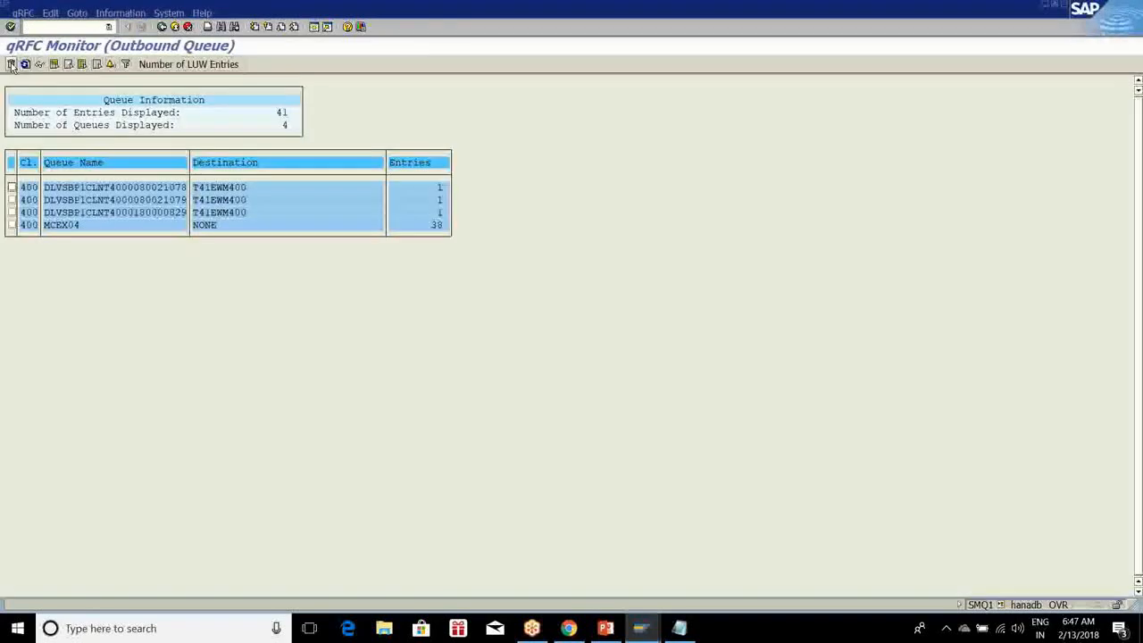
pyautogui.doubleClick(123, 211)
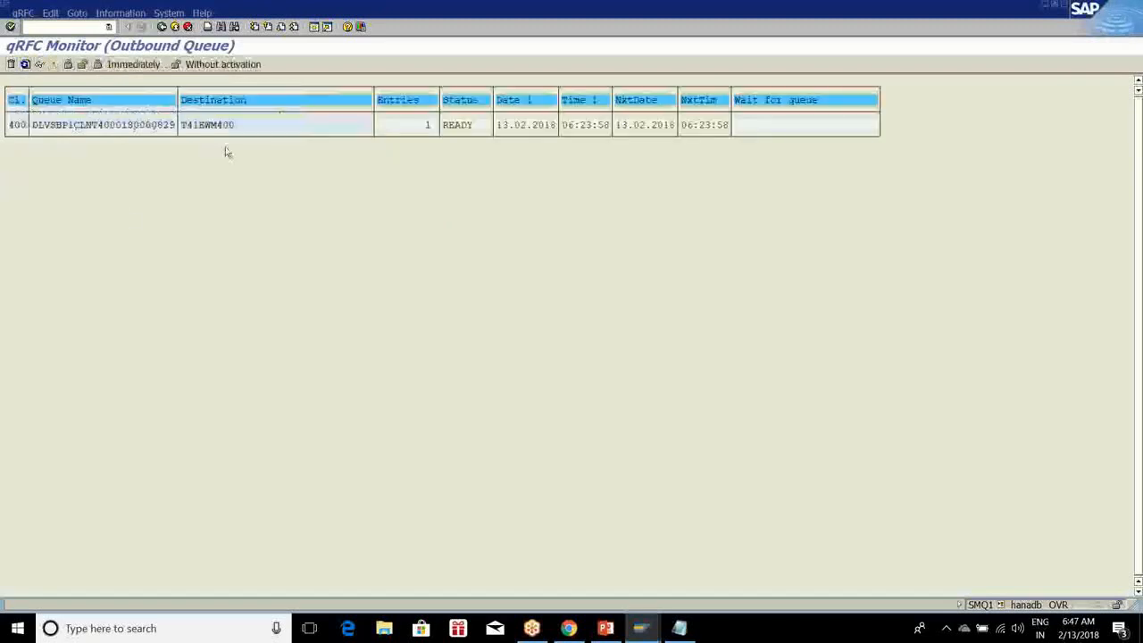
pyautogui.doubleClick(78, 126)
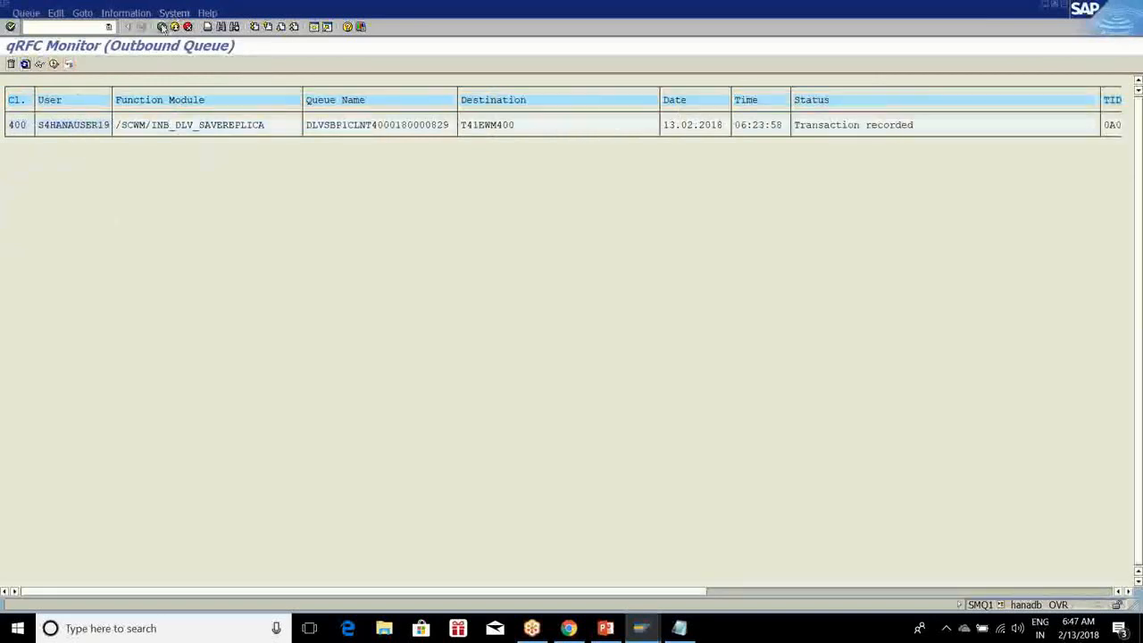
pyautogui.click(162, 27)
pyautogui.click(161, 27)
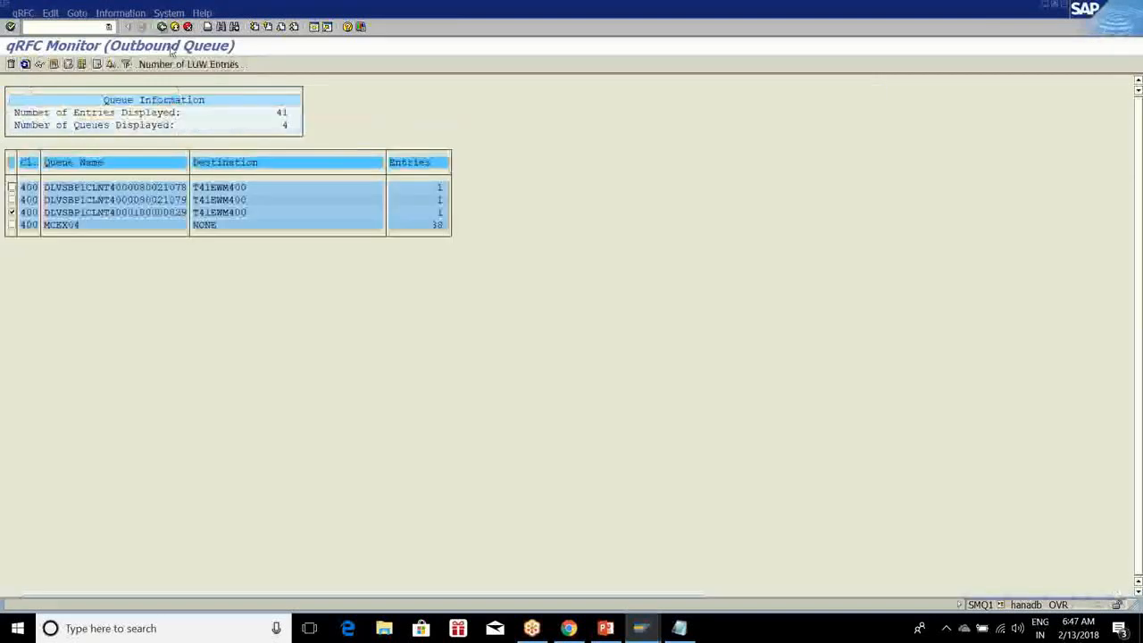
# Check the status of the other two delivery queues to T41EWM400 and recheck the first listed entry's recorded call
pyautogui.doubleClick(128, 206)
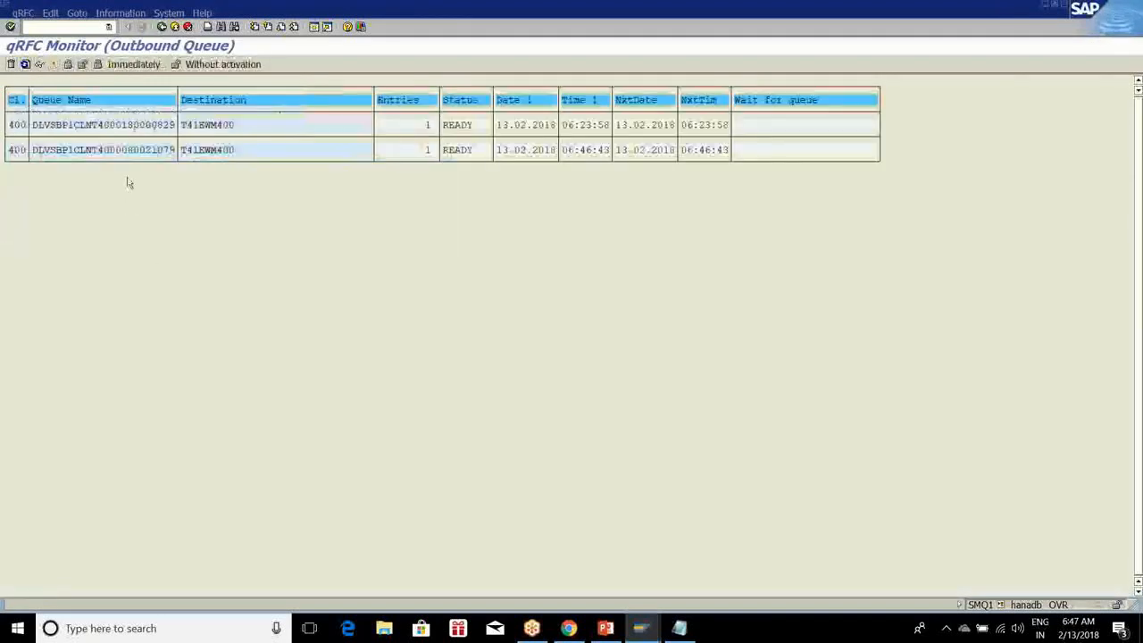
pyautogui.doubleClick(101, 125)
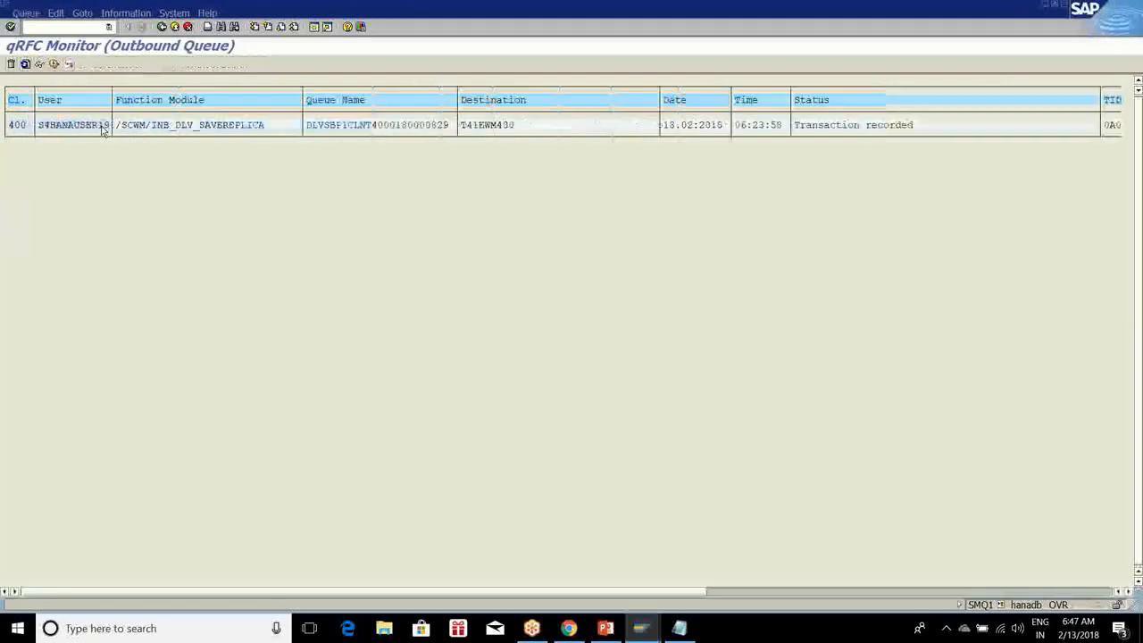
pyautogui.click(161, 27)
pyautogui.click(162, 27)
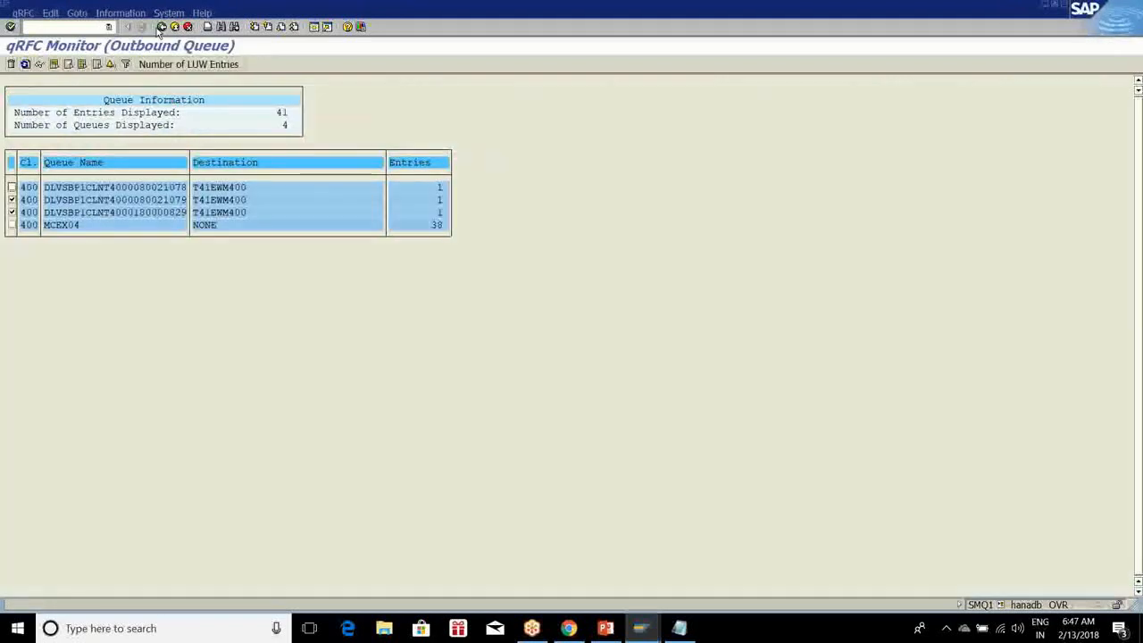
pyautogui.doubleClick(109, 191)
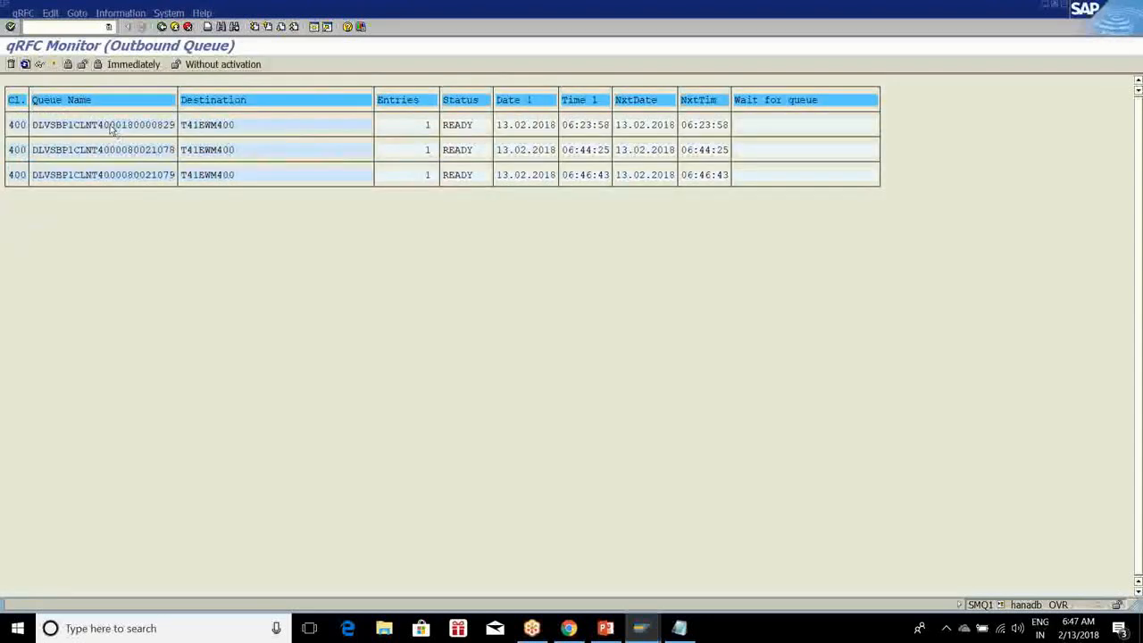
pyautogui.doubleClick(111, 130)
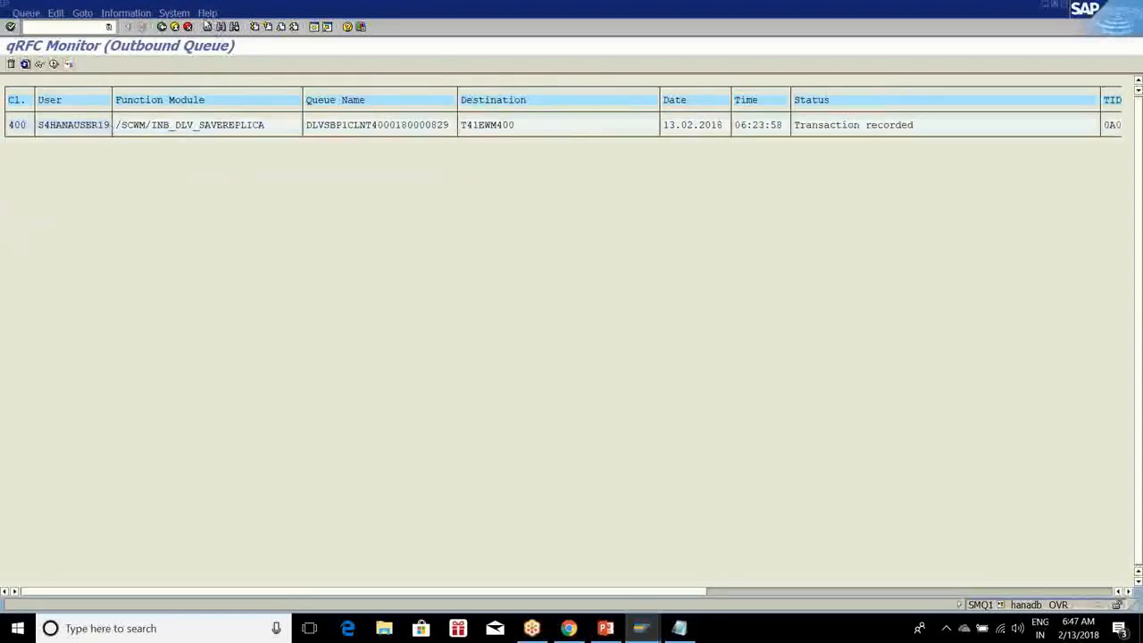
pyautogui.click(161, 27)
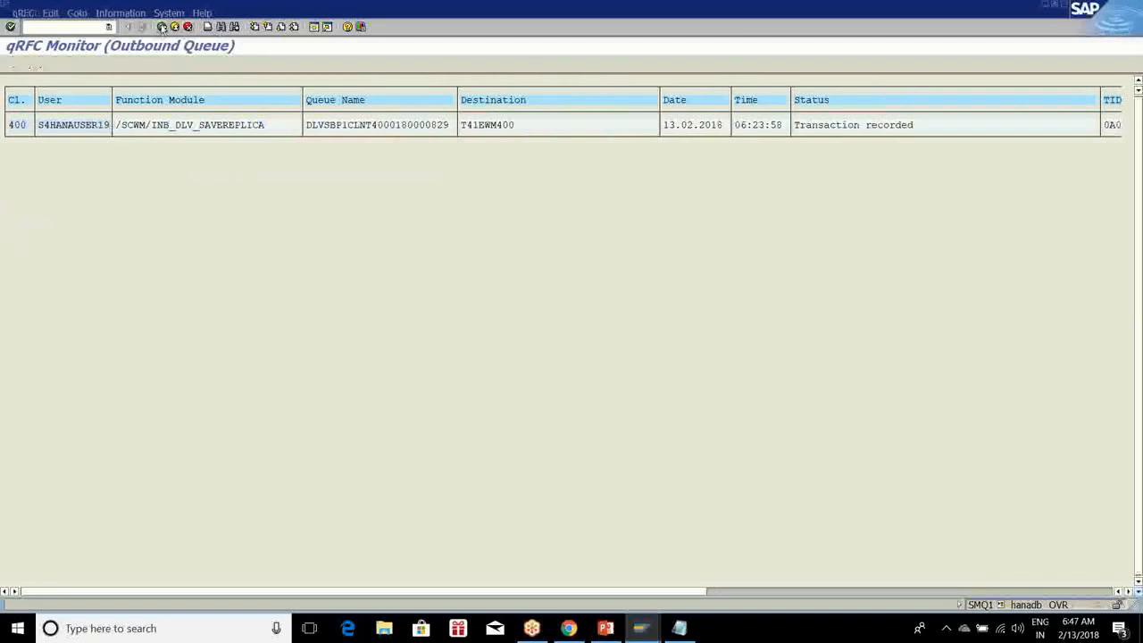
pyautogui.click(161, 27)
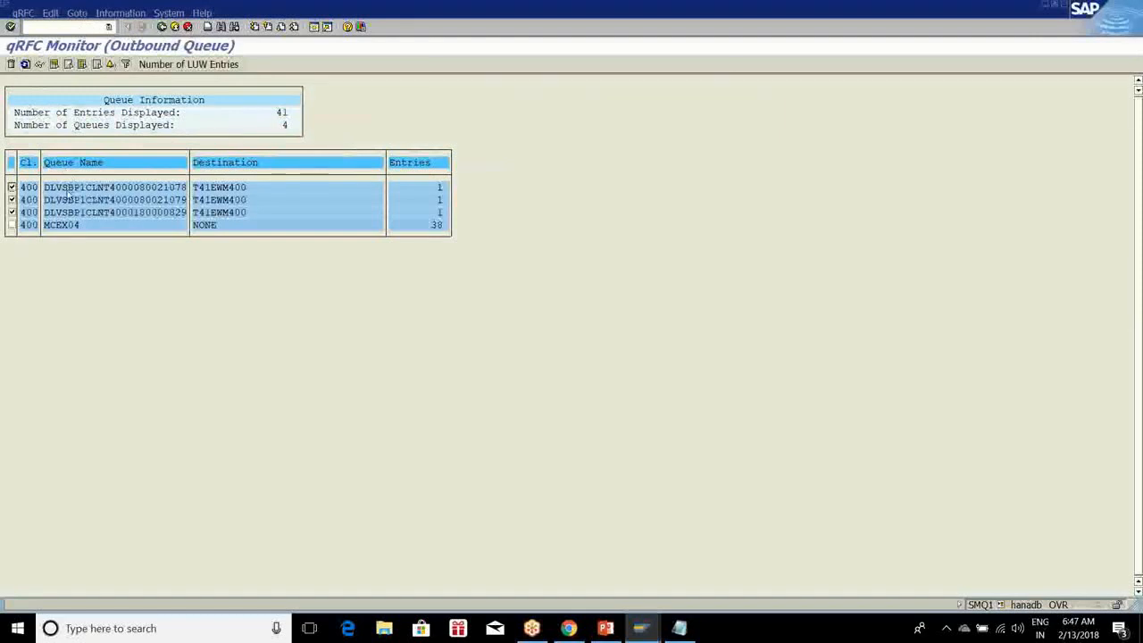
# Open the status list of the three delivery queues to T41EWM400, unlock the first listed queue and refresh the list
pyautogui.doubleClick(67, 195)
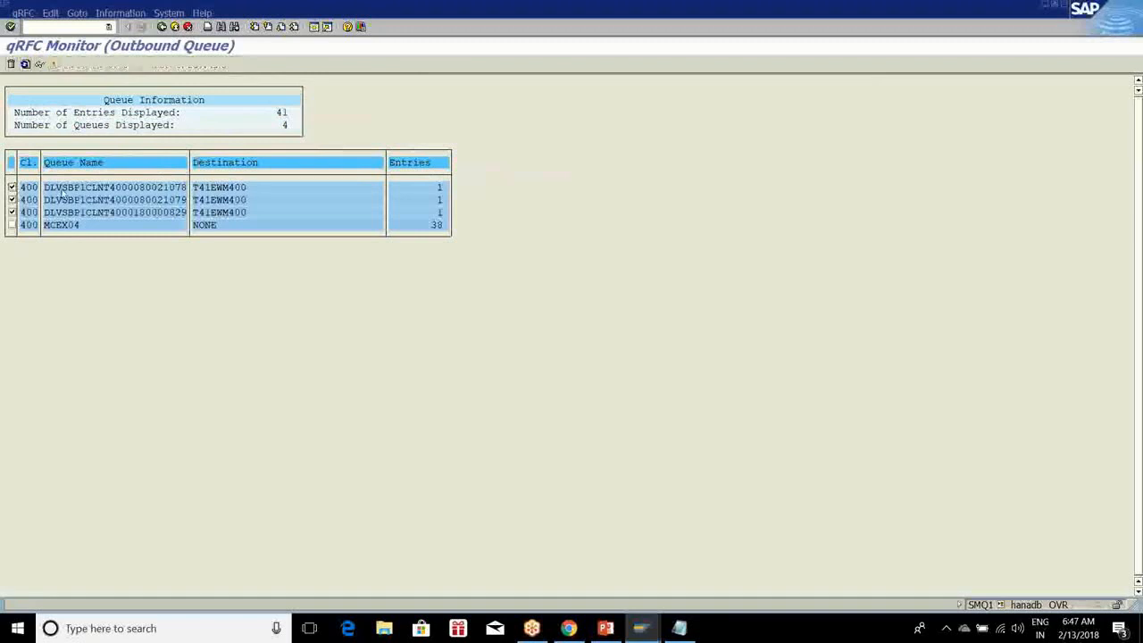
pyautogui.doubleClick(62, 194)
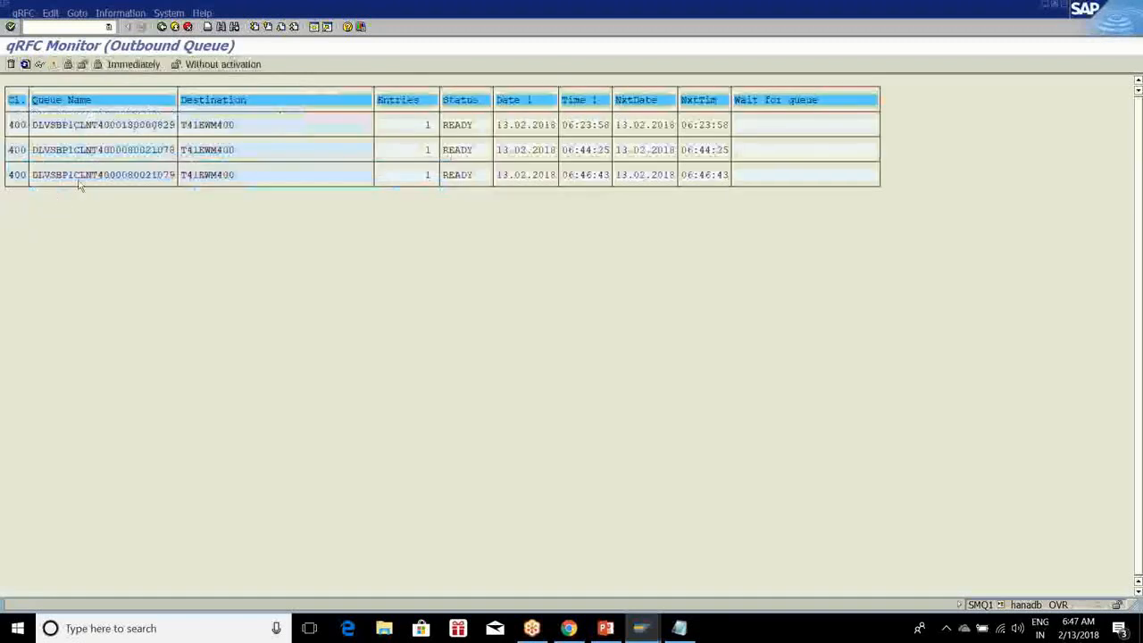
pyautogui.click(81, 67)
pyautogui.click(38, 214)
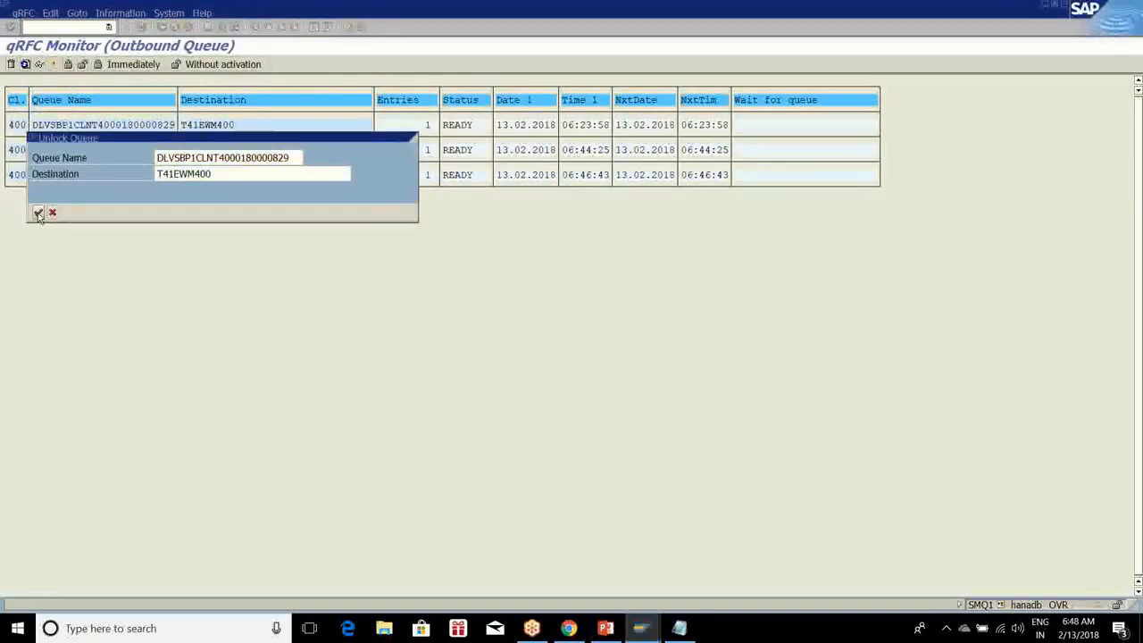
pyautogui.click(25, 65)
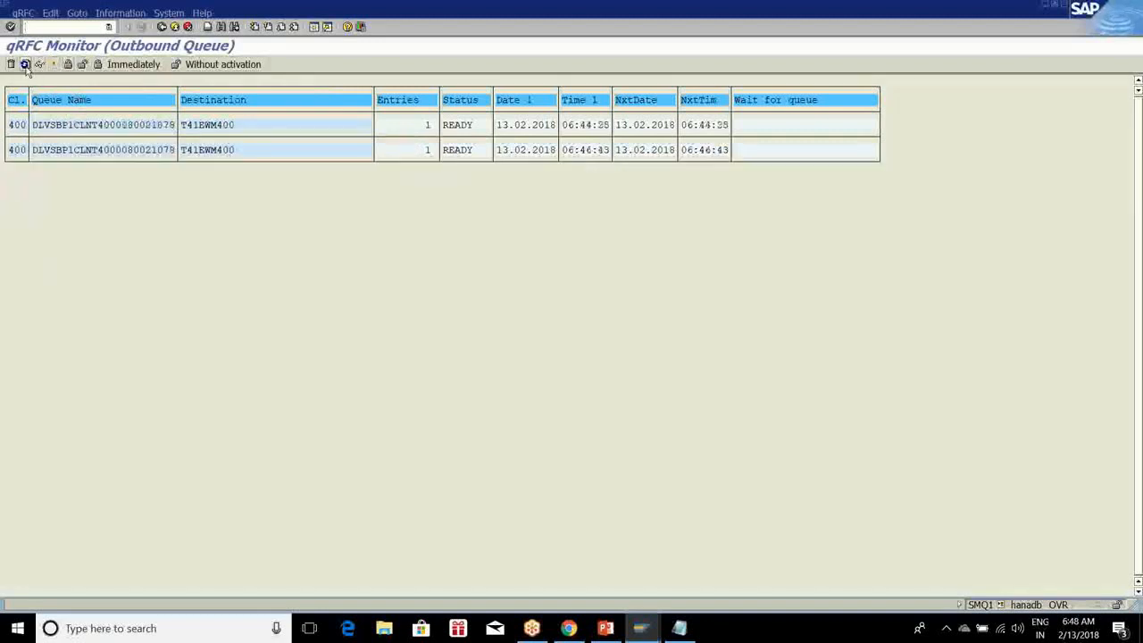
# Unlock the two remaining delivery queues to destination T41EWM400 one after the other, refreshing the list after each
pyautogui.click(82, 64)
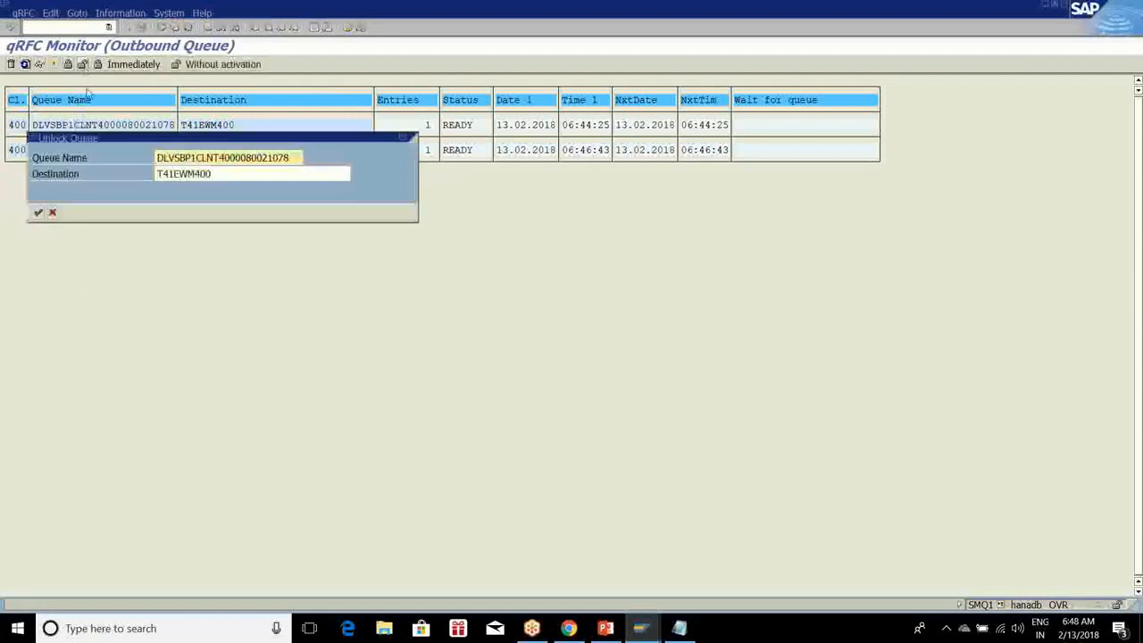
pyautogui.click(38, 212)
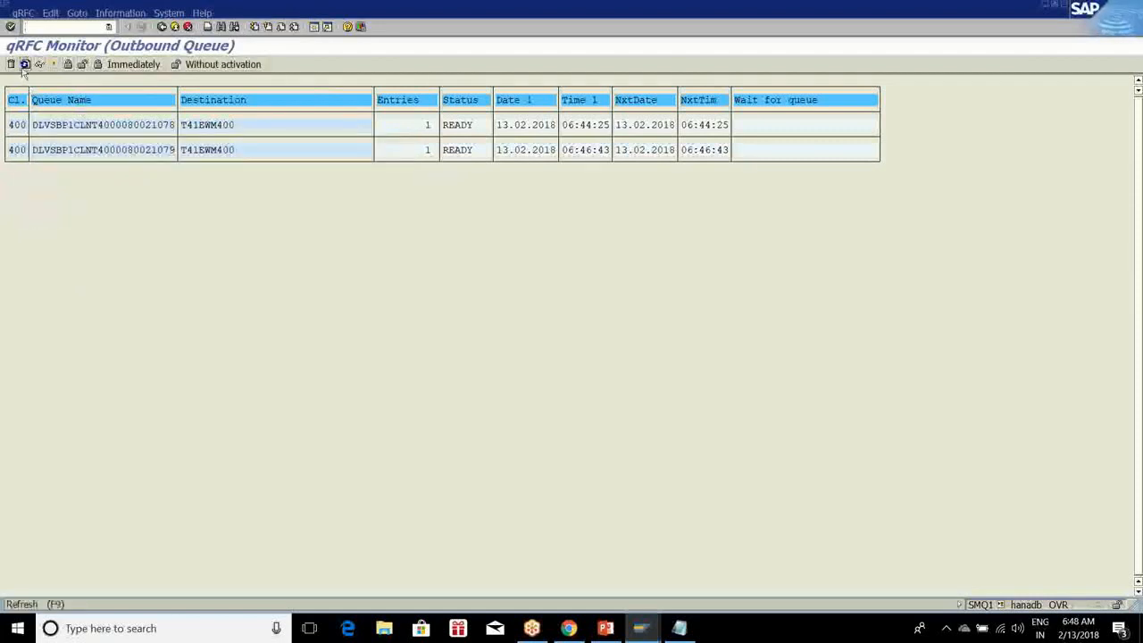
pyautogui.click(24, 65)
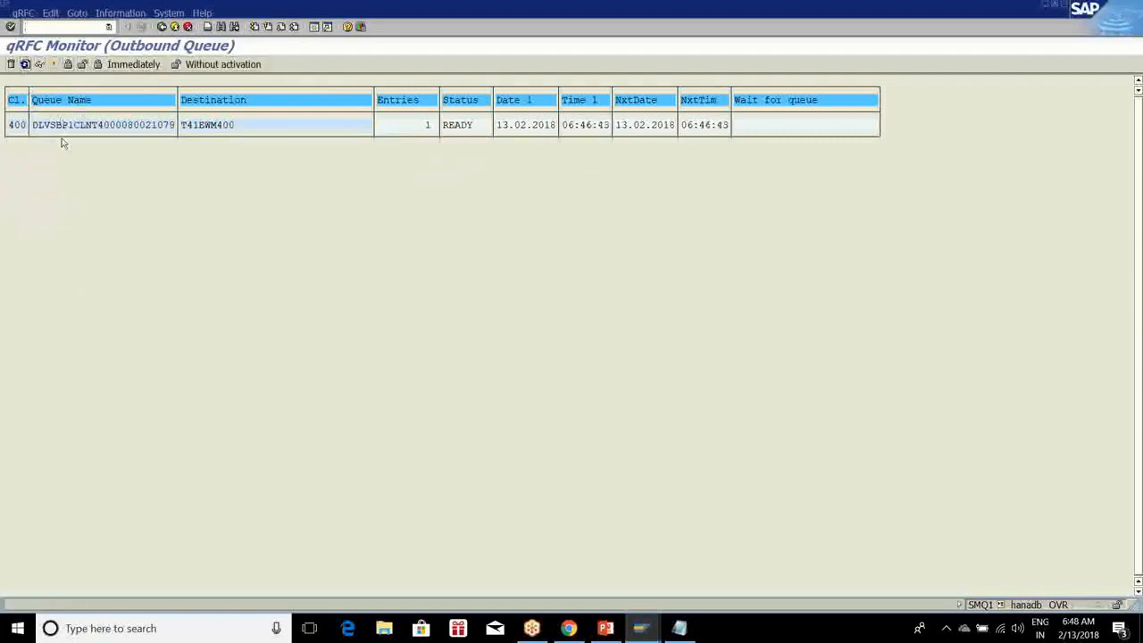
pyautogui.click(82, 64)
pyautogui.click(38, 213)
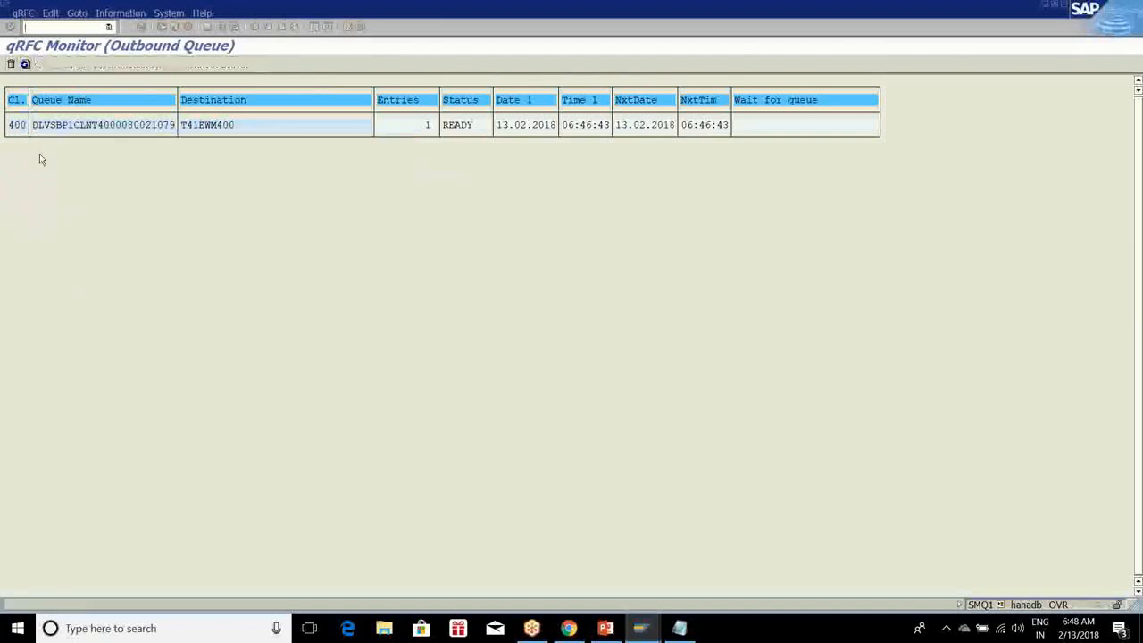
pyautogui.click(24, 66)
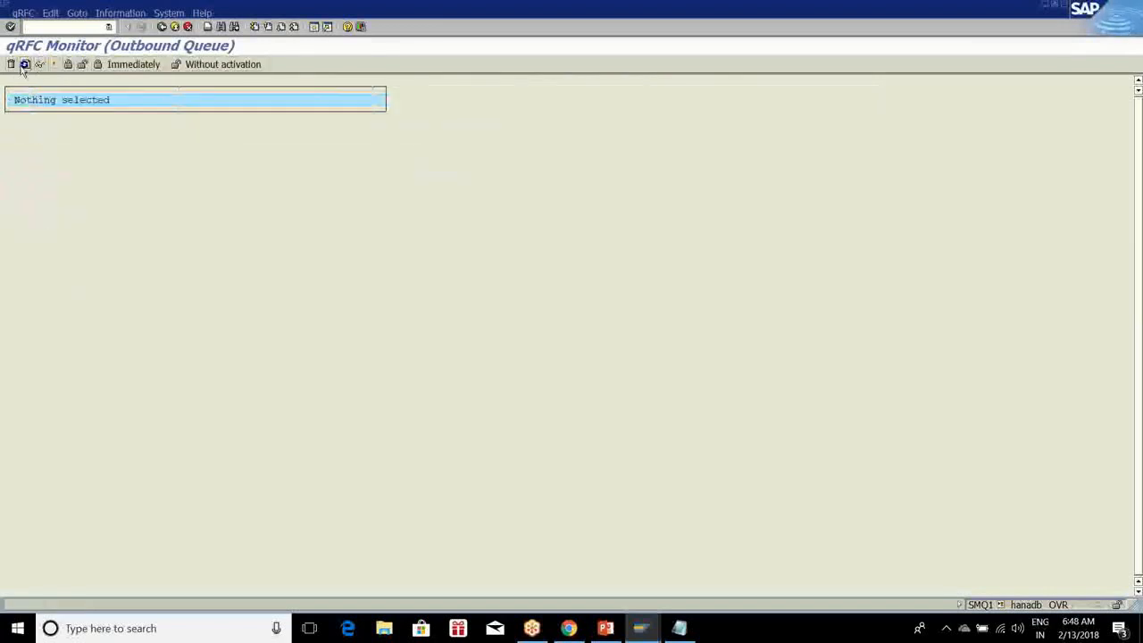
# Examine the recorded calls of the MCEX04 queue and the source code of function module MCEX_UPDATE_04_QRFC
pyautogui.click(162, 27)
pyautogui.doubleClick(64, 188)
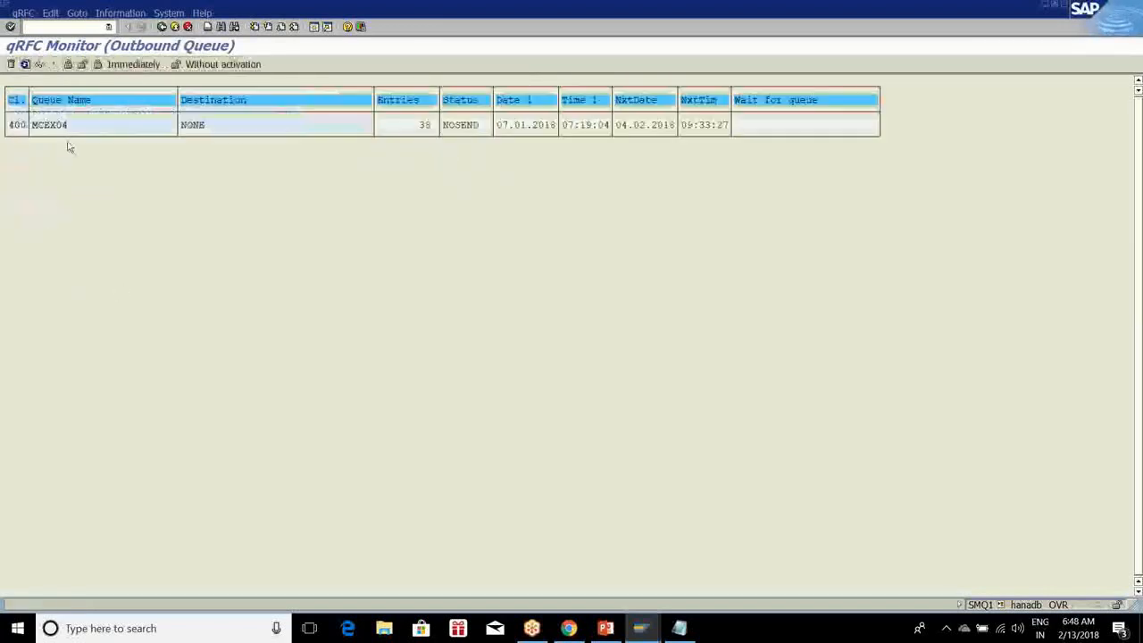
pyautogui.doubleClick(76, 125)
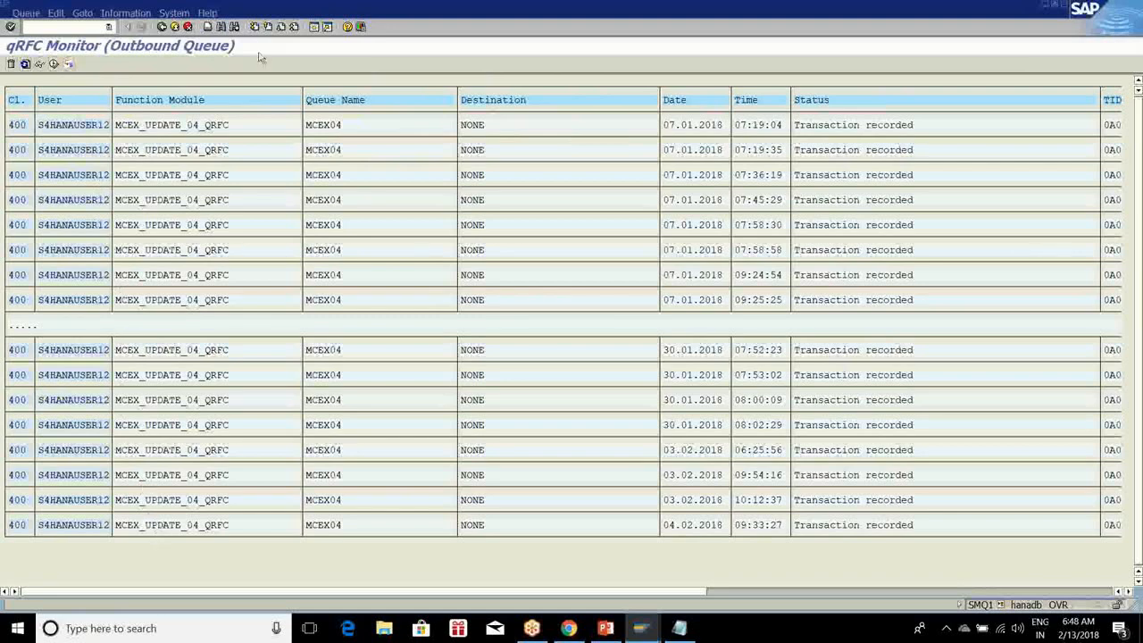
pyautogui.doubleClick(188, 130)
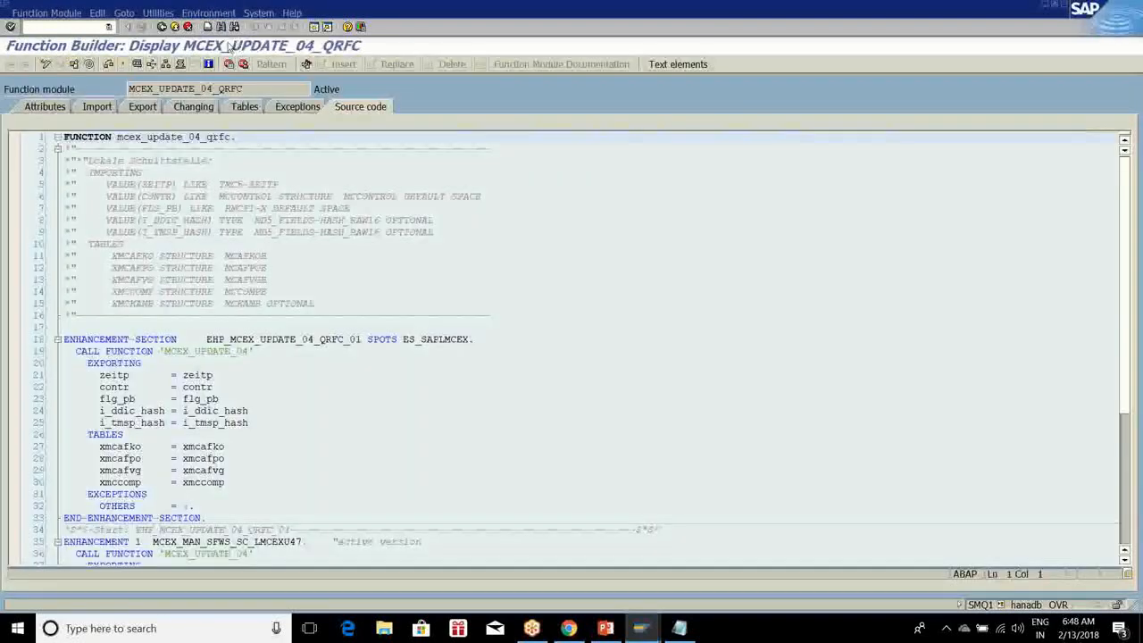
pyautogui.click(163, 28)
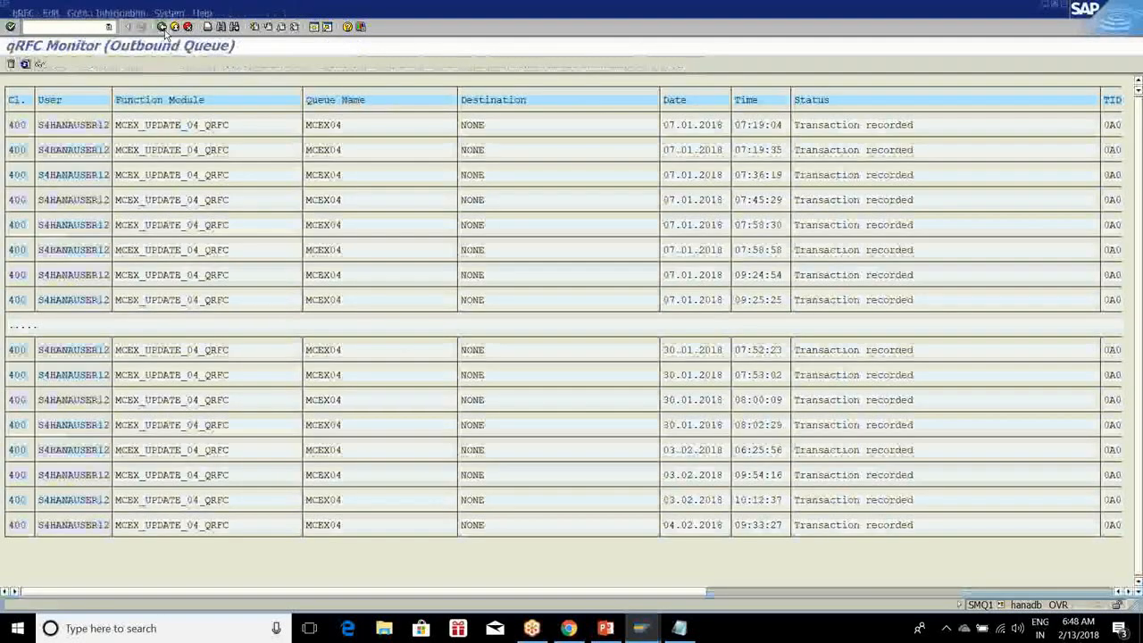
pyautogui.click(163, 28)
# Delete the MCEX04 outbound queue and leave the queue monitor
pyautogui.click(10, 64)
pyautogui.click(196, 221)
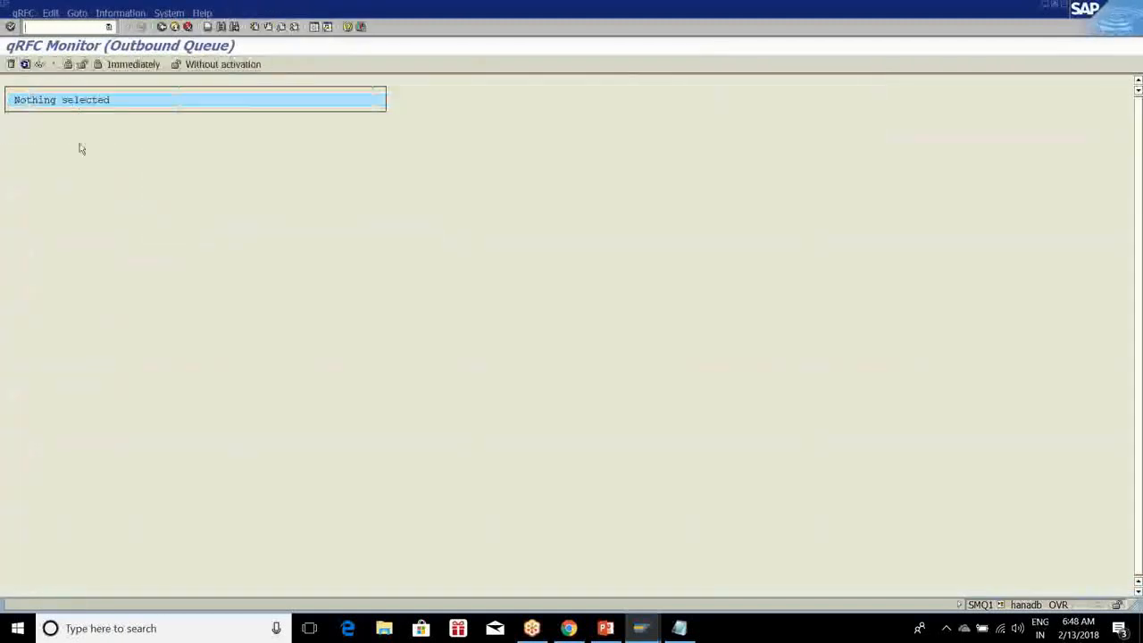
pyautogui.click(174, 28)
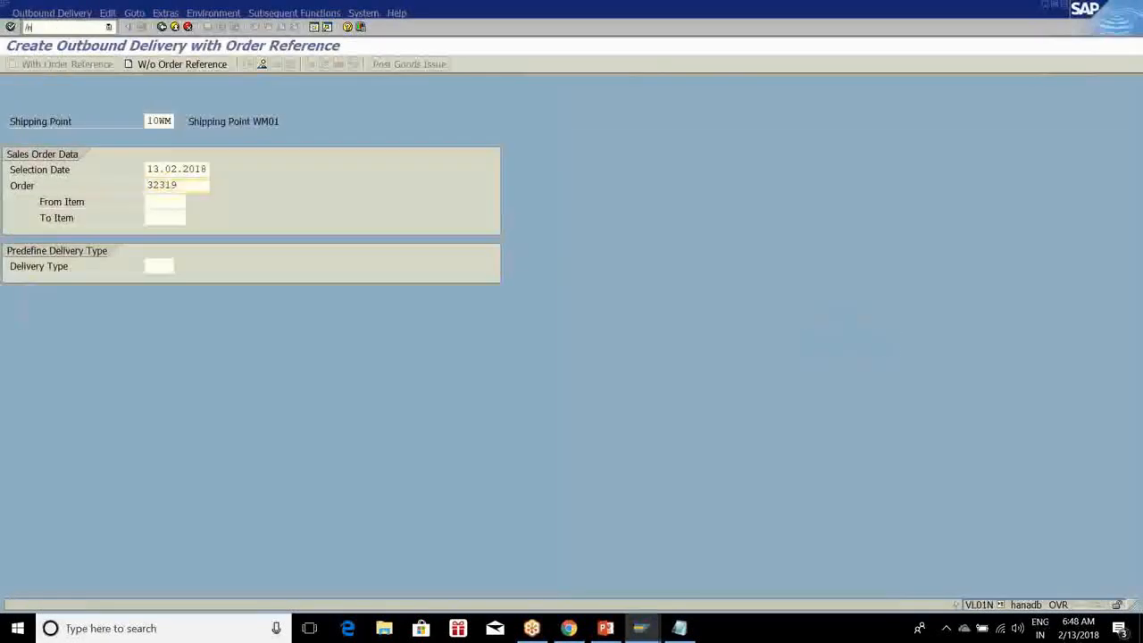
# End the open SAP sessions and log on again to the S4 system 1709, client 400, entering the account password
pyautogui.press('Return')
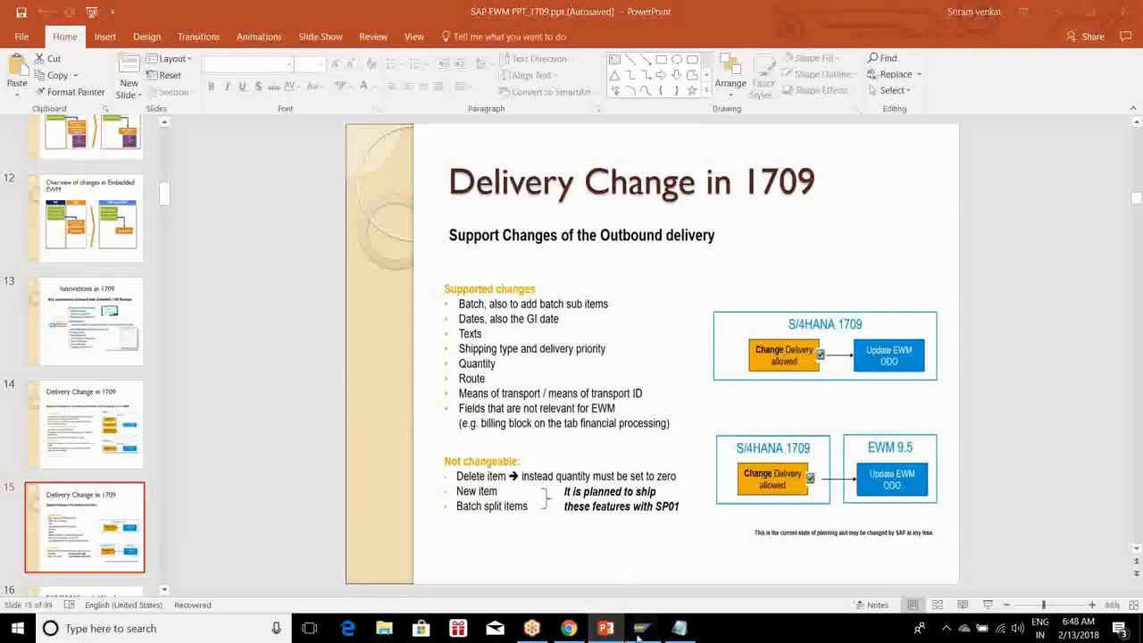
pyautogui.click(641, 628)
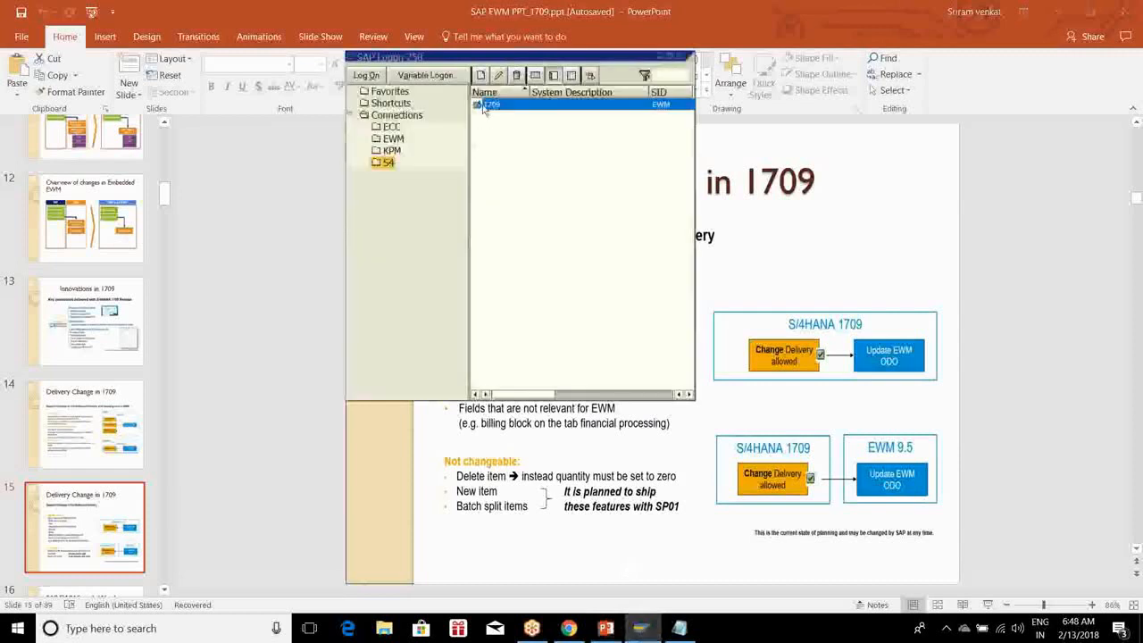
pyautogui.doubleClick(484, 108)
pyautogui.click(148, 122)
pyautogui.click(149, 136)
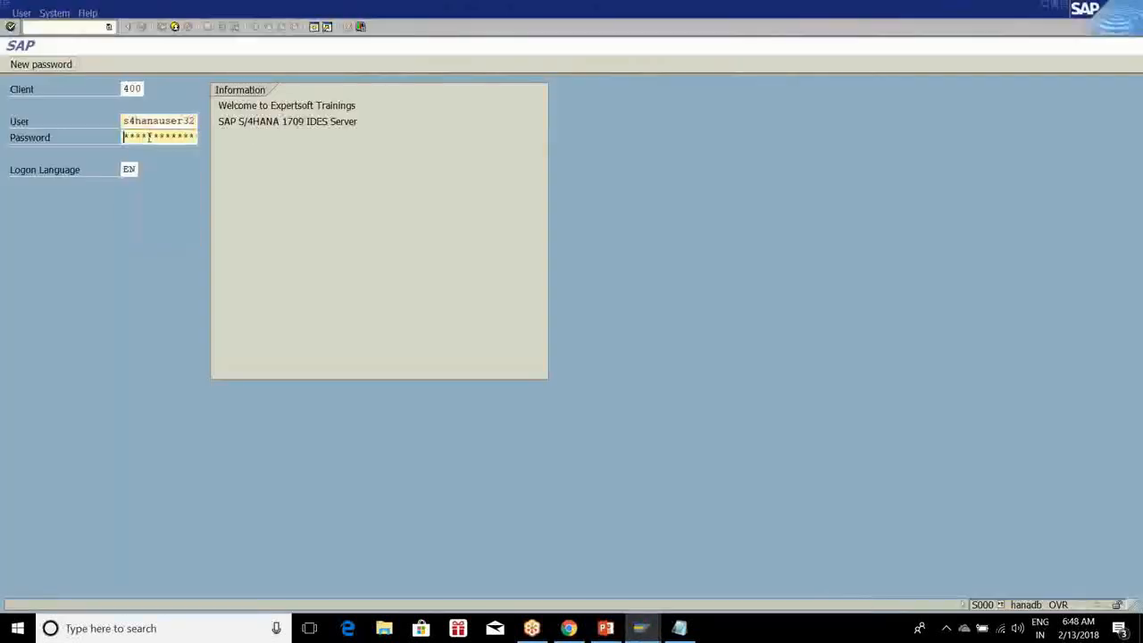
pyautogui.write('**')
pyautogui.press('Return')
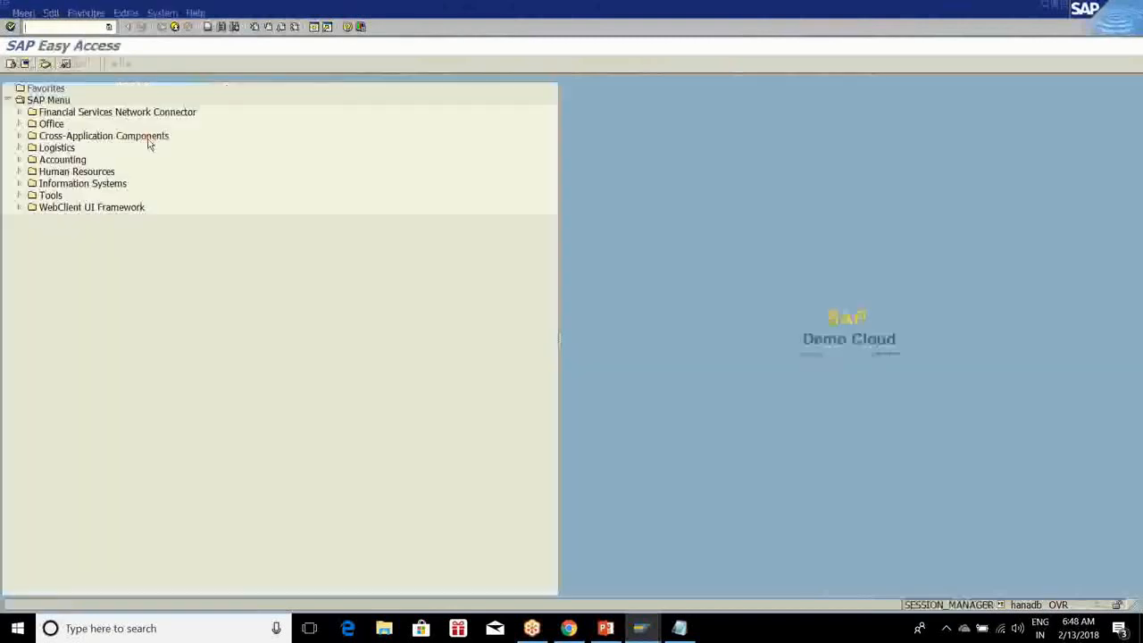
# Open outbound delivery order maintenance for warehouse WM01, transaction /n/scwm/prdo, and load the existing documents
pyautogui.click(108, 26)
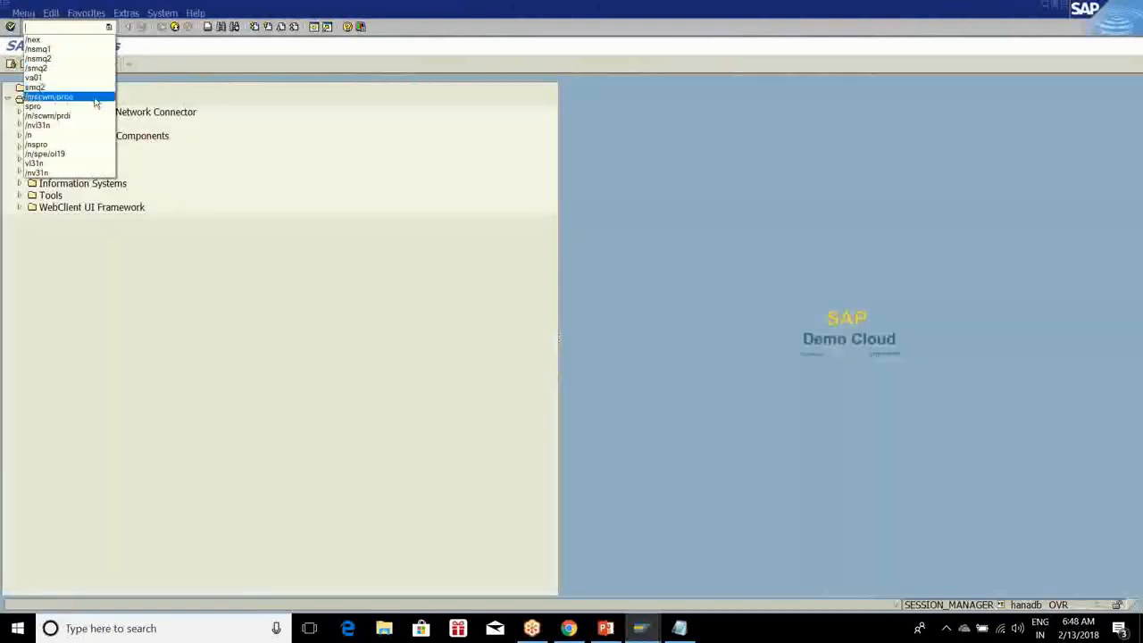
pyautogui.click(95, 98)
pyautogui.click(11, 27)
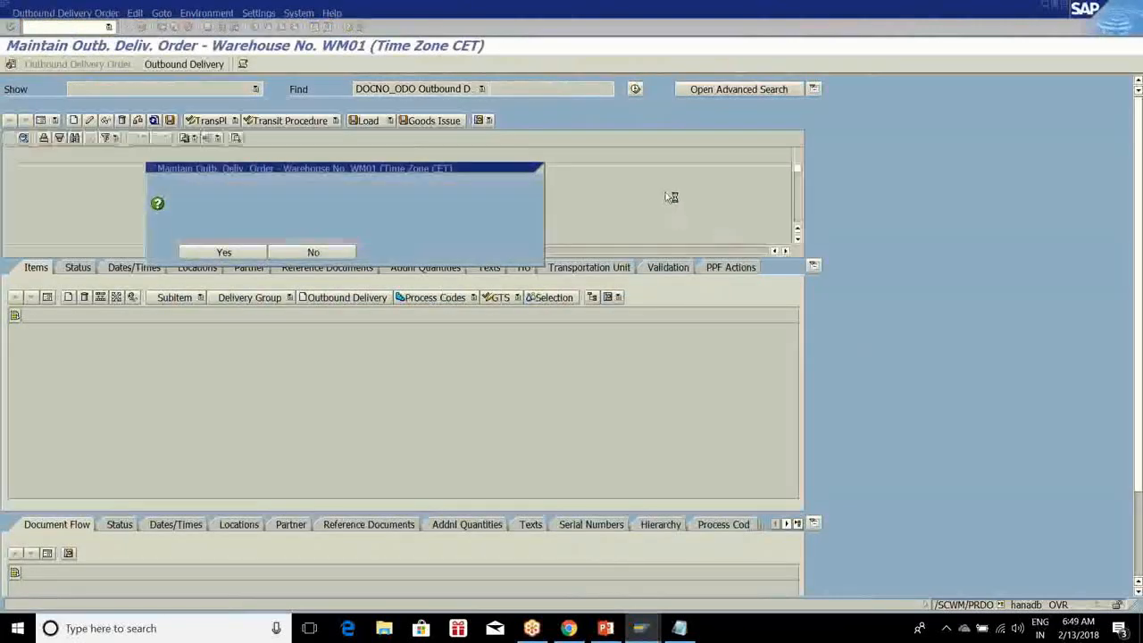
pyautogui.press('Return')
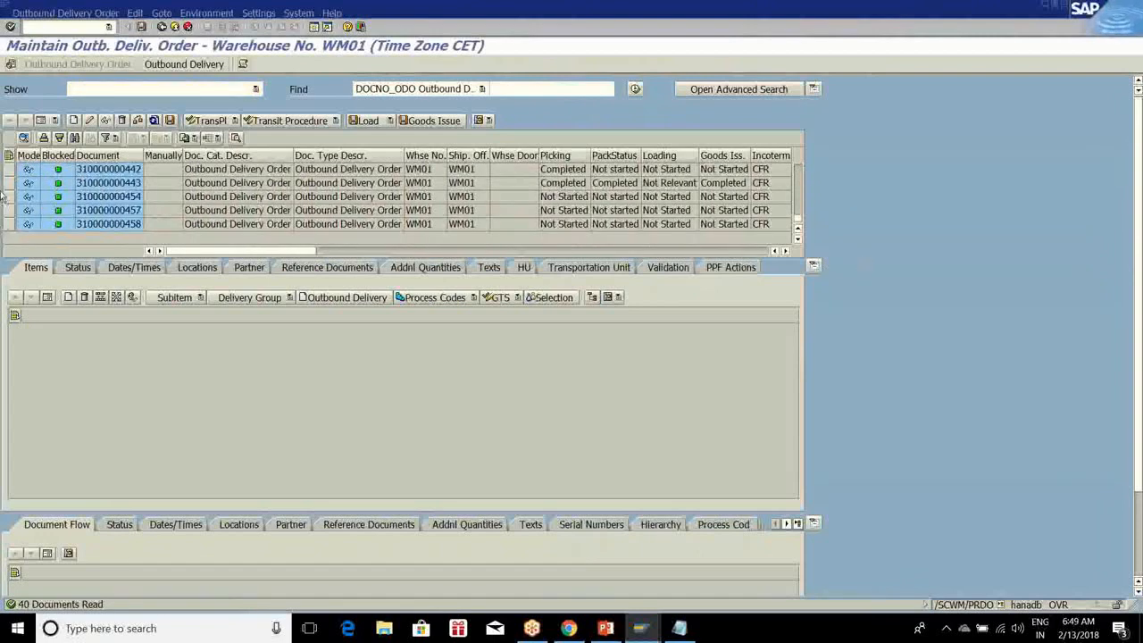
# Examine the item details and header data of the last listed outbound delivery order
pyautogui.click(13, 227)
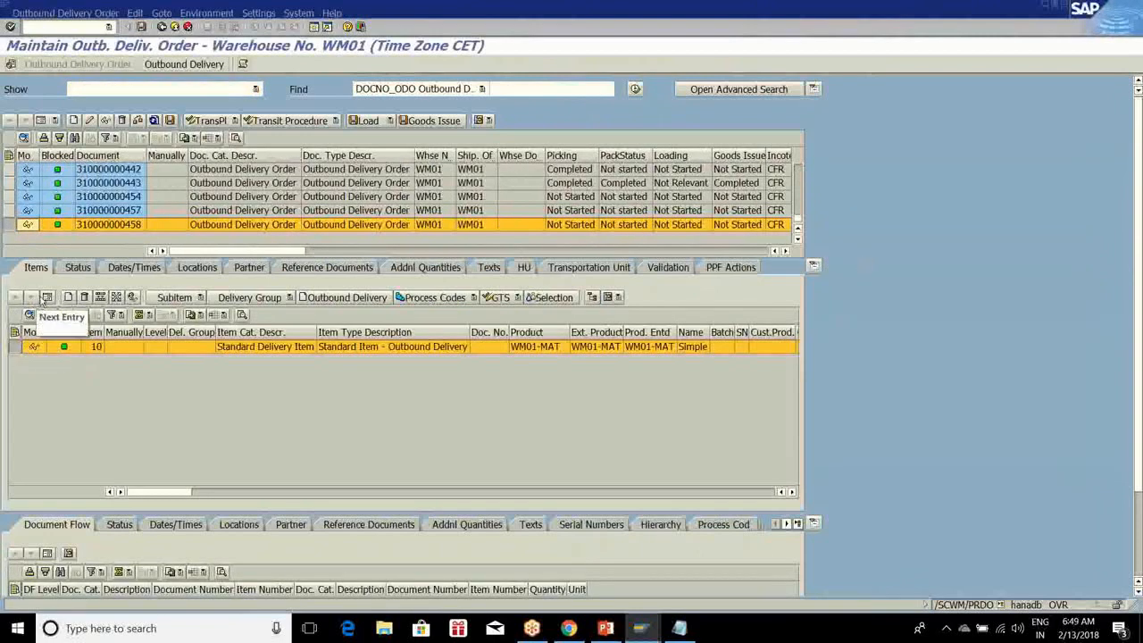
pyautogui.click(46, 298)
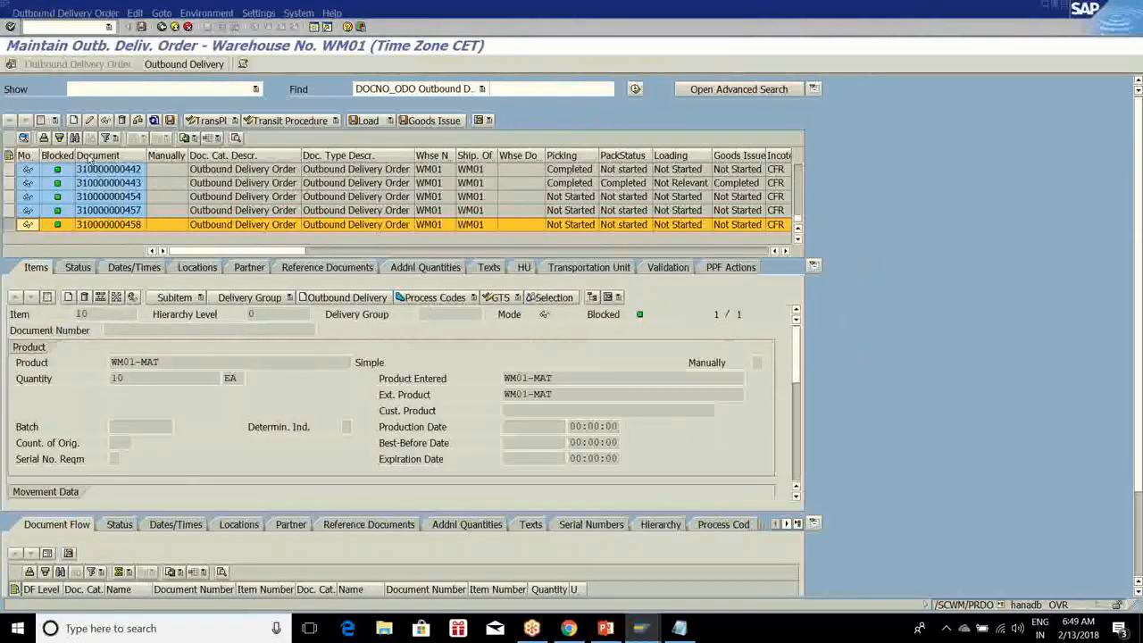
pyautogui.click(41, 121)
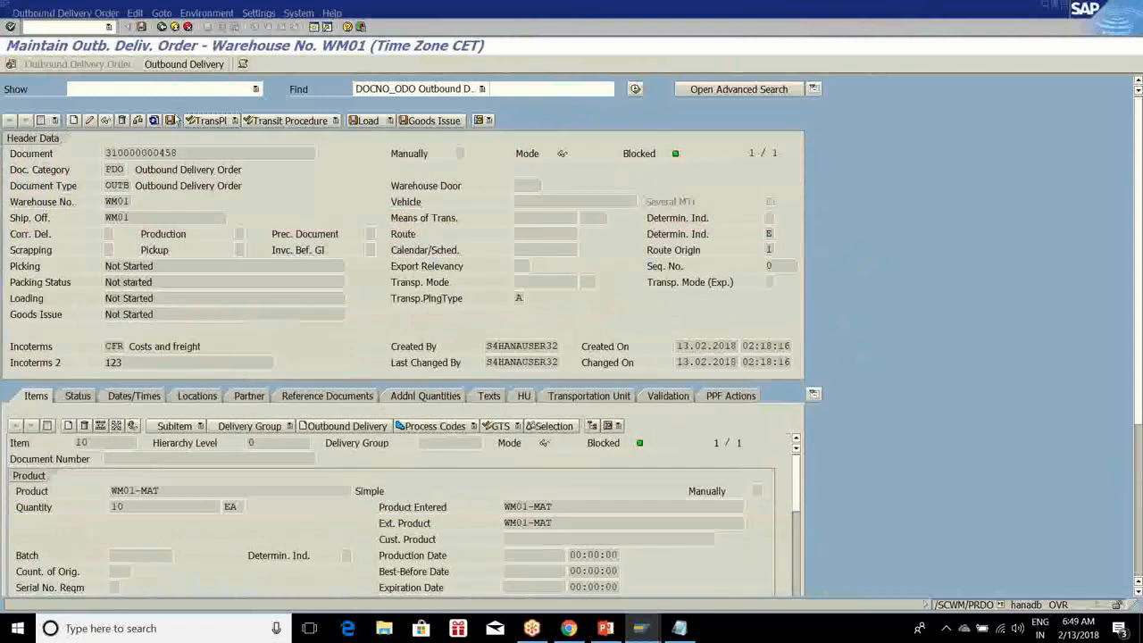
pyautogui.click(41, 120)
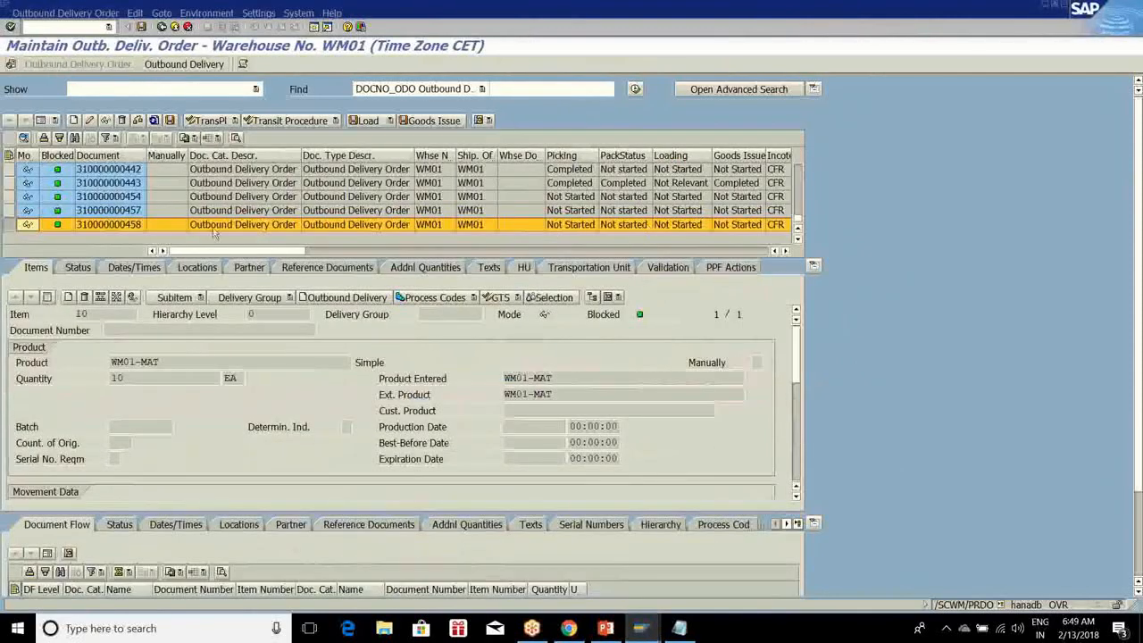
# Find the warehouse's outbound delivery order by ERP document, using the number of the most recently created delivery
pyautogui.click(481, 89)
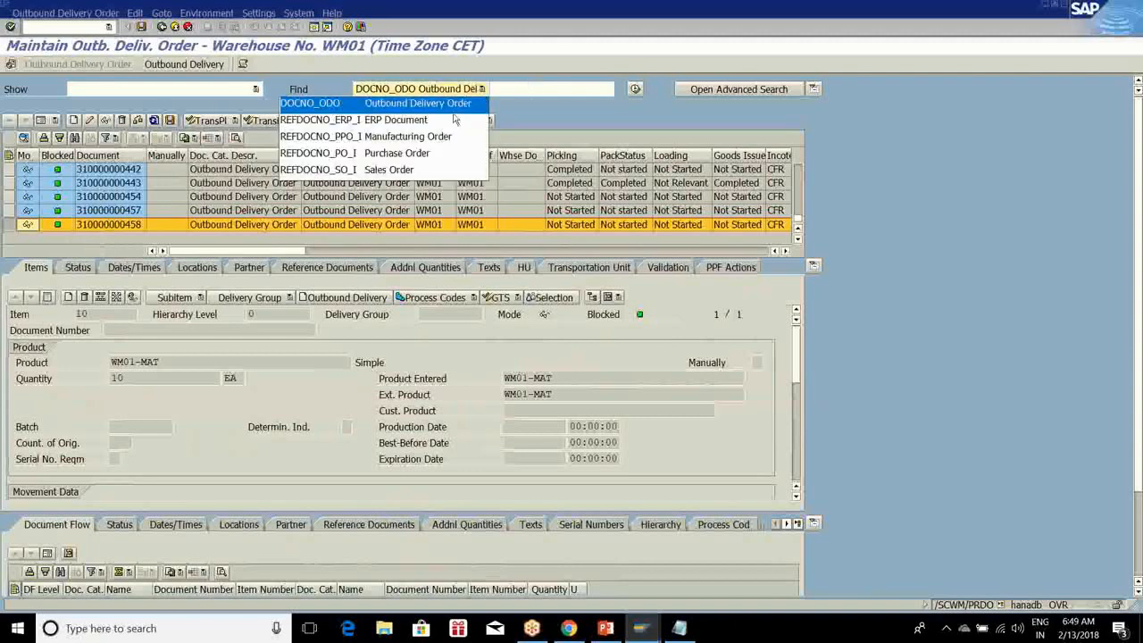
pyautogui.click(451, 116)
pyautogui.click(522, 89)
pyautogui.write('80021079')
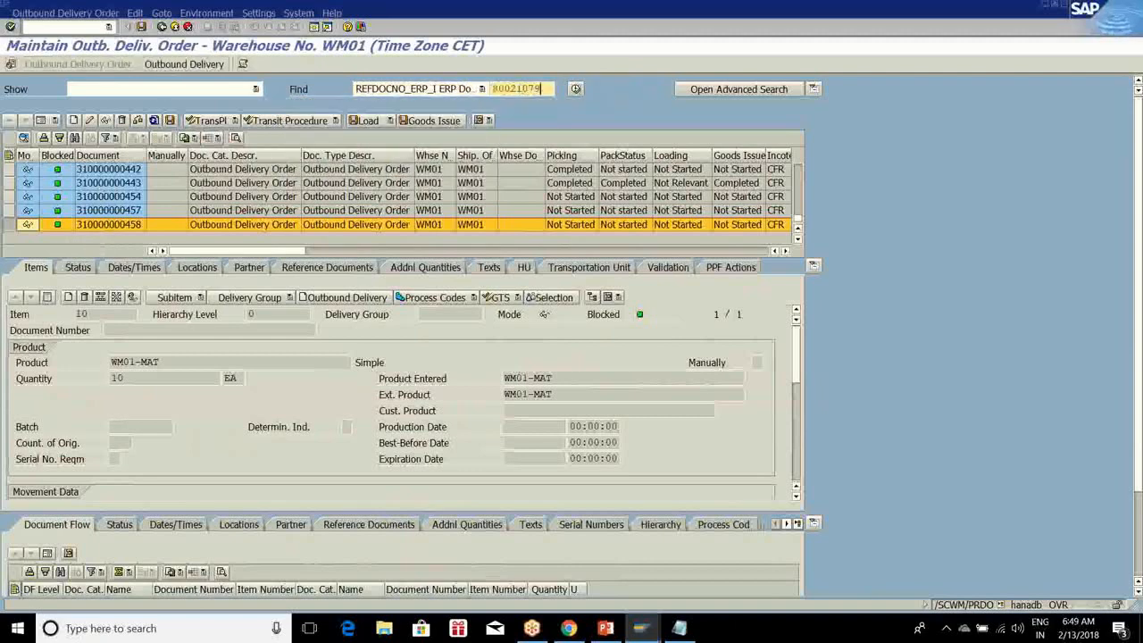
pyautogui.click(579, 90)
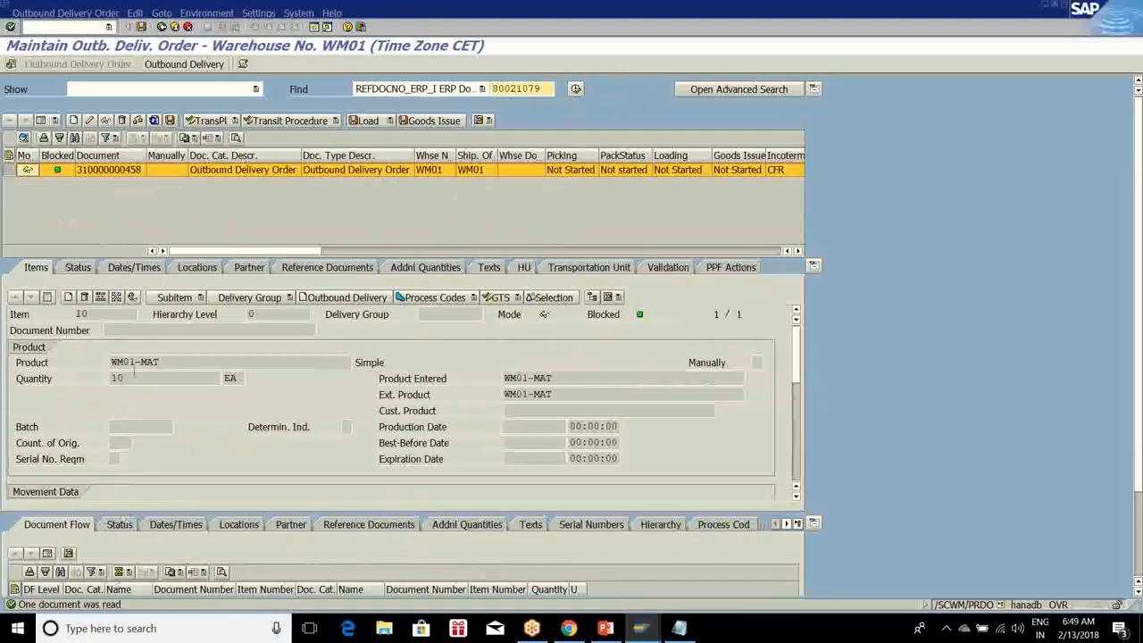
# Start transaction VL02N in a new session and open the same ERP outbound delivery for change
pyautogui.click(313, 26)
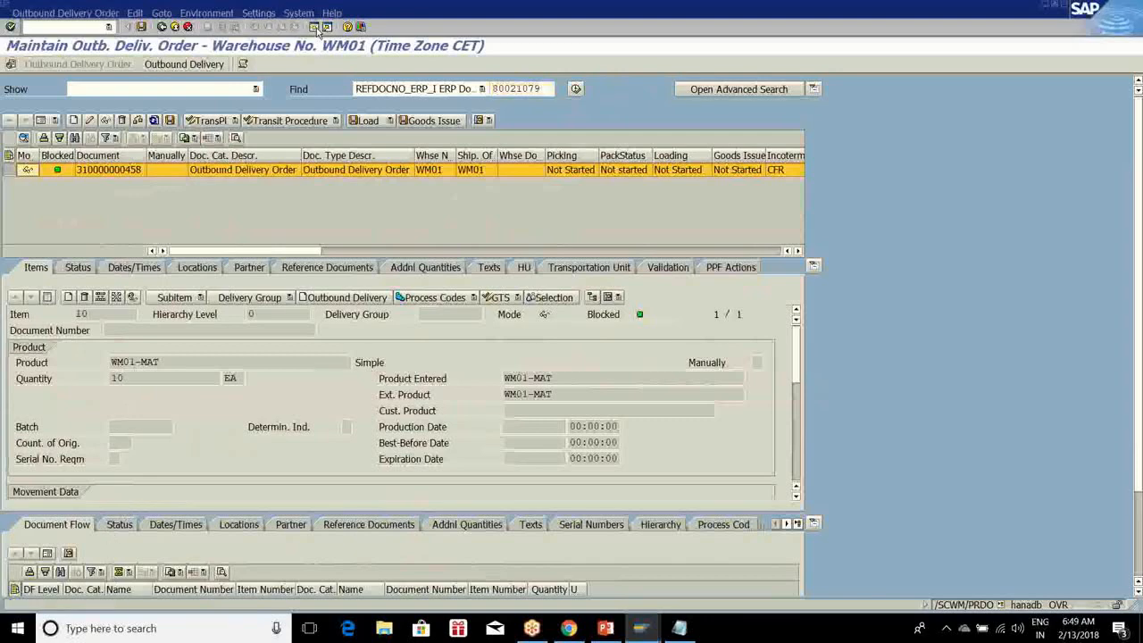
pyautogui.write('vl02n')
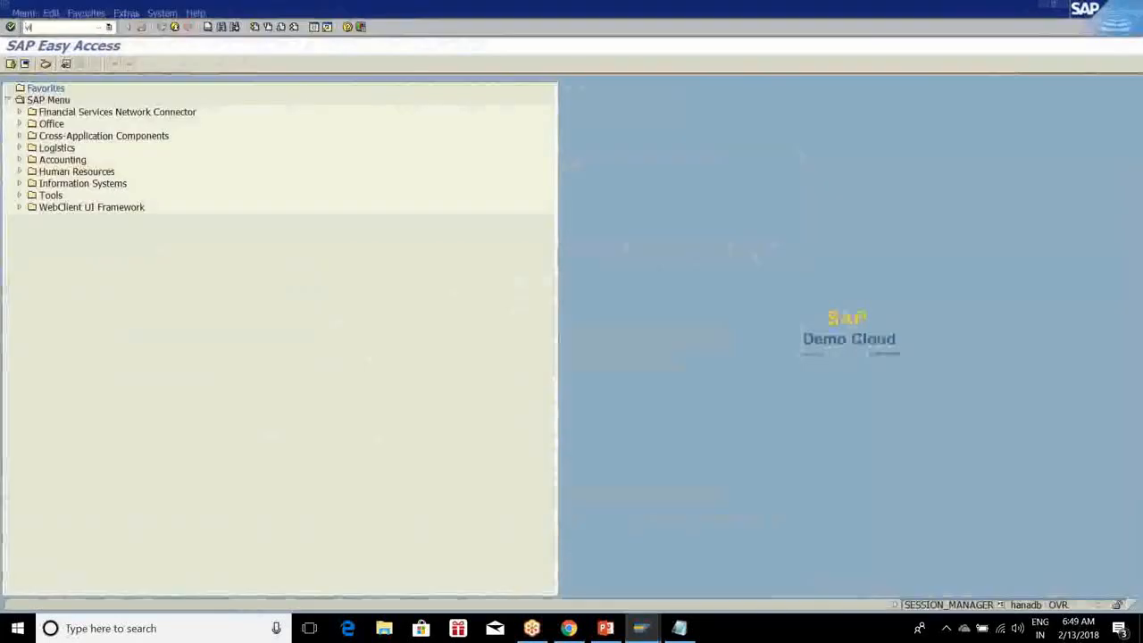
pyautogui.press('Return')
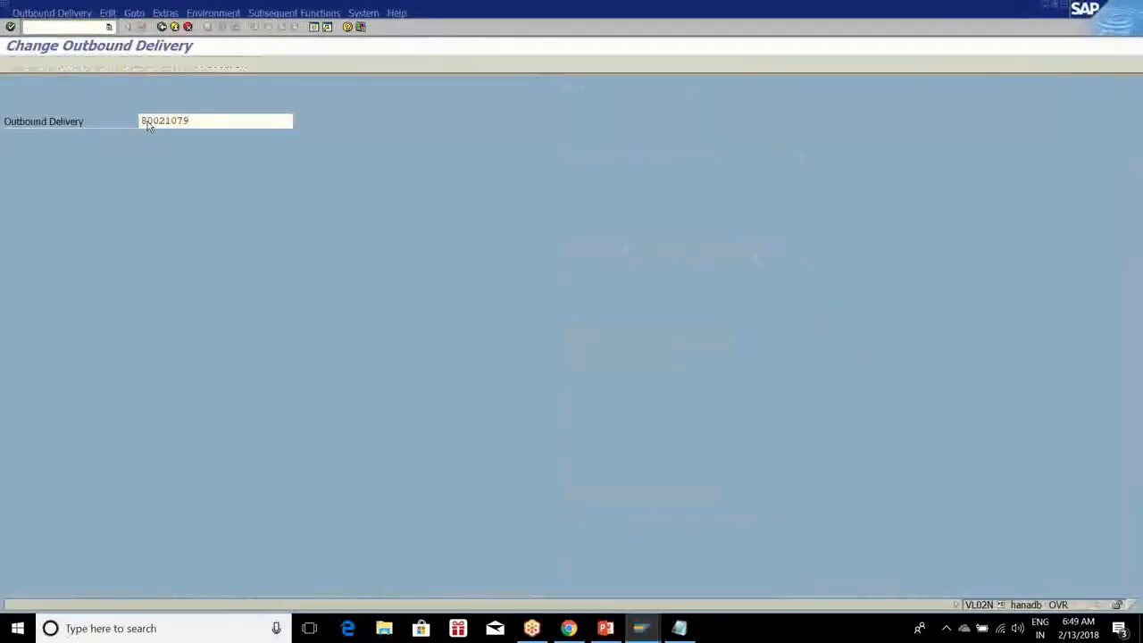
pyautogui.press('Return')
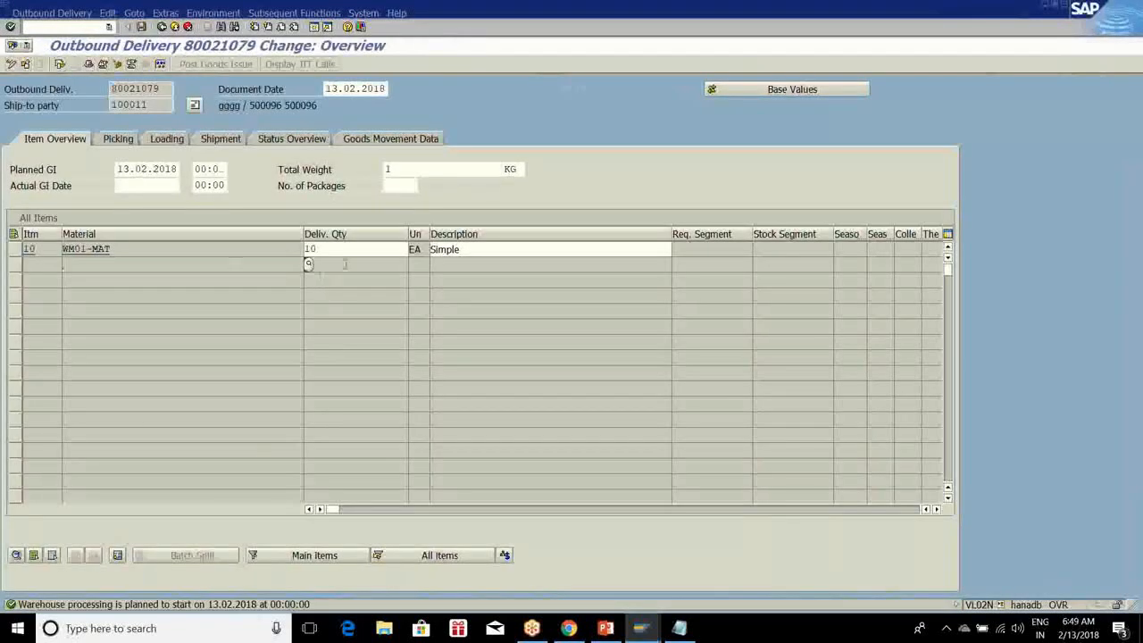
# Set the delivery quantity of item 10, material WM01-MAT, to 5 EA
pyautogui.click(331, 249)
pyautogui.write('1')
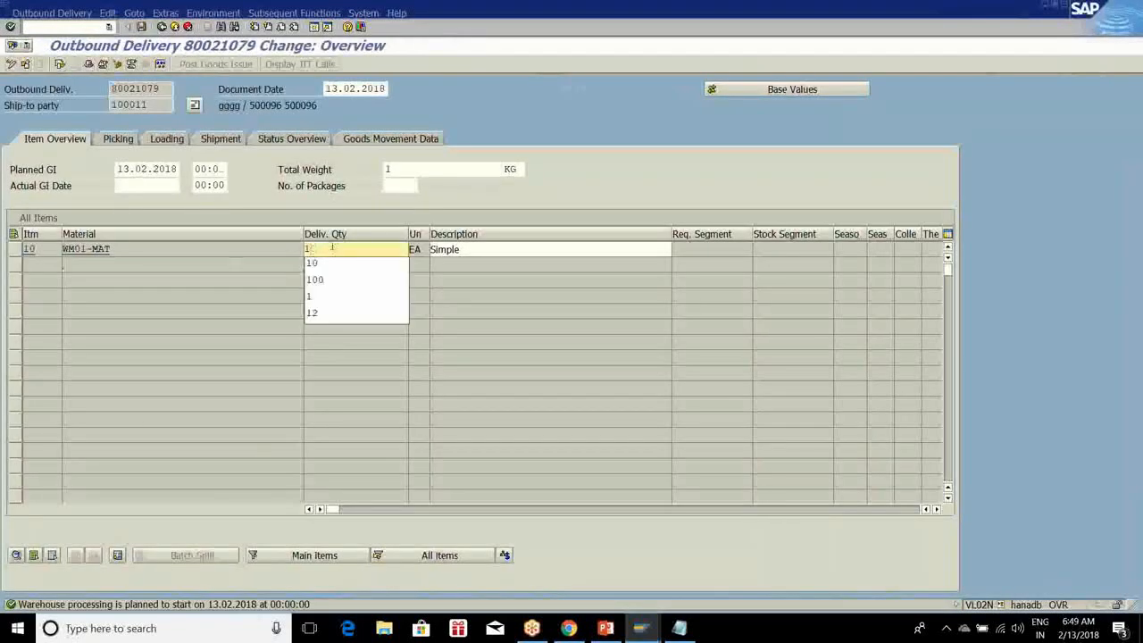
pyautogui.press('BackSpace')
pyautogui.write('5')
pyautogui.press('Return')
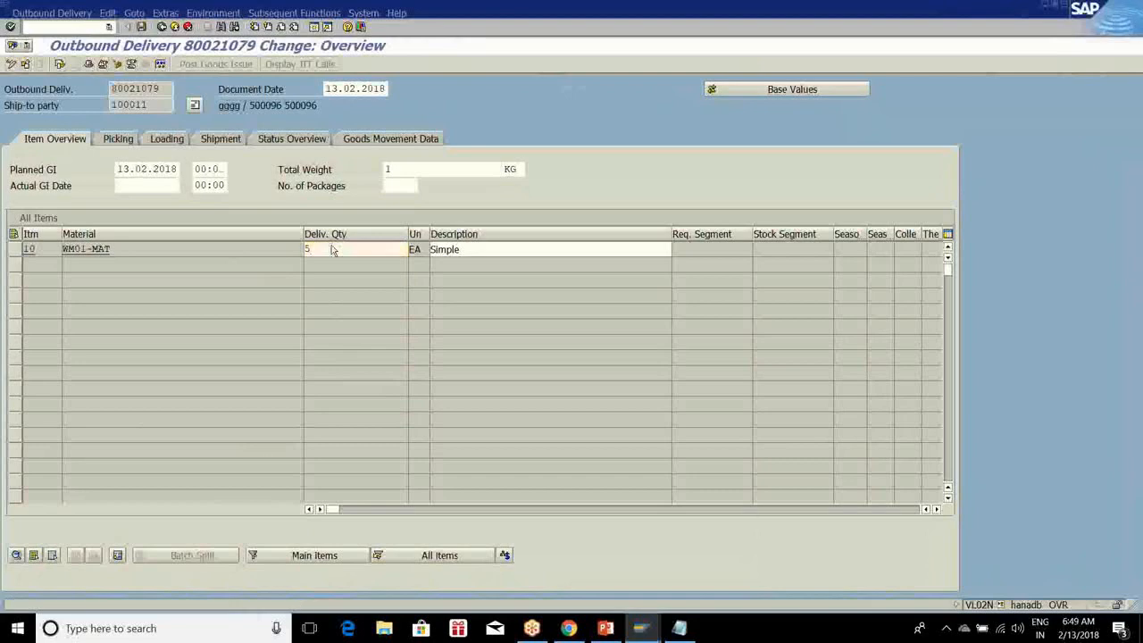
# Save the outbound delivery with its changed item quantity, and rerun the ERP document search in the Maintain Outb. Deliv. Order session
pyautogui.click(72, 377)
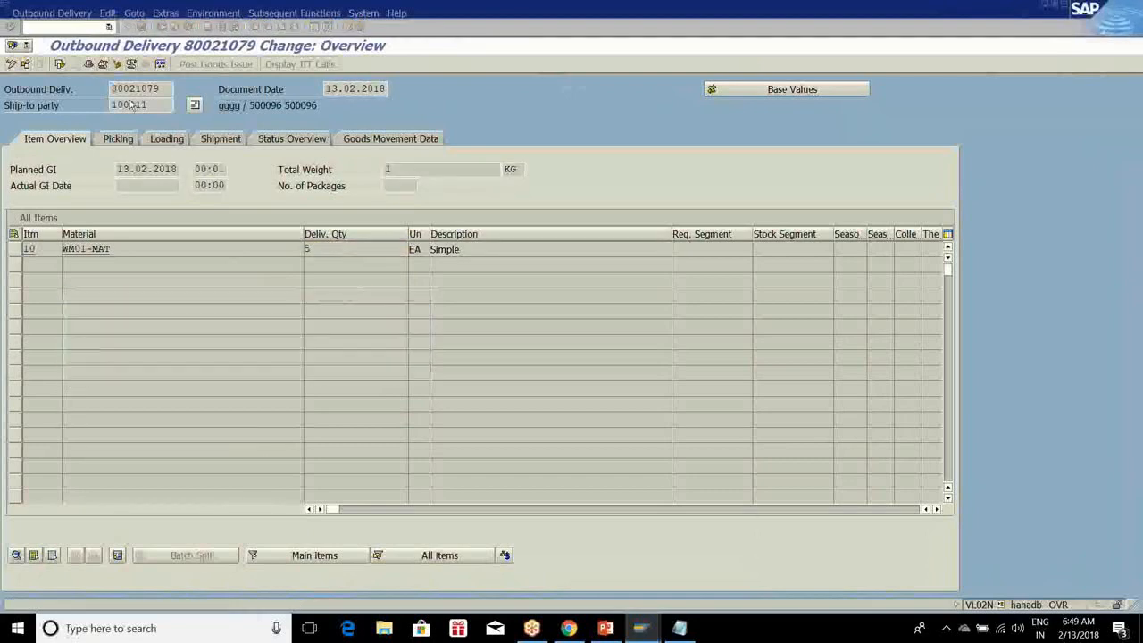
pyautogui.click(142, 28)
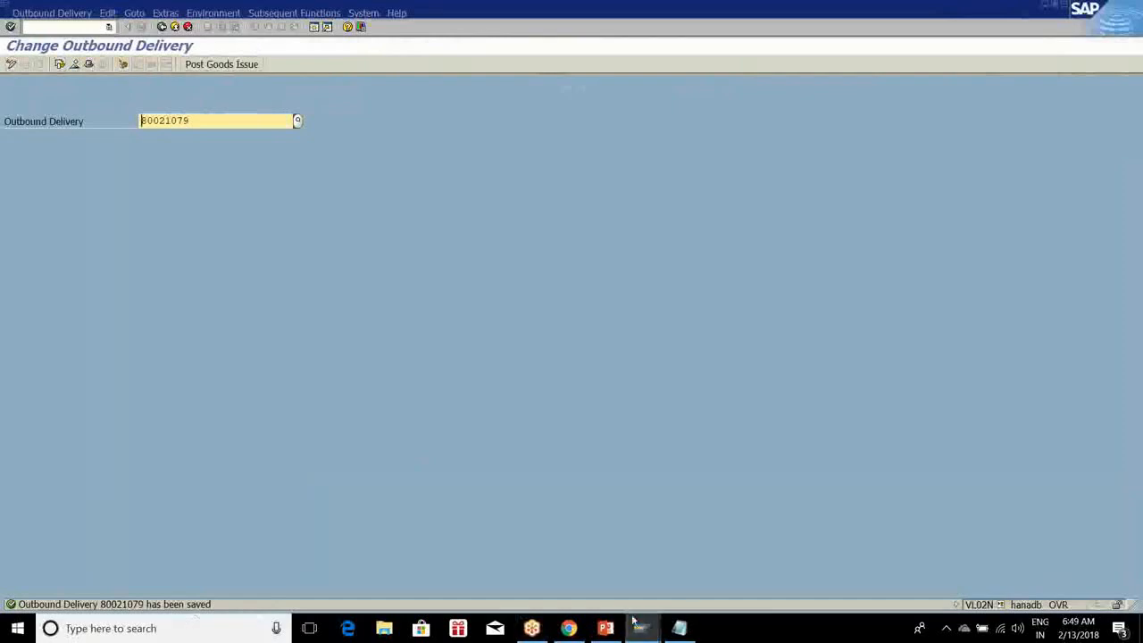
pyautogui.moveTo(636, 629)
pyautogui.click(638, 583)
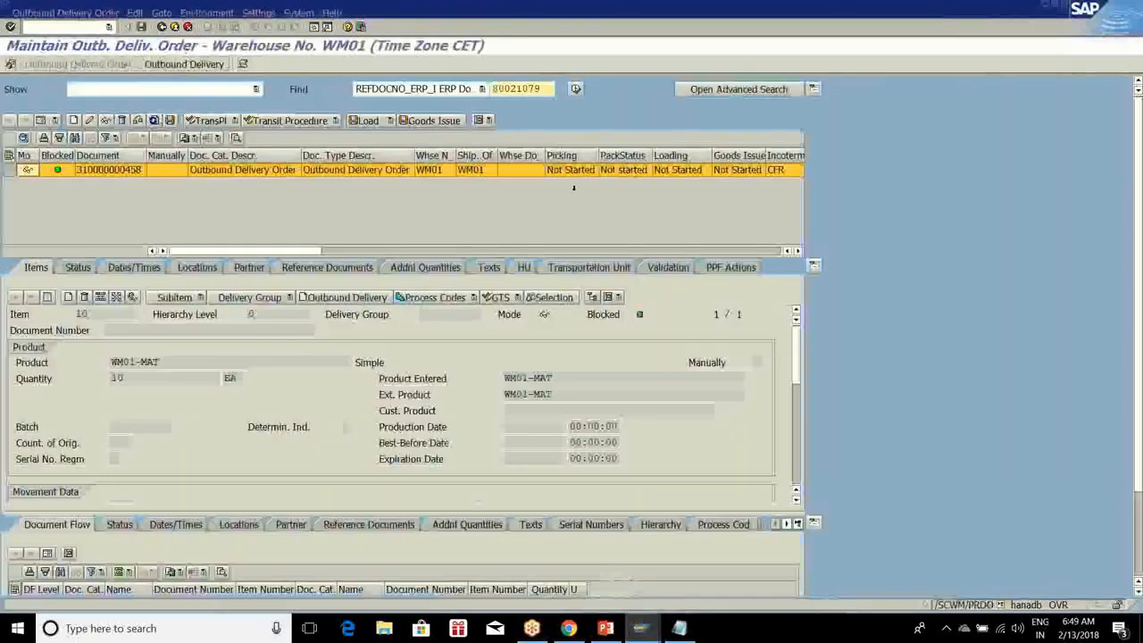
pyautogui.click(576, 89)
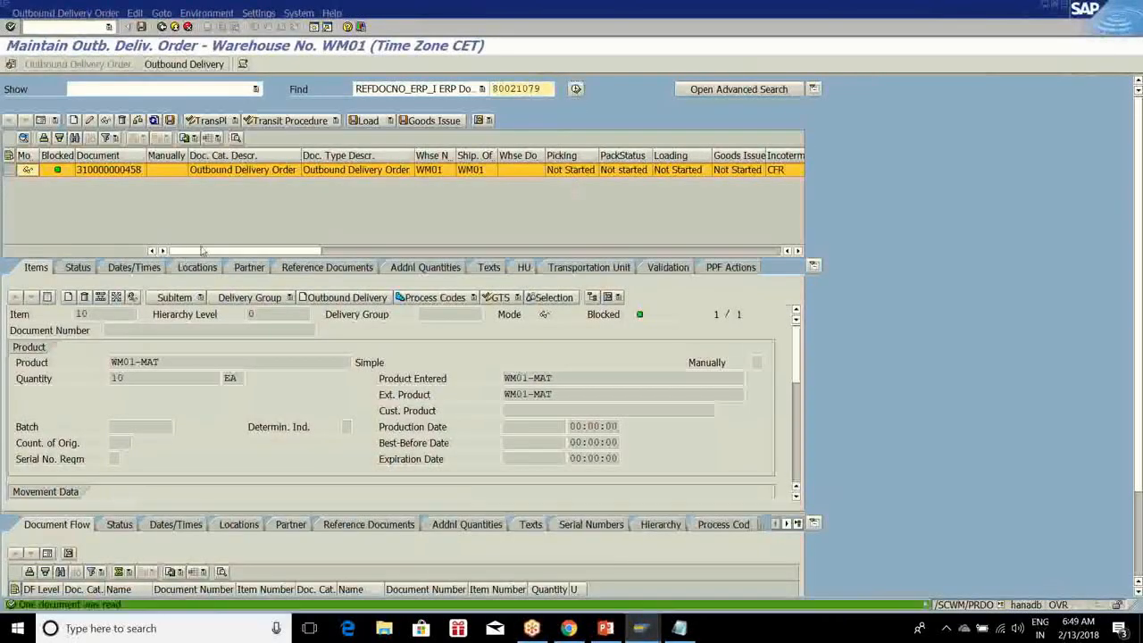
# List all outbound delivery orders by switching the search to DOCNO_ODO Outbound Delivery Order with an empty search value
pyautogui.click(550, 88)
pyautogui.press('BackSpace')
pyautogui.press('BackSpace')
pyautogui.press('BackSpace')
pyautogui.press('BackSpace')
pyautogui.press('BackSpace')
pyautogui.press('BackSpace')
pyautogui.press('BackSpace')
pyautogui.press('BackSpace')
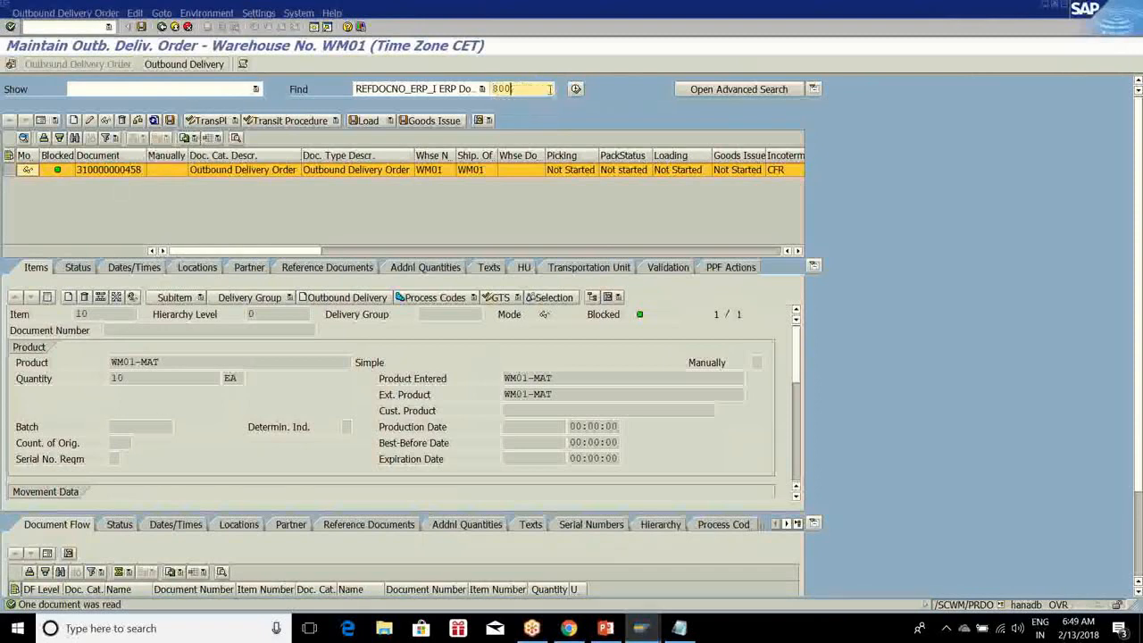
pyautogui.click(482, 89)
pyautogui.click(456, 104)
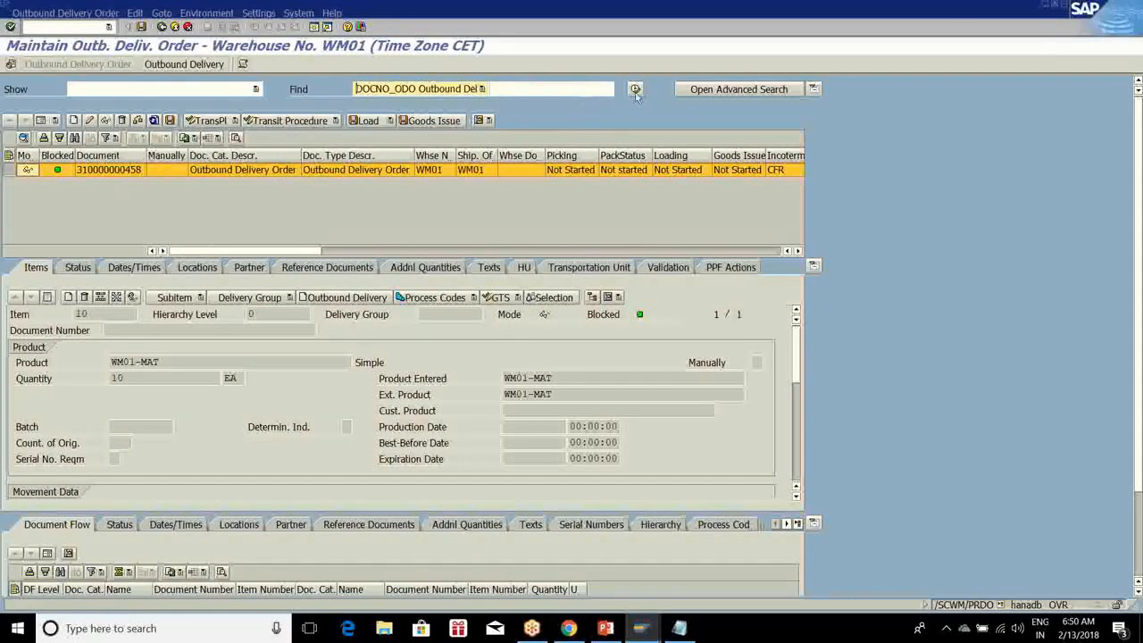
pyautogui.click(635, 90)
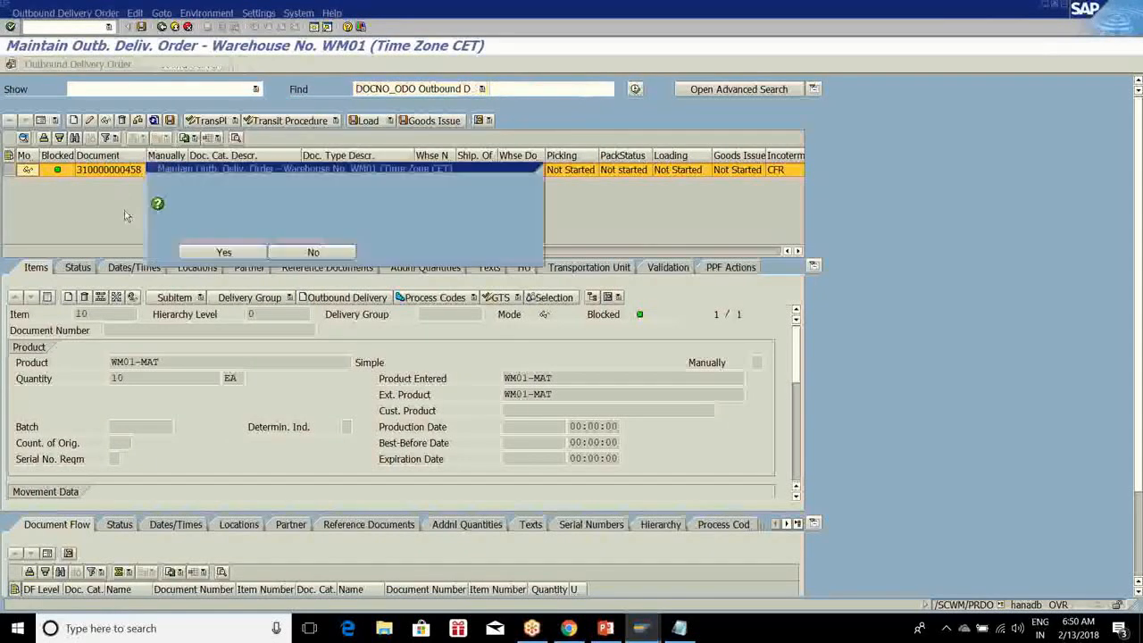
pyautogui.click(224, 254)
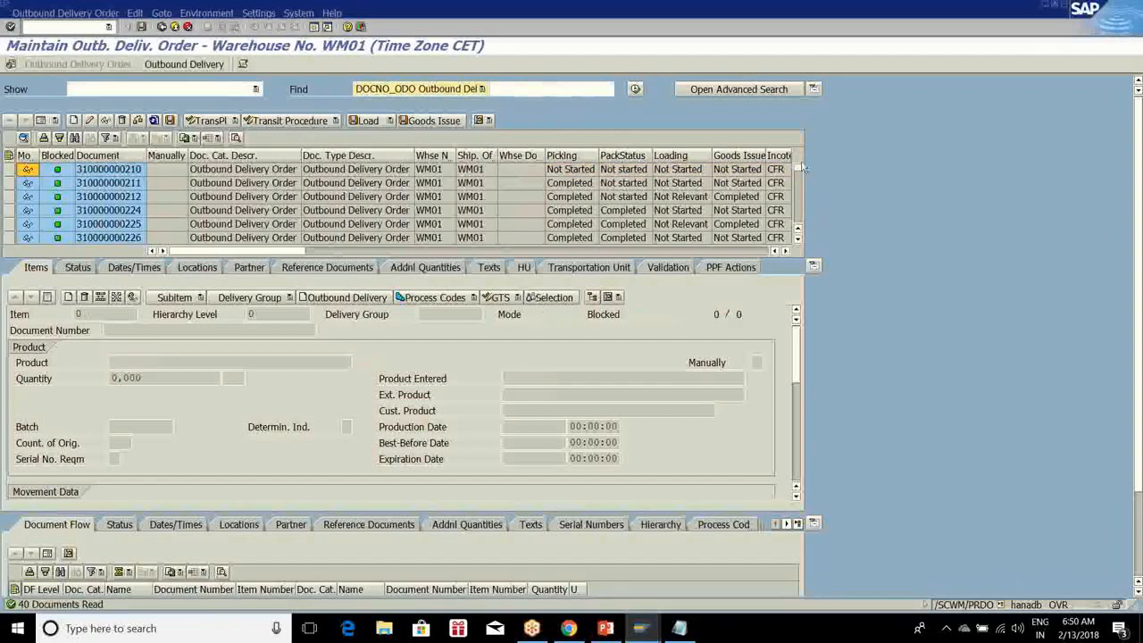
# Display the item details of the last listed outbound delivery order to check its product quantity
pyautogui.click(15, 224)
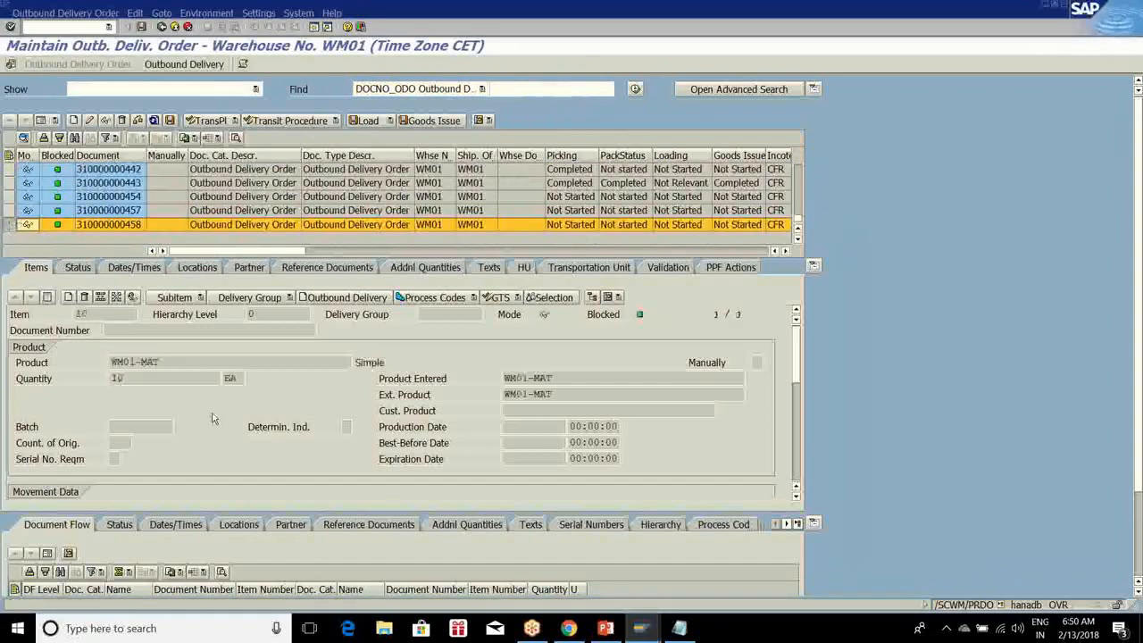
pyautogui.click(10, 209)
pyautogui.click(12, 224)
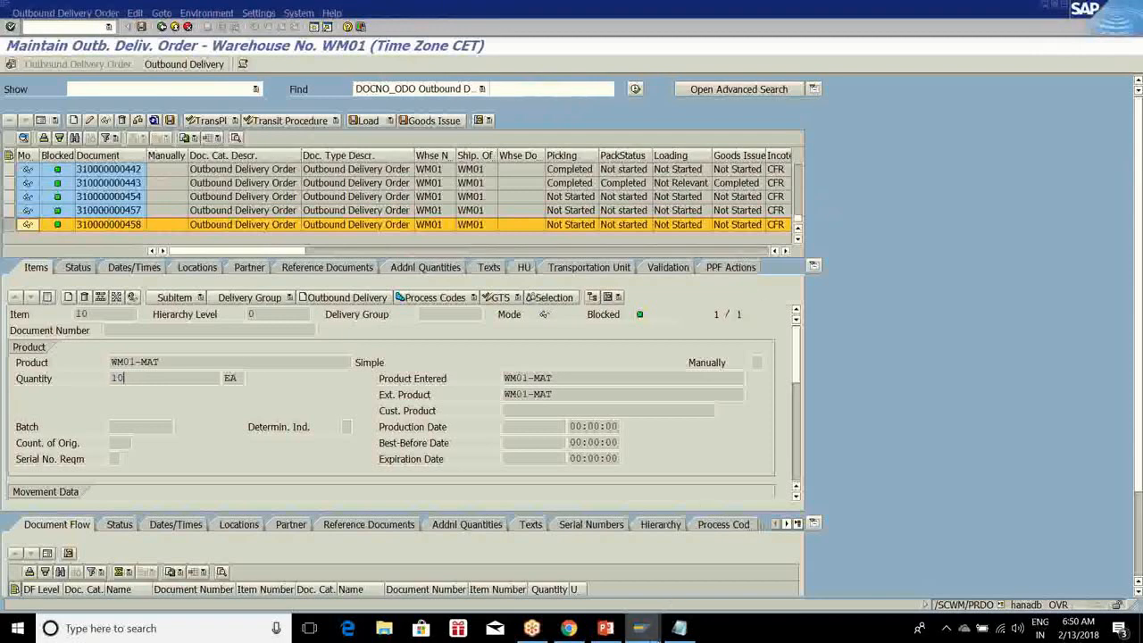
# Switch to the Change Outbound Delivery session and try to reopen the same delivery
pyautogui.click(641, 628)
pyautogui.click(753, 576)
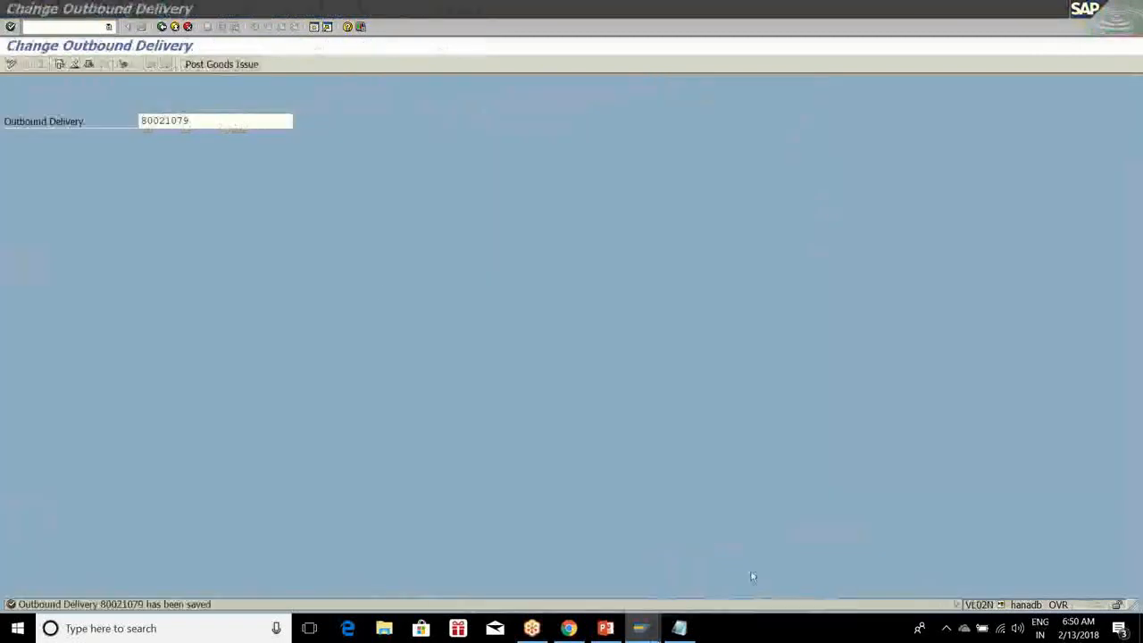
pyautogui.press('Return')
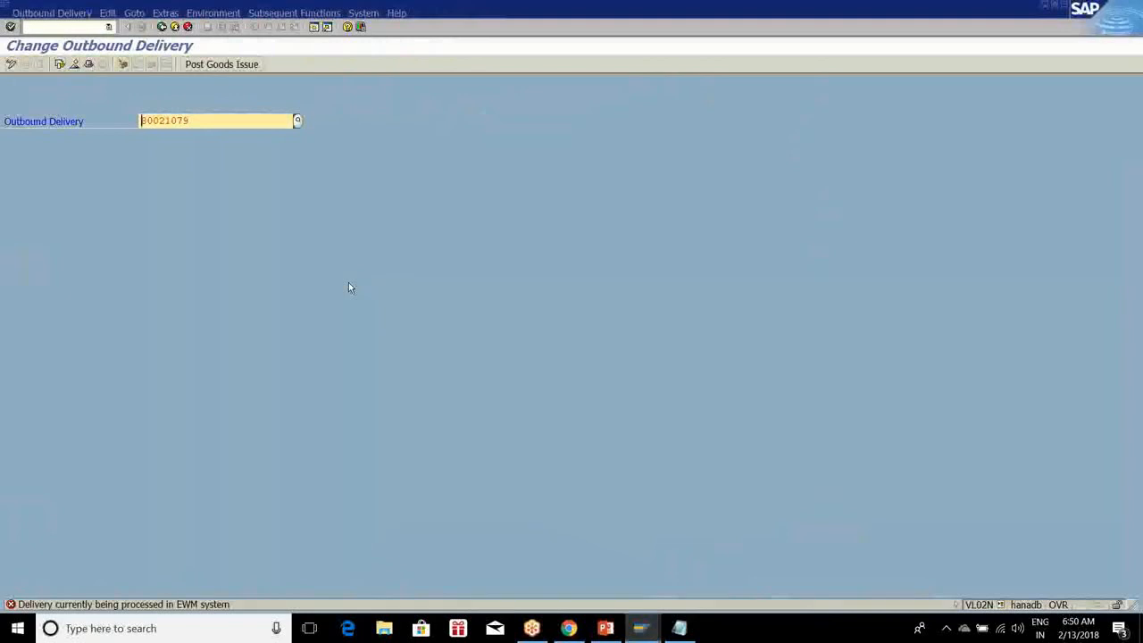
# Check the inbound queue in the qRFC Monitor using client 400 and all queue names
pyautogui.click(315, 26)
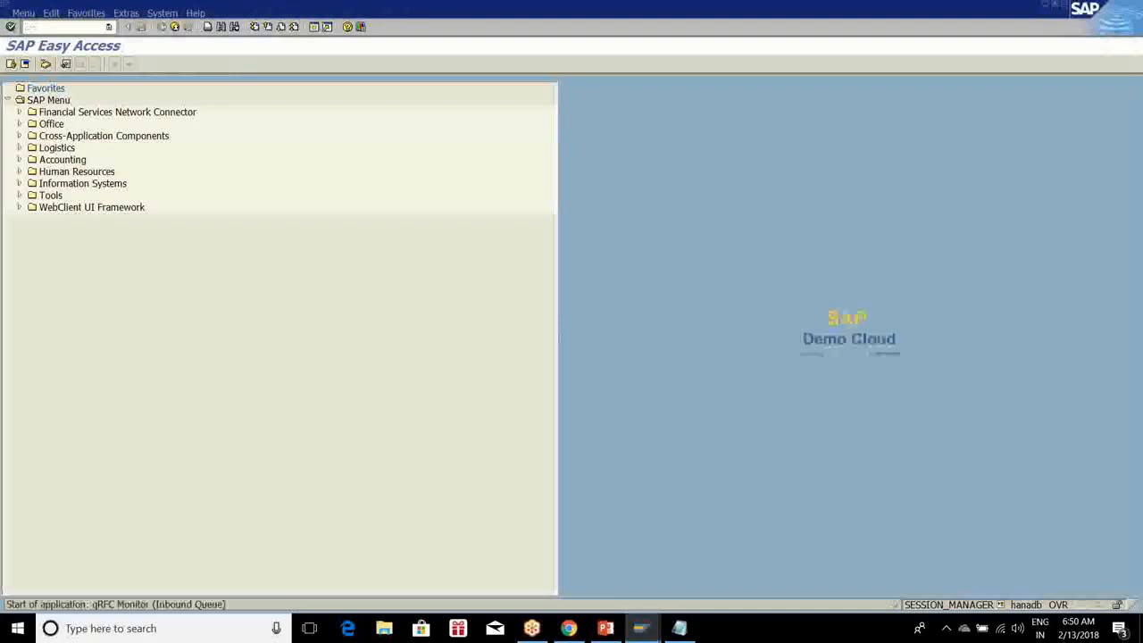
pyautogui.press('F8')
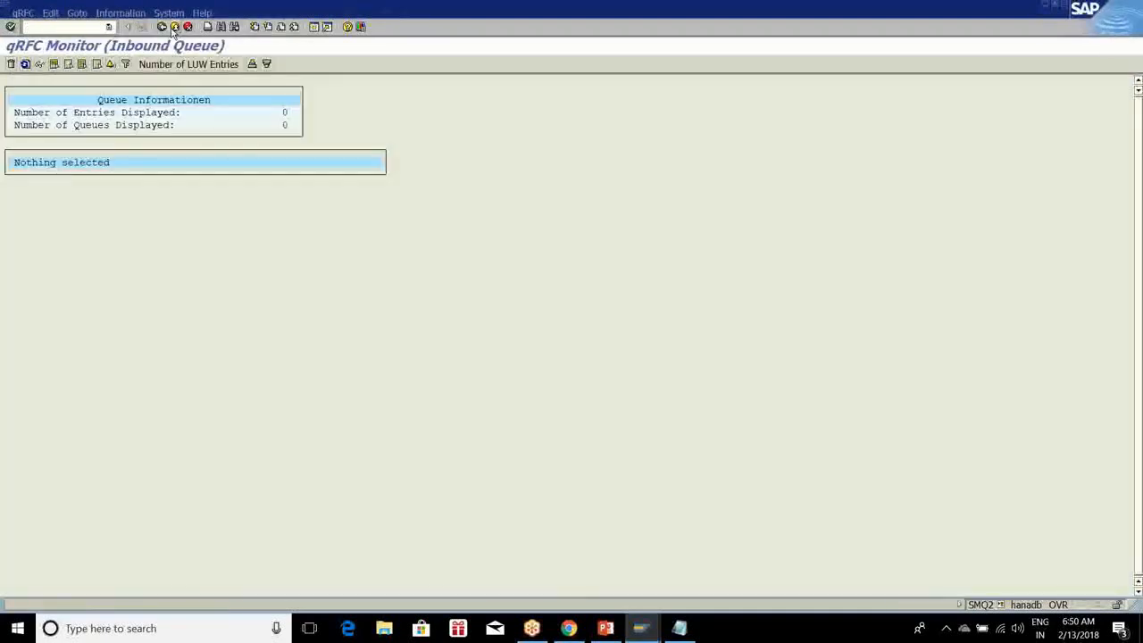
pyautogui.click(163, 27)
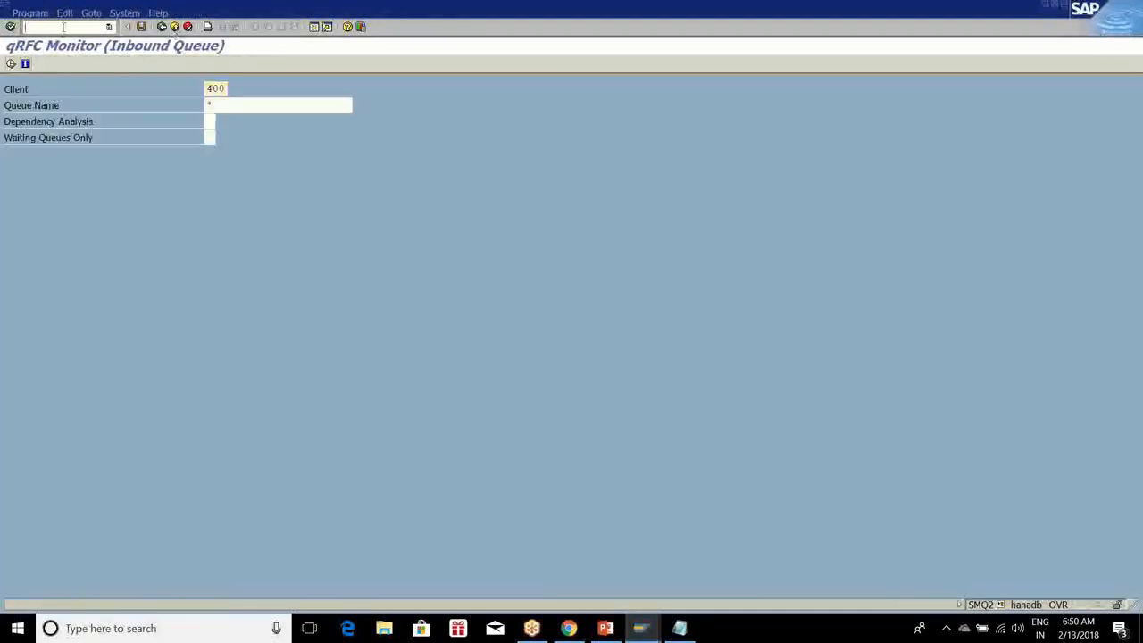
# Run transaction SMQ1 for the outbound queues and inspect the delivery's queue entry down to its function module
pyautogui.write('/nsmq1')
pyautogui.press('Return')
pyautogui.press('F8')
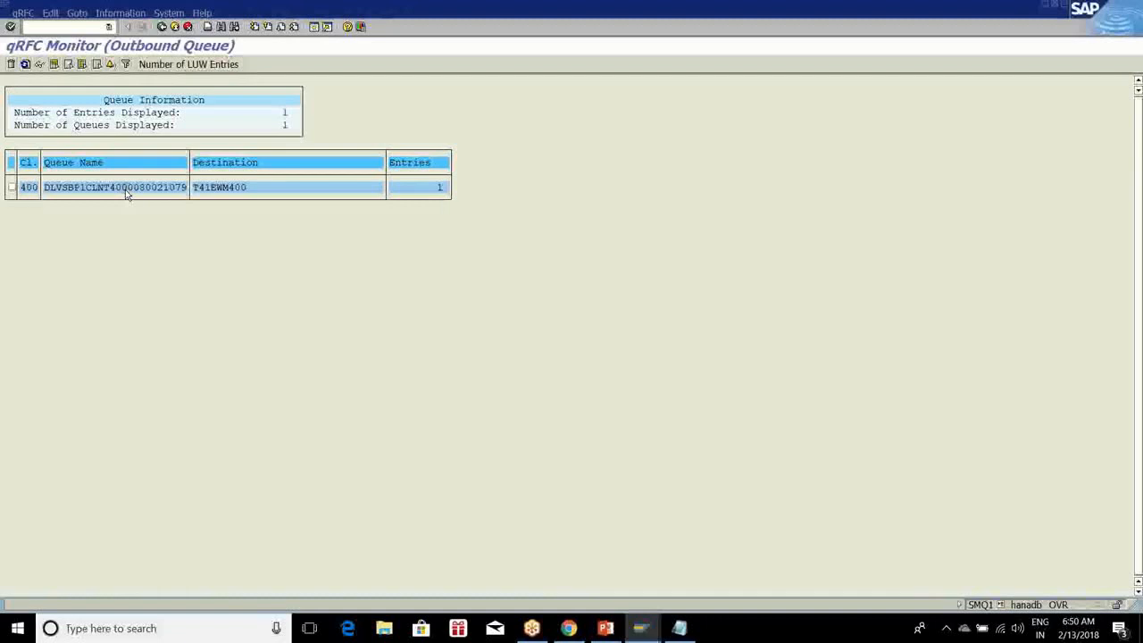
pyautogui.doubleClick(125, 190)
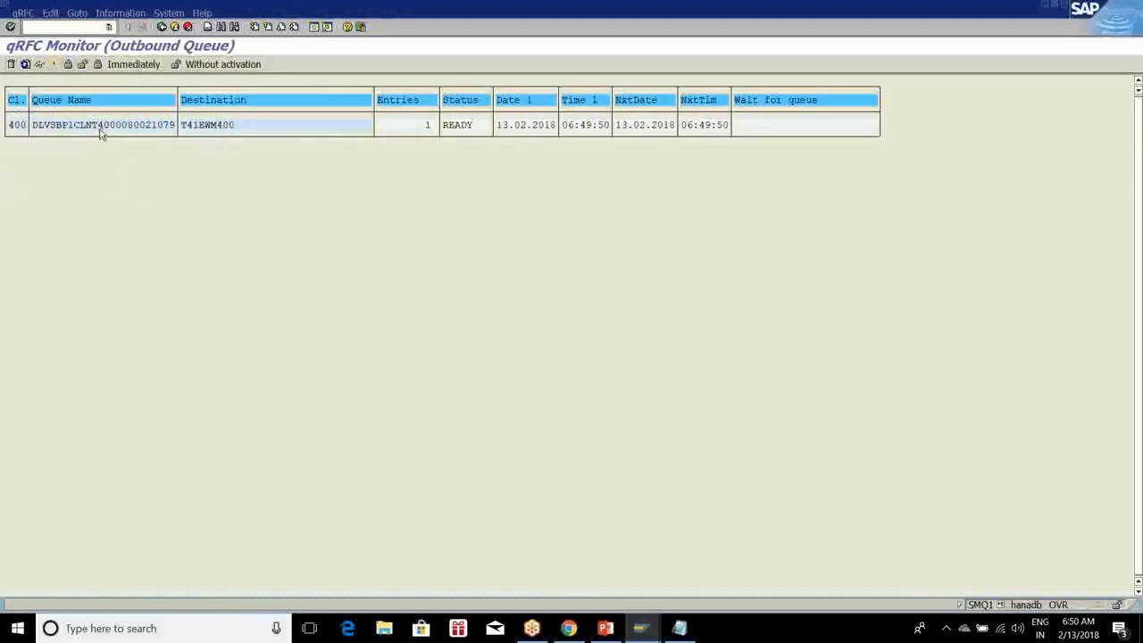
pyautogui.doubleClick(101, 126)
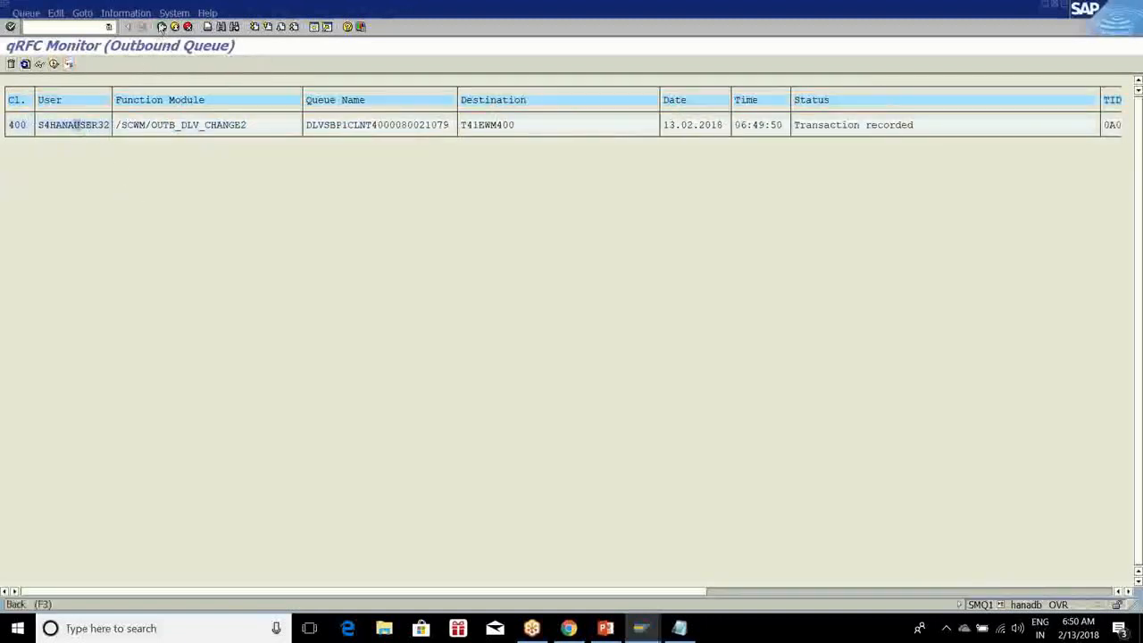
pyautogui.click(161, 27)
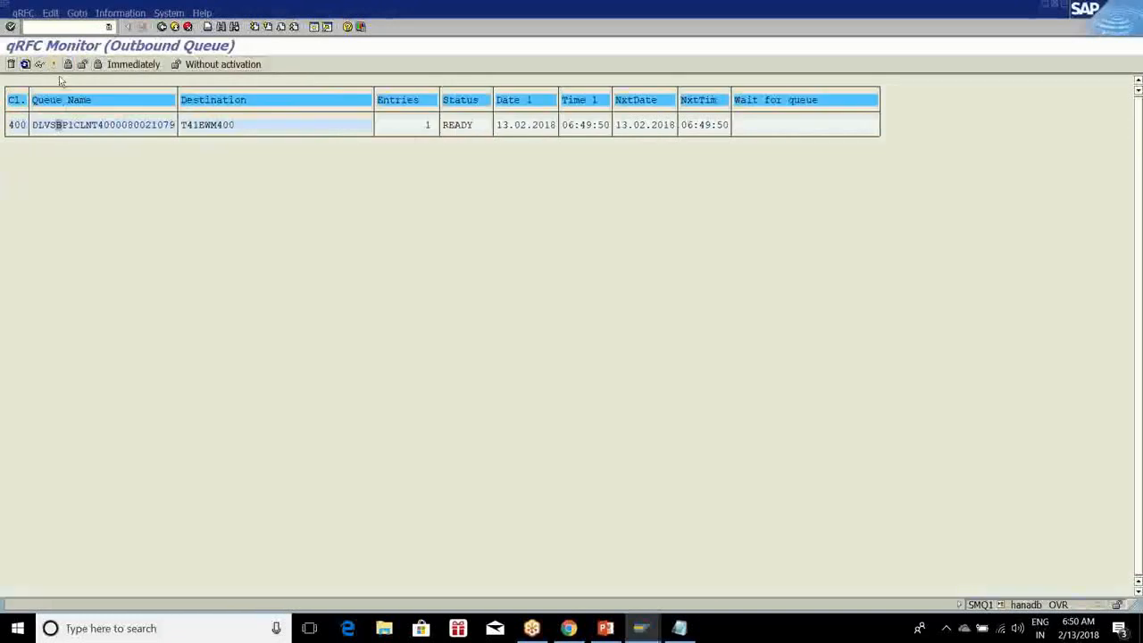
# Activate the delivery's outbound queue, refresh the queue list and leave the qRFC Monitor
pyautogui.click(54, 66)
pyautogui.click(38, 213)
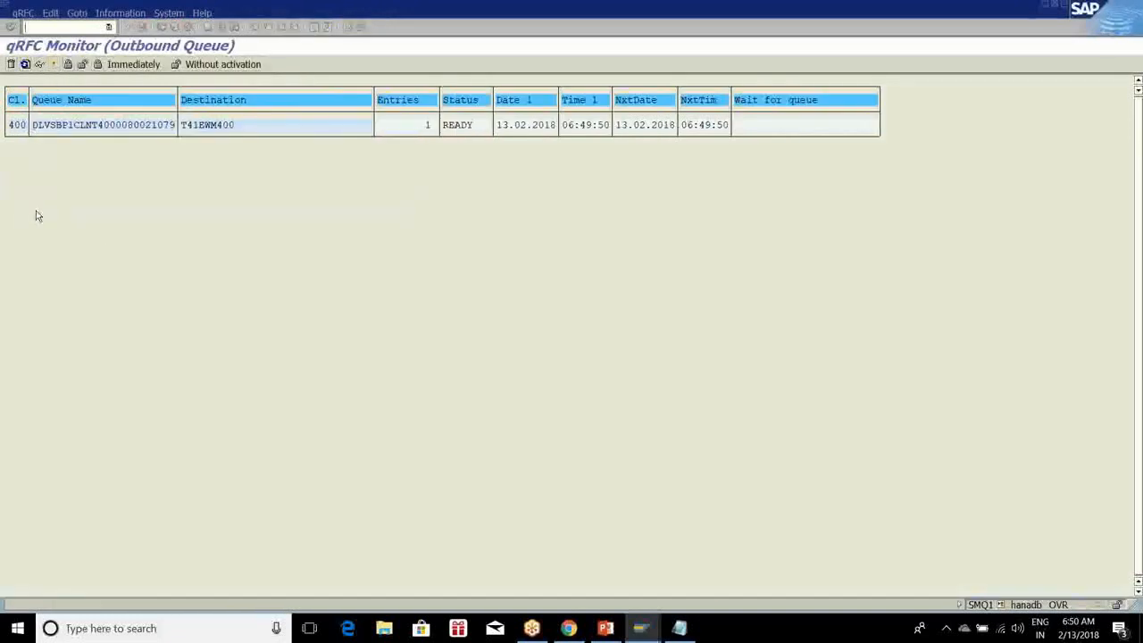
pyautogui.click(25, 66)
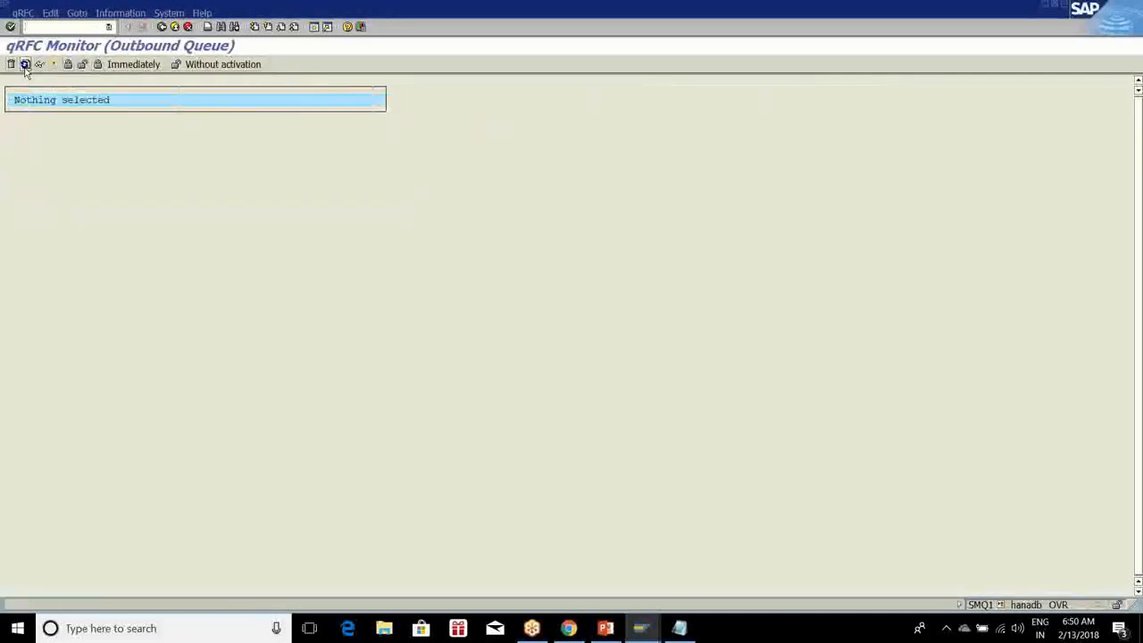
pyautogui.click(174, 27)
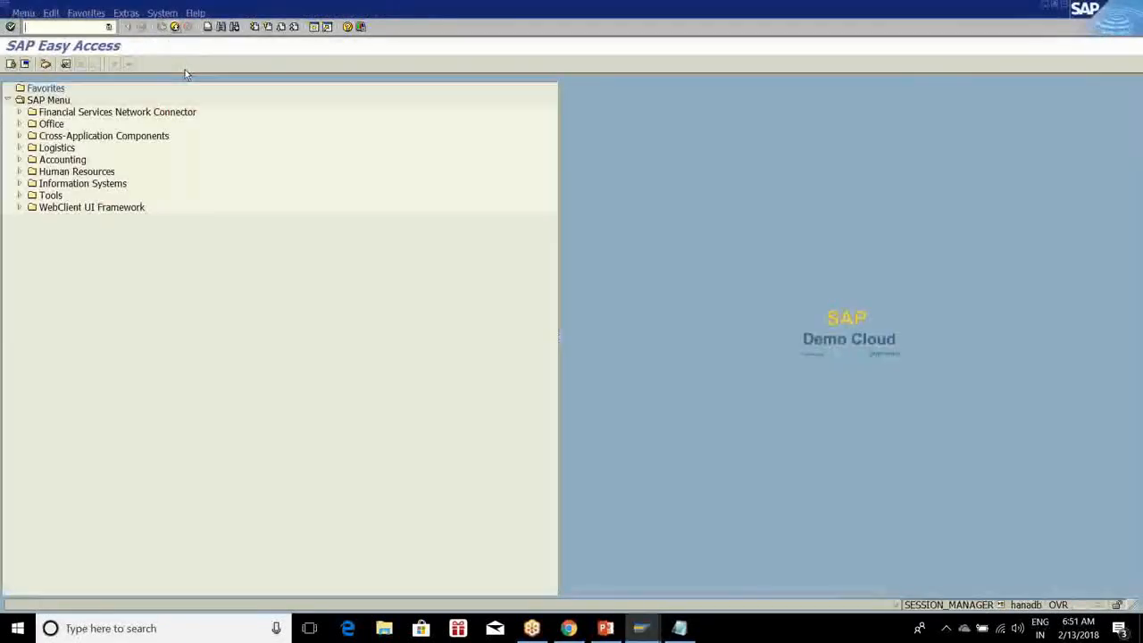
# Rerun the outbound delivery order search in the warehouse session and recheck the item quantity of the last listed order
pyautogui.moveTo(639, 629)
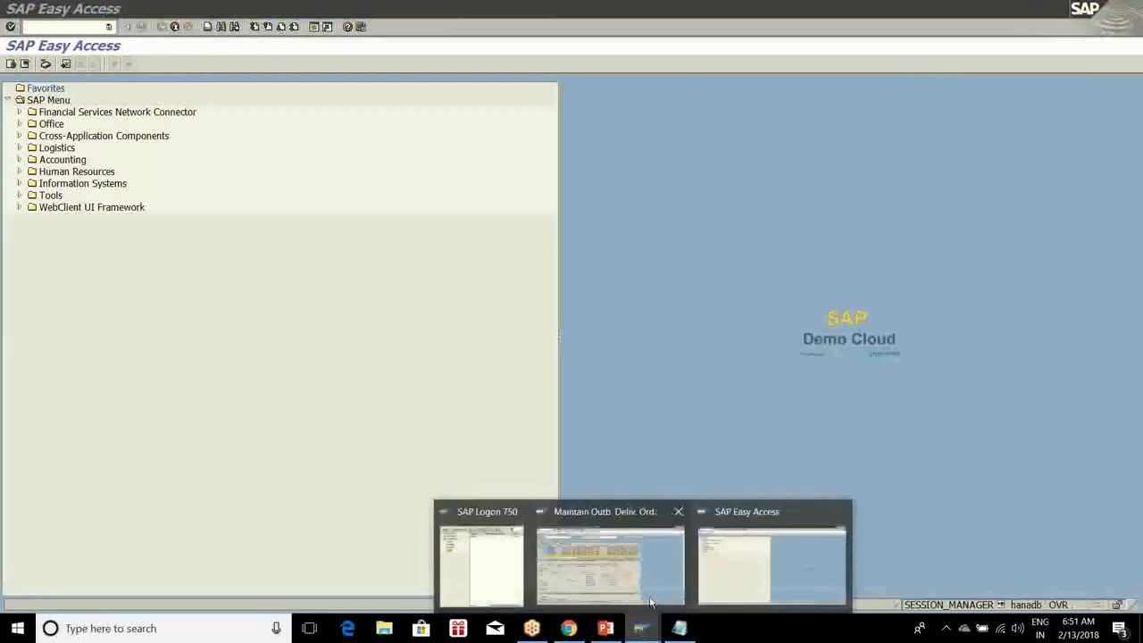
pyautogui.click(643, 581)
pyautogui.click(634, 89)
pyautogui.click(225, 254)
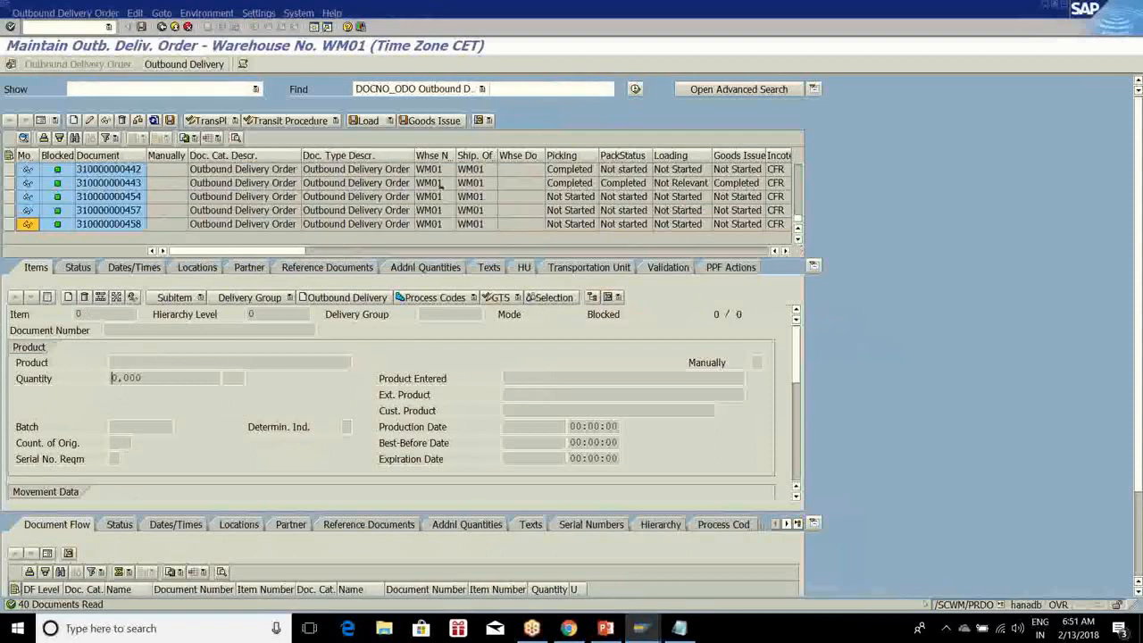
pyautogui.click(5, 227)
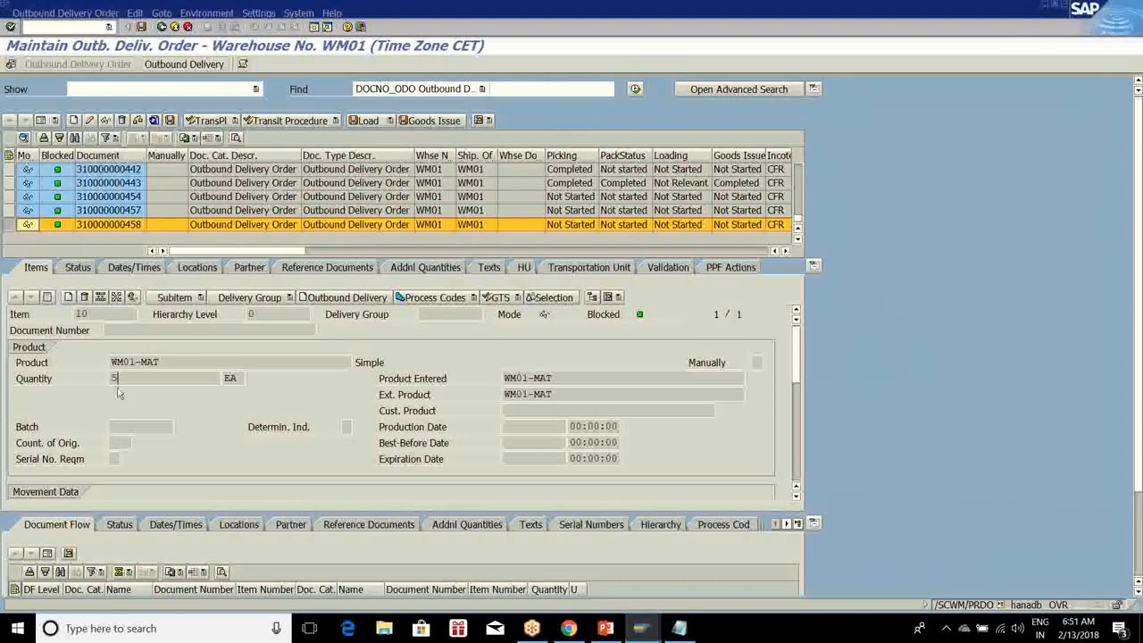
pyautogui.doubleClick(125, 380)
pyautogui.click(112, 229)
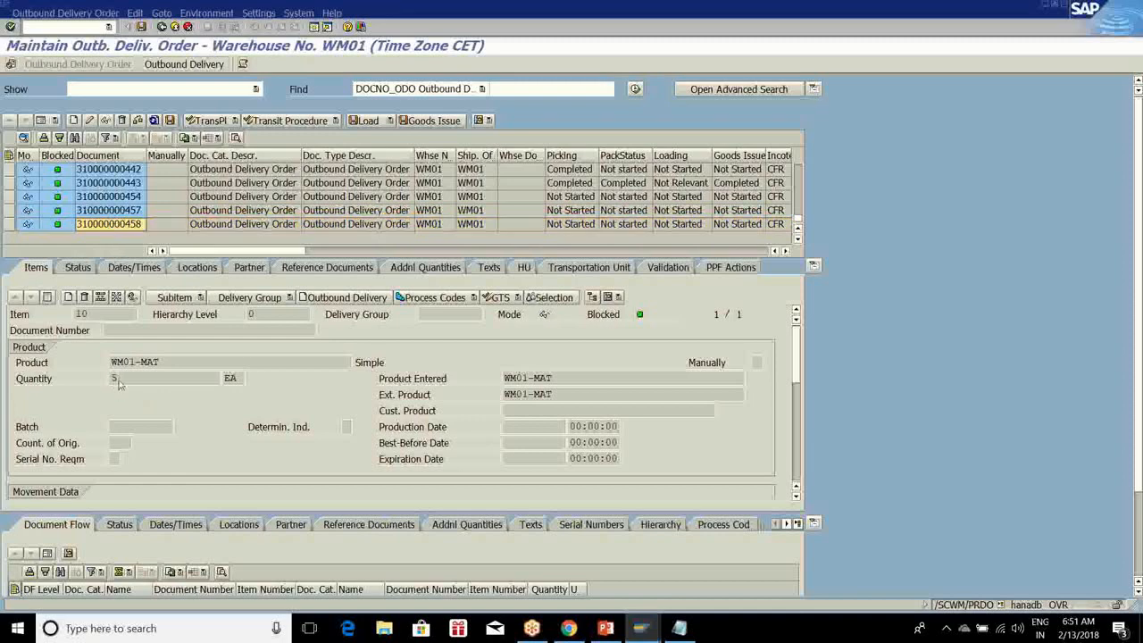
# Find the delivery order by its ERP document number, using the REFDOCNO_ERP_I search with the previously used delivery number
pyautogui.click(482, 88)
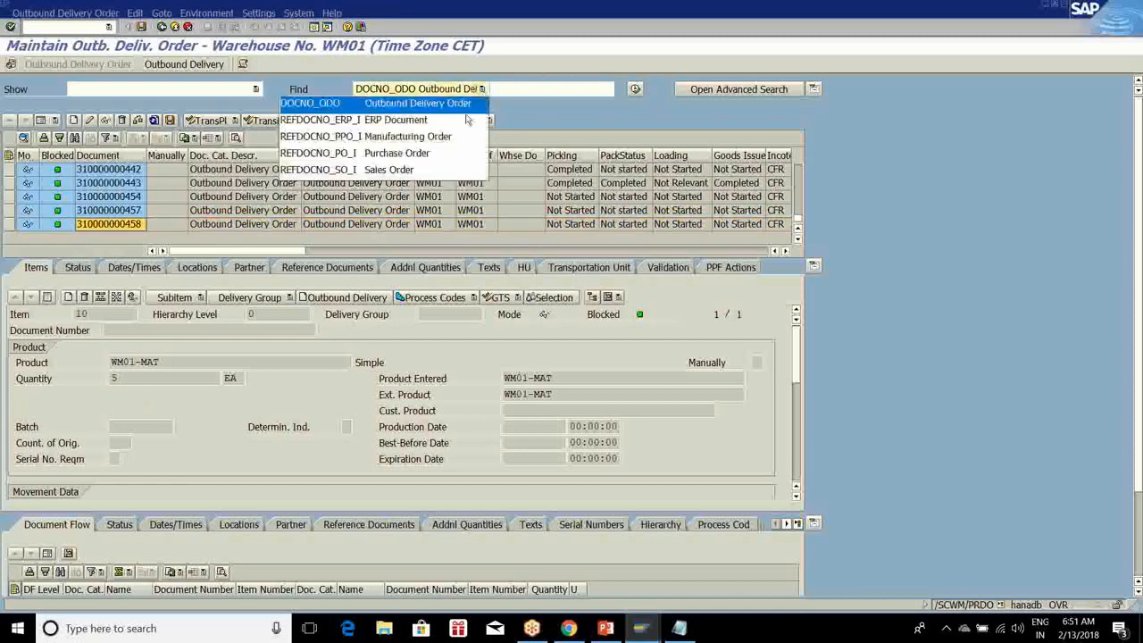
pyautogui.click(463, 124)
pyautogui.click(509, 90)
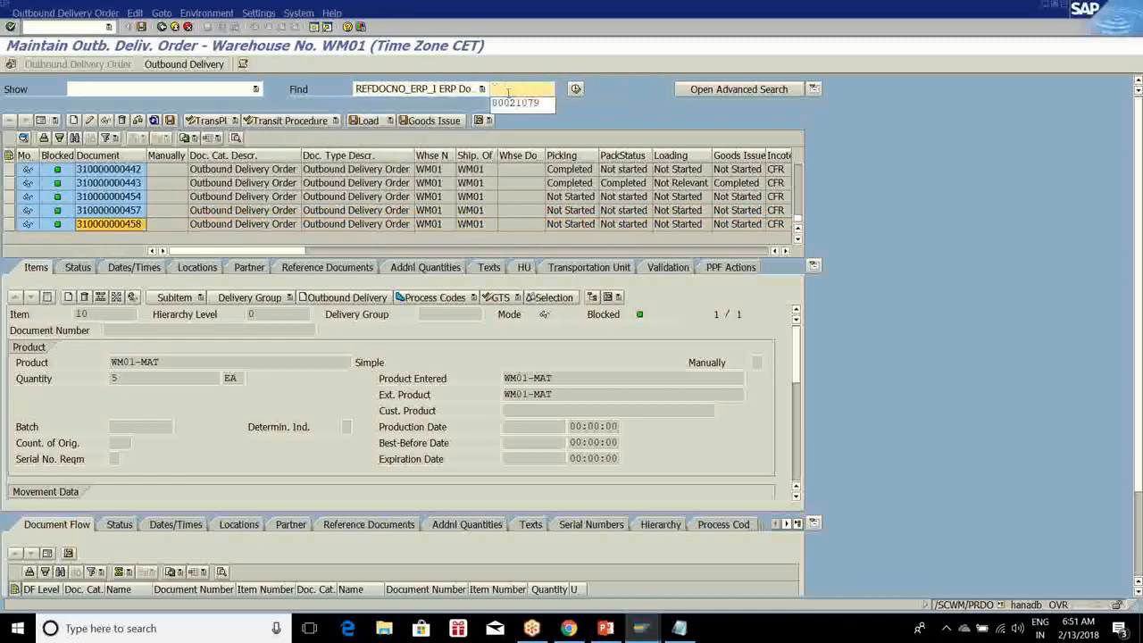
pyautogui.click(515, 103)
pyautogui.click(576, 89)
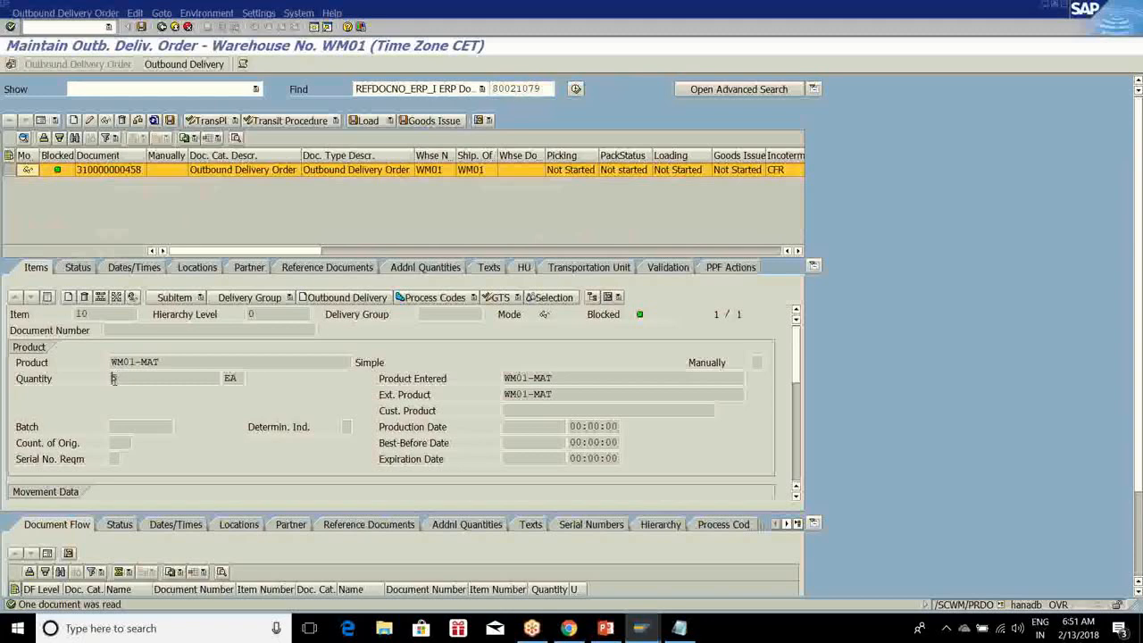
# Create and save a stock-removal warehouse task for the found outbound delivery order's WM01-MAT item
pyautogui.click(40, 11)
pyautogui.moveTo(65, 41)
pyautogui.click(163, 42)
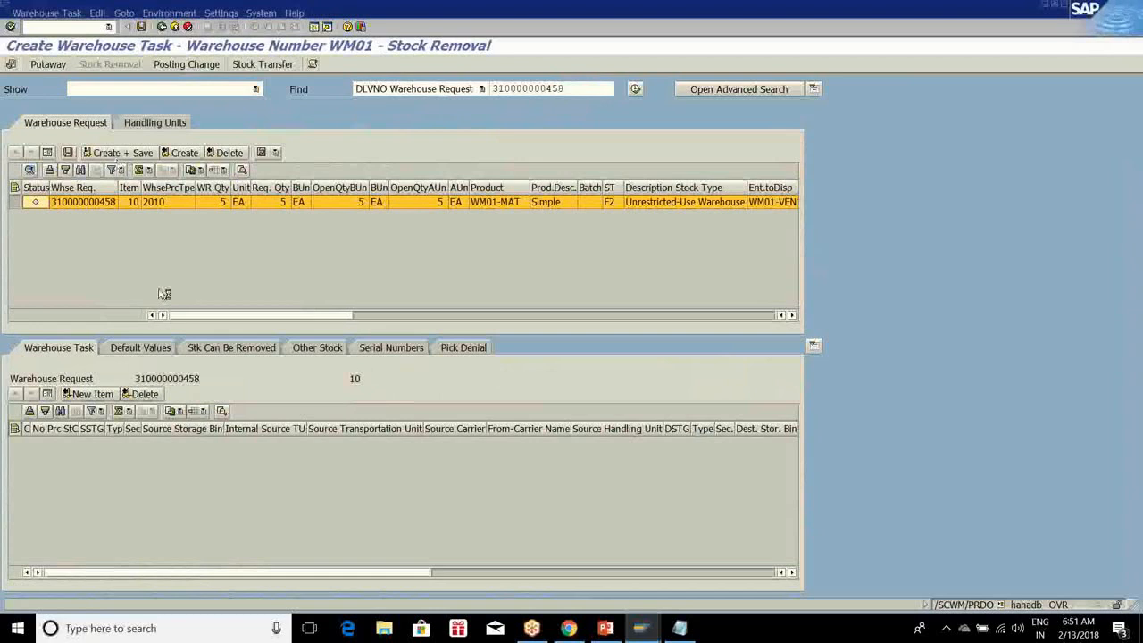
pyautogui.hotkey('ctrl', 's')
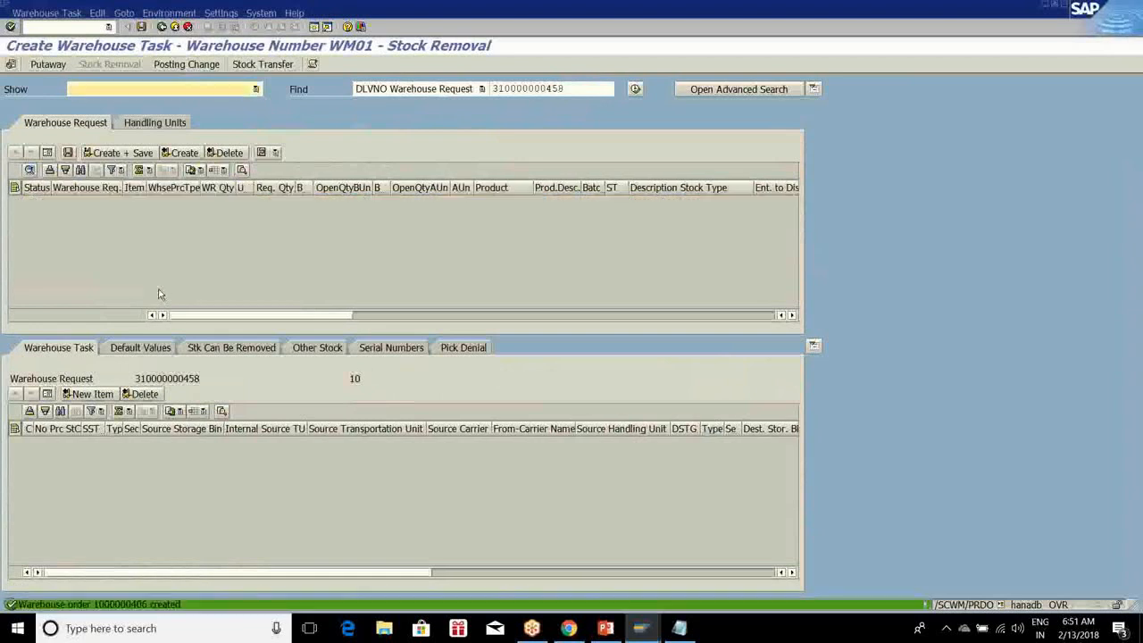
pyautogui.click(141, 26)
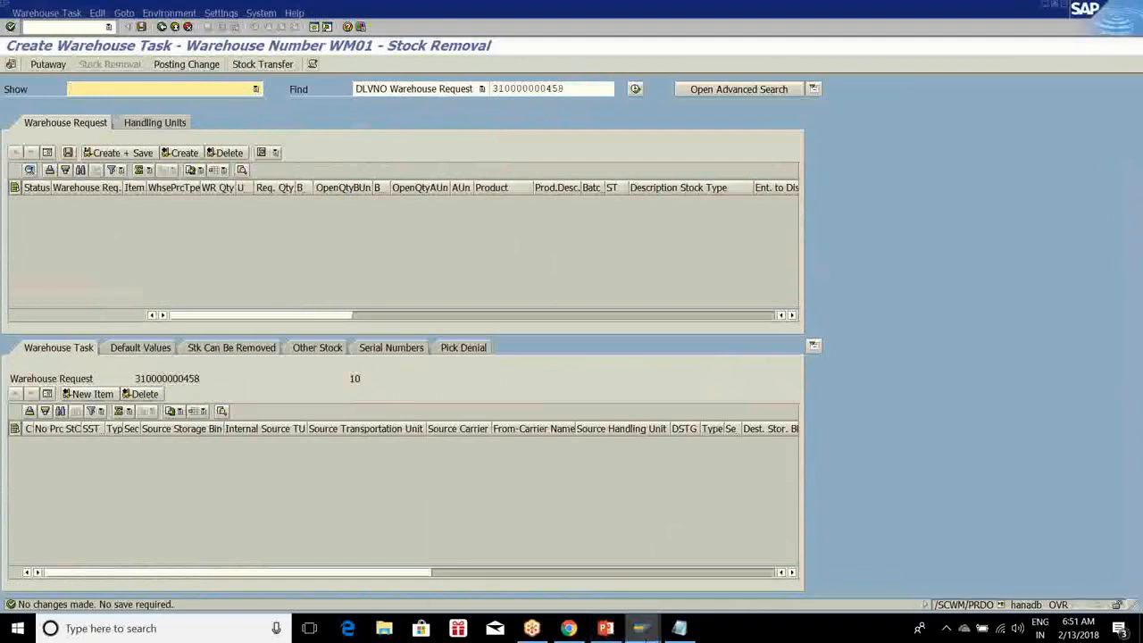
# Switch to the SAP Easy Access session and open the outbound delivery in transaction VL02N to check its item quantity
pyautogui.moveTo(640, 628)
pyautogui.click(733, 576)
pyautogui.write('vl0')
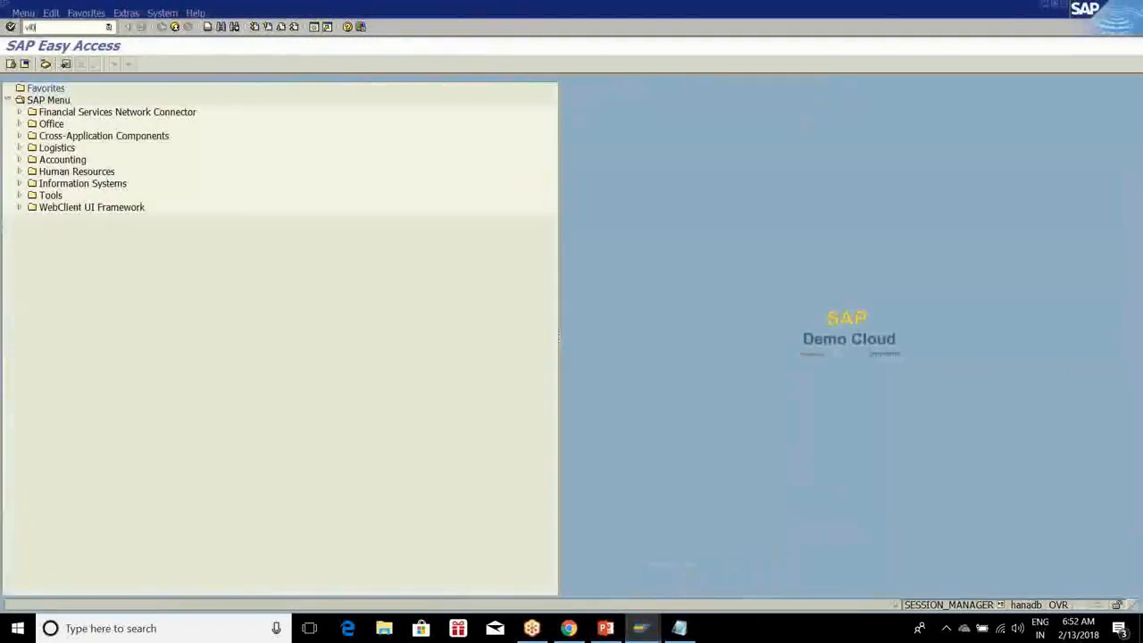
pyautogui.write('2n')
pyautogui.press('Return')
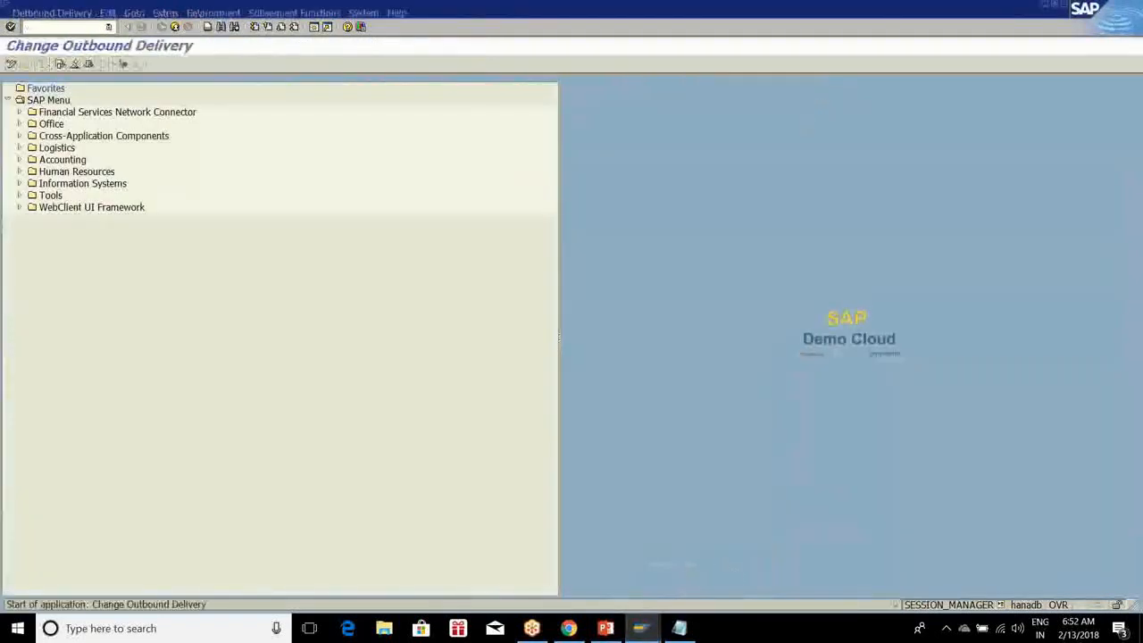
pyautogui.press('Return')
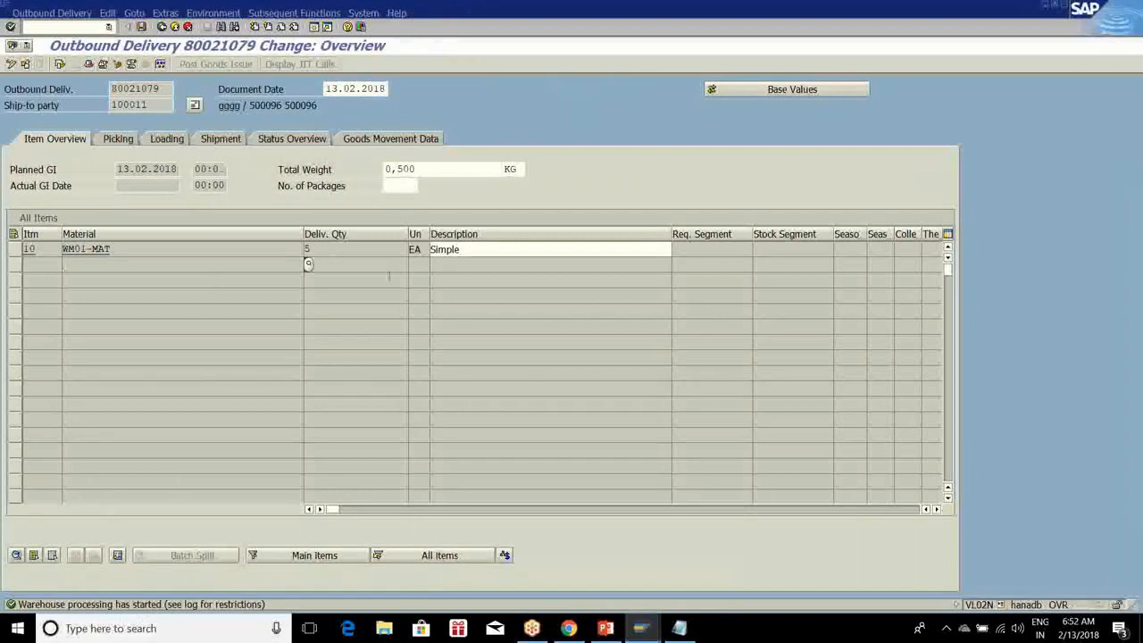
# Leave the outbound delivery and display the source code of function module /SPE/DELV_RESET_DIST_STATUS in transaction SE37
pyautogui.click(1116, 345)
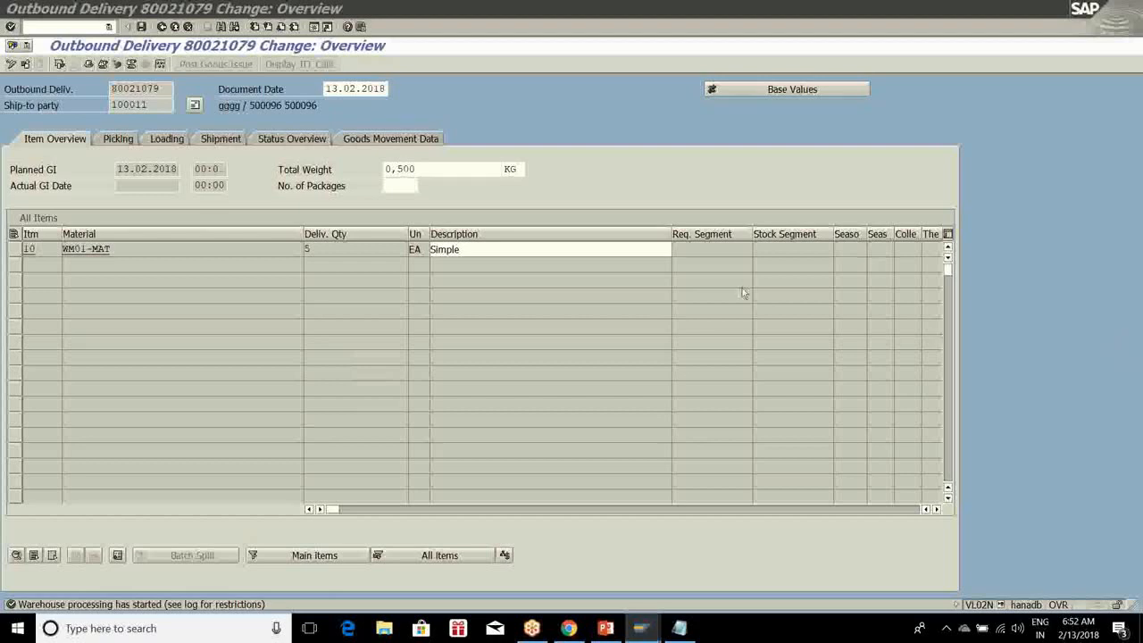
pyautogui.click(177, 27)
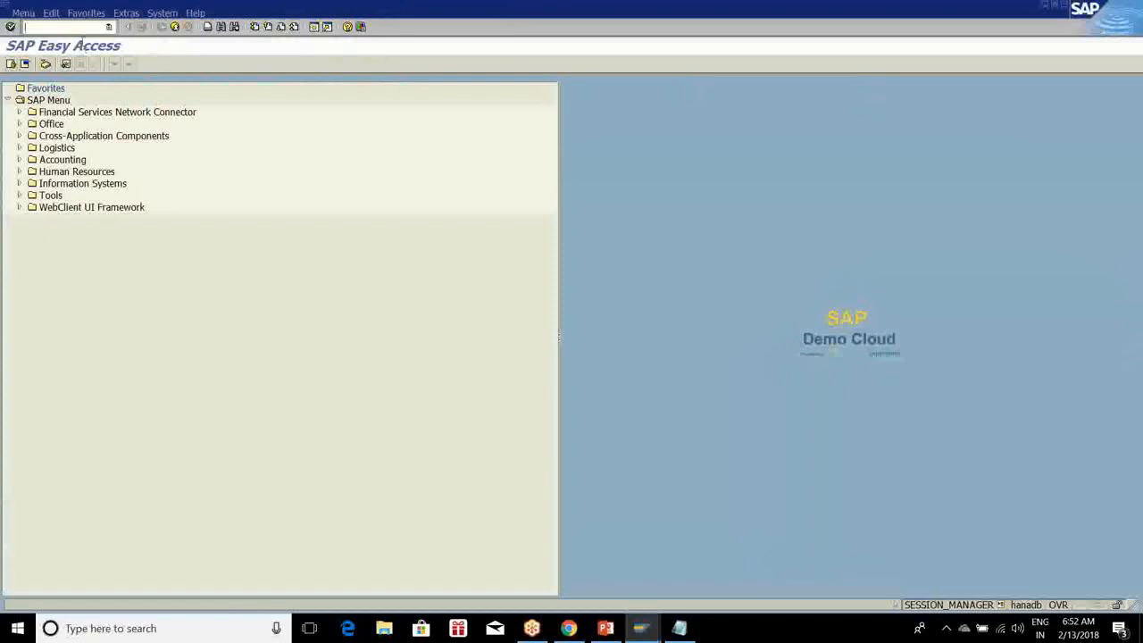
pyautogui.write('se37')
pyautogui.press('Return')
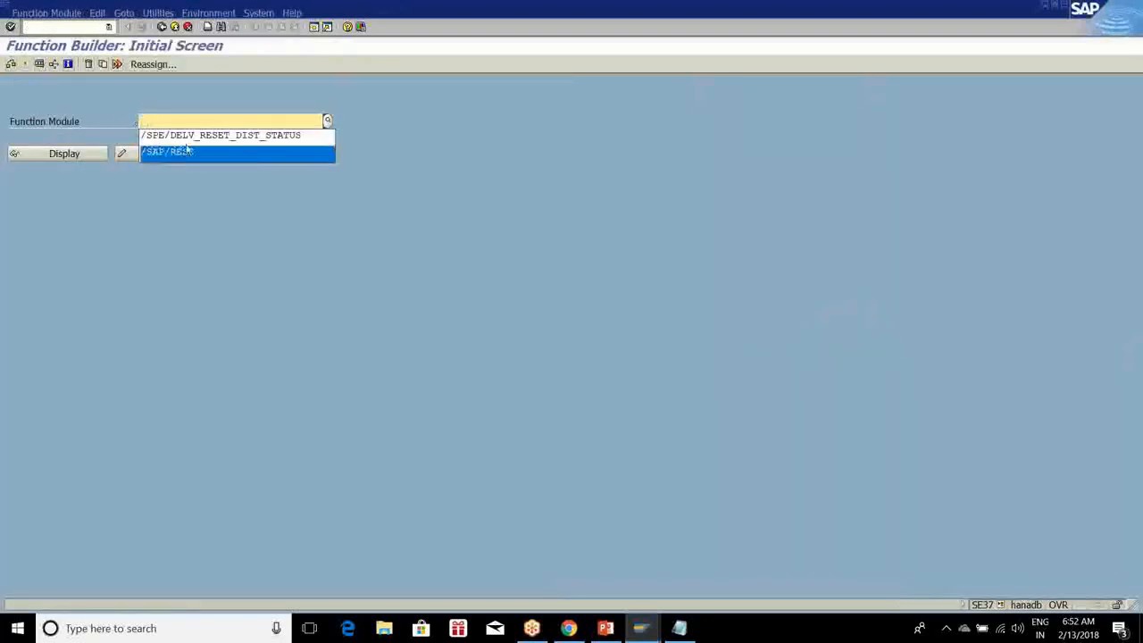
pyautogui.click(184, 137)
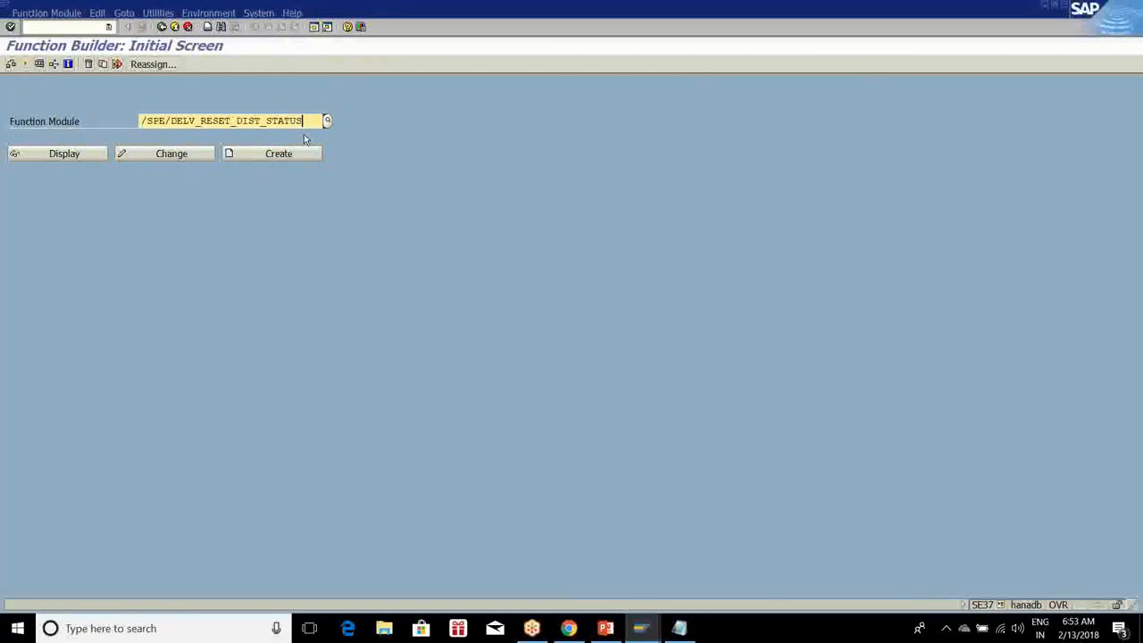
pyautogui.click(68, 156)
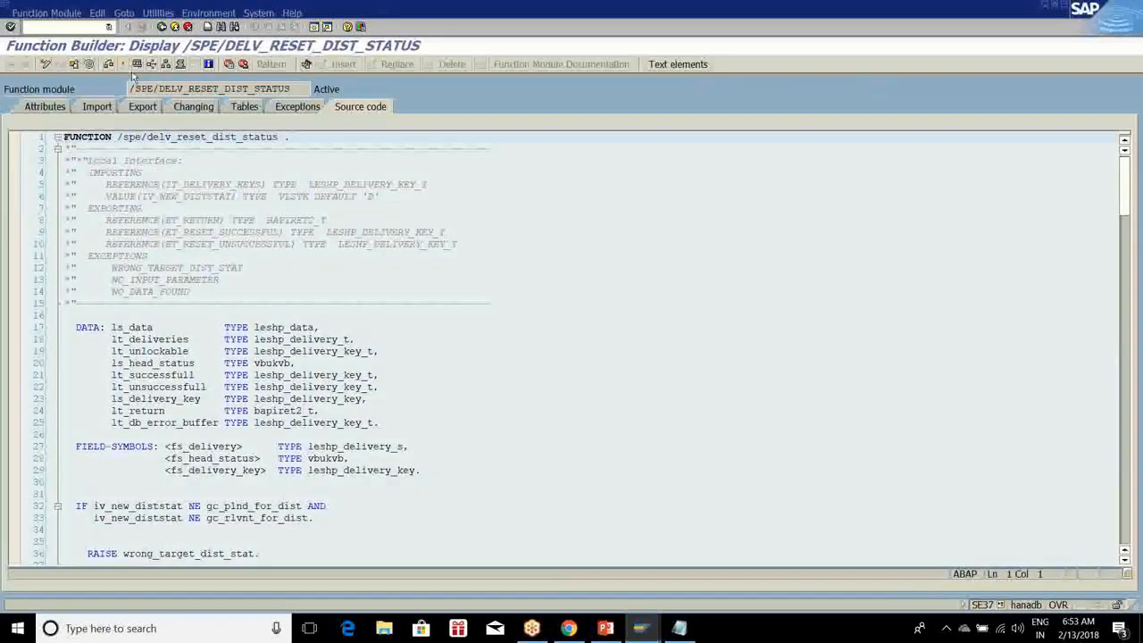
# Examine the function module's test screen and its IT_DELIVERY_KEYS entry table, applying a blank entry, and return to SAP Easy Access
pyautogui.click(137, 64)
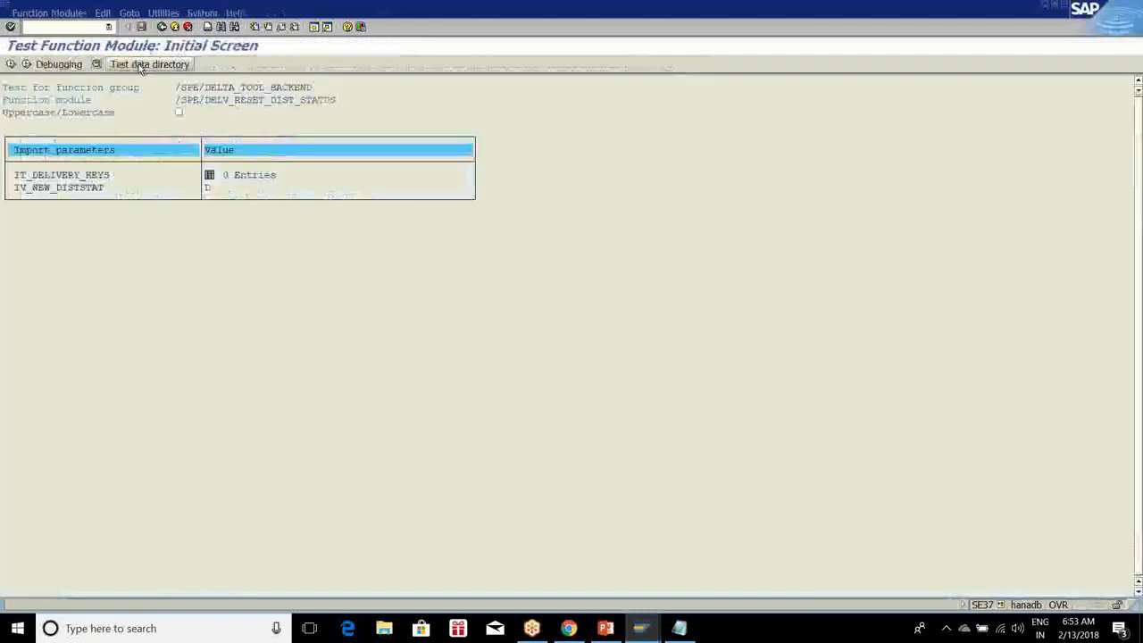
pyautogui.click(209, 175)
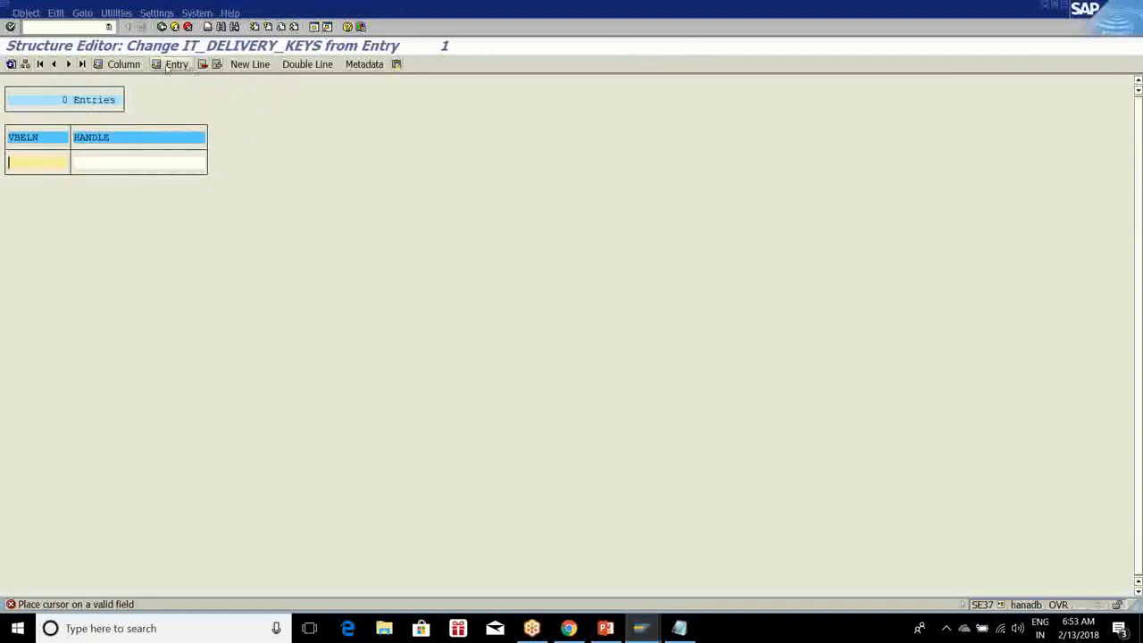
pyautogui.click(161, 25)
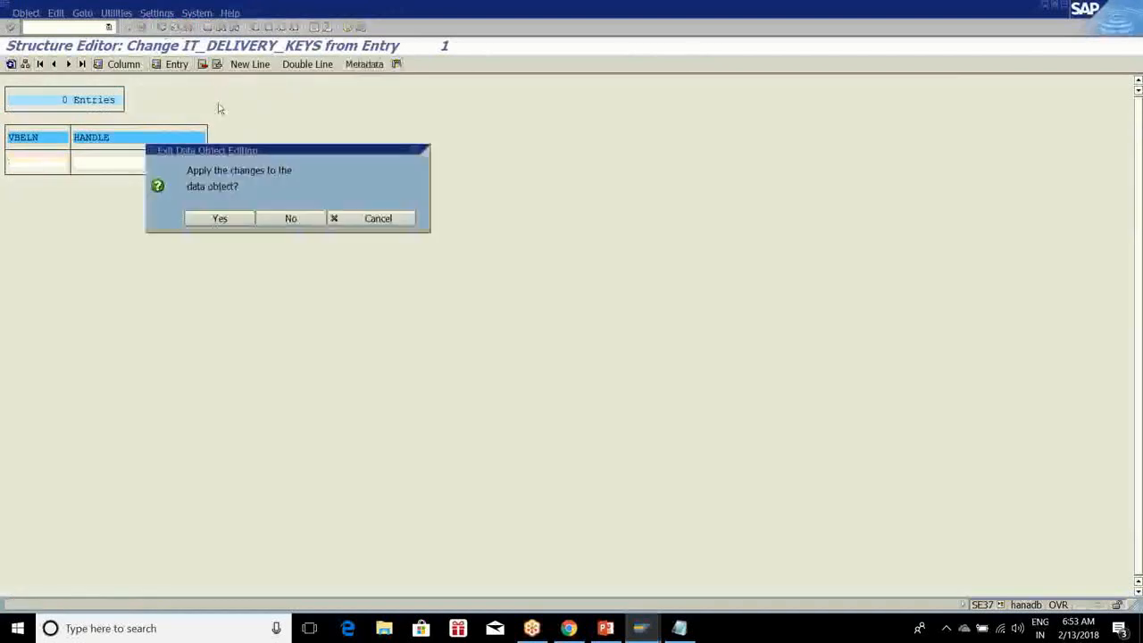
pyautogui.click(222, 222)
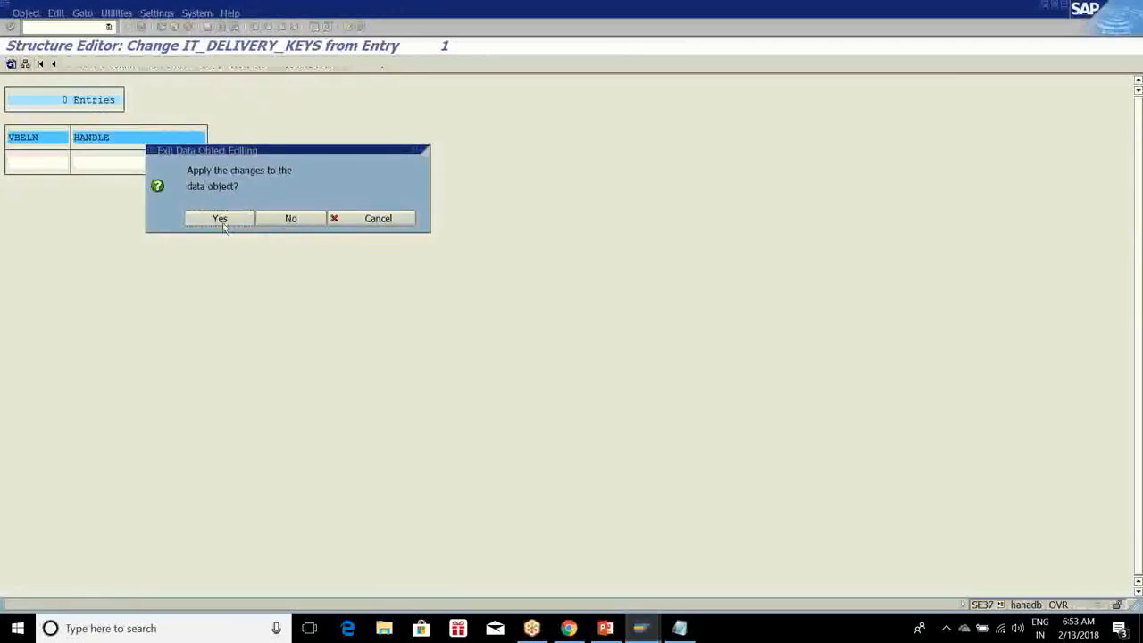
pyautogui.click(210, 176)
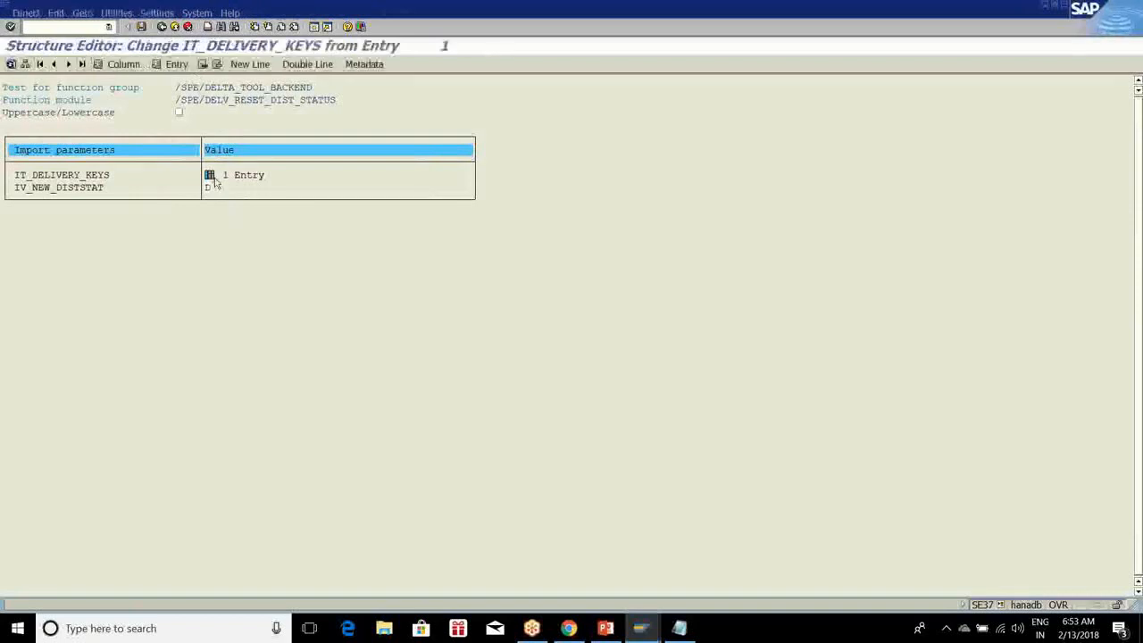
pyautogui.click(163, 27)
pyautogui.click(162, 27)
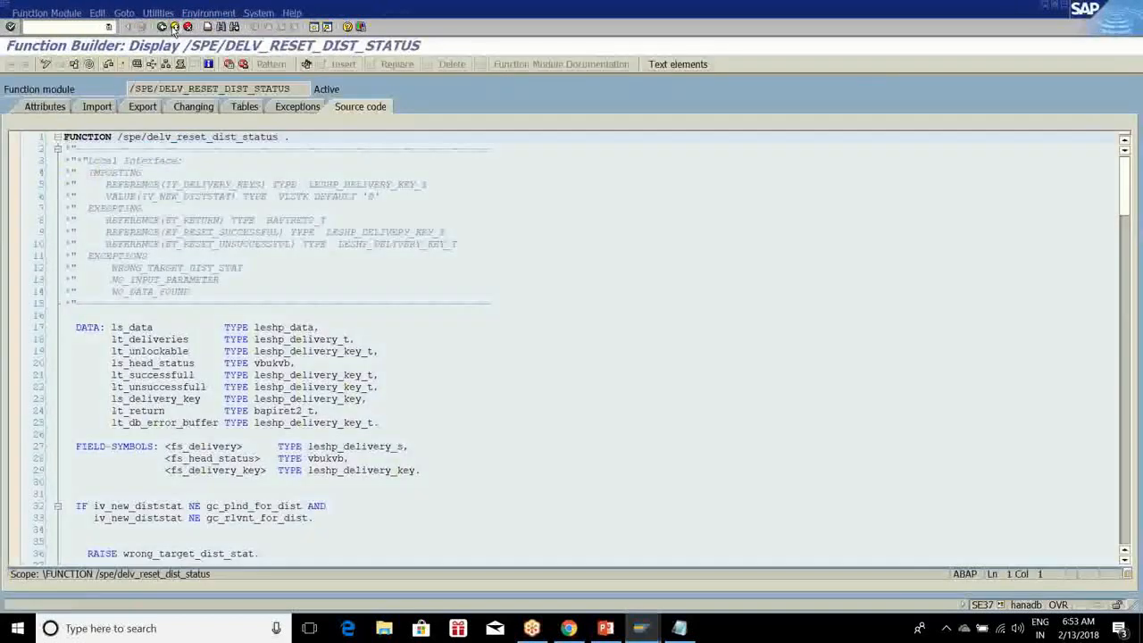
pyautogui.click(174, 26)
pyautogui.click(174, 27)
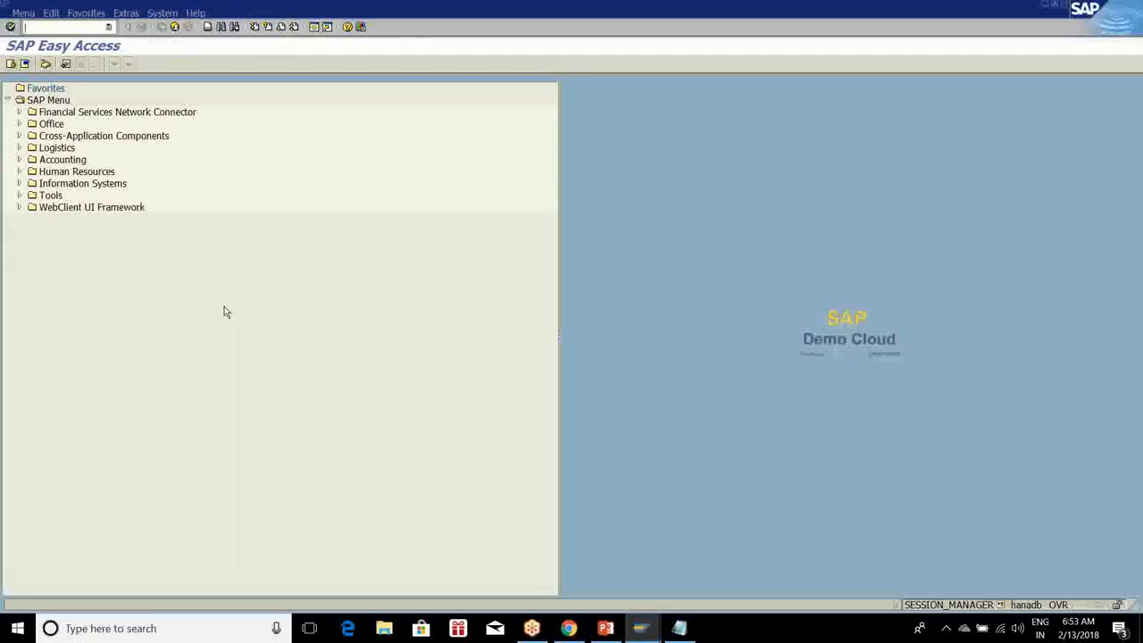
pyautogui.click(645, 635)
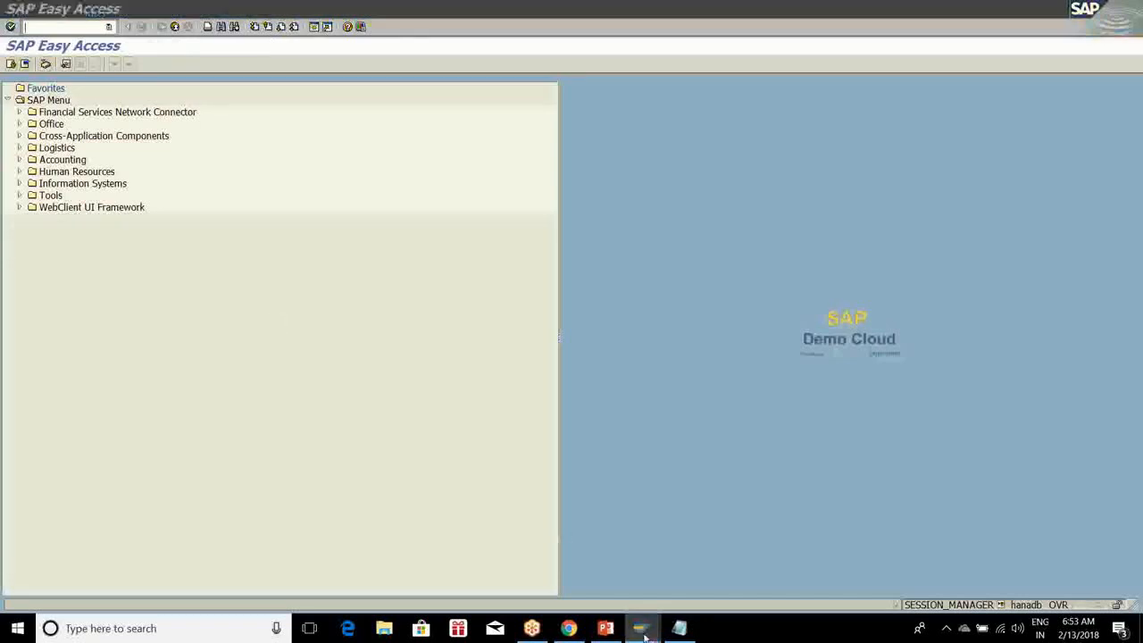
pyautogui.click(680, 631)
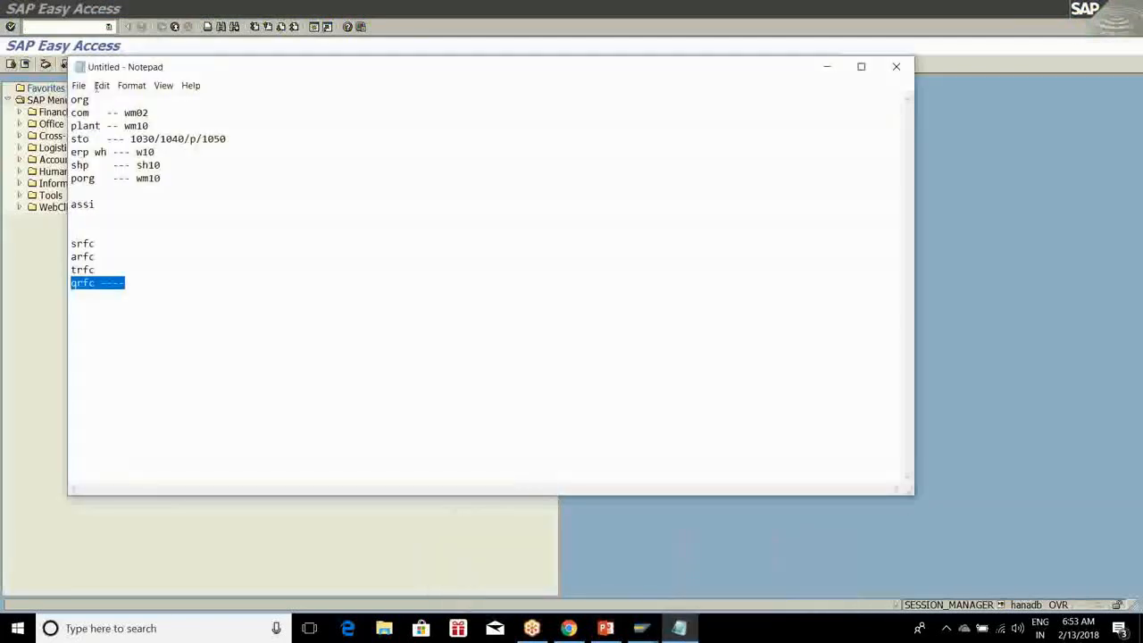
pyautogui.click(614, 203)
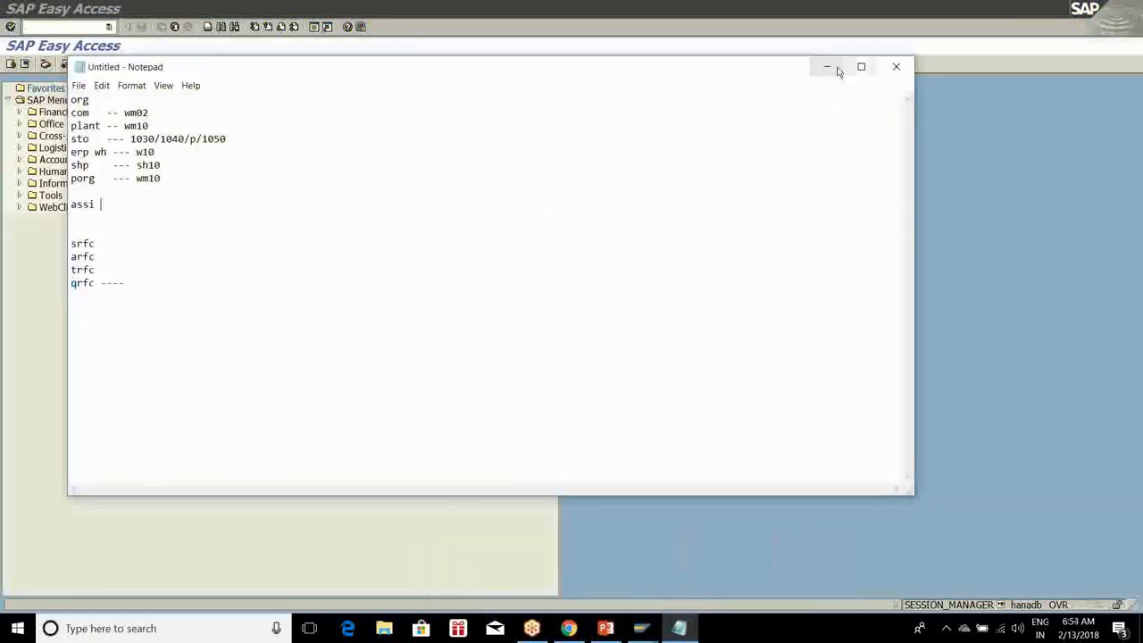
pyautogui.click(827, 66)
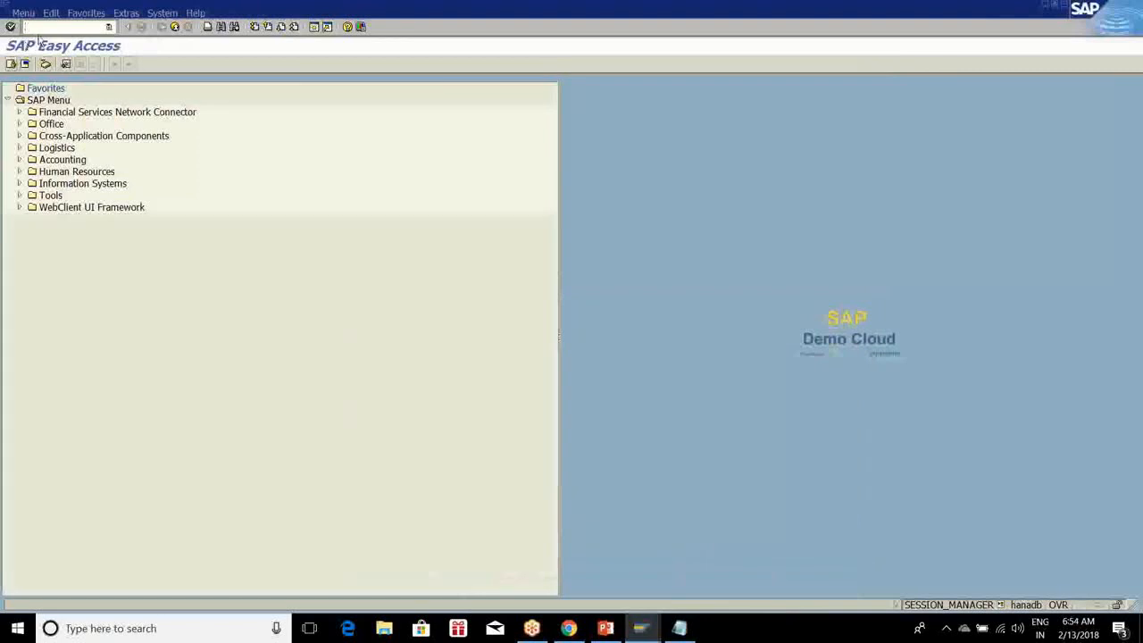
# Try to open the Configure SAP EWM-Specific Parameters activity under Extended Warehouse Management's EWM linkage settings in the SPRO reference IMG
pyautogui.write('spro')
pyautogui.press('Return')
pyautogui.click(47, 66)
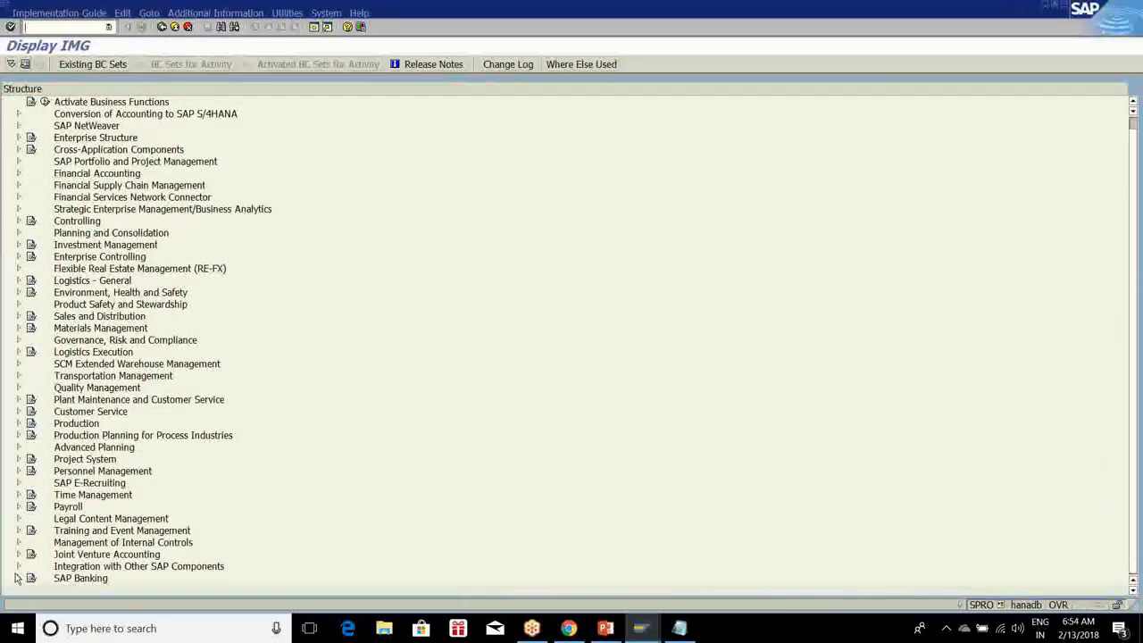
pyautogui.click(19, 567)
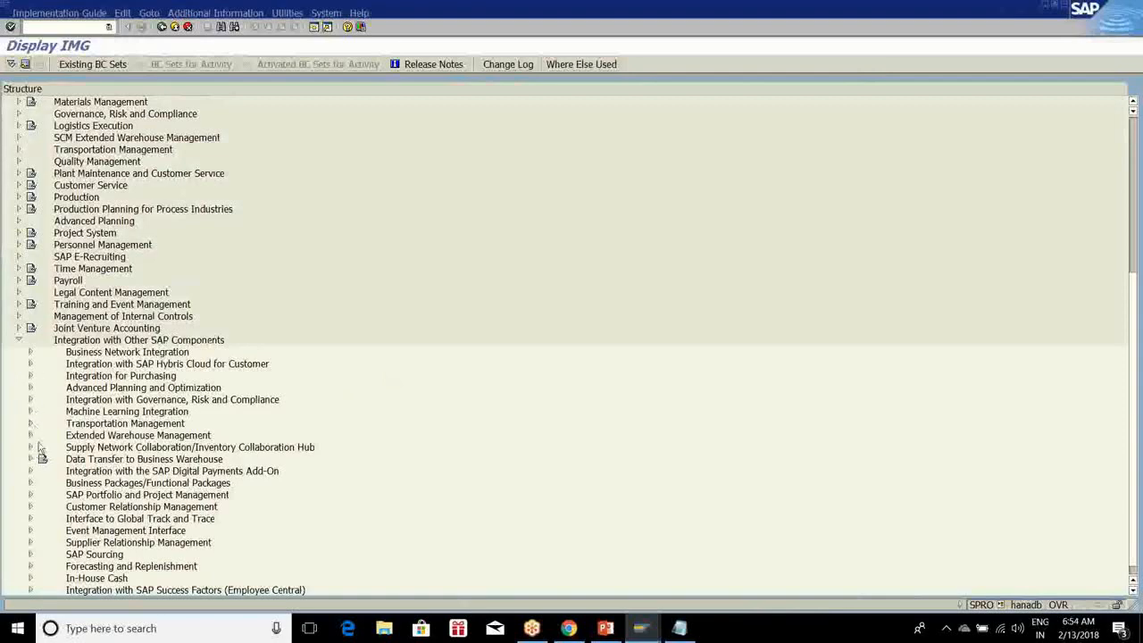
pyautogui.click(30, 435)
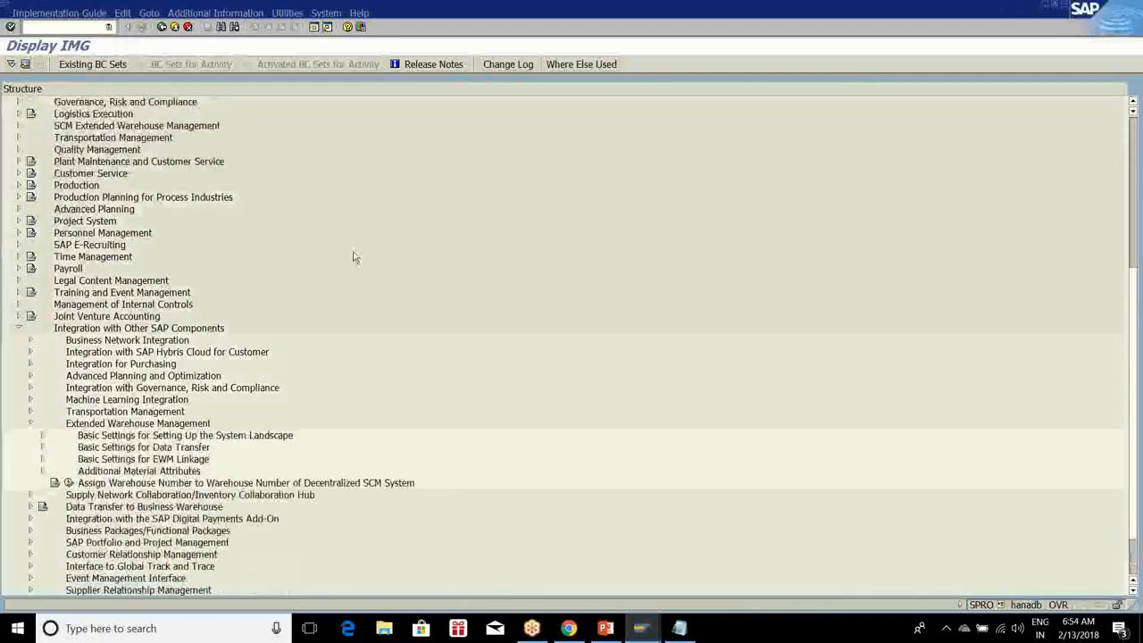
pyautogui.click(41, 389)
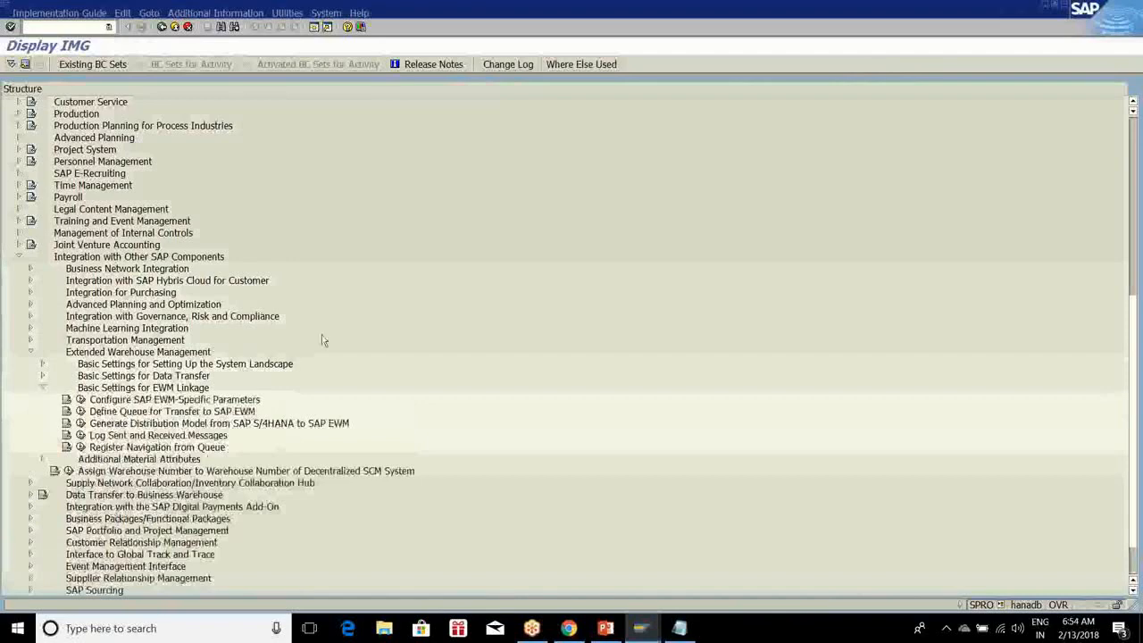
pyautogui.scroll(-2, 324, 340)
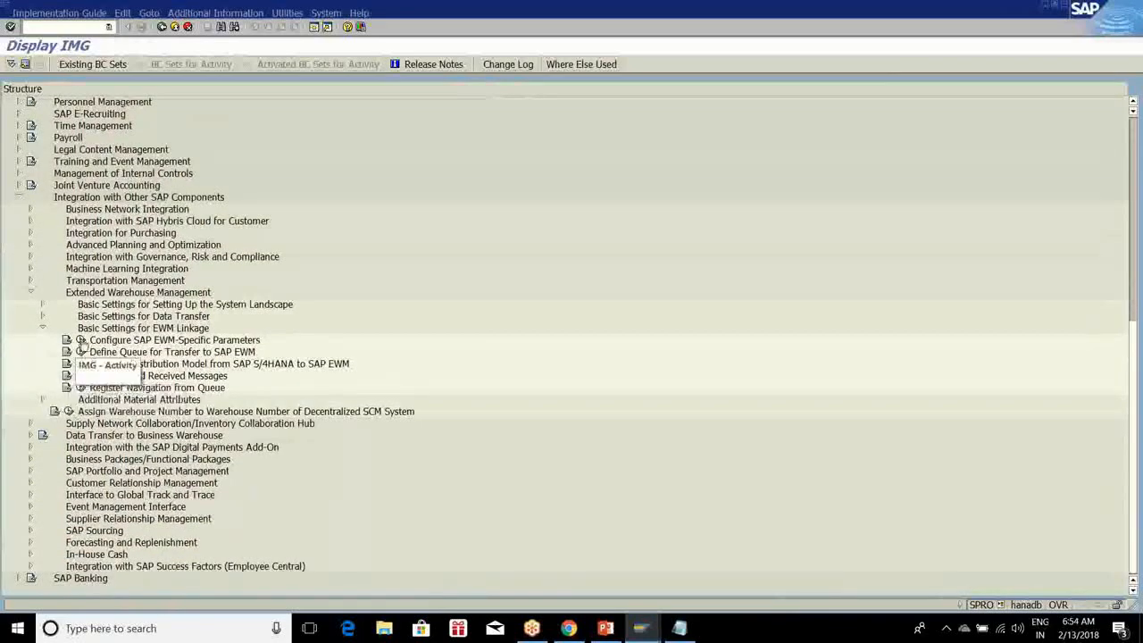
pyautogui.click(81, 340)
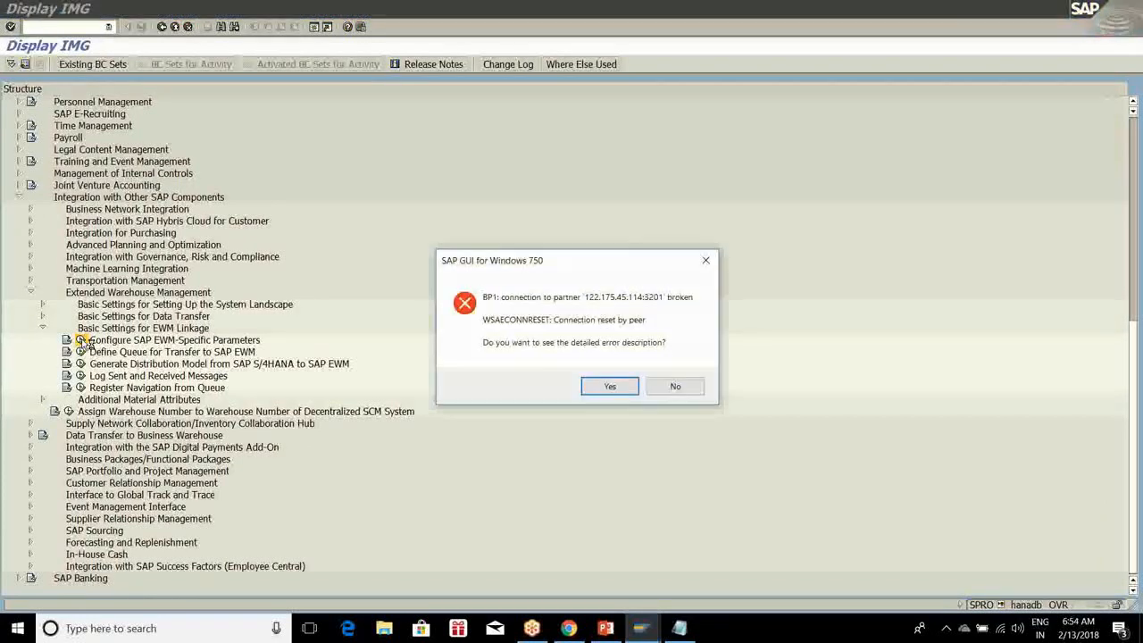
pyautogui.click(678, 388)
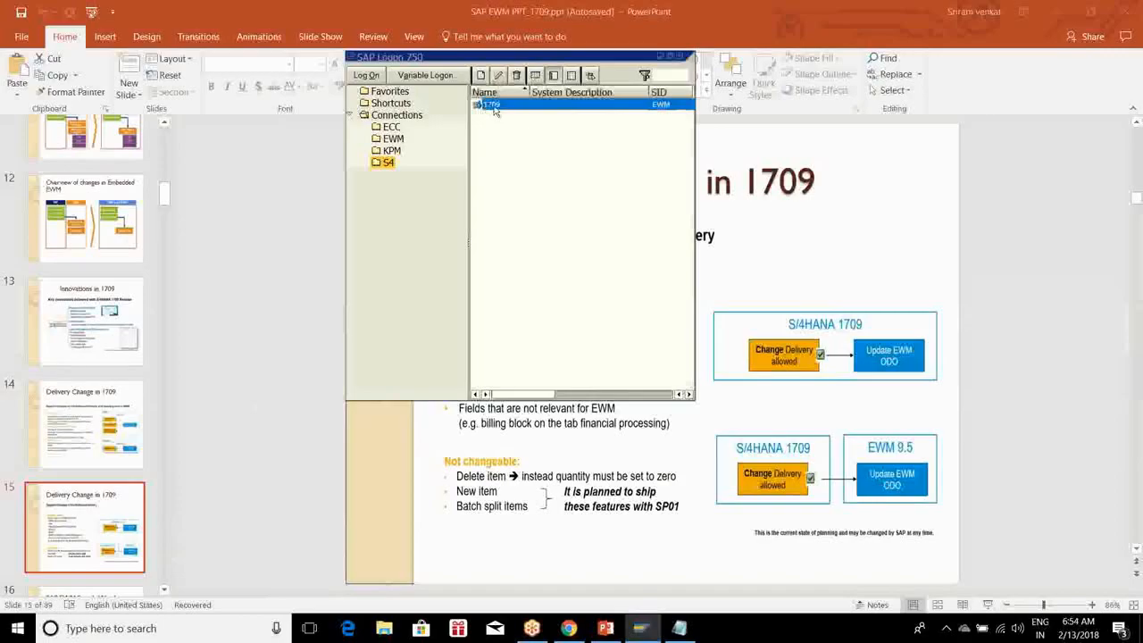
# Log on to the 1709 system again with the saved user ID and account password, ending any other logons
pyautogui.doubleClick(494, 109)
pyautogui.click(167, 120)
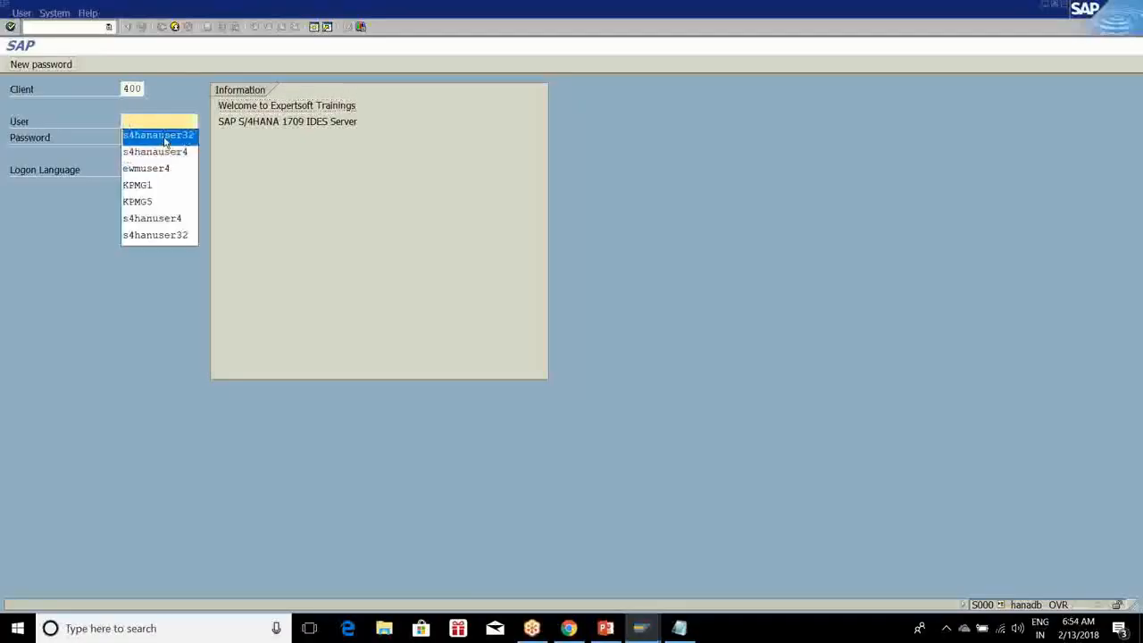
pyautogui.click(165, 138)
pyautogui.click(166, 138)
pyautogui.write('****')
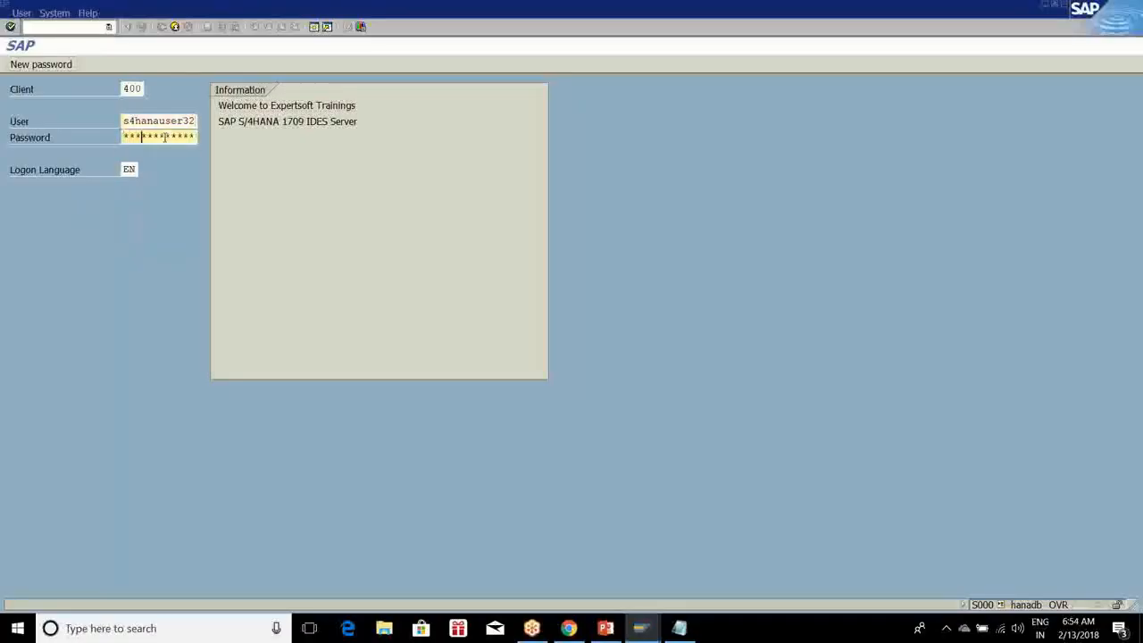
pyautogui.write('*')
pyautogui.press('Return')
pyautogui.click(64, 380)
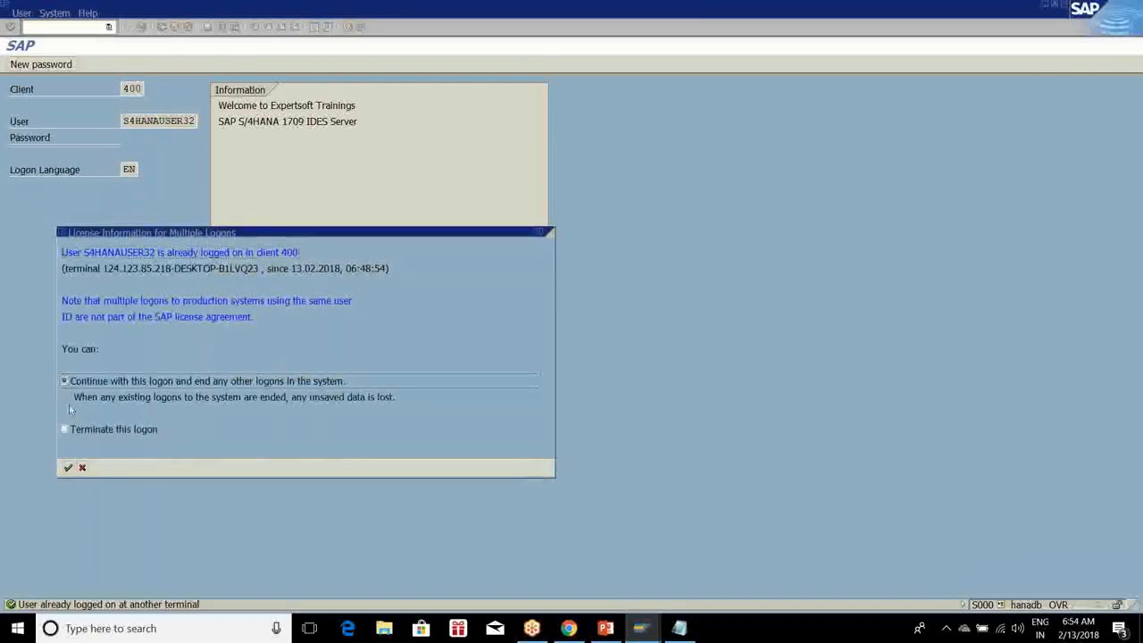
pyautogui.click(68, 467)
# Reopen the SPRO reference IMG and expand Basic Settings for EWM Linkage under Integration with Other SAP Components, Extended Warehouse Management
pyautogui.click(109, 27)
pyautogui.click(73, 24)
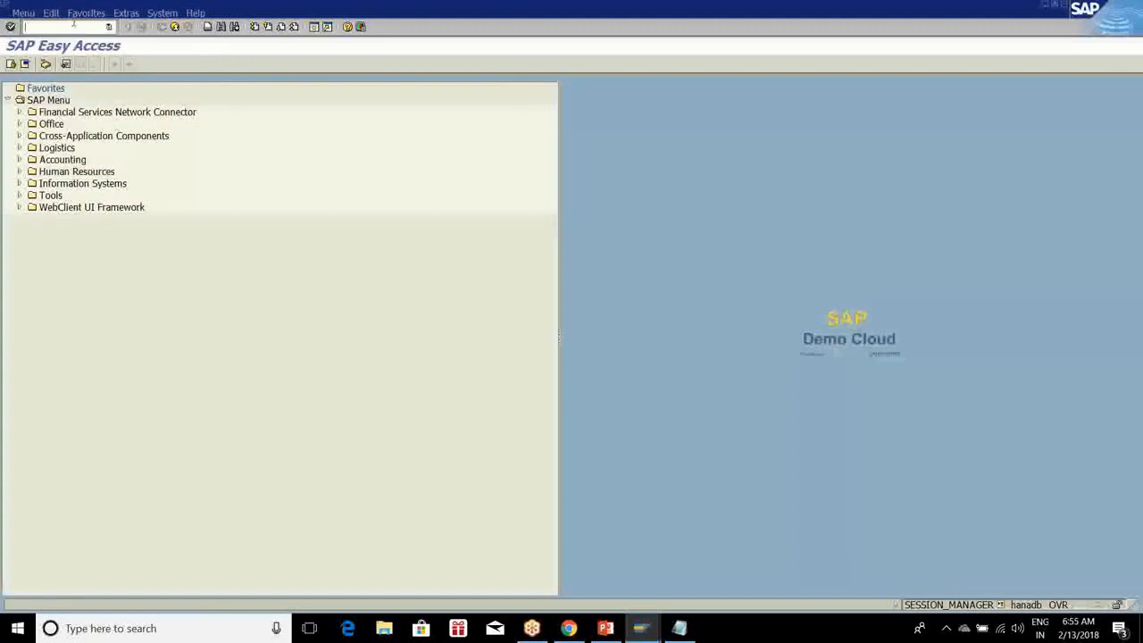
pyautogui.write('spro')
pyautogui.press('Return')
pyautogui.click(71, 63)
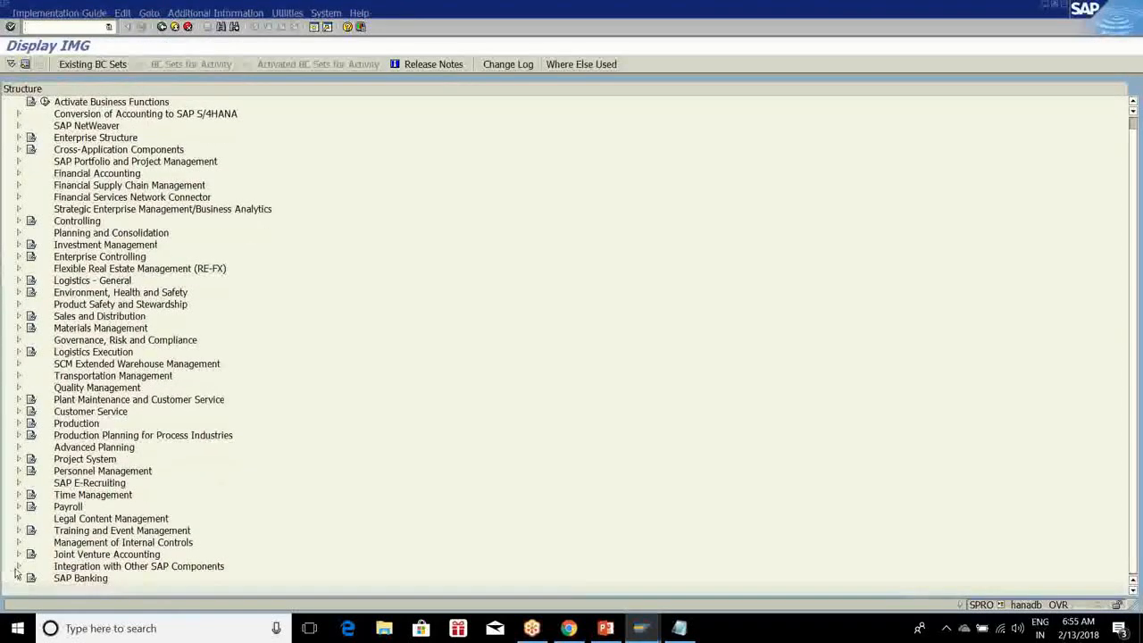
pyautogui.click(17, 568)
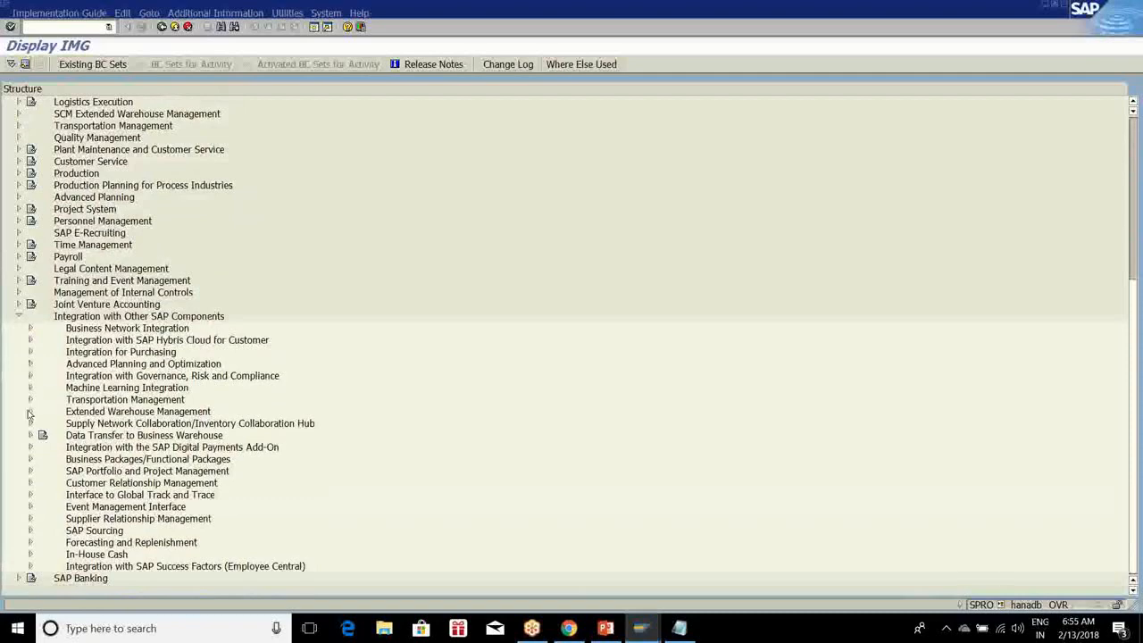
pyautogui.click(29, 412)
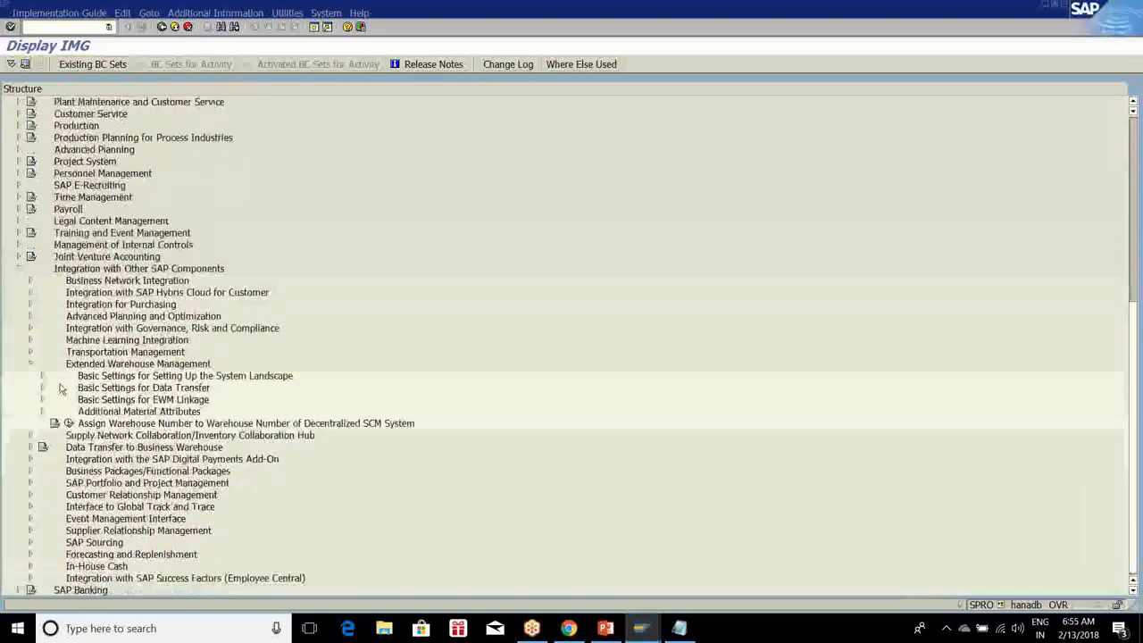
pyautogui.click(41, 401)
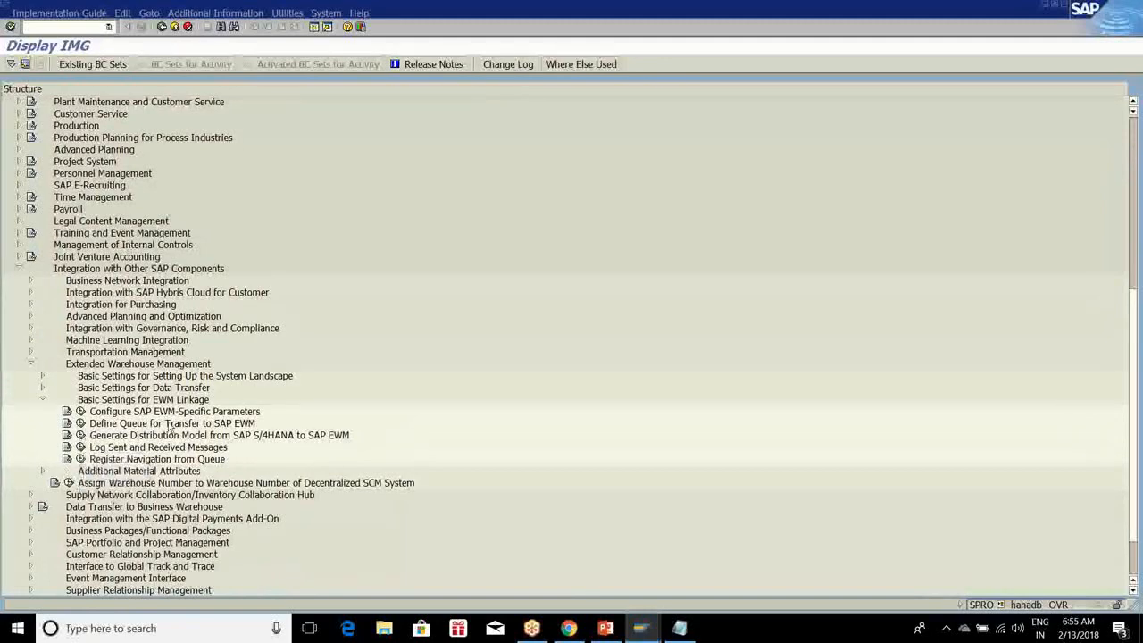
# Examine the activities under Basic Settings for Setting Up the System Landscape and Basic Settings for Data Transfer instead of EWM Linkage
pyautogui.click(41, 400)
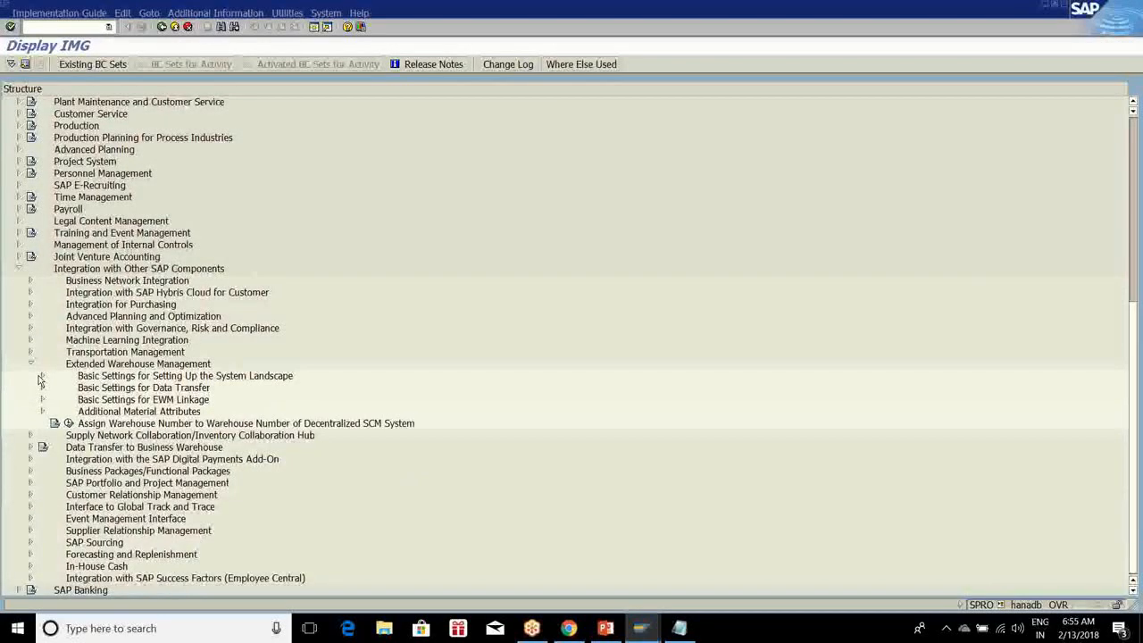
pyautogui.click(39, 378)
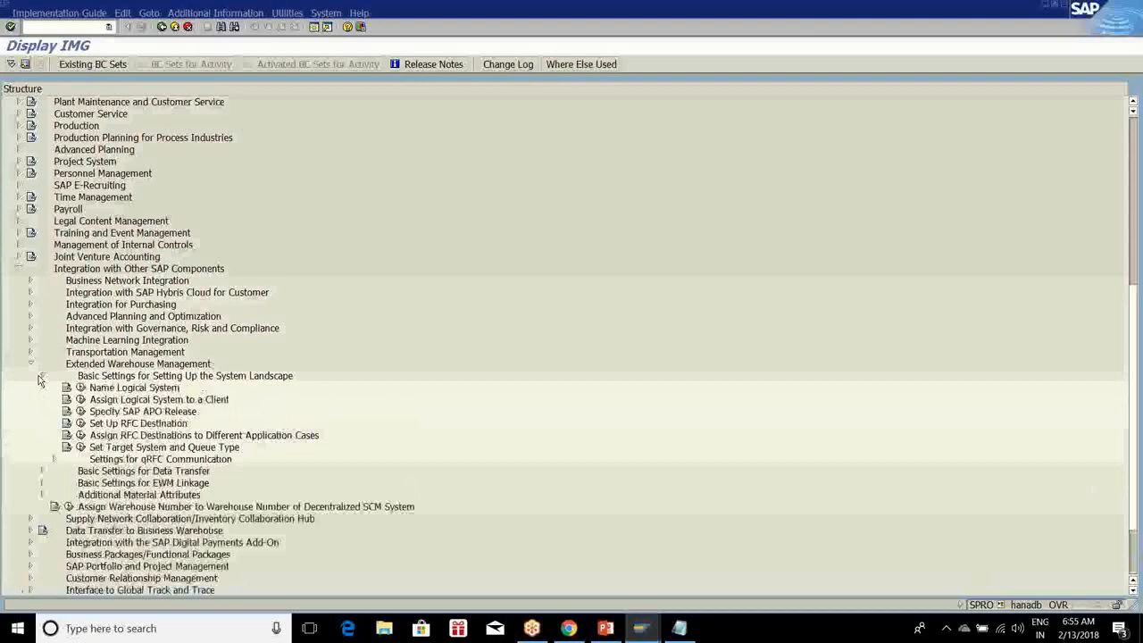
pyautogui.click(40, 376)
pyautogui.click(41, 388)
pyautogui.click(42, 389)
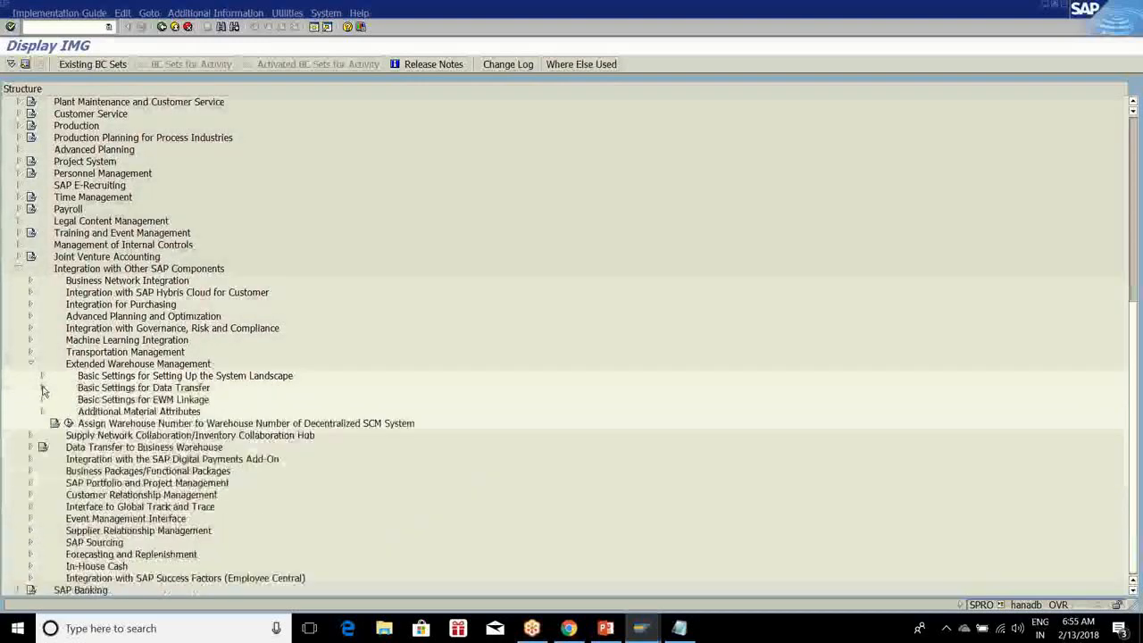
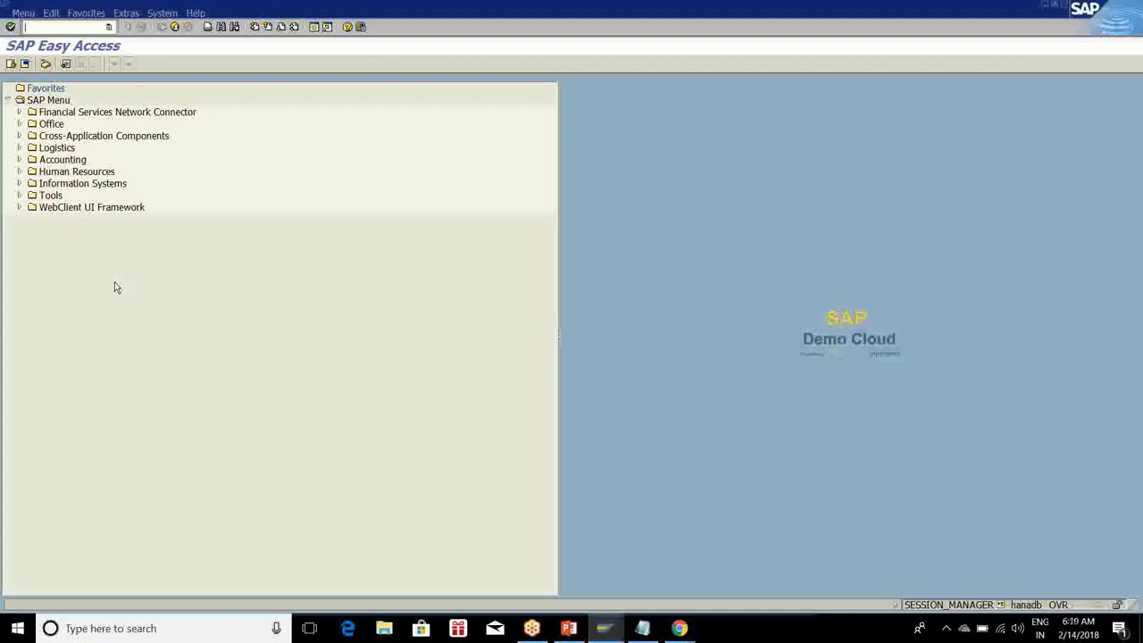
# Open the SPRO reference IMG and expand Extended Warehouse Management under Integration with Other SAP Components
pyautogui.write('apro')
pyautogui.press('Return')
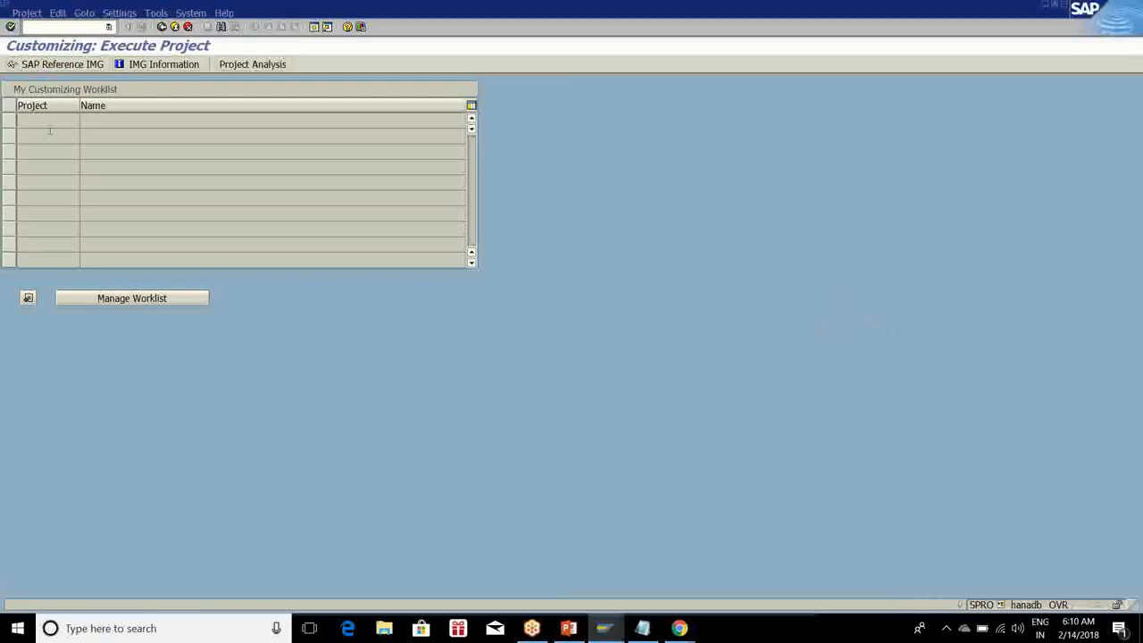
pyautogui.click(70, 64)
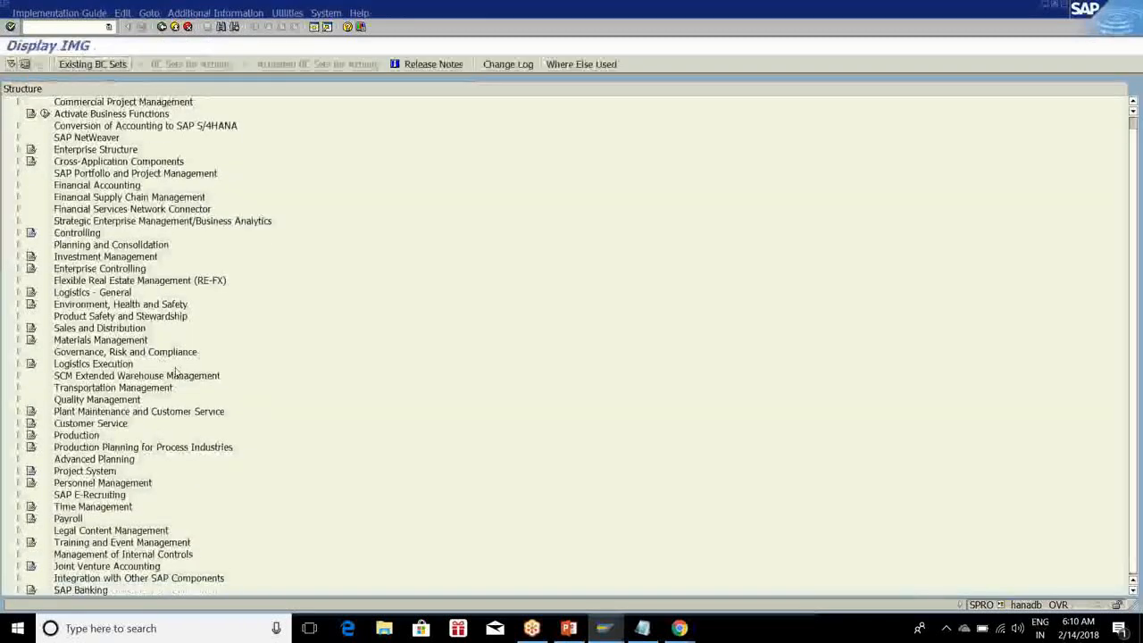
pyautogui.click(17, 567)
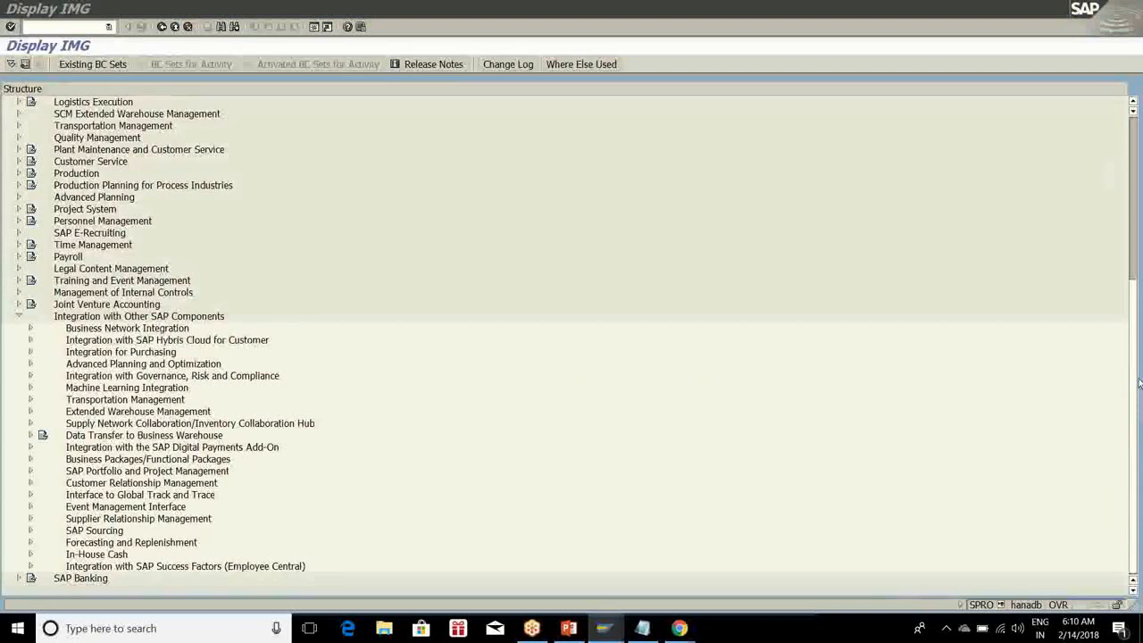
pyautogui.click(451, 247)
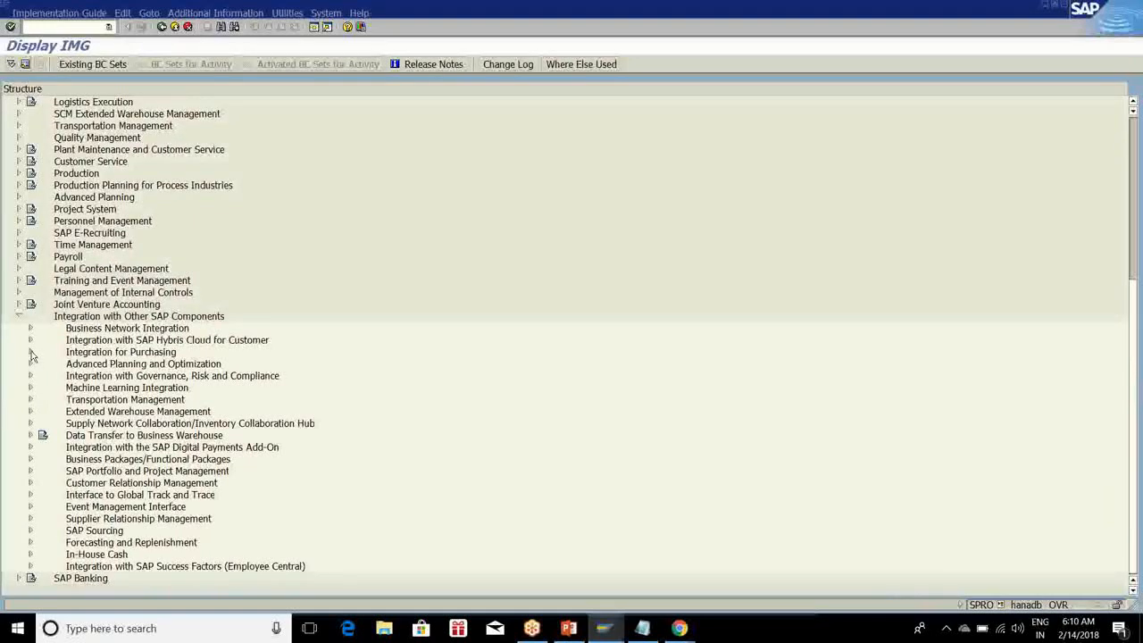
pyautogui.click(30, 412)
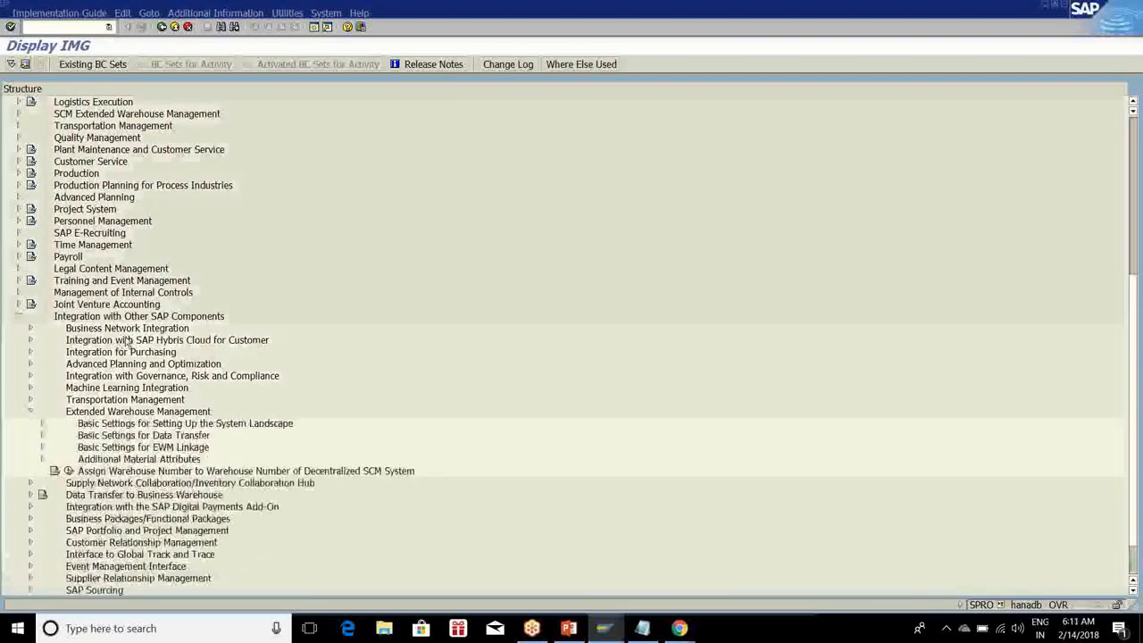
# Examine the activities under Basic Settings for EWM Linkage and Basic Settings for Setting Up the System Landscape, leaving the latter expanded
pyautogui.click(42, 366)
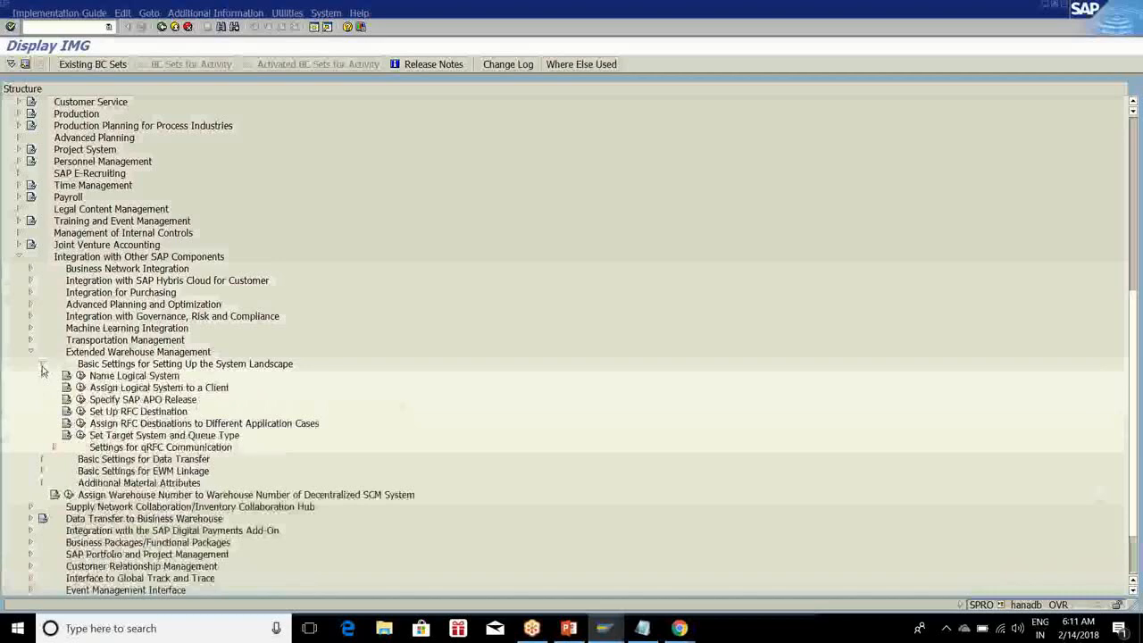
pyautogui.click(42, 366)
pyautogui.click(42, 387)
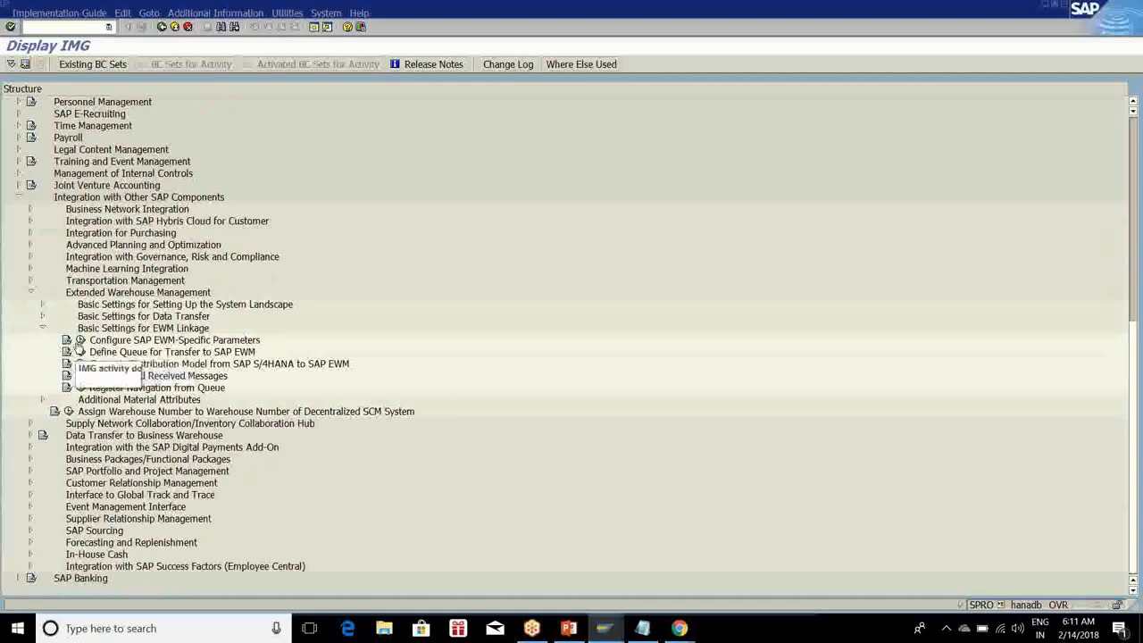
pyautogui.click(40, 329)
pyautogui.click(41, 365)
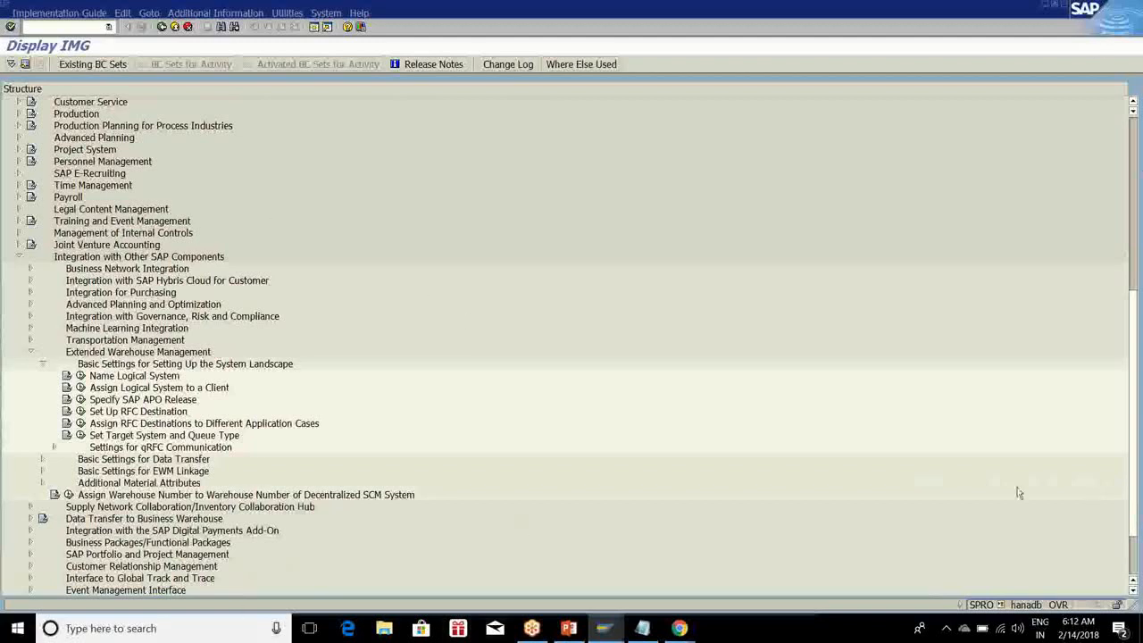
# Show the system in the status bar, and check the BP1CLNT400 entry in the Name Logical System activity
pyautogui.click(1001, 605)
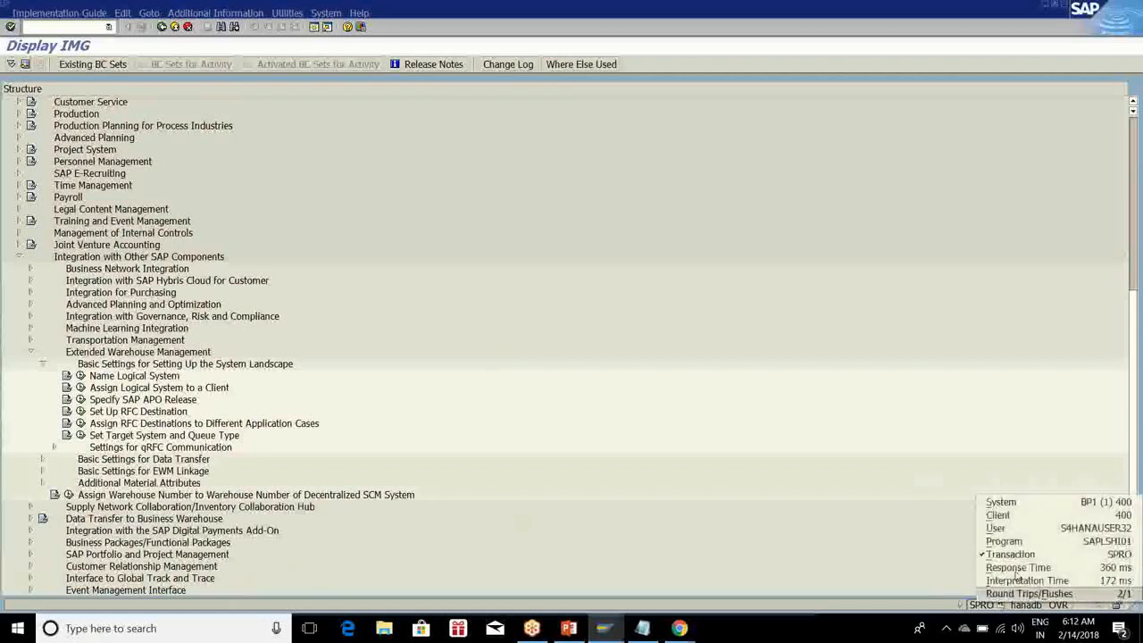
pyautogui.click(1013, 501)
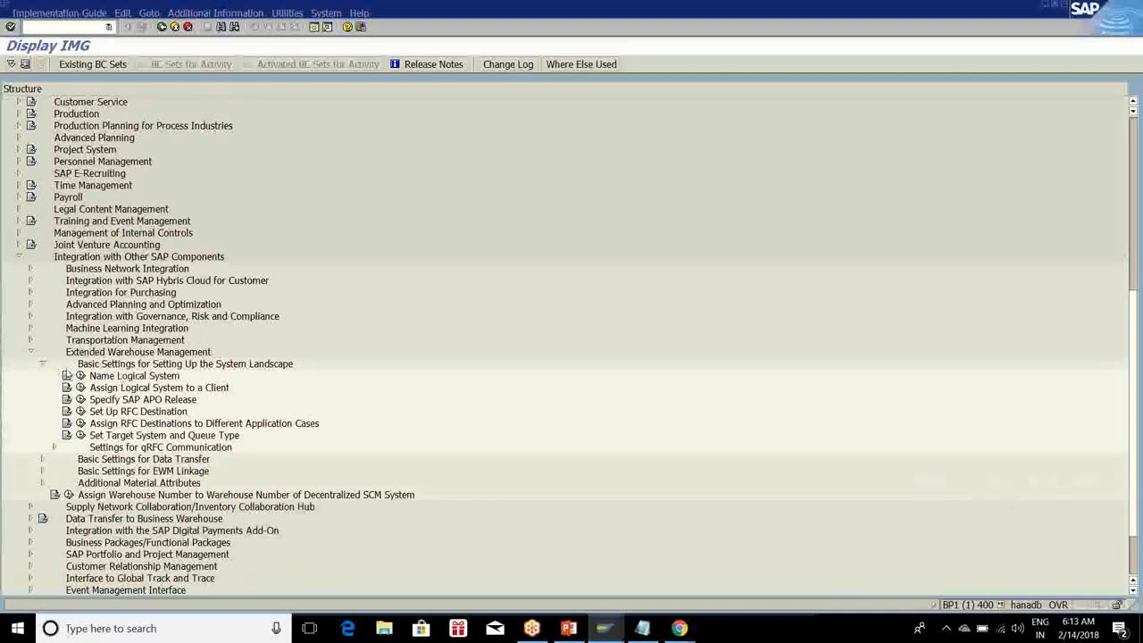
pyautogui.click(67, 375)
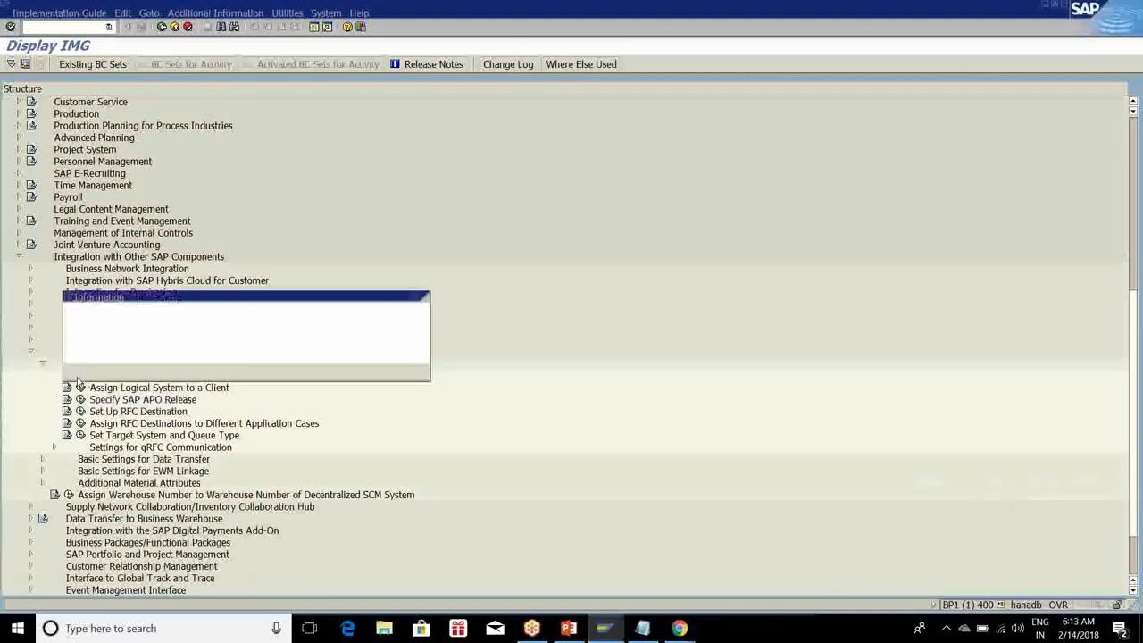
pyautogui.click(82, 372)
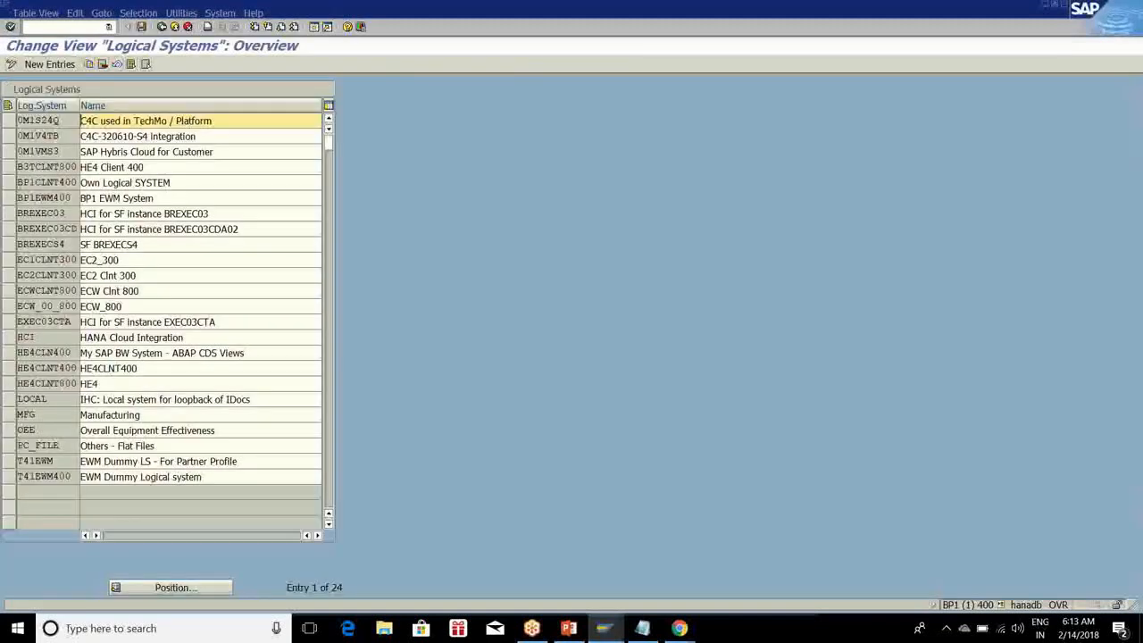
pyautogui.click(36, 182)
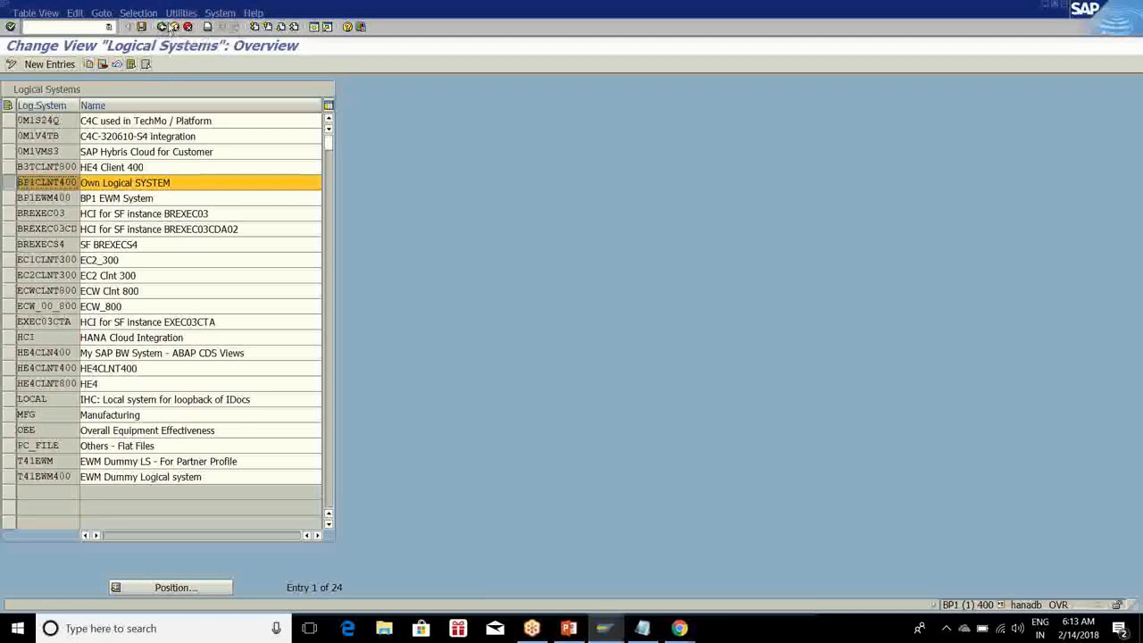
pyautogui.click(171, 27)
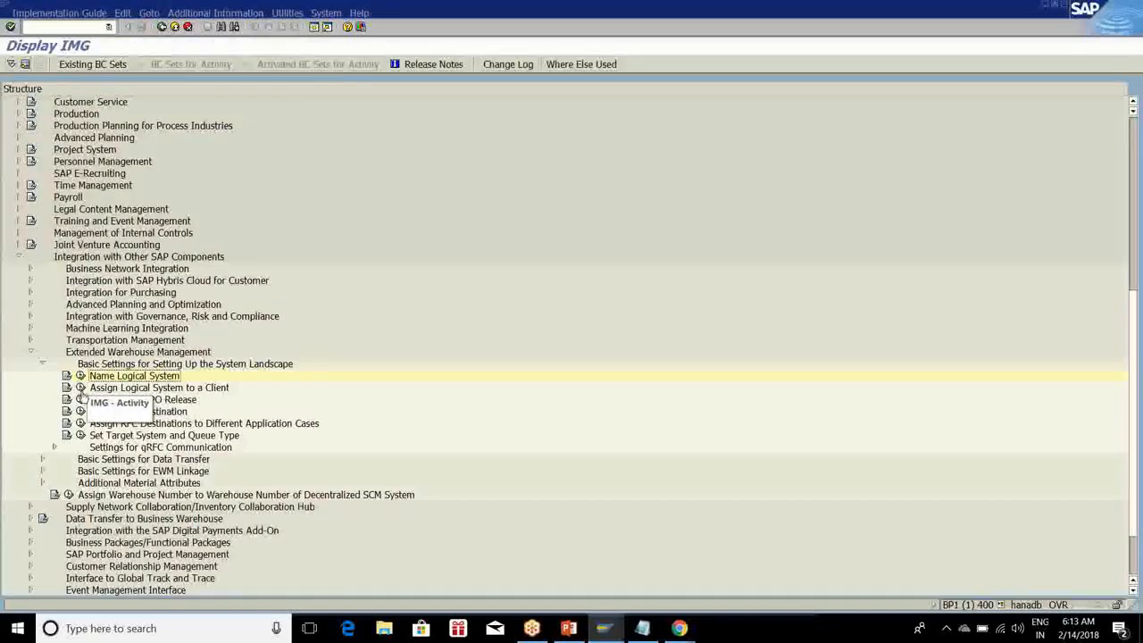
# Check the details of client 400 in the Assign Logical System to a Client activity and return to the IMG
pyautogui.click(80, 388)
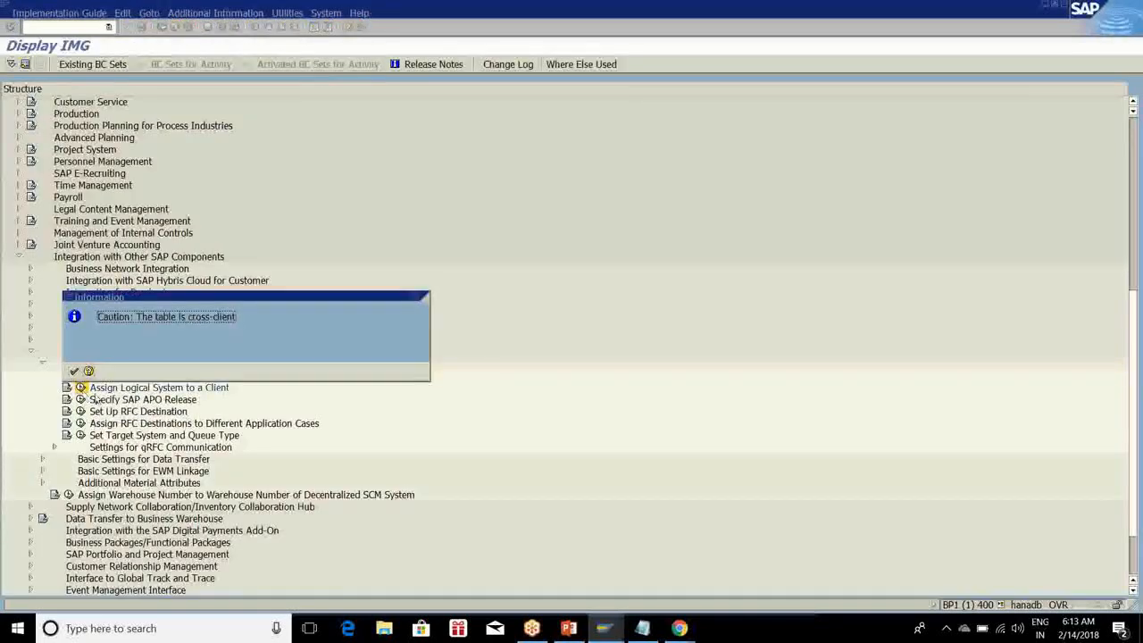
pyautogui.click(75, 371)
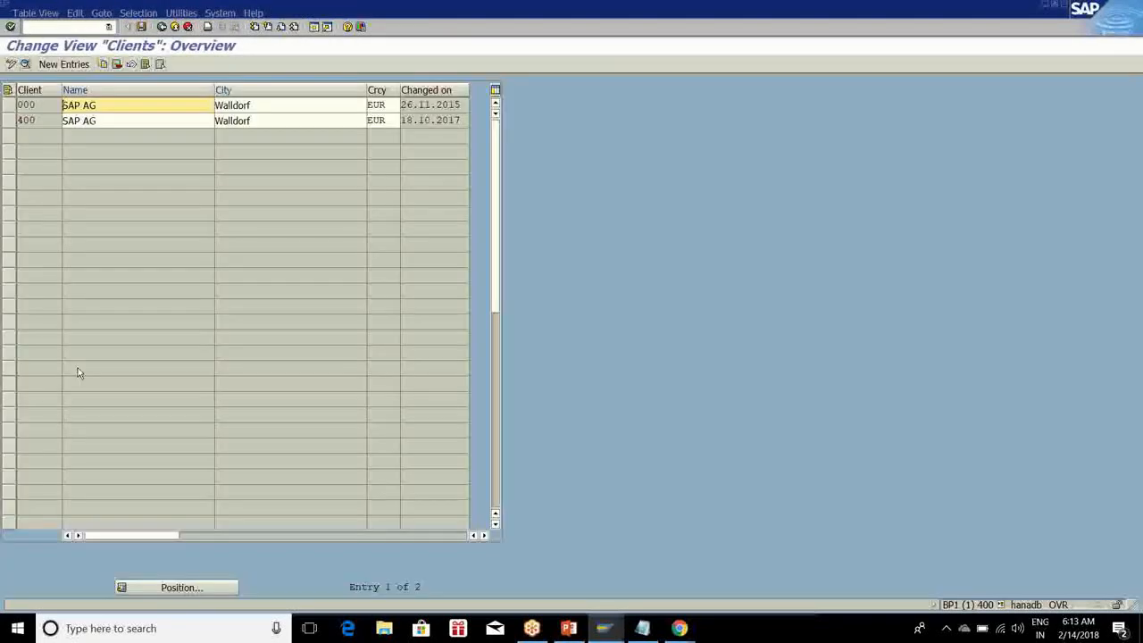
pyautogui.click(9, 122)
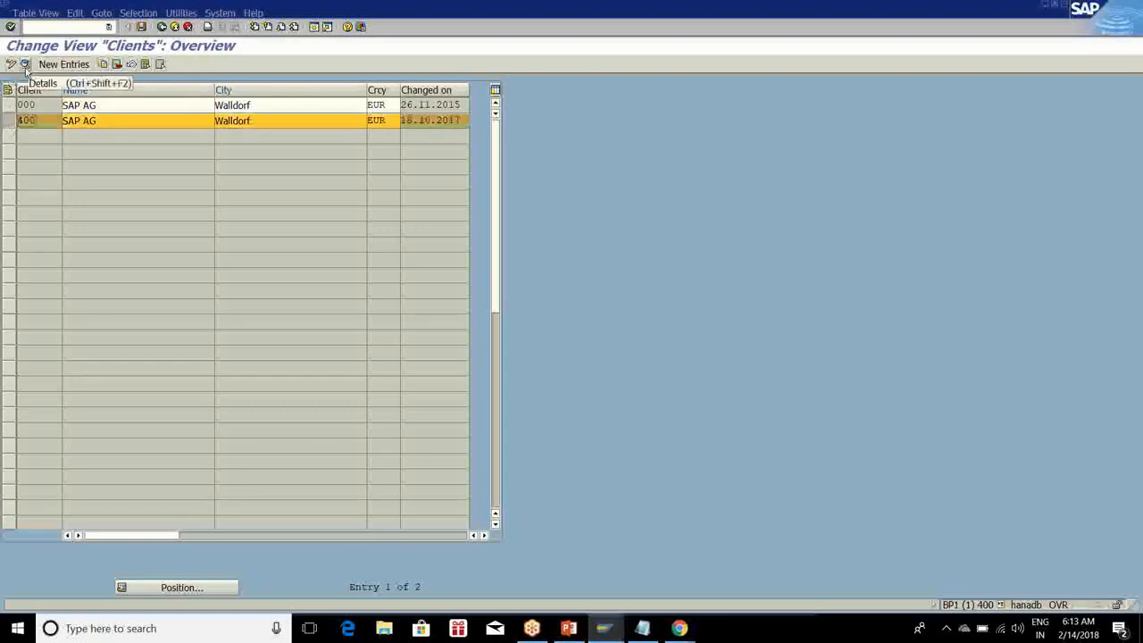
pyautogui.click(25, 64)
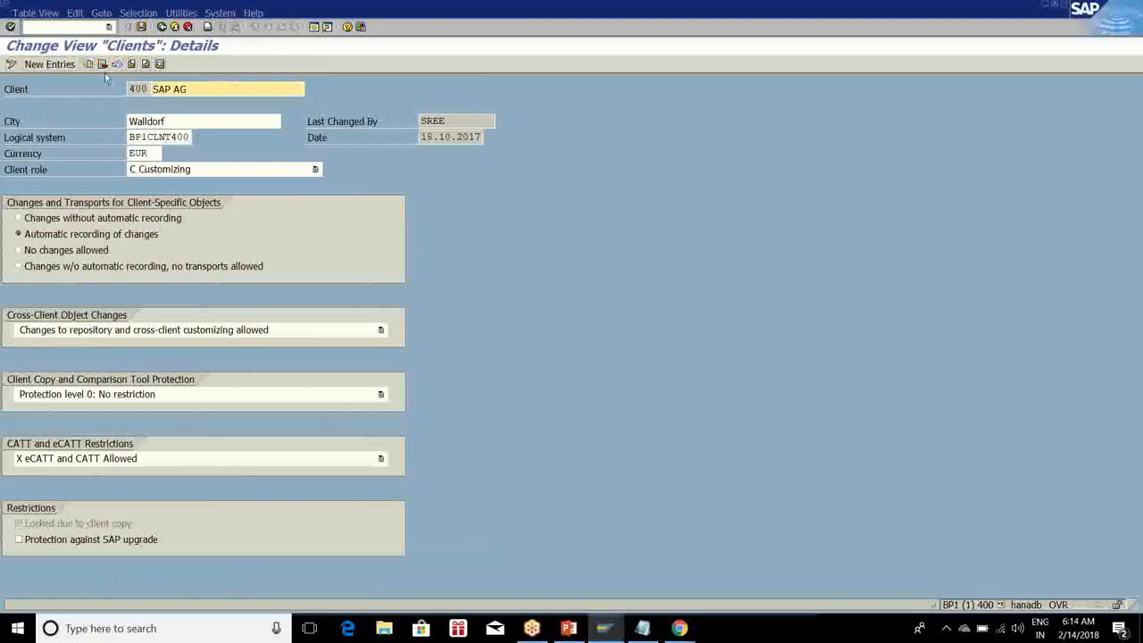
pyautogui.click(163, 27)
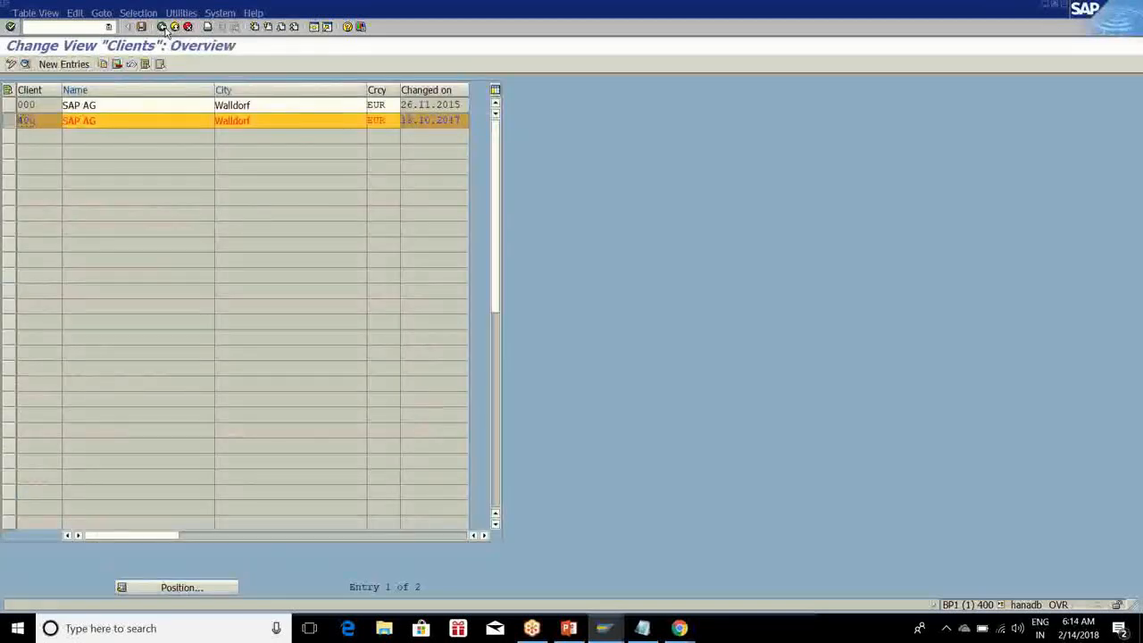
pyautogui.click(162, 26)
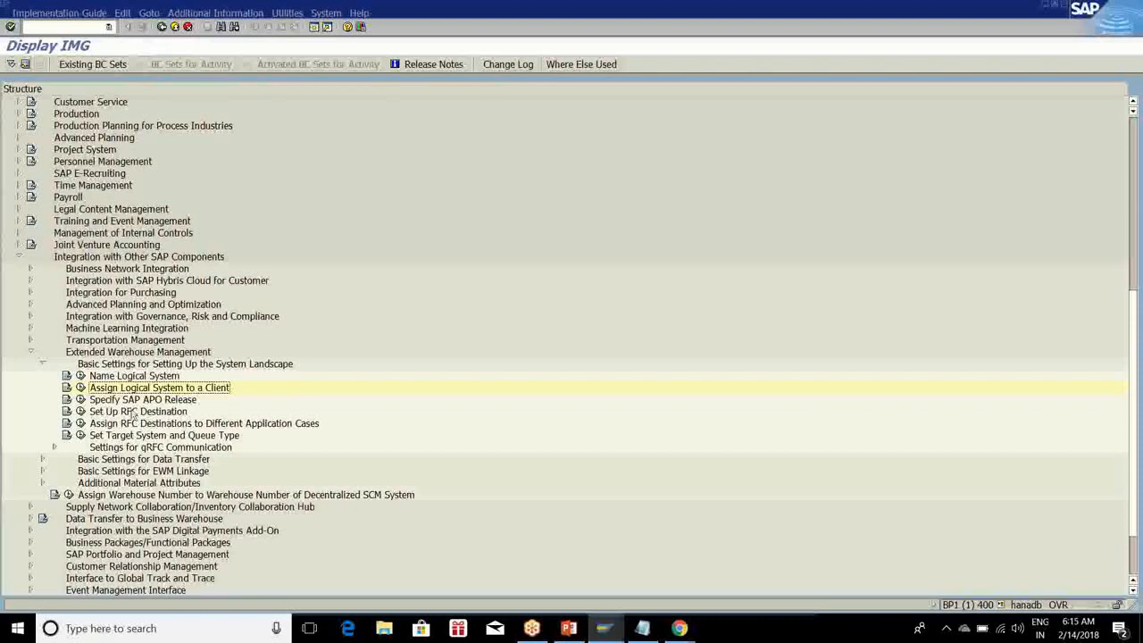
# Open the T41EWM400 destination among the ABAP connections in the Set Up RFC Destination activity
pyautogui.click(80, 411)
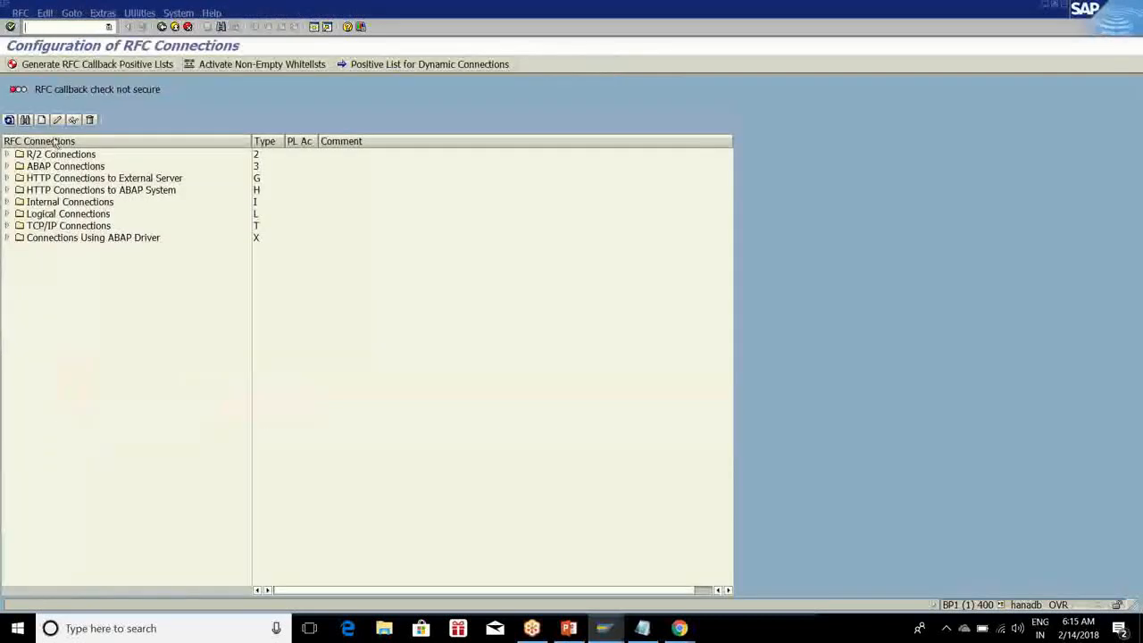
pyautogui.click(7, 166)
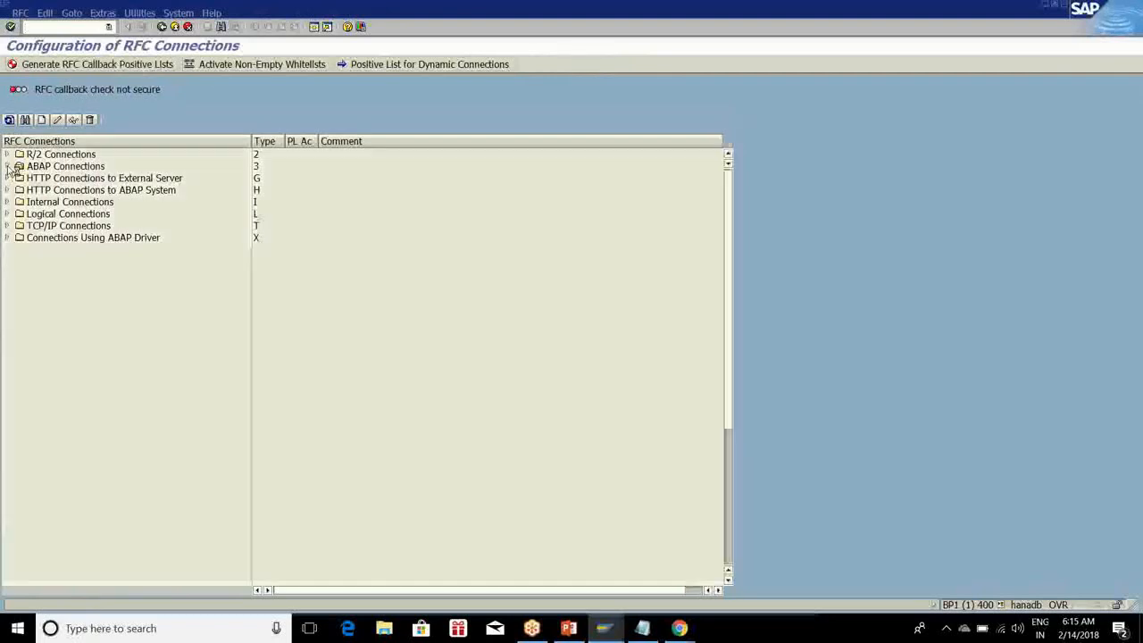
pyautogui.scroll(-4, 108, 301)
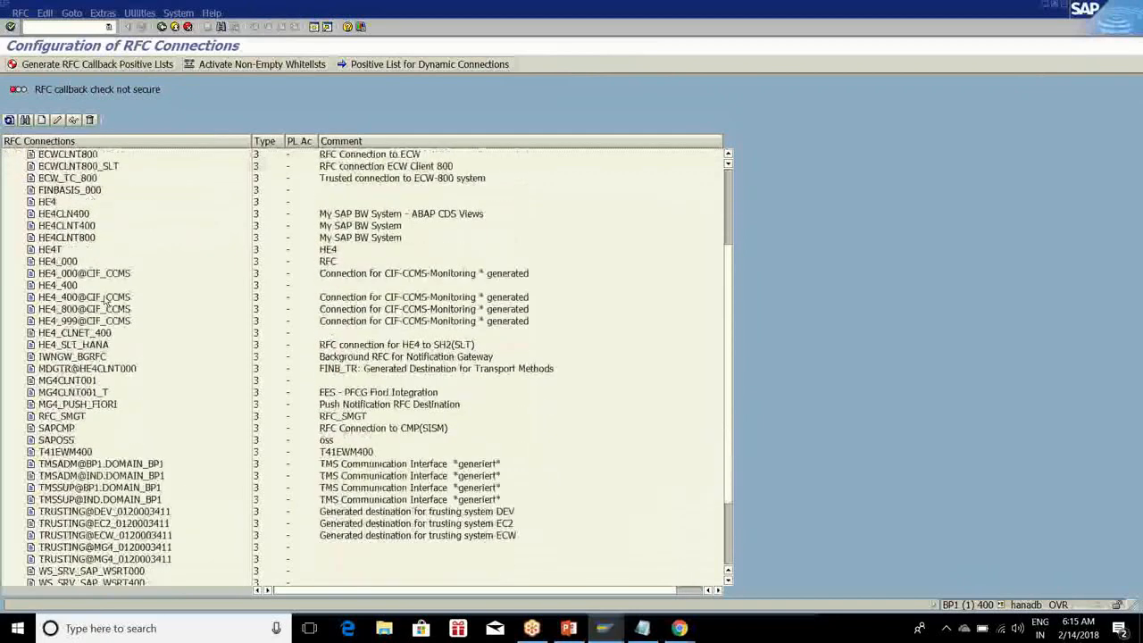
pyautogui.scroll(-3, 106, 301)
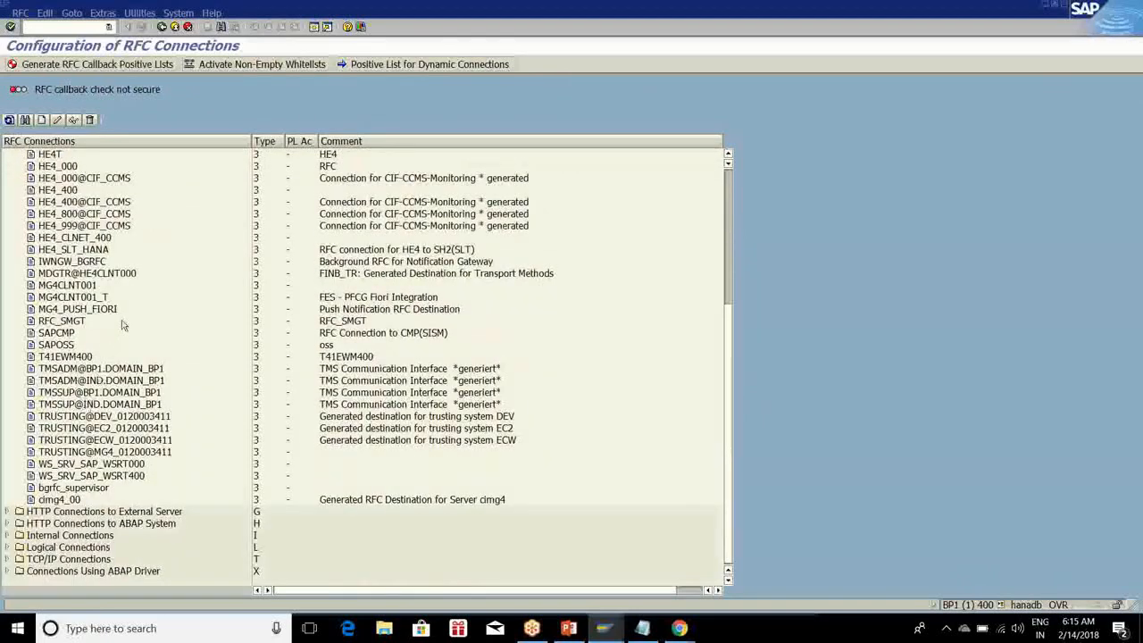
pyautogui.scroll(4, 96, 324)
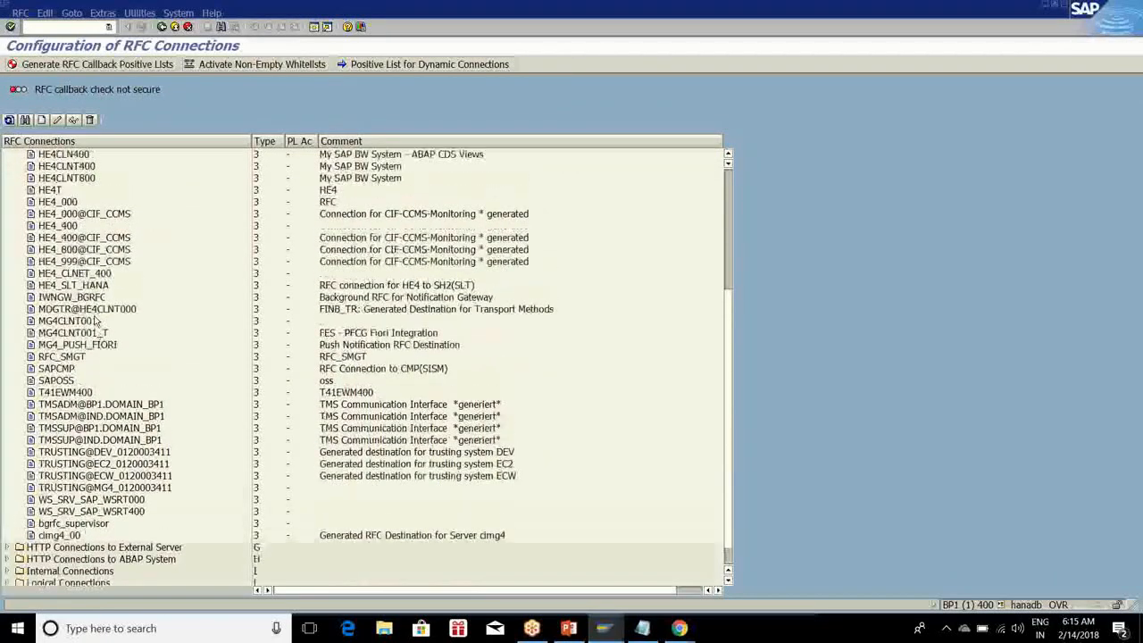
pyautogui.scroll(4, 96, 324)
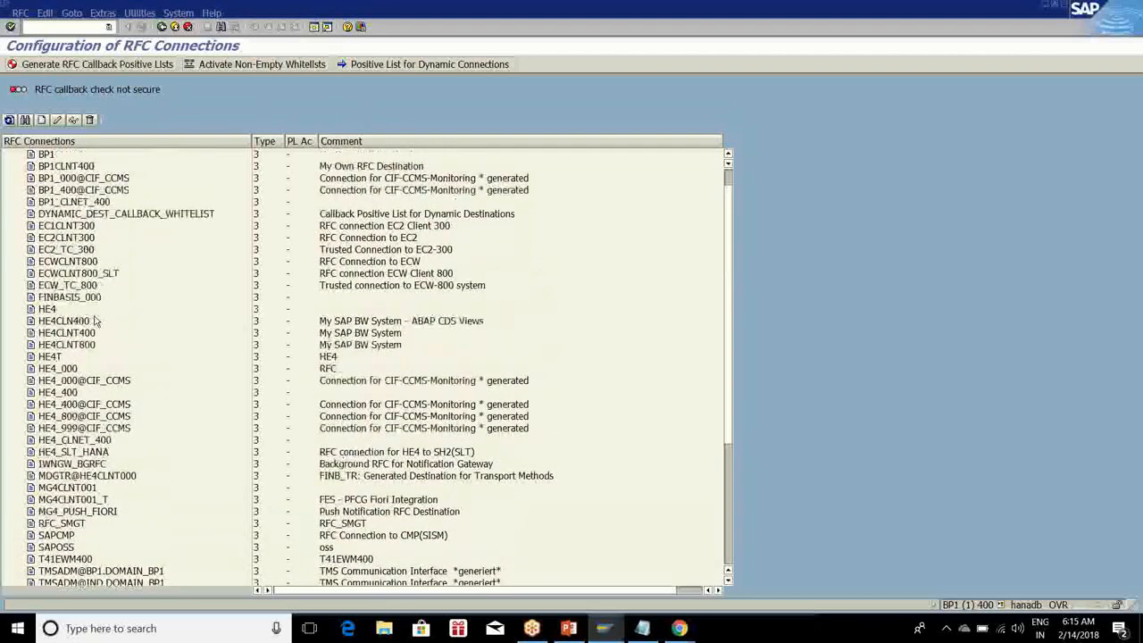
pyautogui.scroll(-2, 96, 323)
pyautogui.scroll(-2, 96, 323)
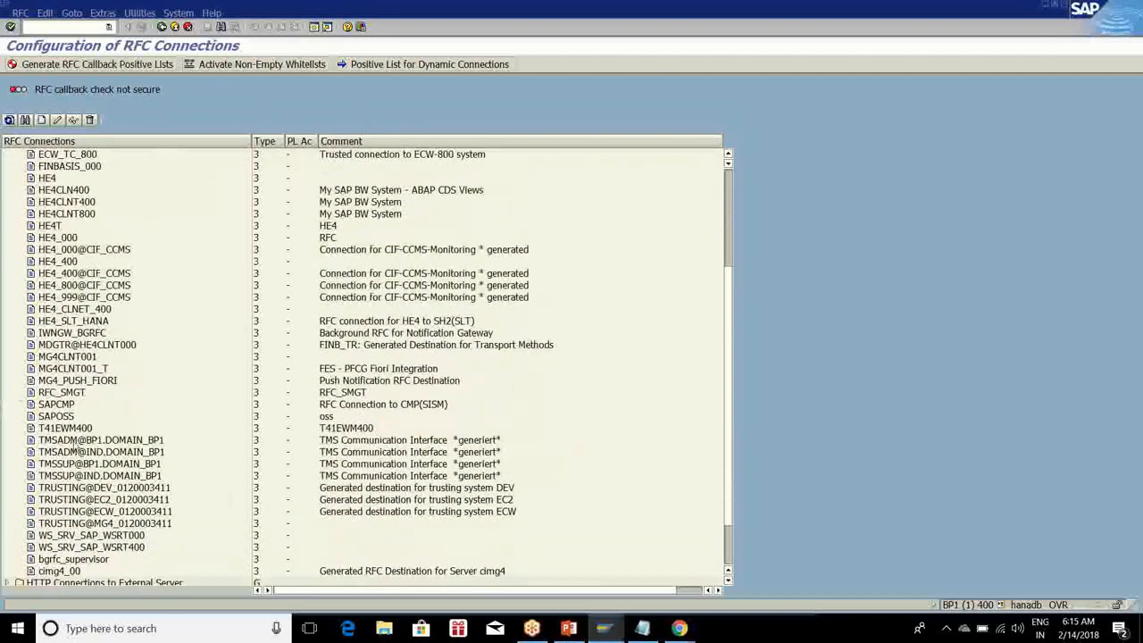
pyautogui.click(64, 429)
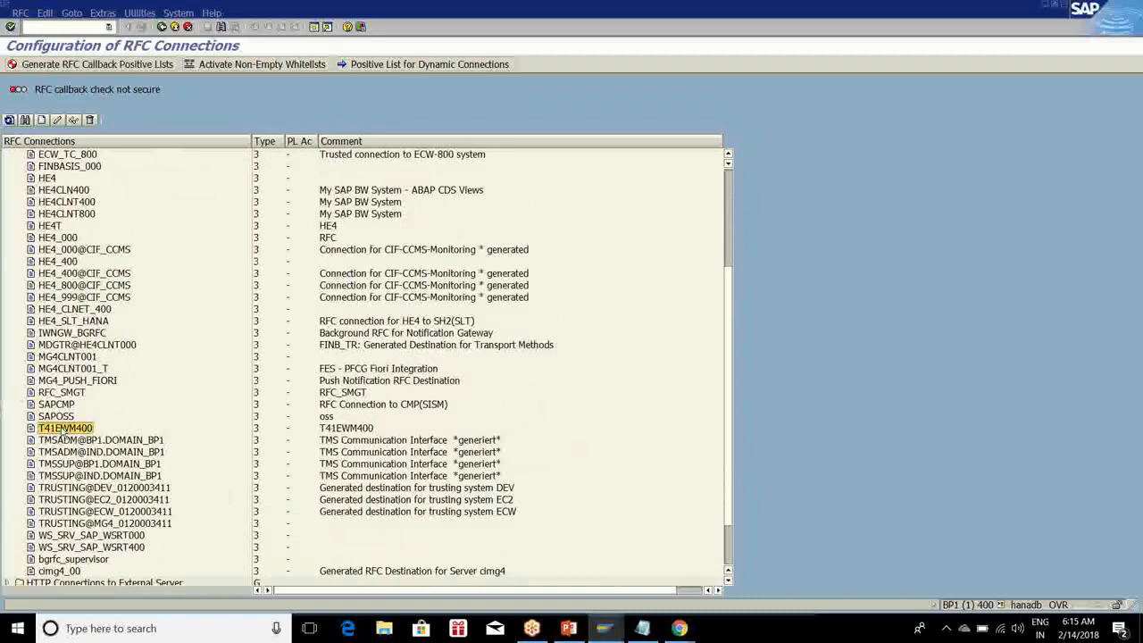
pyautogui.doubleClick(64, 431)
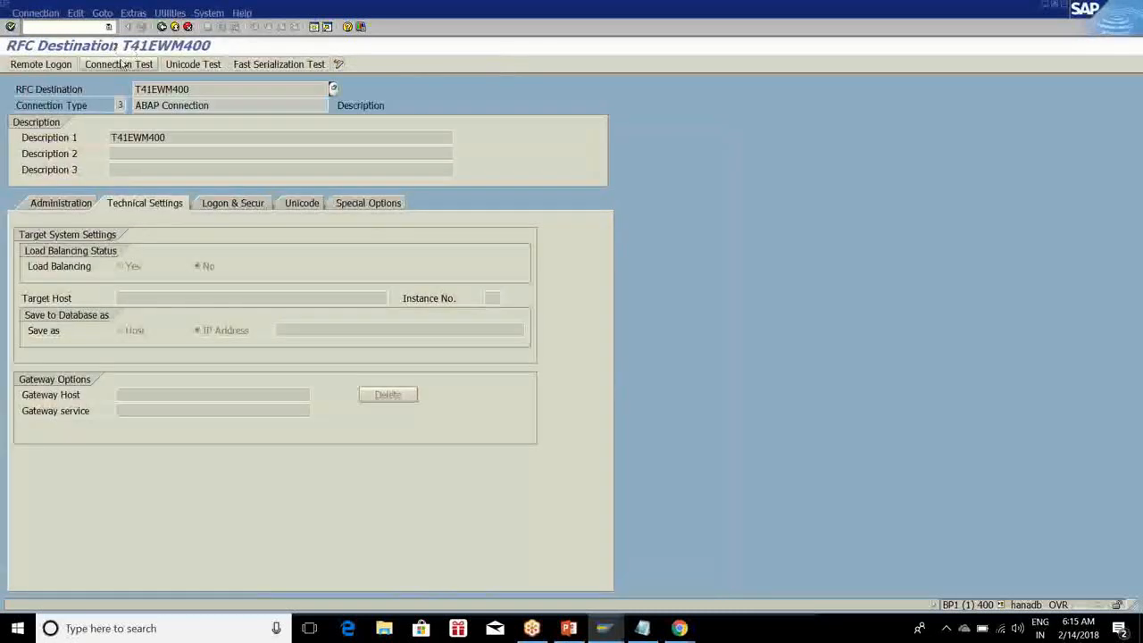
# Run the connection test for RFC destination T41EWM400 twice and log on remotely through it, starting SAP Easy Access
pyautogui.click(119, 64)
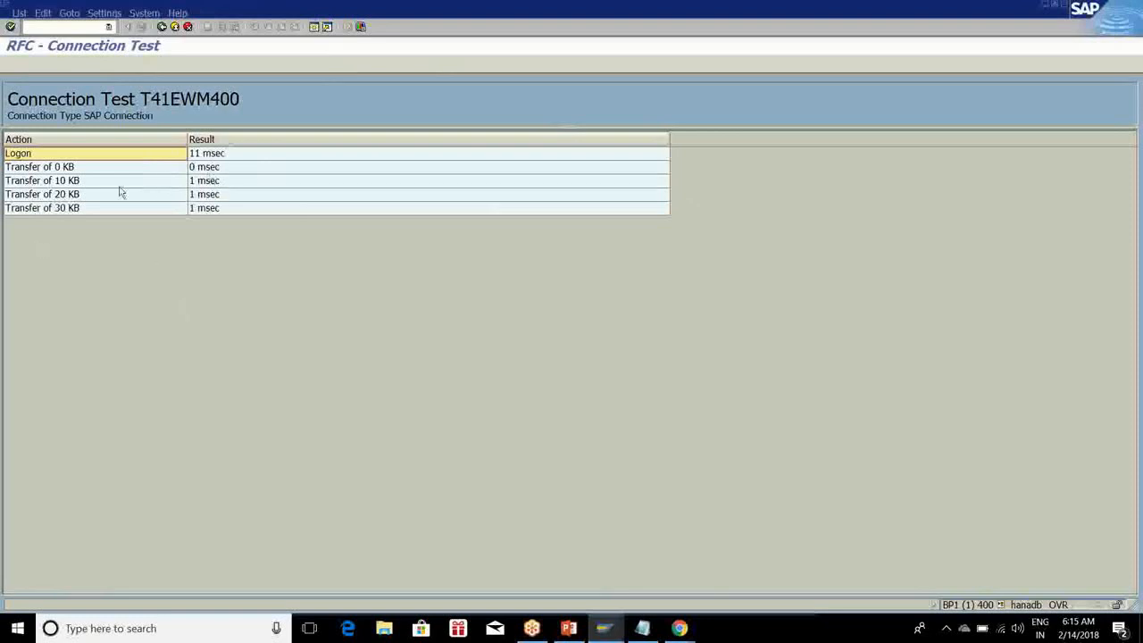
pyautogui.click(162, 27)
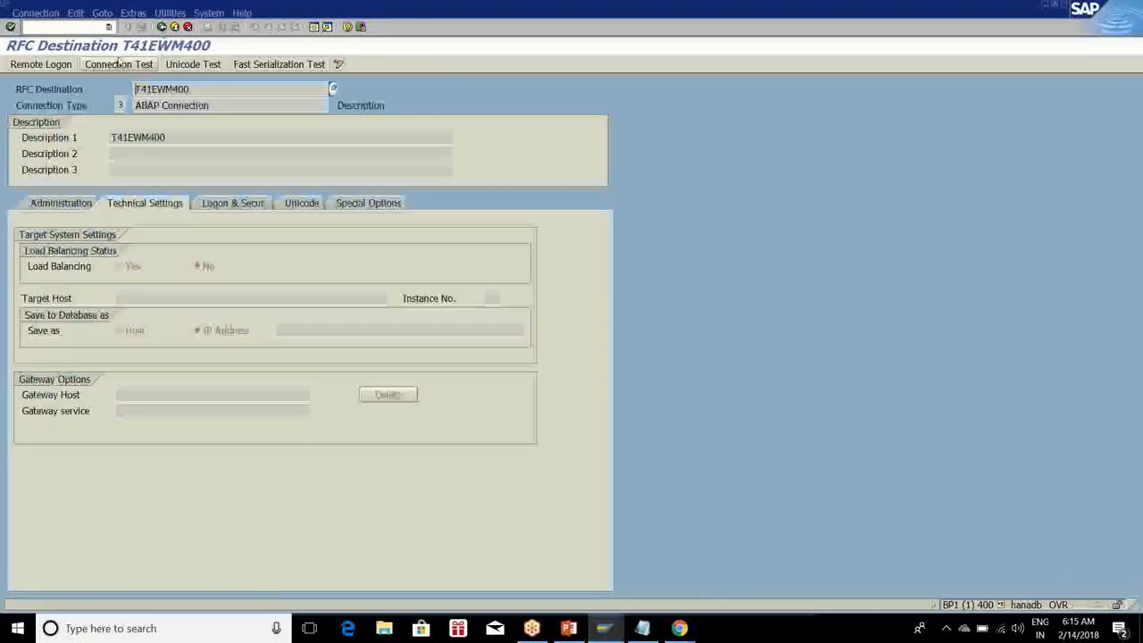
pyautogui.click(118, 64)
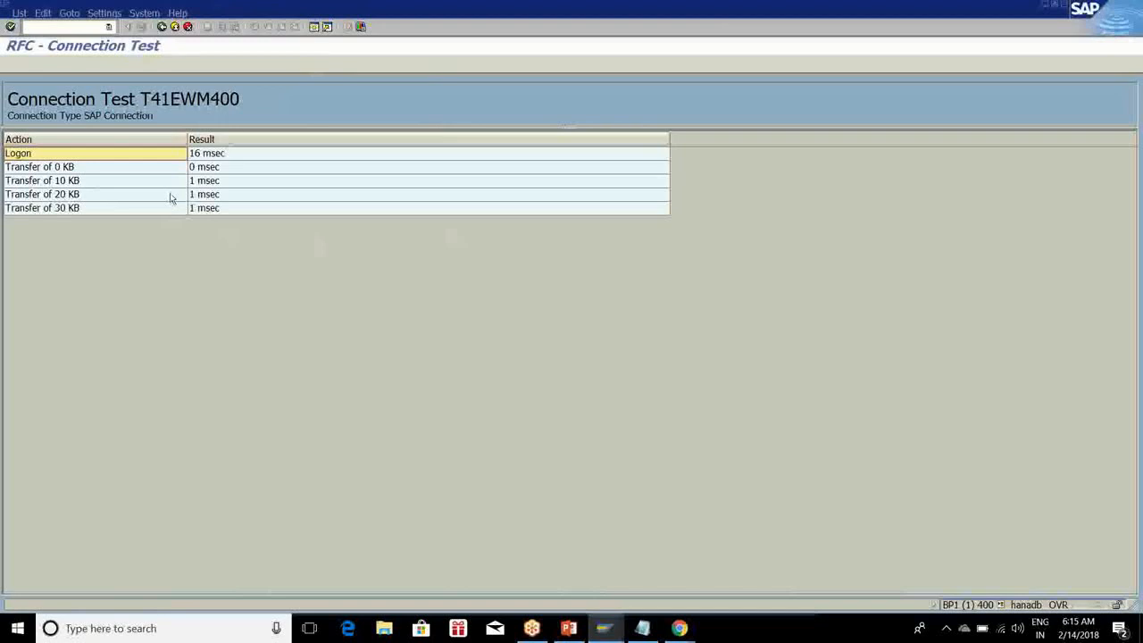
pyautogui.click(162, 27)
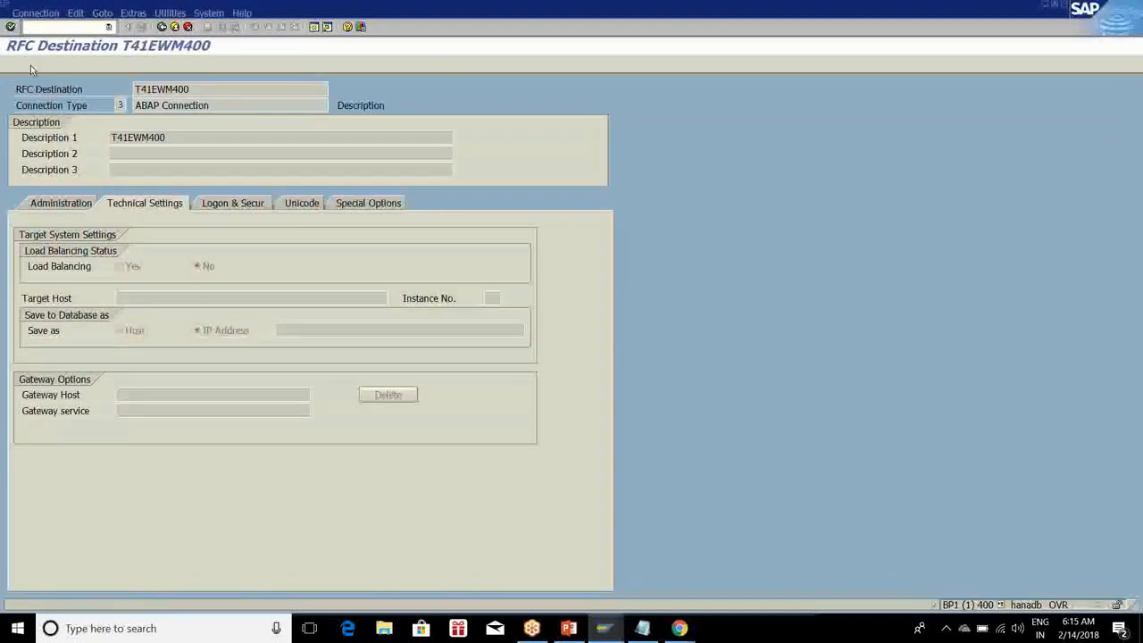
pyautogui.click(32, 66)
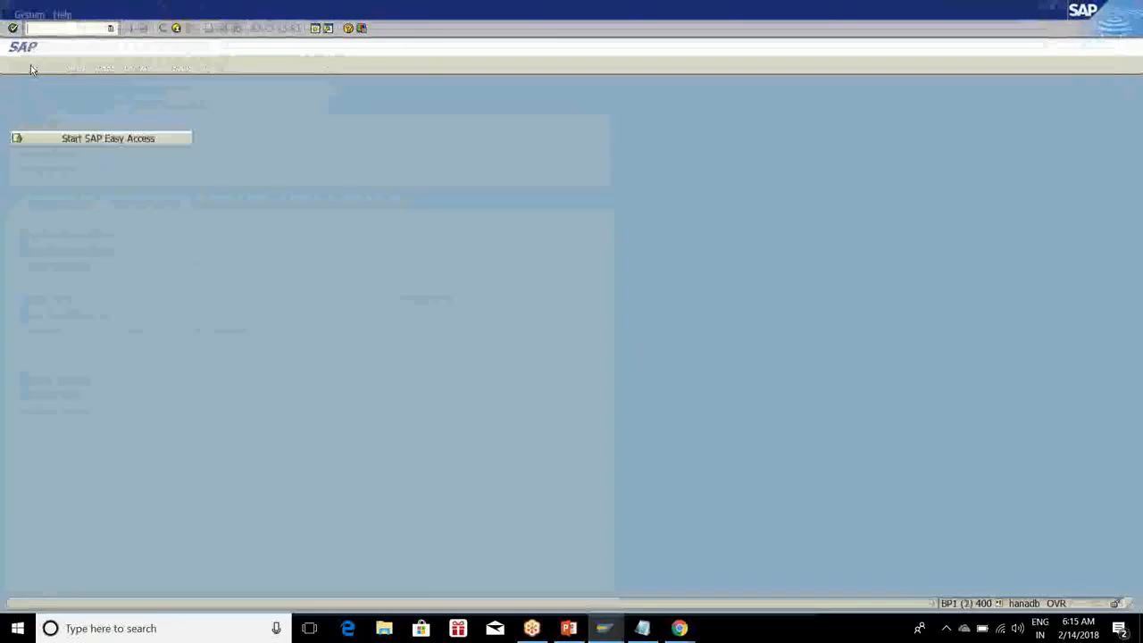
pyautogui.click(71, 138)
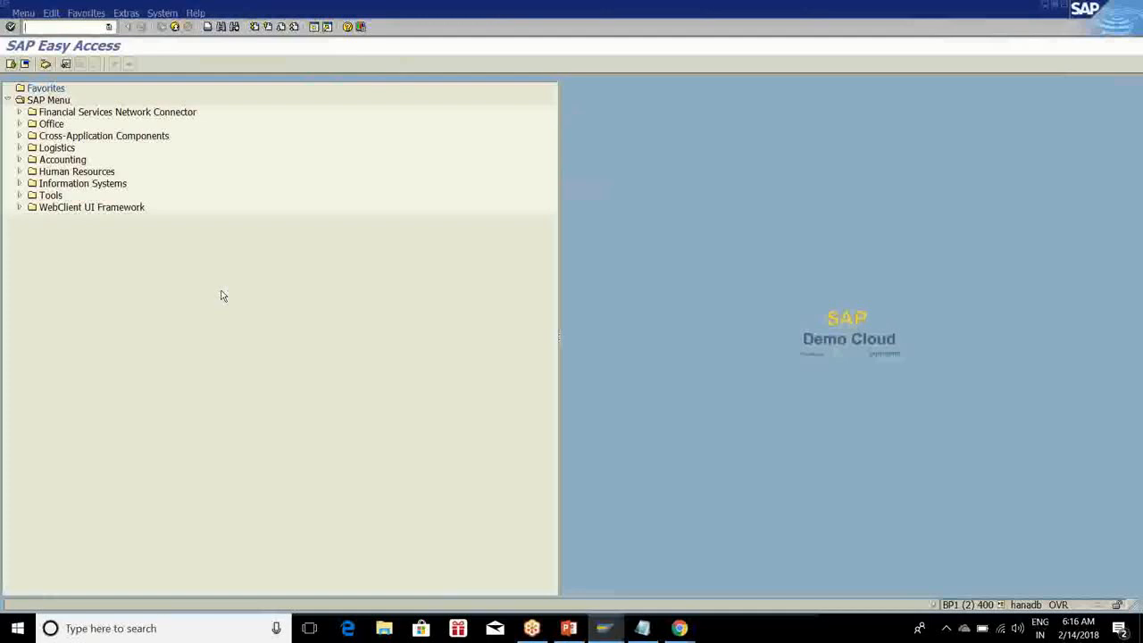
# Leave the remote session and the RFC destination settings, return to the IMG and collapse its Extended Warehouse Management node
pyautogui.click(175, 30)
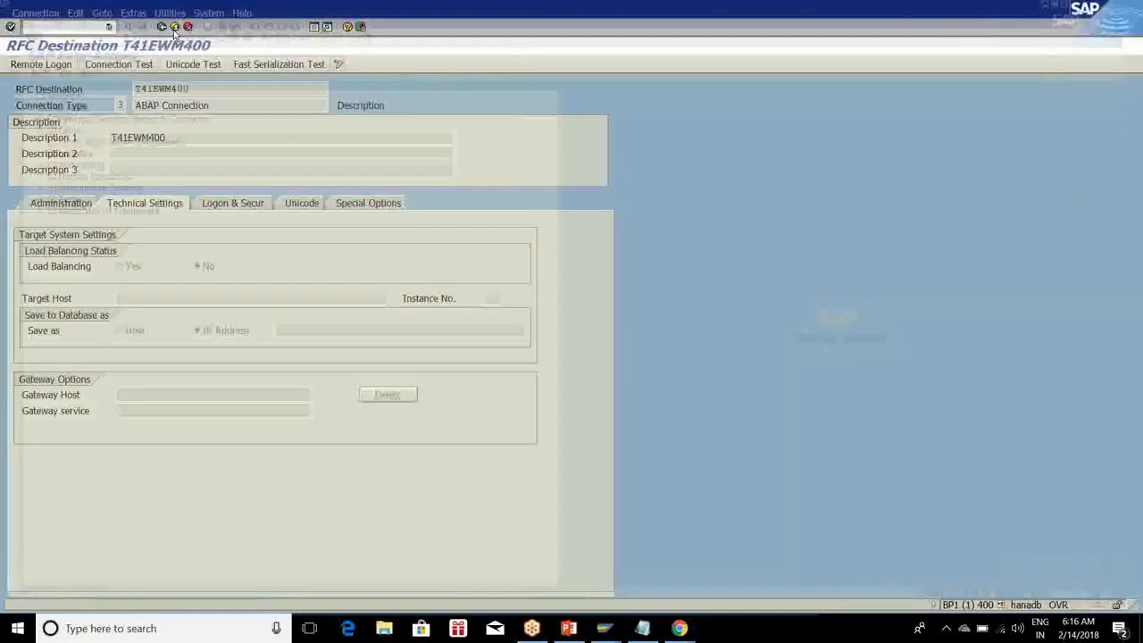
pyautogui.click(162, 28)
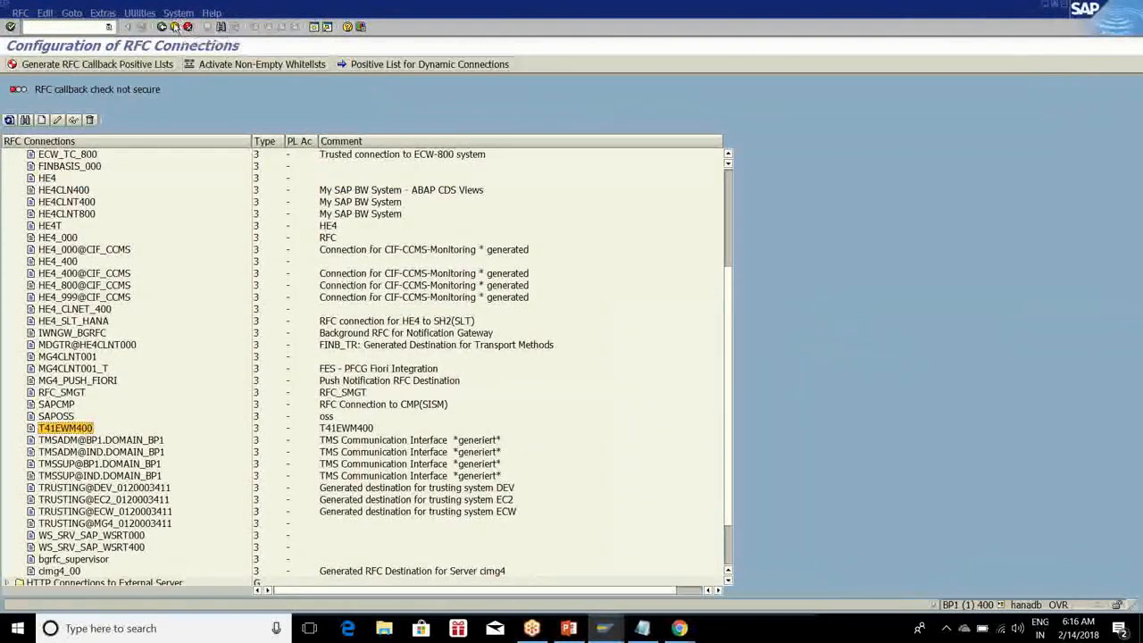
pyautogui.click(176, 27)
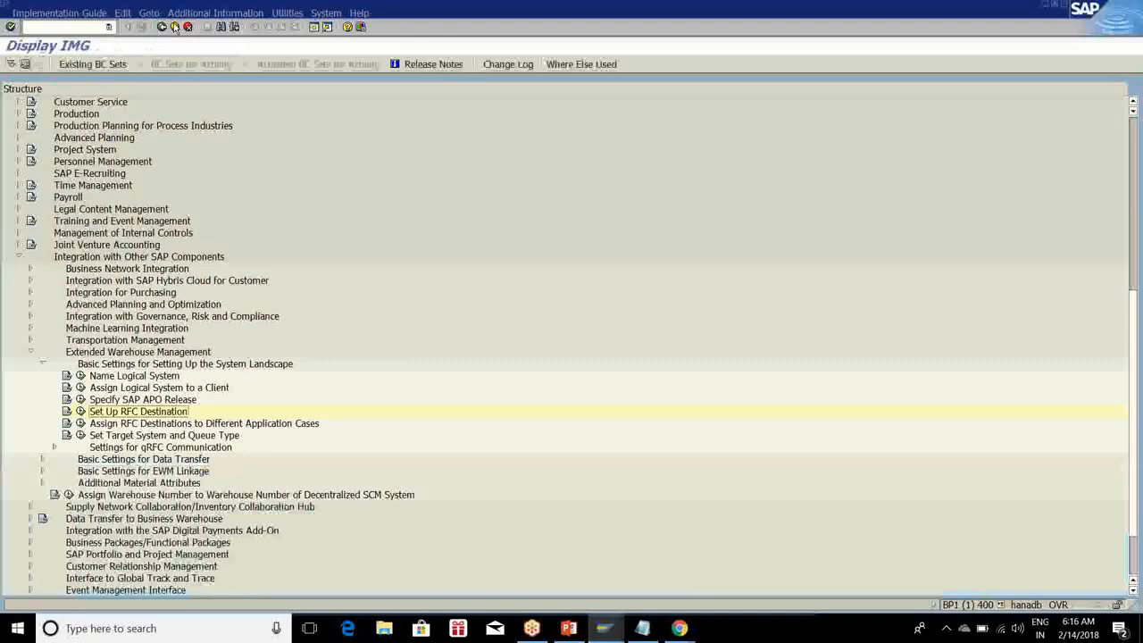
pyautogui.click(30, 354)
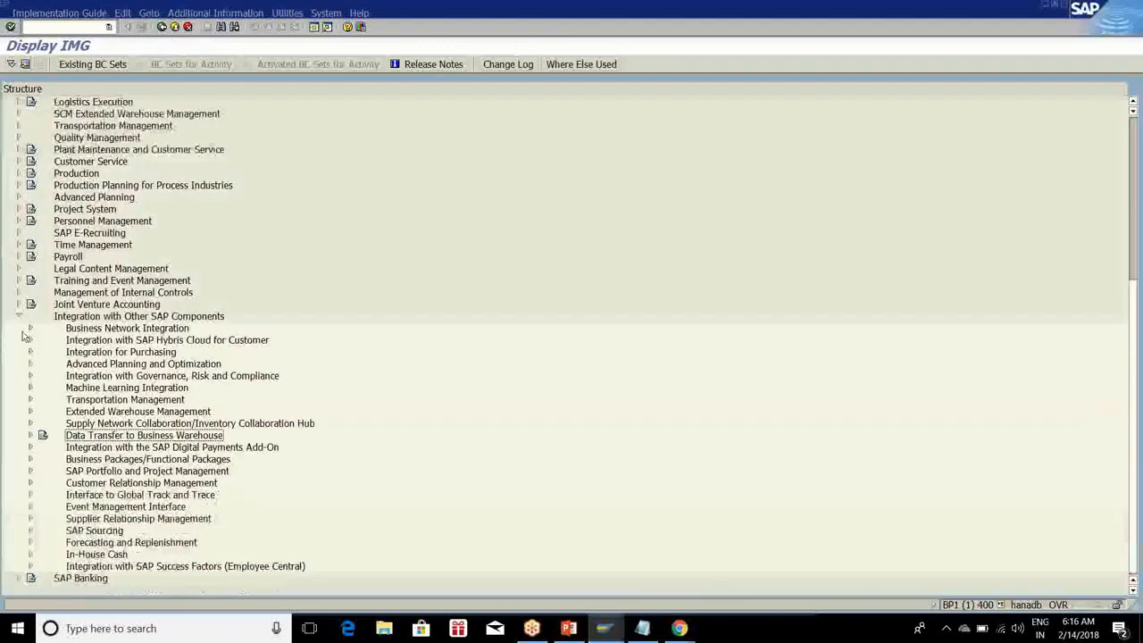
# Expand SCM Extended Warehouse Management down through Extended Warehouse Management, Interfaces and ERP Integration to General Settings
pyautogui.scroll(5, 25, 263)
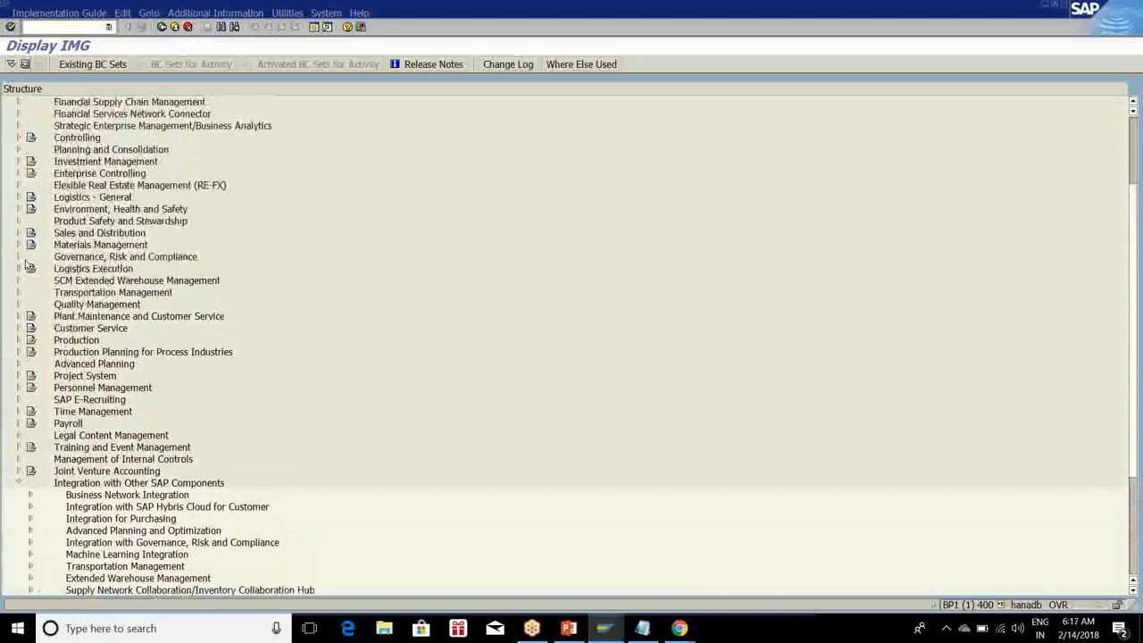
pyautogui.scroll(1, 27, 298)
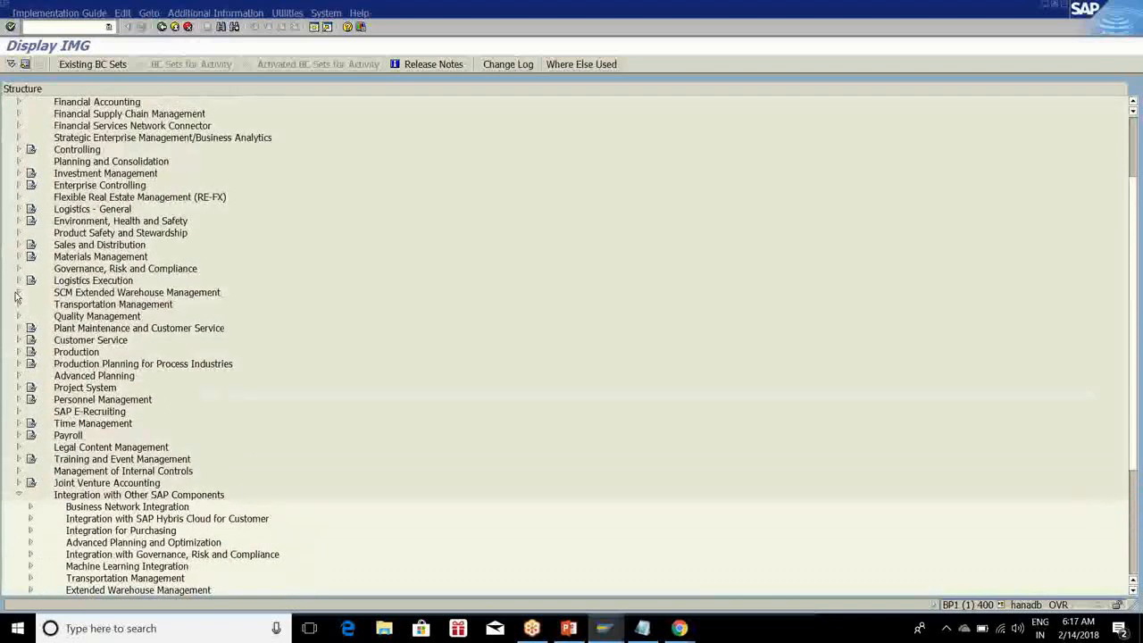
pyautogui.click(27, 294)
pyautogui.click(29, 305)
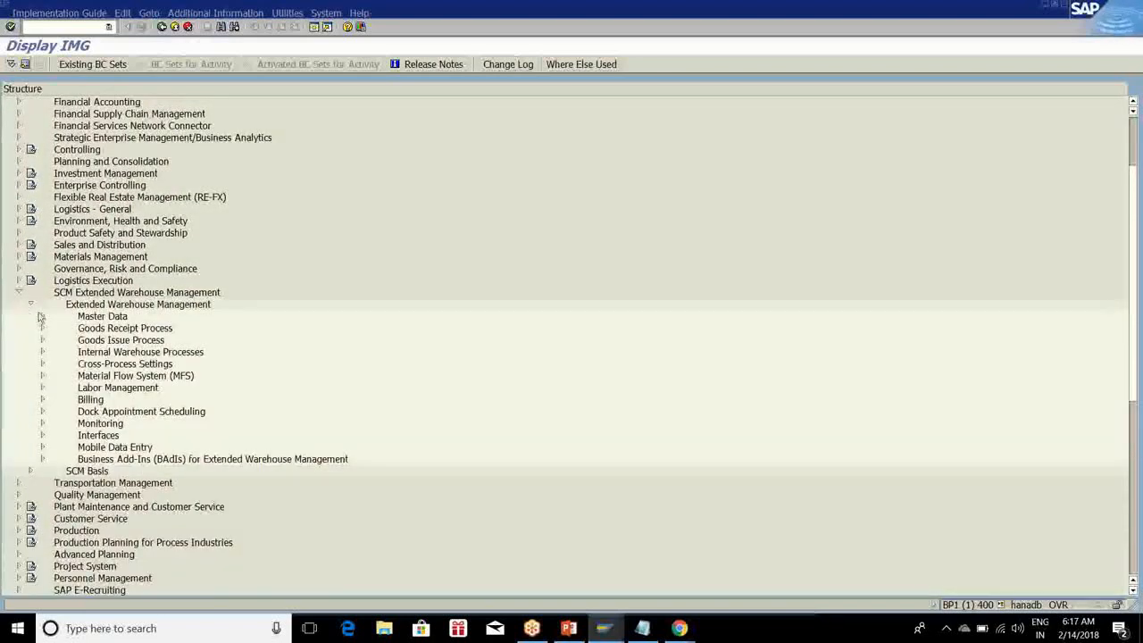
pyautogui.click(42, 435)
pyautogui.scroll(-4, 177, 353)
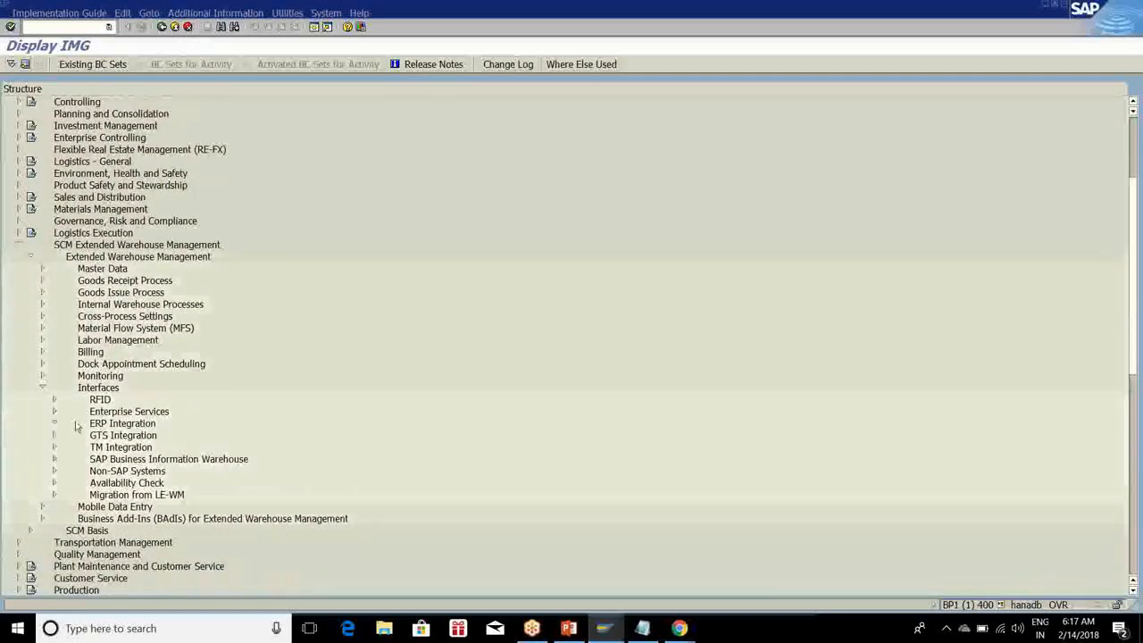
pyautogui.click(56, 424)
pyautogui.scroll(-3, 68, 419)
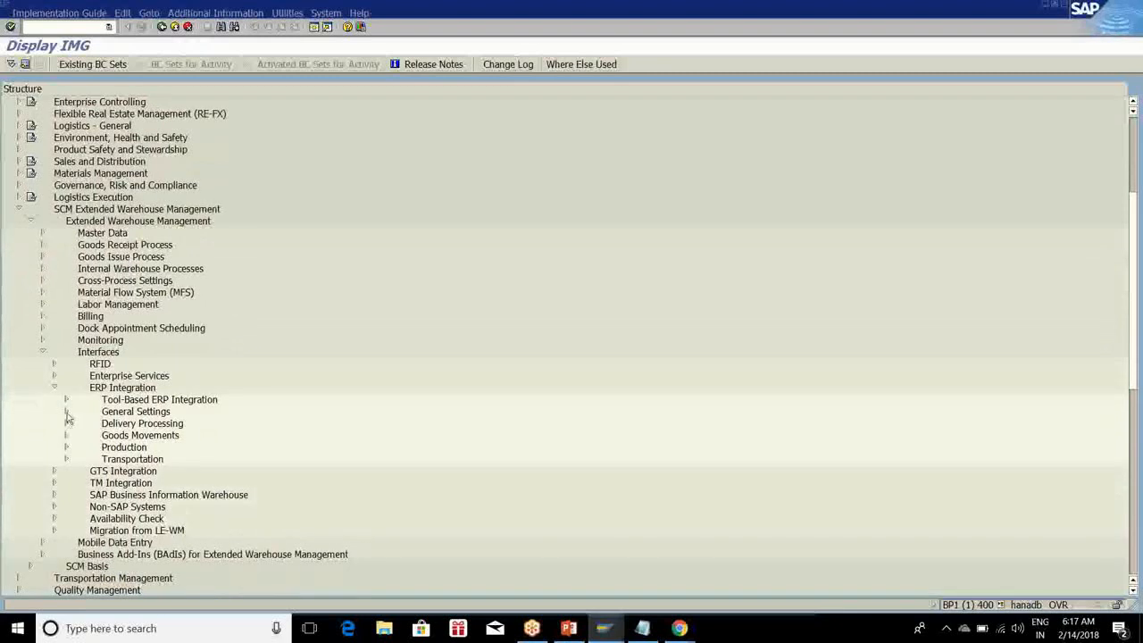
pyautogui.click(66, 412)
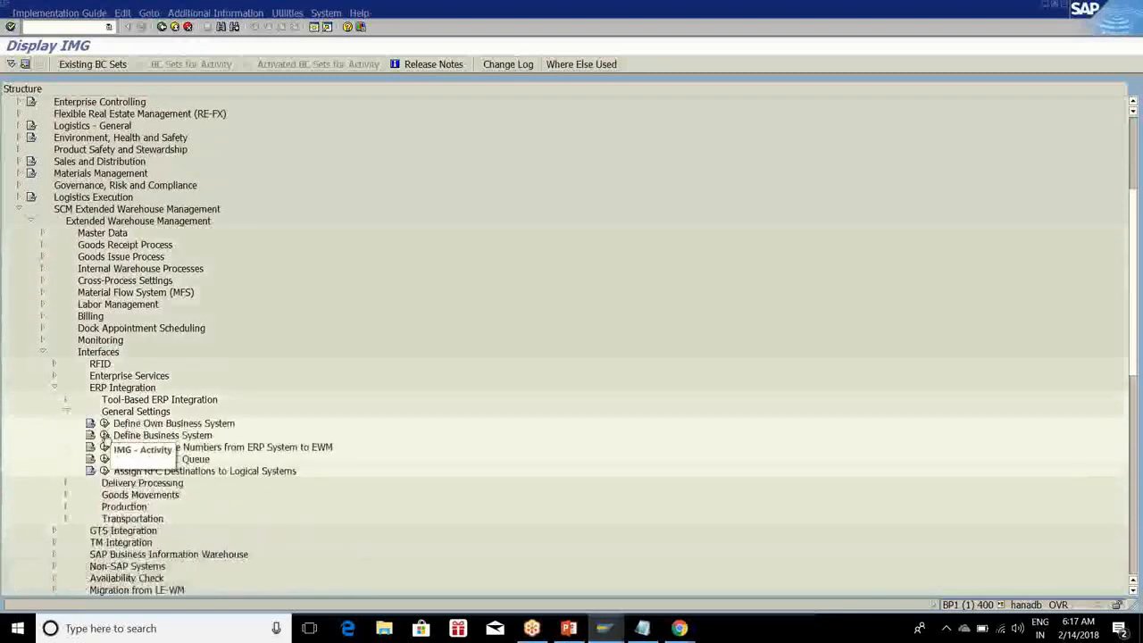
# Check the entries of the Define Business System and Assign RFC Destinations to Logical Systems activities, returning to the IMG
pyautogui.click(104, 435)
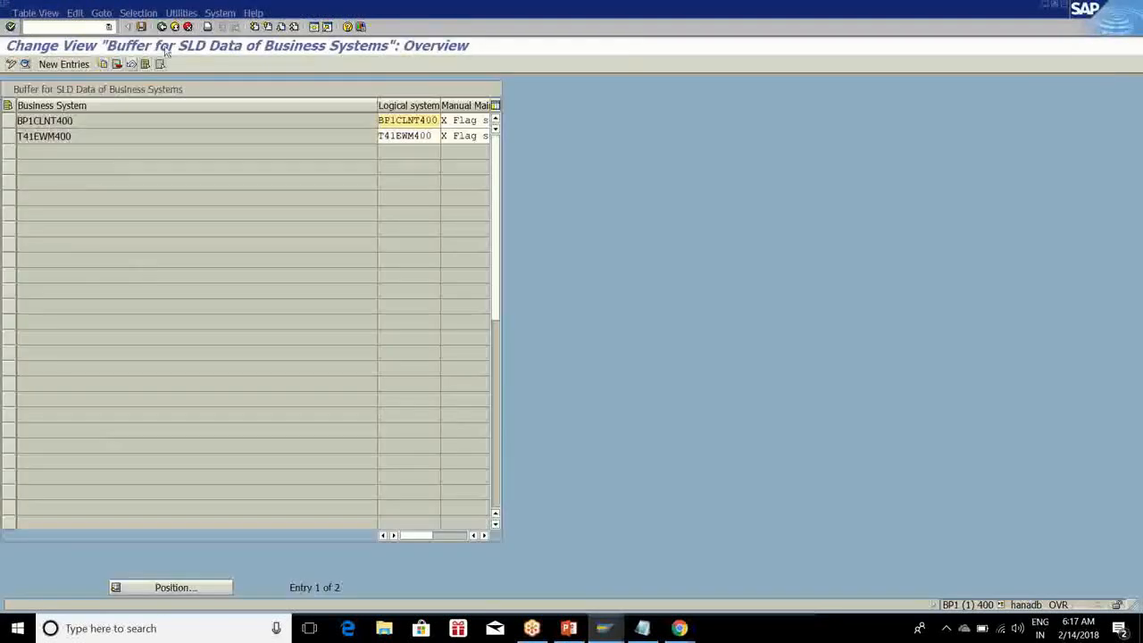
pyautogui.press('F3')
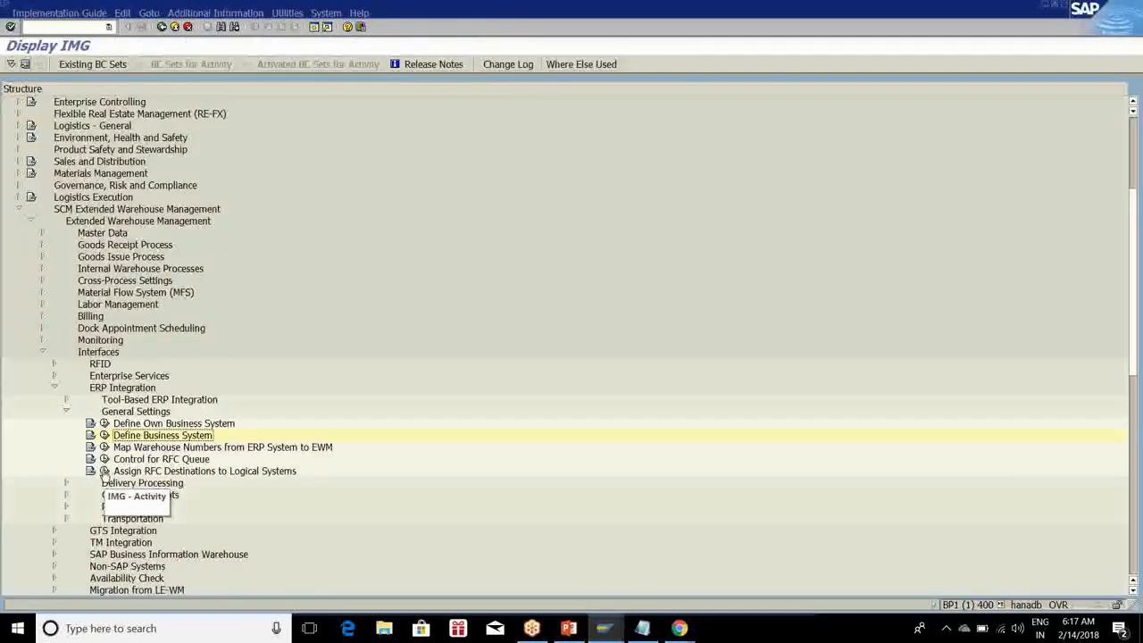
pyautogui.click(104, 471)
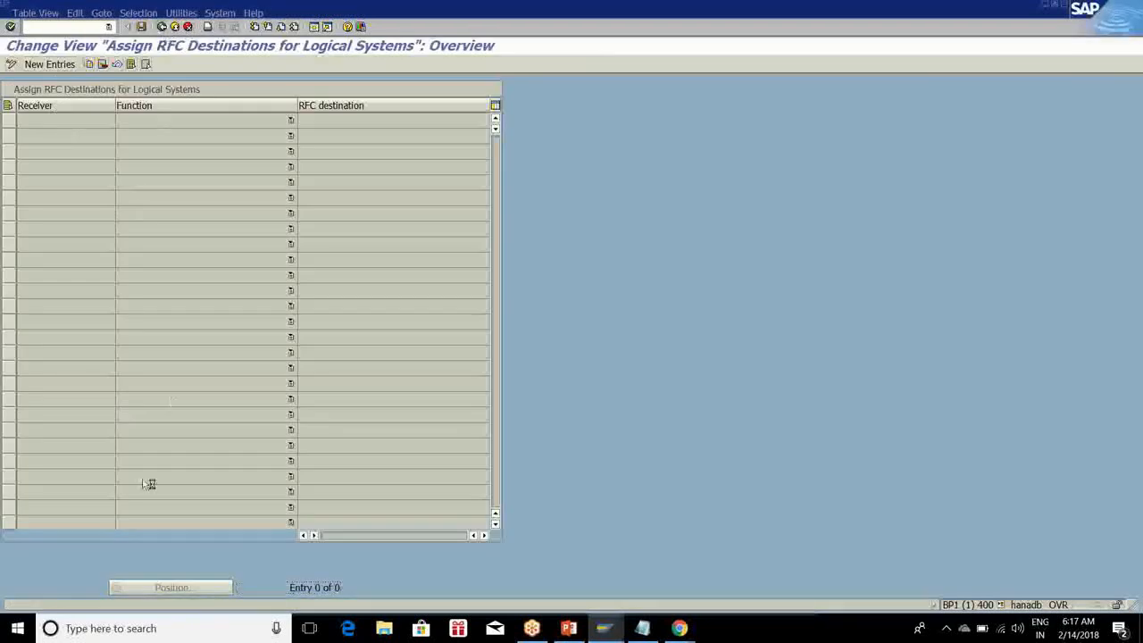
pyautogui.press('F3')
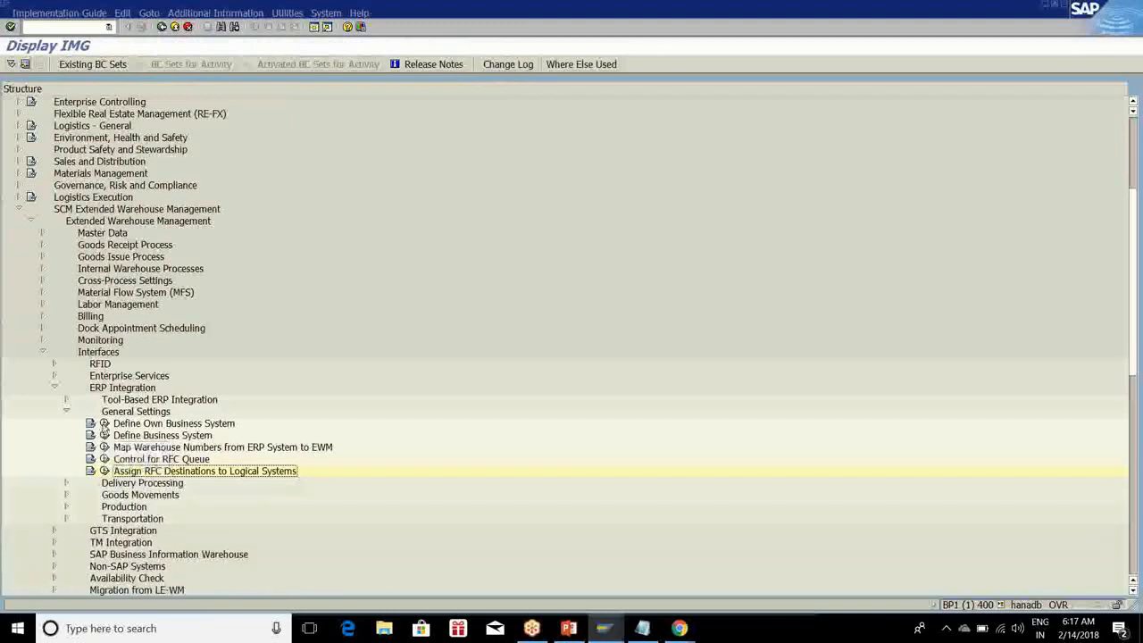
# Check the T41EWM400 entry in Define Own Business System and view Control for RFC Queue, returning to the IMG
pyautogui.click(105, 423)
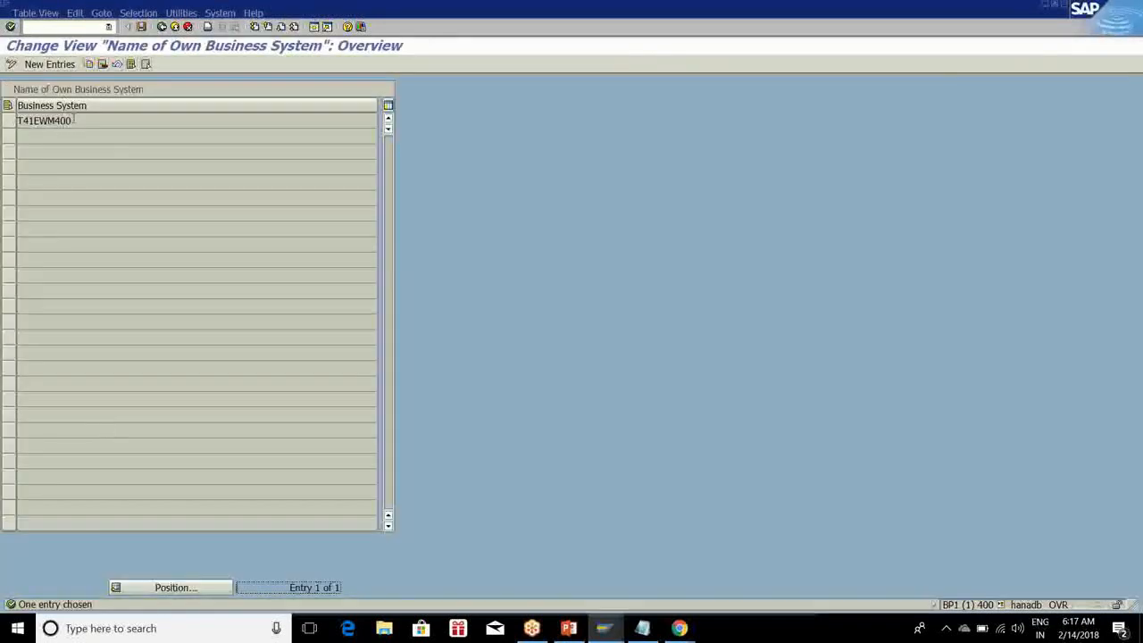
pyautogui.moveTo(76, 121); pyautogui.dragTo(20, 127)
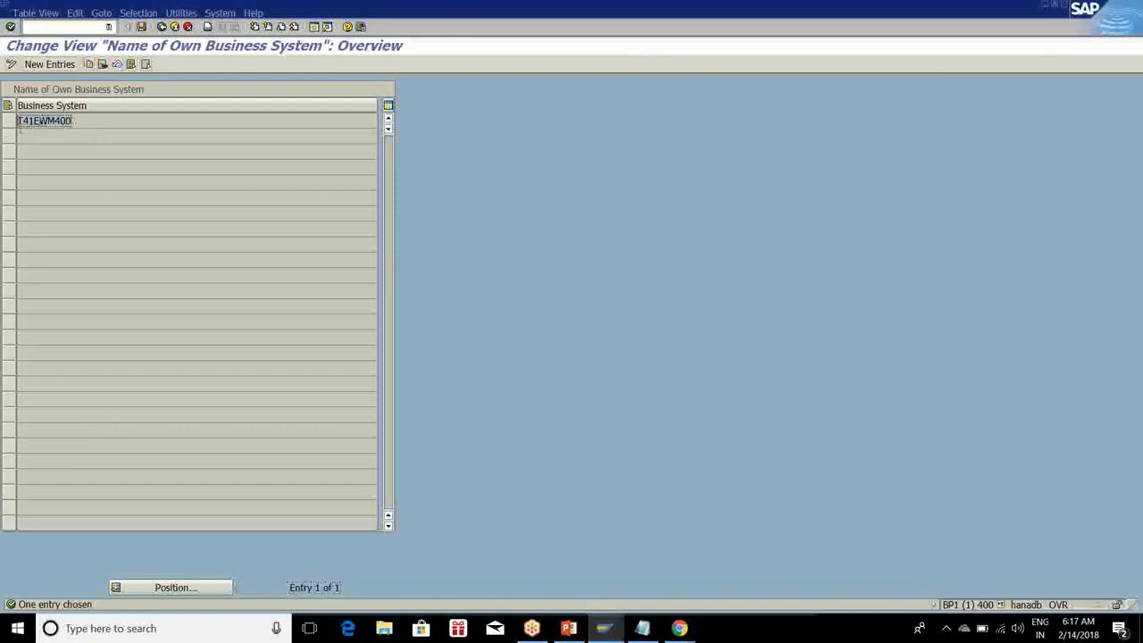
pyautogui.click(20, 128)
pyautogui.click(162, 28)
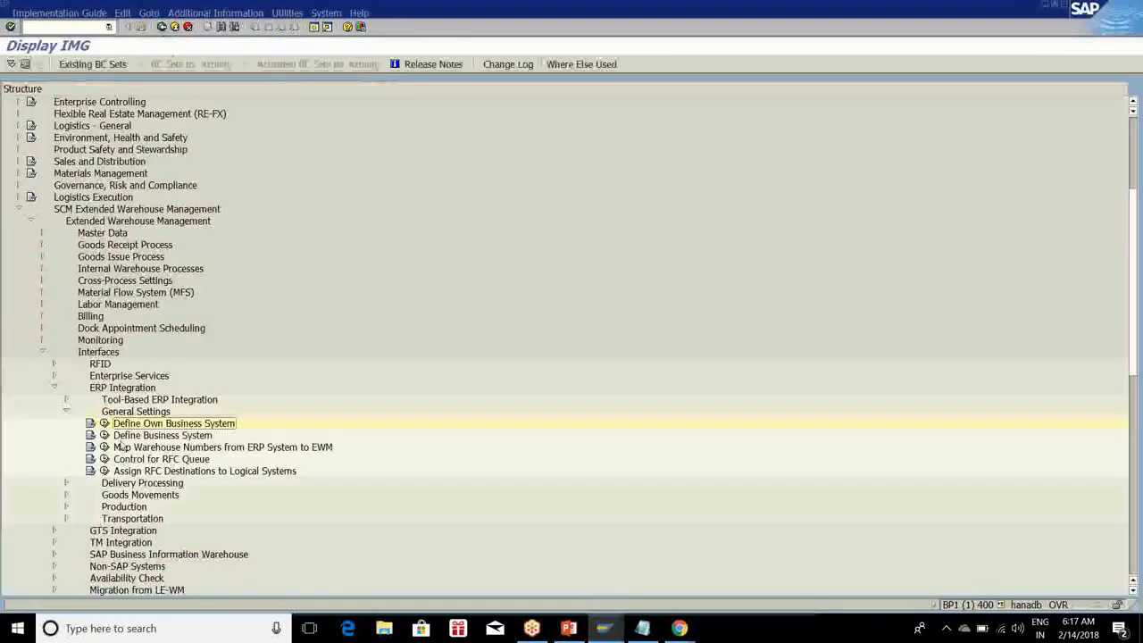
pyautogui.click(104, 459)
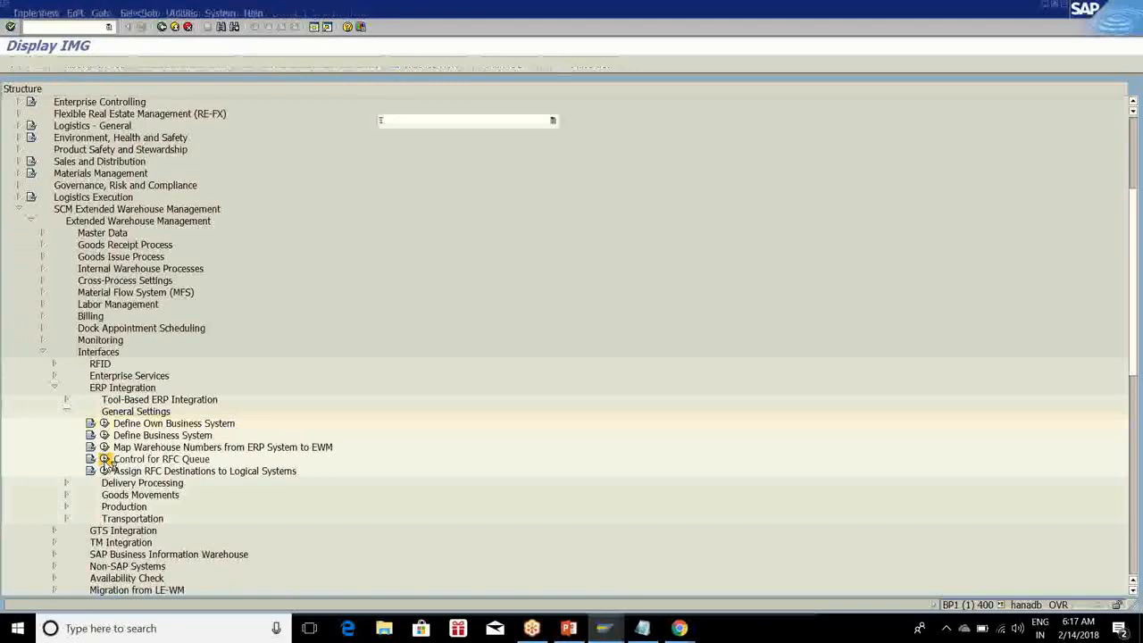
pyautogui.click(162, 27)
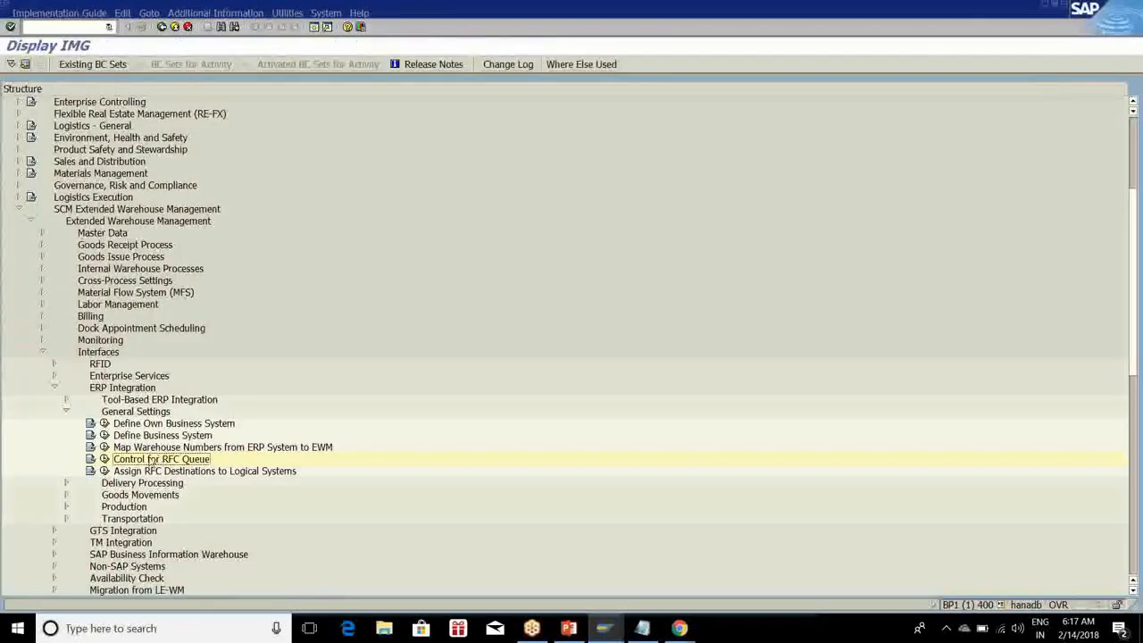
# View the Delivery Processing activities and collapse the ERP Integration, Interfaces and Extended Warehouse Management branches
pyautogui.click(64, 483)
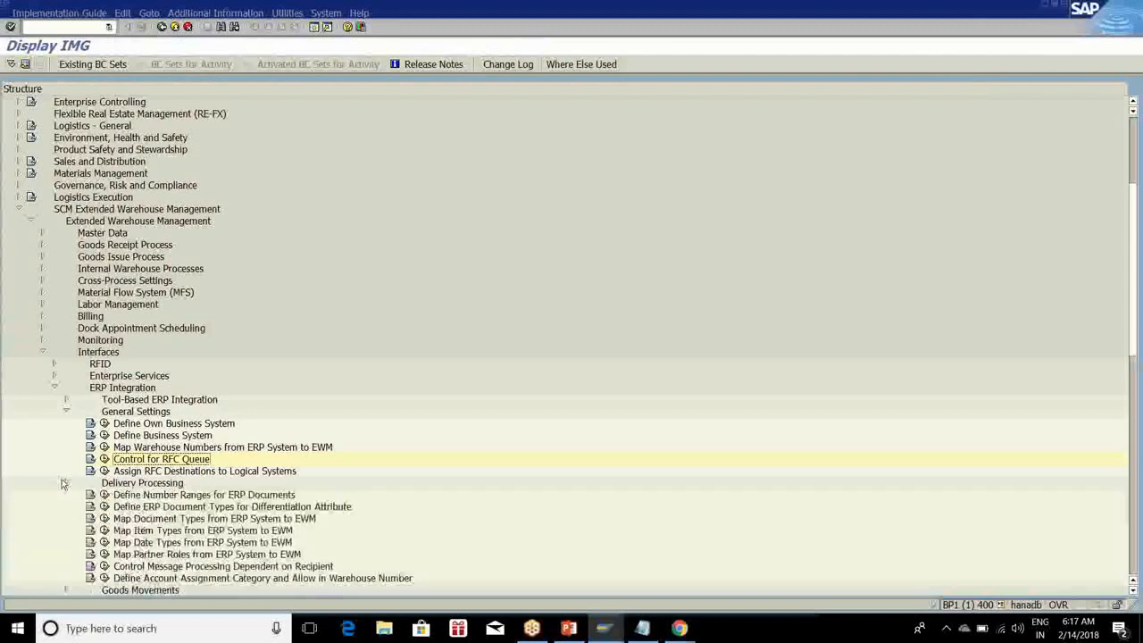
pyautogui.click(64, 483)
pyautogui.click(66, 412)
pyautogui.click(54, 387)
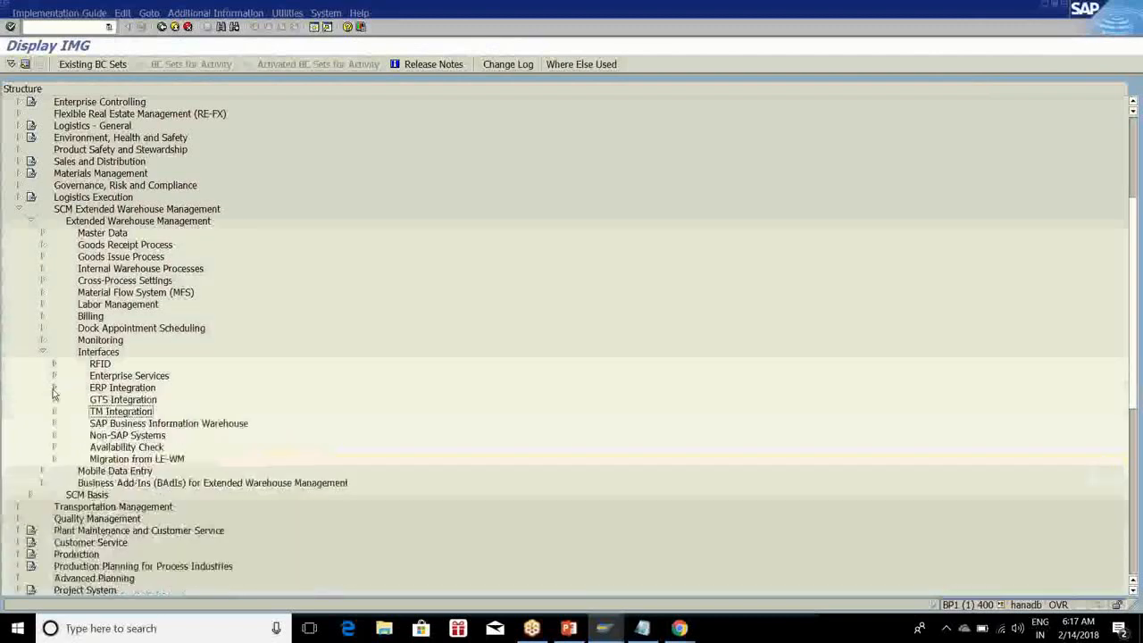
pyautogui.click(42, 352)
pyautogui.click(32, 220)
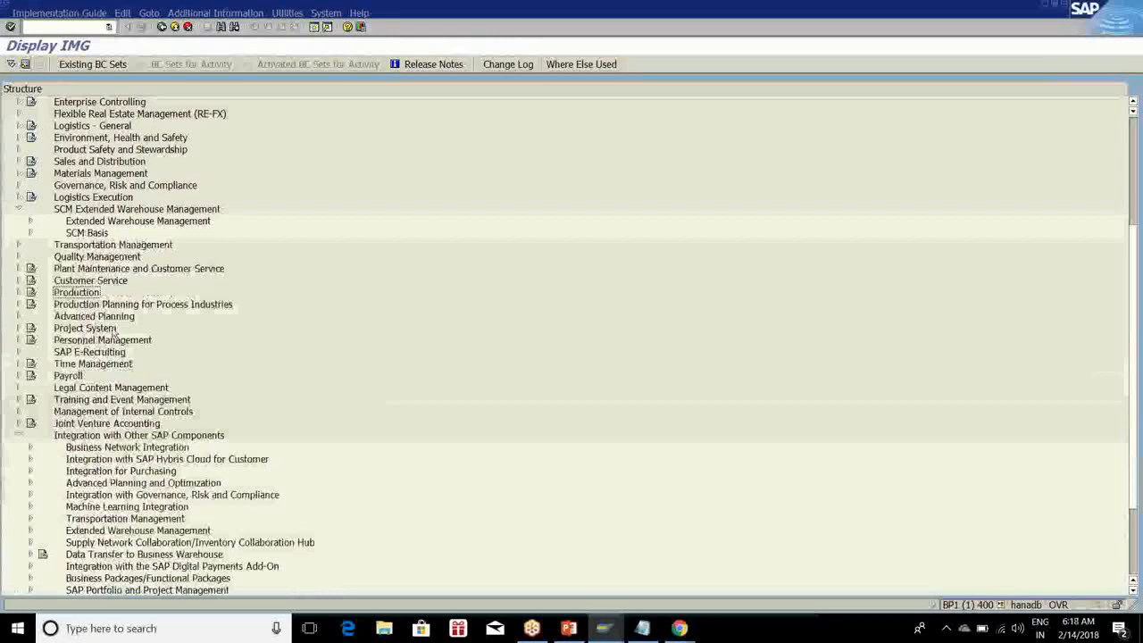
# Expand Extended Warehouse Management under Integration with Other SAP Components and view the activities in Settings for qRFC Communication
pyautogui.scroll(-1, 211, 546)
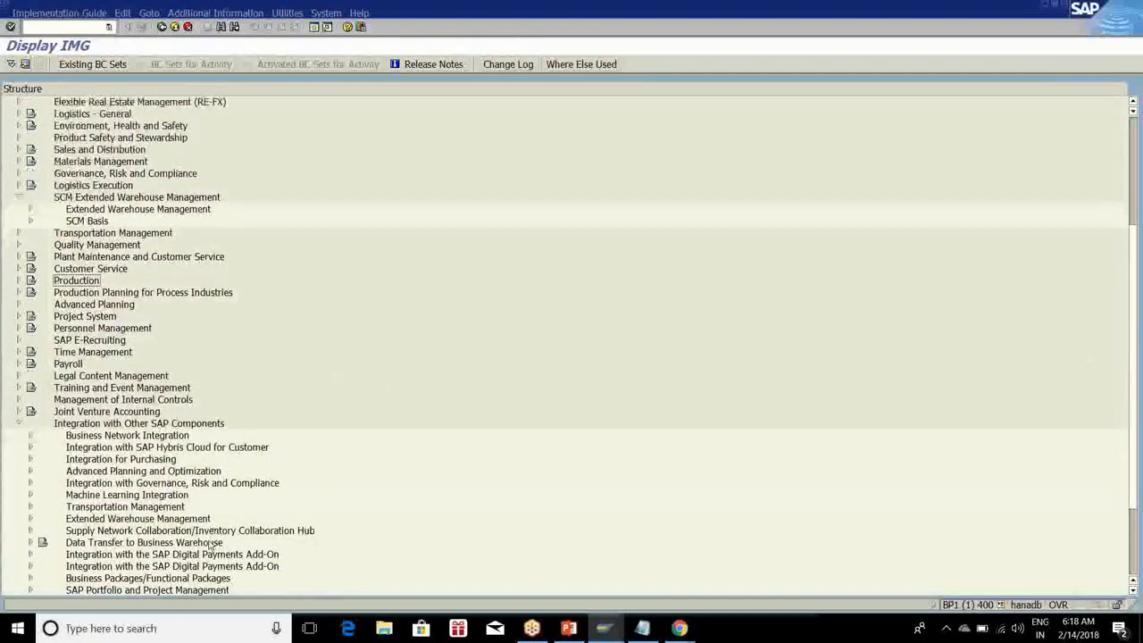
pyautogui.scroll(-7, 211, 546)
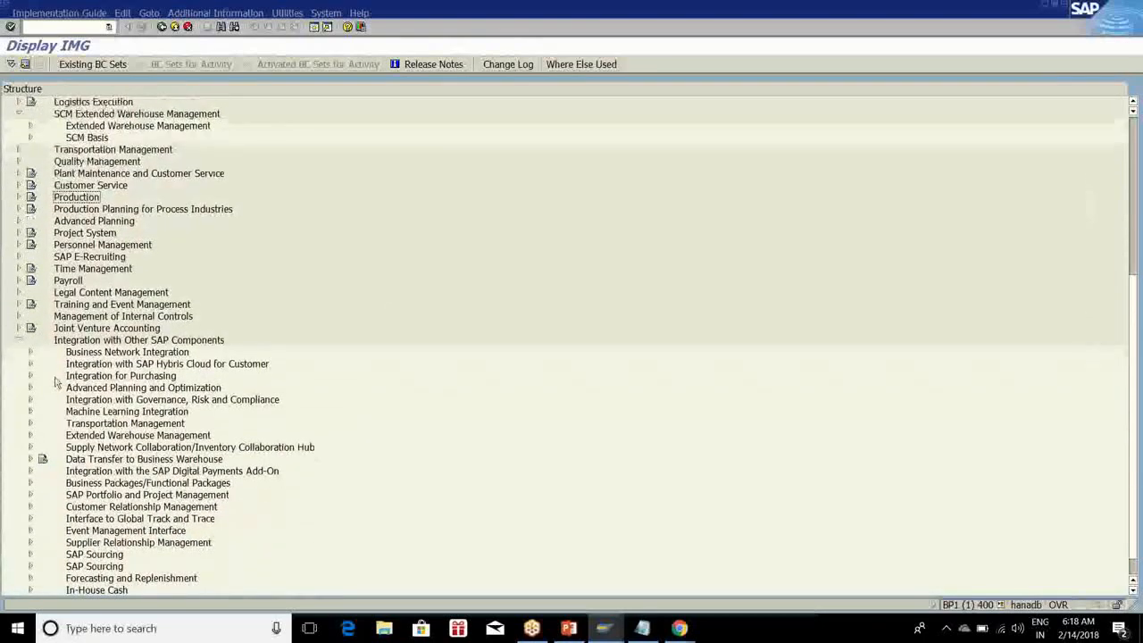
pyautogui.scroll(-2, 56, 382)
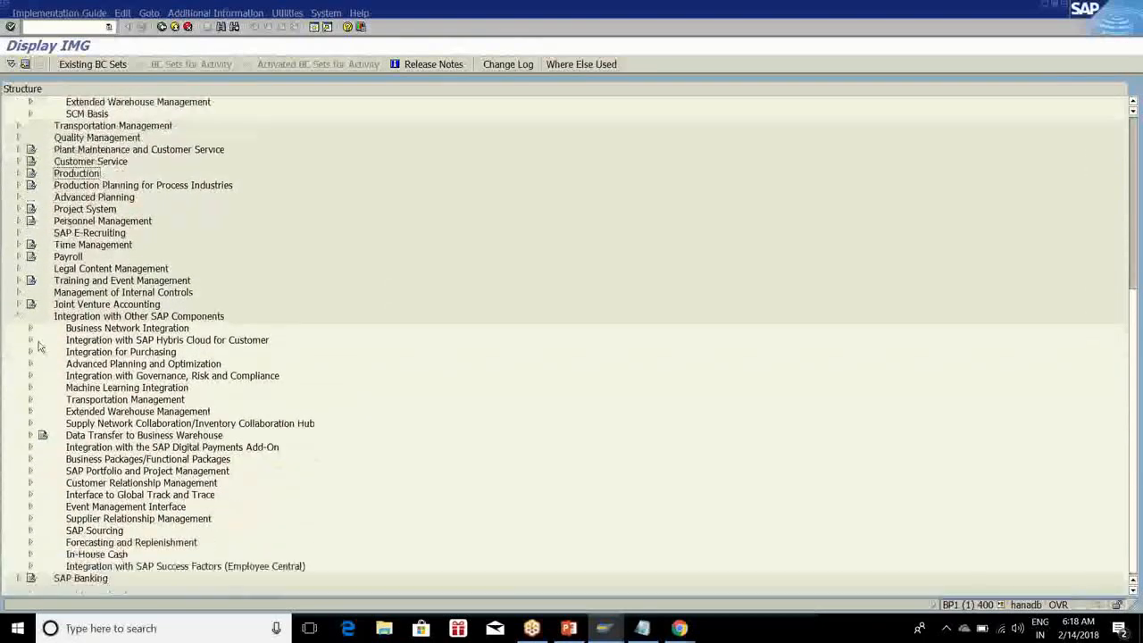
pyautogui.click(29, 412)
pyautogui.scroll(-3, 63, 384)
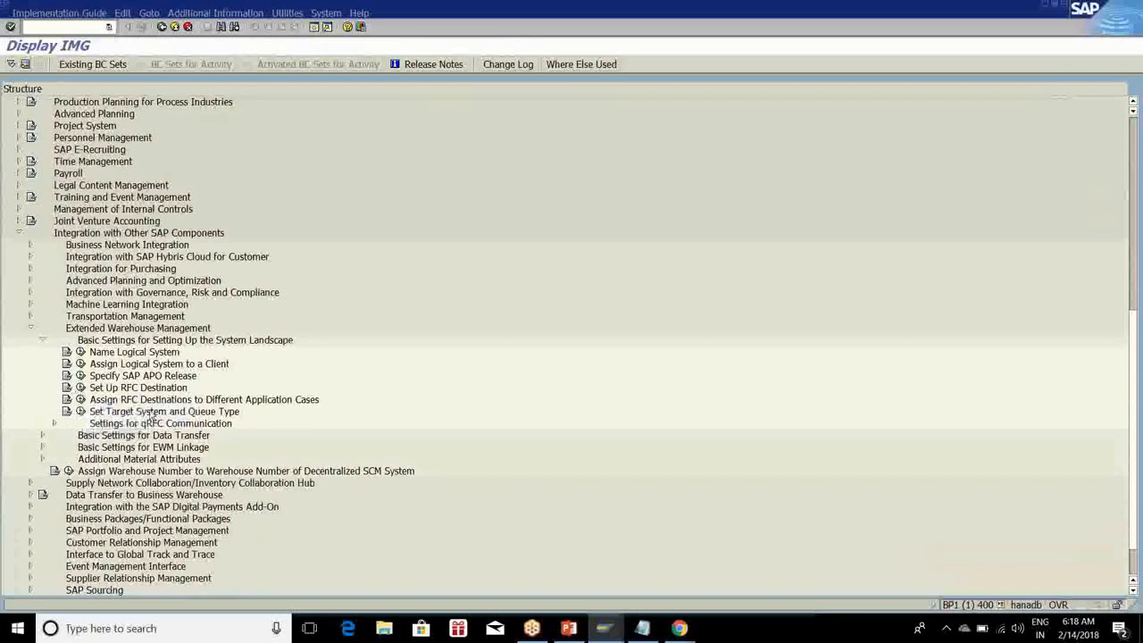
pyautogui.click(55, 424)
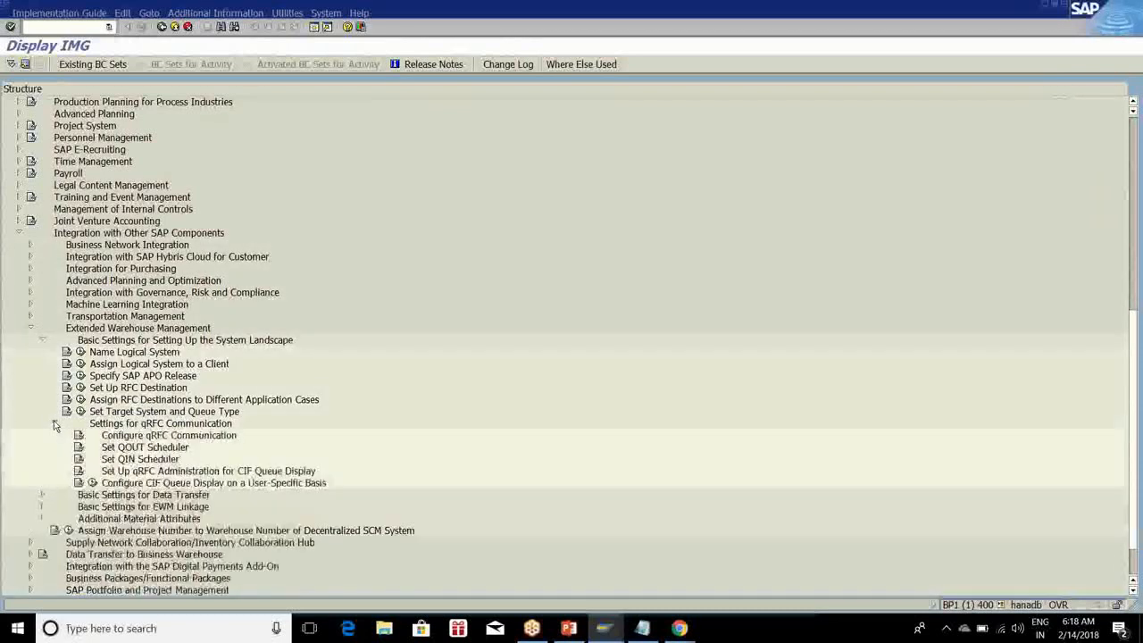
pyautogui.click(55, 424)
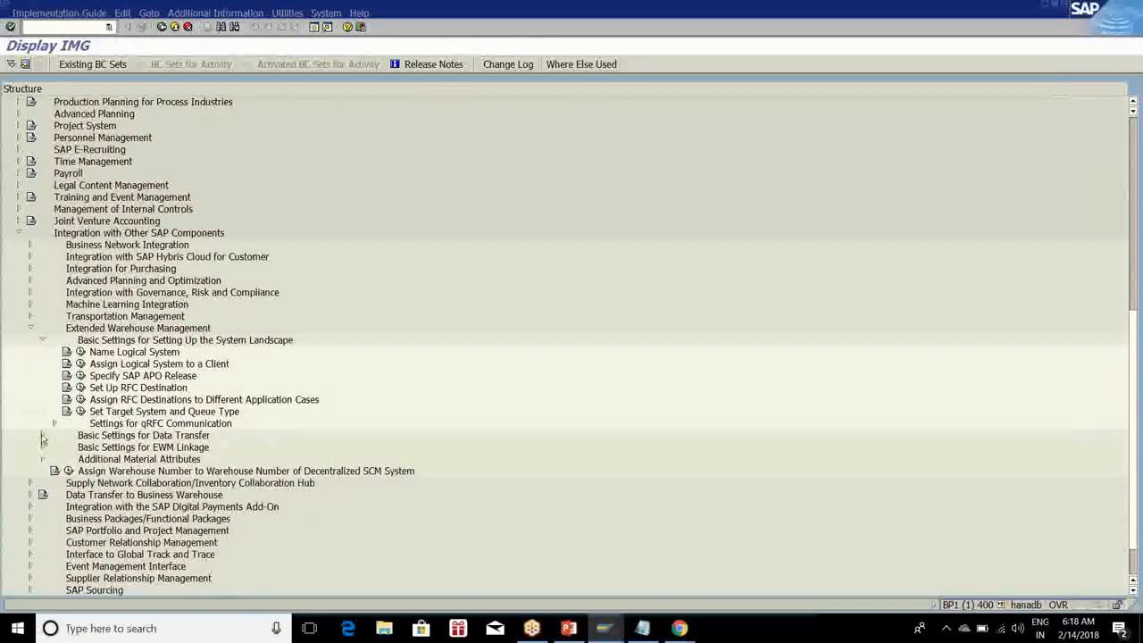
# View the Basic Settings for Data Transfer, and check the queue types in Define Queue for Transfer to SAP EWM under EWM Linkage
pyautogui.click(42, 436)
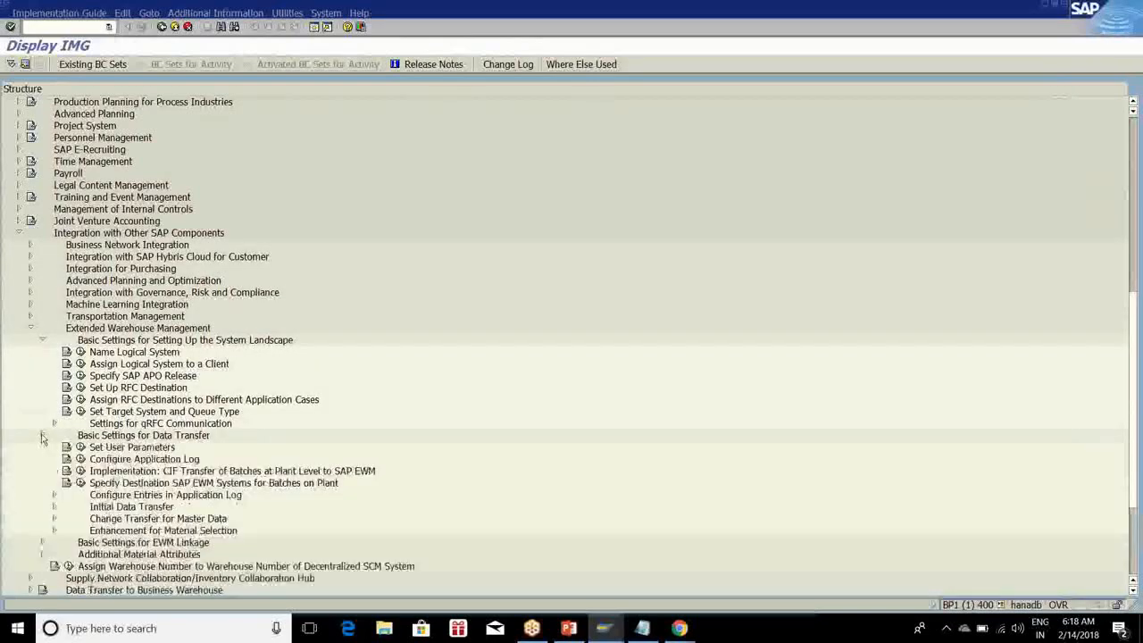
pyautogui.click(42, 436)
pyautogui.click(42, 447)
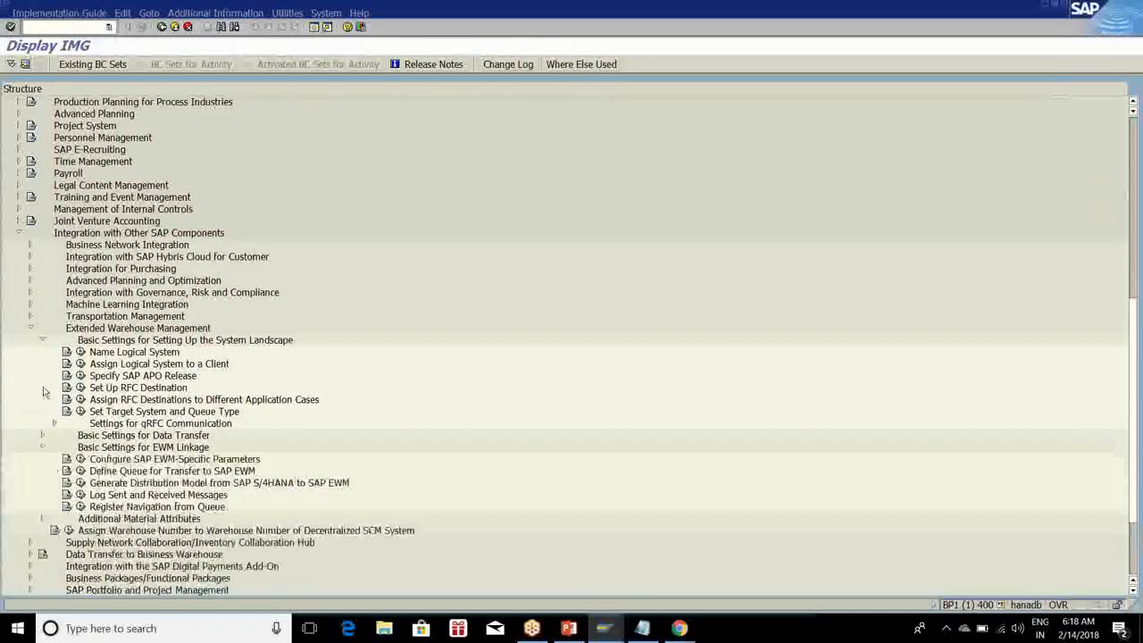
pyautogui.click(45, 341)
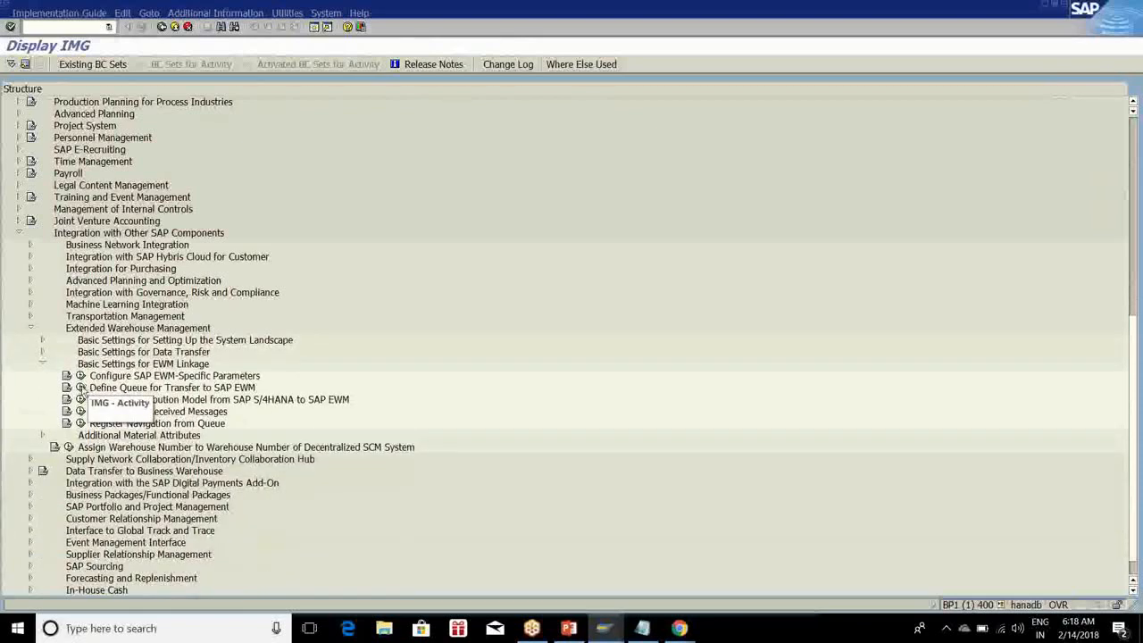
pyautogui.click(81, 388)
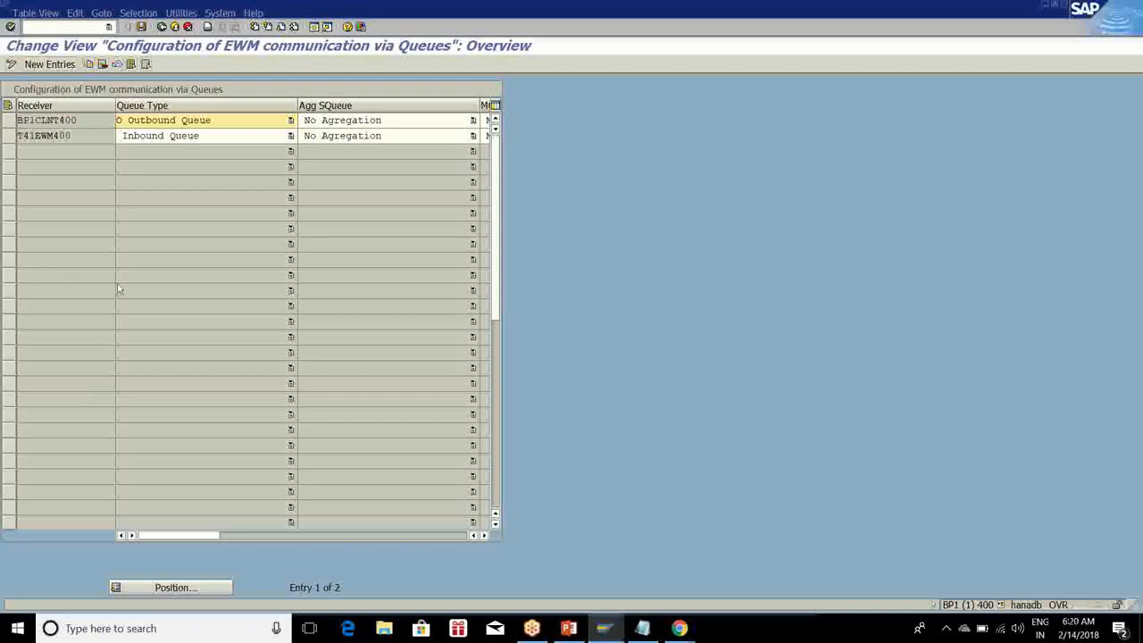
pyautogui.click(161, 27)
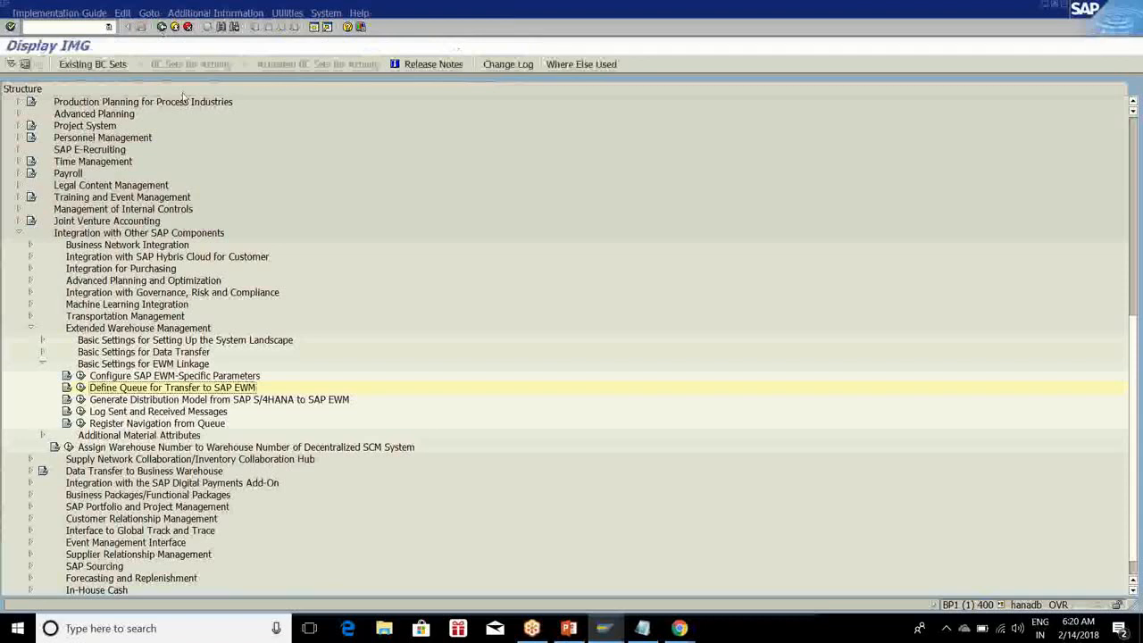
# Open Generate Distribution Model from SAP S/4HANA to SAP EWM and display the existing distribution model entries by warehouse number
pyautogui.click(81, 399)
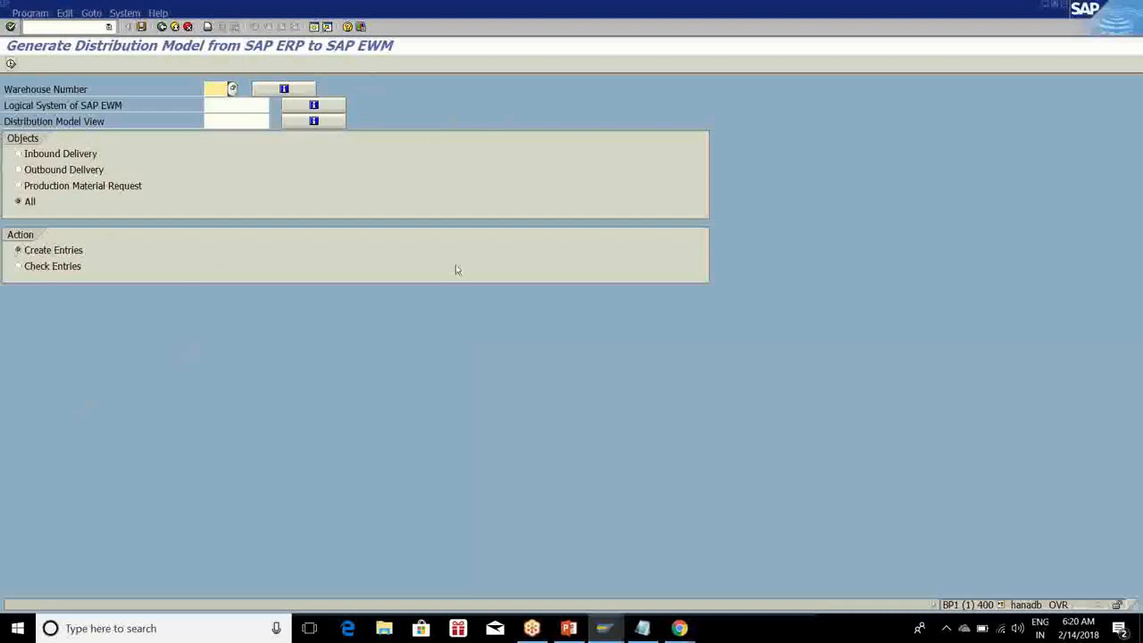
pyautogui.click(302, 93)
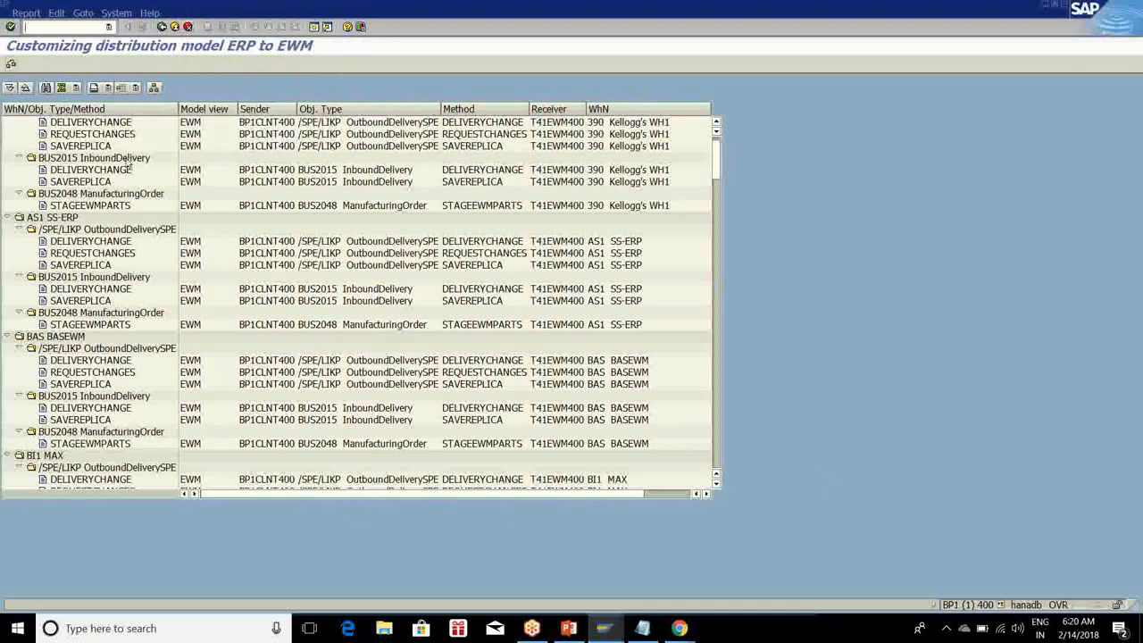
# Create the distribution model entries for warehouse number W10, EWM logical system T41EWM400 and model view EWM, covering all objects
pyautogui.click(162, 26)
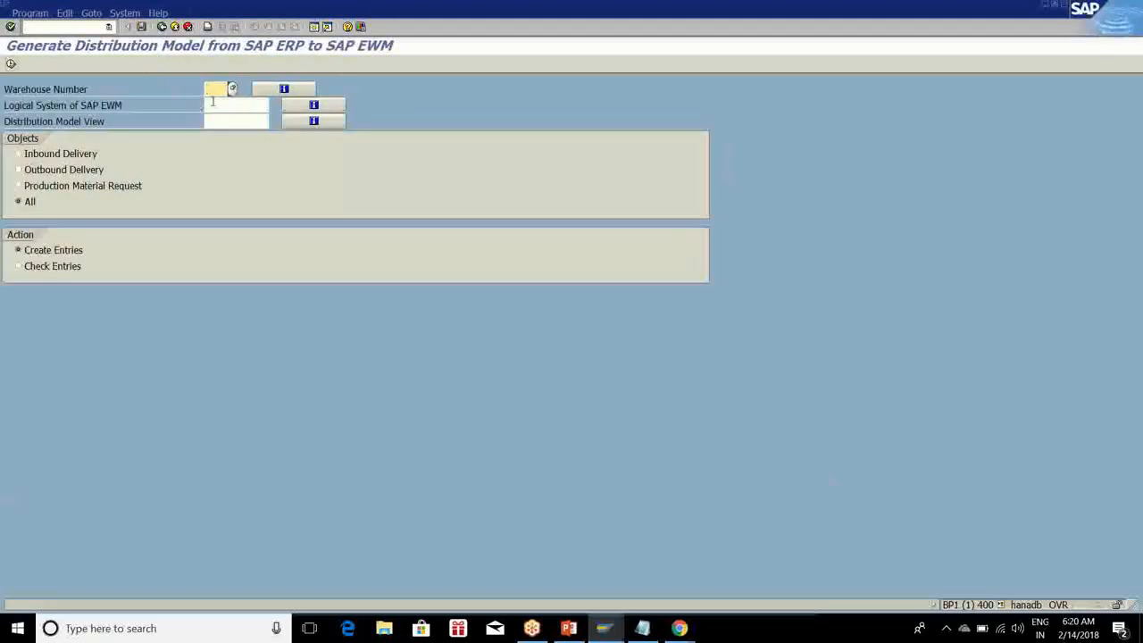
pyautogui.write('w')
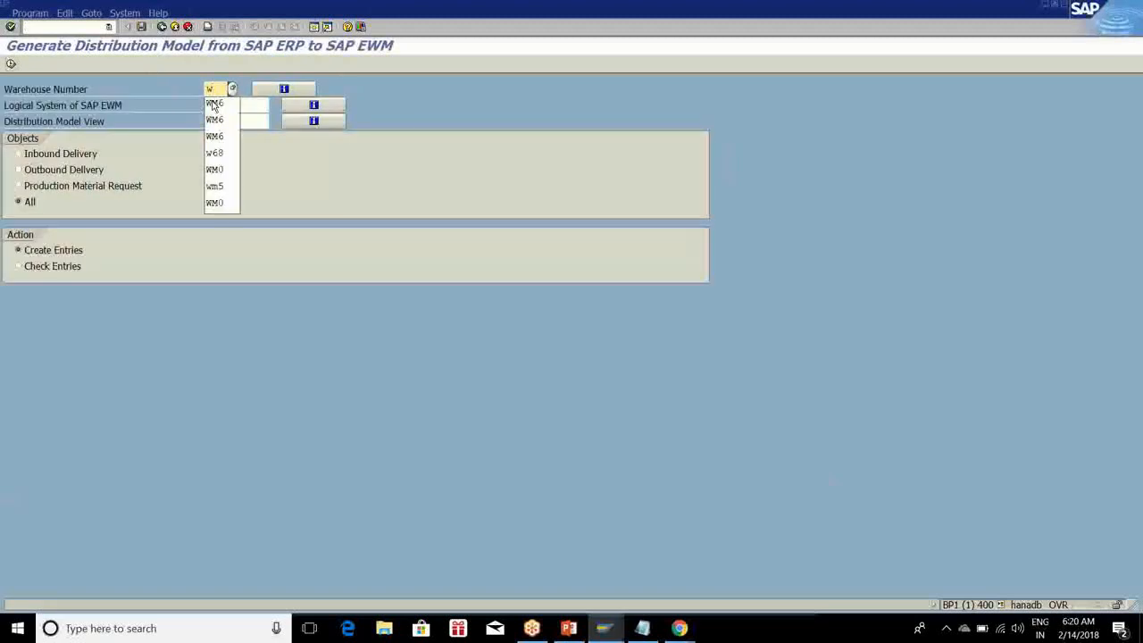
pyautogui.write('10')
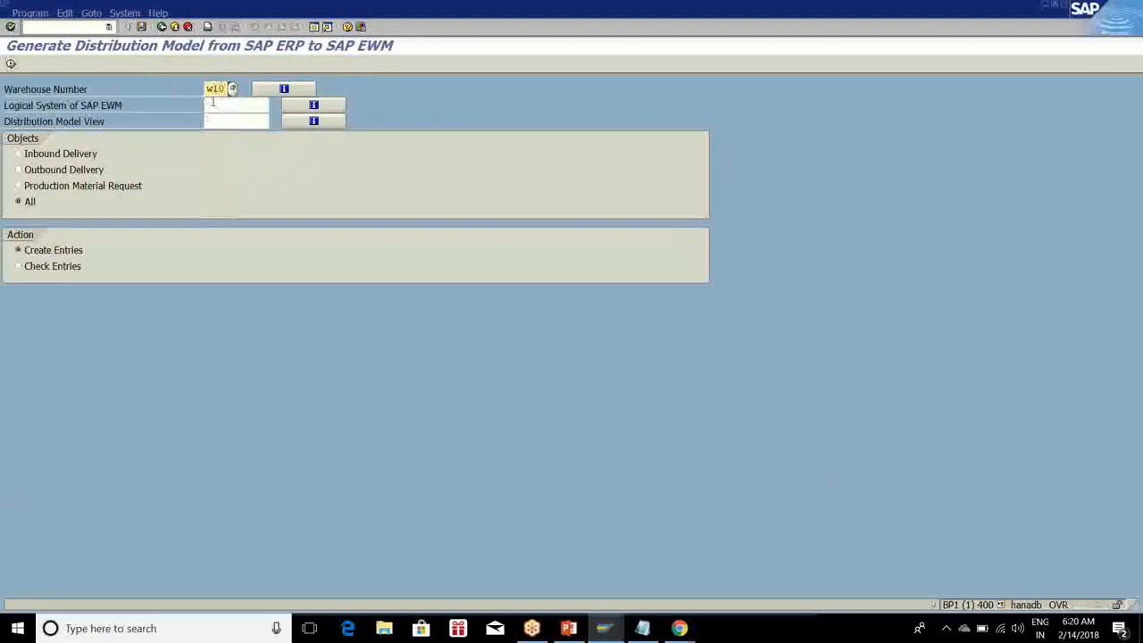
pyautogui.click(220, 107)
pyautogui.click(221, 107)
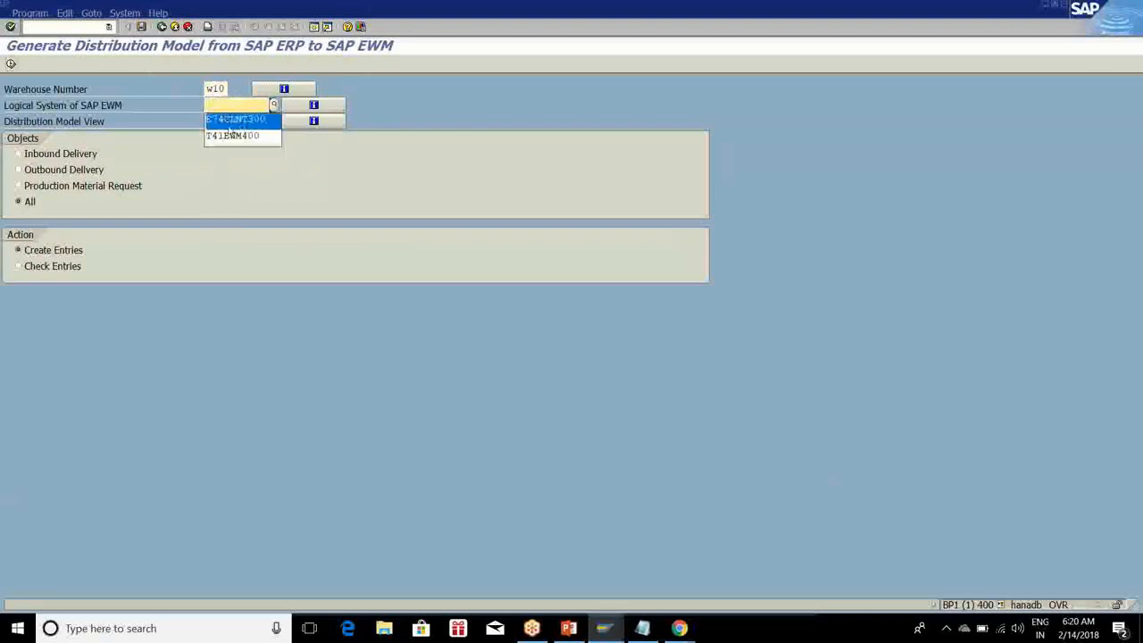
pyautogui.click(230, 135)
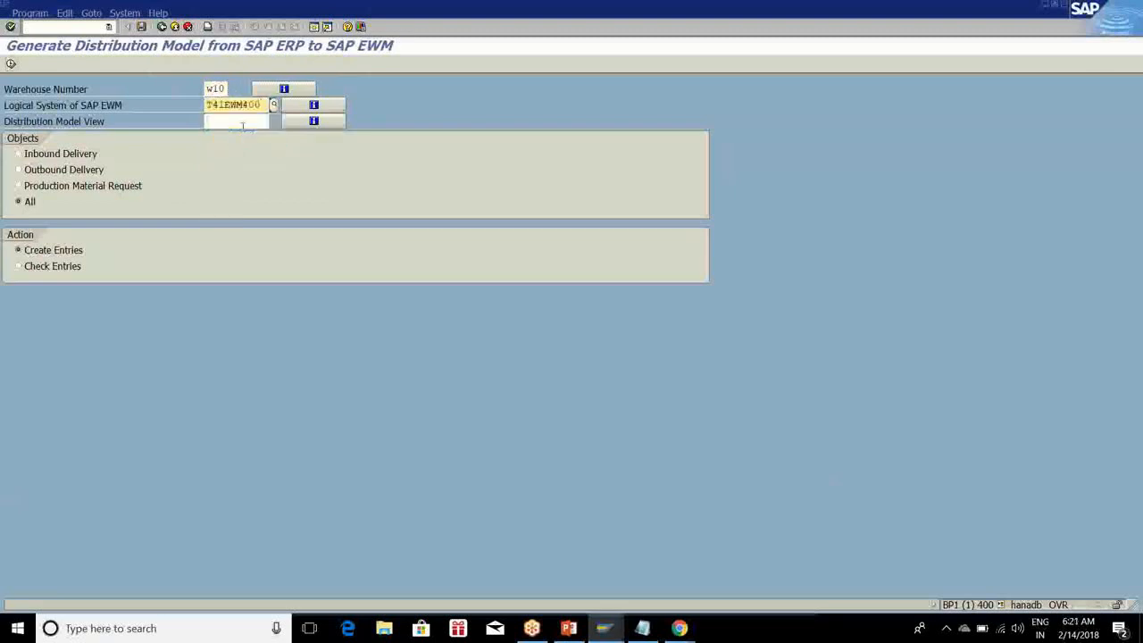
pyautogui.click(238, 121)
pyautogui.click(239, 121)
pyautogui.click(232, 152)
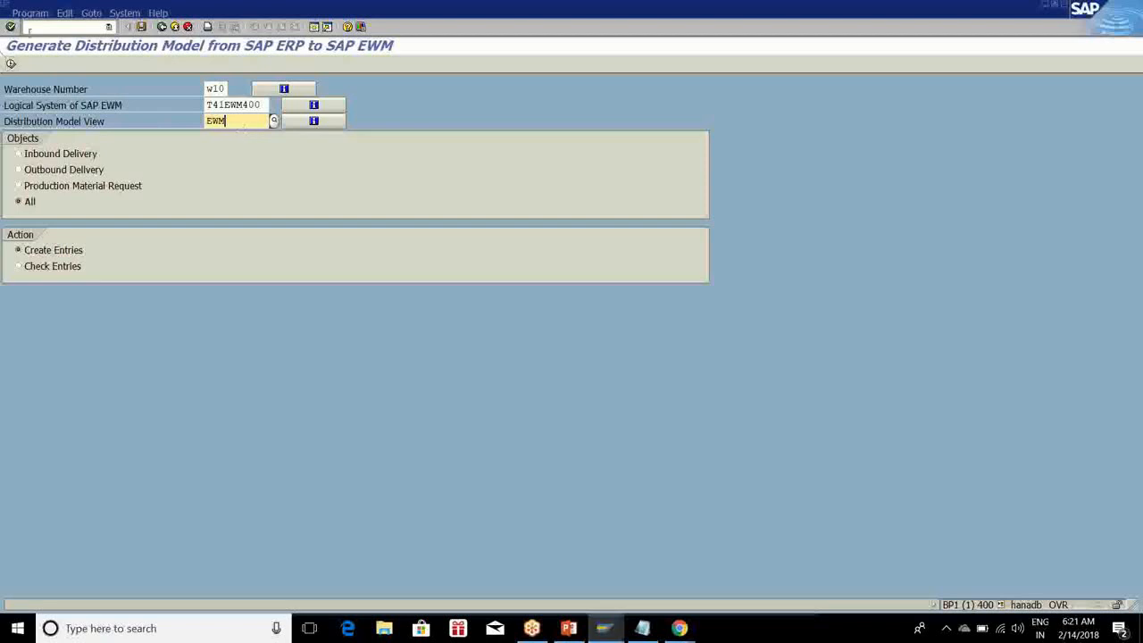
pyautogui.click(11, 66)
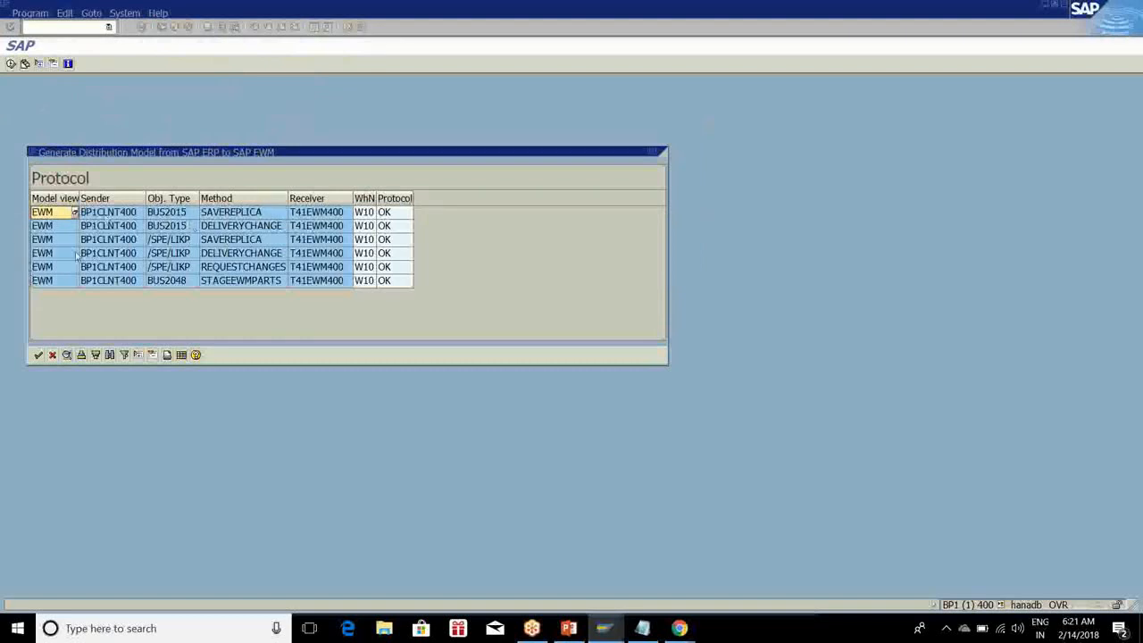
pyautogui.click(38, 355)
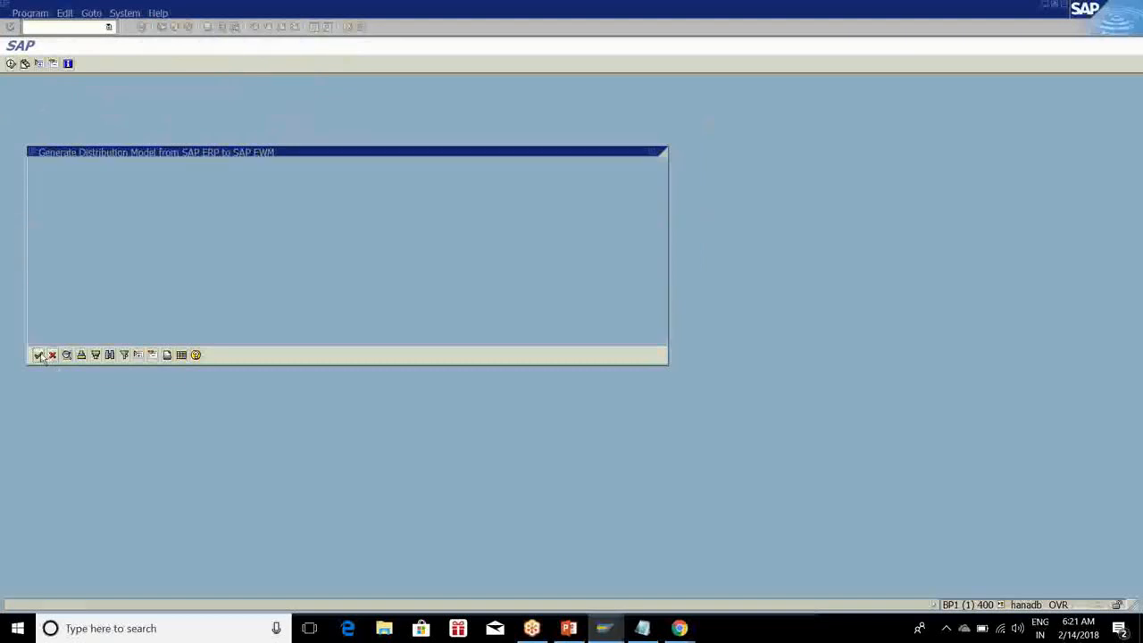
# Check the distribution model entries for warehouse W10 and display them by object type and method
pyautogui.click(31, 266)
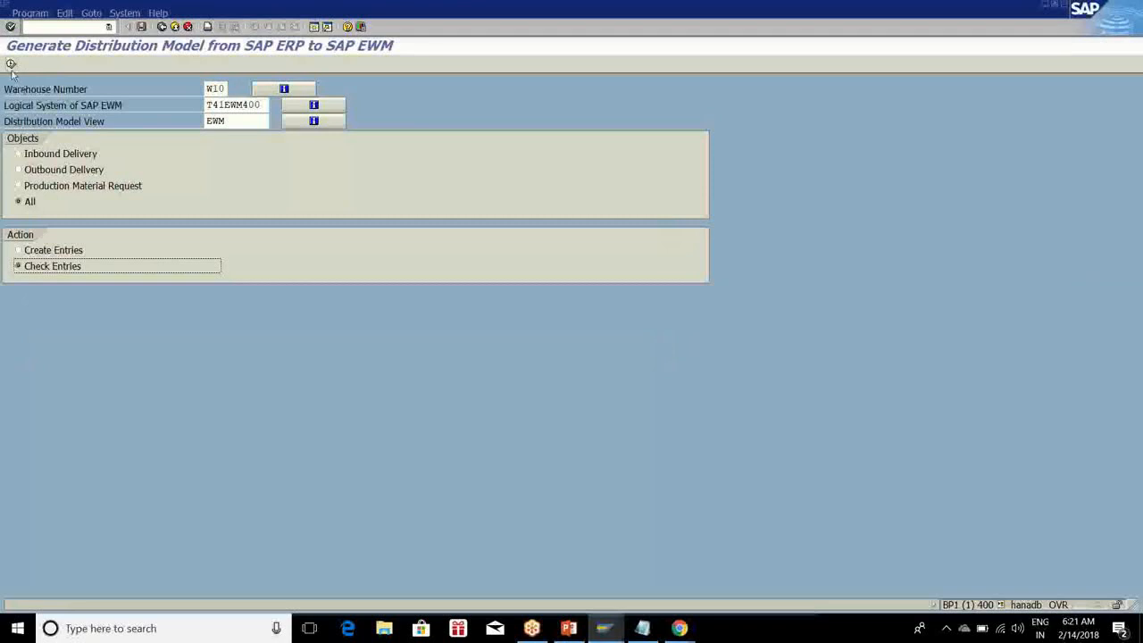
pyautogui.click(11, 63)
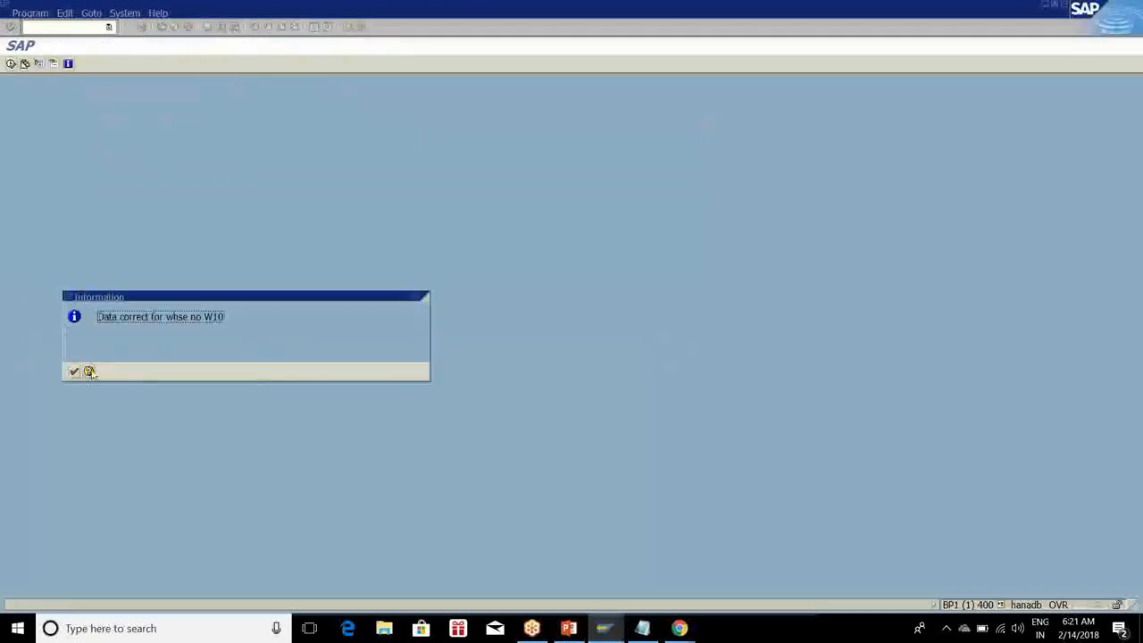
pyautogui.click(74, 372)
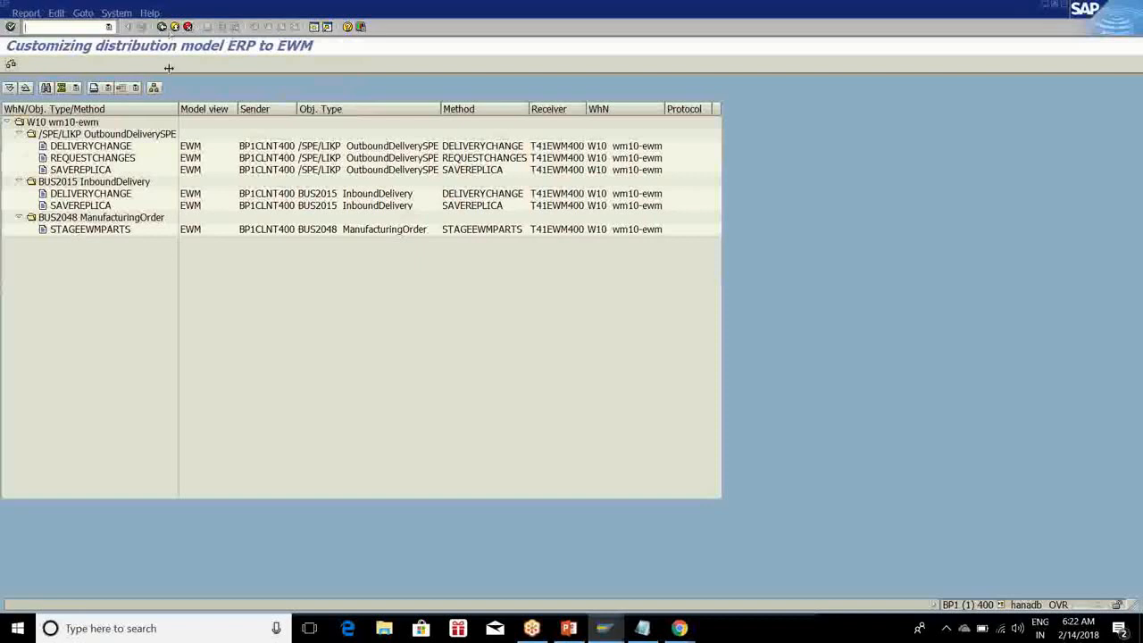
# Open the distribution model display with transaction BD64 in a new session, and return the Customizing session to the generation selection screen
pyautogui.click(315, 27)
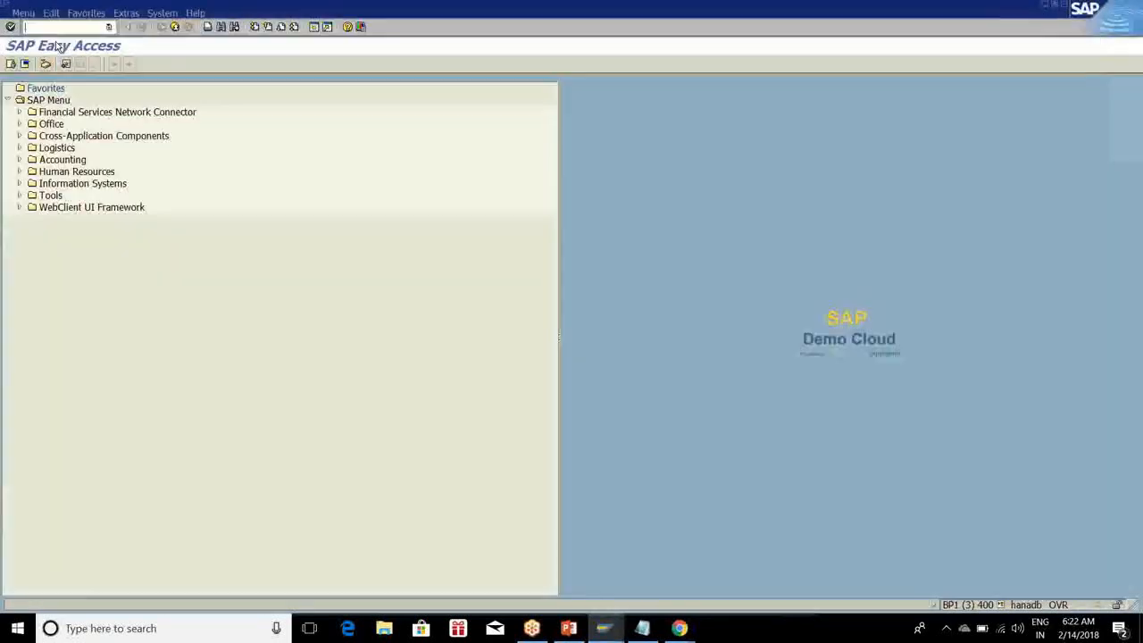
pyautogui.write('bd64')
pyautogui.press('Return')
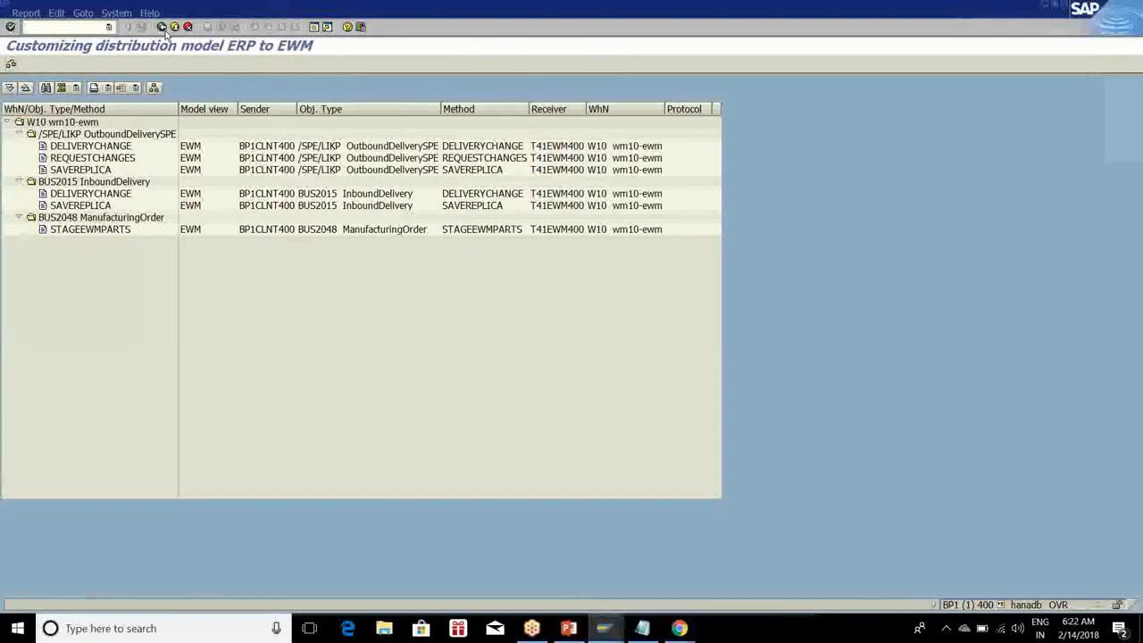
pyautogui.click(164, 28)
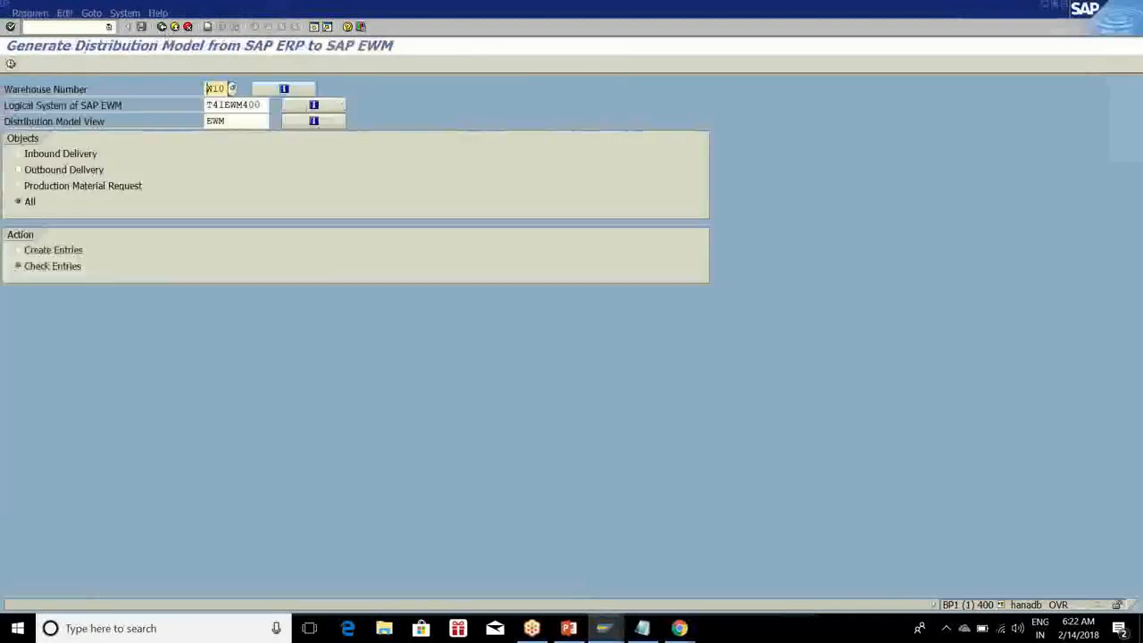
pyautogui.click(249, 123)
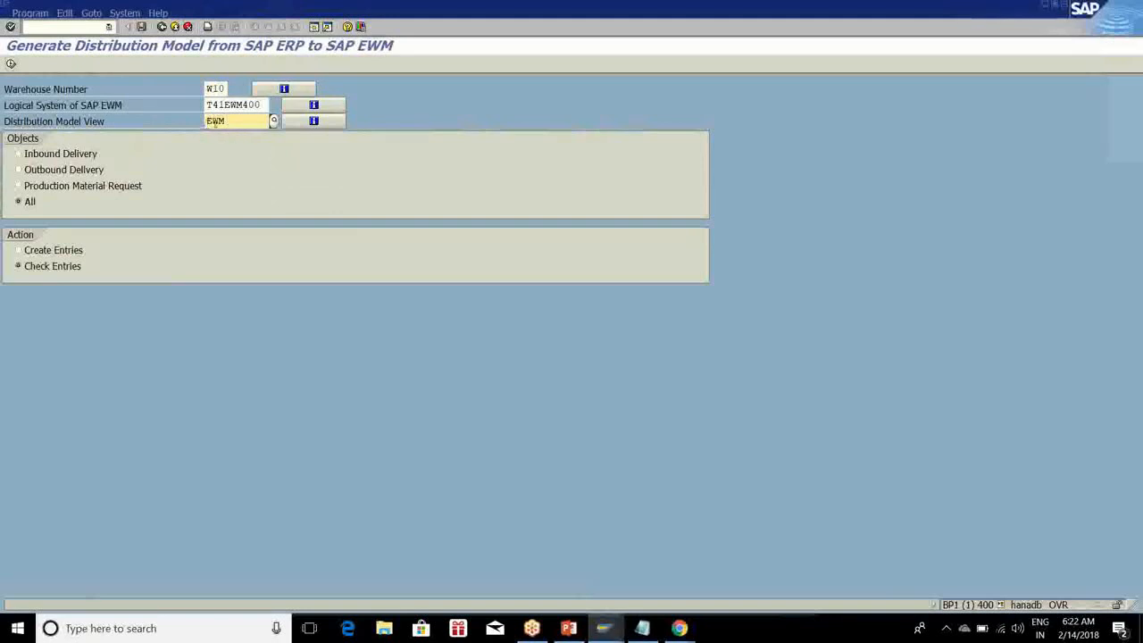
pyautogui.hotkey('alt', 'Tab')
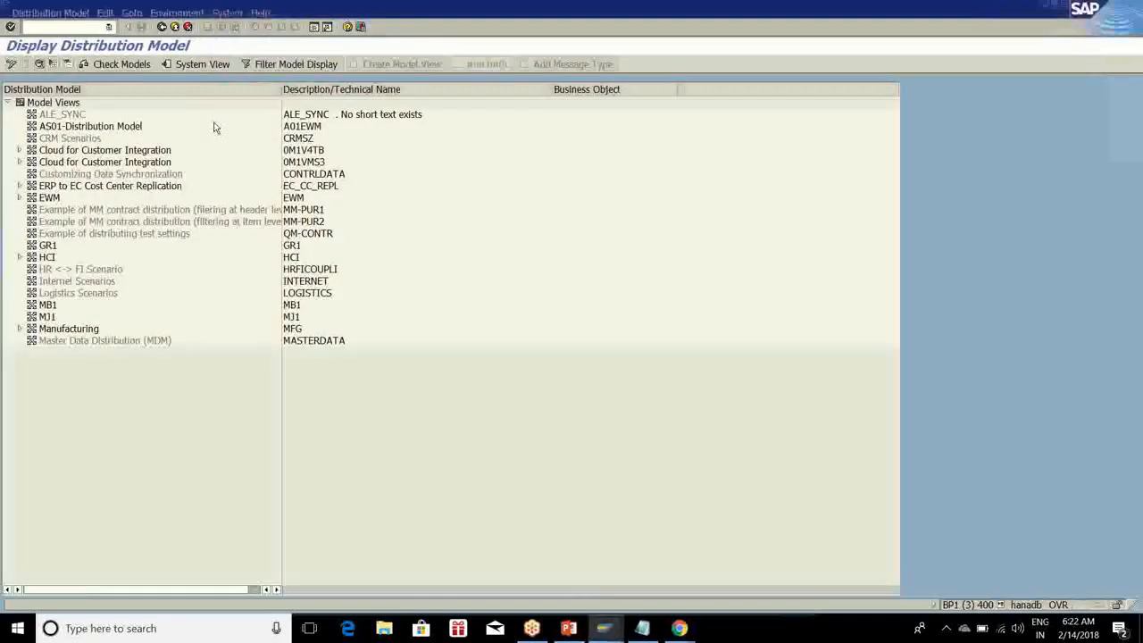
# Expand the EWM model view down to the Warehouse Number filter of InboundDelivery.SaveReplica and locate W10
pyautogui.click(19, 197)
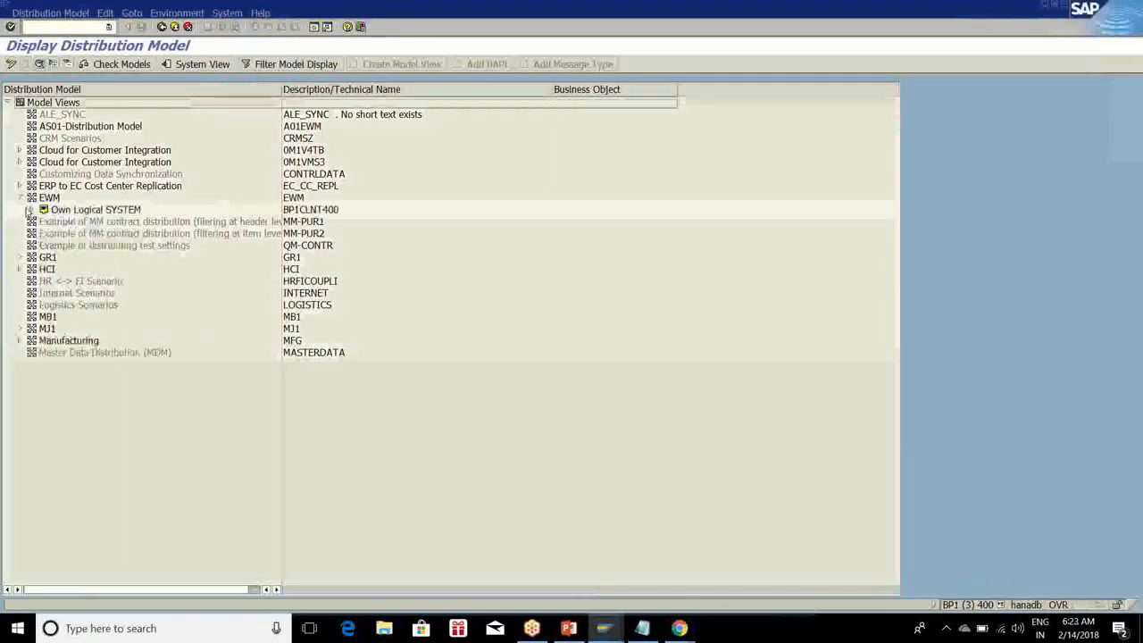
pyautogui.click(31, 210)
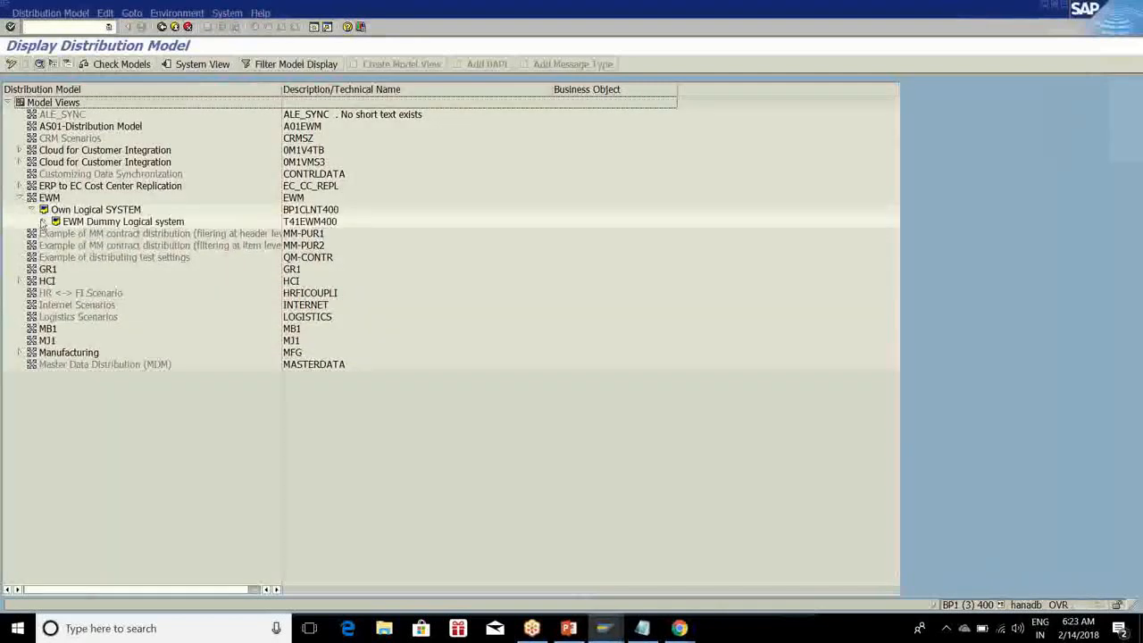
pyautogui.click(43, 221)
pyautogui.click(55, 257)
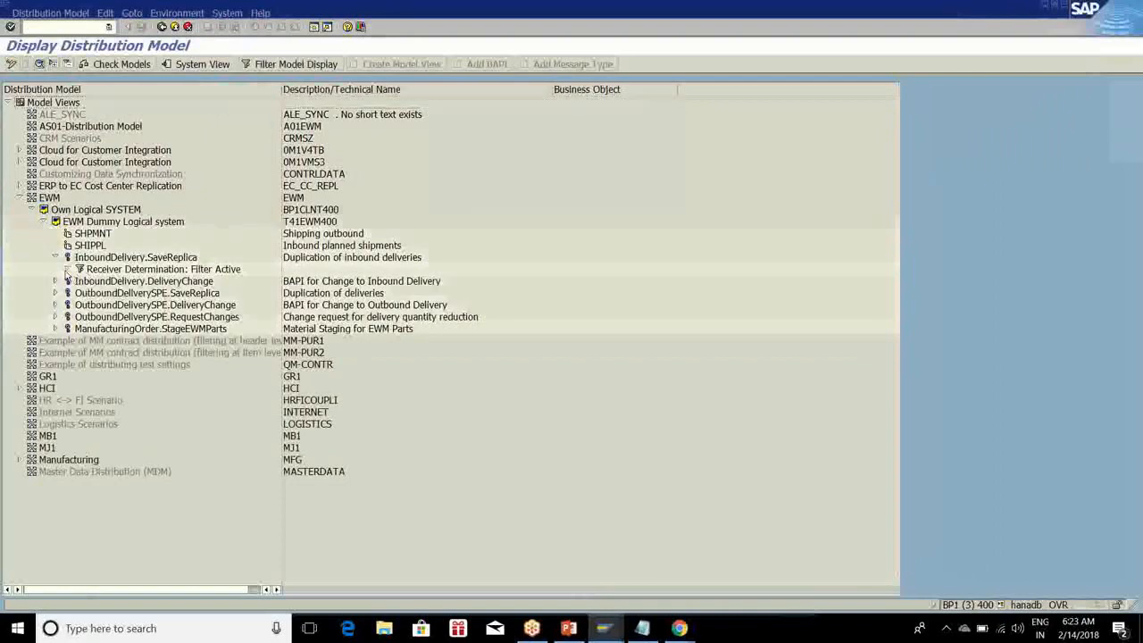
pyautogui.click(67, 269)
pyautogui.click(91, 280)
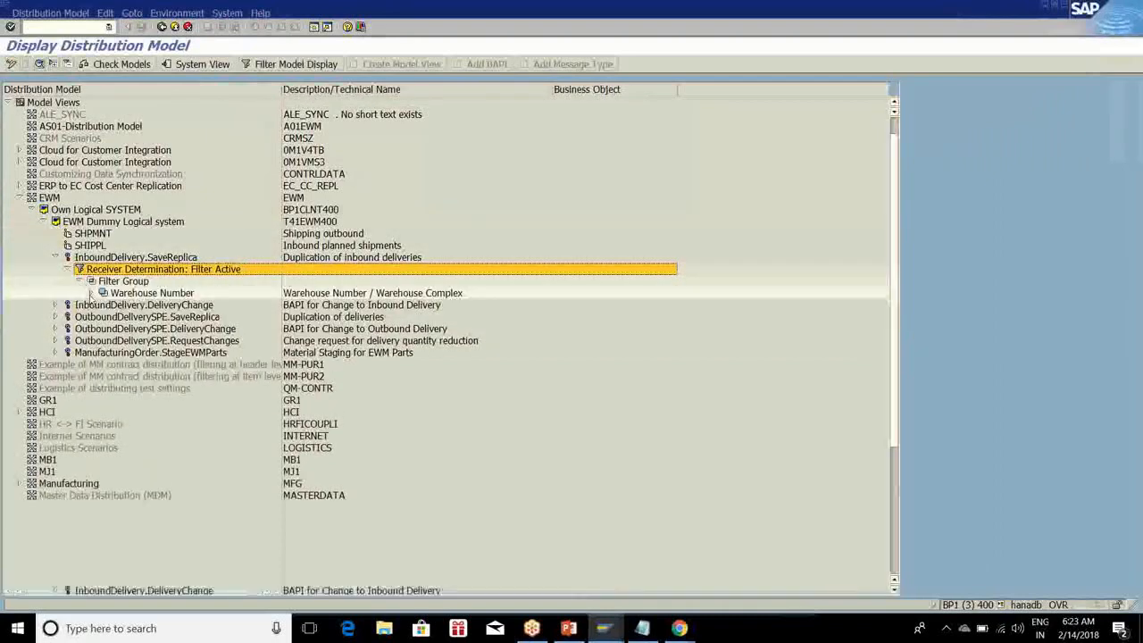
pyautogui.click(91, 293)
pyautogui.scroll(-4, 174, 313)
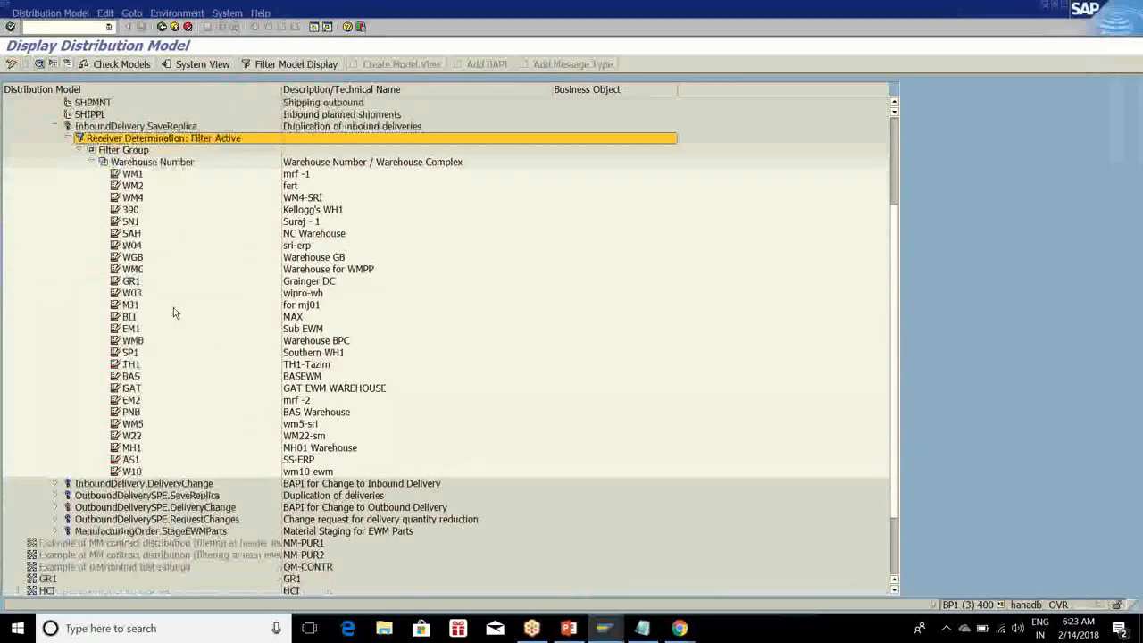
pyautogui.click(136, 474)
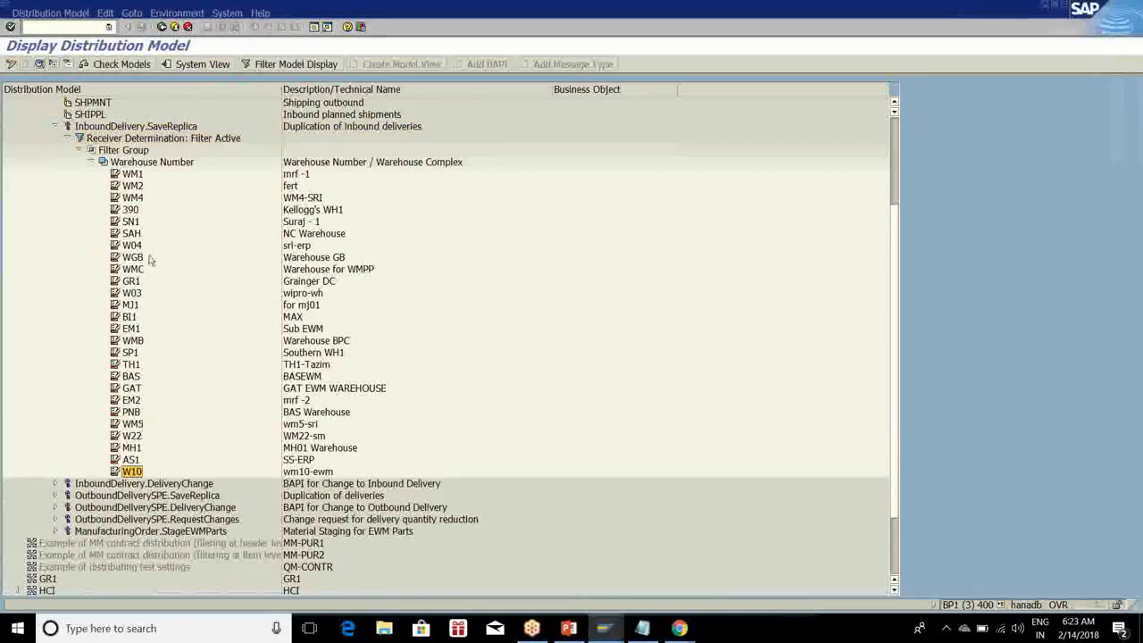
# Collapse the Warehouse Number filter and InboundDelivery.SaveReplica, and view the BAPIs and message types assigned to T41EWM400
pyautogui.click(90, 166)
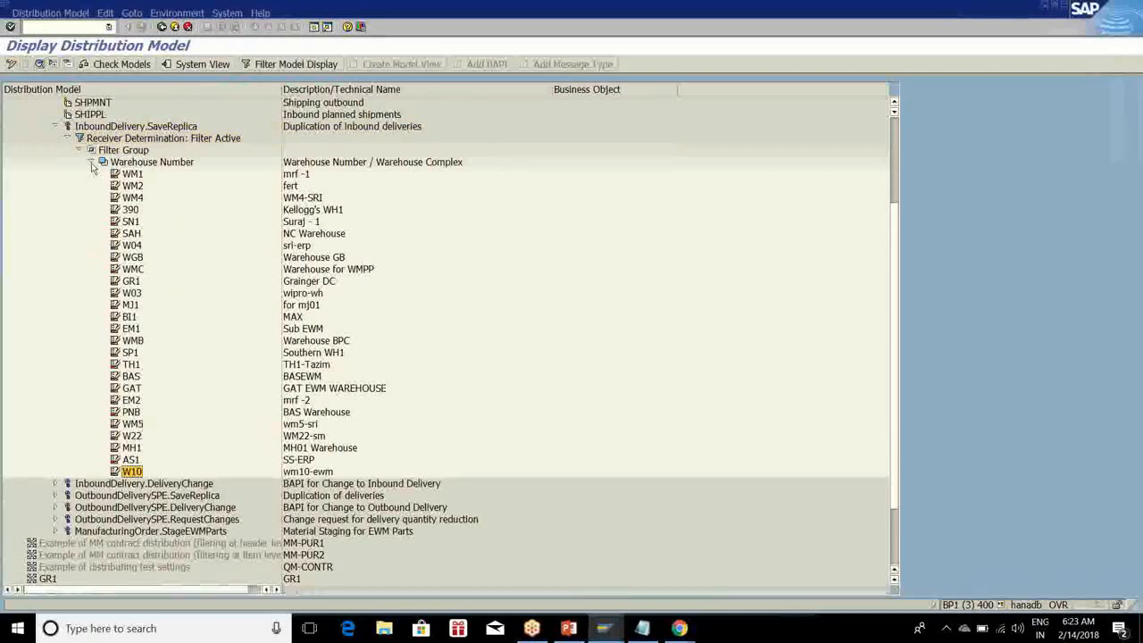
pyautogui.click(92, 164)
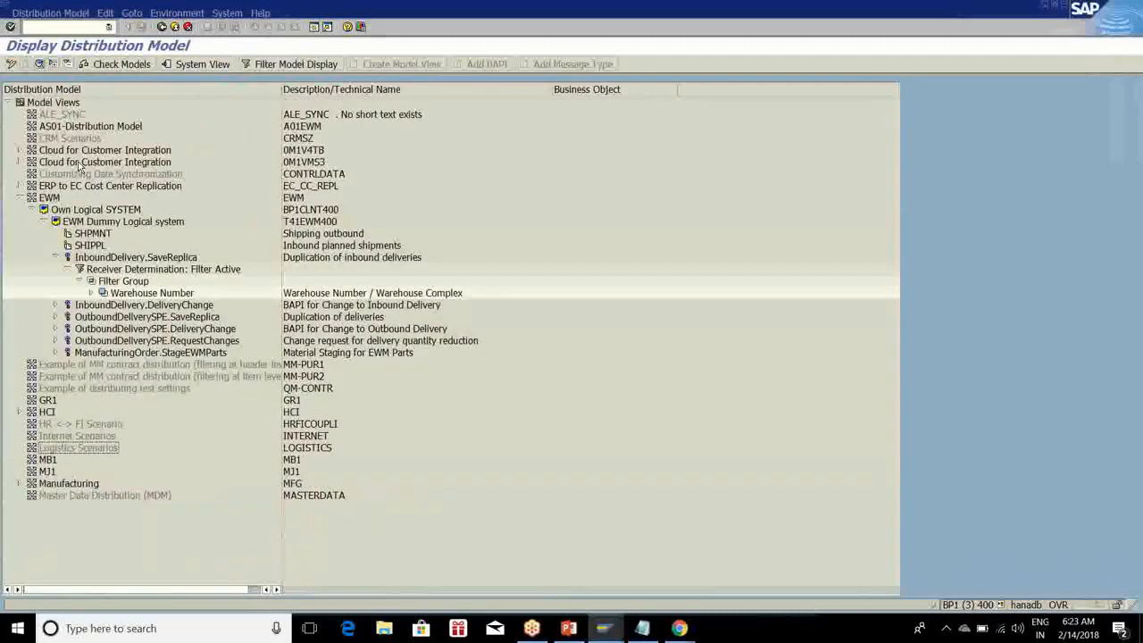
pyautogui.click(57, 258)
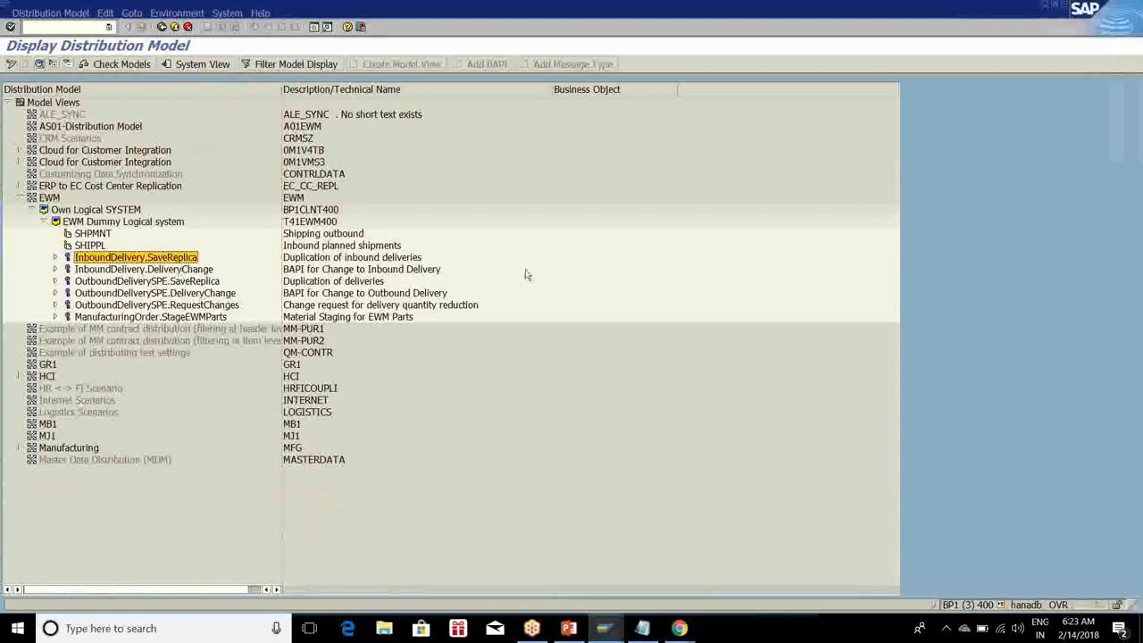
pyautogui.click(945, 411)
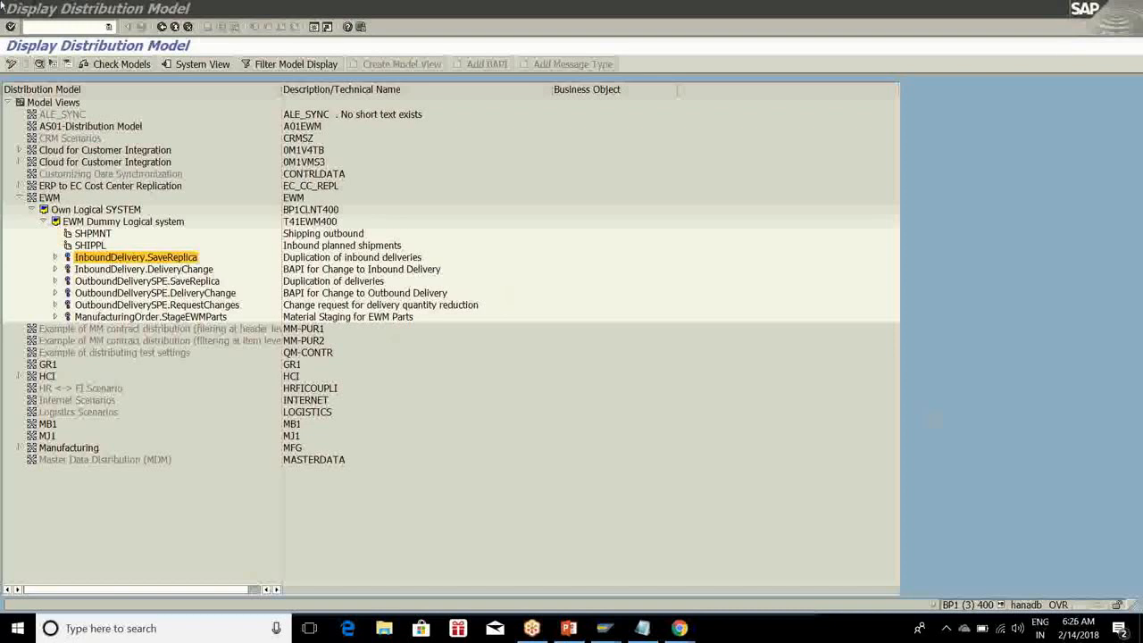
# Return to the IMG and view the activities in Additional Material Attributes, including the Attribute Values for Additional Material Master Fields
pyautogui.click(173, 25)
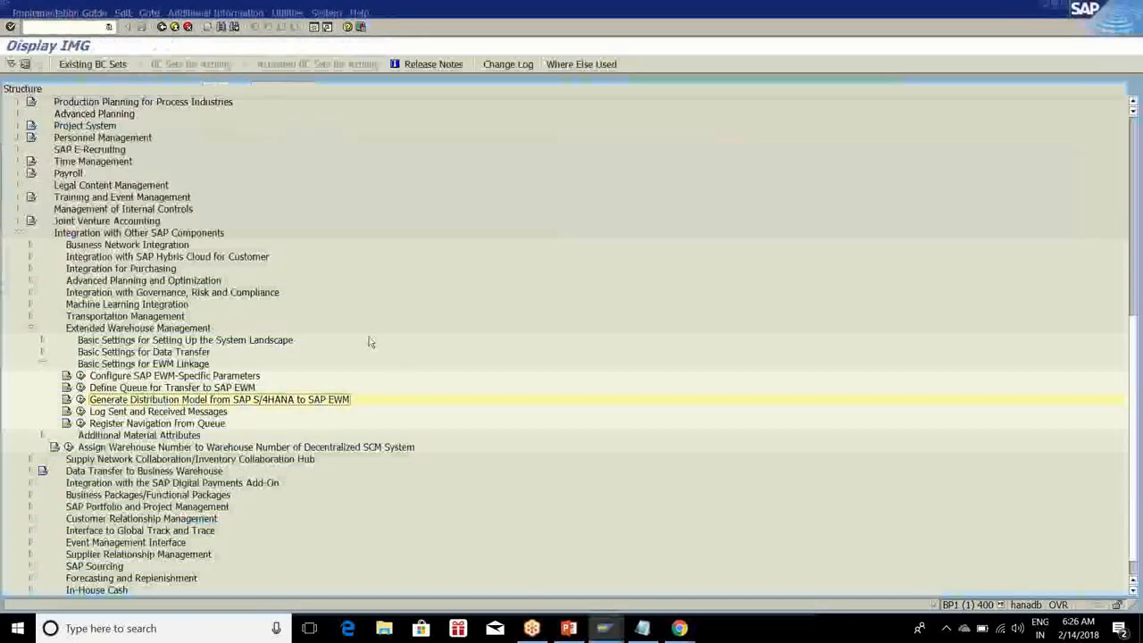
pyautogui.scroll(-1, 393, 277)
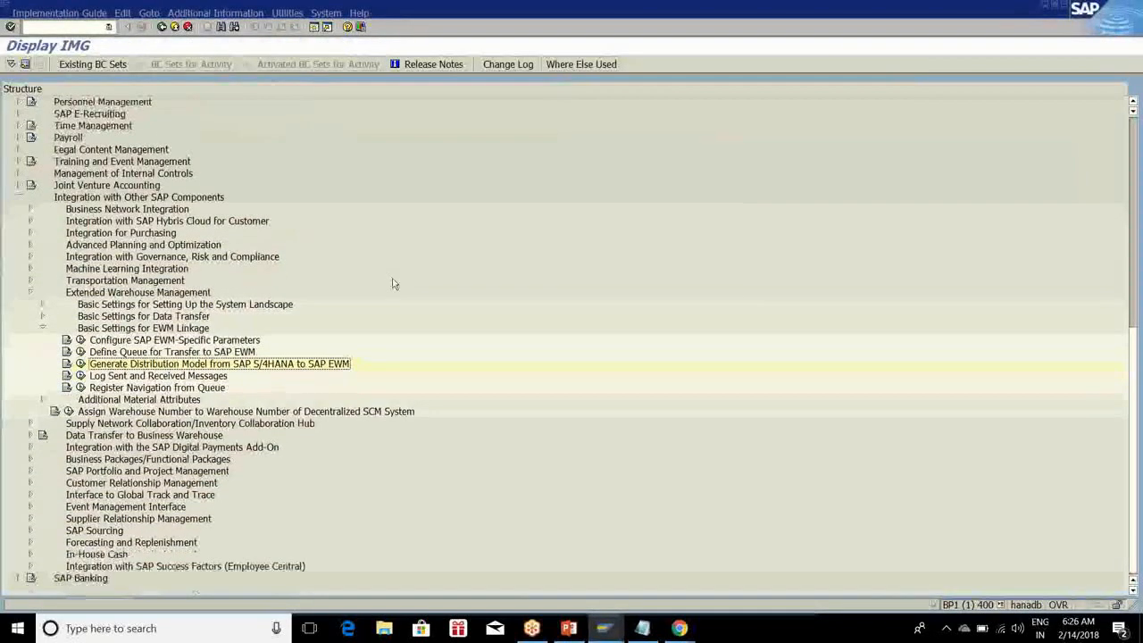
pyautogui.click(43, 400)
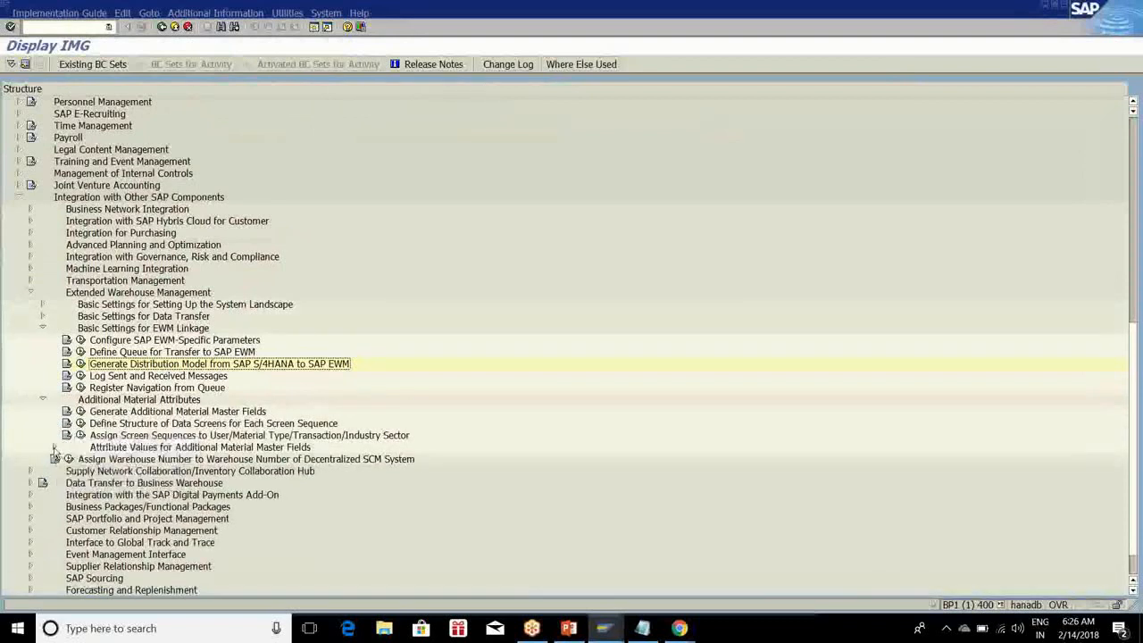
pyautogui.click(54, 448)
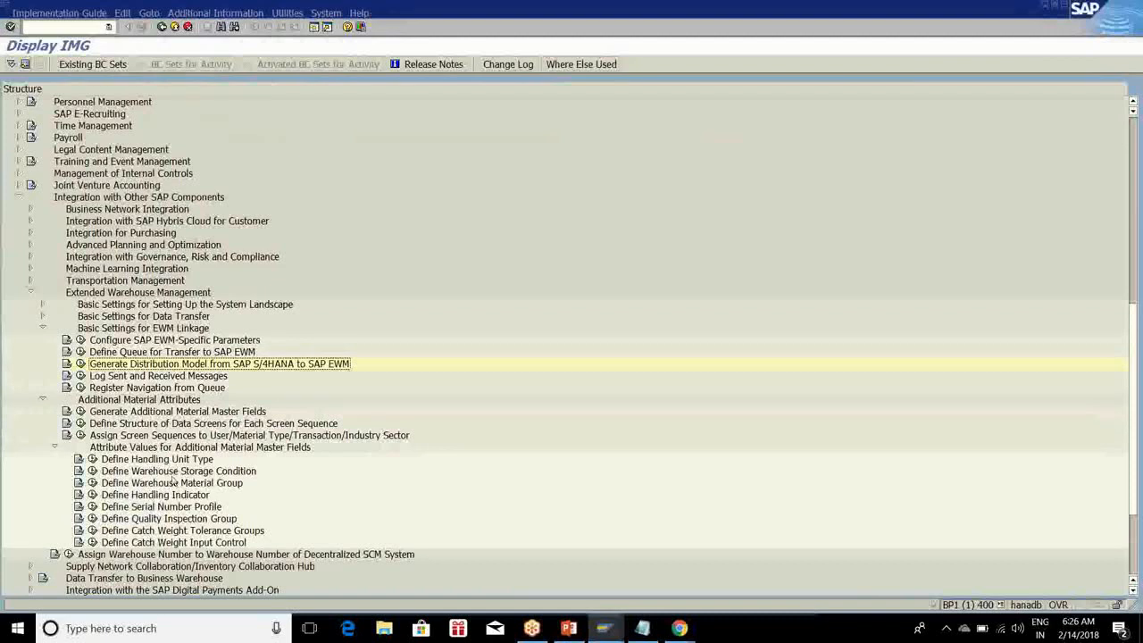
pyautogui.click(54, 447)
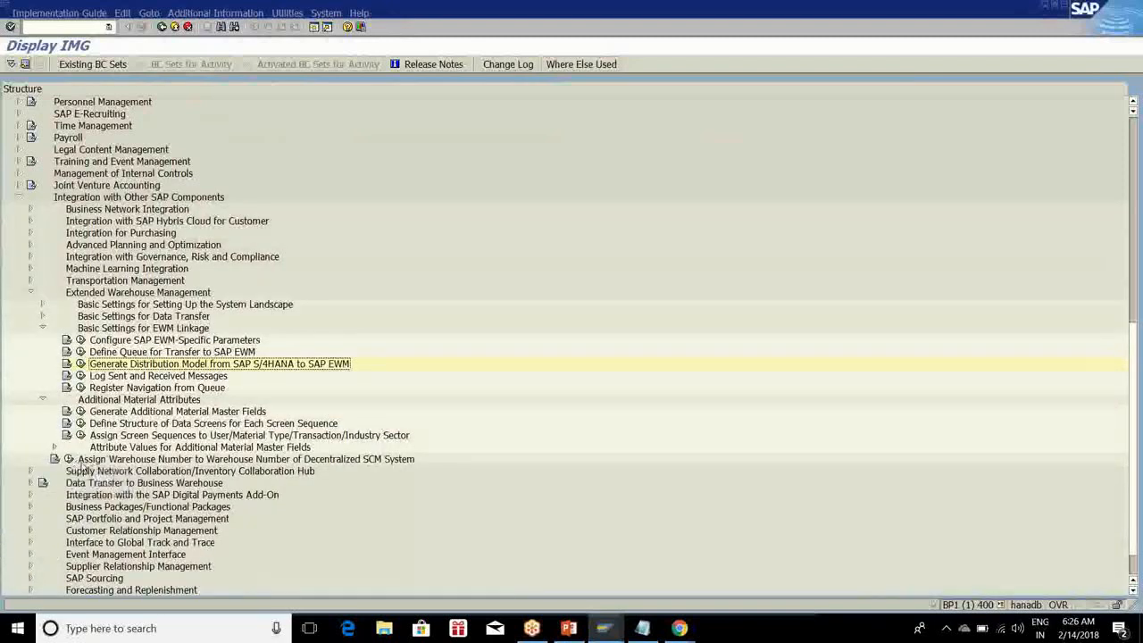
# Open Assign Warehouse Number to Warehouse Number of Decentralized SCM System and position the list on warehouse W10
pyautogui.click(68, 459)
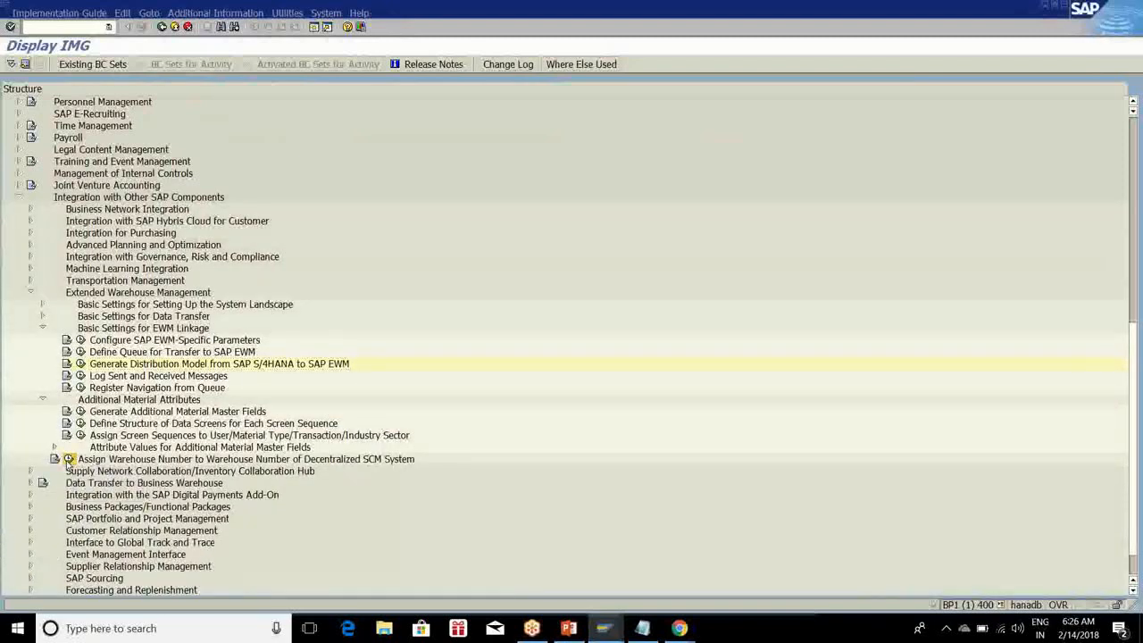
pyautogui.click(139, 587)
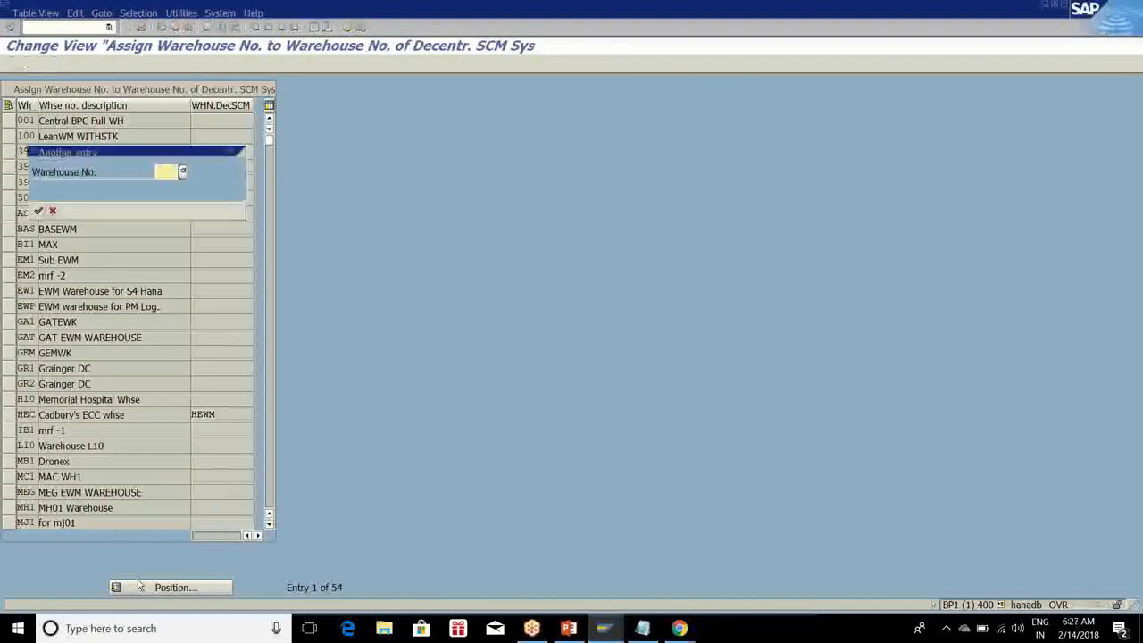
pyautogui.write('w11')
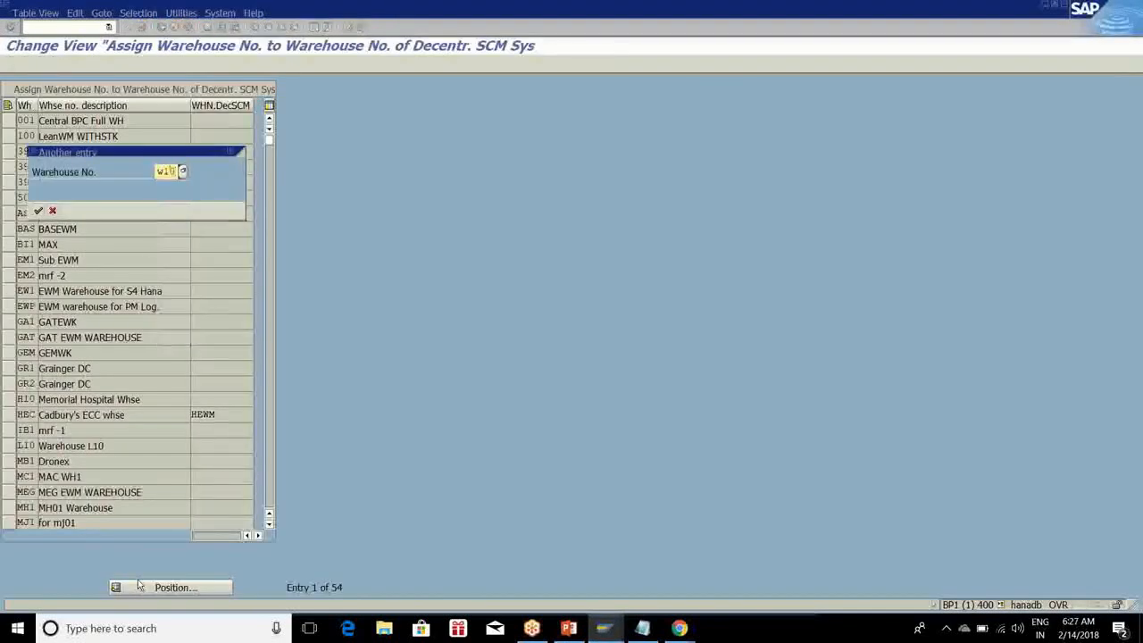
pyautogui.press('Return')
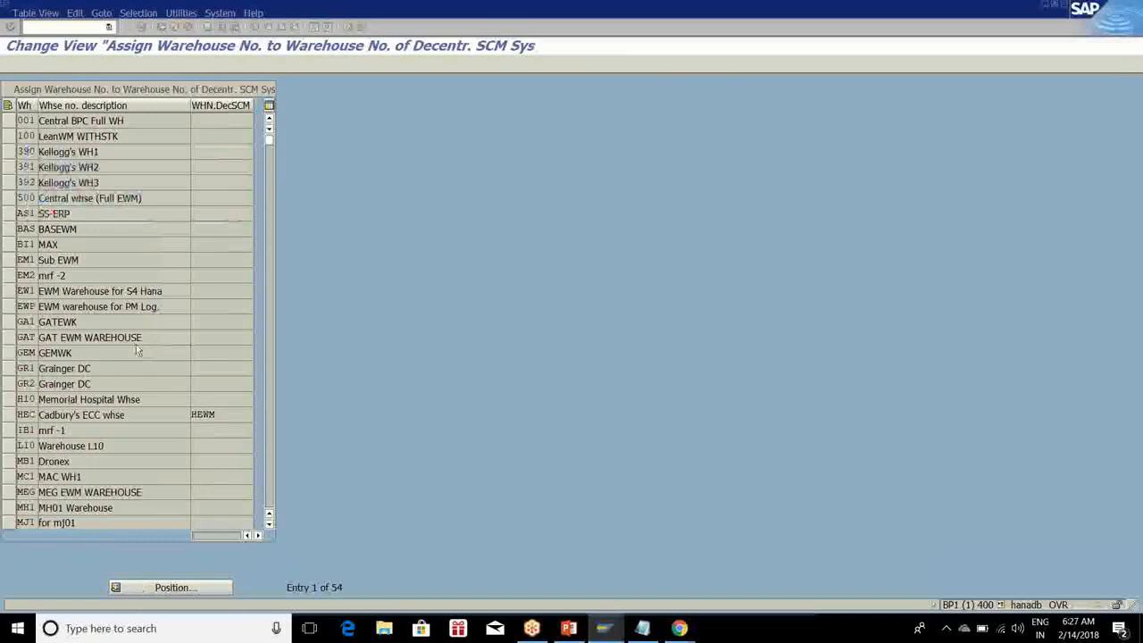
# Leave the warehouse number assignment without entering a decentralized number for W10, and collapse Additional Material Attributes in the IMG
pyautogui.click(229, 126)
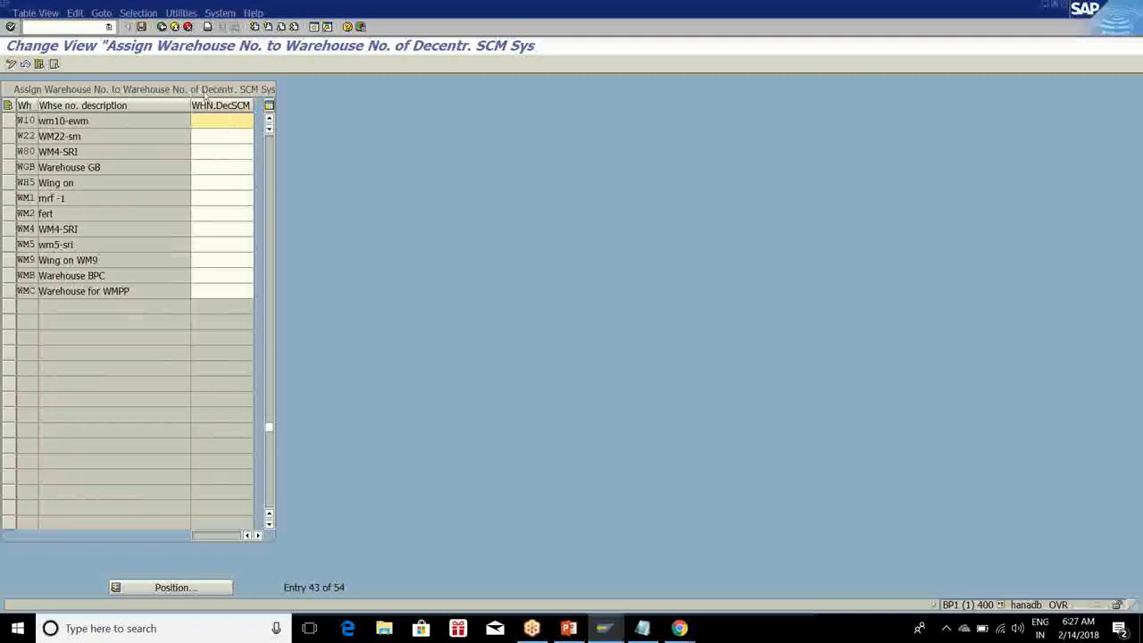
pyautogui.click(162, 27)
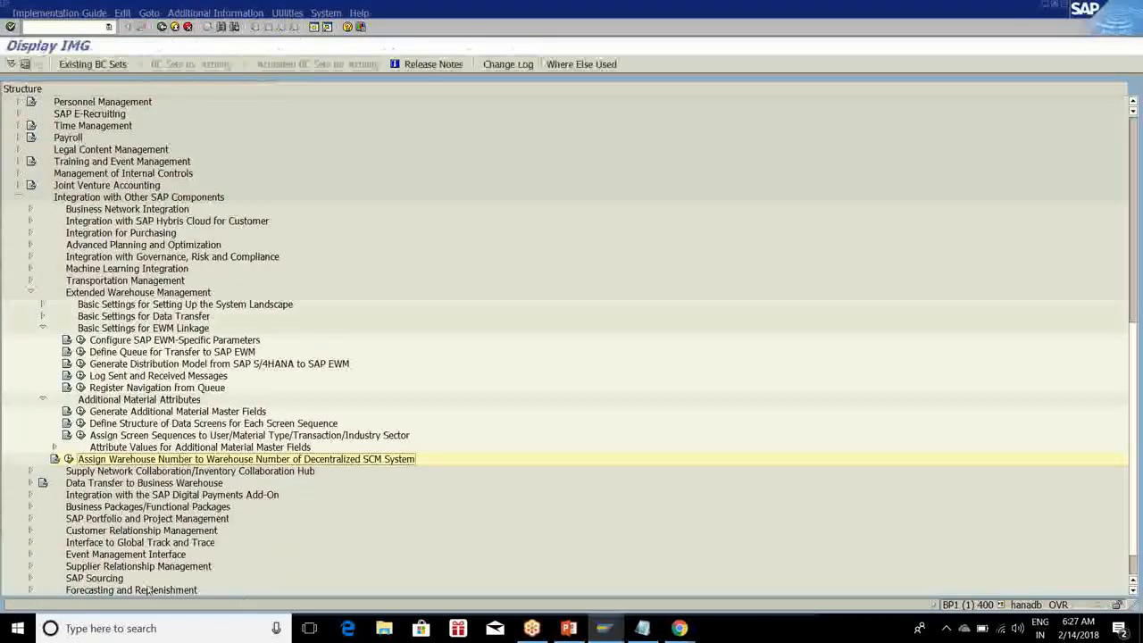
pyautogui.click(43, 400)
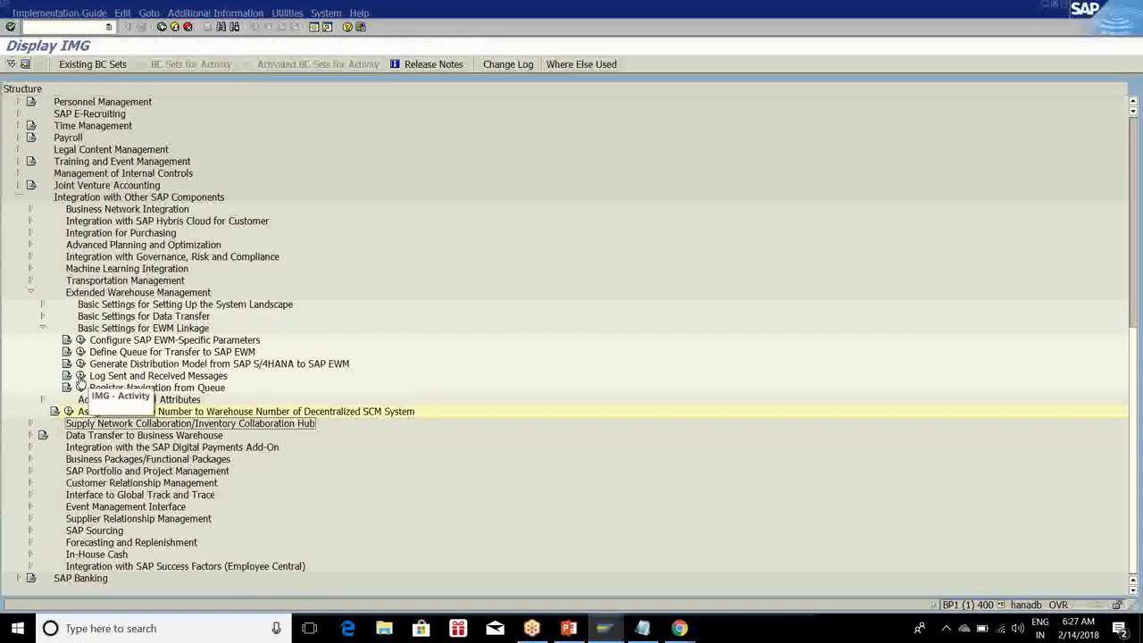
# Open Log Sent and Received Messages, view the options for the Log received setting, and return to the IMG
pyautogui.click(81, 377)
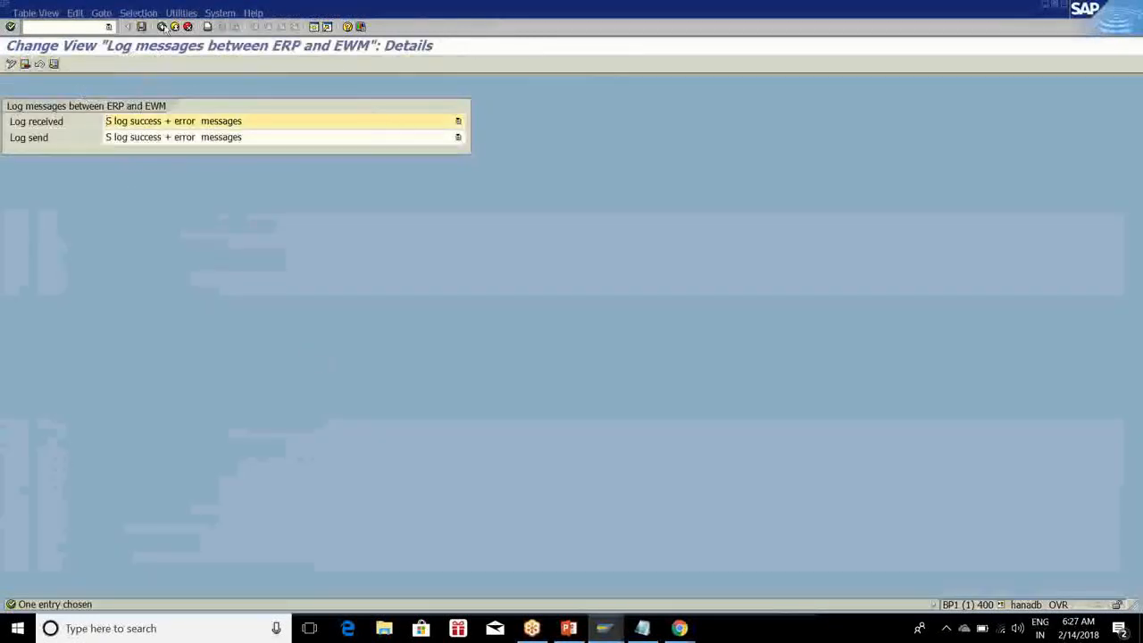
pyautogui.click(457, 122)
pyautogui.click(457, 123)
pyautogui.click(161, 27)
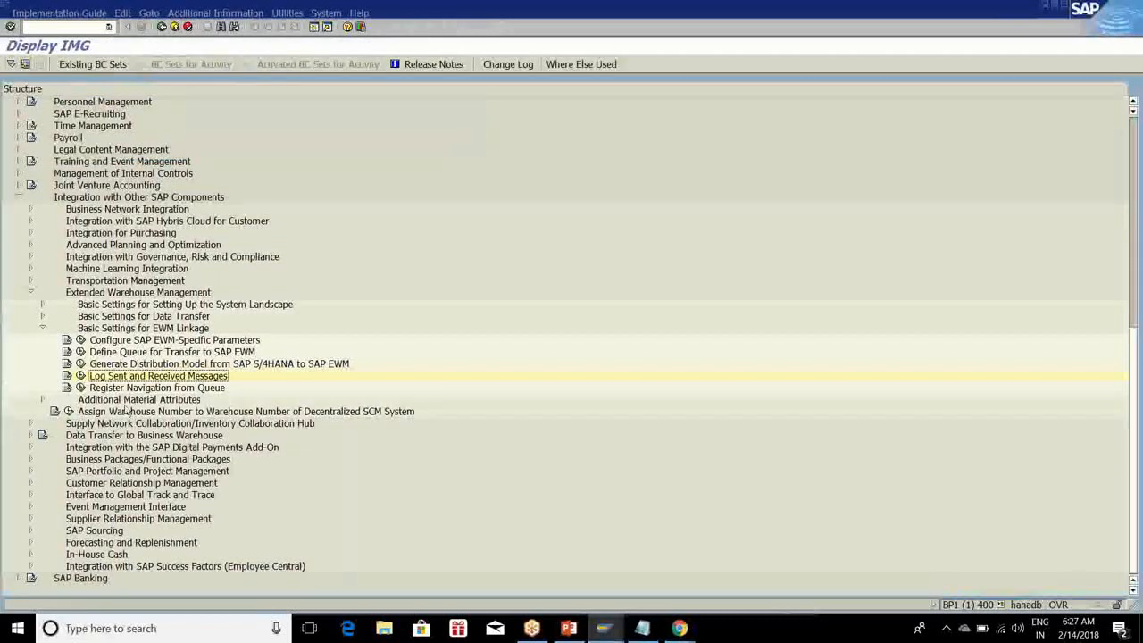
# Collapse Basic Settings for EWM Linkage and view the activities in Change Transfer for Master Data under Basic Settings for Data Transfer
pyautogui.click(43, 330)
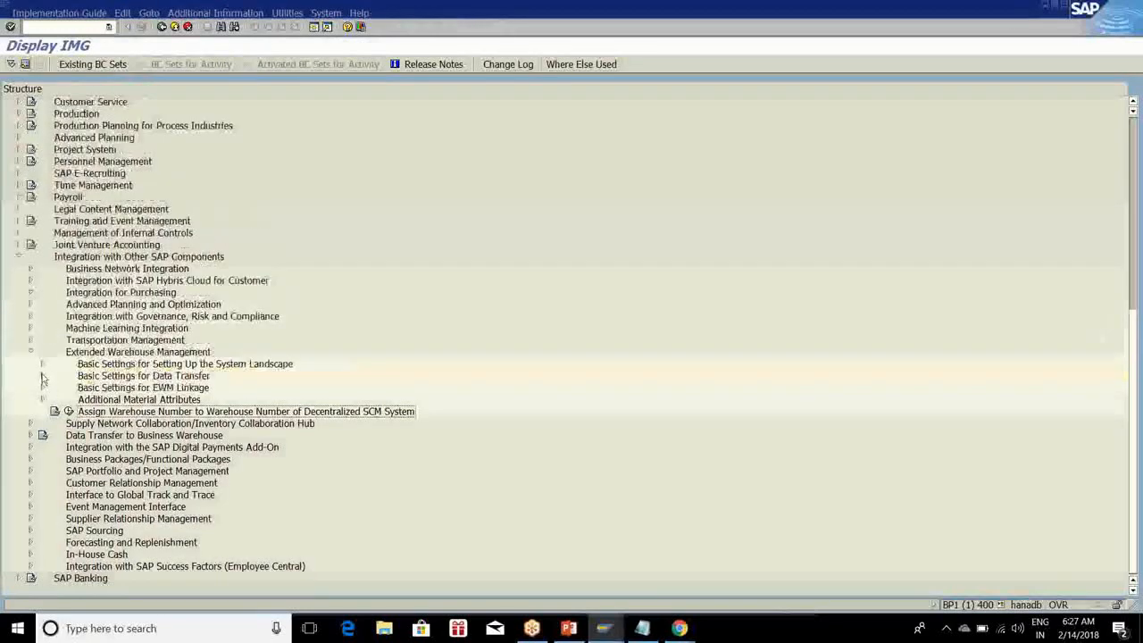
pyautogui.click(42, 376)
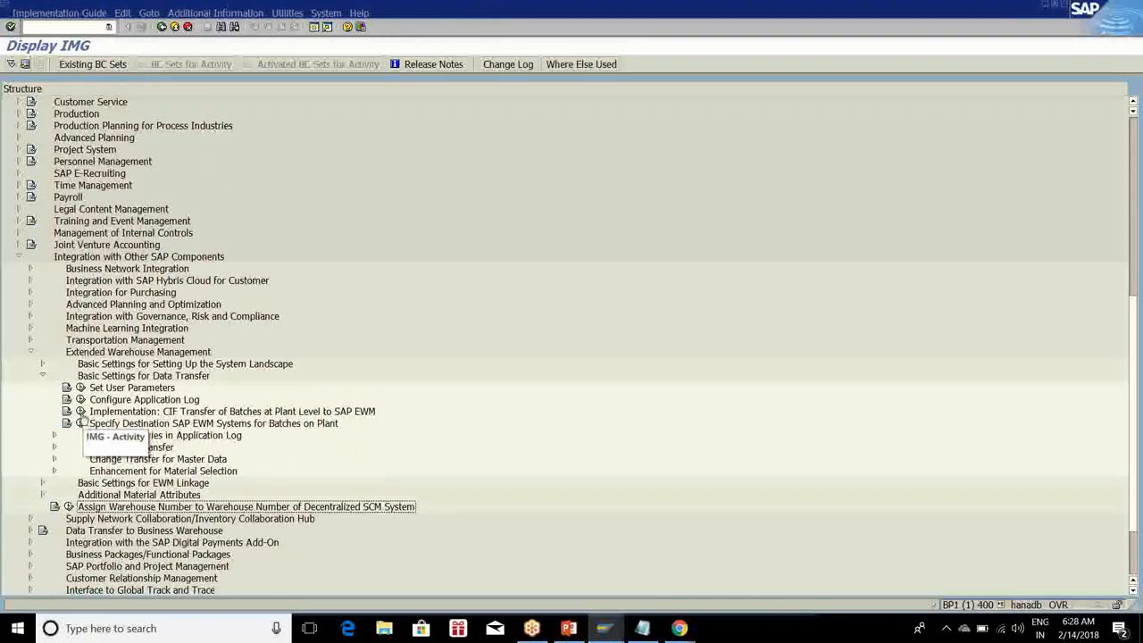
pyautogui.click(53, 459)
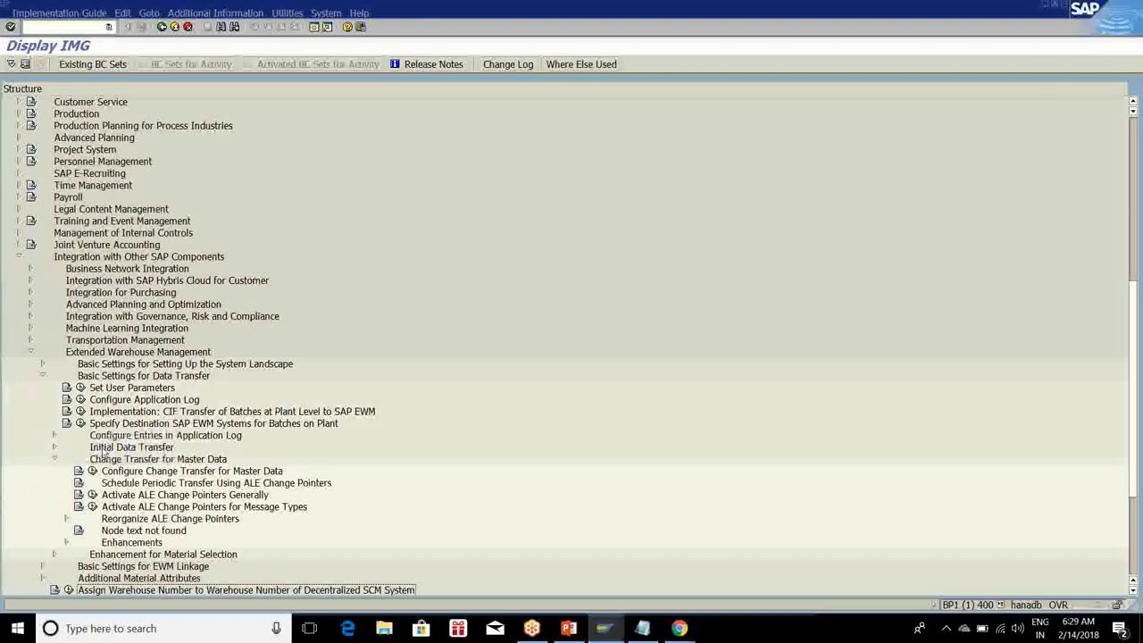
pyautogui.scroll(-1, 253, 448)
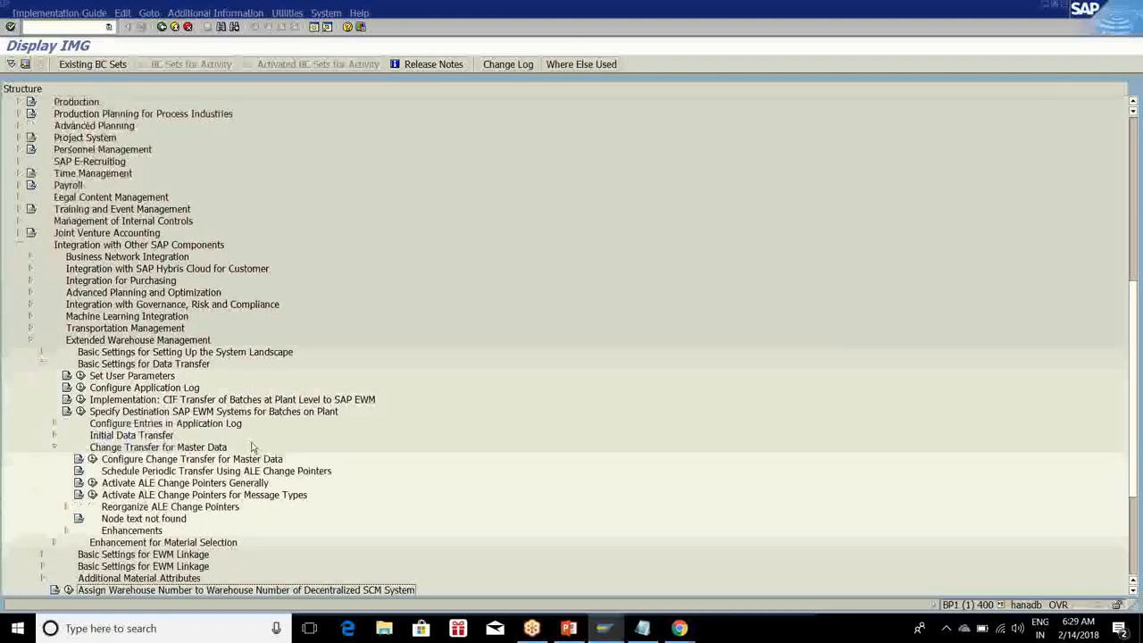
pyautogui.scroll(-2, 252, 448)
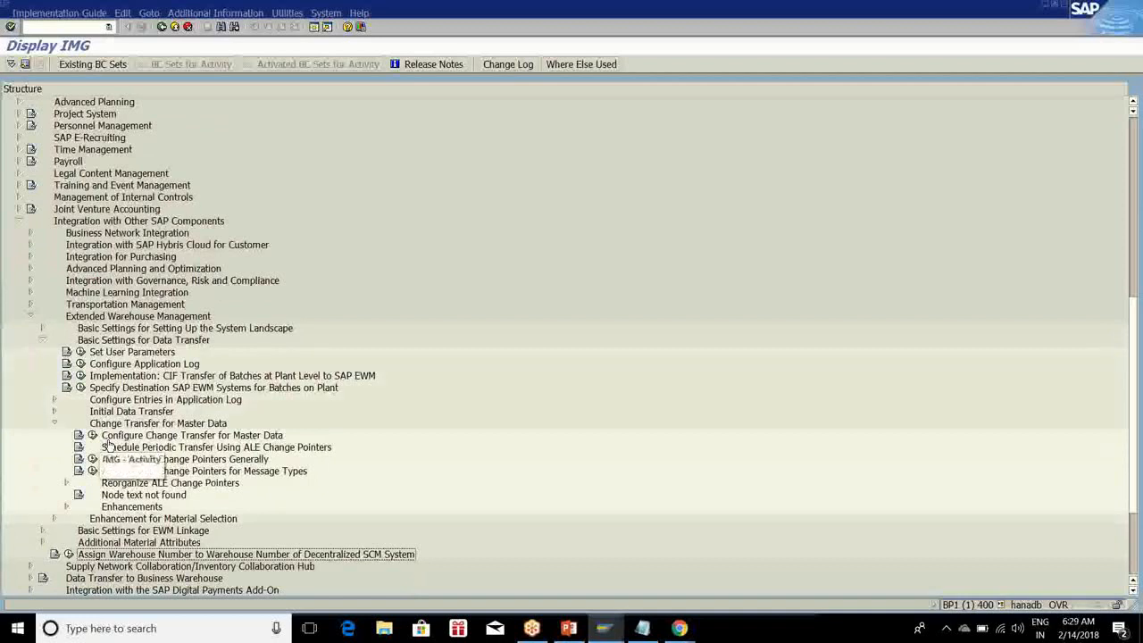
pyautogui.scroll(-1, 108, 445)
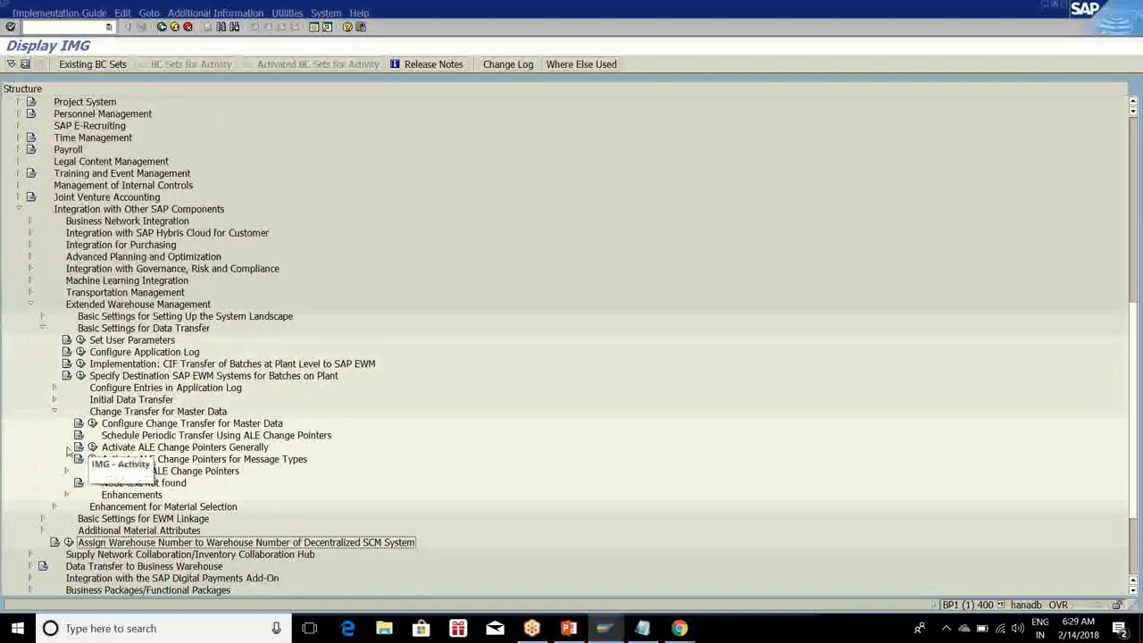
pyautogui.scroll(-2, 147, 455)
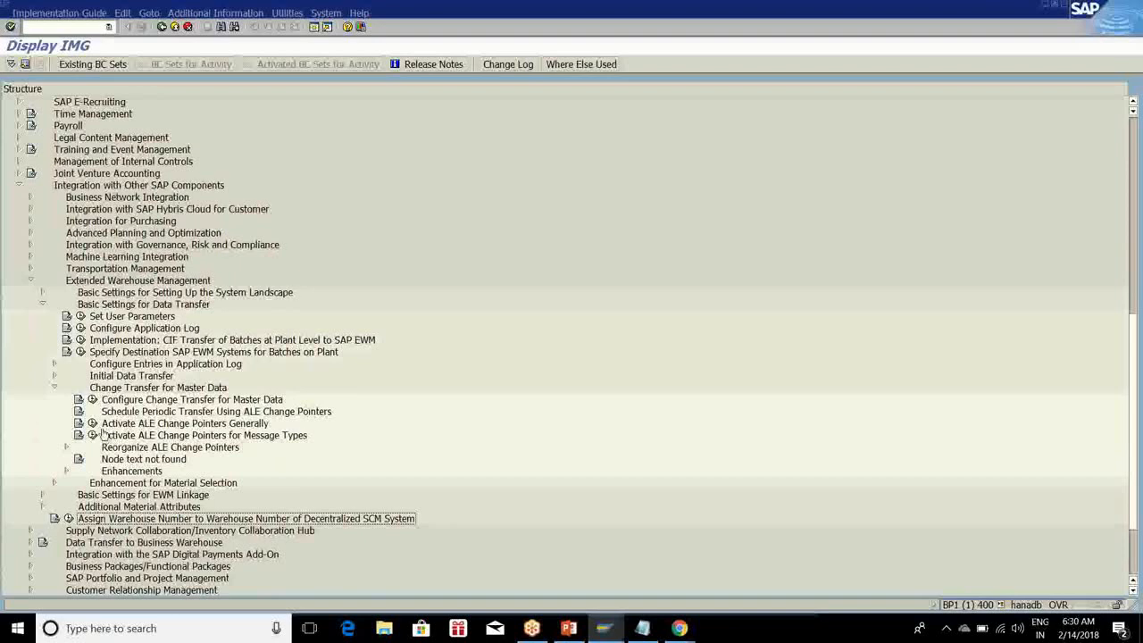
# Open Configure Change Transfer for Master Data, view the options for Material Master Change Transfer, and try to return to the IMG
pyautogui.click(93, 400)
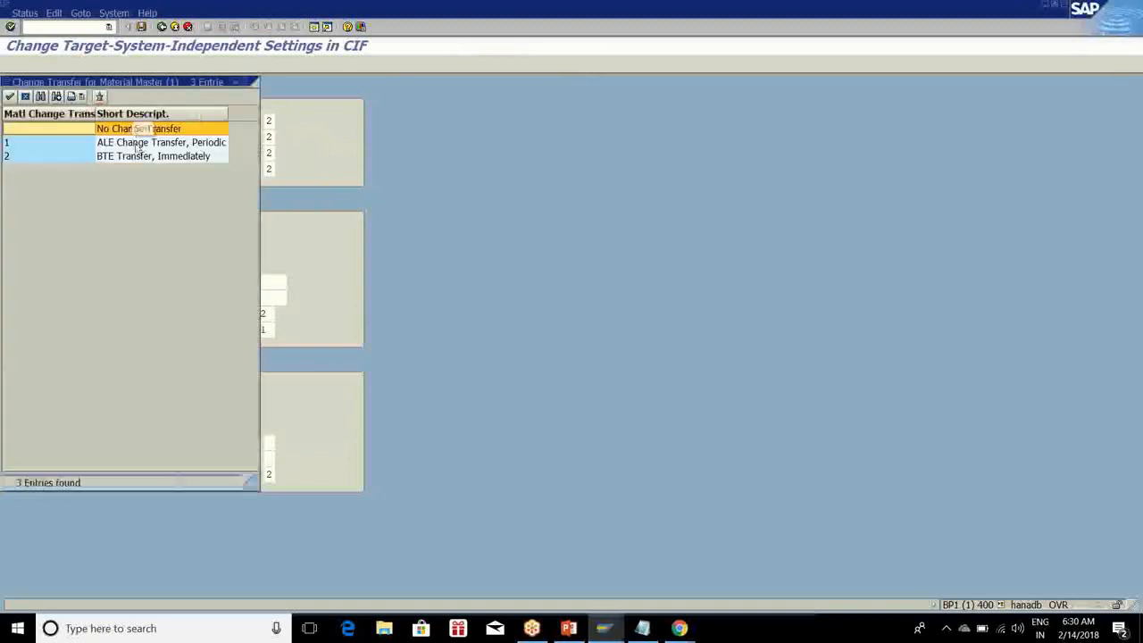
pyautogui.click(244, 82)
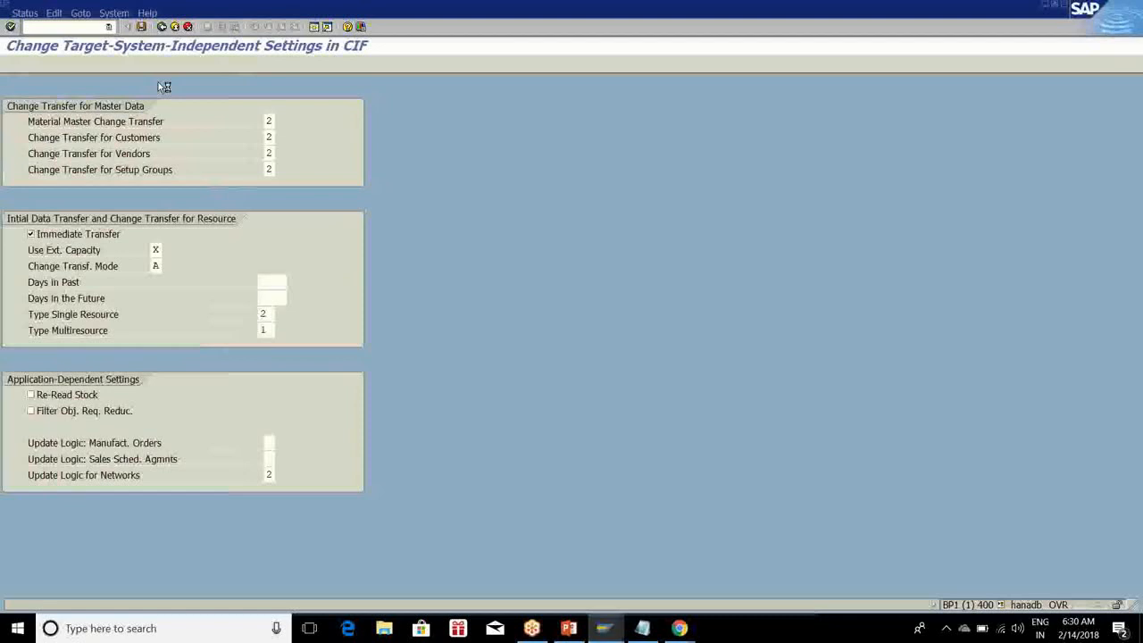
pyautogui.click(166, 27)
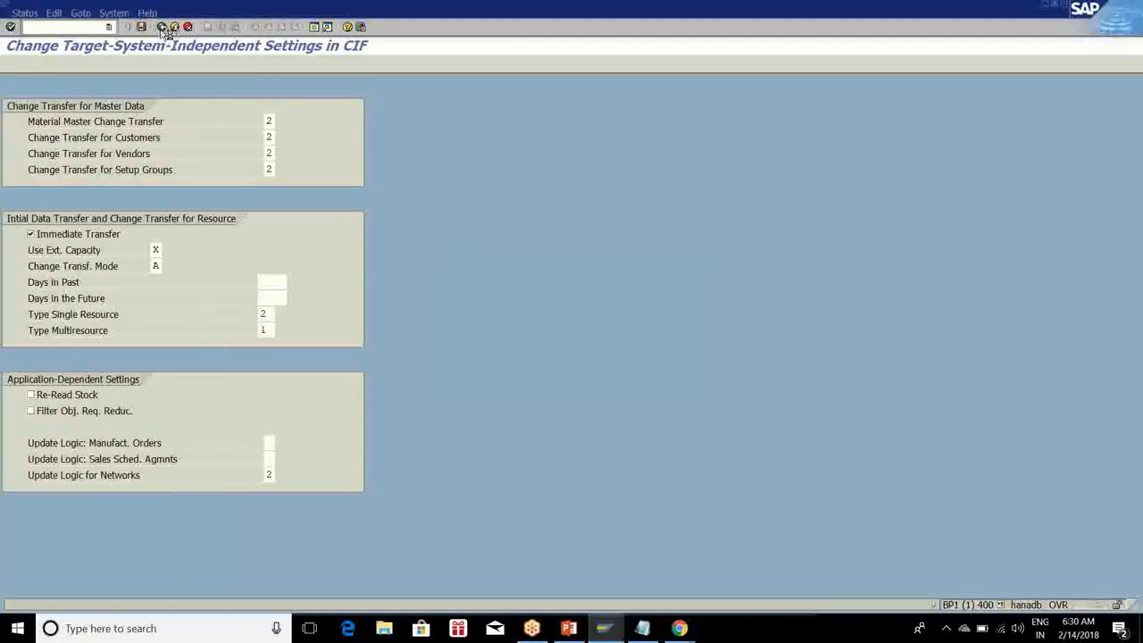
# Switch to SAP Logon and open a new connection to the 1709 system in the S4 folder
pyautogui.click(603, 628)
pyautogui.click(374, 560)
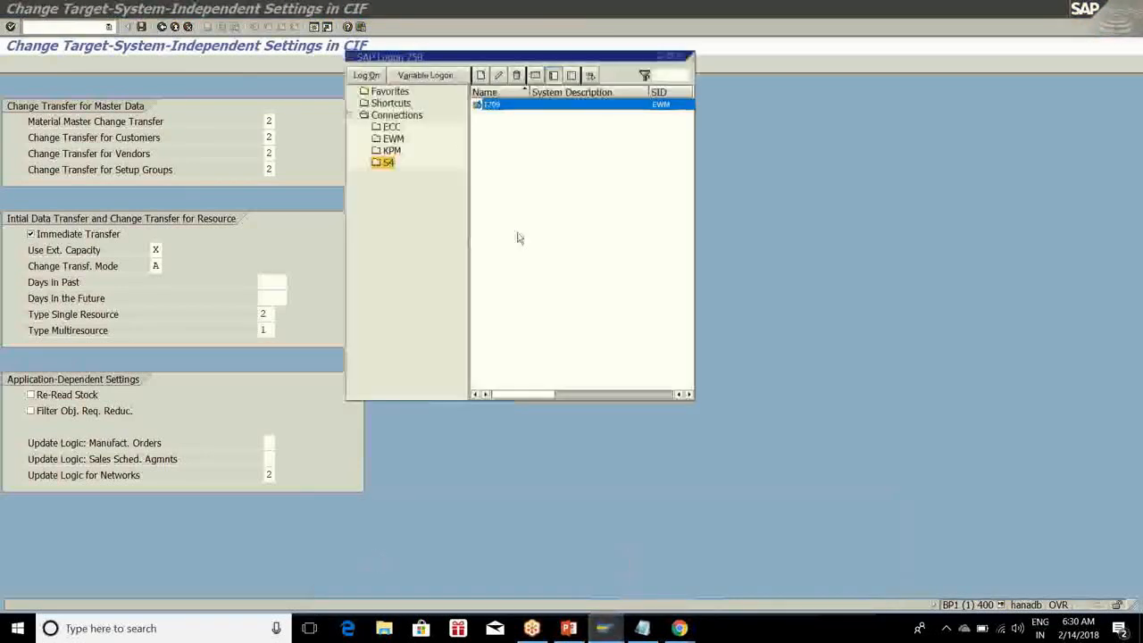
pyautogui.doubleClick(494, 105)
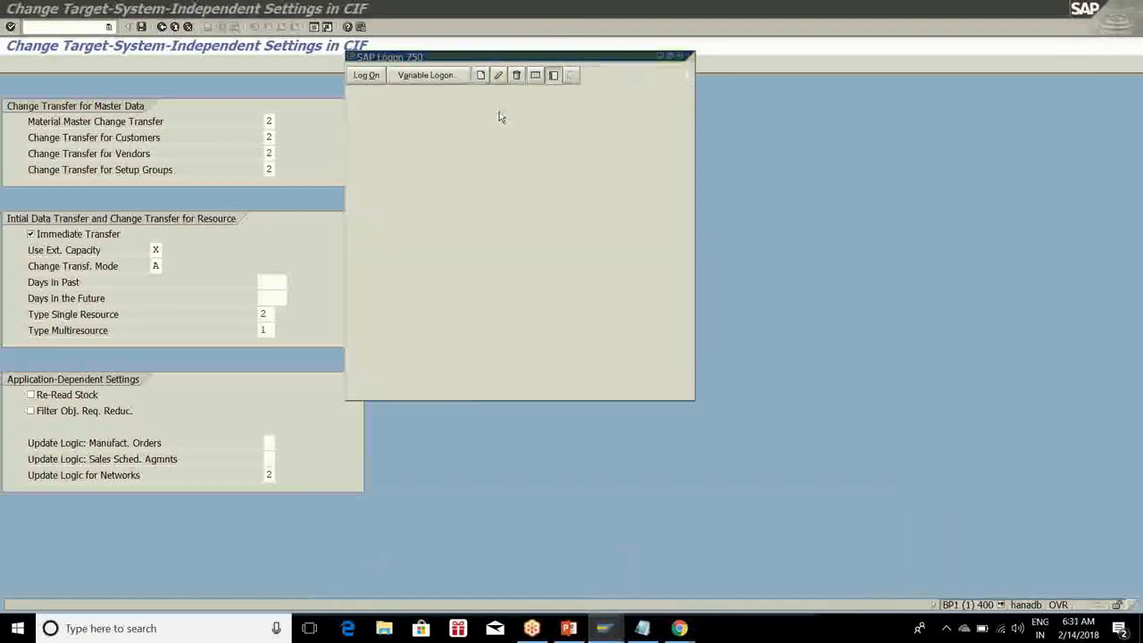
# Log on with the saved user name and the account password, continuing with this logon and ending any other logons
pyautogui.click(149, 122)
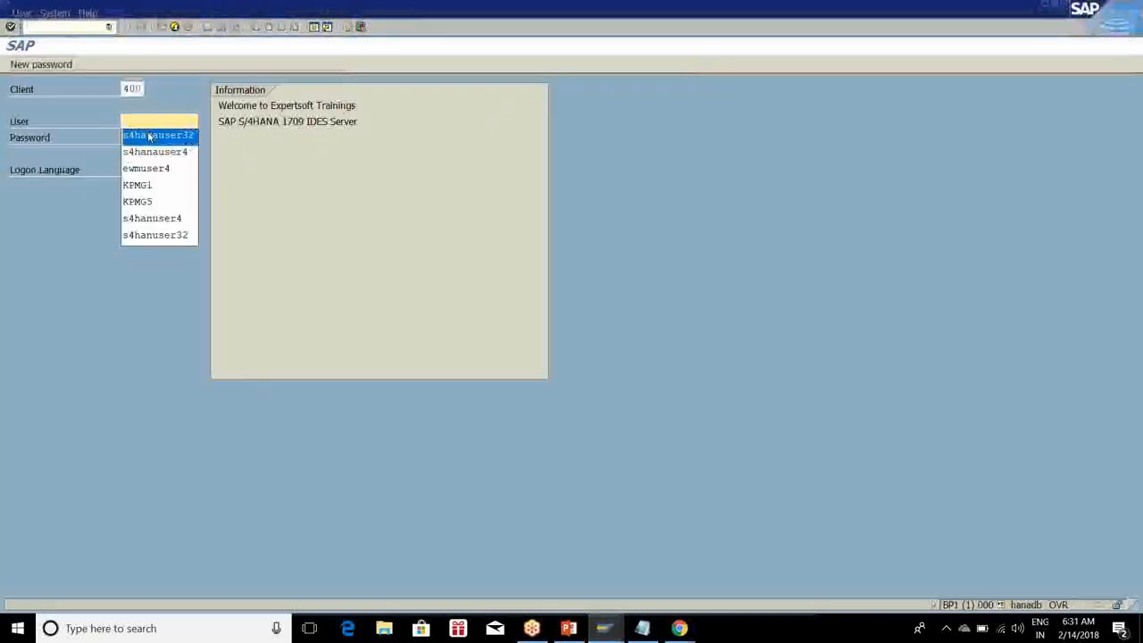
pyautogui.click(149, 134)
pyautogui.press('Tab')
pyautogui.write('***')
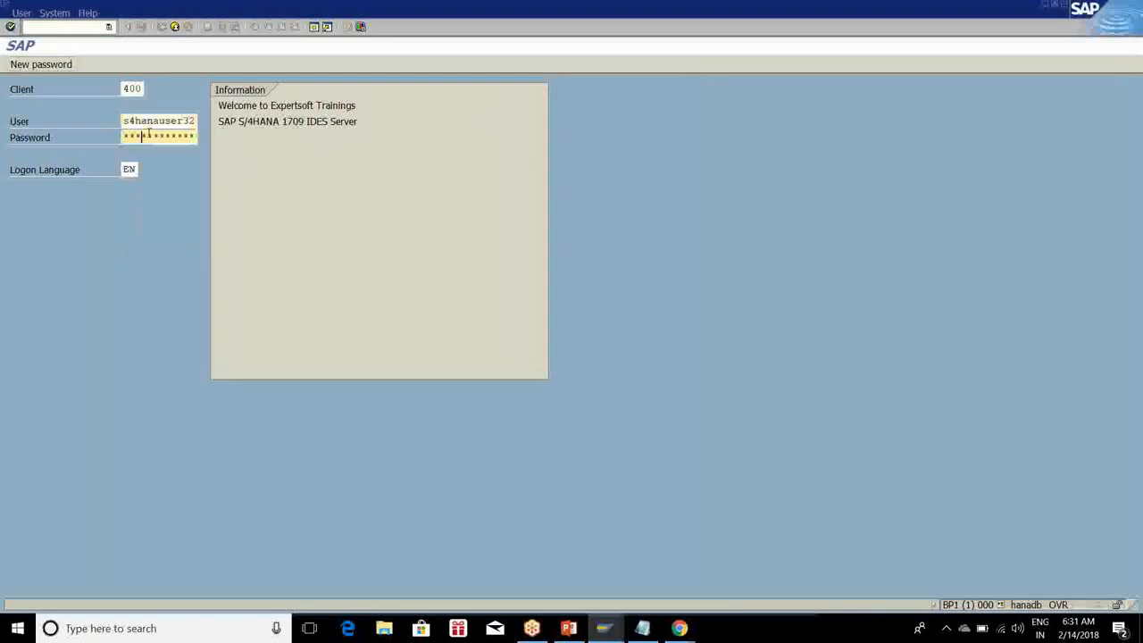
pyautogui.write('***')
pyautogui.press('Return')
pyautogui.click(64, 380)
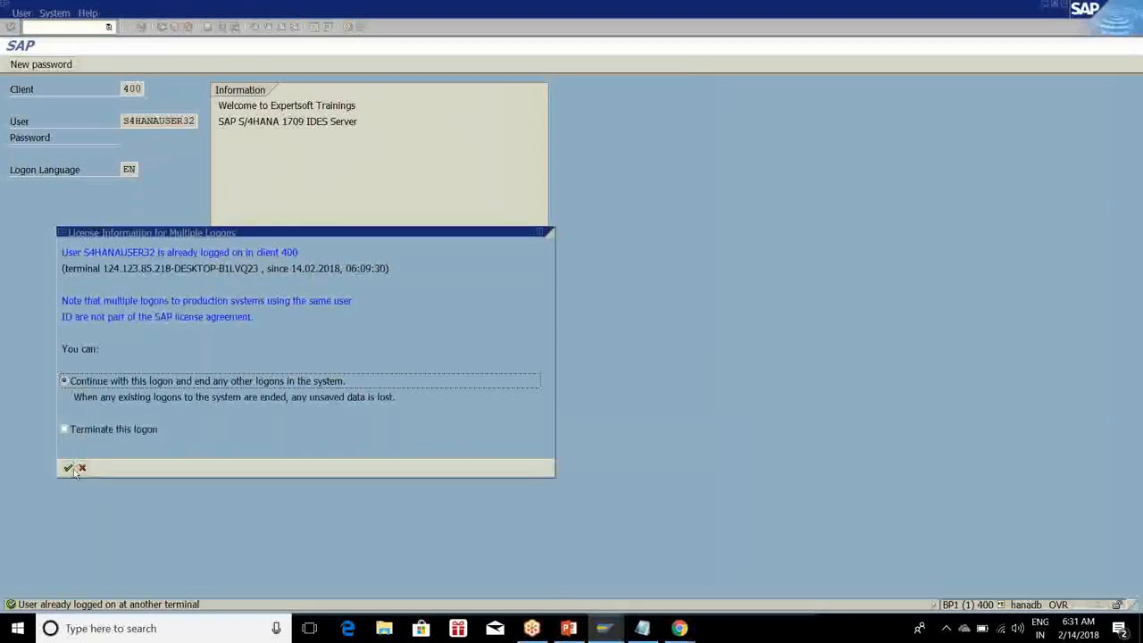
pyautogui.click(72, 469)
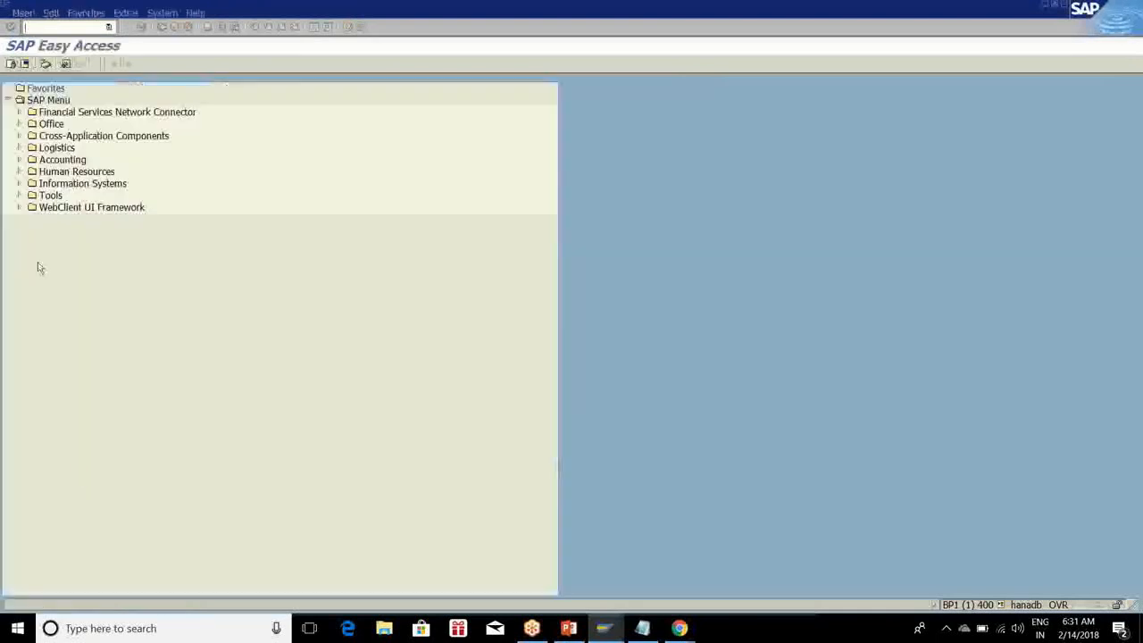
# Run transaction spro and display the SAP Reference IMG
pyautogui.write('spro')
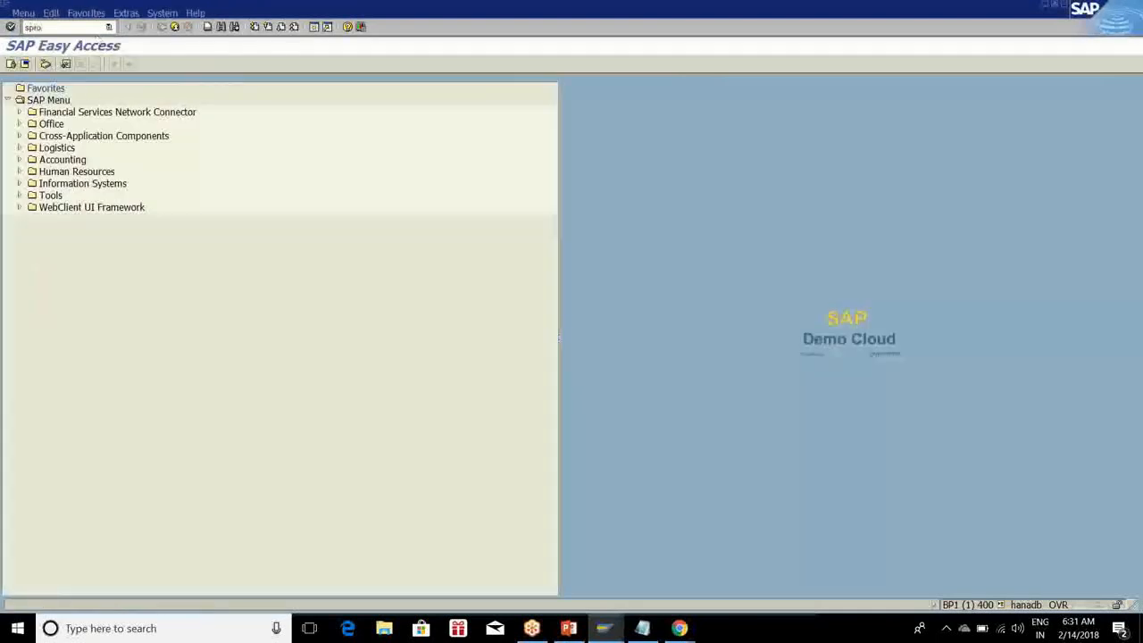
pyautogui.press('Return')
pyautogui.click(66, 67)
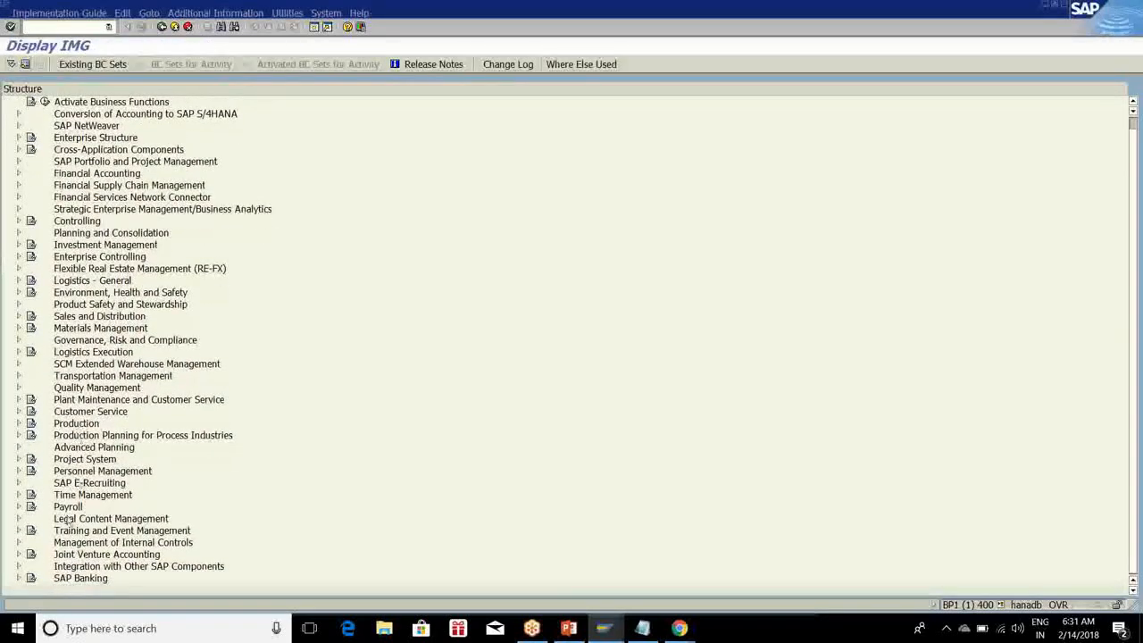
# Expand Integration with Other SAP Components and Extended Warehouse Management down to the activities in Basic Settings for Data Transfer
pyautogui.click(18, 567)
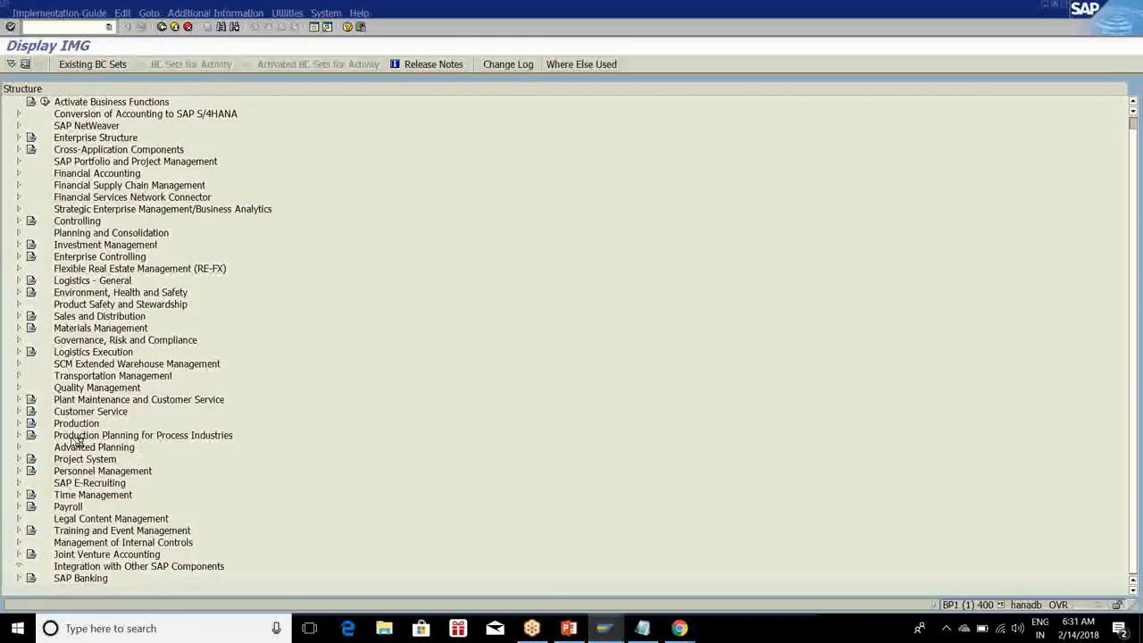
pyautogui.scroll(-1, 72, 442)
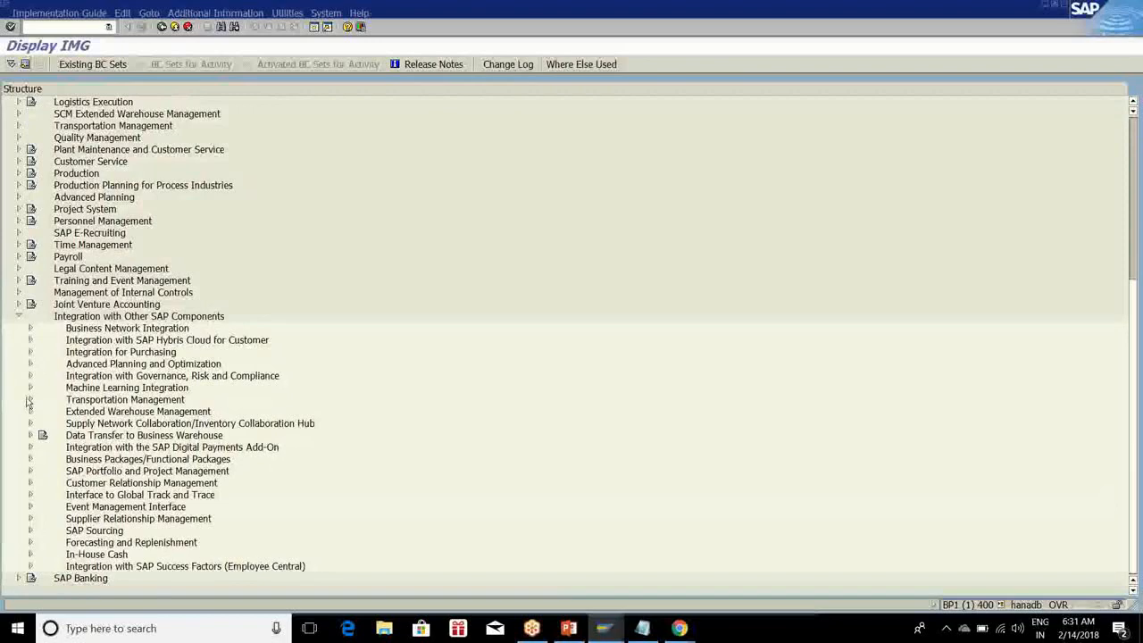
pyautogui.click(29, 412)
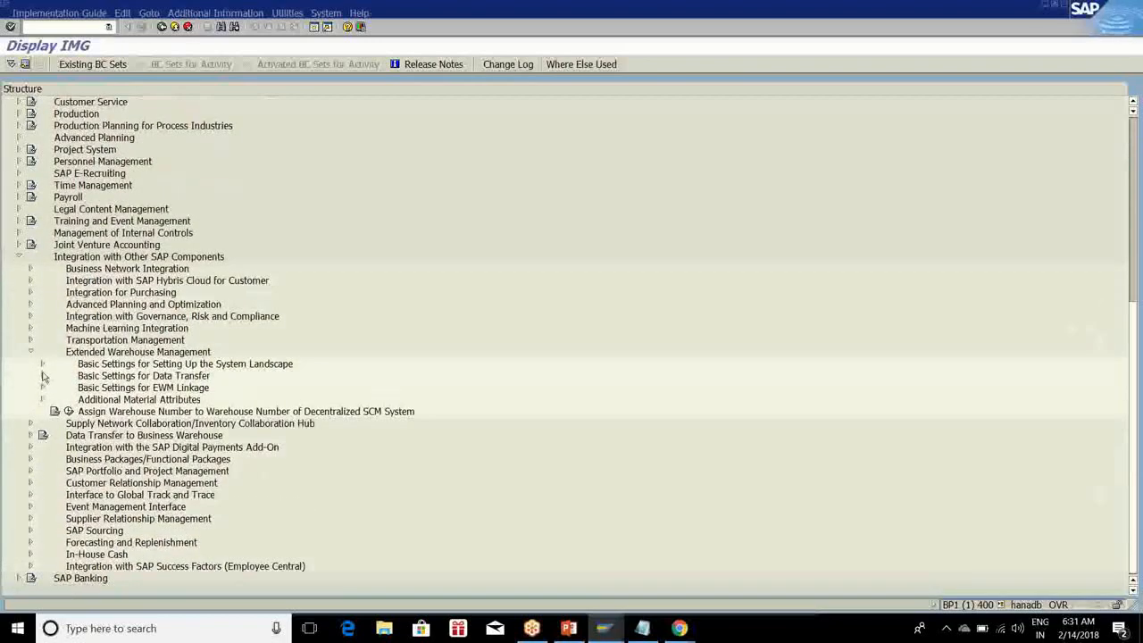
pyautogui.click(42, 376)
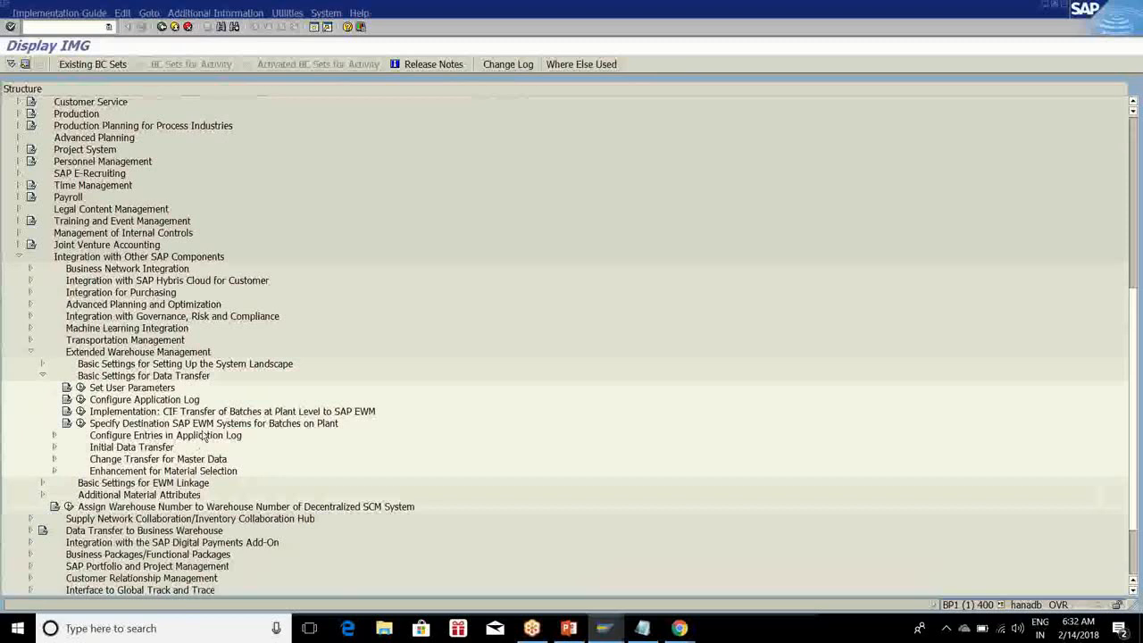
# View the activities in Initial Data Transfer and Configure Entries in Application Log, and collapse the Extended Warehouse Management branch
pyautogui.scroll(-1, 165, 437)
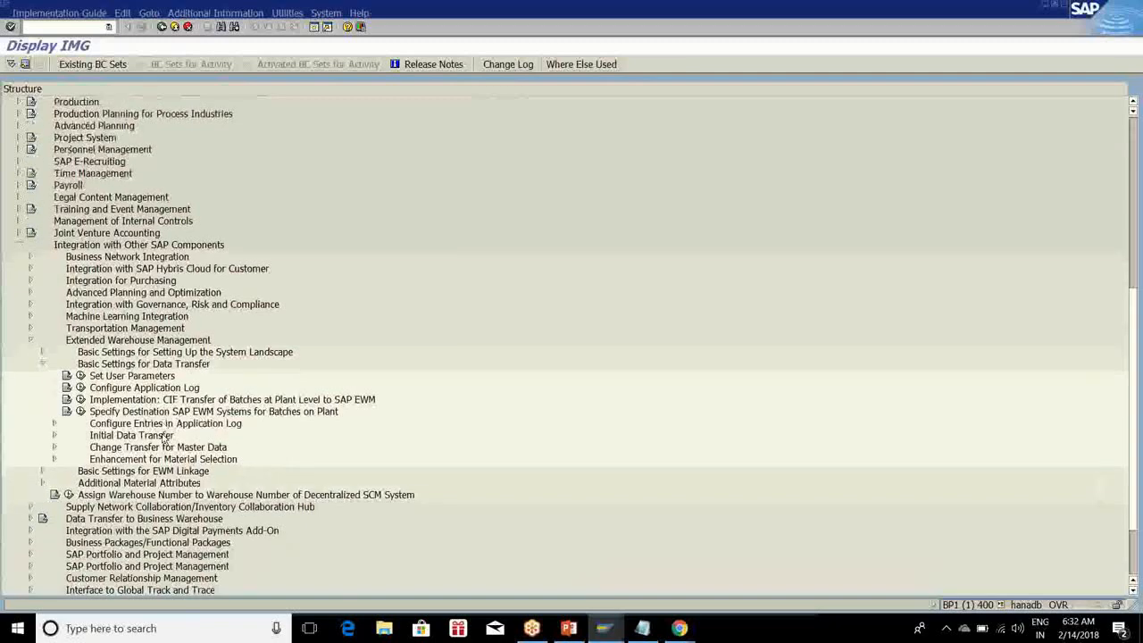
pyautogui.scroll(-2, 165, 438)
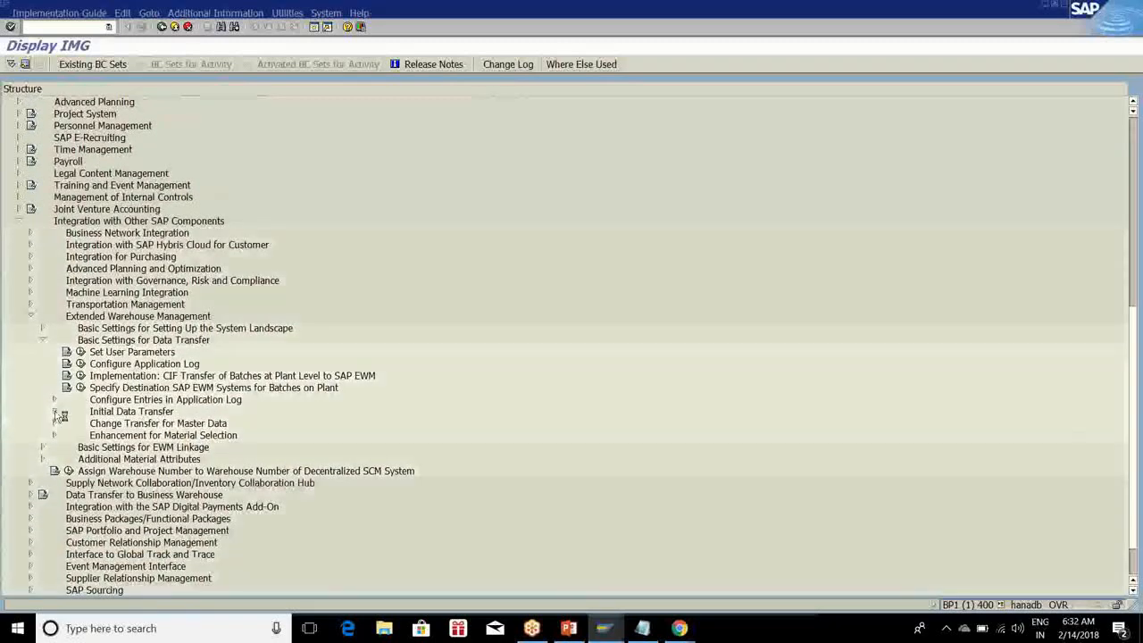
pyautogui.click(54, 413)
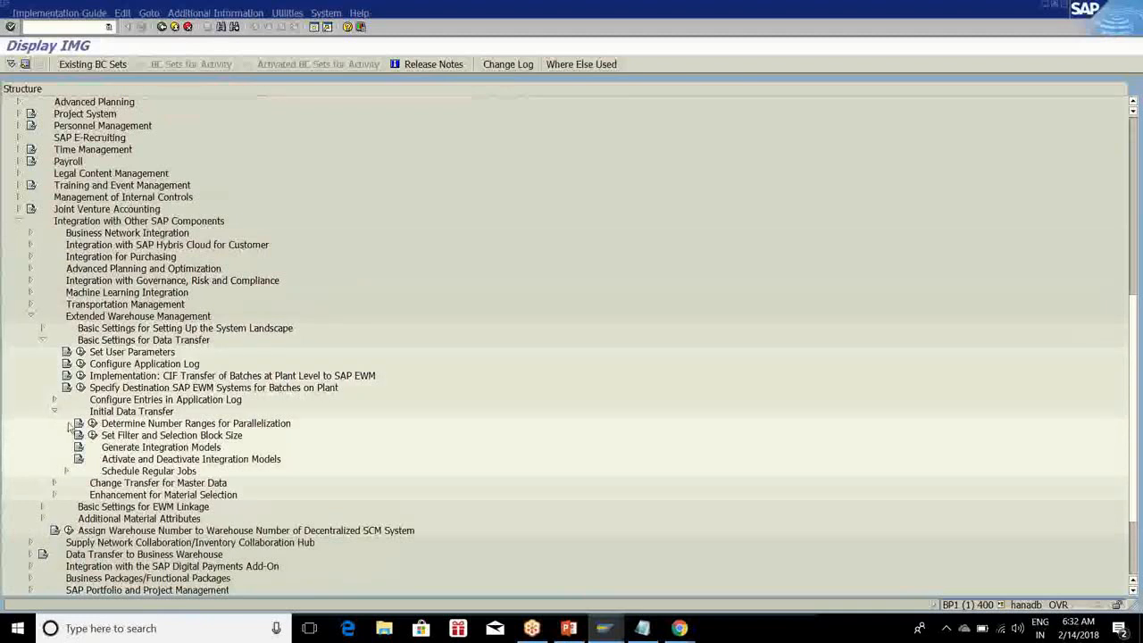
pyautogui.click(54, 411)
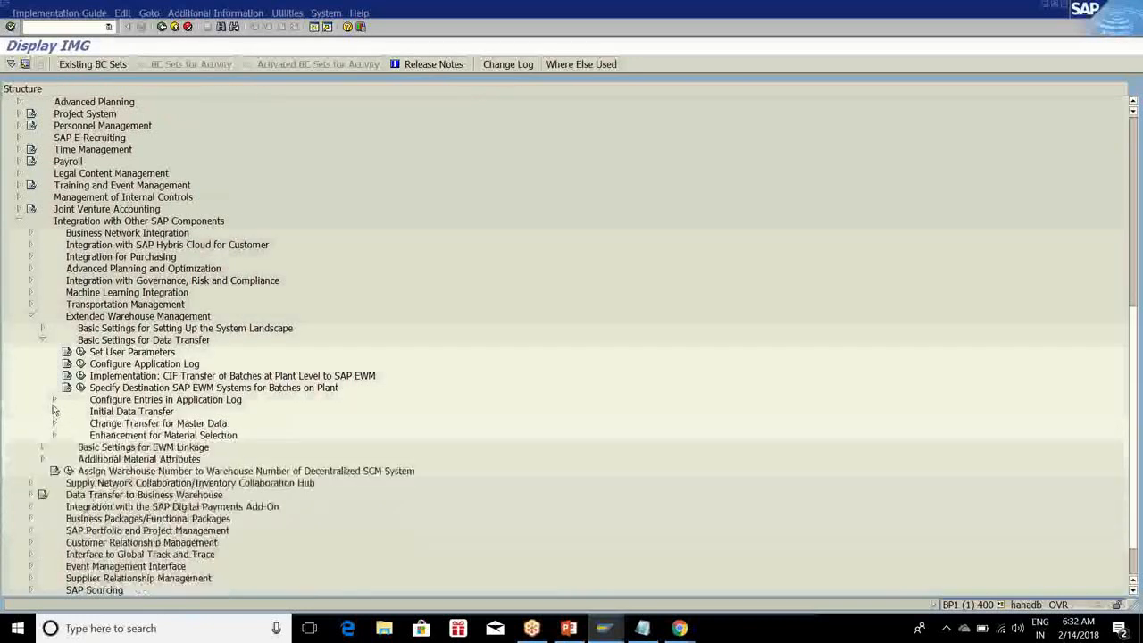
pyautogui.click(54, 401)
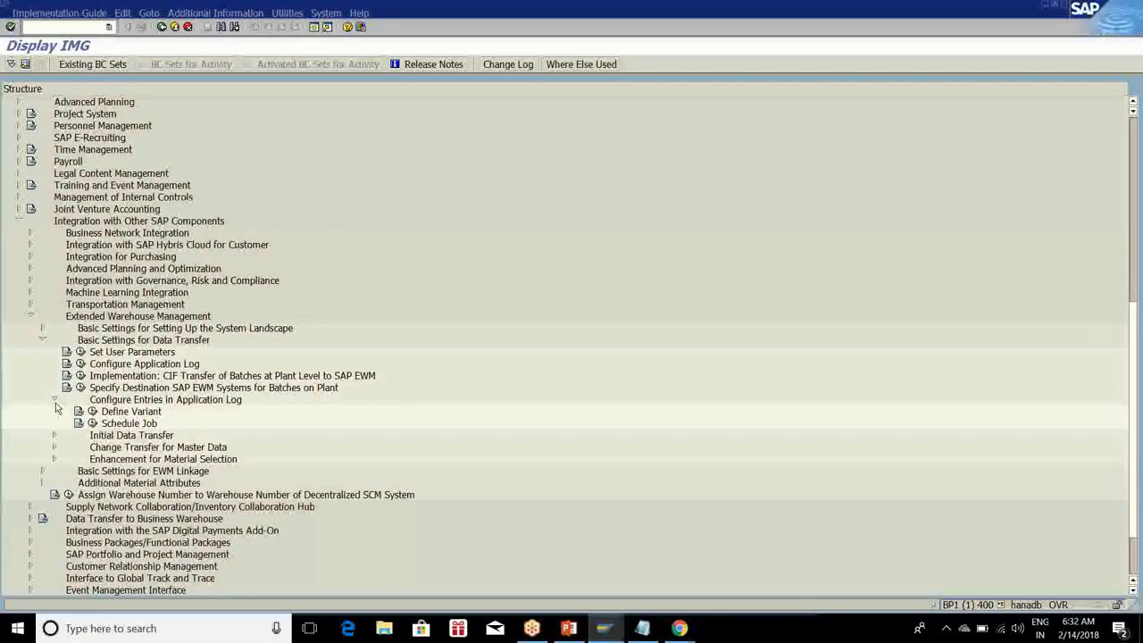
pyautogui.click(55, 402)
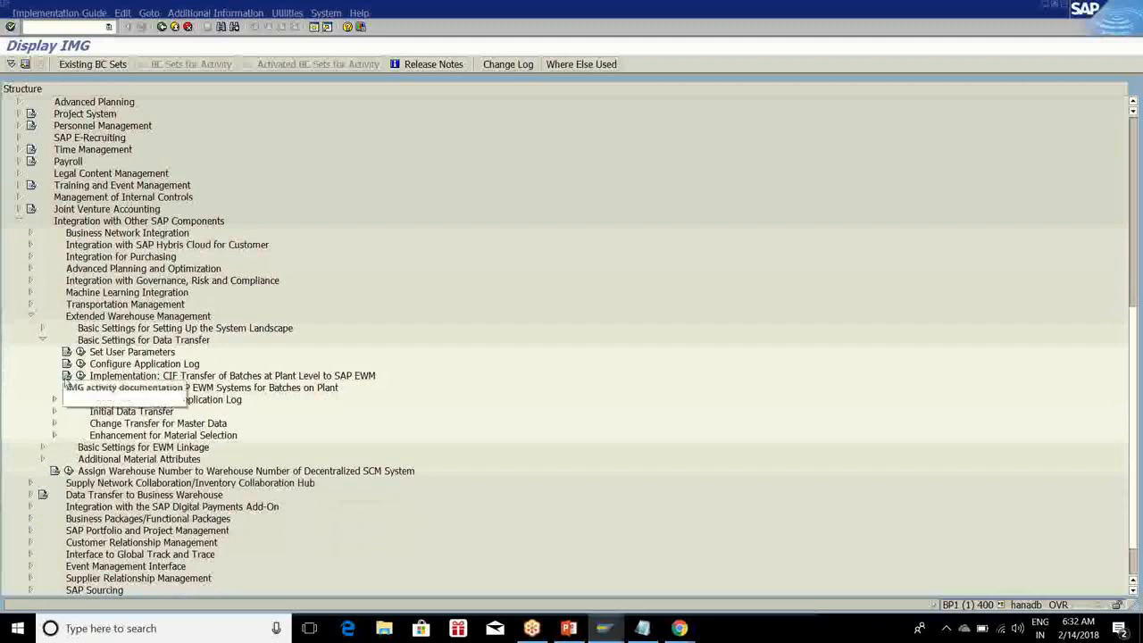
pyautogui.click(41, 341)
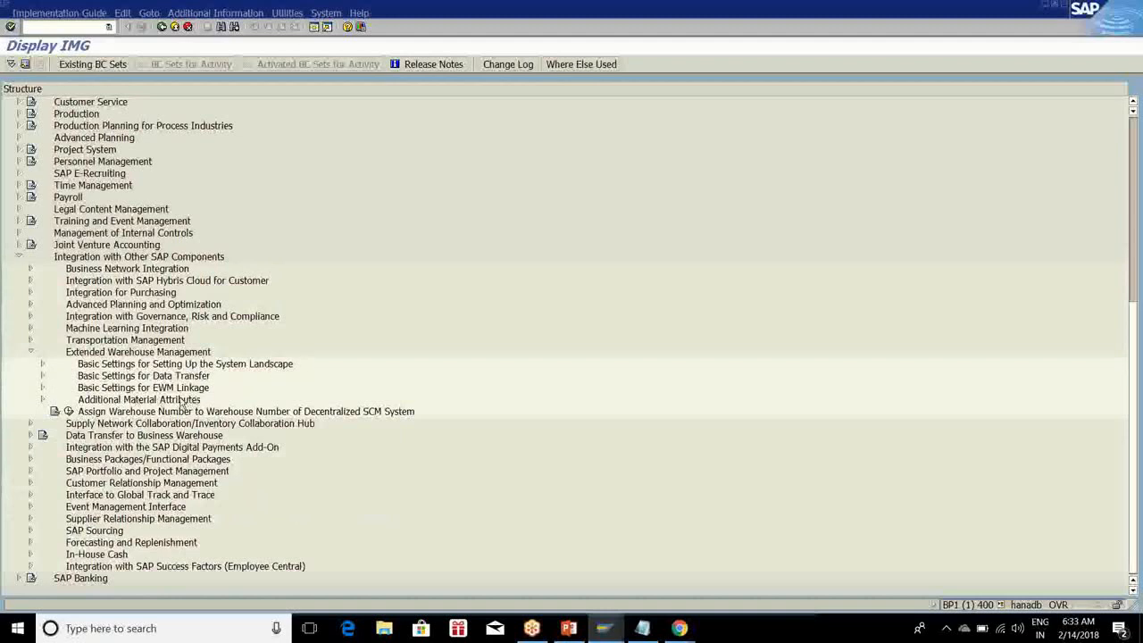
pyautogui.click(32, 353)
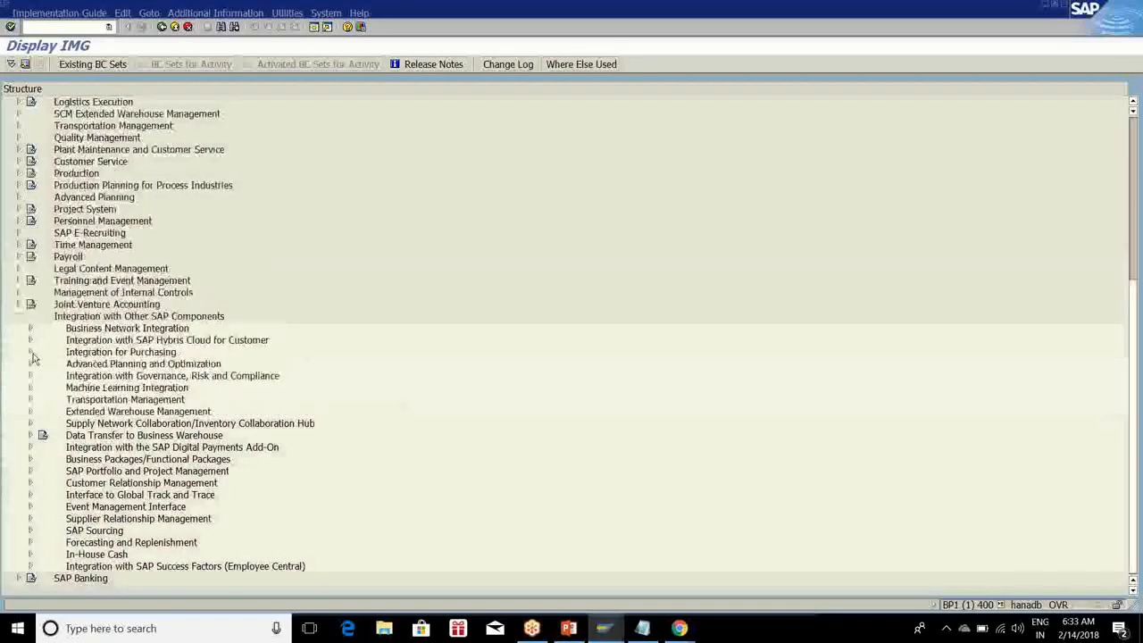
# Expand SCM Extended Warehouse Management, Extended Warehouse Management and its Interfaces node in the IMG structure
pyautogui.scroll(2, 34, 344)
pyautogui.scroll(6, 32, 339)
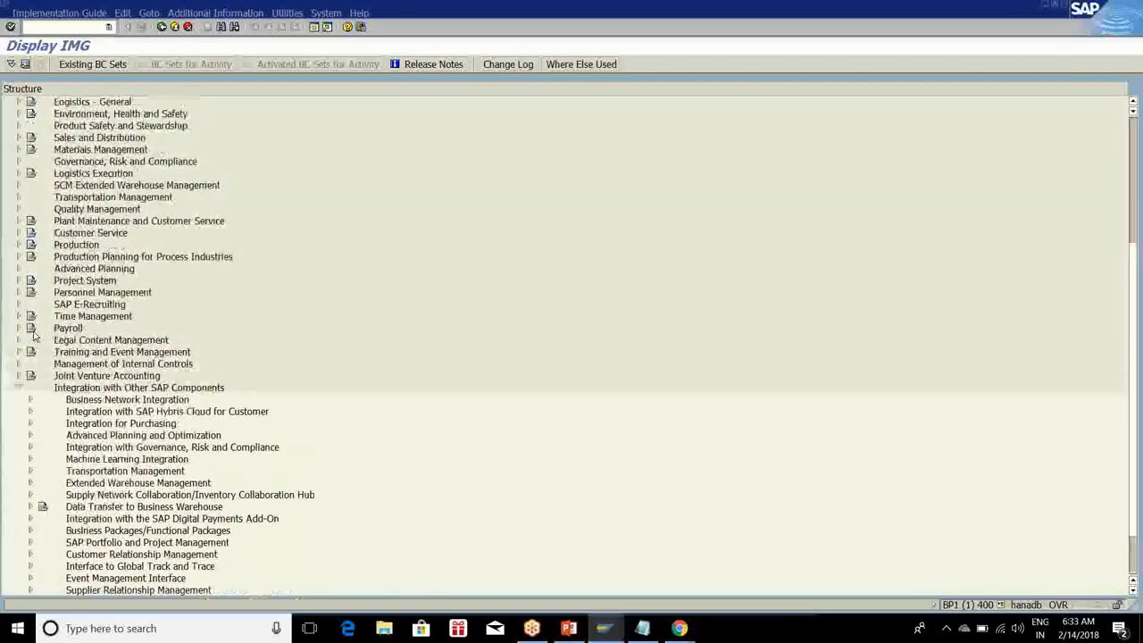
pyautogui.scroll(-1, 32, 339)
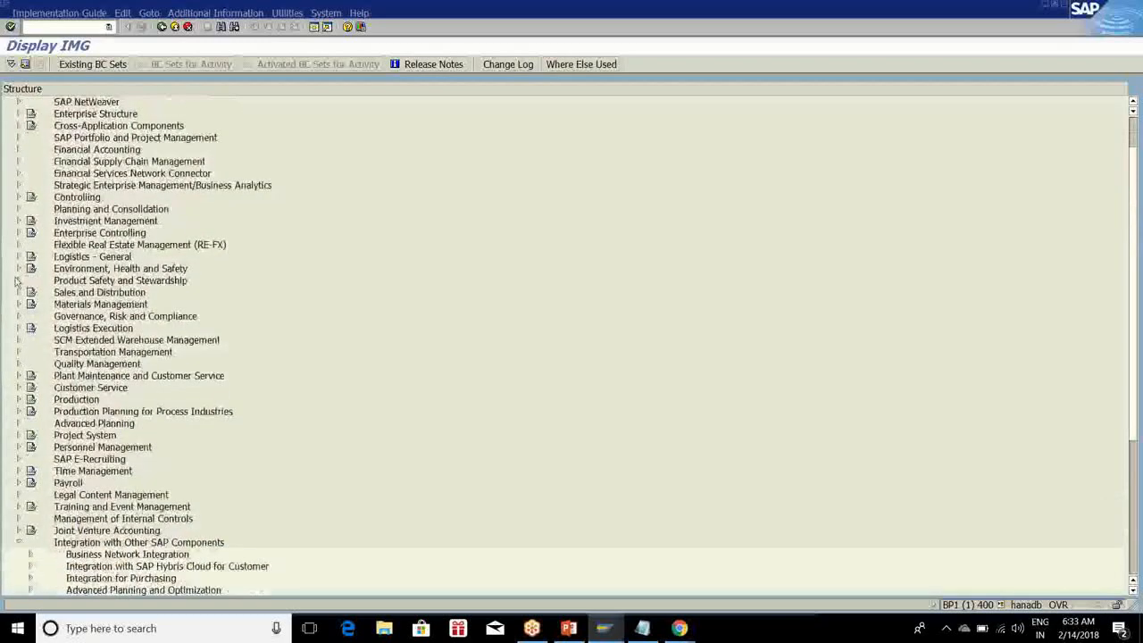
pyautogui.click(18, 340)
pyautogui.click(30, 352)
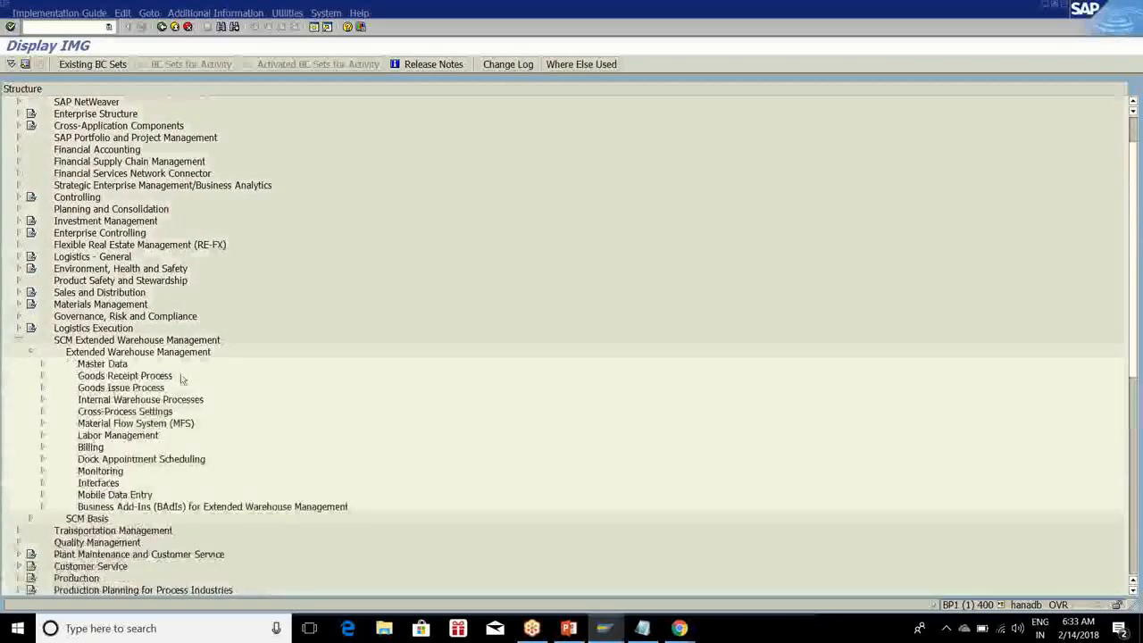
pyautogui.scroll(-2, 152, 393)
pyautogui.click(42, 411)
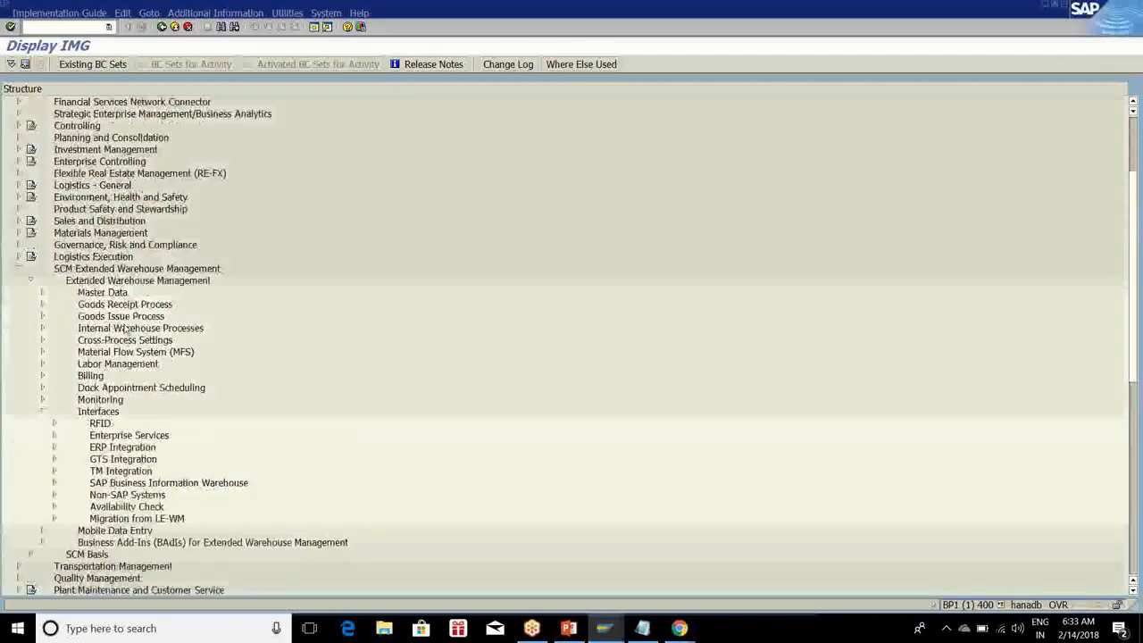
# Expand ERP Integration under Interfaces and display the activities in Tool-Based ERP Integration
pyautogui.scroll(-2, 62, 428)
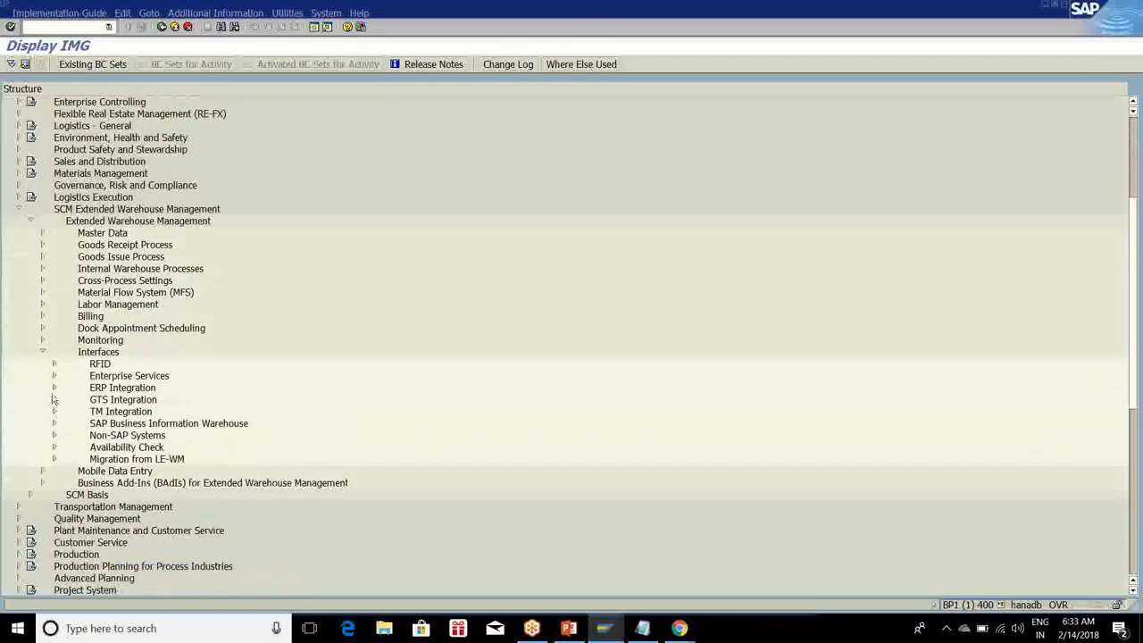
pyautogui.click(55, 387)
pyautogui.scroll(-2, 55, 393)
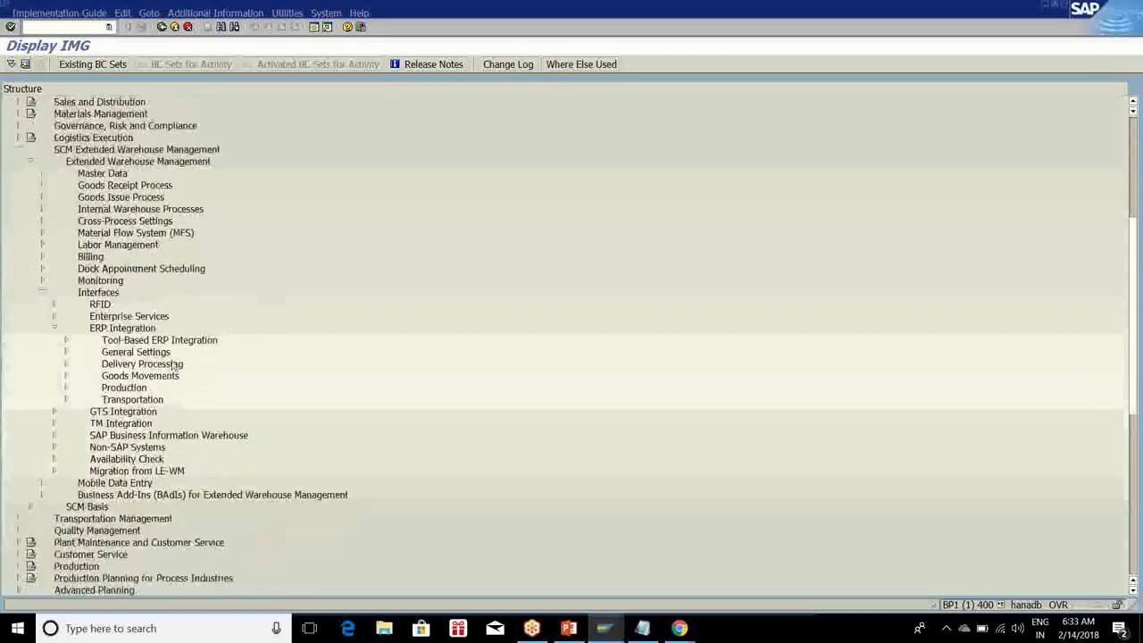
pyautogui.click(67, 341)
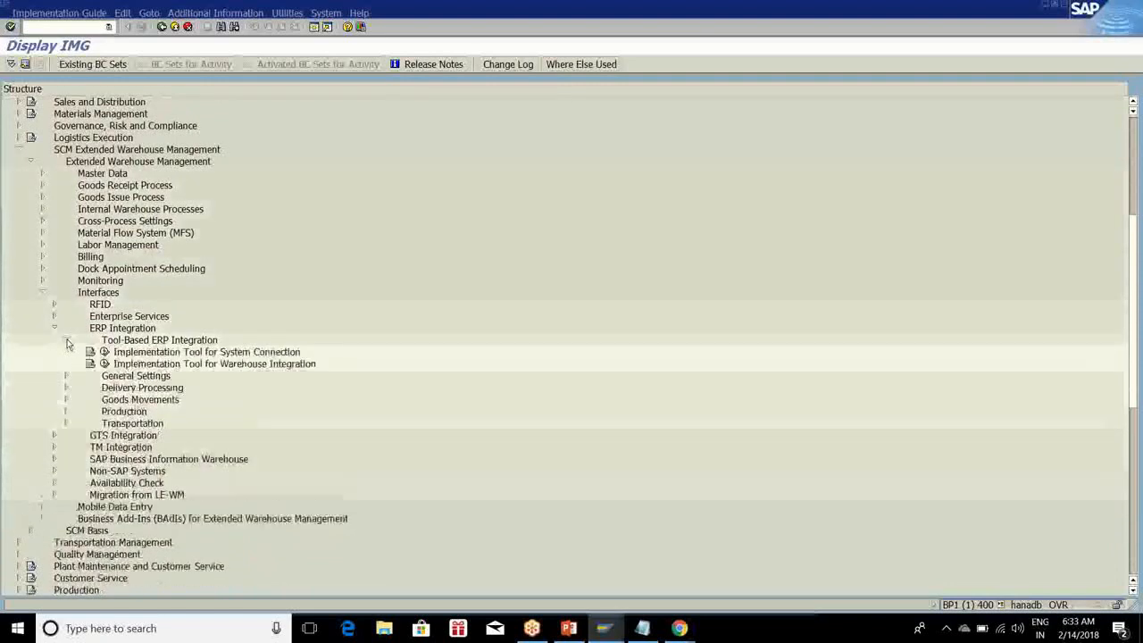
pyautogui.click(67, 341)
pyautogui.click(67, 342)
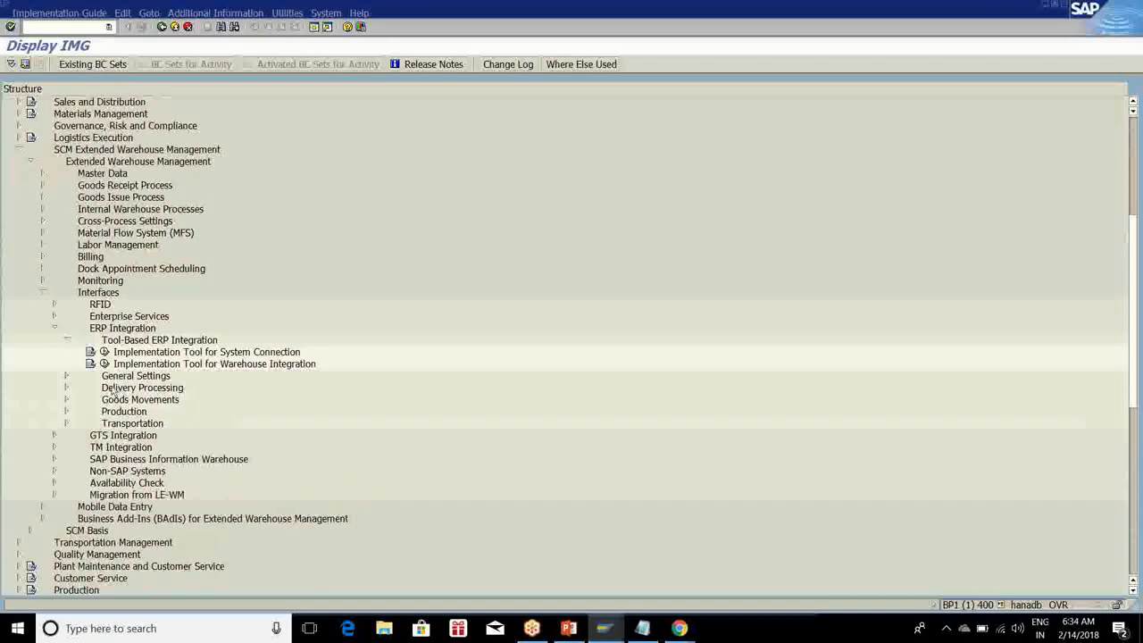
# Start the Implementation Tool for Warehouse Integration, minimize its browser window, and display the activity's documentation
pyautogui.click(105, 363)
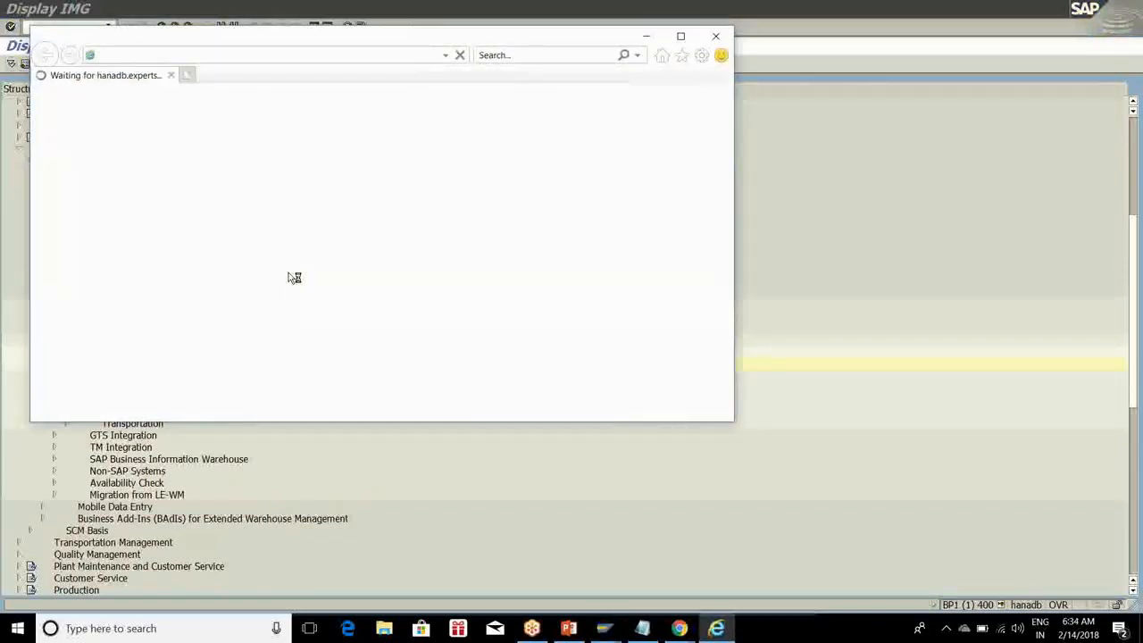
pyautogui.click(643, 37)
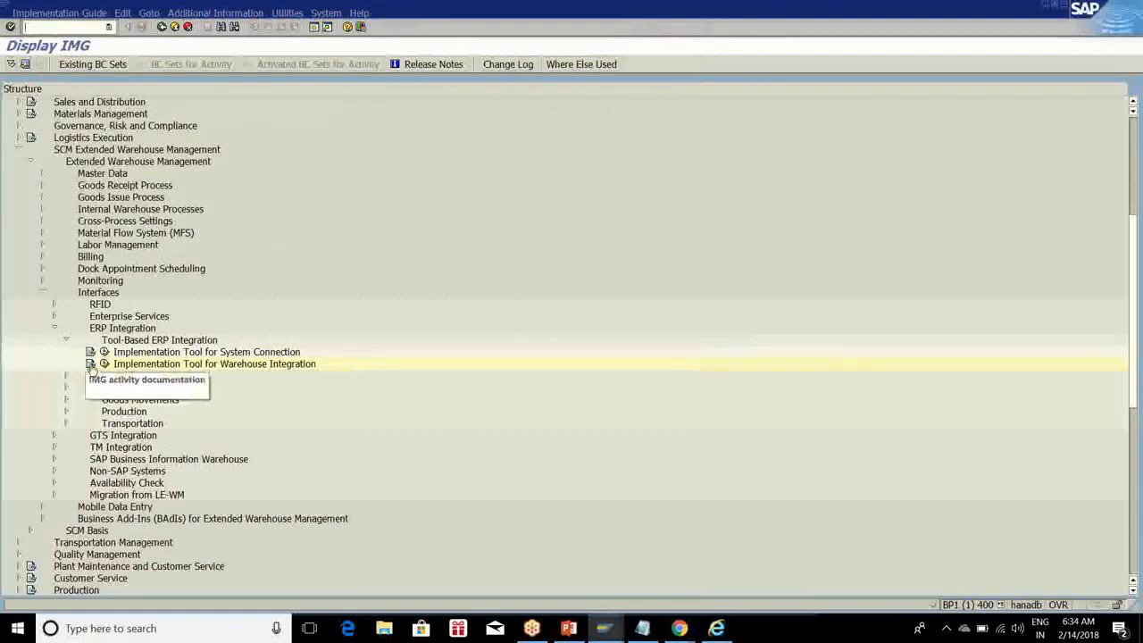
pyautogui.click(91, 366)
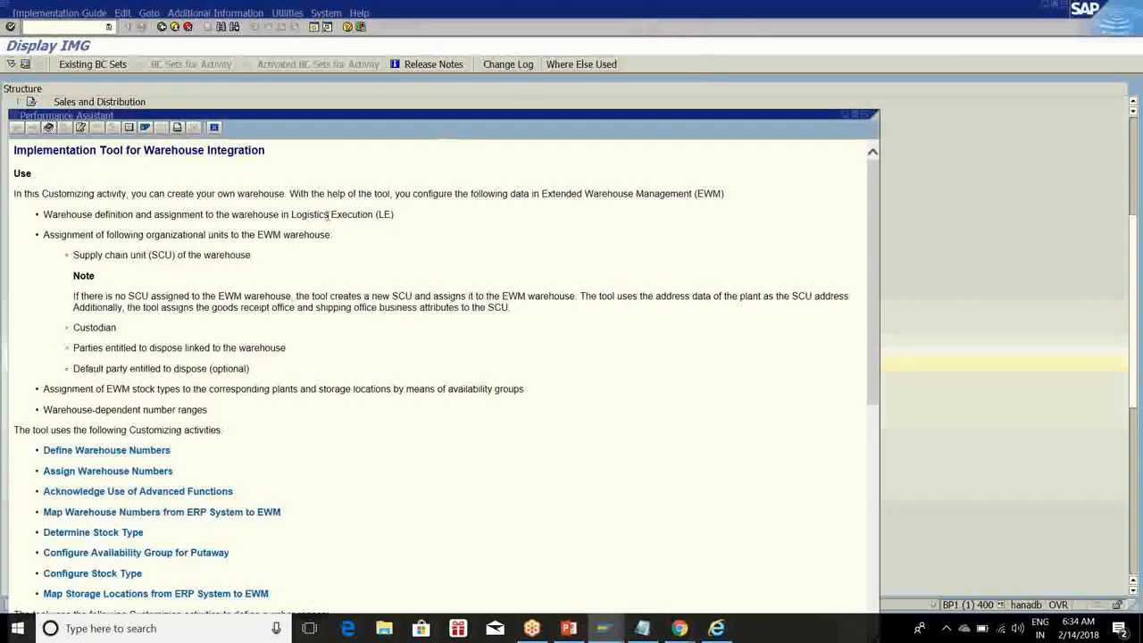
# Read the Implementation Tool for Warehouse Integration documentation, including its Customizing activities, number ranges, BC Sets and requirements, and close it
pyautogui.scroll(-1, 327, 219)
pyautogui.scroll(1, 328, 218)
pyautogui.scroll(-7, 206, 313)
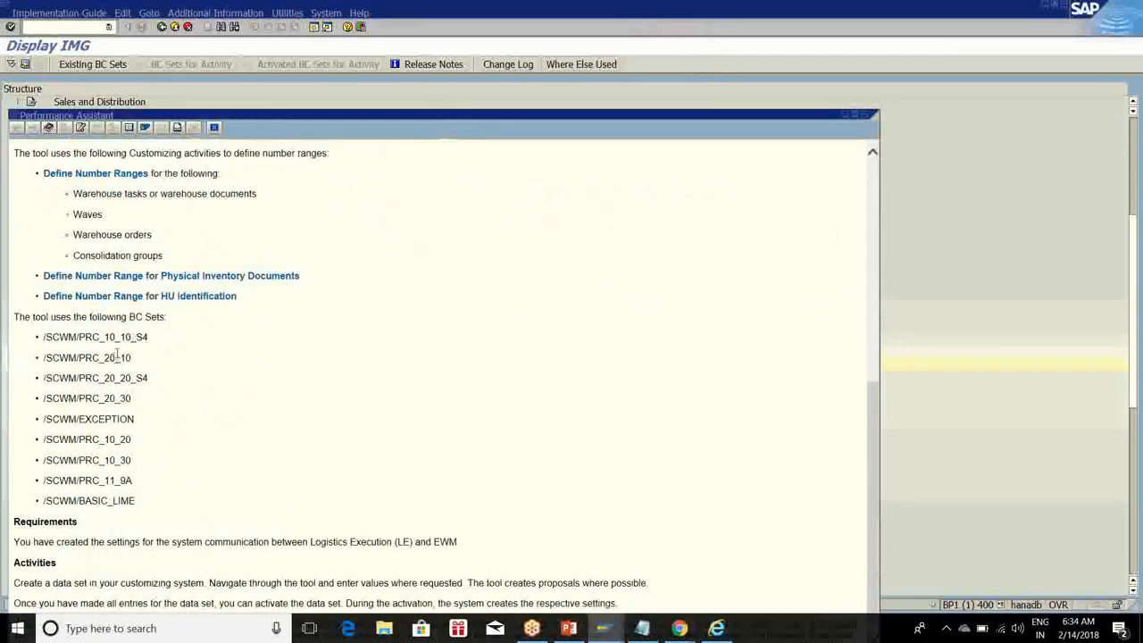
pyautogui.scroll(-1, 239, 387)
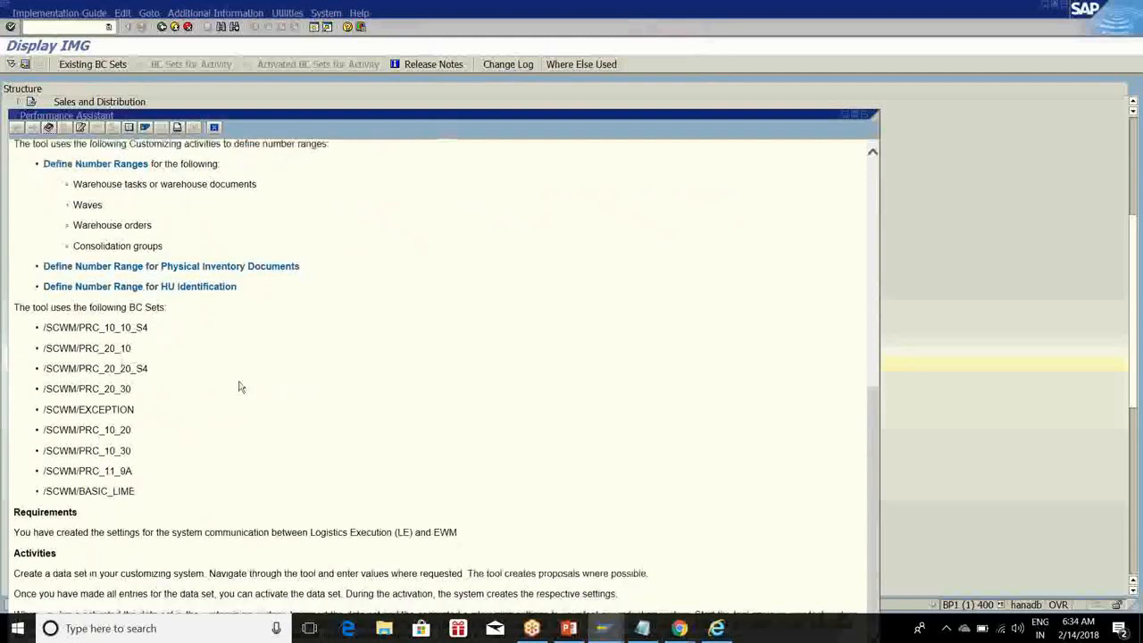
pyautogui.scroll(5, 239, 387)
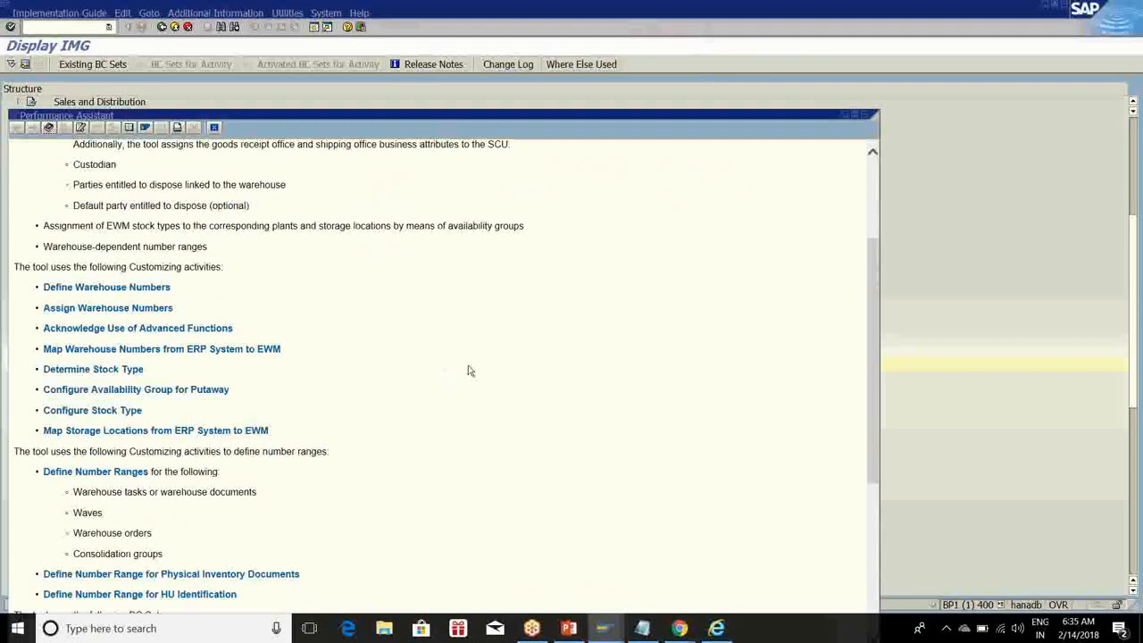
pyautogui.scroll(4, 470, 371)
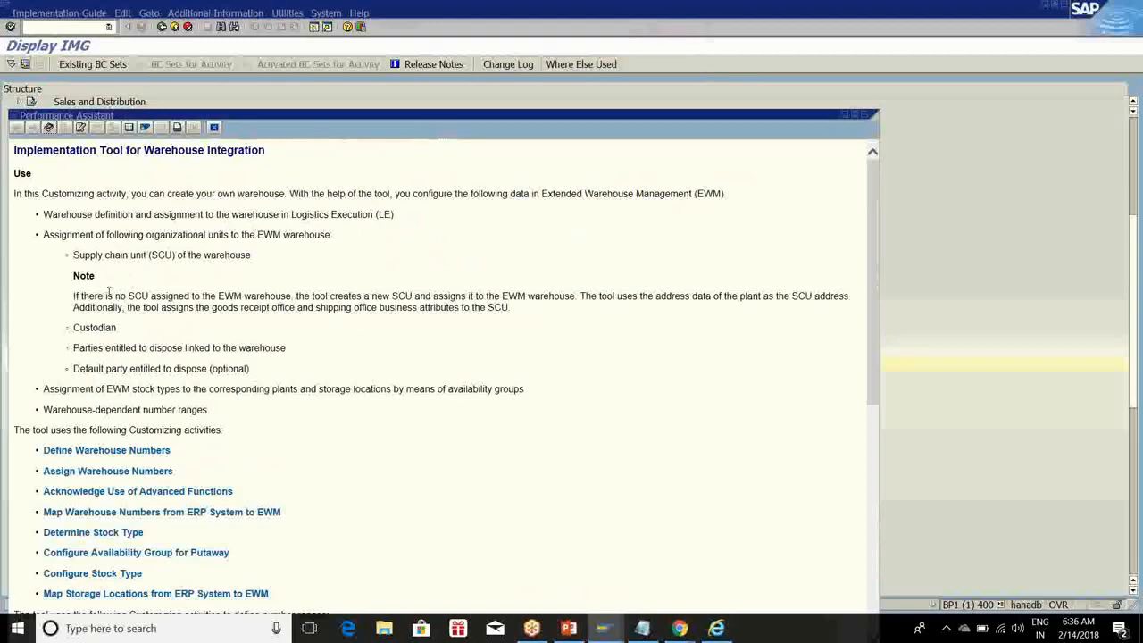
pyautogui.scroll(-2, 109, 291)
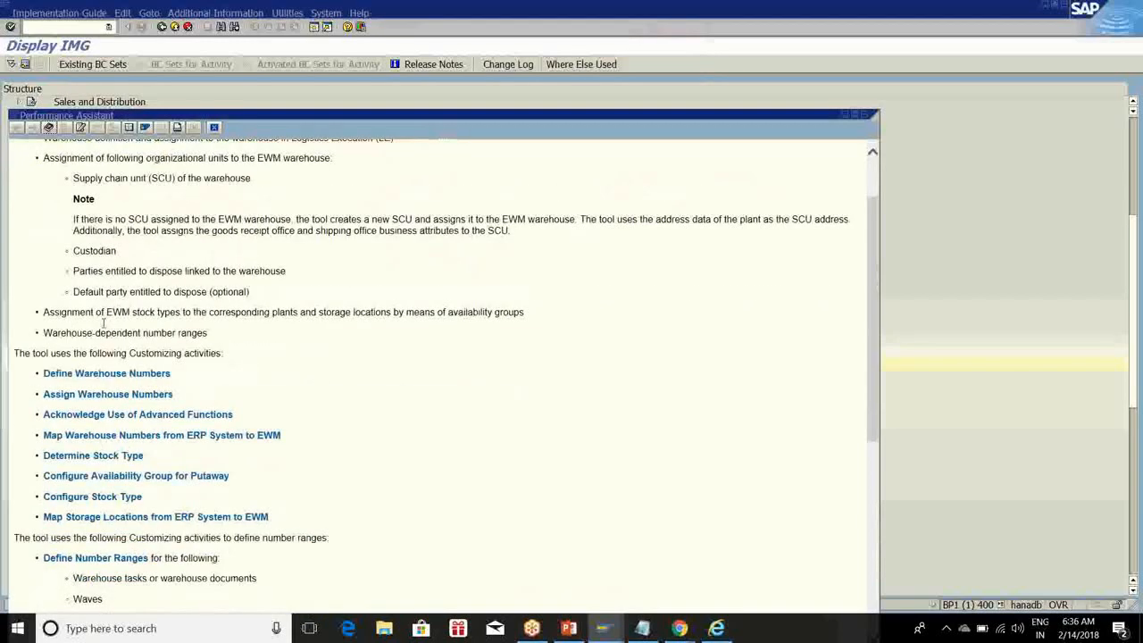
pyautogui.click(143, 391)
pyautogui.scroll(-5, 389, 424)
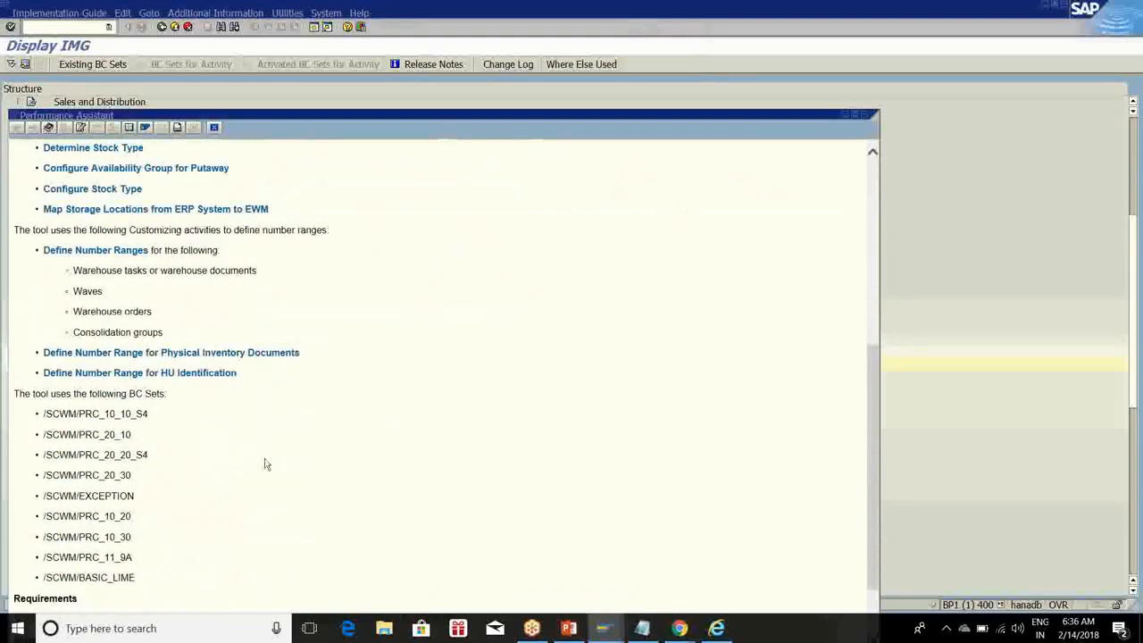
pyautogui.scroll(-3, 266, 463)
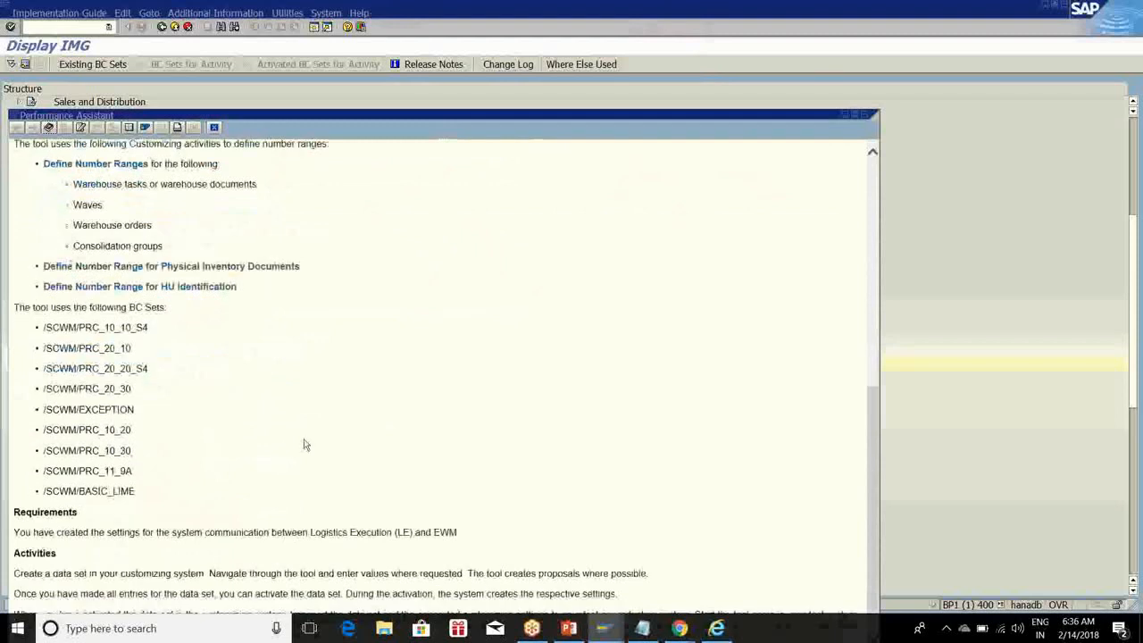
pyautogui.scroll(5, 303, 444)
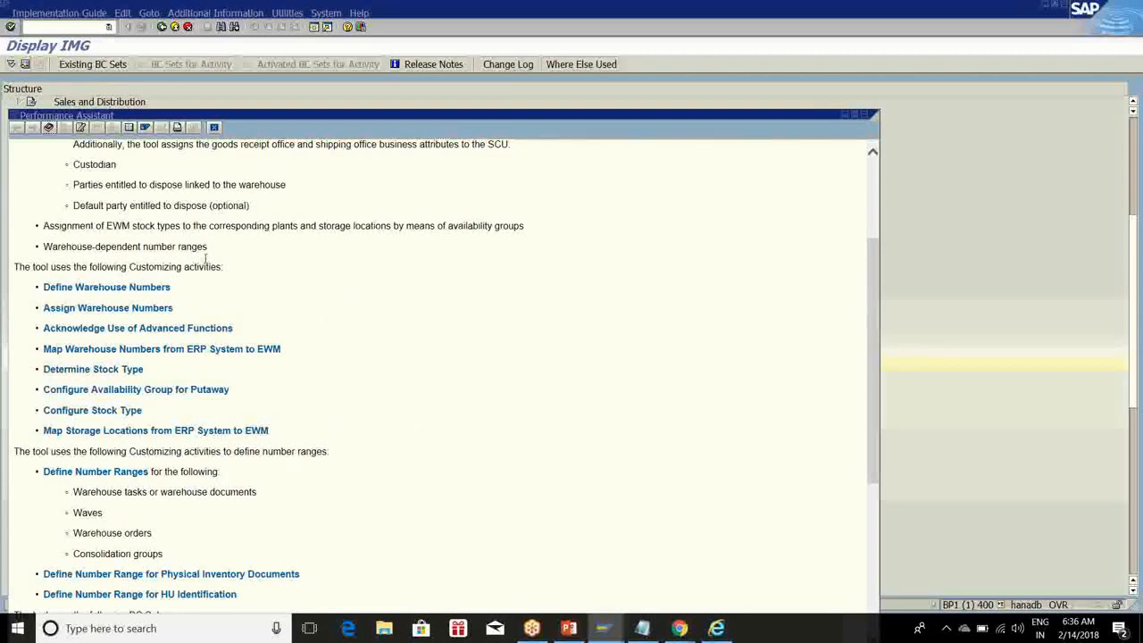
pyautogui.scroll(-5, 346, 391)
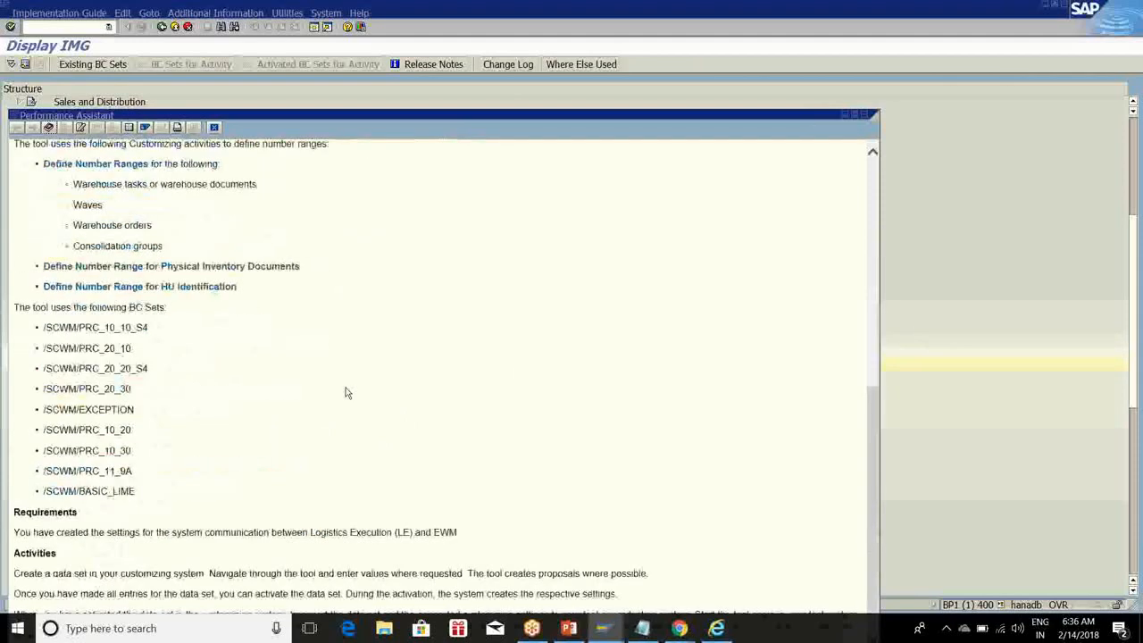
pyautogui.scroll(1, 348, 393)
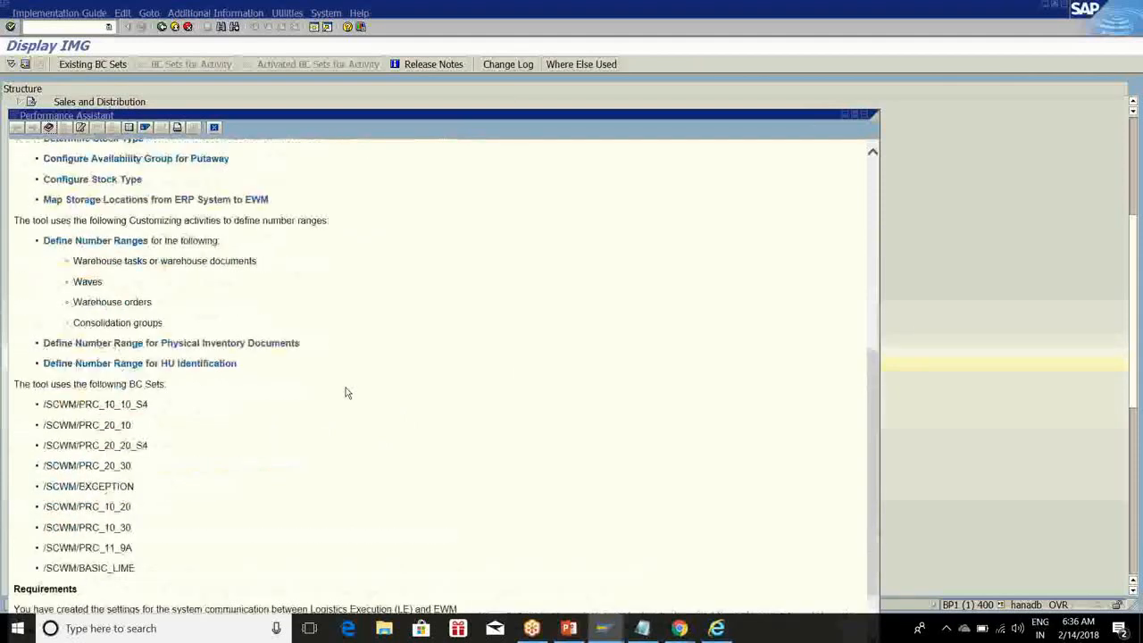
pyautogui.scroll(6, 347, 393)
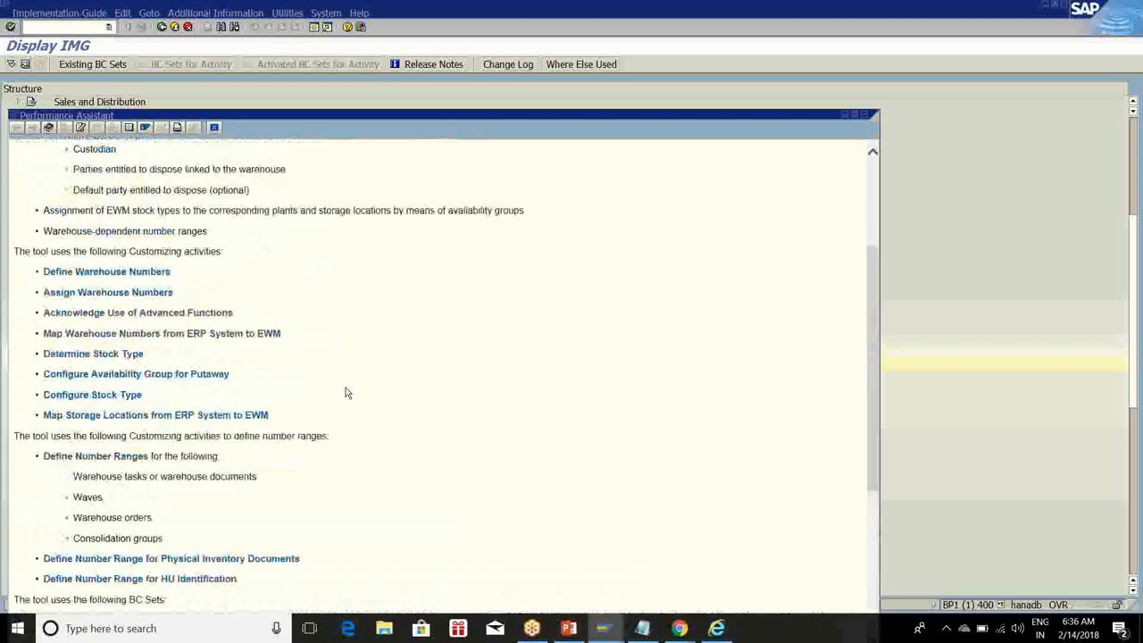
pyautogui.scroll(-4, 331, 274)
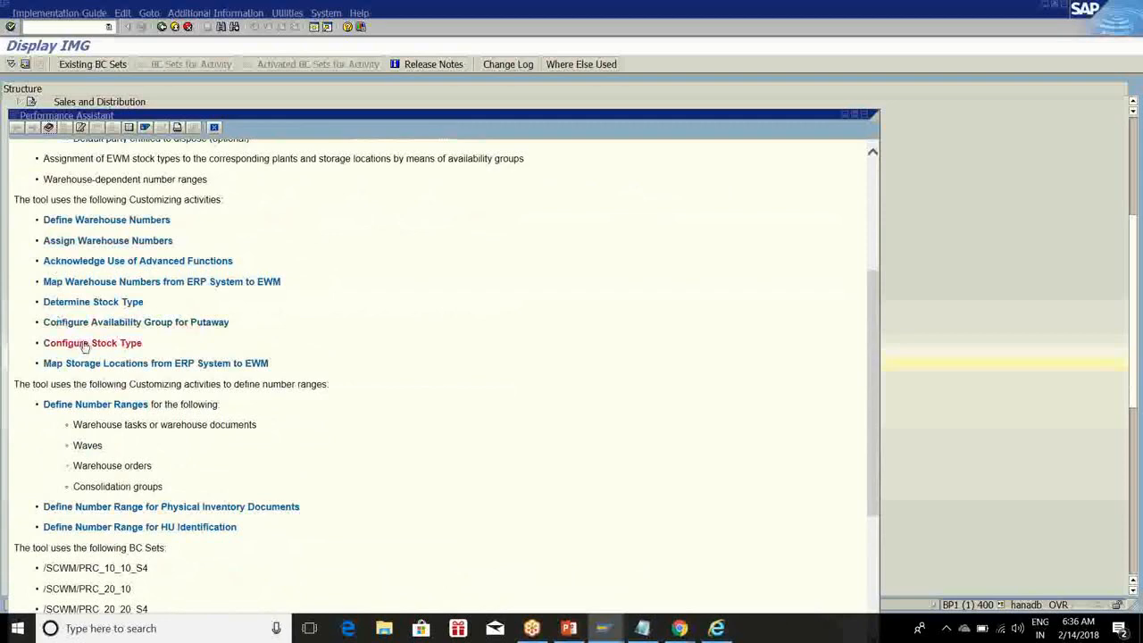
pyautogui.scroll(-4, 504, 353)
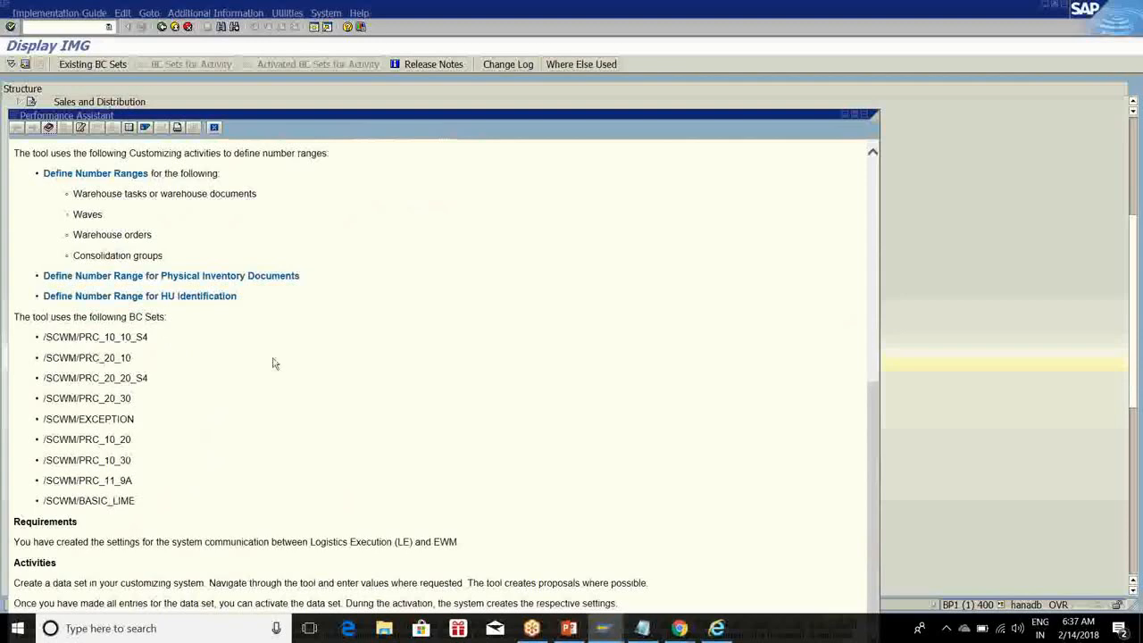
pyautogui.scroll(5, 273, 362)
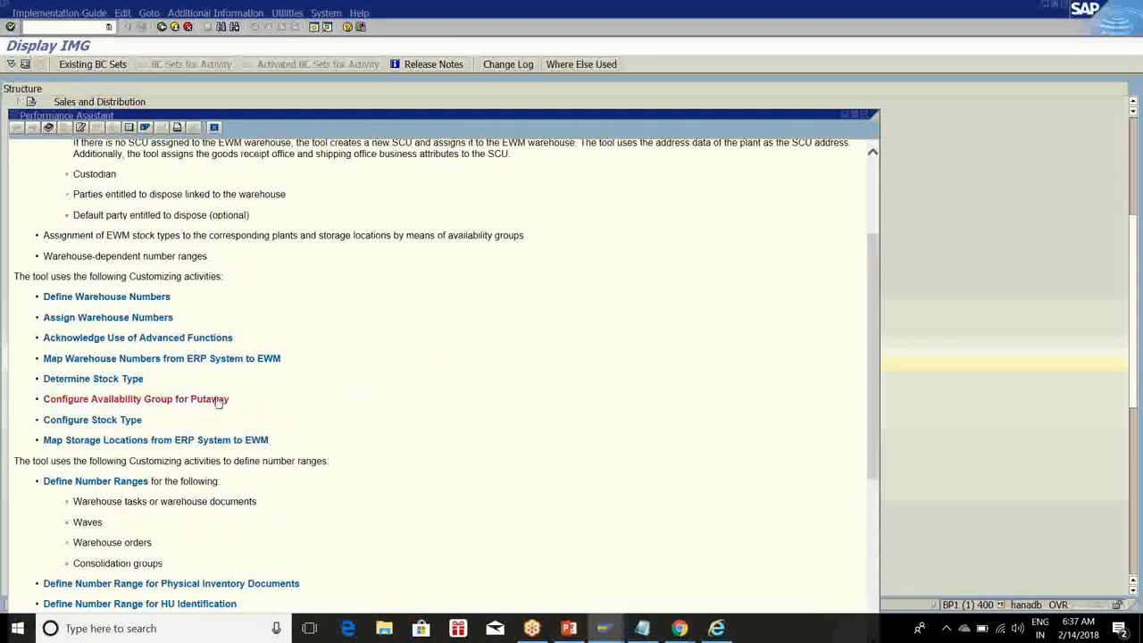
pyautogui.scroll(-2, 113, 424)
pyautogui.scroll(-6, 174, 402)
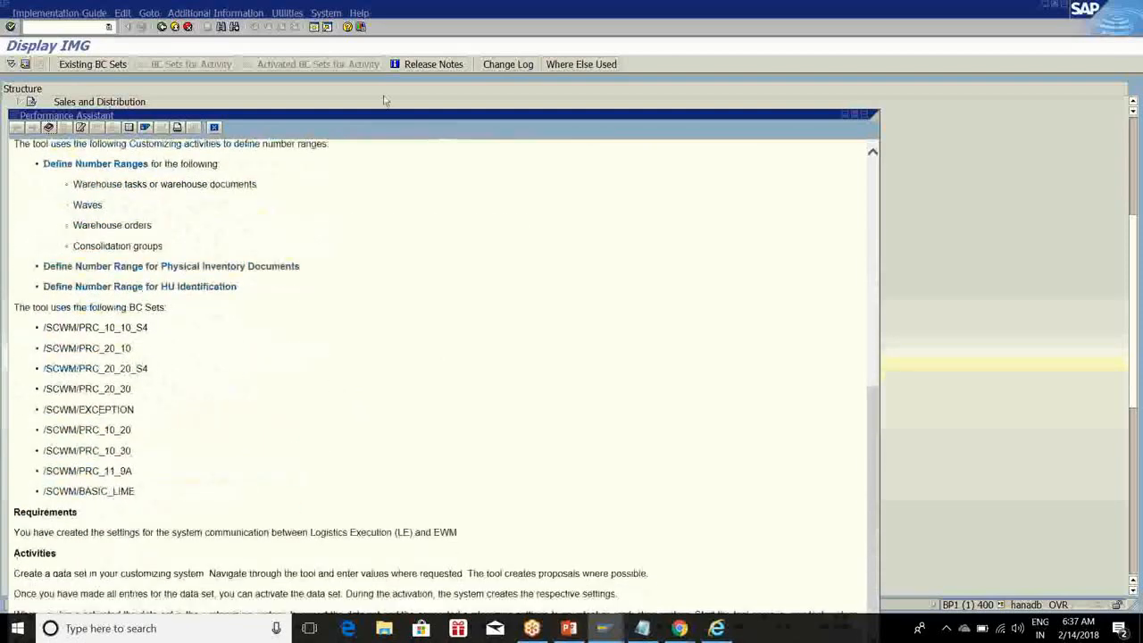
pyautogui.moveTo(477, 112); pyautogui.dragTo(509, 55)
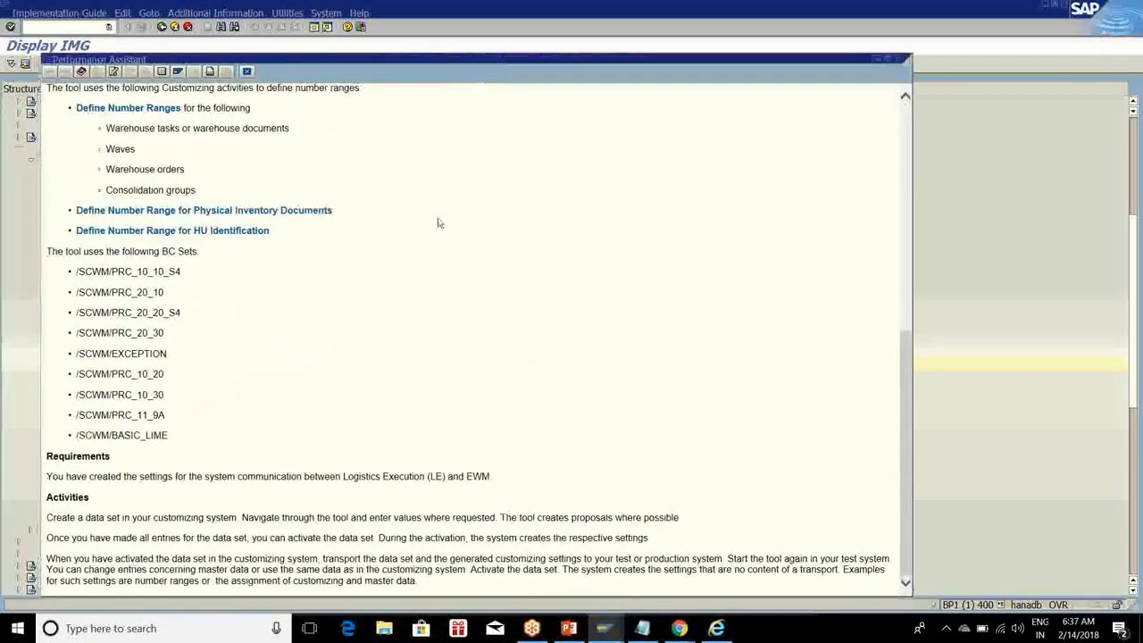
pyautogui.scroll(10, 391, 301)
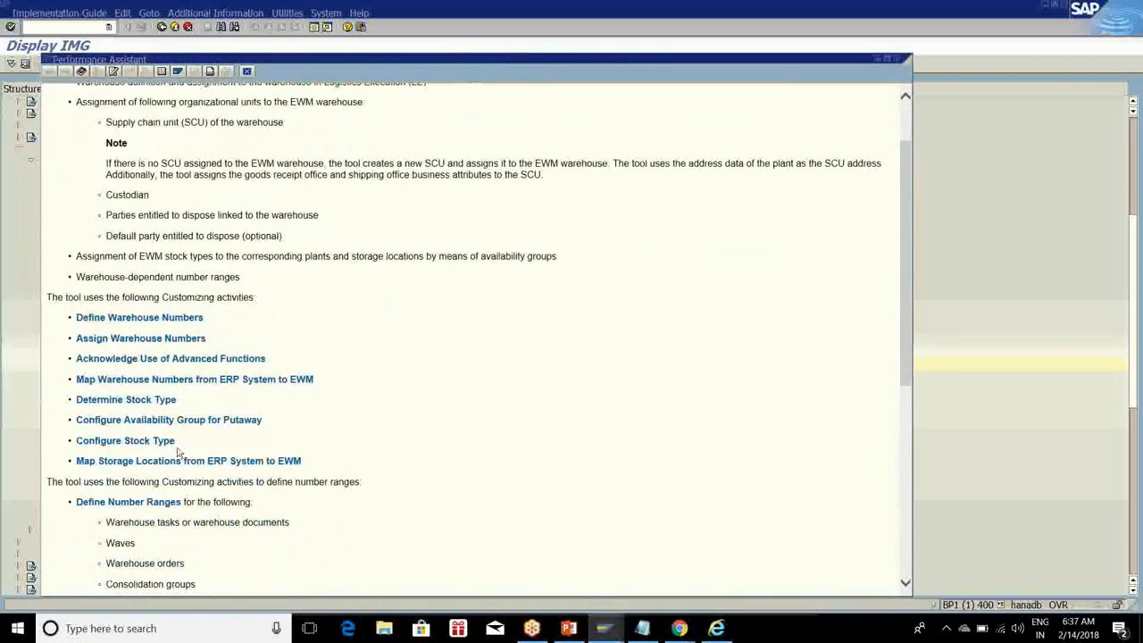
pyautogui.scroll(-10, 378, 410)
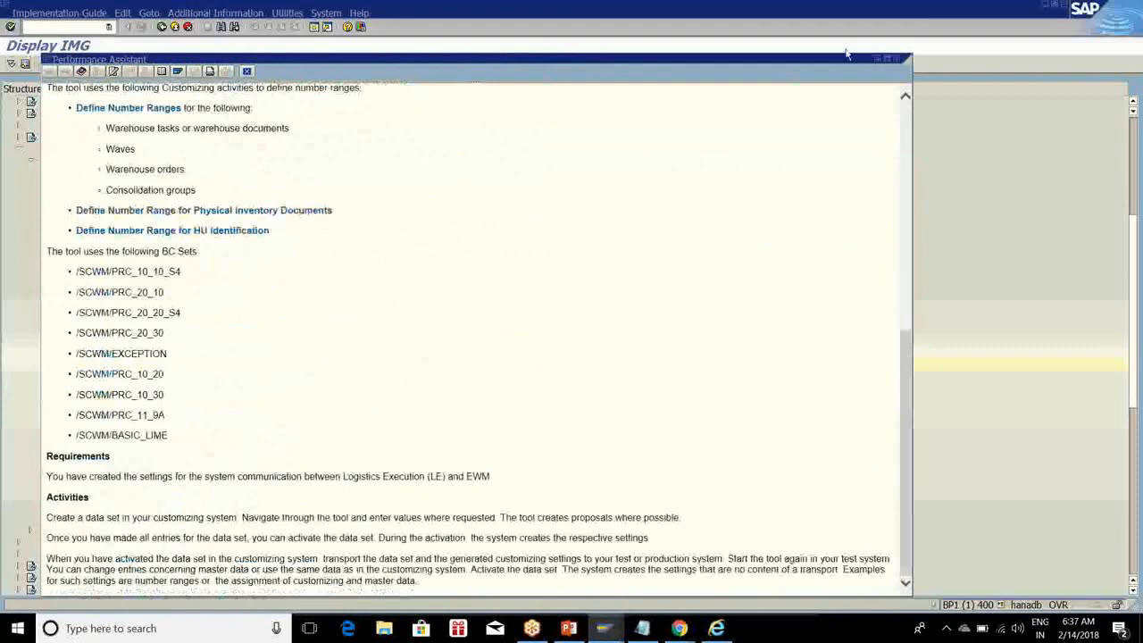
pyautogui.click(904, 76)
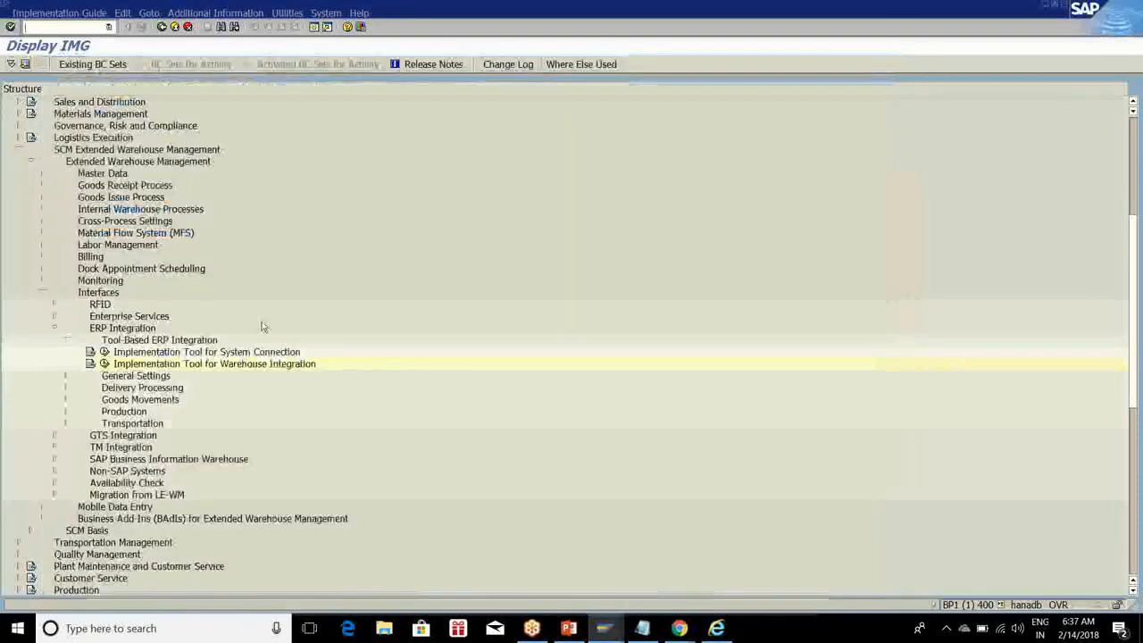
# Collapse Tool-Based ERP Integration and open the Define Own Business System activity in General Settings
pyautogui.click(66, 342)
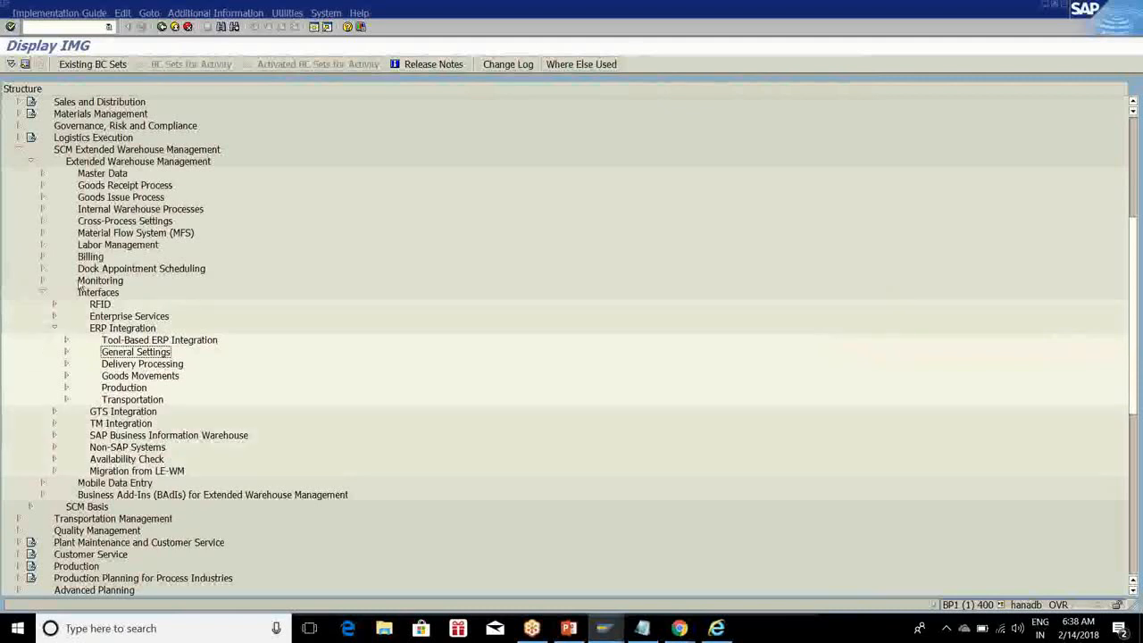
pyautogui.click(66, 352)
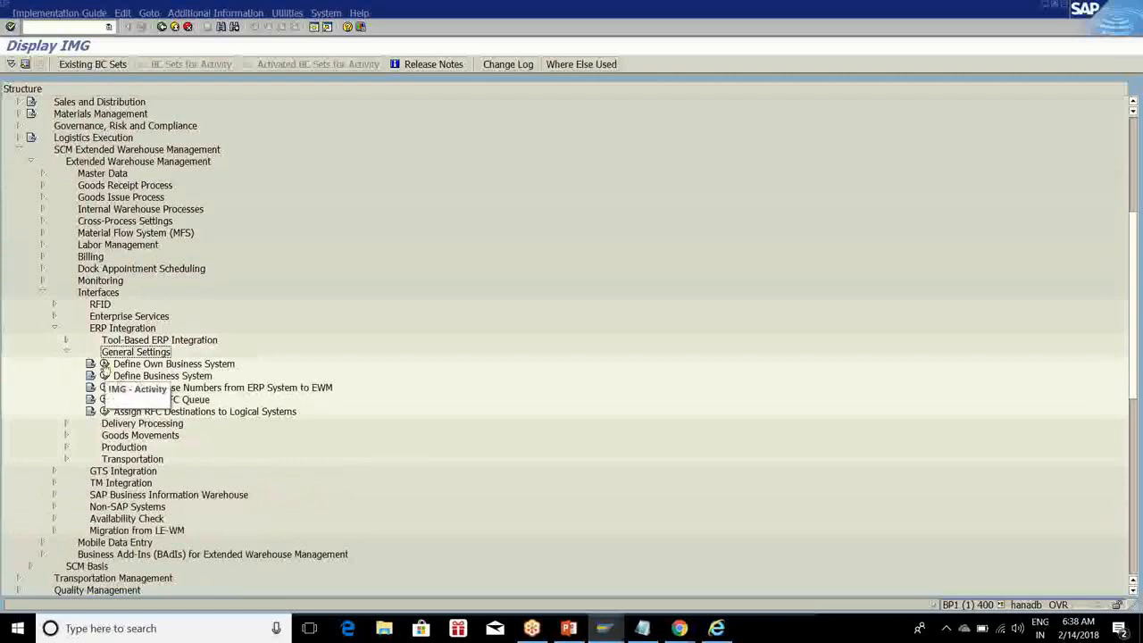
pyautogui.click(104, 364)
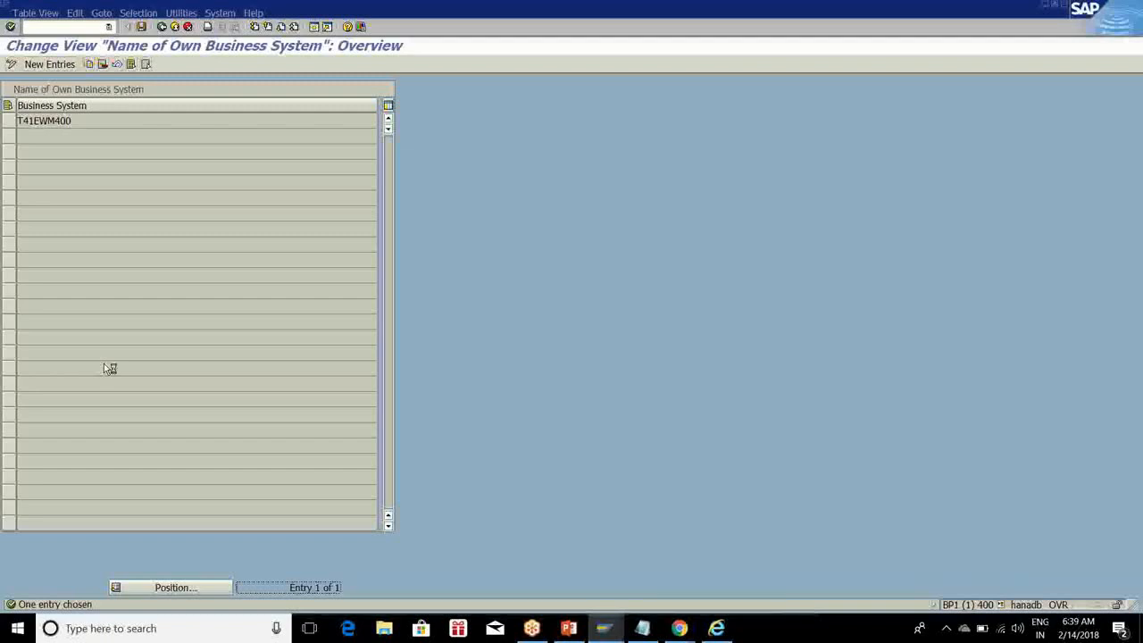
# Switch to the desktop, open image004 from the "Logical,Business system" folder, and view it full-screen without the add-folders notice
pyautogui.press('super+d')
pyautogui.doubleClick(1105, 17)
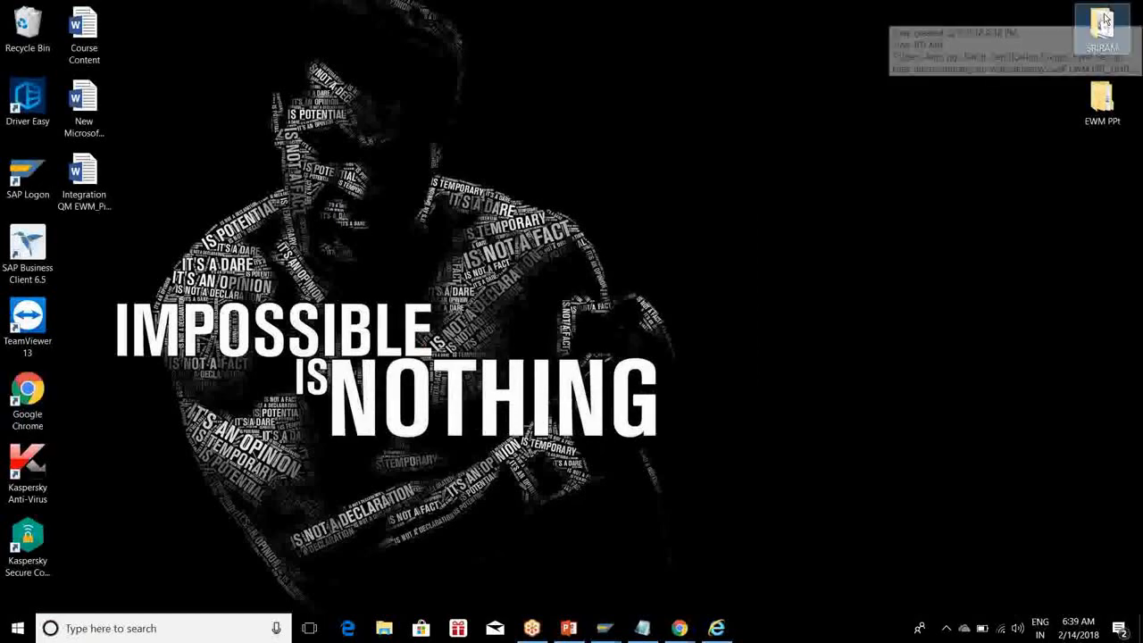
pyautogui.scroll(-2, 626, 310)
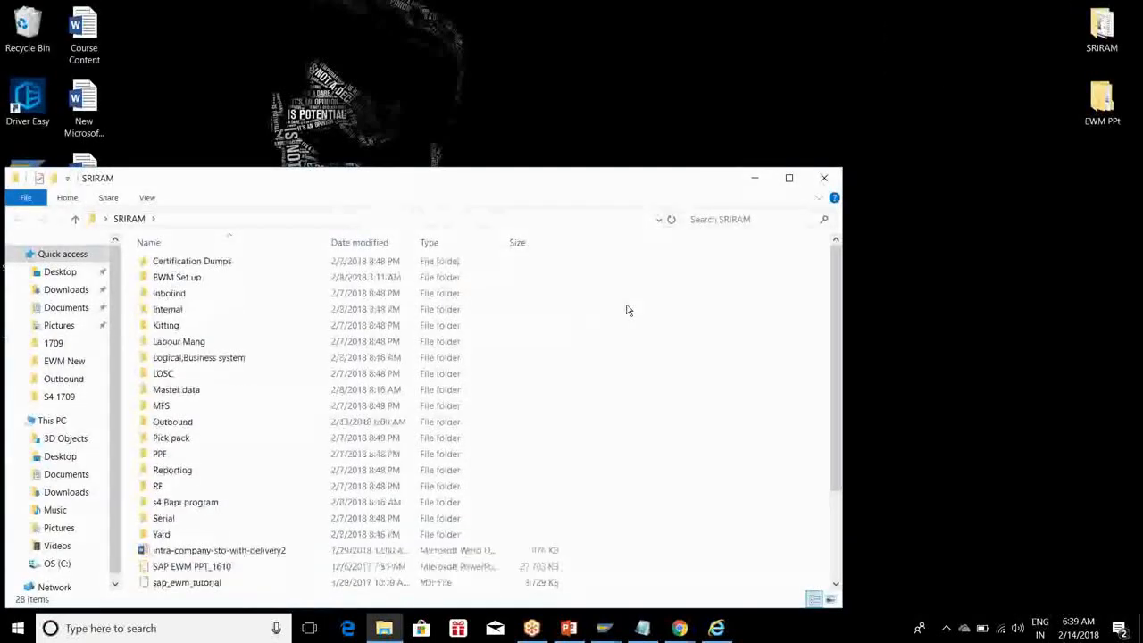
pyautogui.scroll(2, 203, 377)
pyautogui.scroll(1, 204, 377)
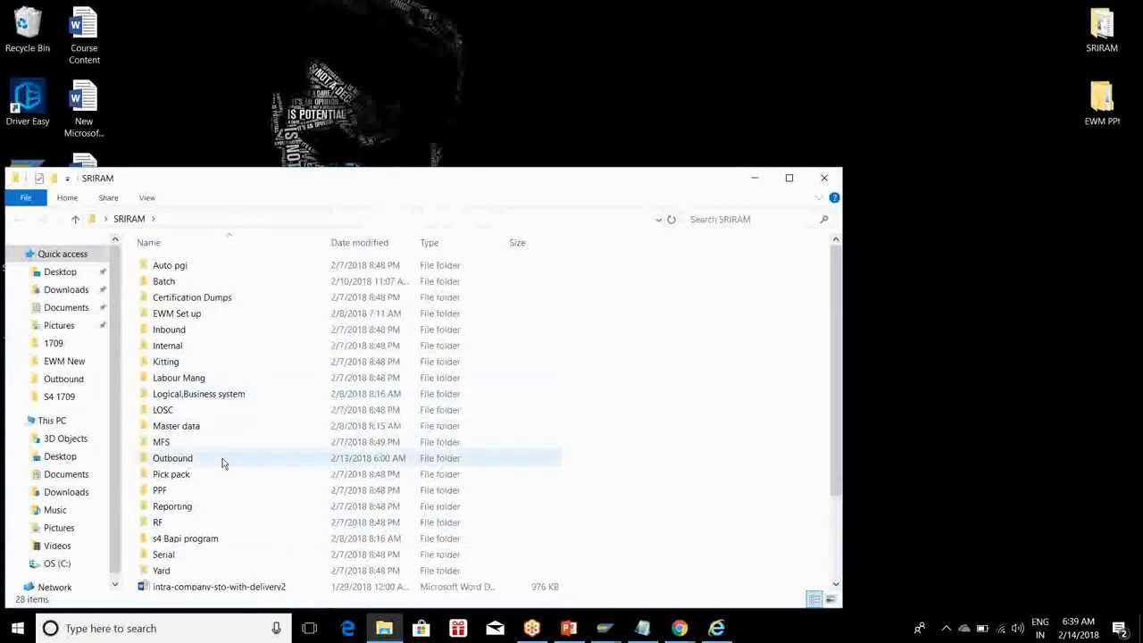
pyautogui.doubleClick(212, 401)
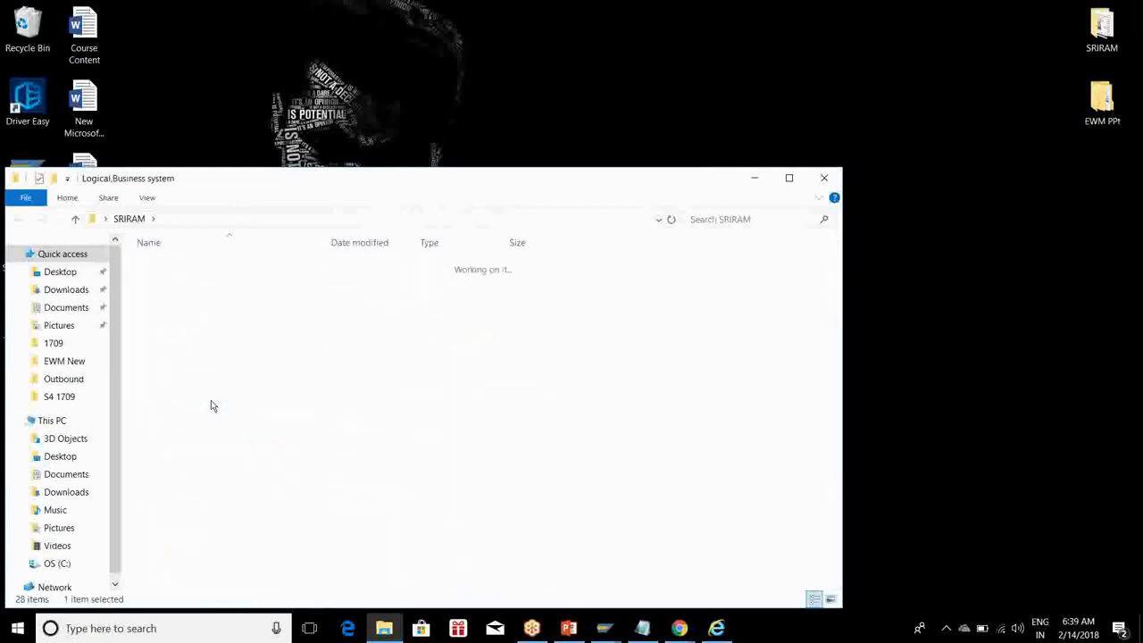
pyautogui.click(172, 289)
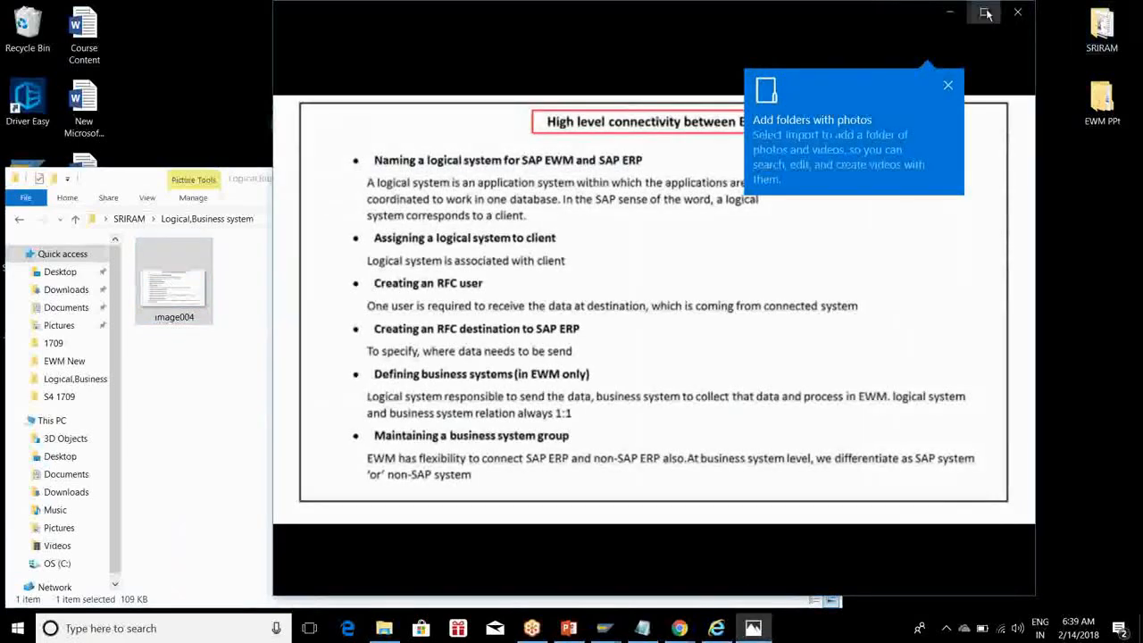
pyautogui.click(985, 13)
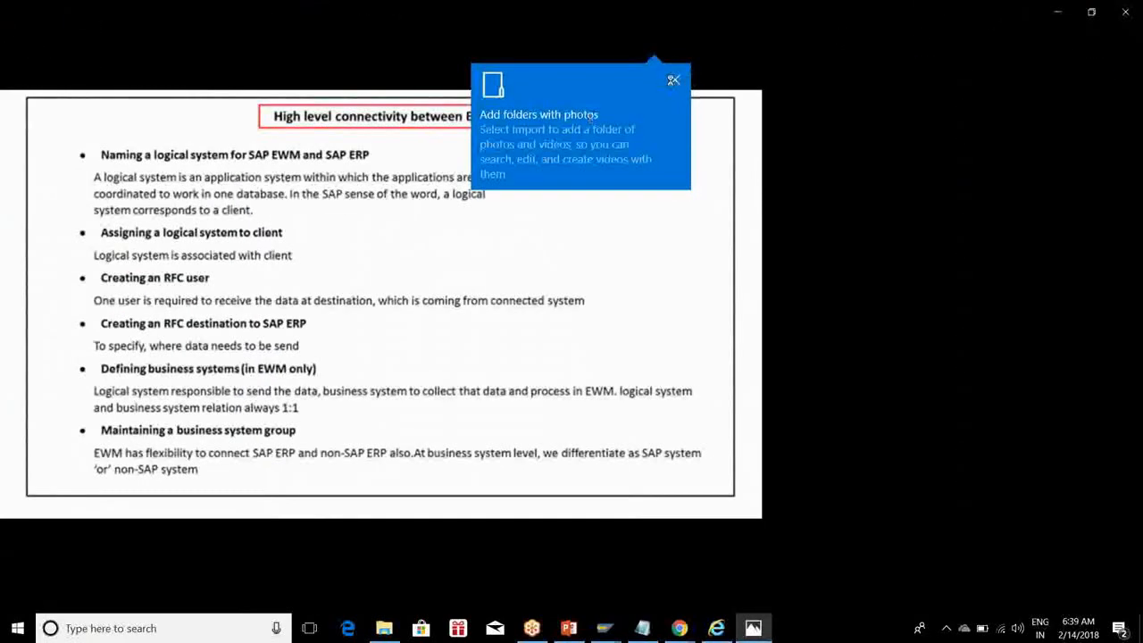
pyautogui.click(671, 84)
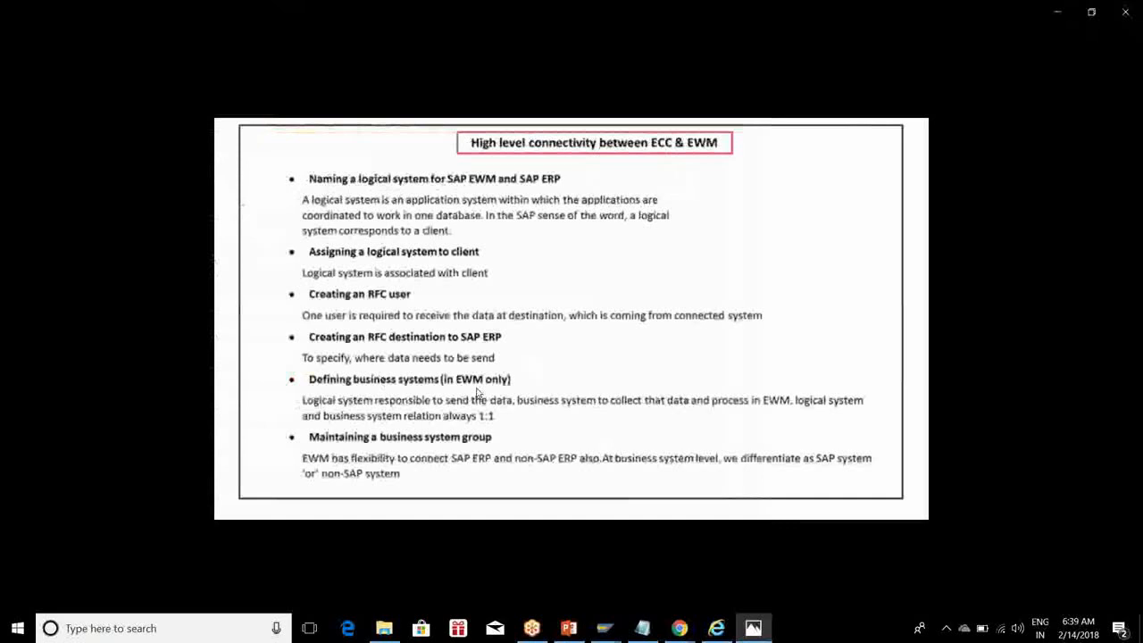
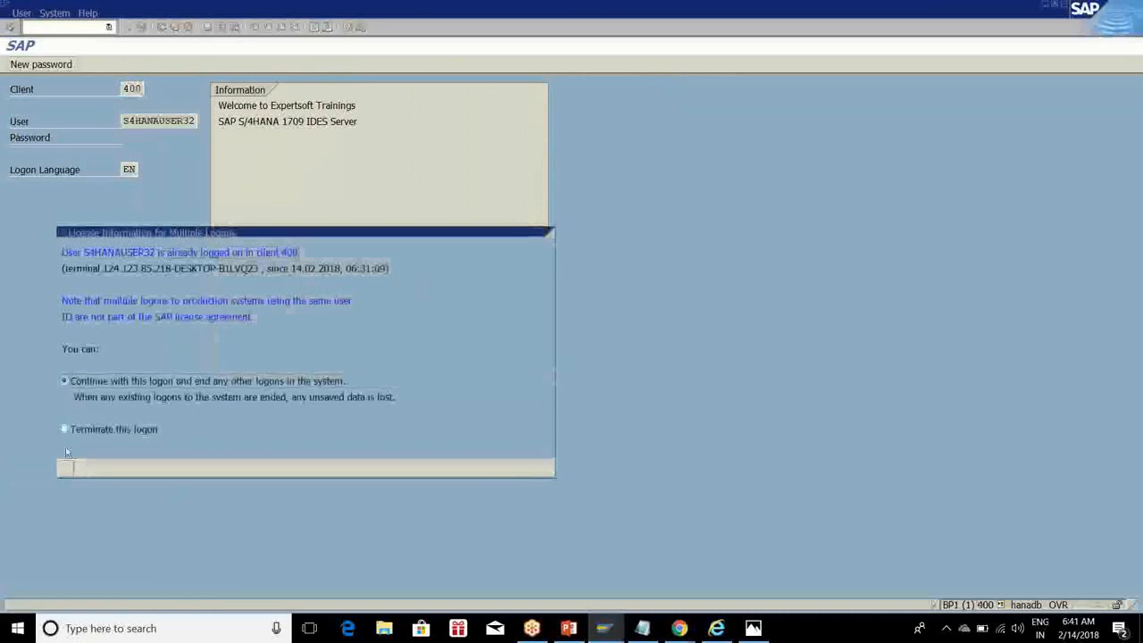
# Return to SAP, run transaction spro and display the SAP Reference IMG
pyautogui.click(676, 377)
pyautogui.write('spro')
pyautogui.press('Return')
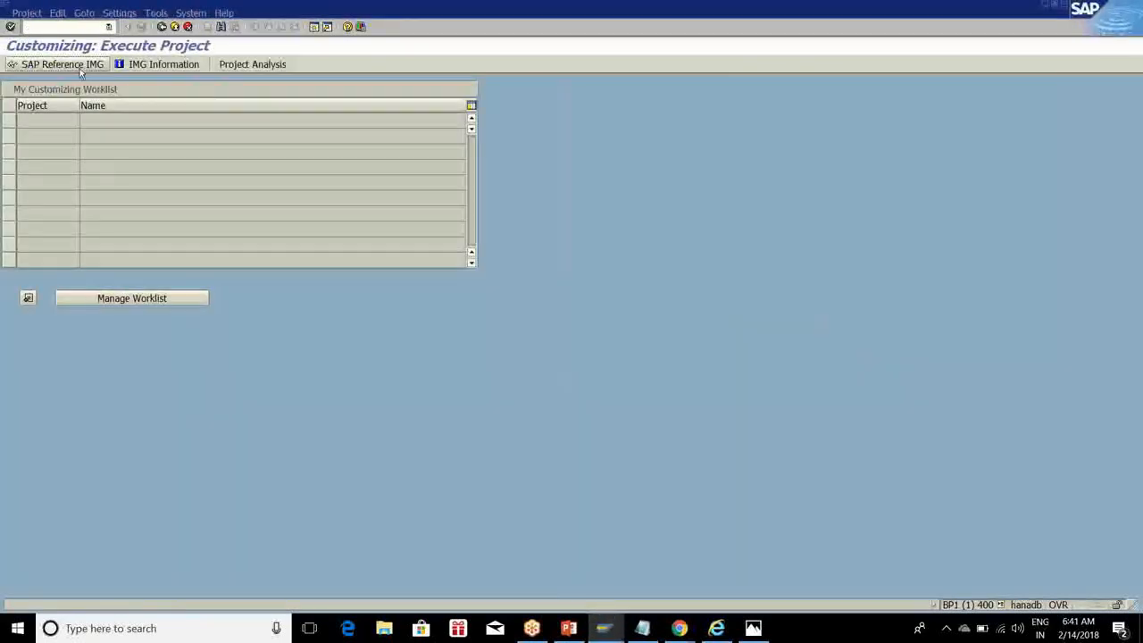
pyautogui.click(76, 66)
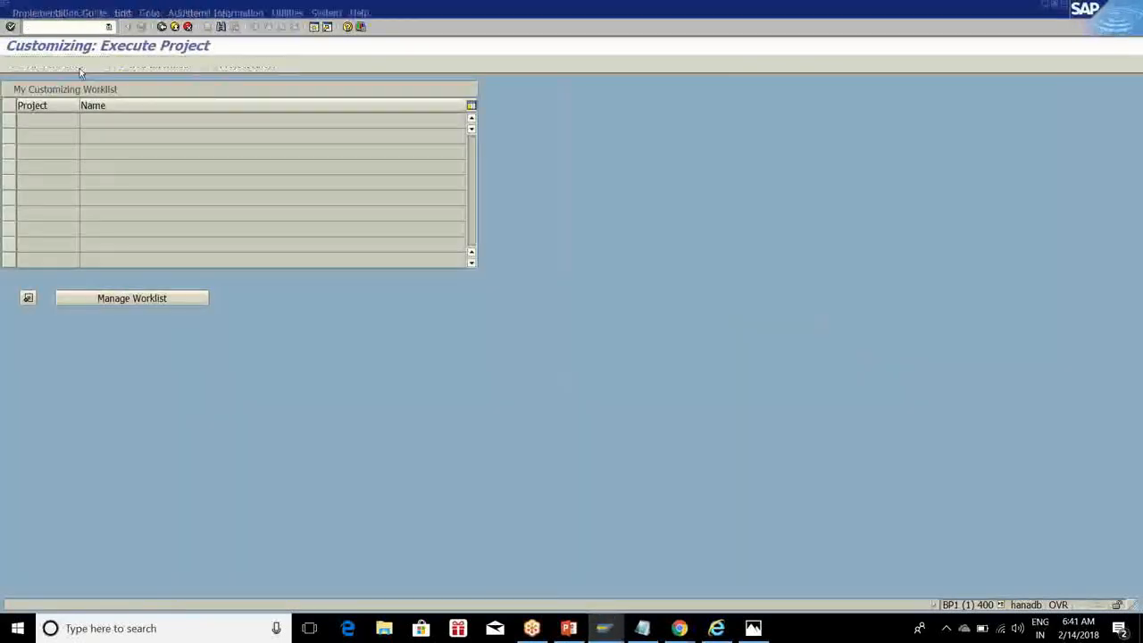
# Expand SCM Extended Warehouse Management and its Extended Warehouse Management node in the IMG
pyautogui.scroll(-1, 54, 286)
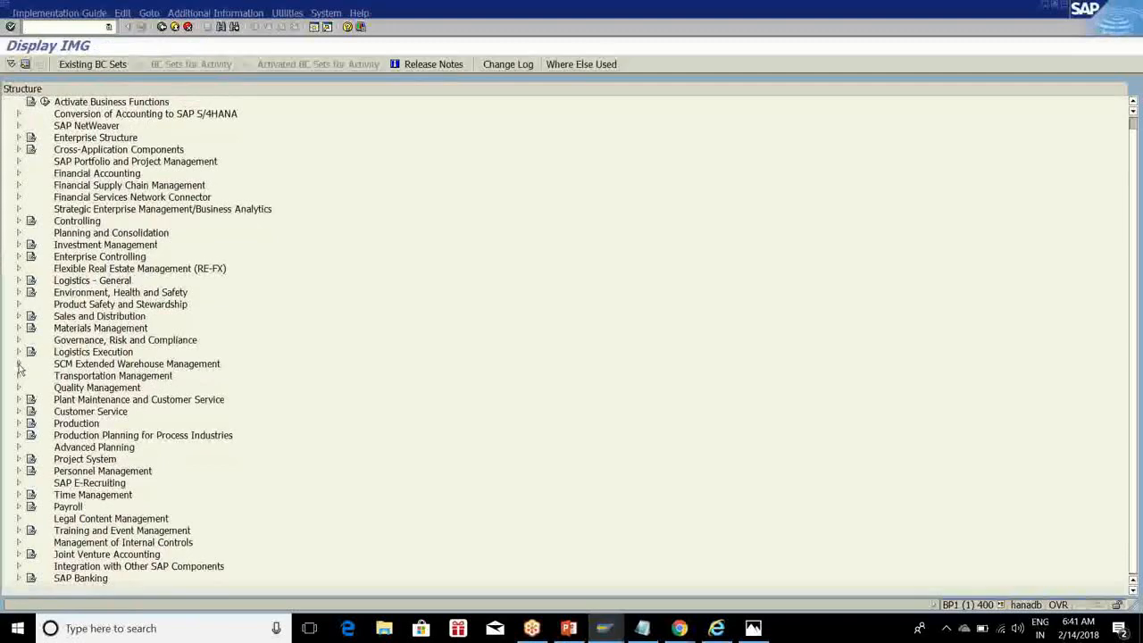
pyautogui.click(19, 365)
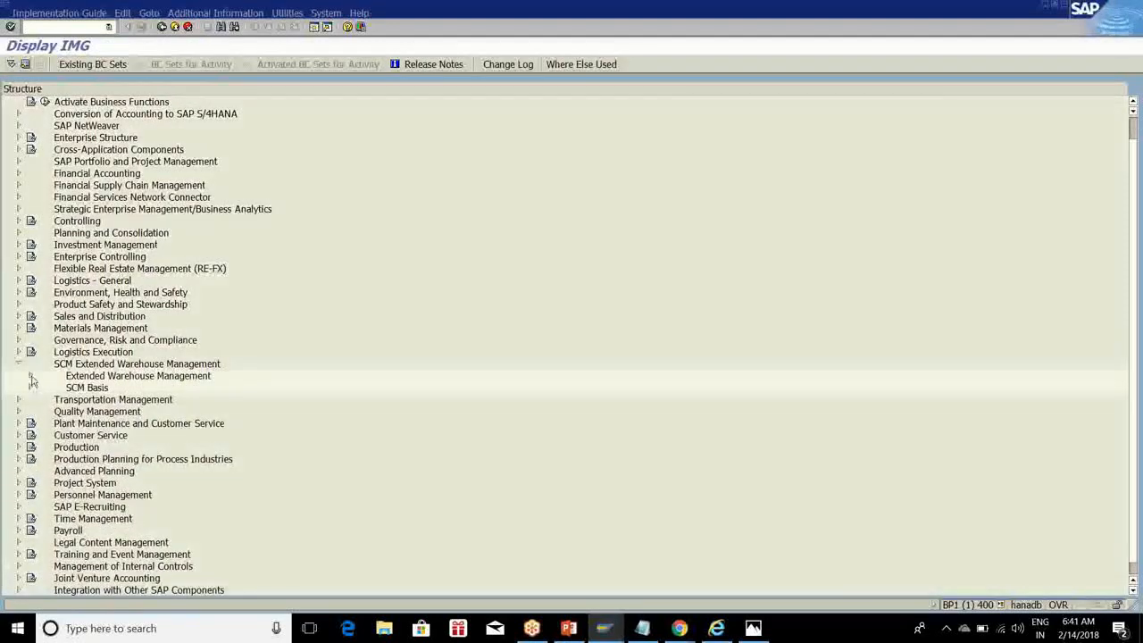
pyautogui.click(30, 376)
pyautogui.scroll(-5, 53, 357)
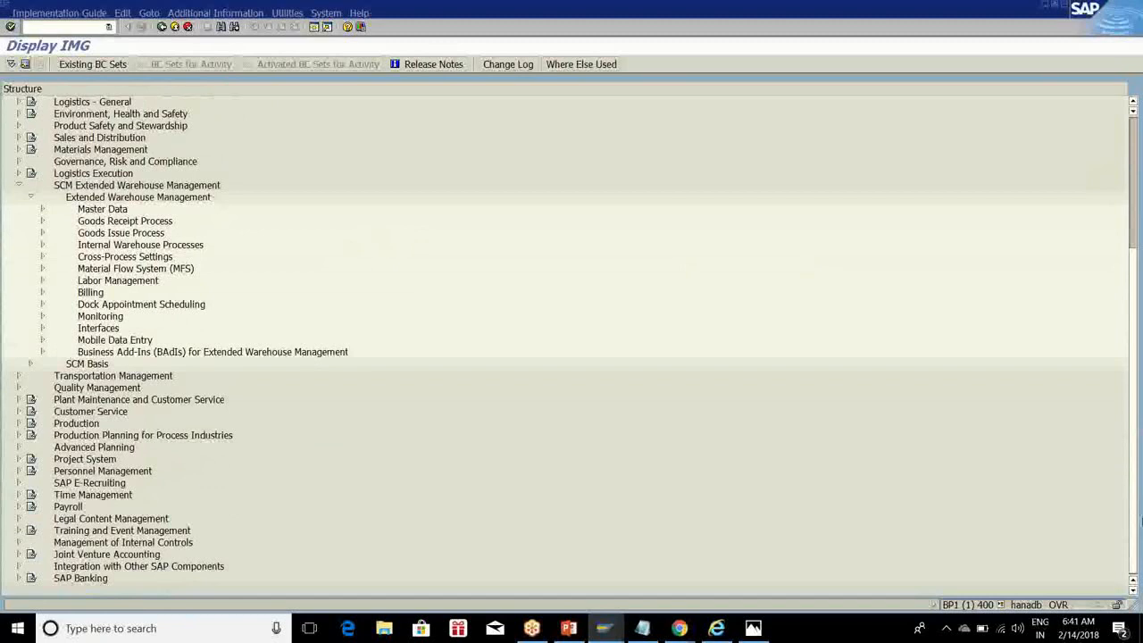
pyautogui.click(1135, 388)
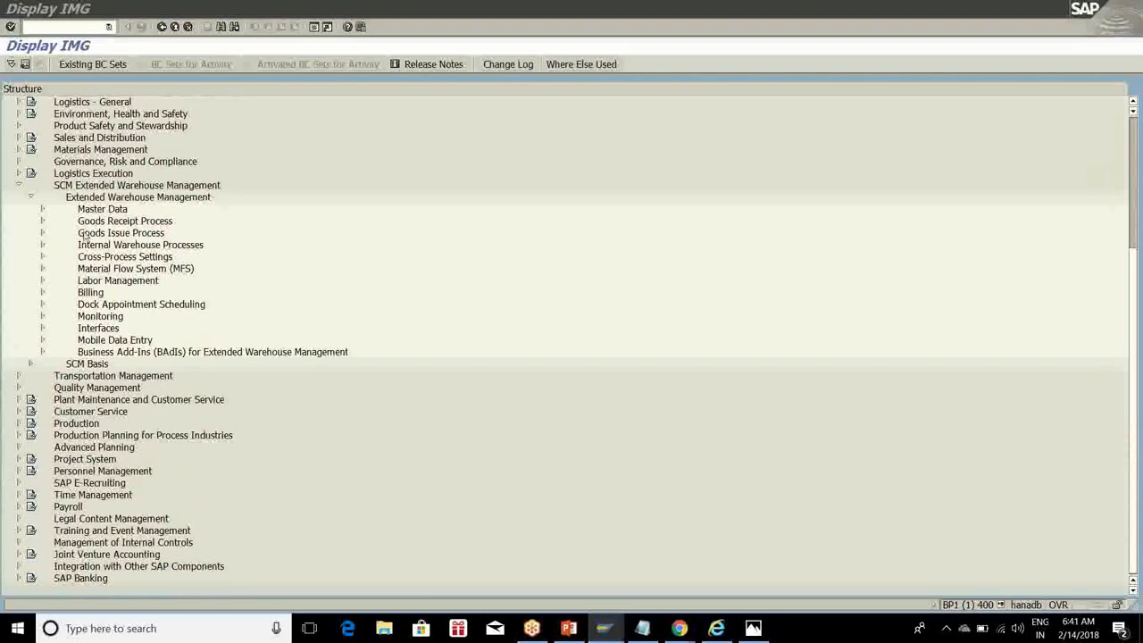
# Expand Interfaces, ERP Integration and General Settings under Extended Warehouse Management
pyautogui.click(41, 256)
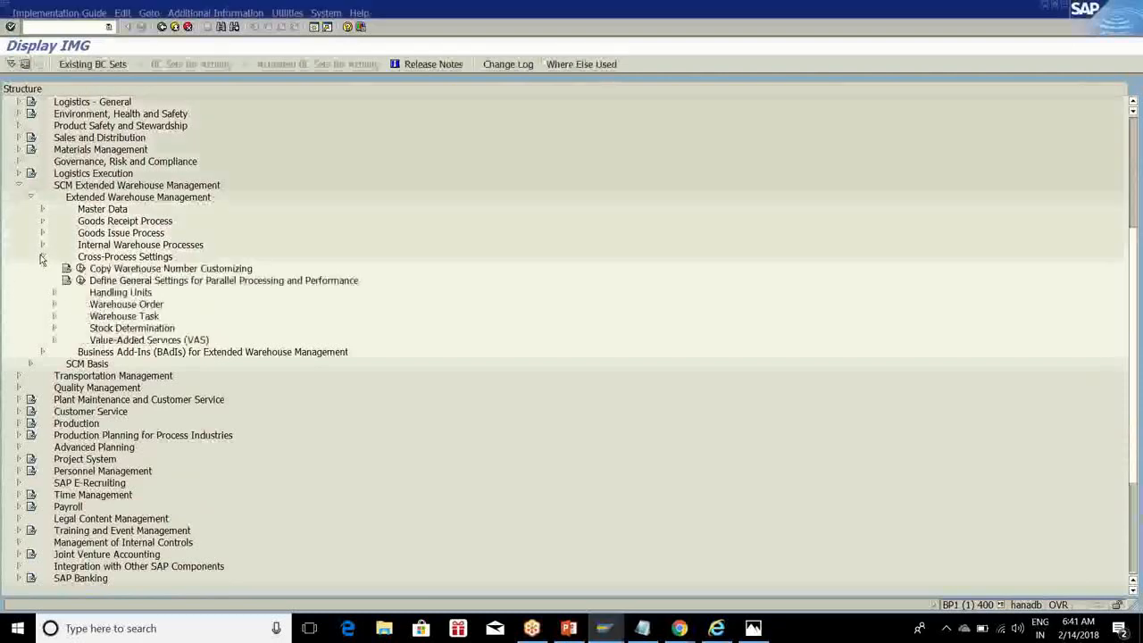
pyautogui.click(41, 256)
pyautogui.click(41, 327)
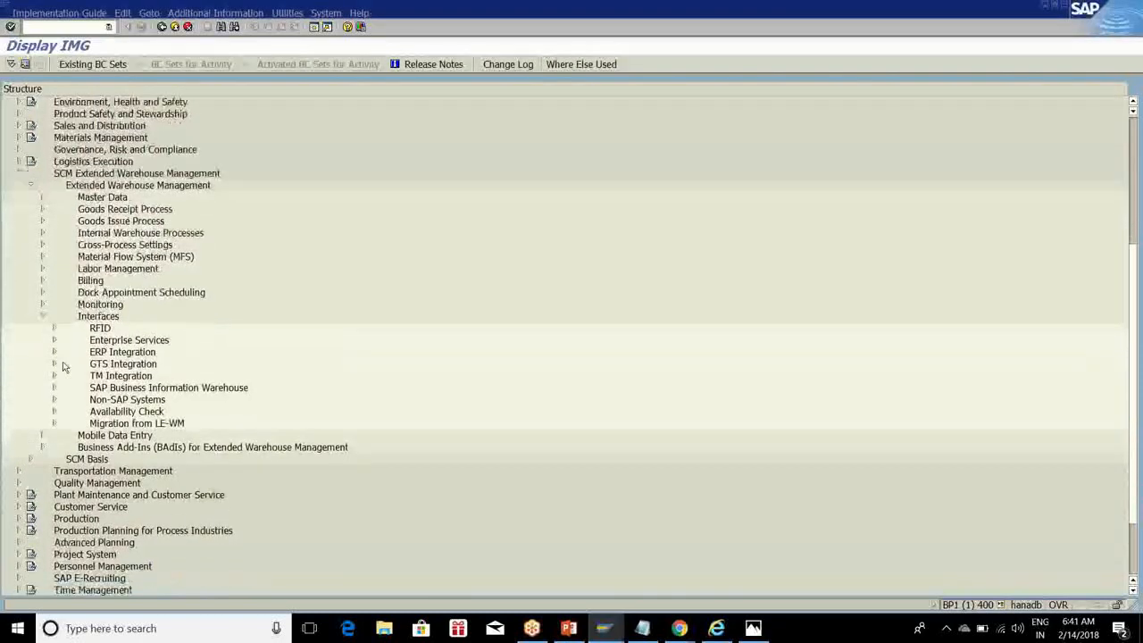
pyautogui.click(53, 352)
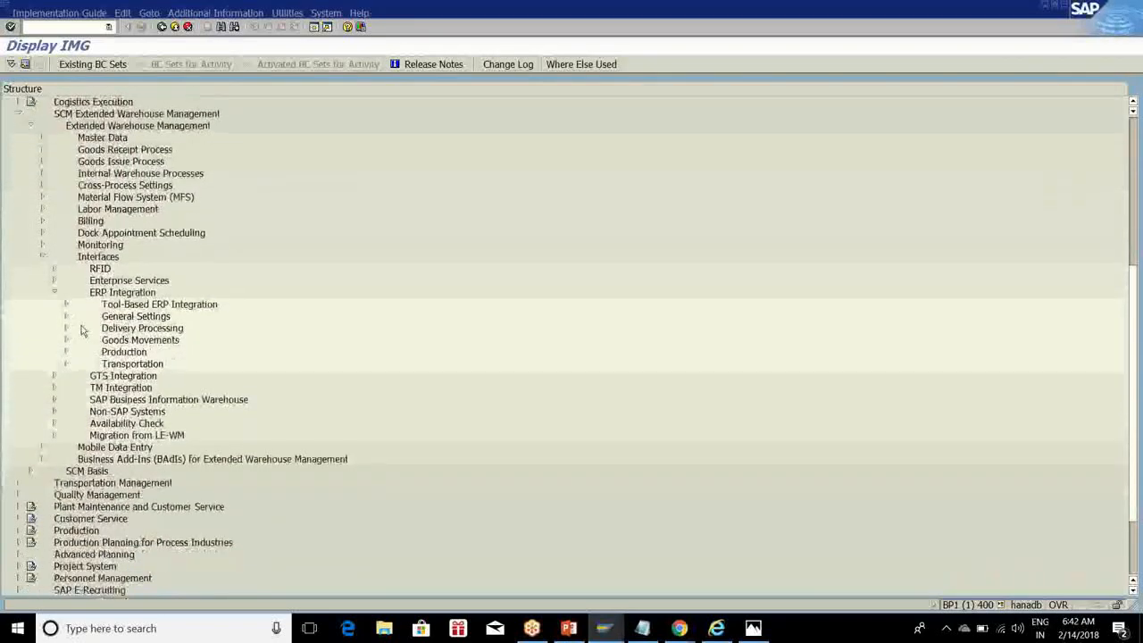
pyautogui.click(65, 317)
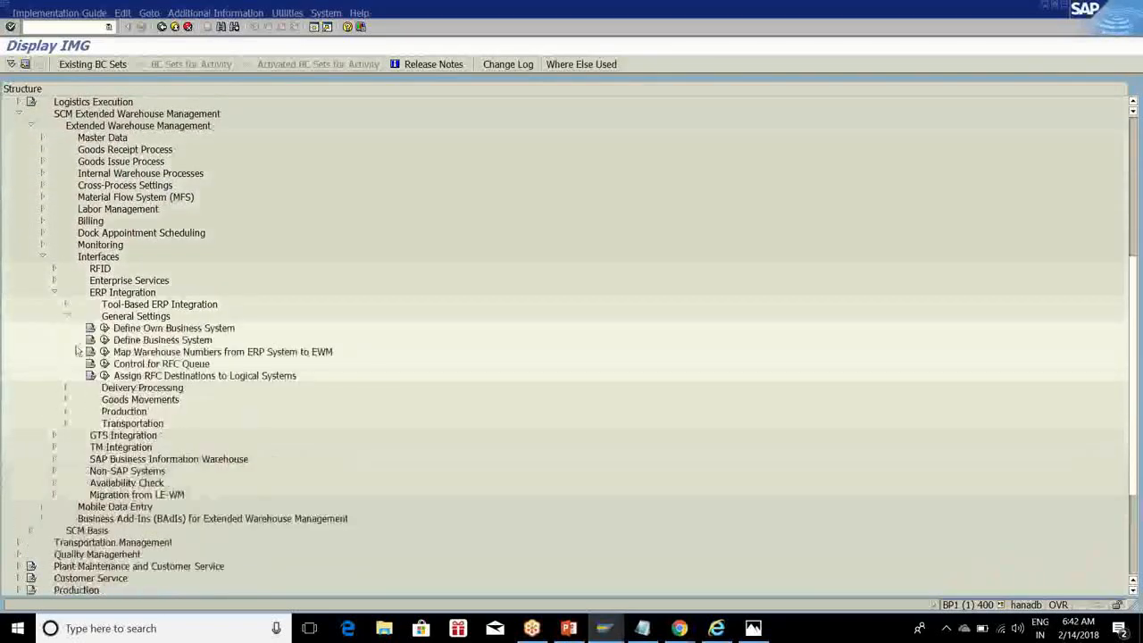
# Open Define Own Business System, check its business system entry, and return to the IMG
pyautogui.click(104, 329)
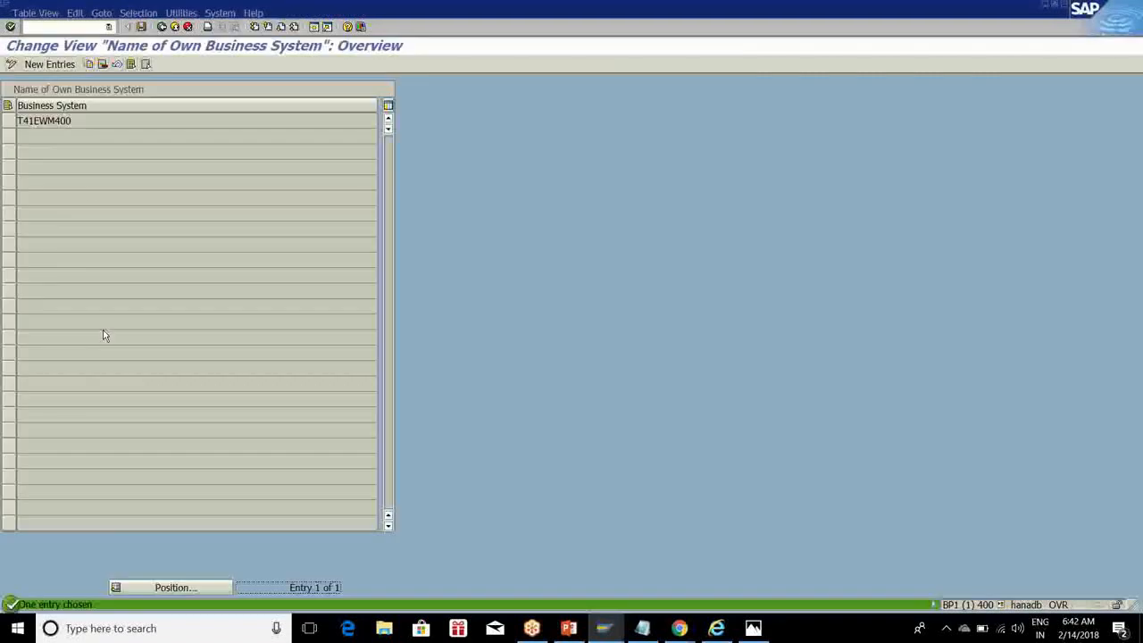
pyautogui.click(26, 121)
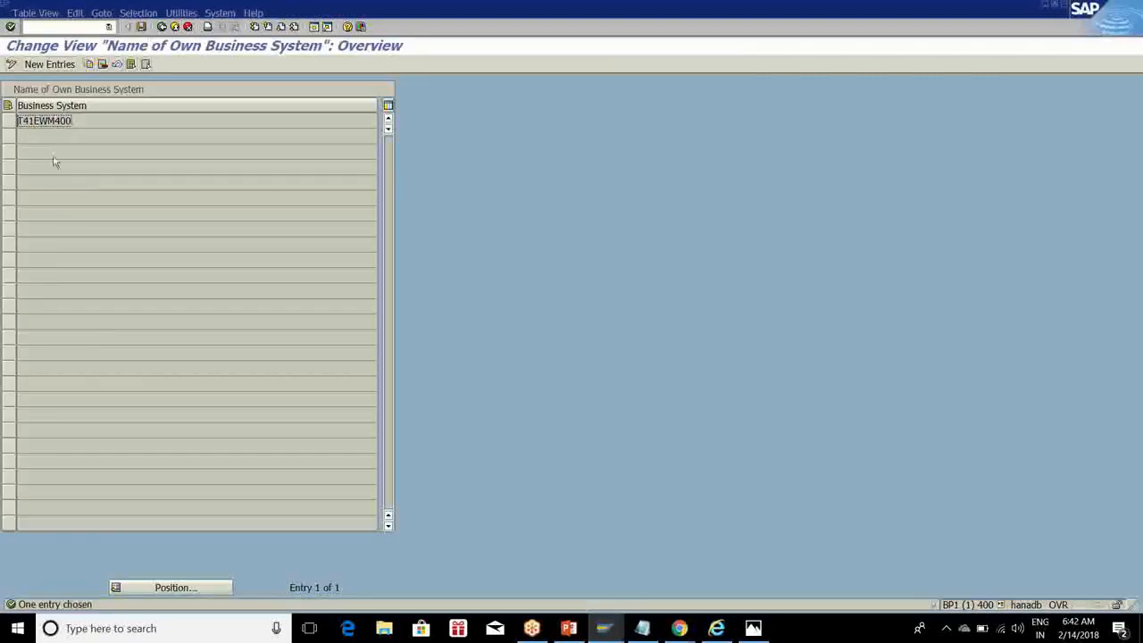
pyautogui.click(162, 26)
# Open Define Business System, display the details of business system T41EWM400, and return to the IMG
pyautogui.click(103, 340)
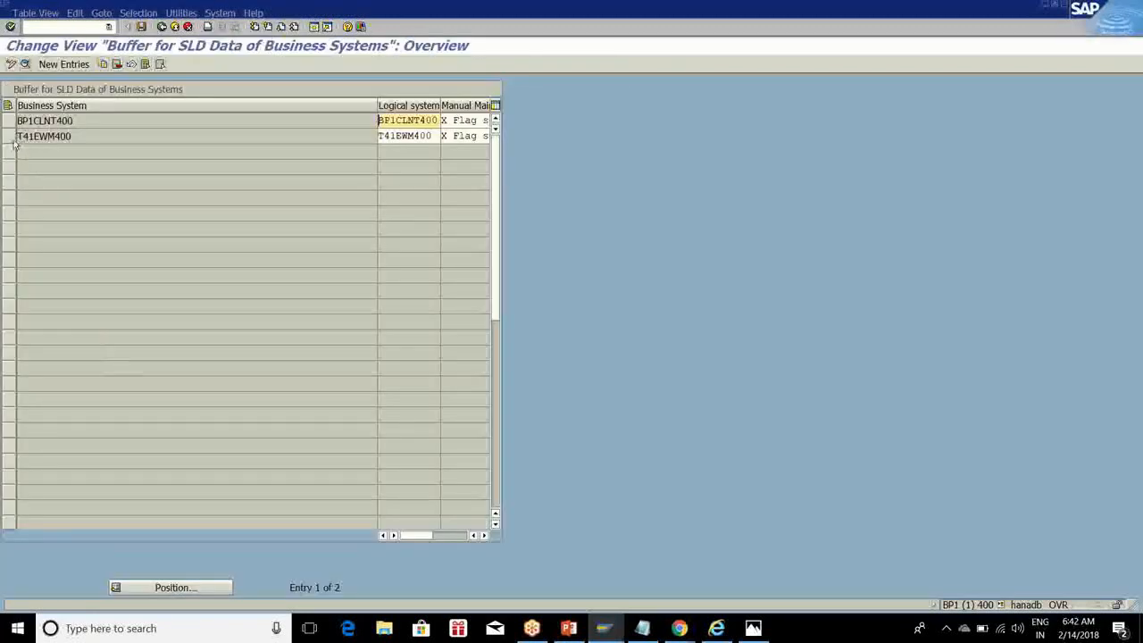
pyautogui.click(10, 135)
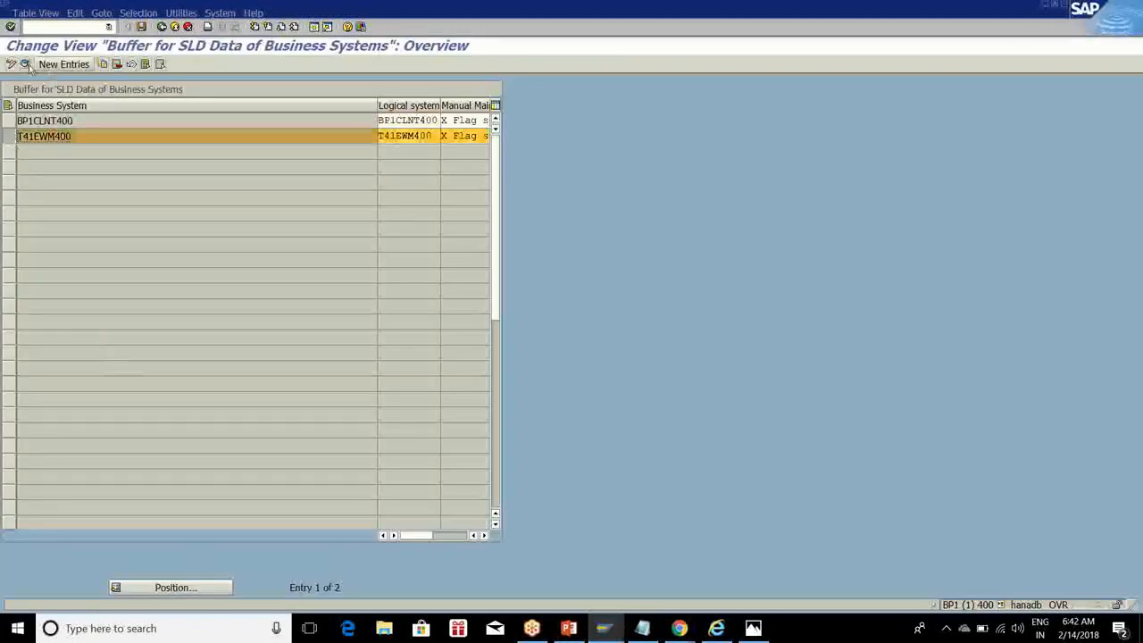
pyautogui.click(26, 65)
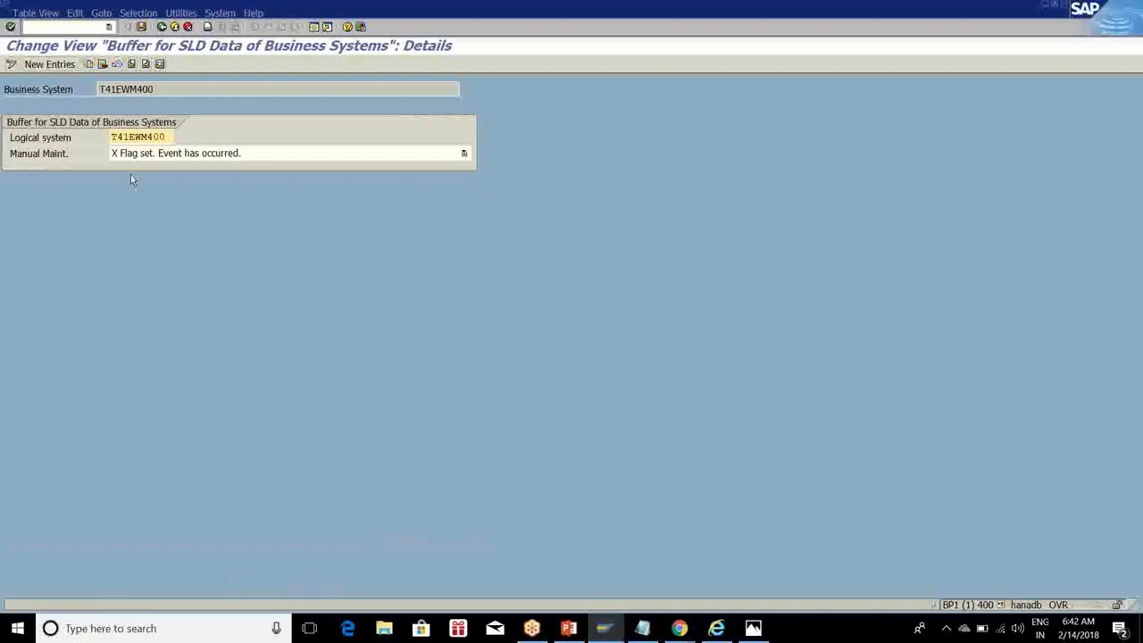
pyautogui.click(163, 27)
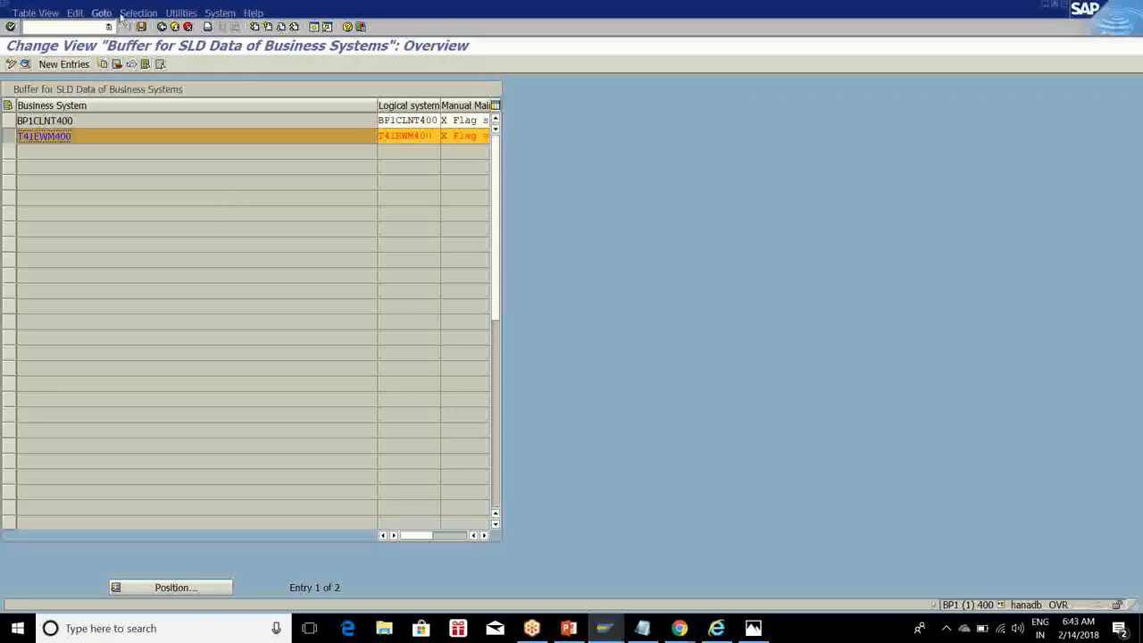
pyautogui.click(162, 27)
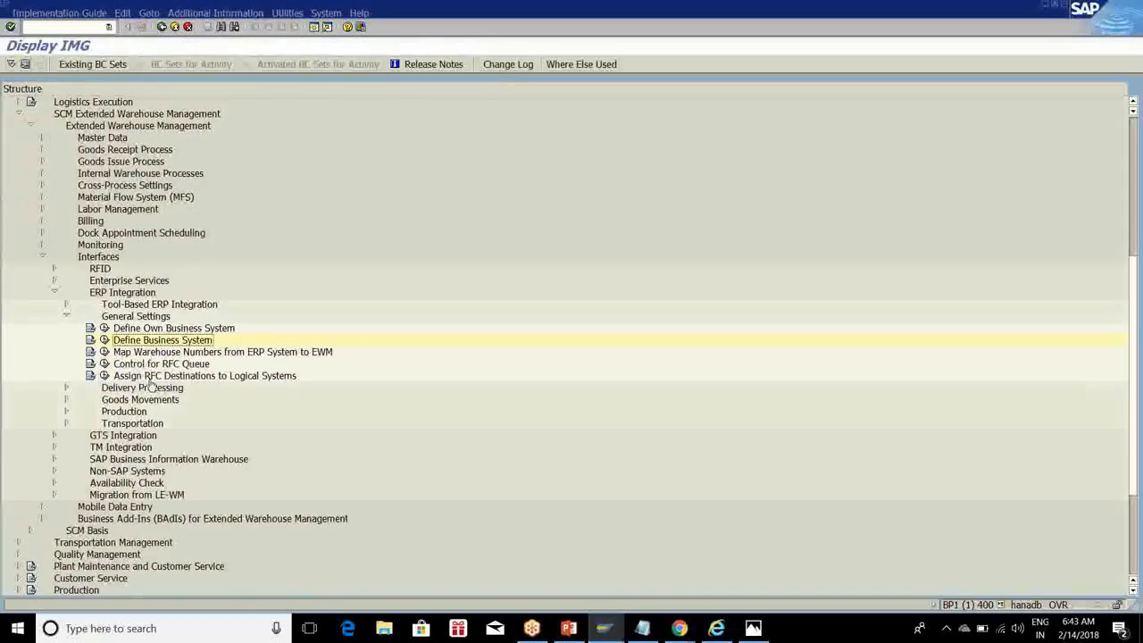
# Collapse General Settings and open the Define Warehouse Numbers activity under EWM Master Data
pyautogui.click(66, 316)
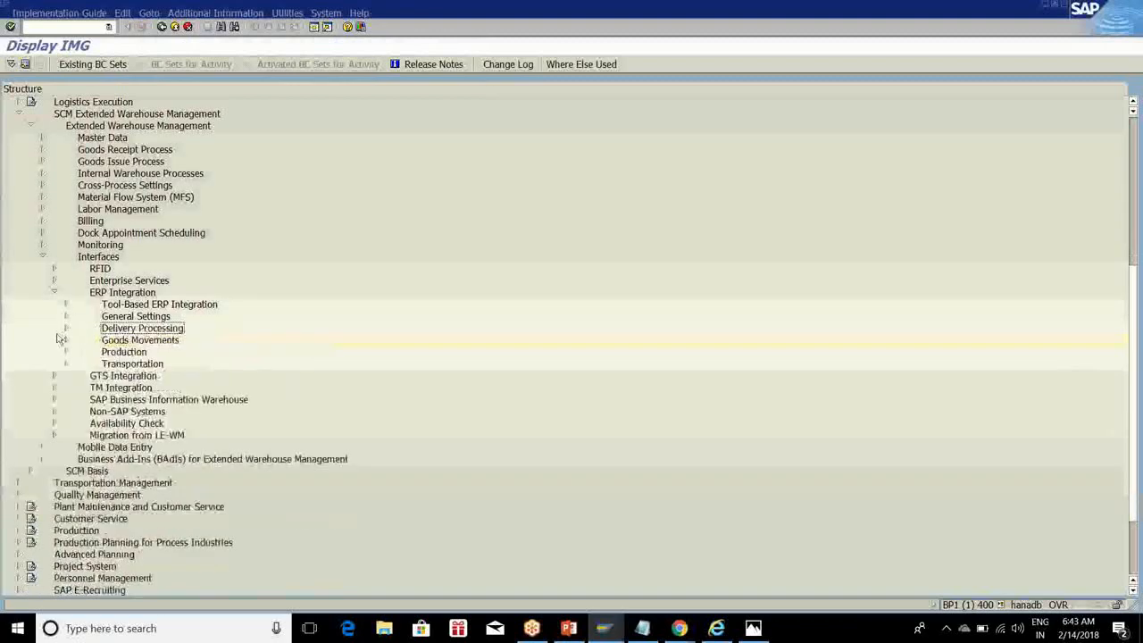
pyautogui.scroll(4, 45, 285)
pyautogui.click(41, 269)
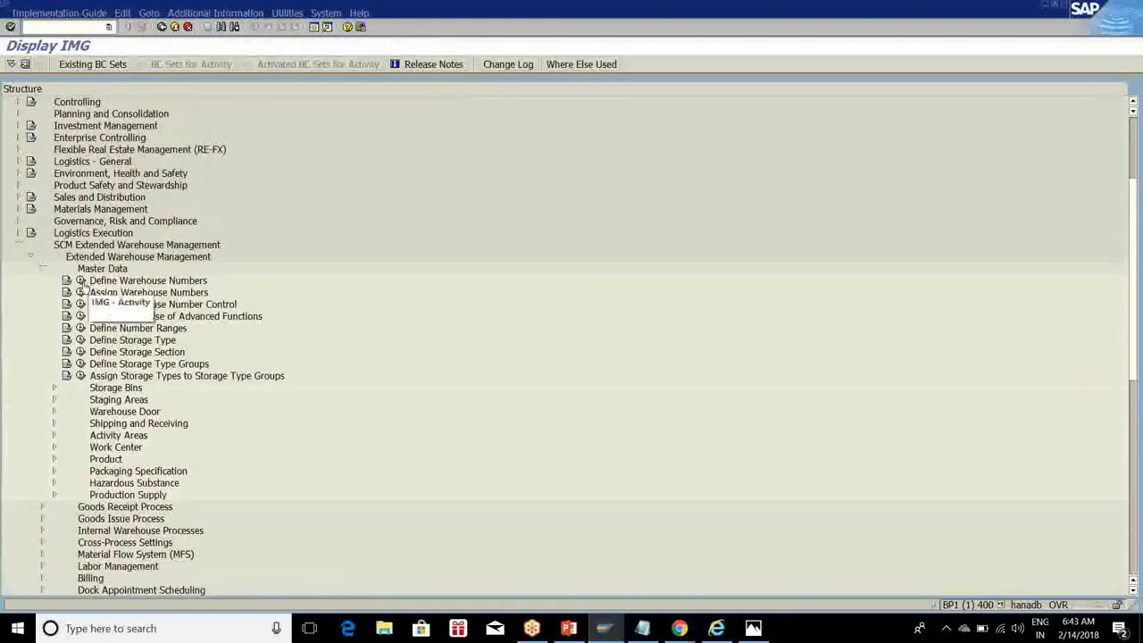
pyautogui.click(83, 281)
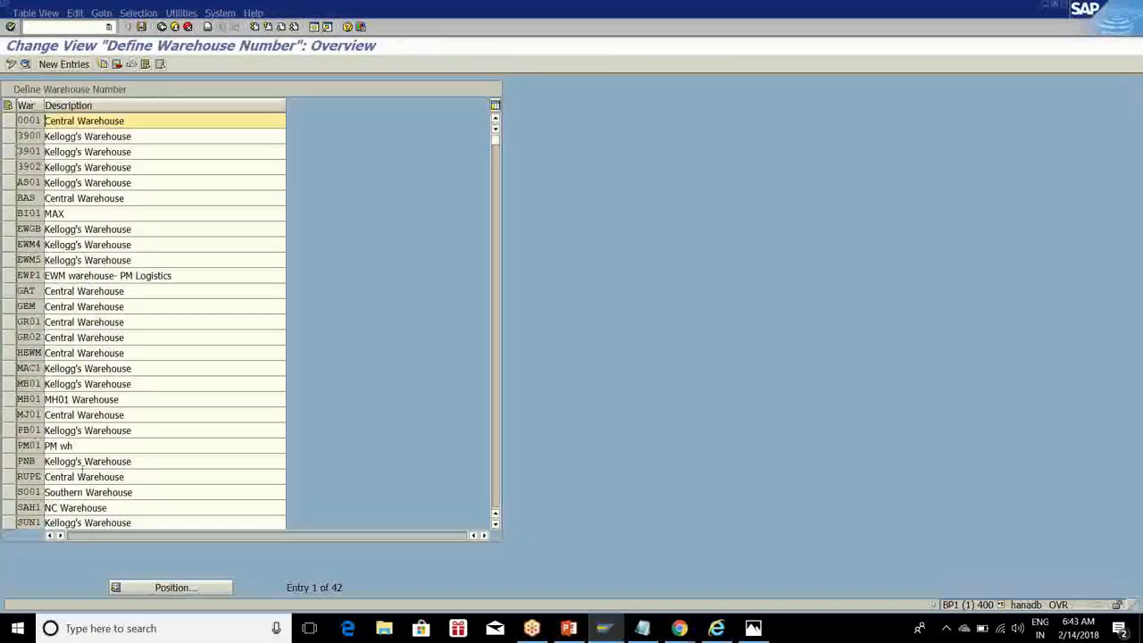
# Try to copy warehouse 0001 as warehouse number WM10 with the description "wm10-complex"
pyautogui.click(8, 121)
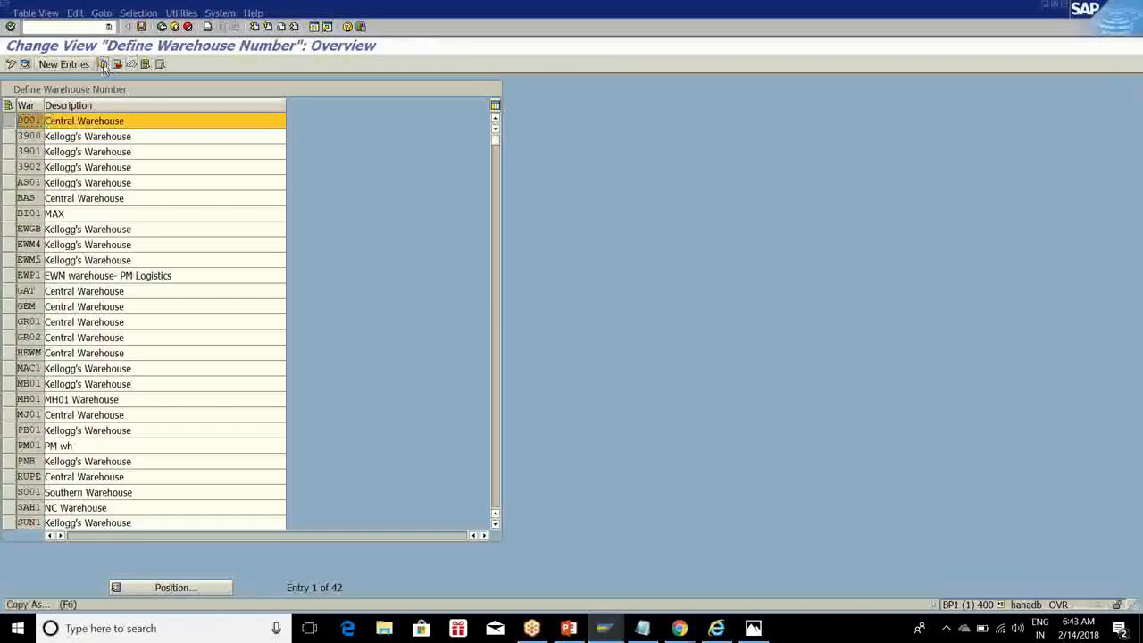
pyautogui.click(104, 64)
pyautogui.write('wm')
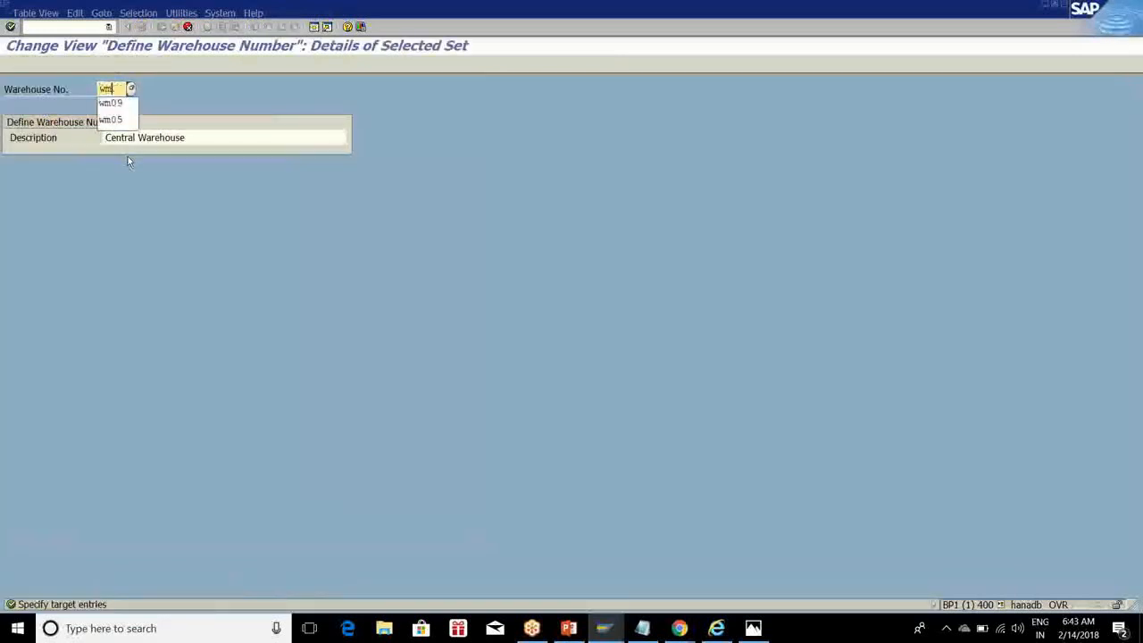
pyautogui.write('10')
pyautogui.press('Tab')
pyautogui.write('wm10-complex')
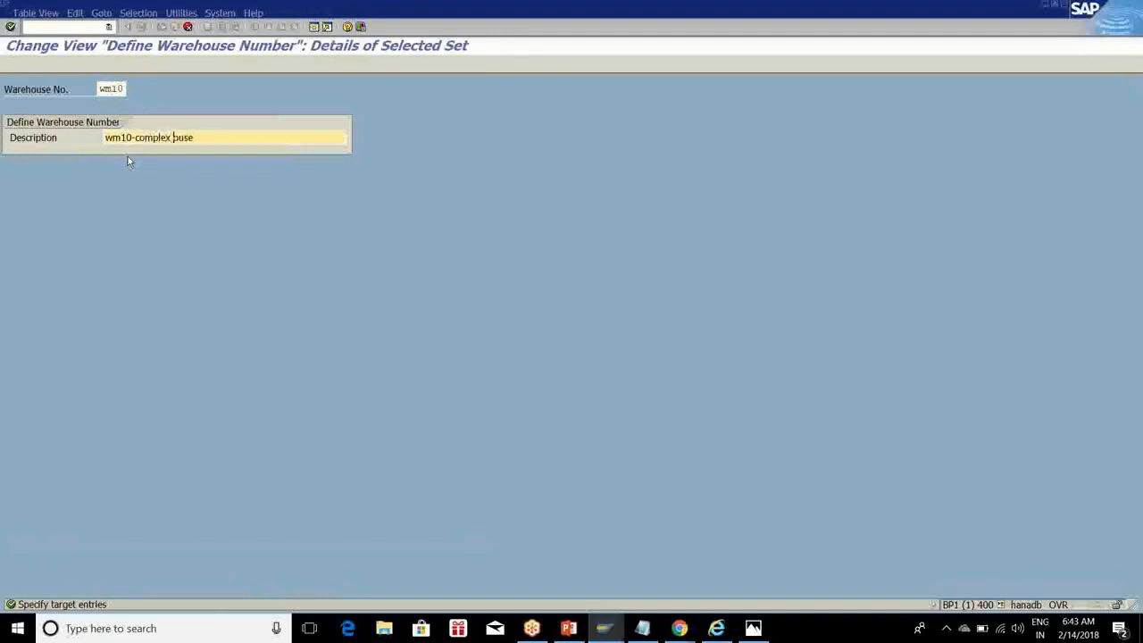
pyautogui.press('Delete')
pyautogui.press('Delete')
pyautogui.press('Delete')
pyautogui.press('Delete')
pyautogui.press('Return')
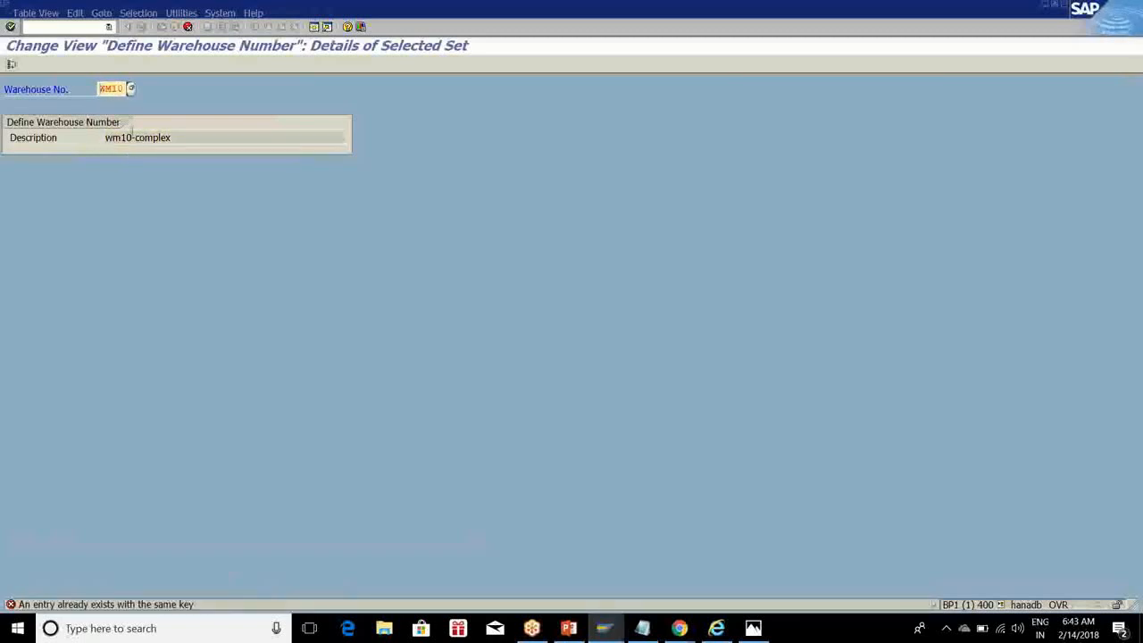
pyautogui.click(187, 26)
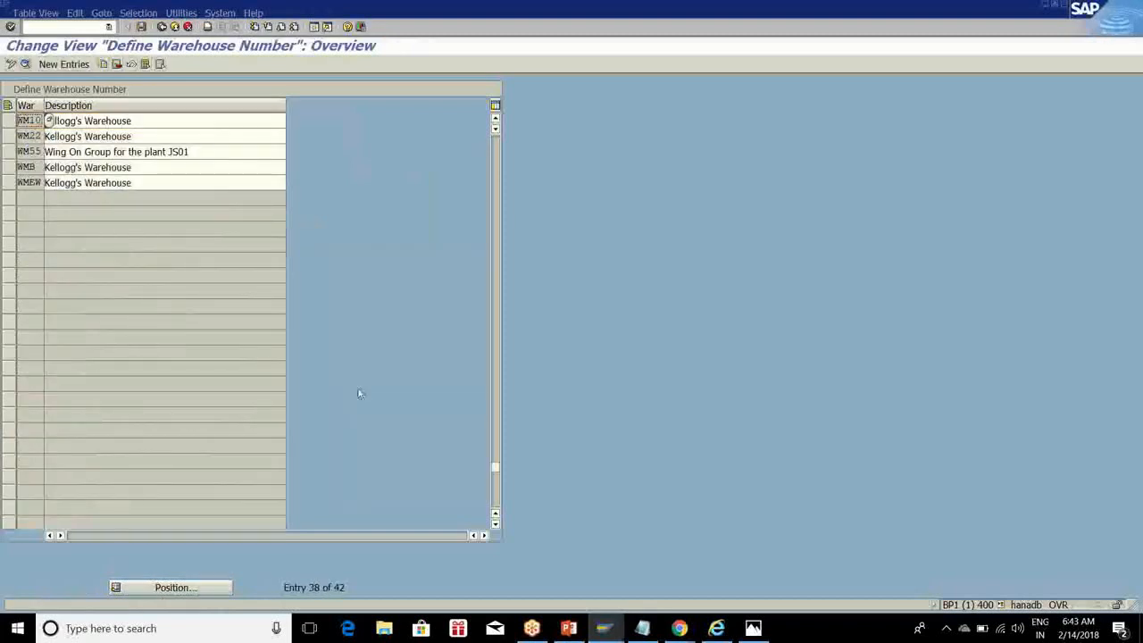
# Check which warehouse numbers beginning with WM are already defined in the list
pyautogui.scroll(1, 330, 291)
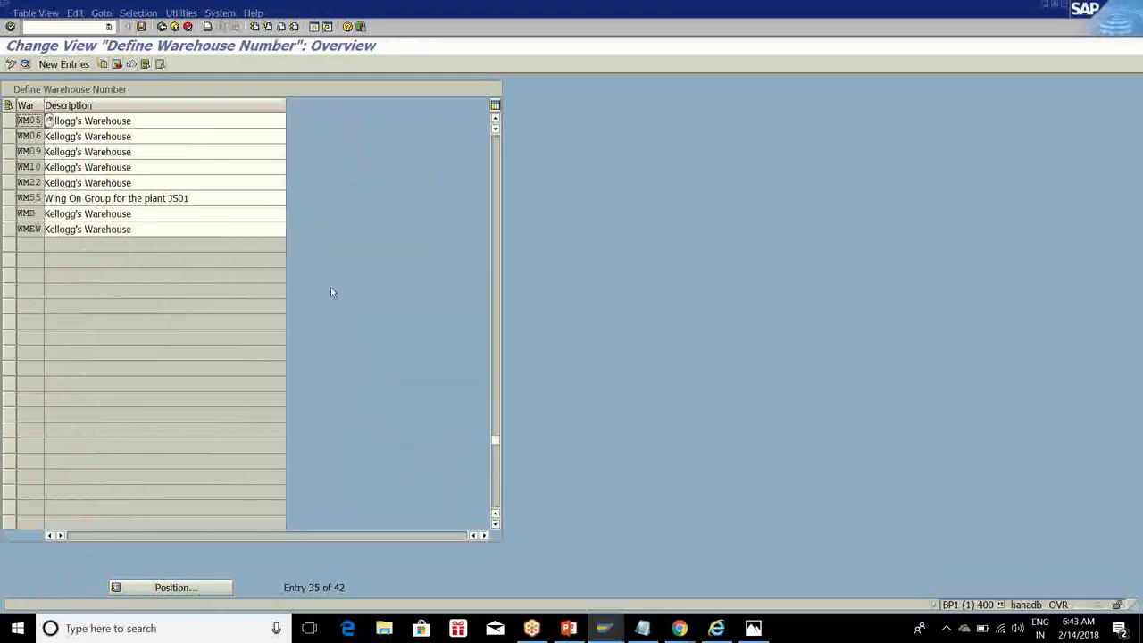
pyautogui.scroll(1, 331, 292)
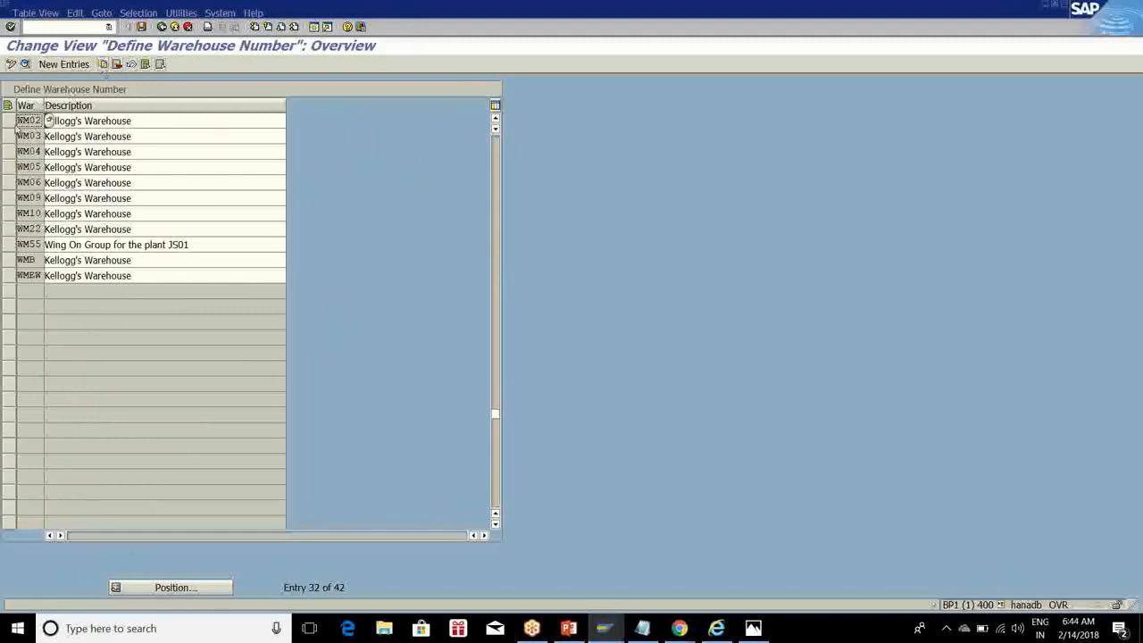
# Select WM02 for copying in addition to the Central Warehouse entry, and enter WH10 as the warehouse number for the Central Warehouse copy
pyautogui.click(8, 121)
pyautogui.click(104, 64)
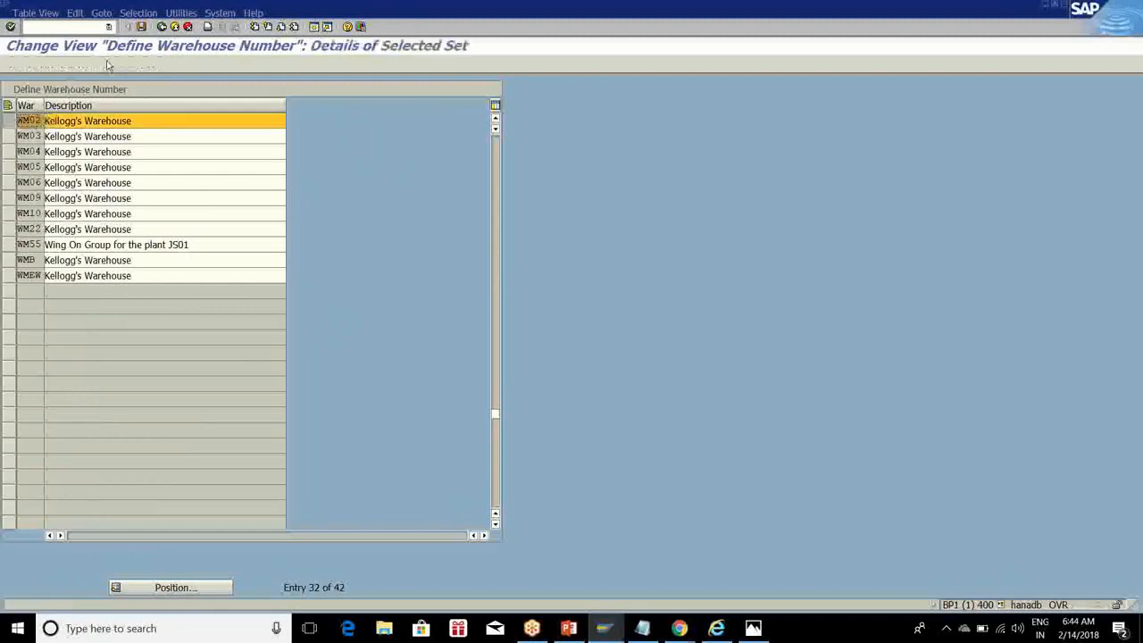
pyautogui.write('WH1')
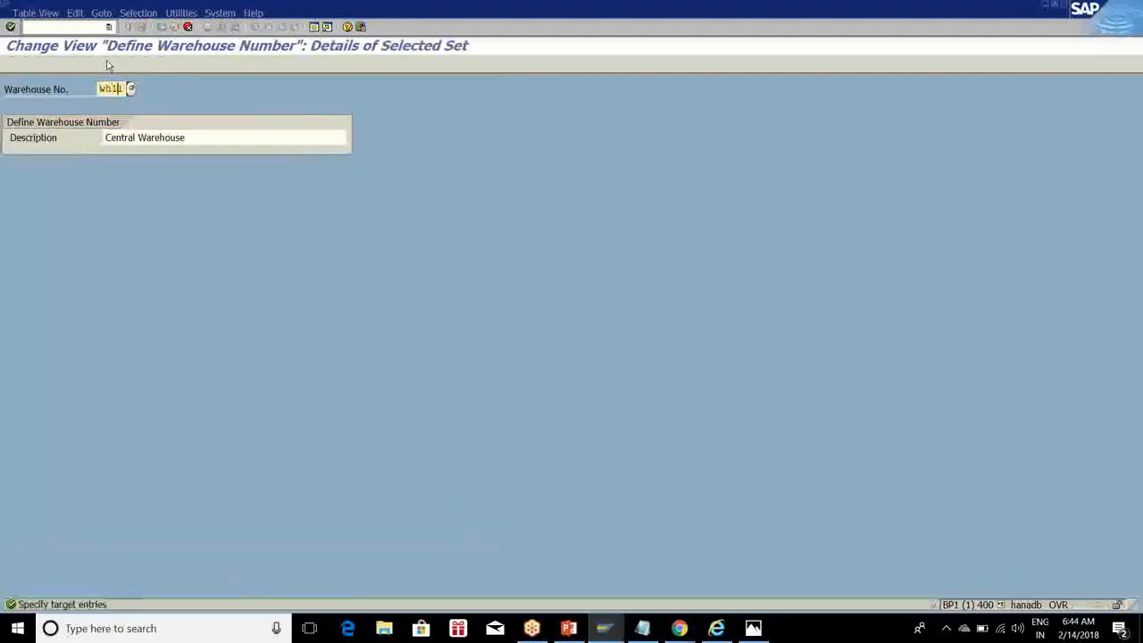
pyautogui.write('0')
pyautogui.press('Tab')
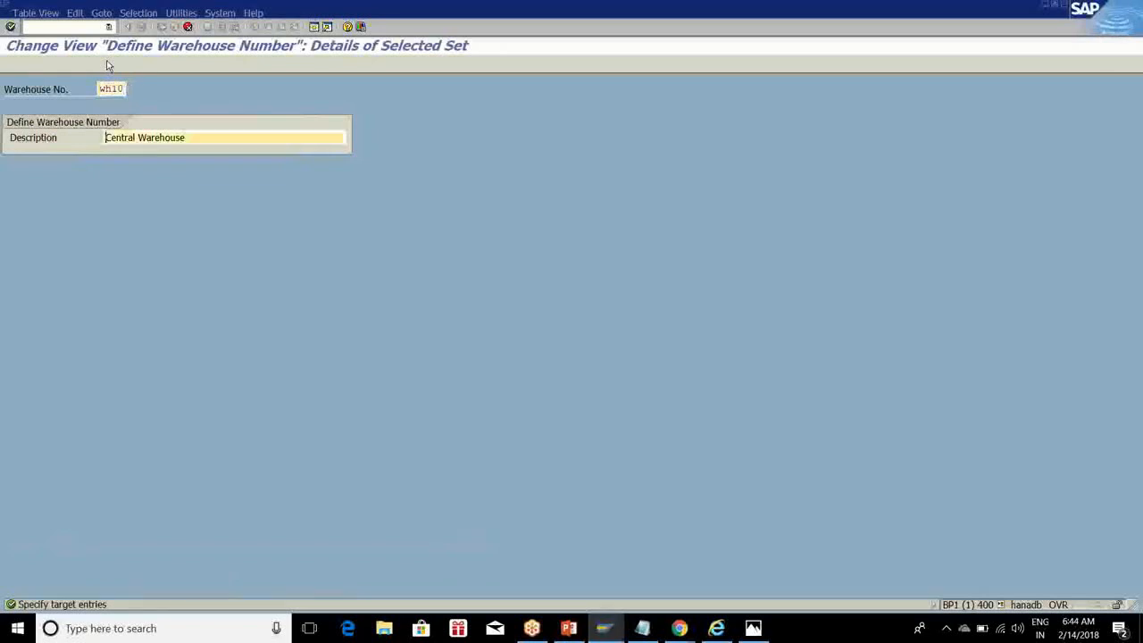
# Set the WH10 copy's description to "wh10-sri", accept it, and cancel the copy of WM02
pyautogui.write('wh')
pyautogui.write('10-')
pyautogui.write('wm')
pyautogui.press('BackSpace')
pyautogui.press('BackSpace')
pyautogui.press('Delete')
pyautogui.write('sr')
pyautogui.press('Delete')
pyautogui.press('Delete')
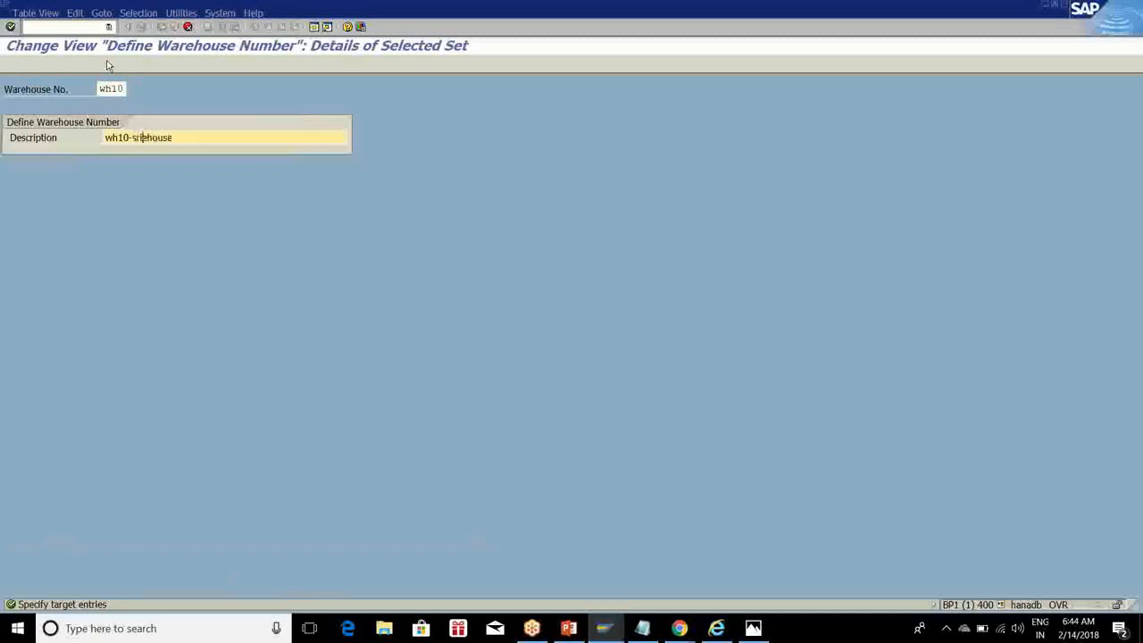
pyautogui.press('Delete')
pyautogui.press('Delete')
pyautogui.press('Delete')
pyautogui.press('Delete')
pyautogui.write('i')
pyautogui.press('Return')
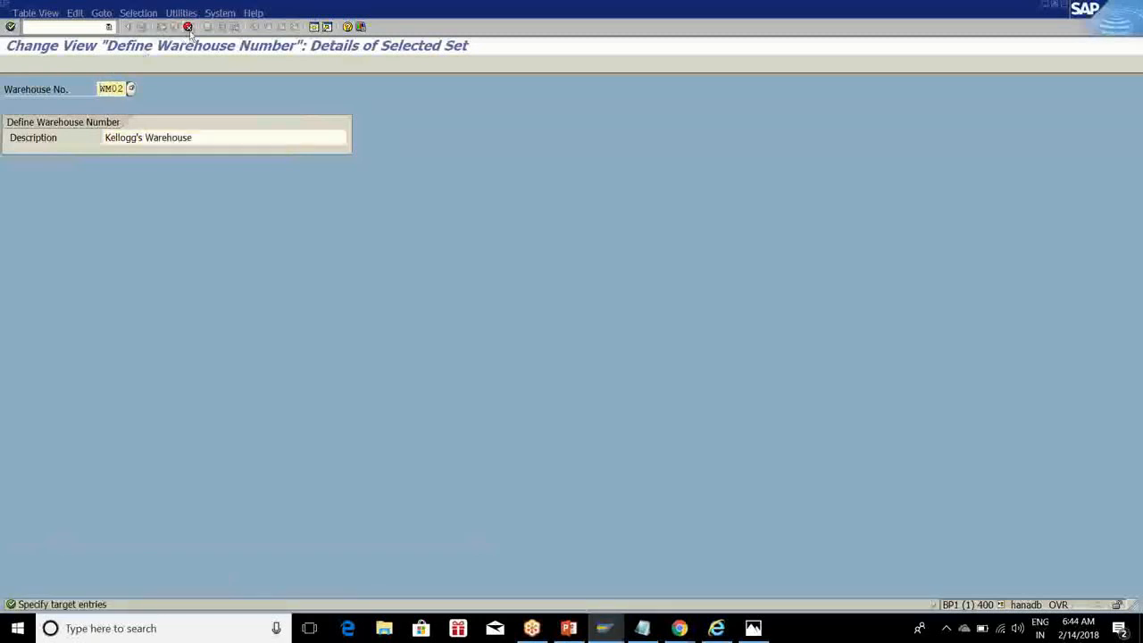
pyautogui.click(187, 26)
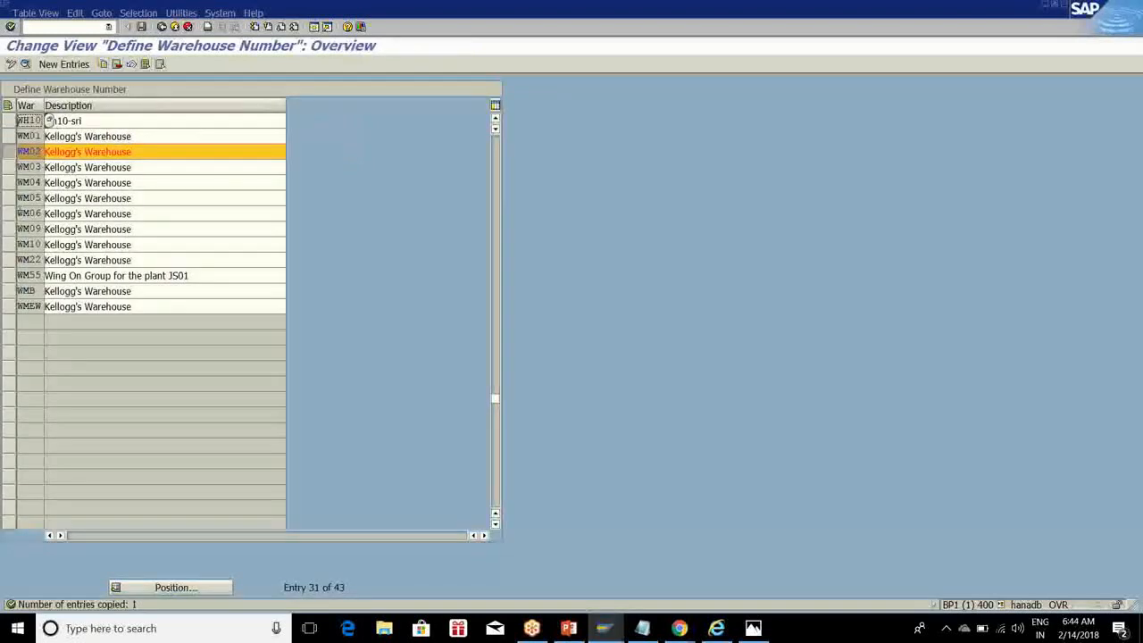
# Save warehouse number WH10 in the proposed customizing request and return to the IMG
pyautogui.click(90, 121)
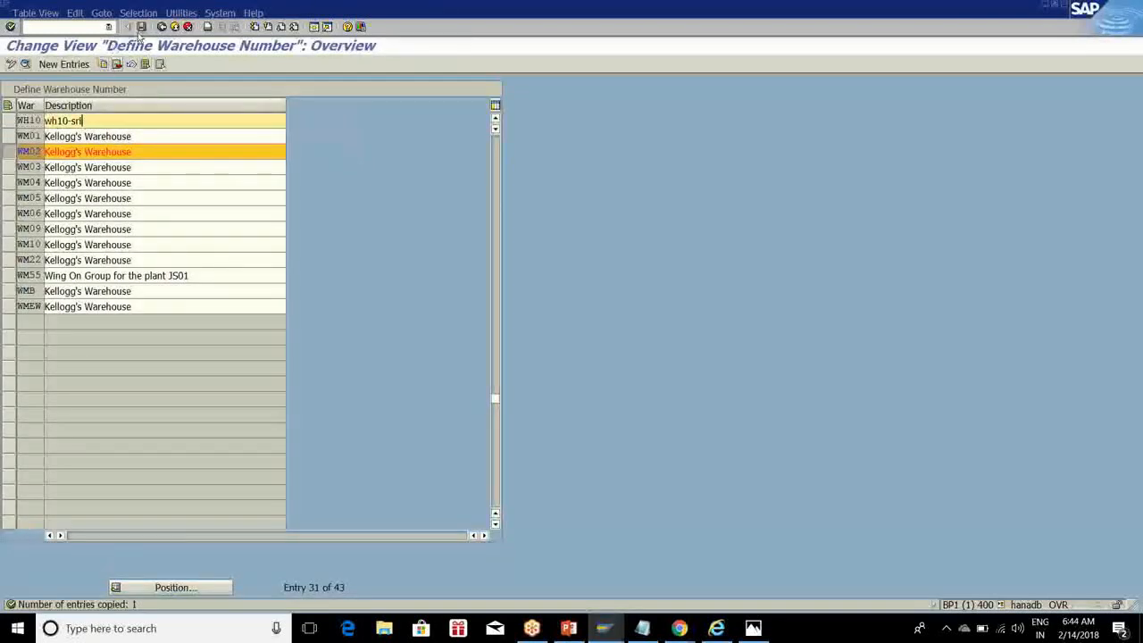
pyautogui.click(142, 27)
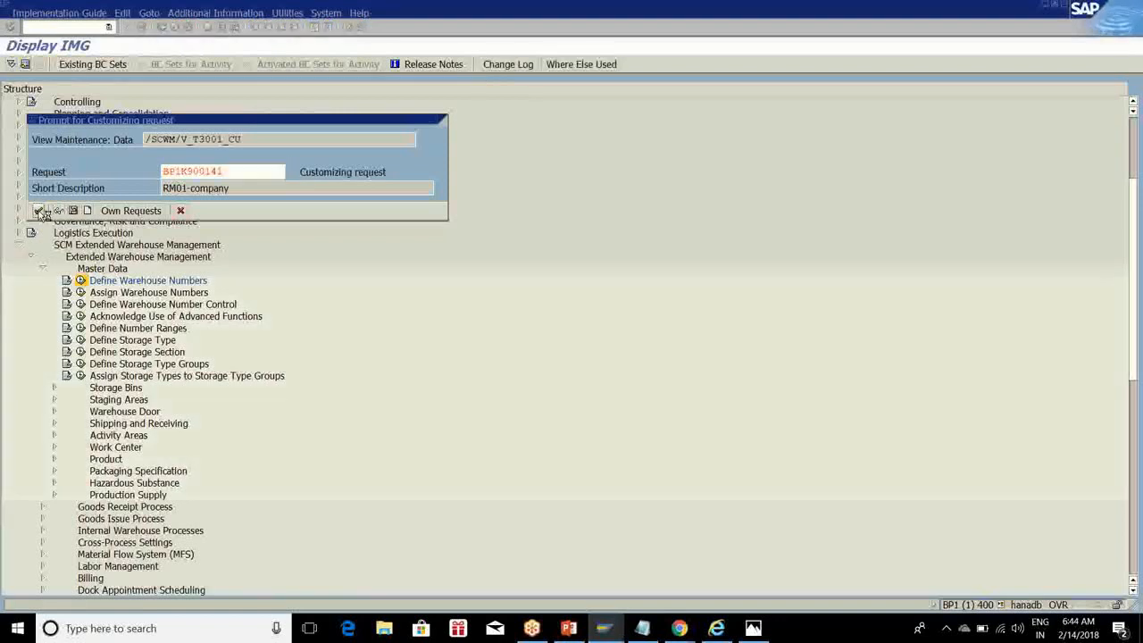
pyautogui.click(39, 212)
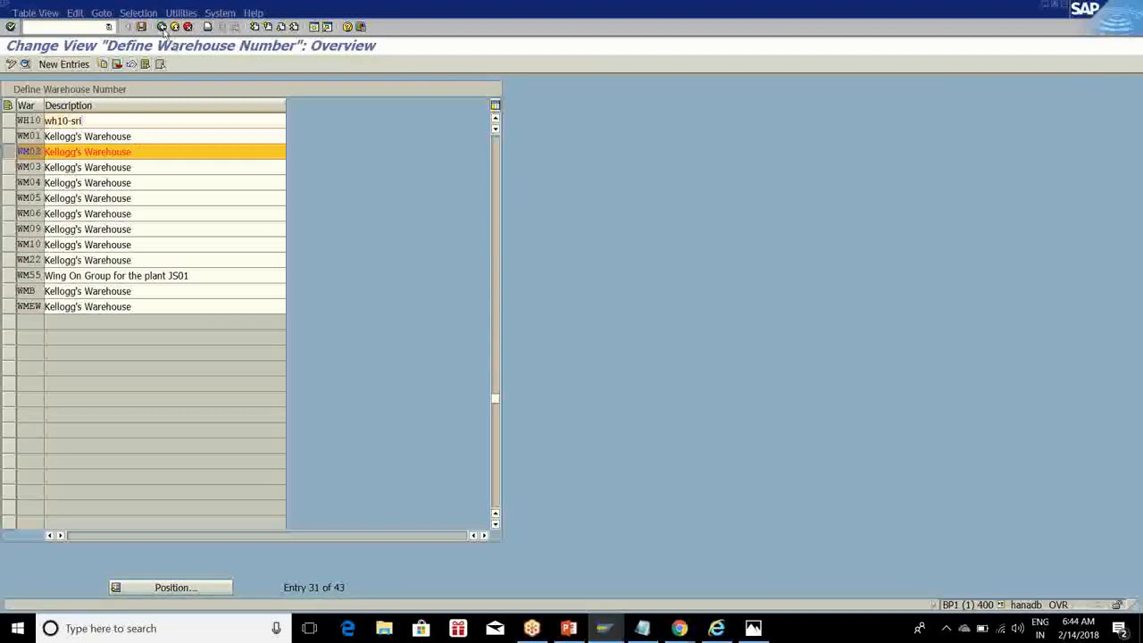
pyautogui.click(162, 27)
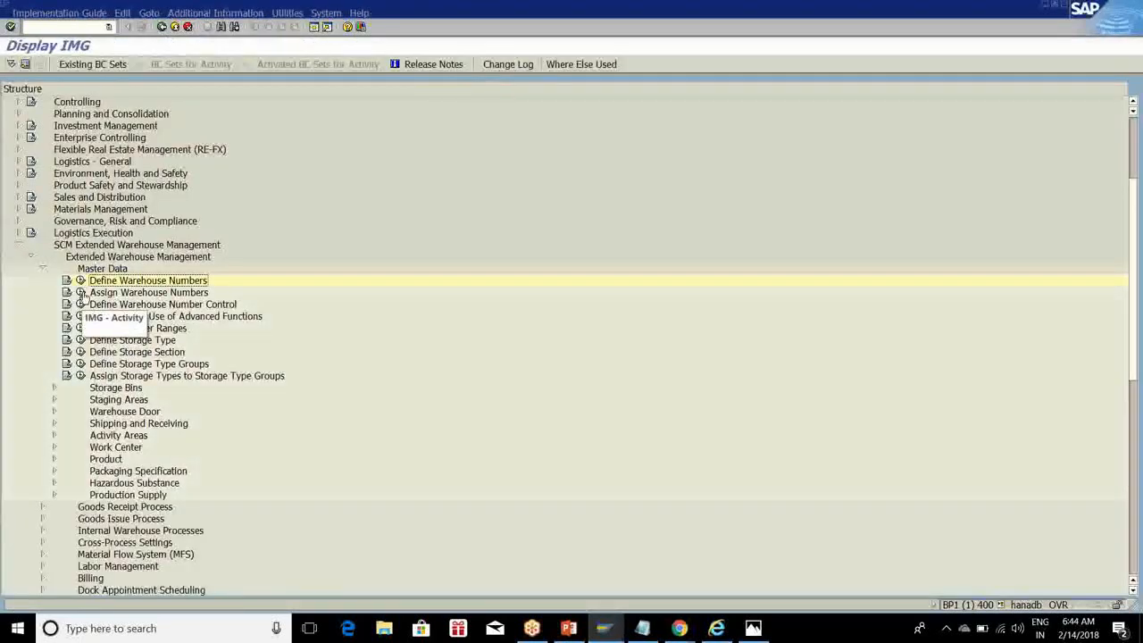
# Collapse Master Data and Interfaces, and open Copy Warehouse Number Customizing under Cross-Process Settings
pyautogui.scroll(-2, 165, 311)
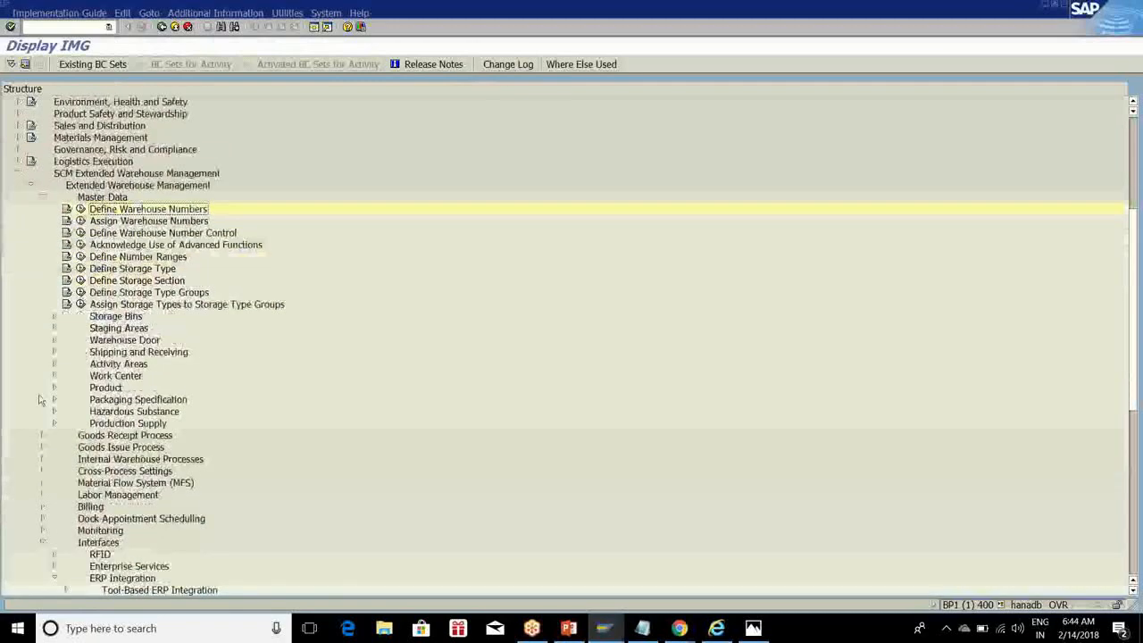
pyautogui.click(42, 197)
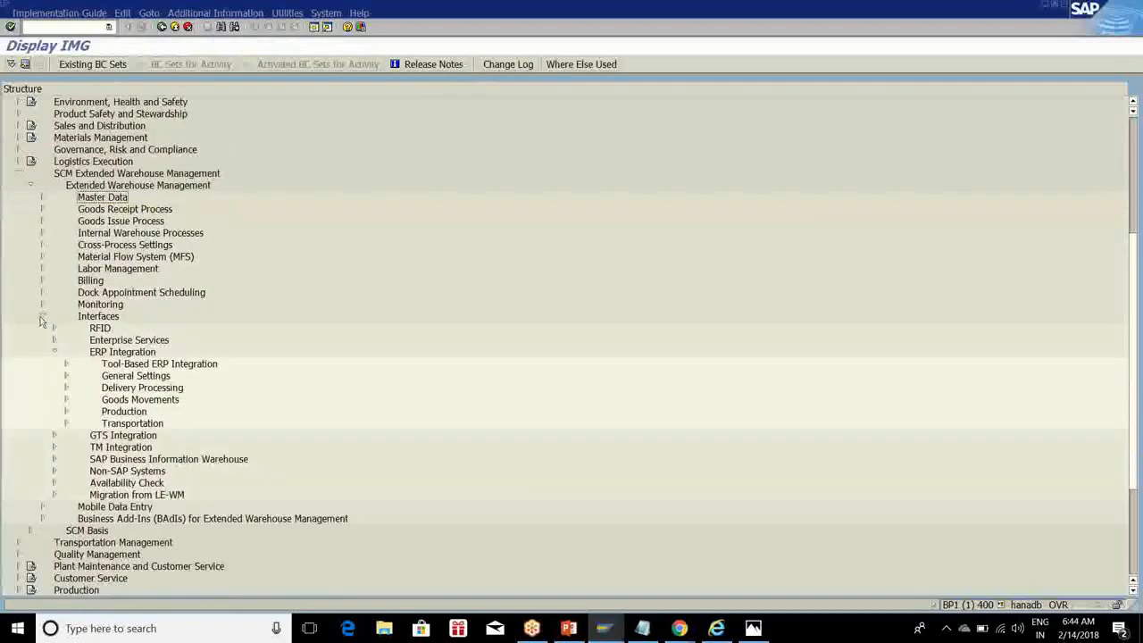
pyautogui.click(41, 317)
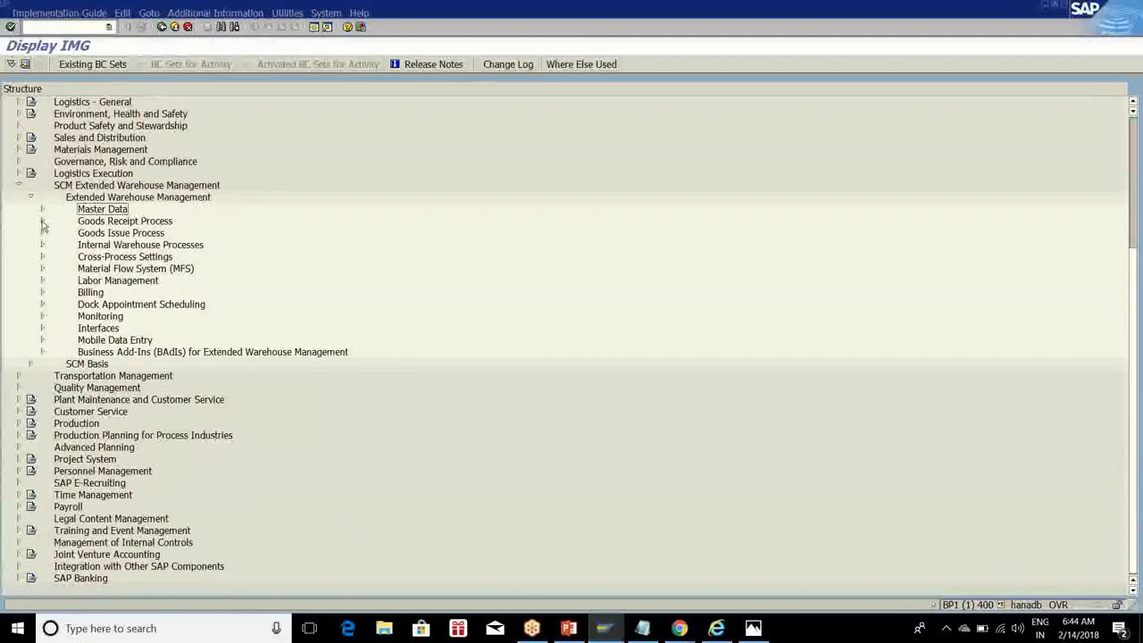
pyautogui.click(42, 223)
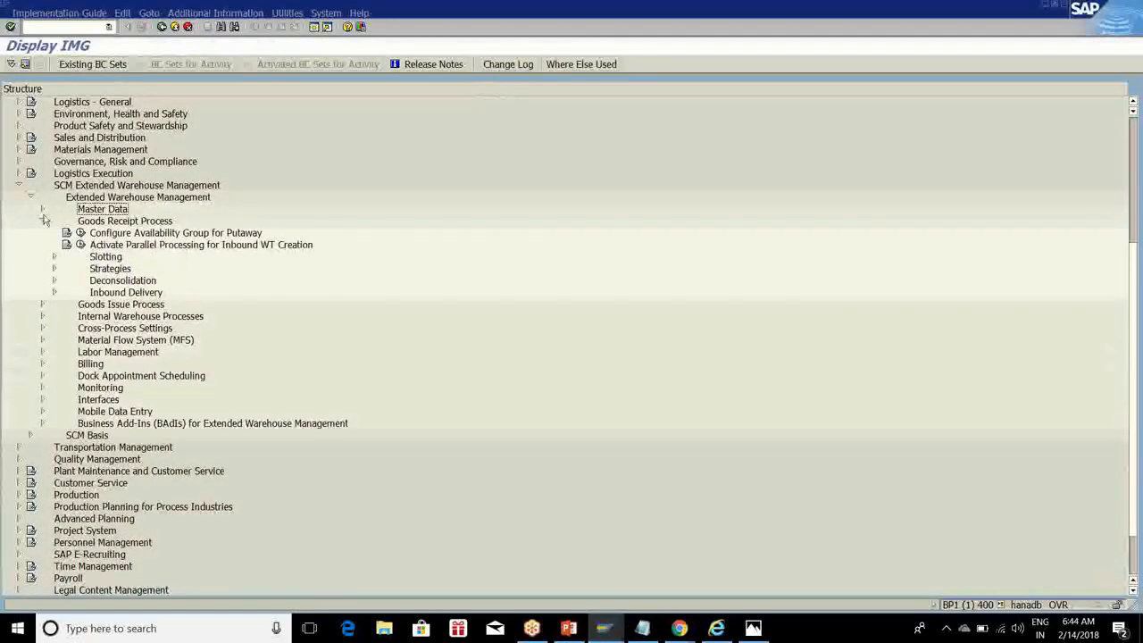
pyautogui.click(42, 221)
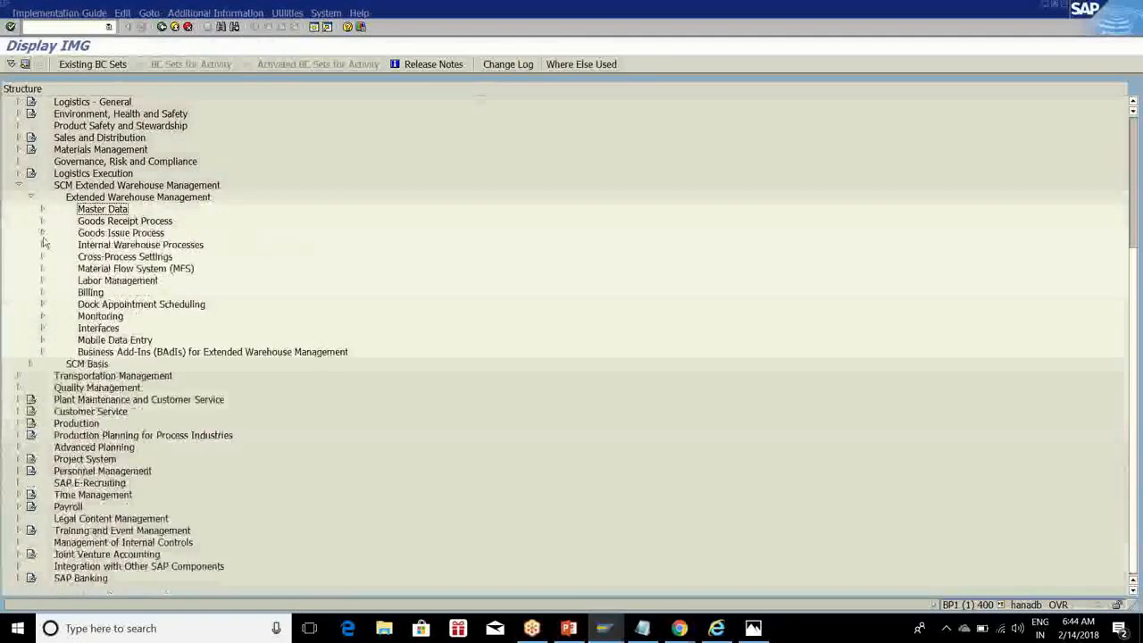
pyautogui.click(42, 256)
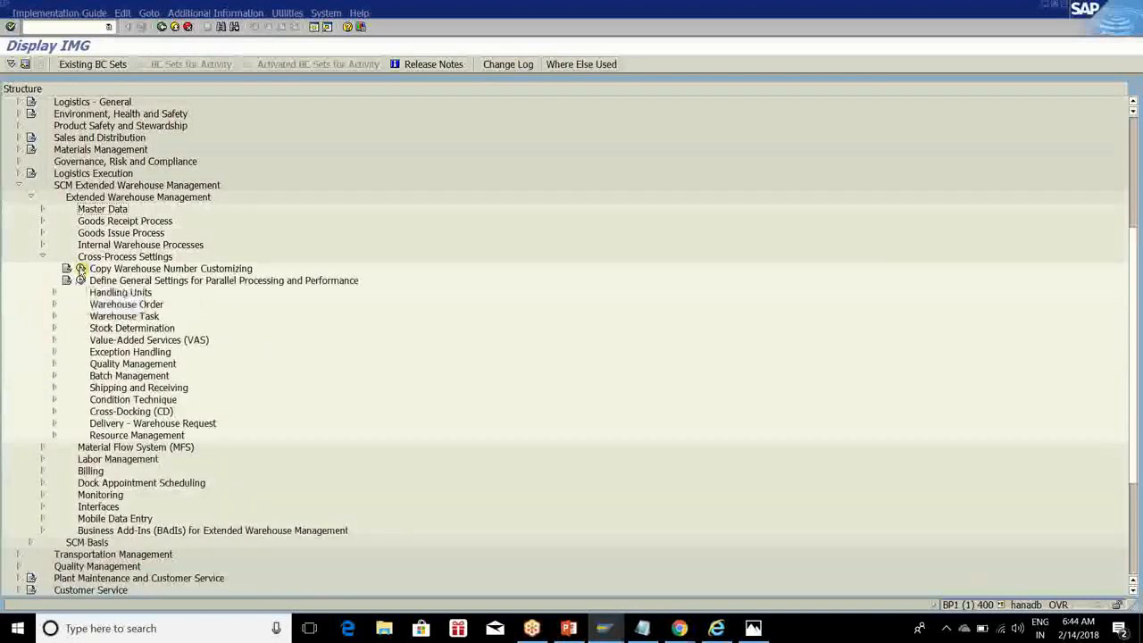
pyautogui.click(80, 269)
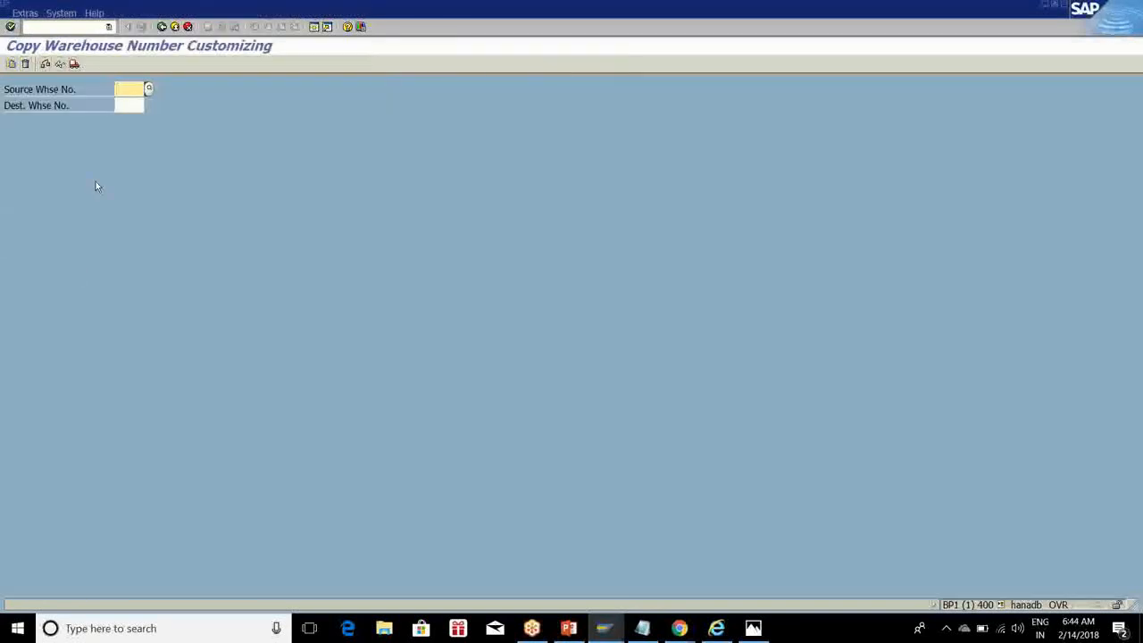
# Copy the warehouse customizing from source WM01 to destination WH10 and accept the proposed customizing request
pyautogui.write('wm01')
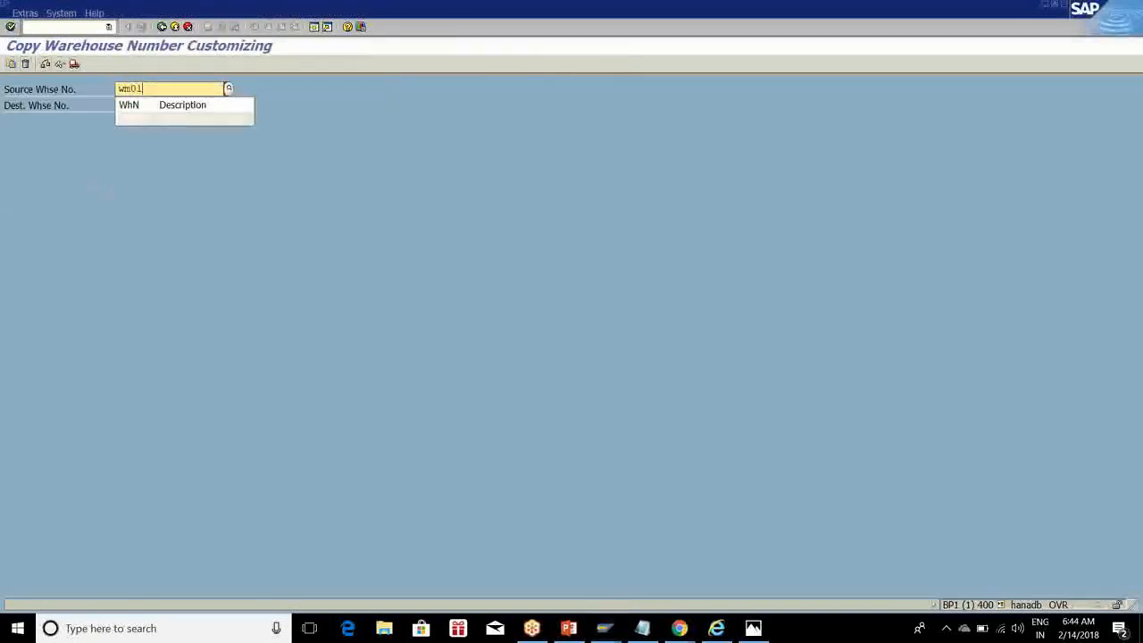
pyautogui.press('Tab')
pyautogui.write('w')
pyautogui.write('b10')
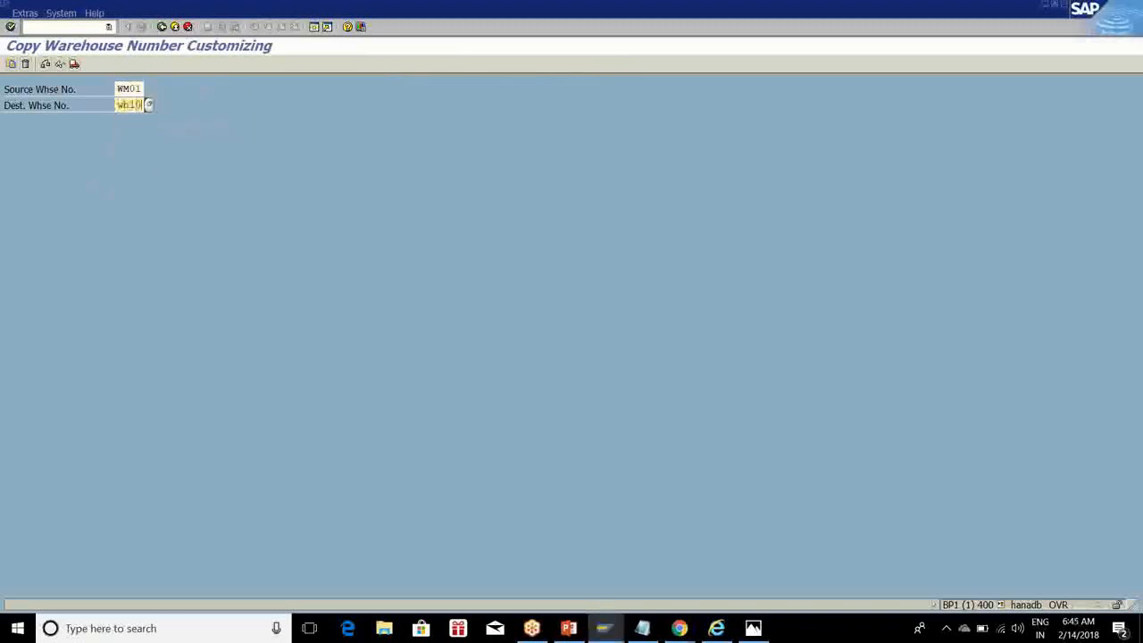
pyautogui.click(11, 64)
pyautogui.click(223, 265)
pyautogui.click(35, 198)
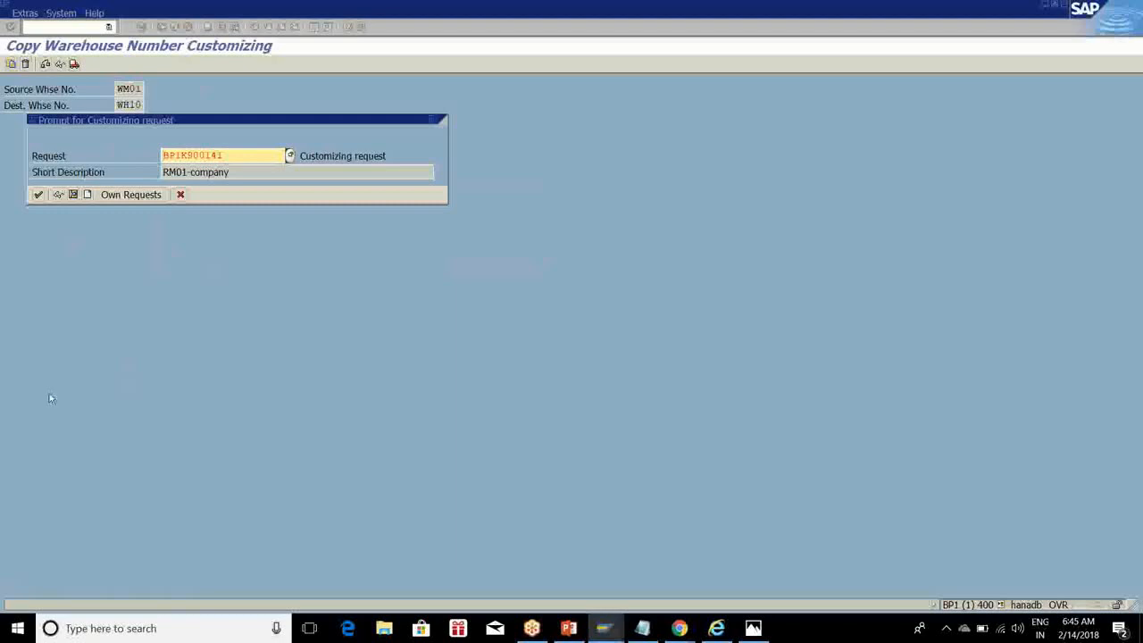
pyautogui.click(41, 196)
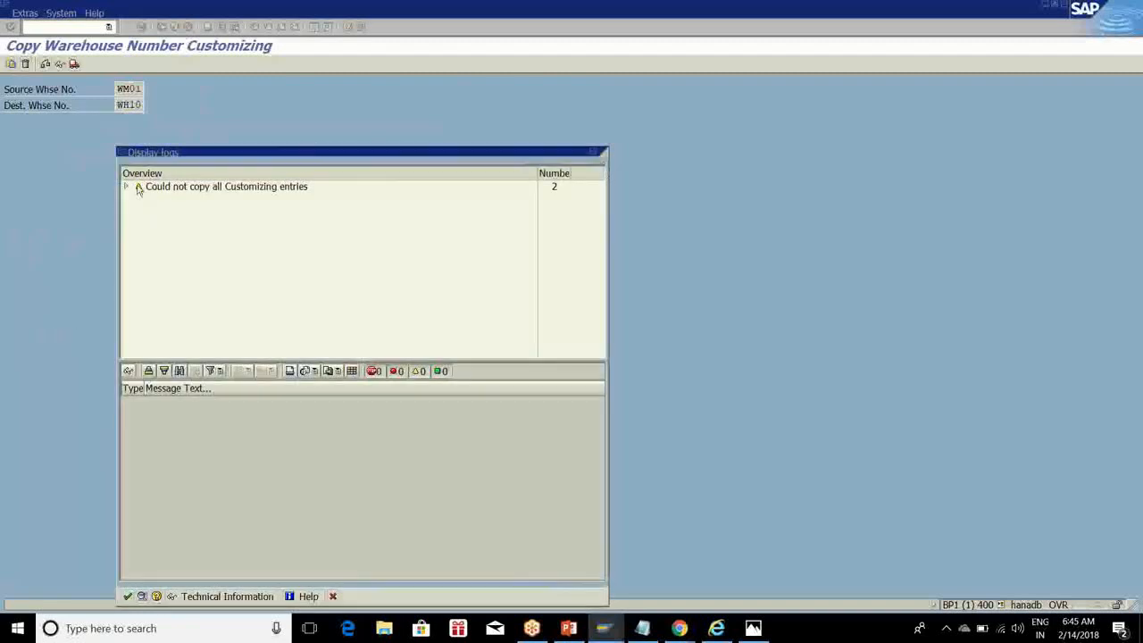
# Examine the warning details in the customizing copy log and close the log
pyautogui.click(126, 187)
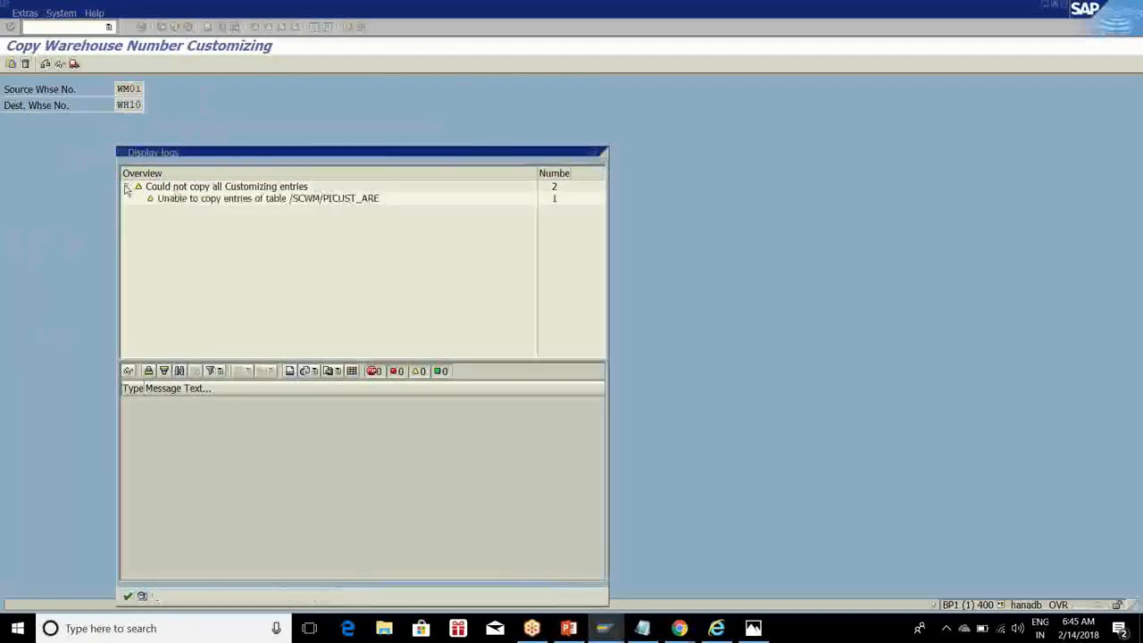
pyautogui.click(185, 199)
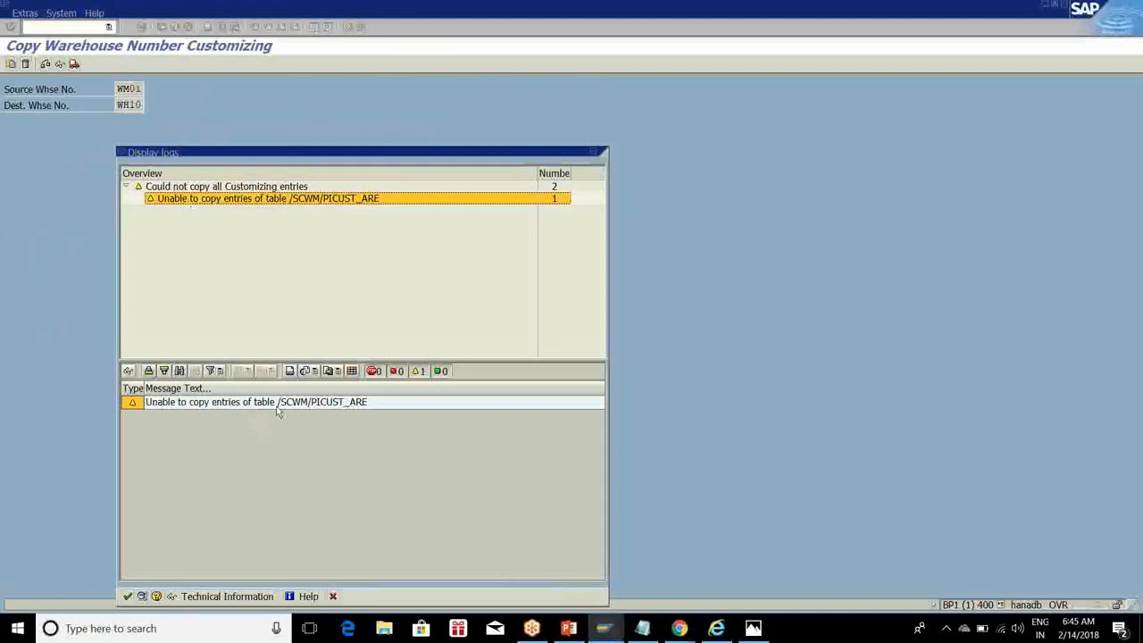
pyautogui.click(127, 596)
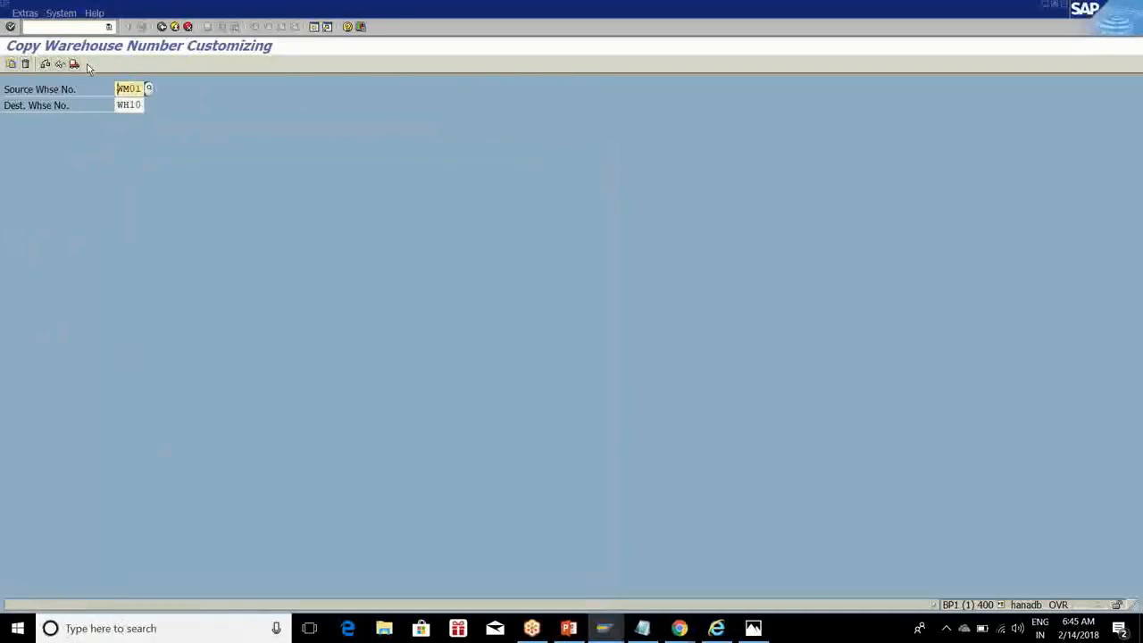
# Display the list of tables covered by the warehouse customizing copy, look through it, and return to the IMG
pyautogui.click(60, 65)
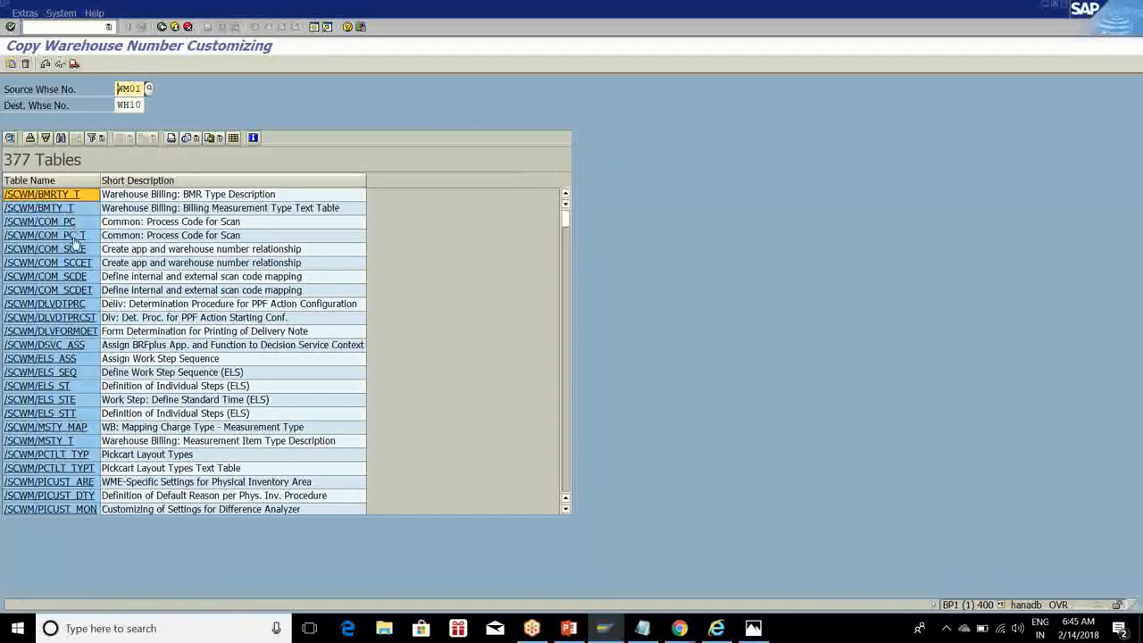
pyautogui.scroll(-20, 75, 243)
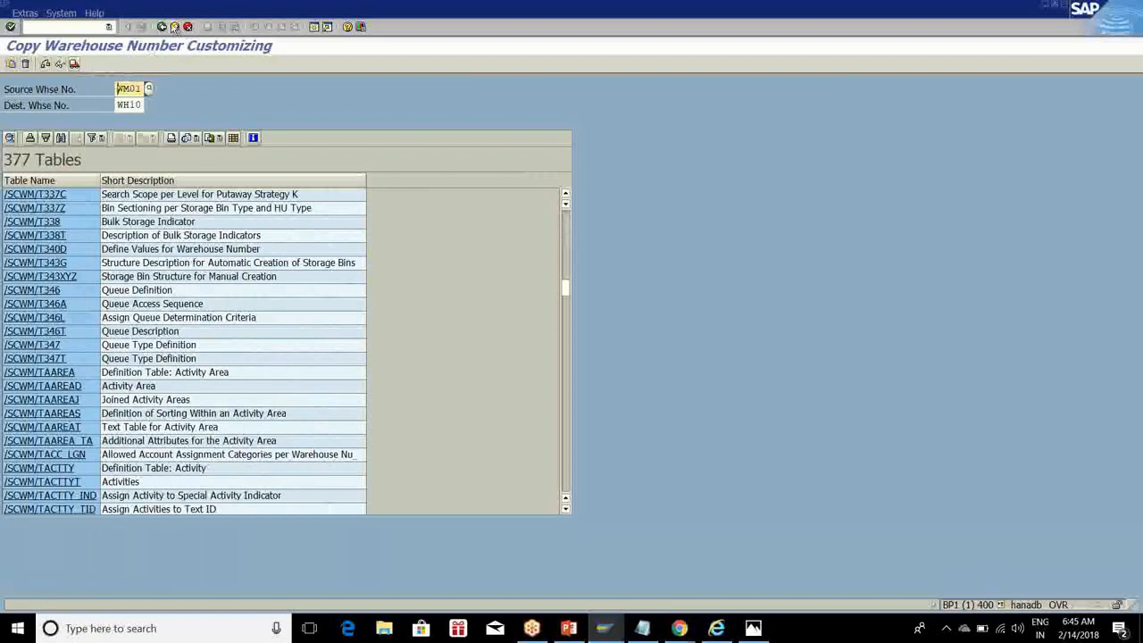
pyautogui.click(175, 26)
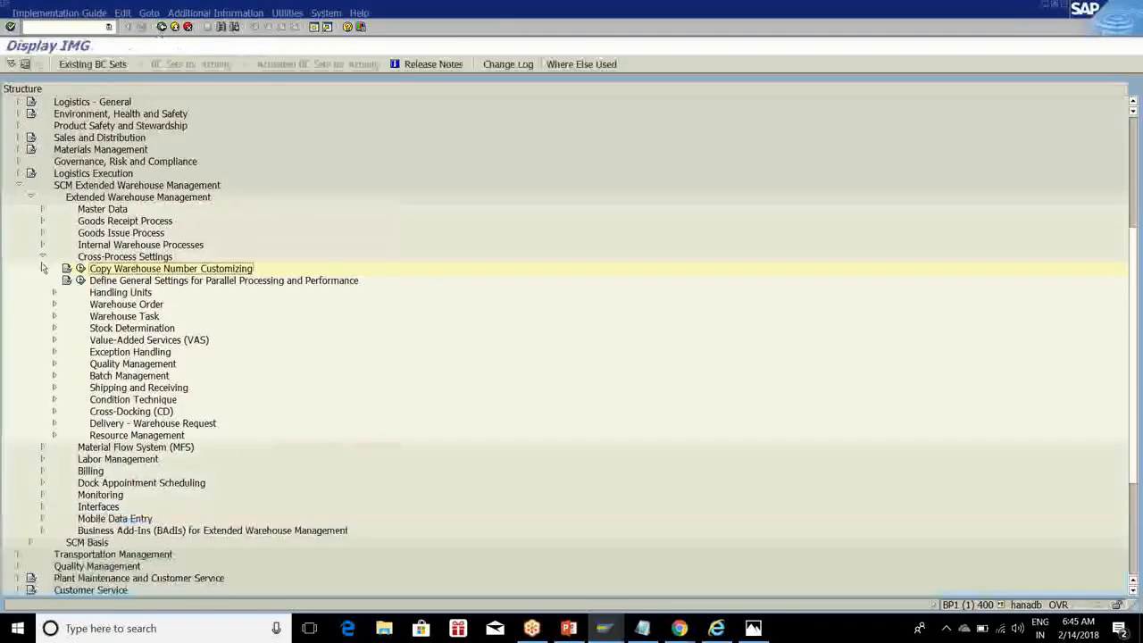
# Collapse Cross-Process Settings and open the warehouse number mapping activity in General Settings under Interfaces > ERP Integration
pyautogui.click(42, 257)
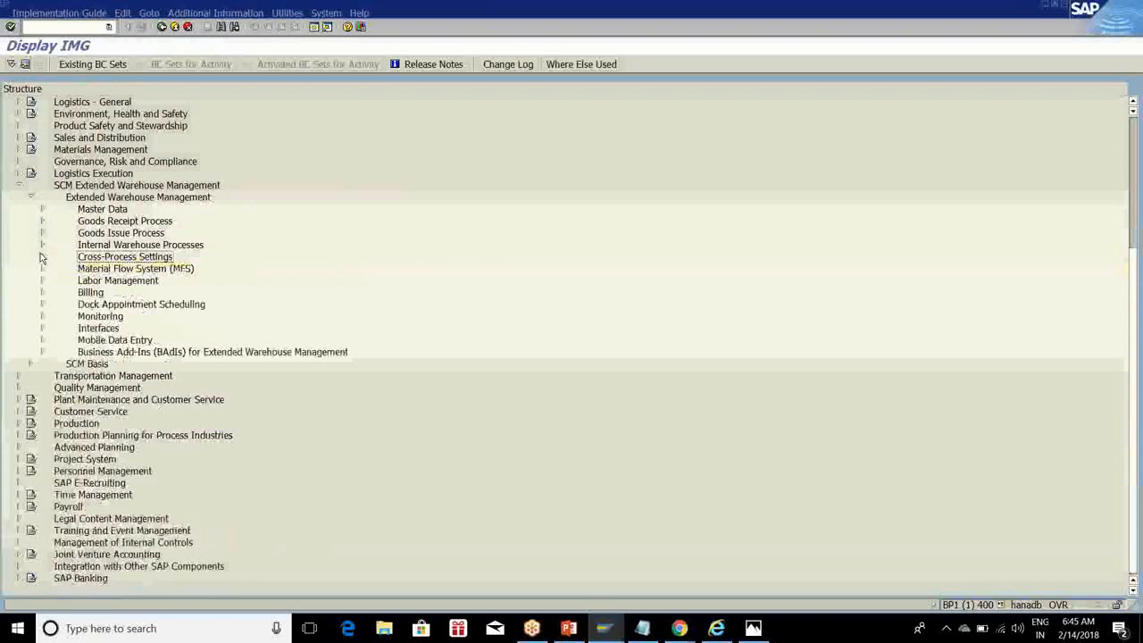
pyautogui.click(42, 328)
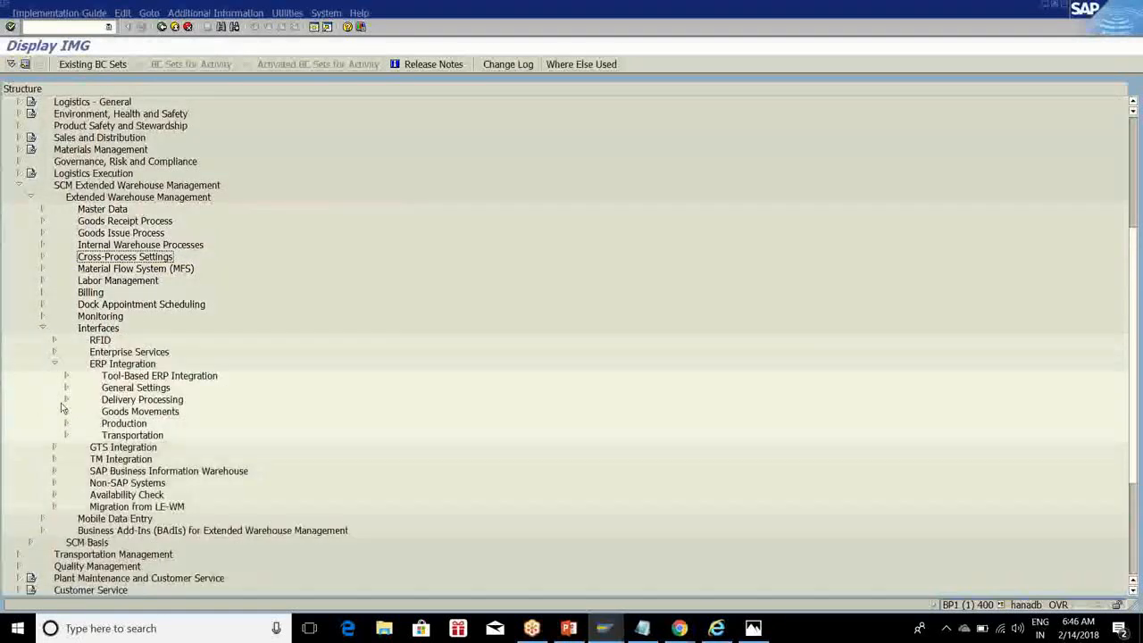
pyautogui.click(65, 399)
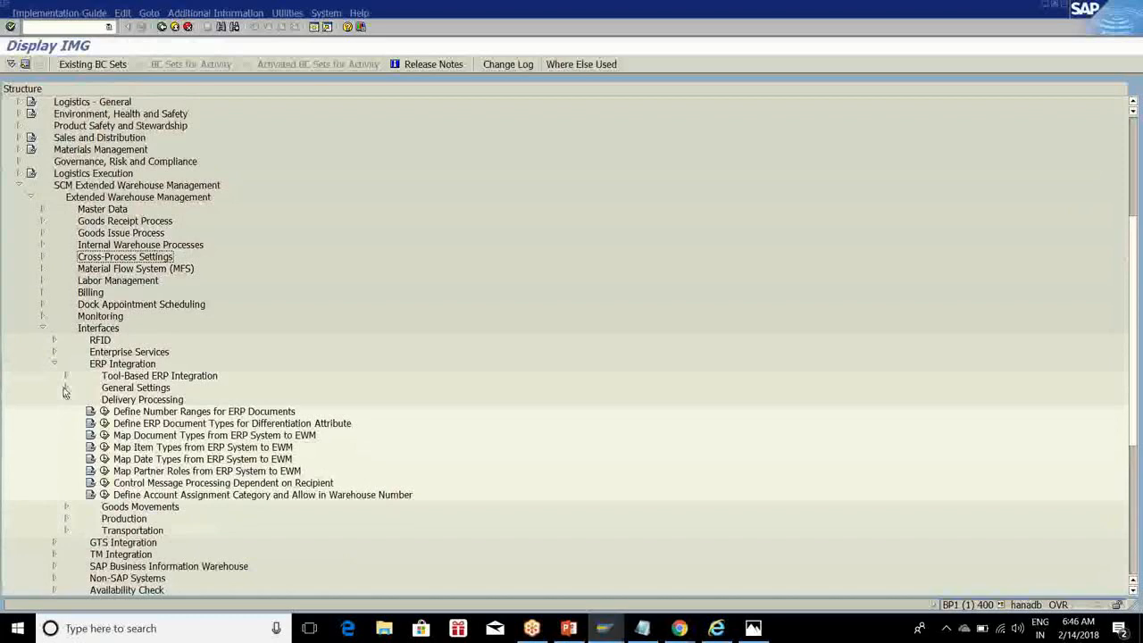
pyautogui.click(65, 388)
pyautogui.click(104, 428)
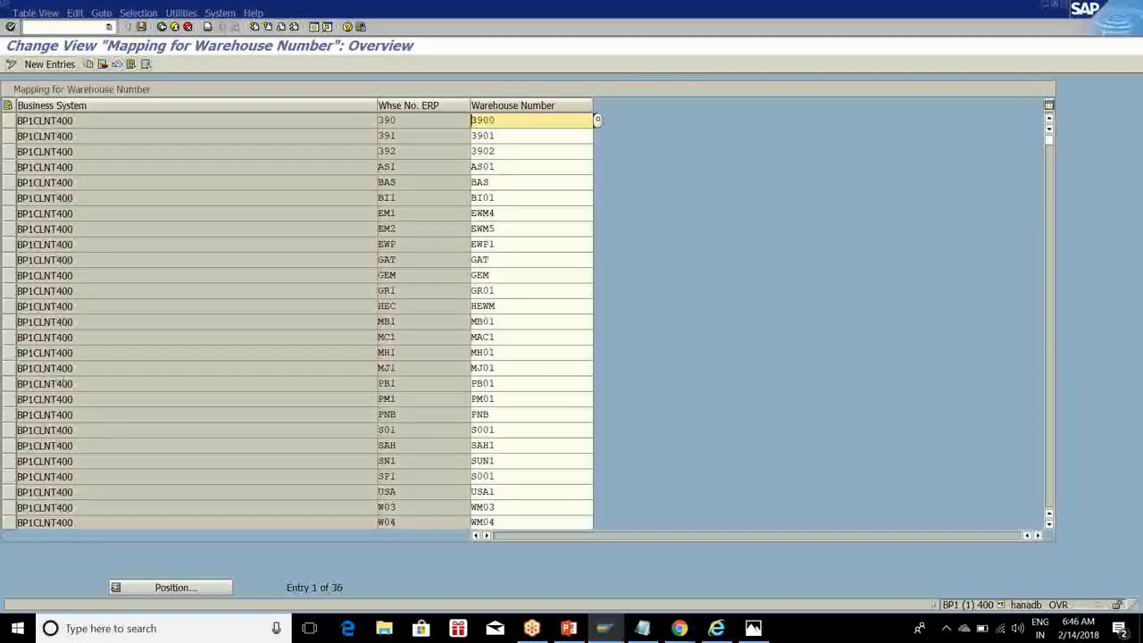
# Copy the mapping entry of ERP warehouse 392 to ERP warehouse W10 with EWM warehouse number WH10
pyautogui.click(10, 154)
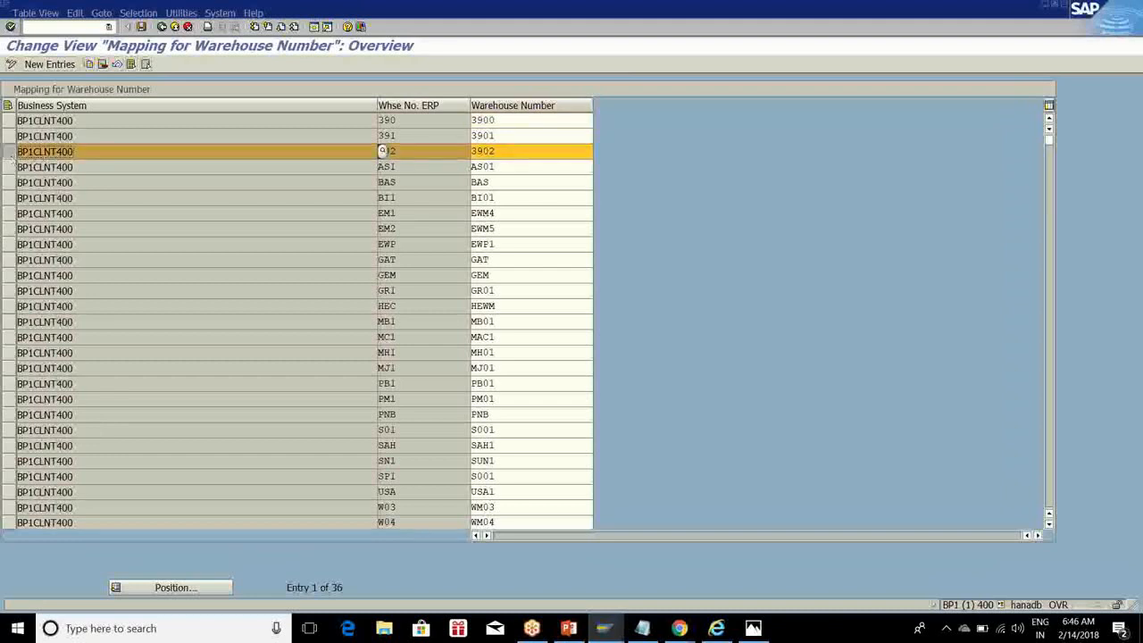
pyautogui.click(86, 63)
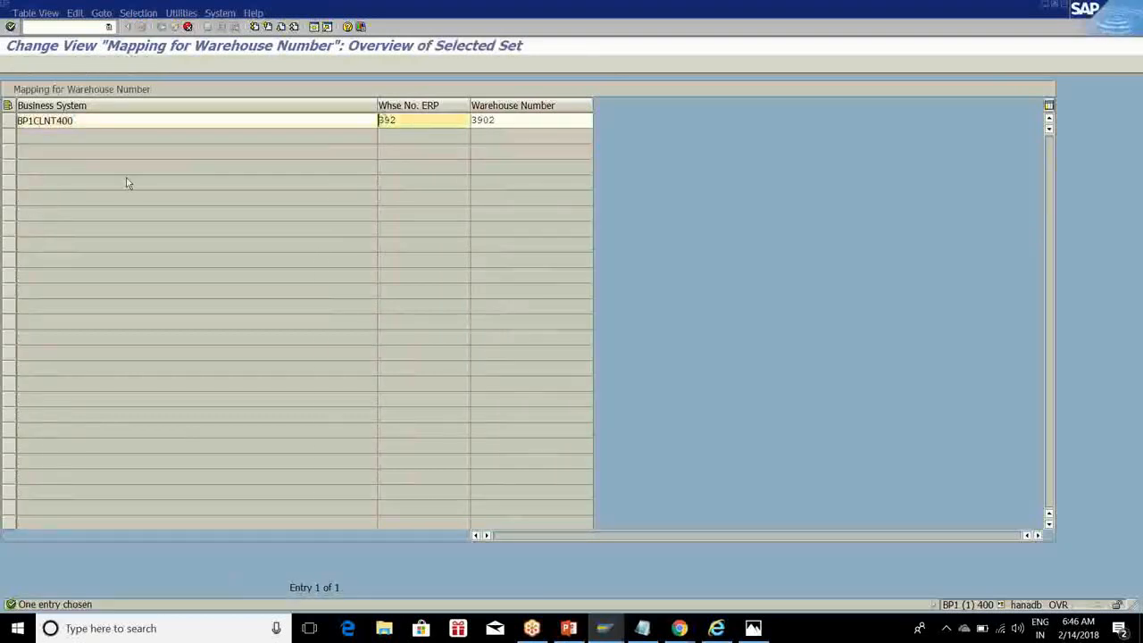
pyautogui.write('w10')
pyautogui.press('Tab')
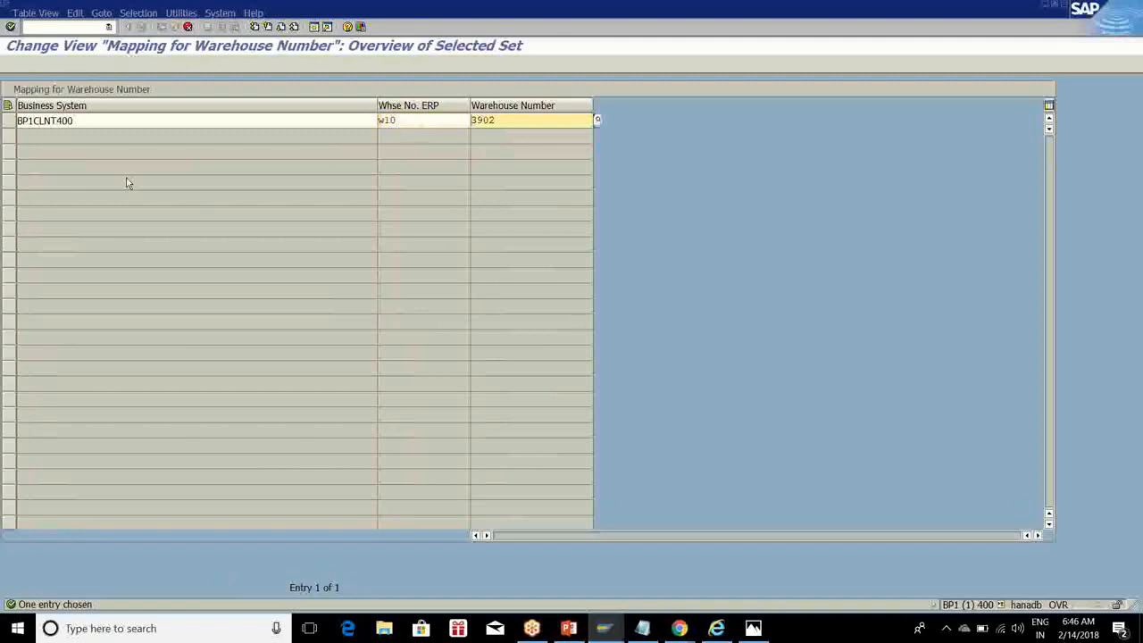
pyautogui.write('wh')
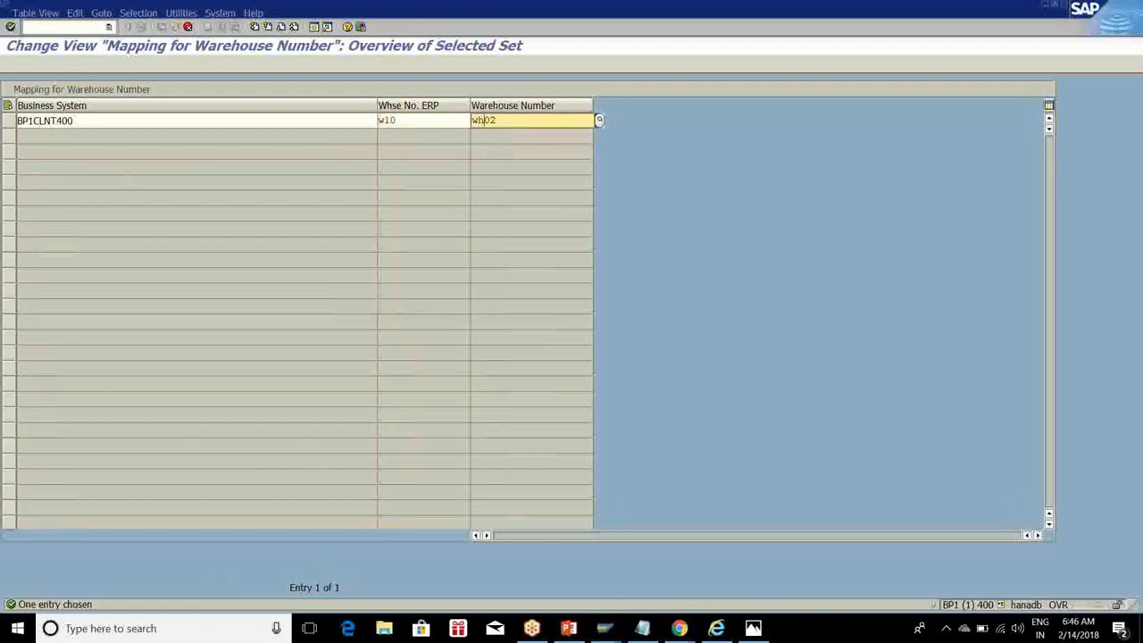
pyautogui.write('10')
pyautogui.press('Return')
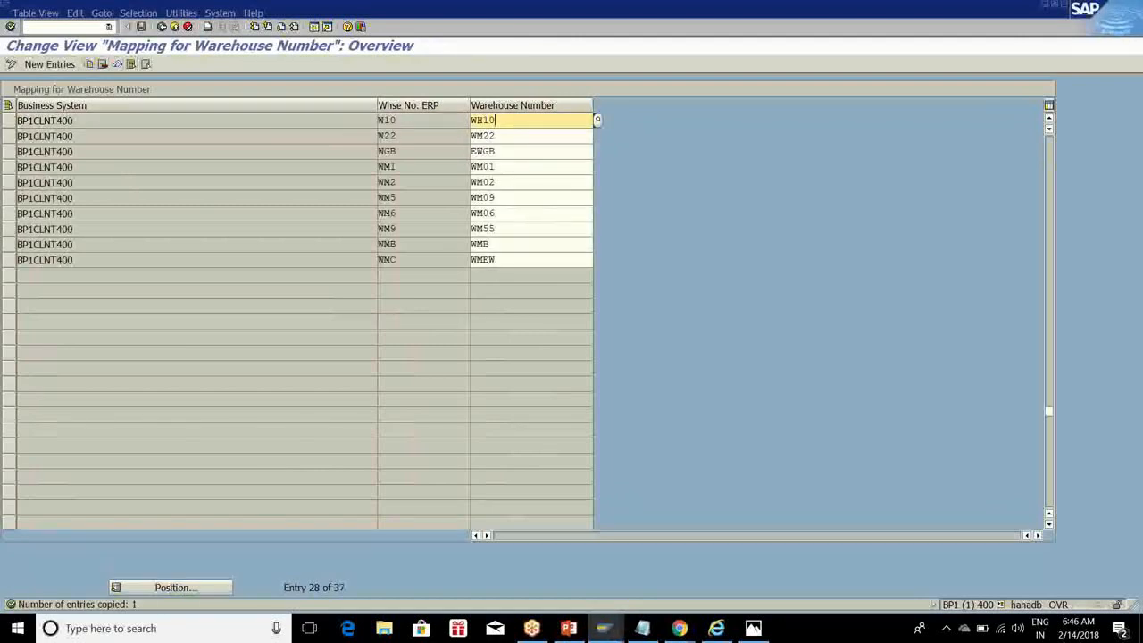
# Save the warehouse number mapping under the proposed customizing request and return to the IMG
pyautogui.click(141, 27)
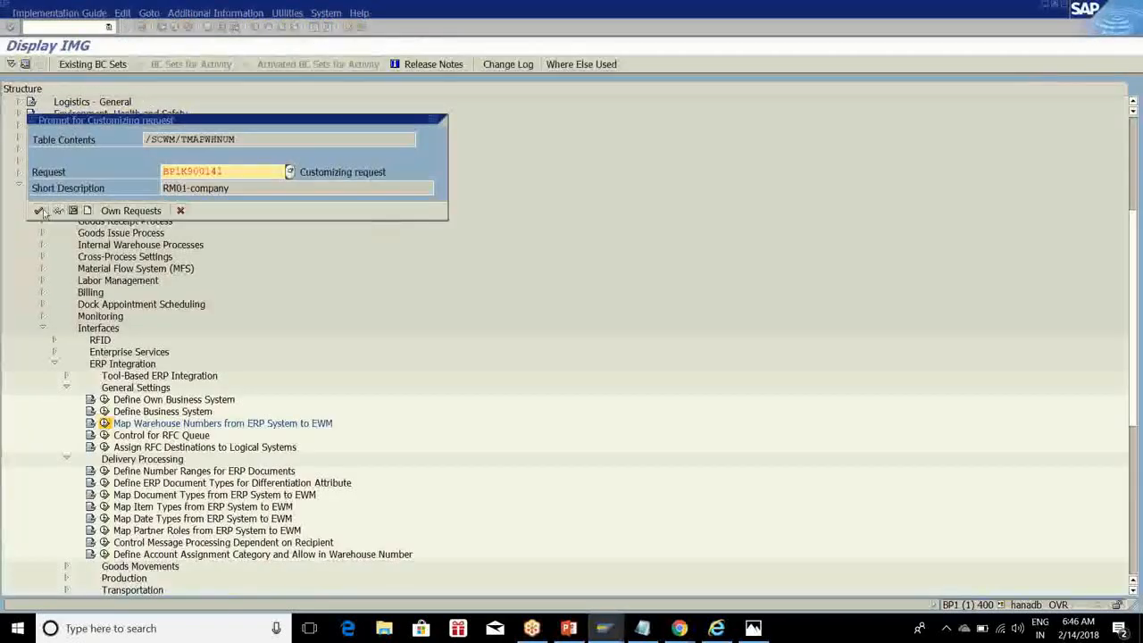
pyautogui.click(42, 212)
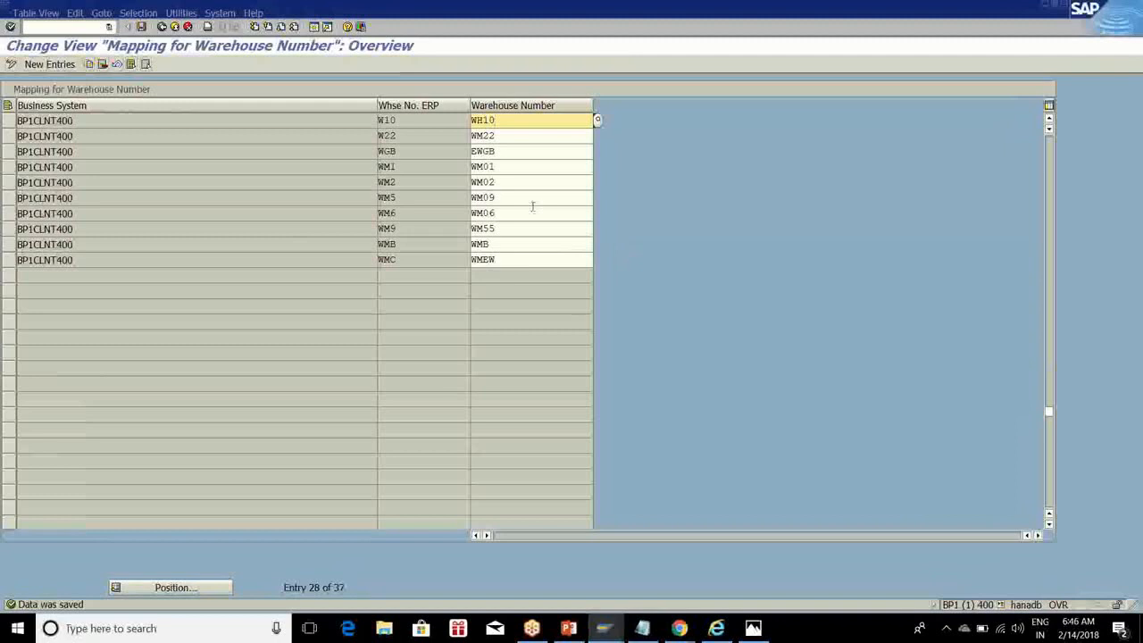
pyautogui.click(145, 29)
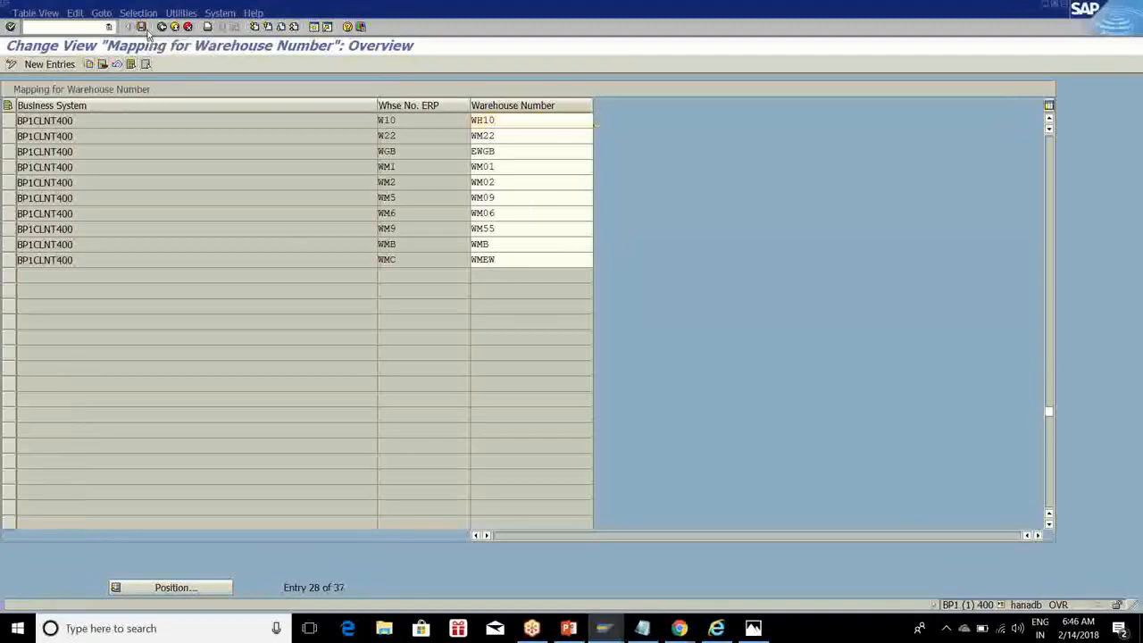
pyautogui.click(161, 27)
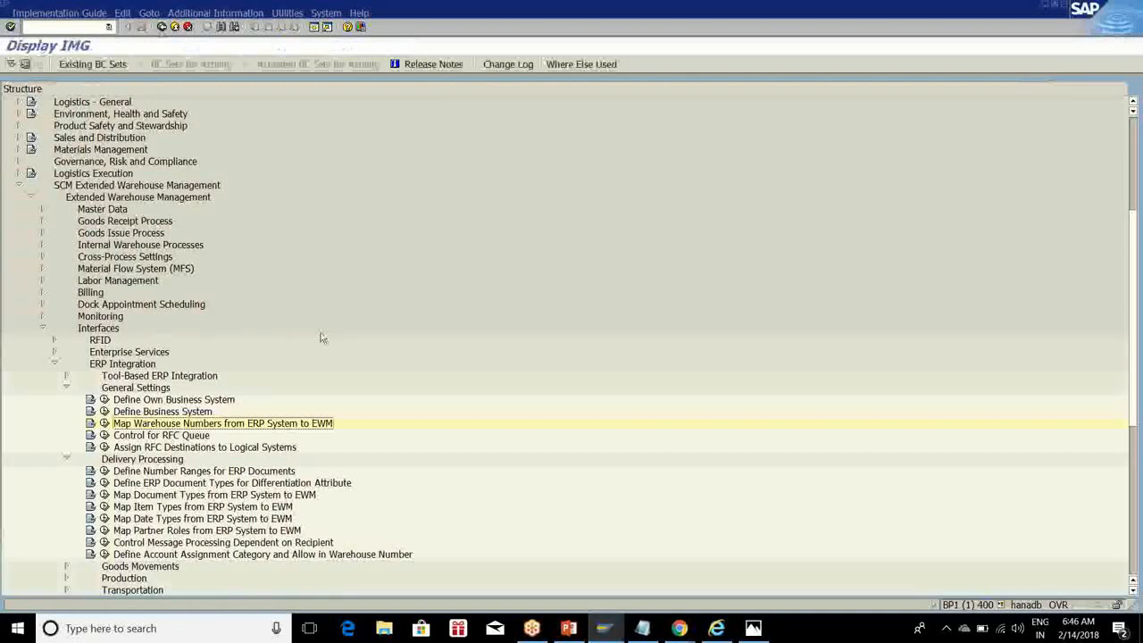
# Review the Control for RFC Queue settings and the RFC destination assignments for logical systems, returning to the IMG
pyautogui.scroll(-3, 322, 338)
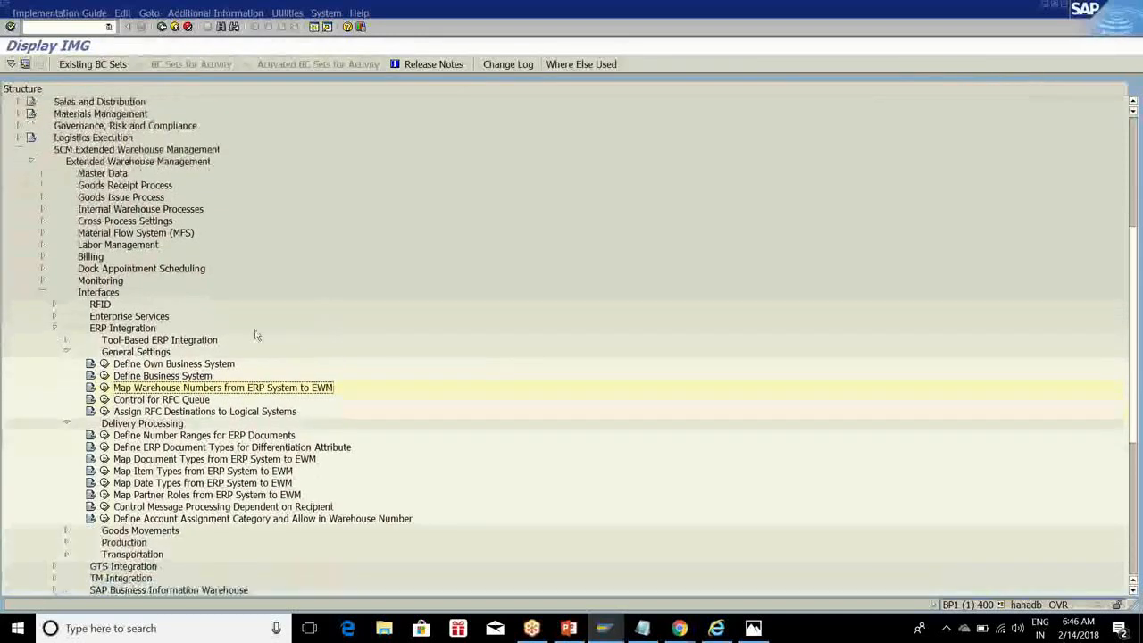
pyautogui.click(104, 400)
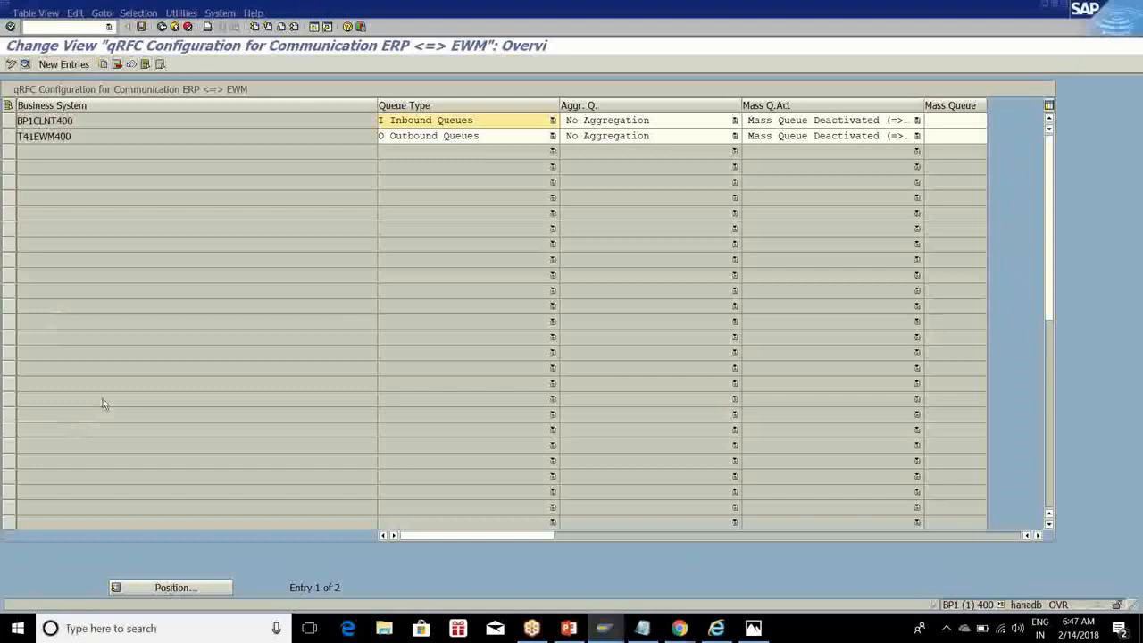
pyautogui.click(9, 124)
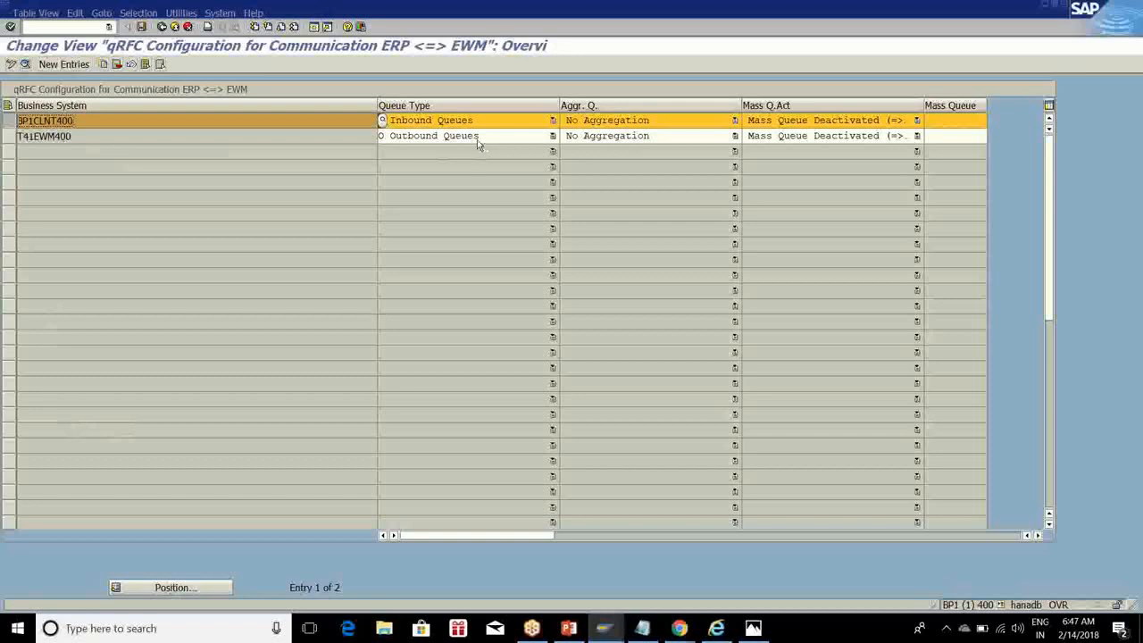
pyautogui.click(161, 31)
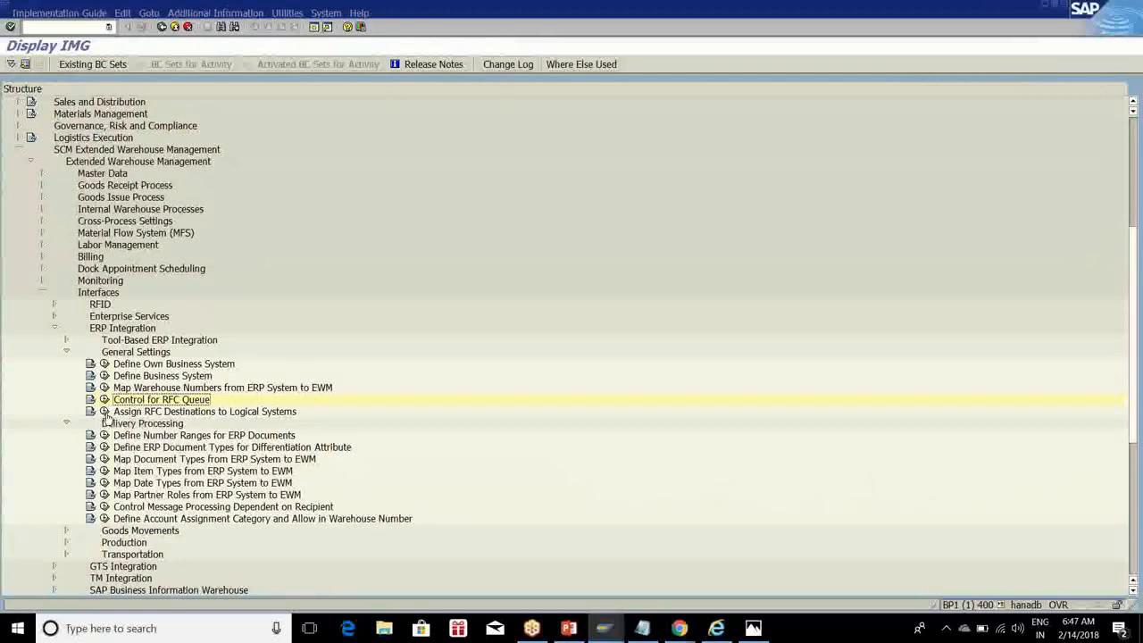
pyautogui.click(104, 412)
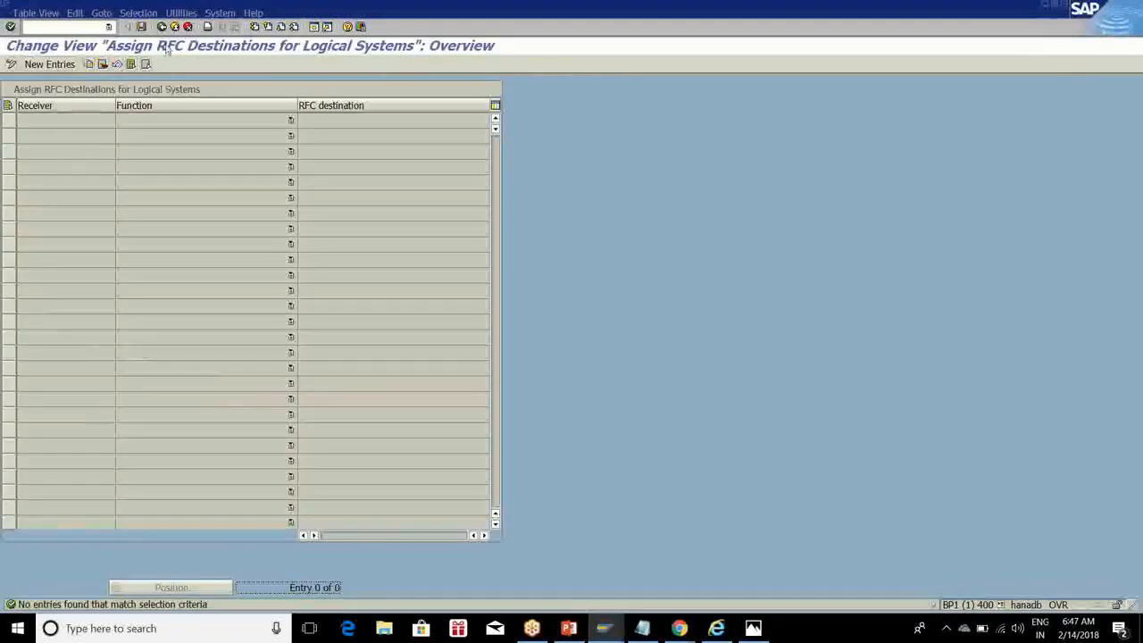
pyautogui.click(161, 27)
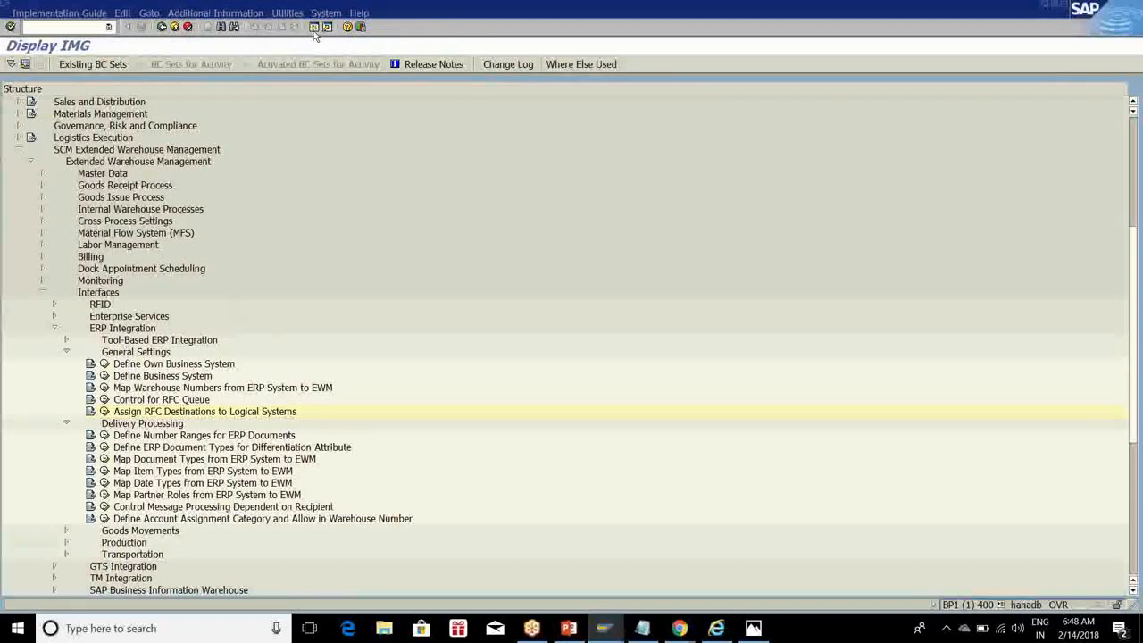
# Open transaction SE38 in a new session
pyautogui.press('F3')
pyautogui.write('se38')
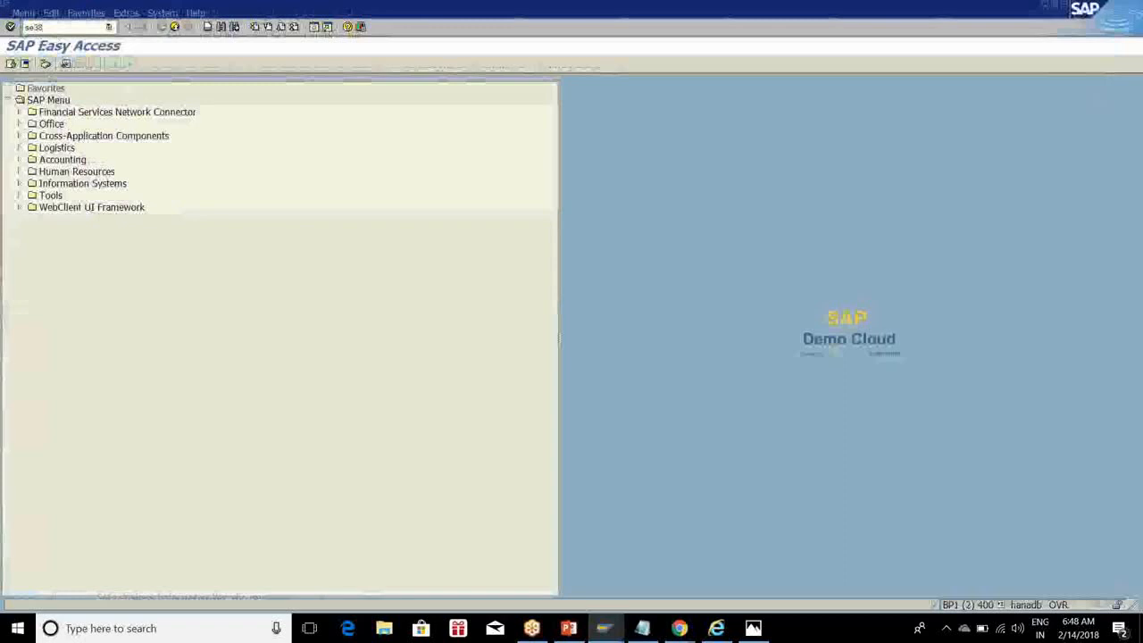
pyautogui.press('Return')
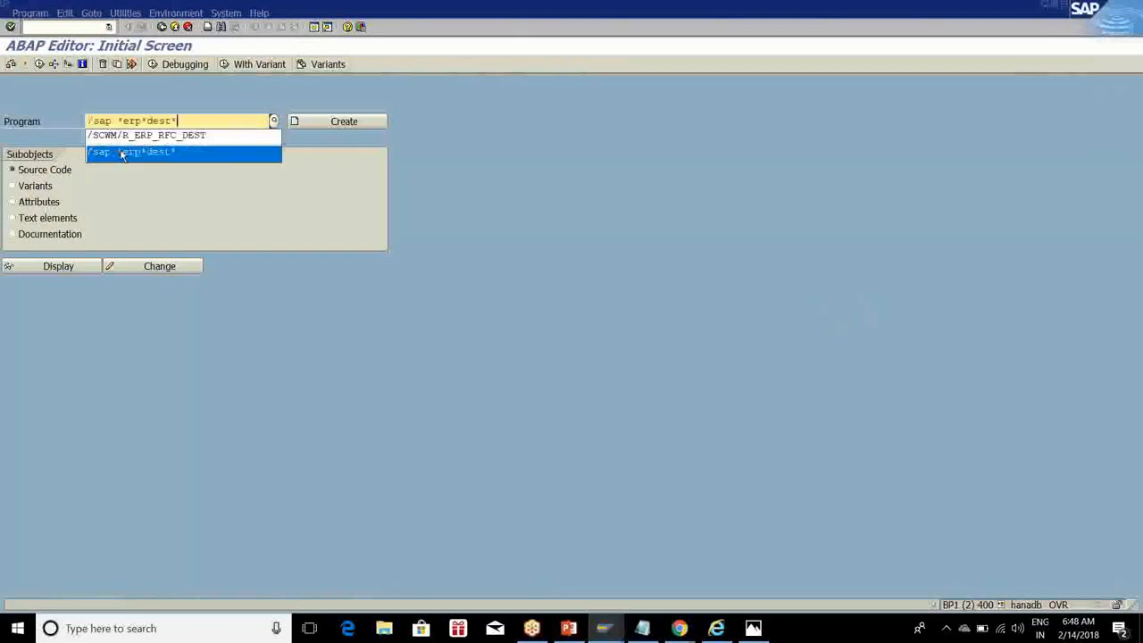
# Try to display the program with the name pattern /sap *erp*dest*, and clear the program name
pyautogui.click(120, 150)
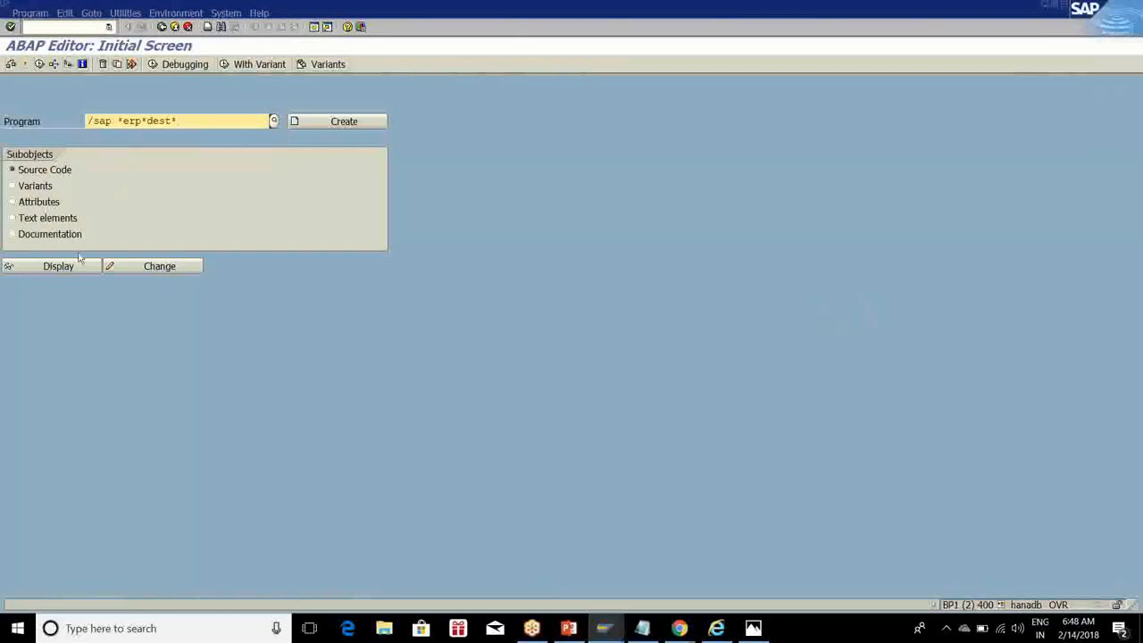
pyautogui.click(46, 267)
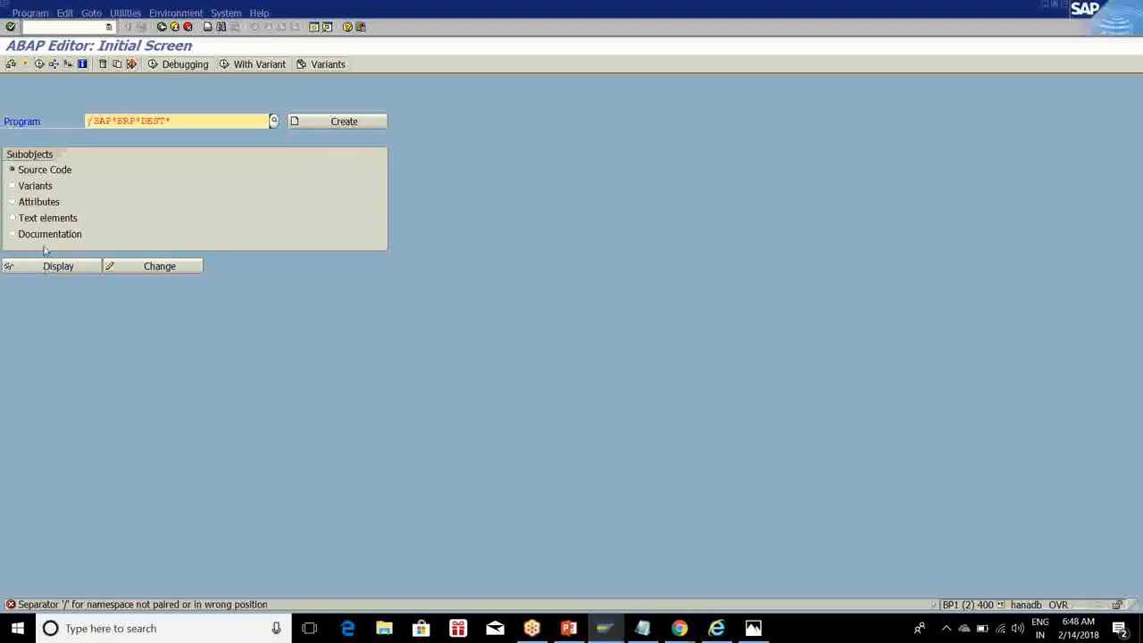
pyautogui.click(184, 120)
pyautogui.press('BackSpace')
pyautogui.press('BackSpace')
pyautogui.press('BackSpace')
pyautogui.press('BackSpace')
pyautogui.press('BackSpace')
pyautogui.press('BackSpace')
pyautogui.press('BackSpace')
pyautogui.press('BackSpace')
pyautogui.press('BackSpace')
pyautogui.press('BackSpace')
pyautogui.press('BackSpace')
pyautogui.press('BackSpace')
pyautogui.press('BackSpace')
pyautogui.press('BackSpace')
pyautogui.press('Return')
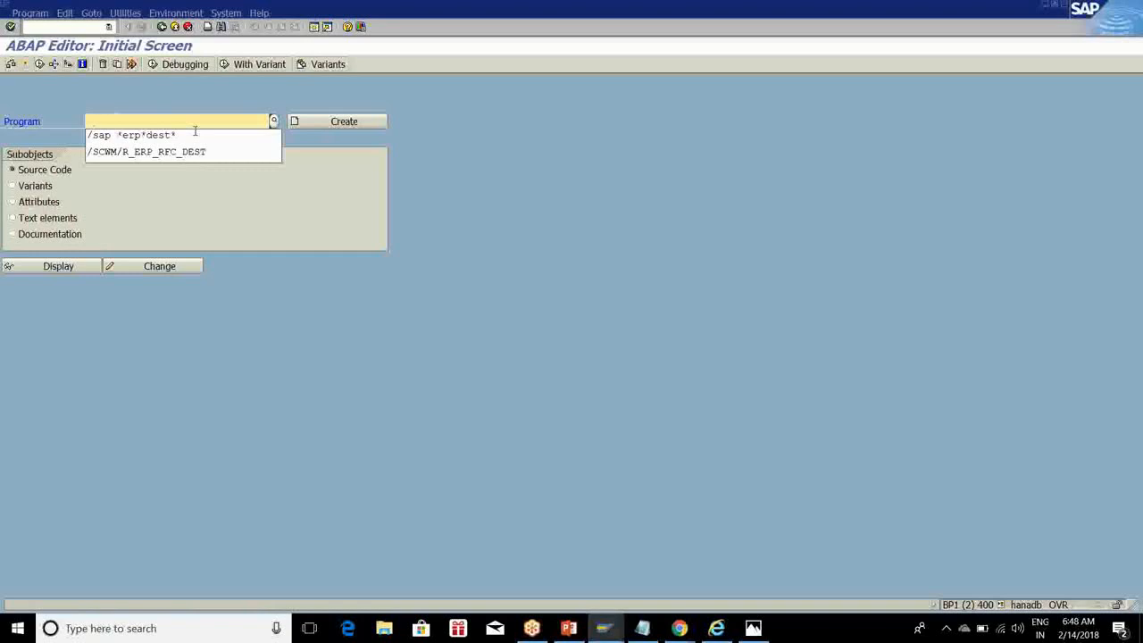
# Display the source code of program /SCWM/R_ERP_RFC_DEST and run the report
pyautogui.click(147, 157)
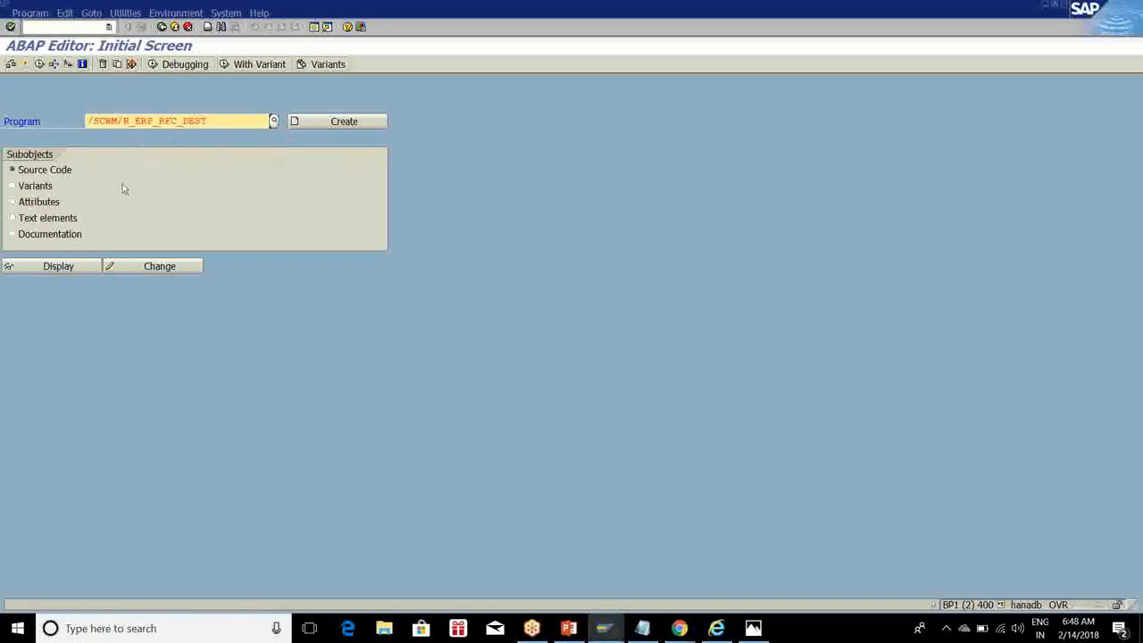
pyautogui.click(47, 270)
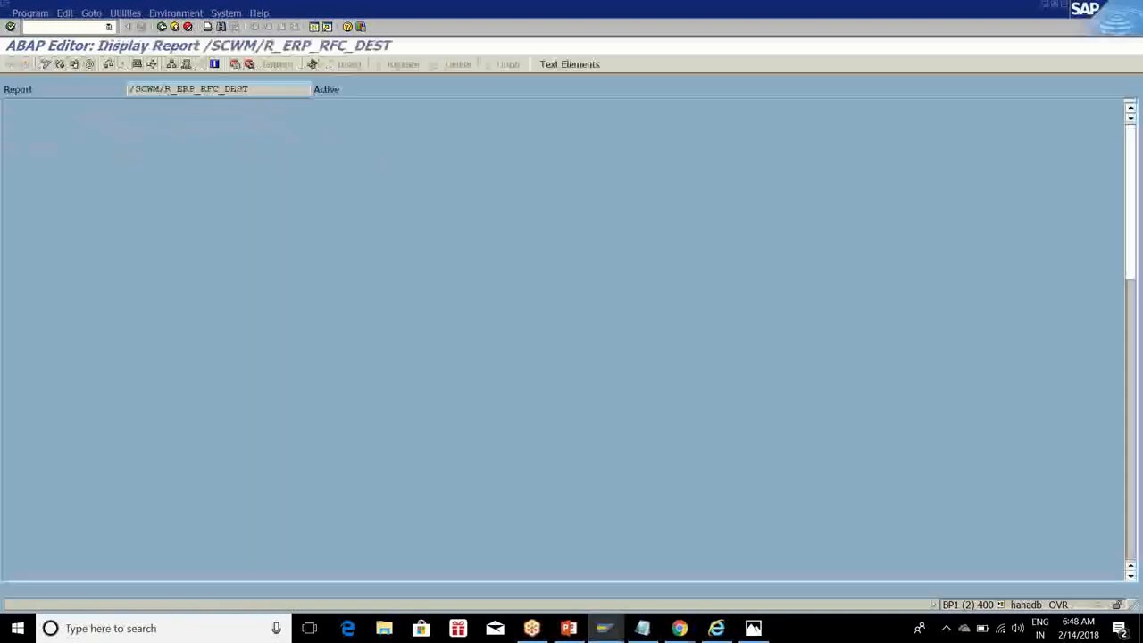
pyautogui.click(137, 65)
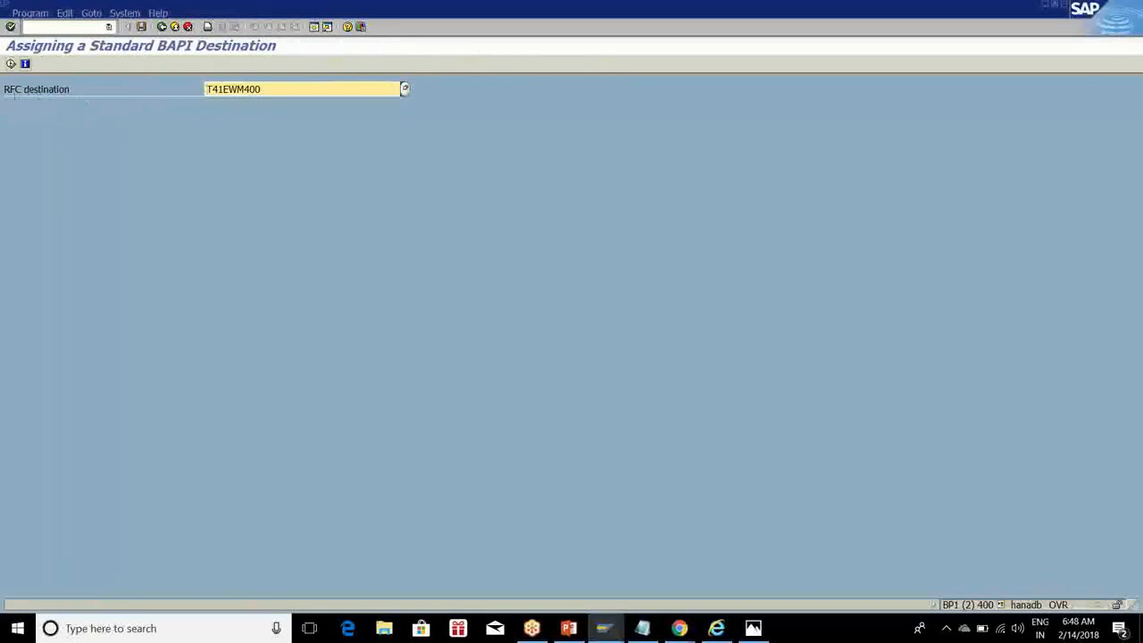
# Read the report's documentation, close it, and execute the standard BAPI destination assignment for RFC destination T41EWM400
pyautogui.click(25, 64)
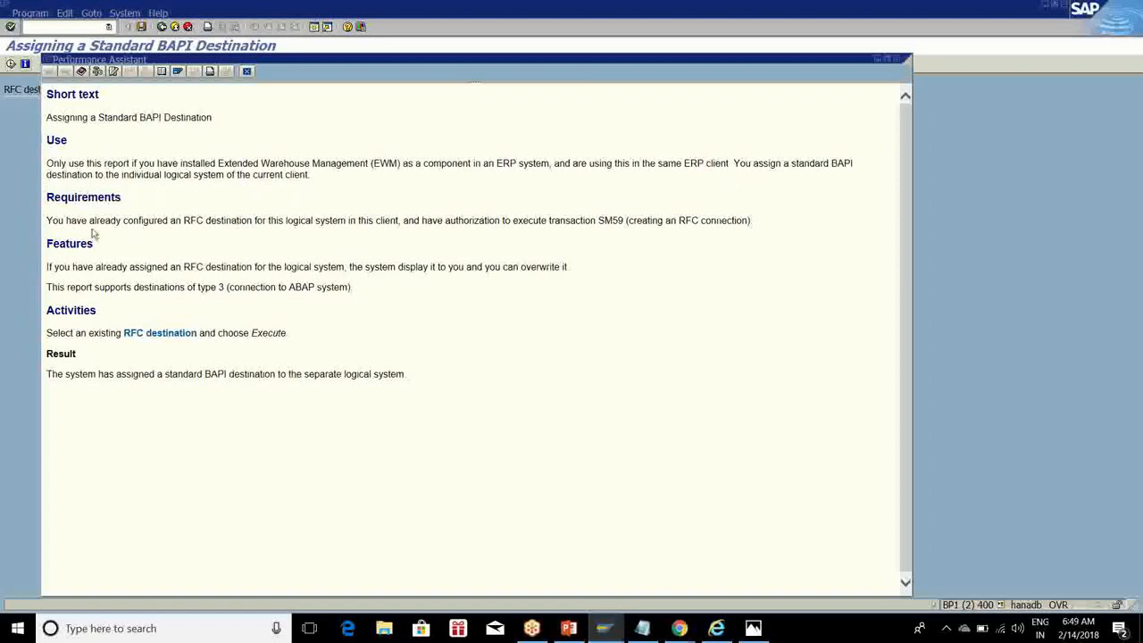
pyautogui.click(900, 59)
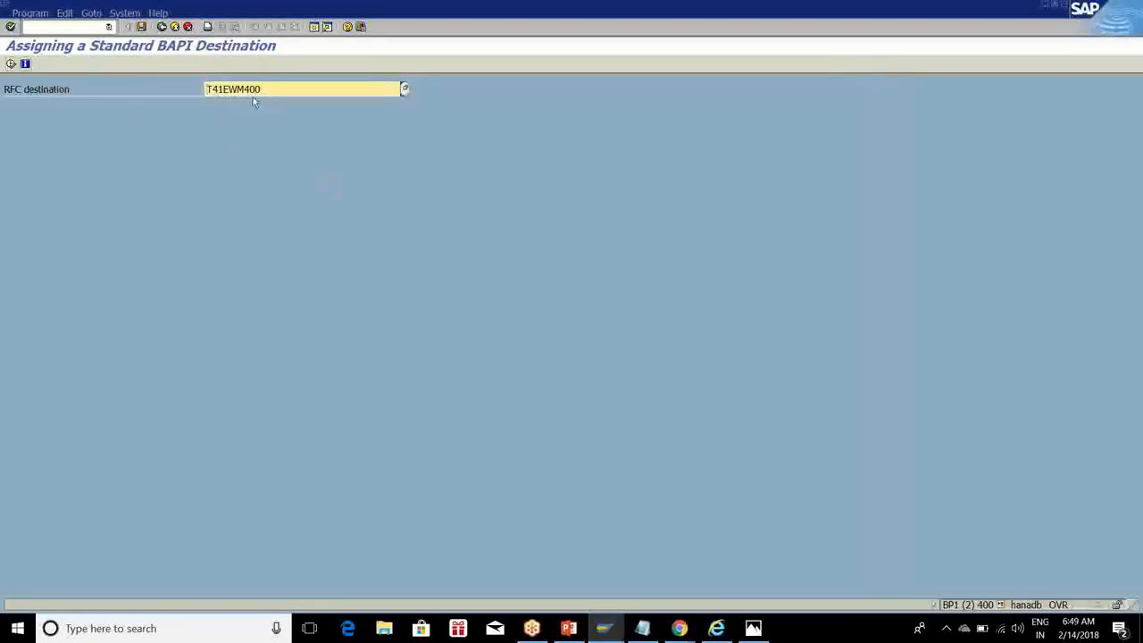
pyautogui.click(10, 64)
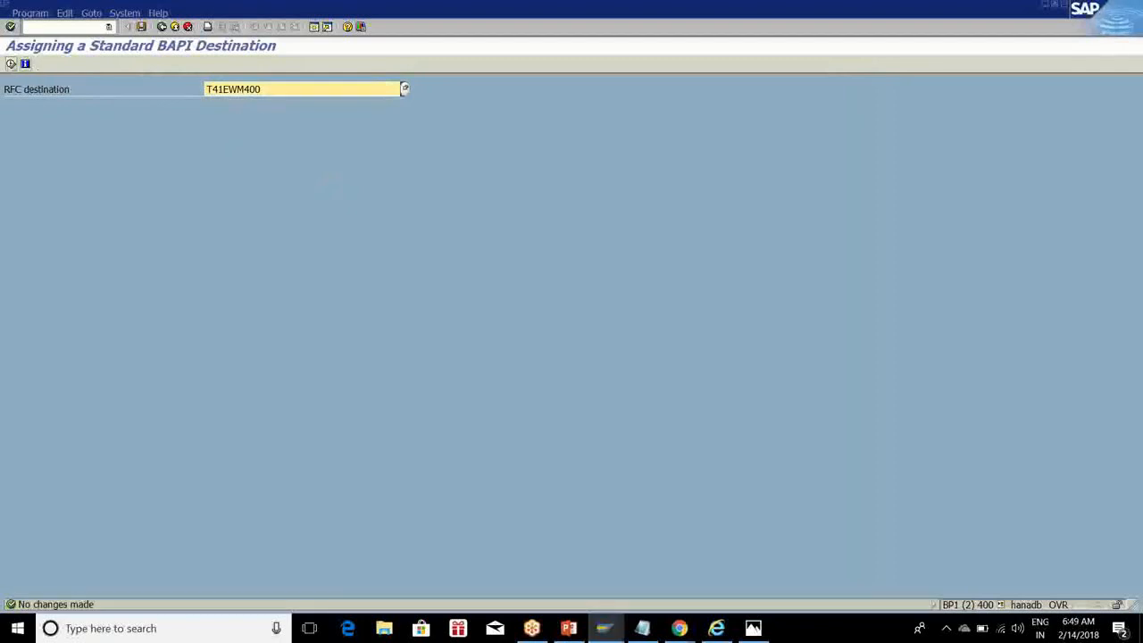
# Examine the list of RFC destinations available for the standard BAPI assignment and close it without selecting one
pyautogui.click(37, 12)
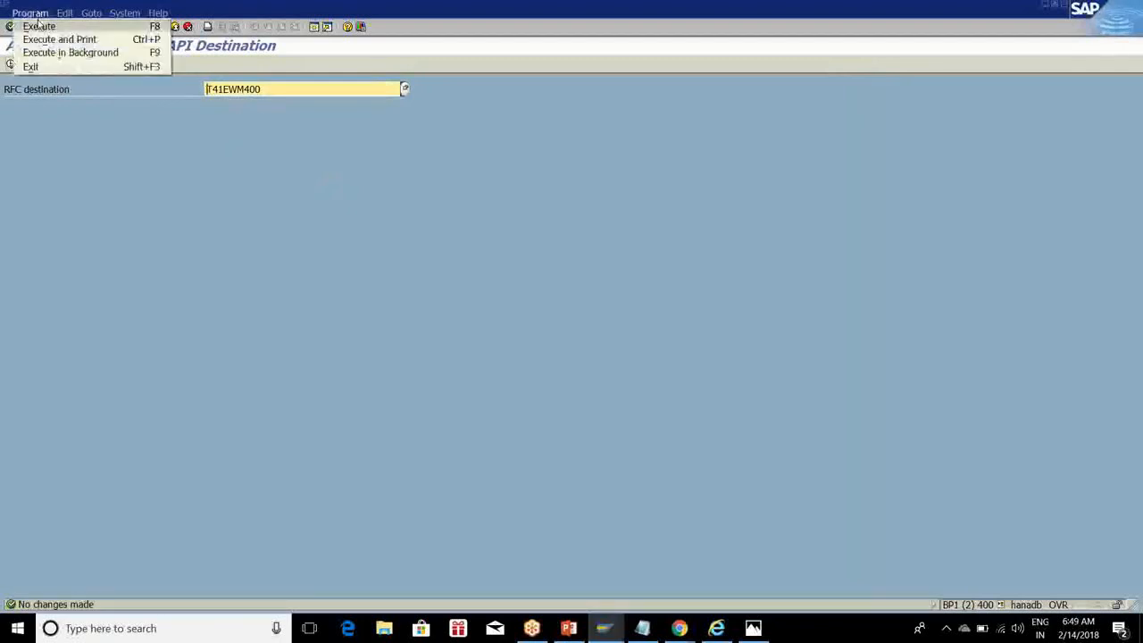
pyautogui.click(391, 90)
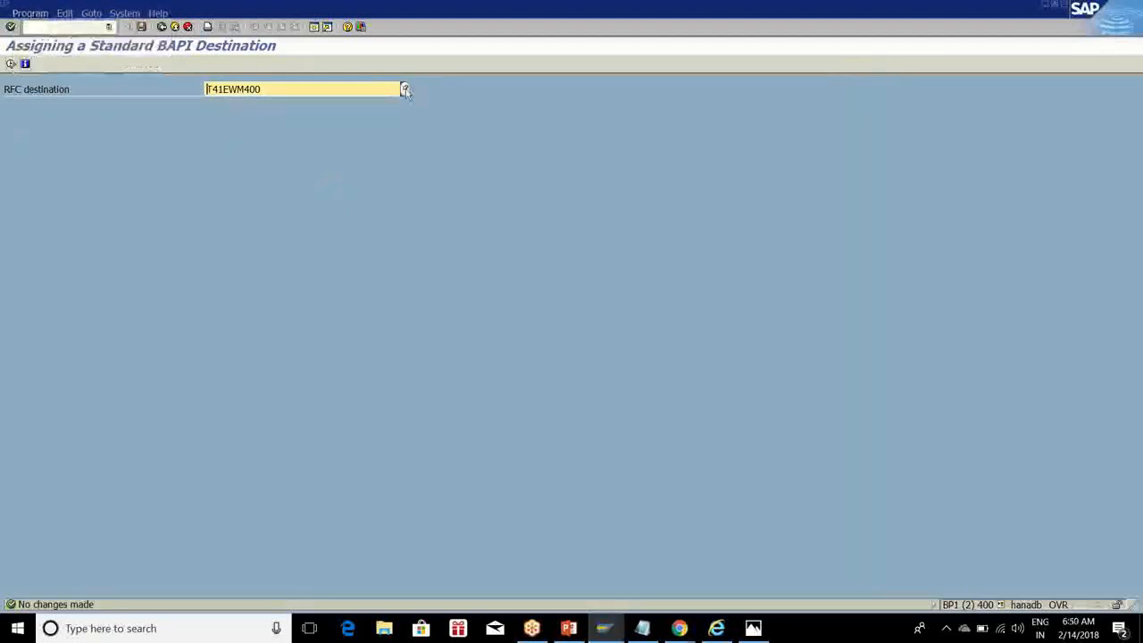
pyautogui.click(404, 89)
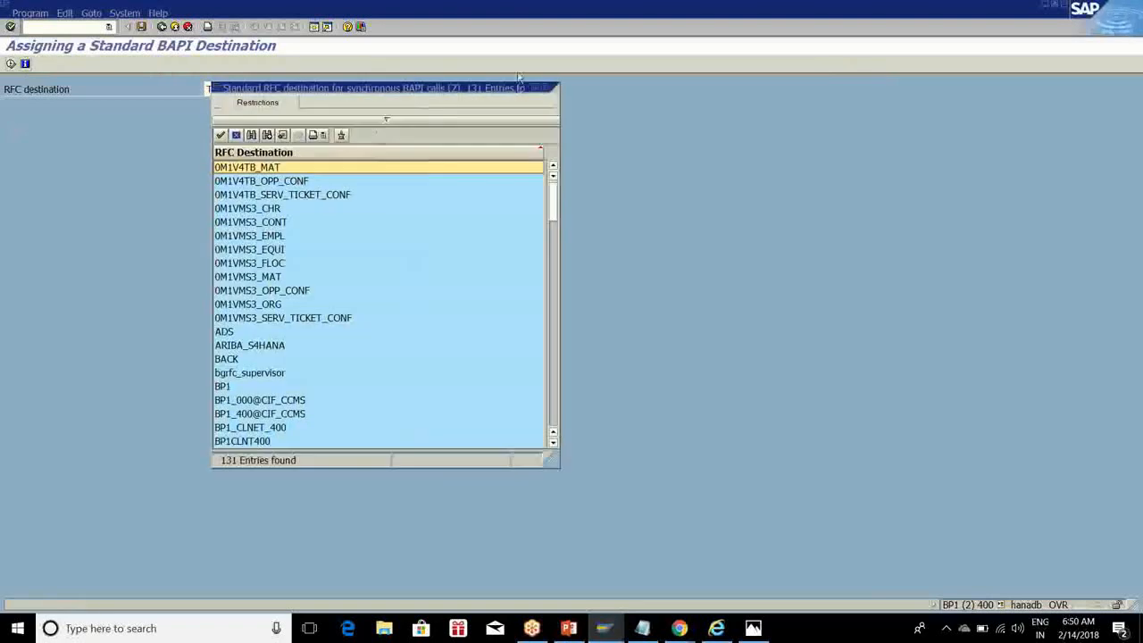
pyautogui.click(543, 88)
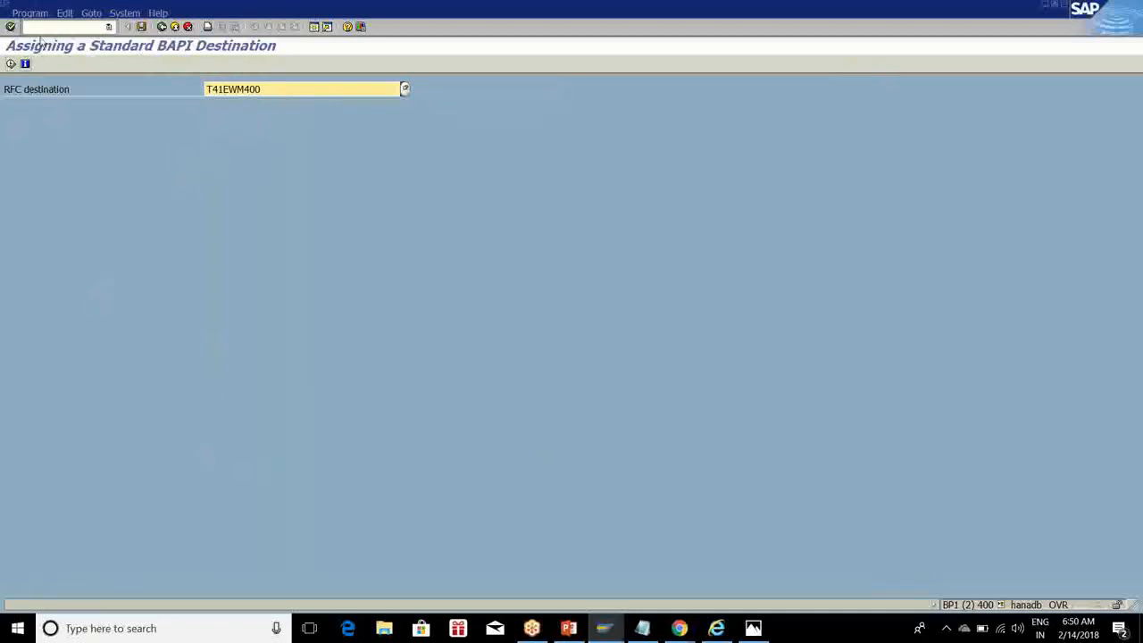
pyautogui.click(64, 13)
pyautogui.click(30, 13)
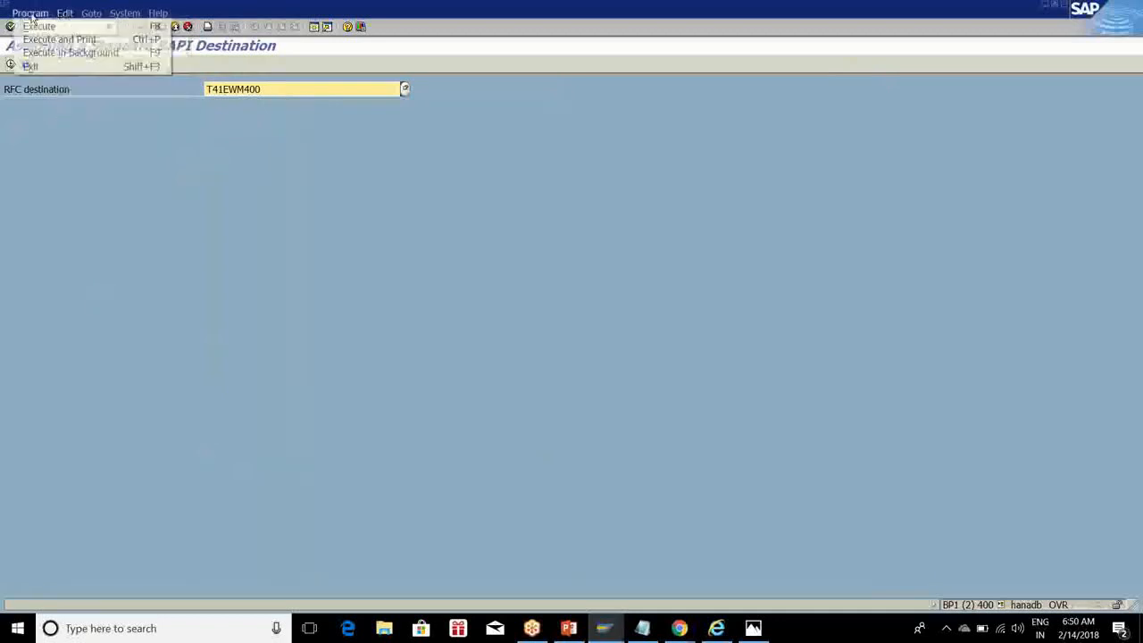
pyautogui.click(34, 17)
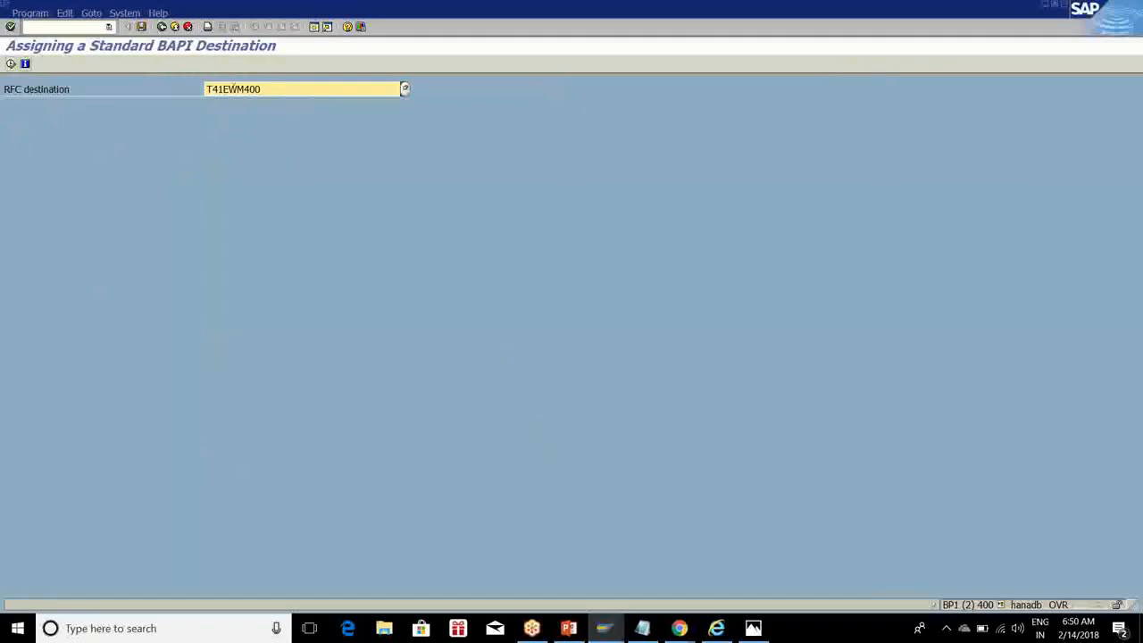
# Leave the BAPI destination report and the ABAP Editor, and return to the IMG session
pyautogui.click(165, 32)
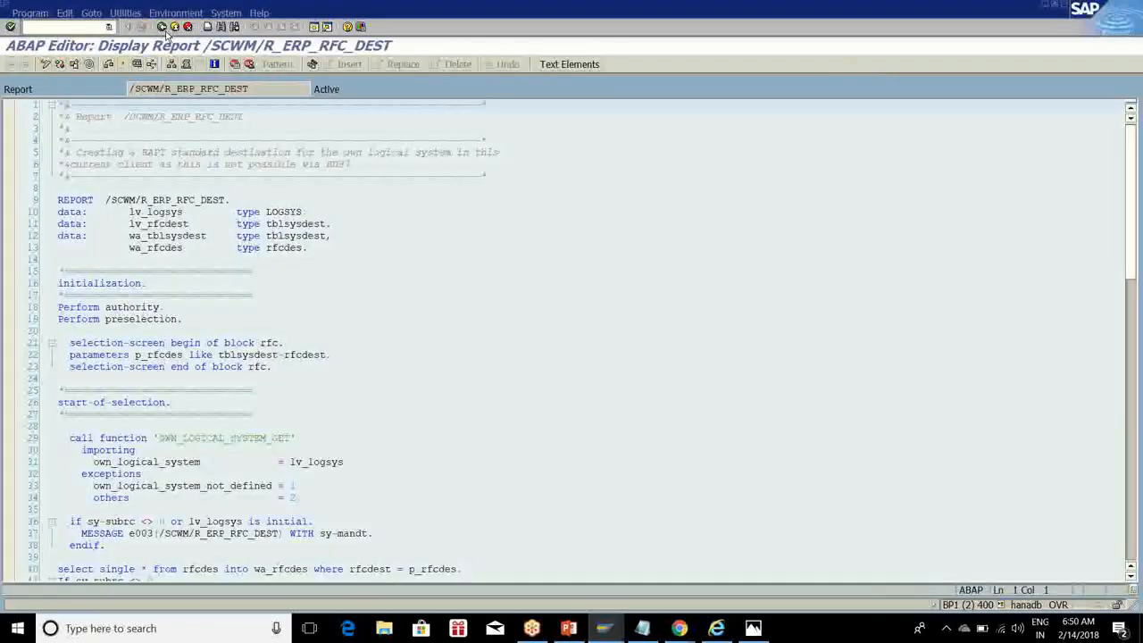
pyautogui.click(163, 29)
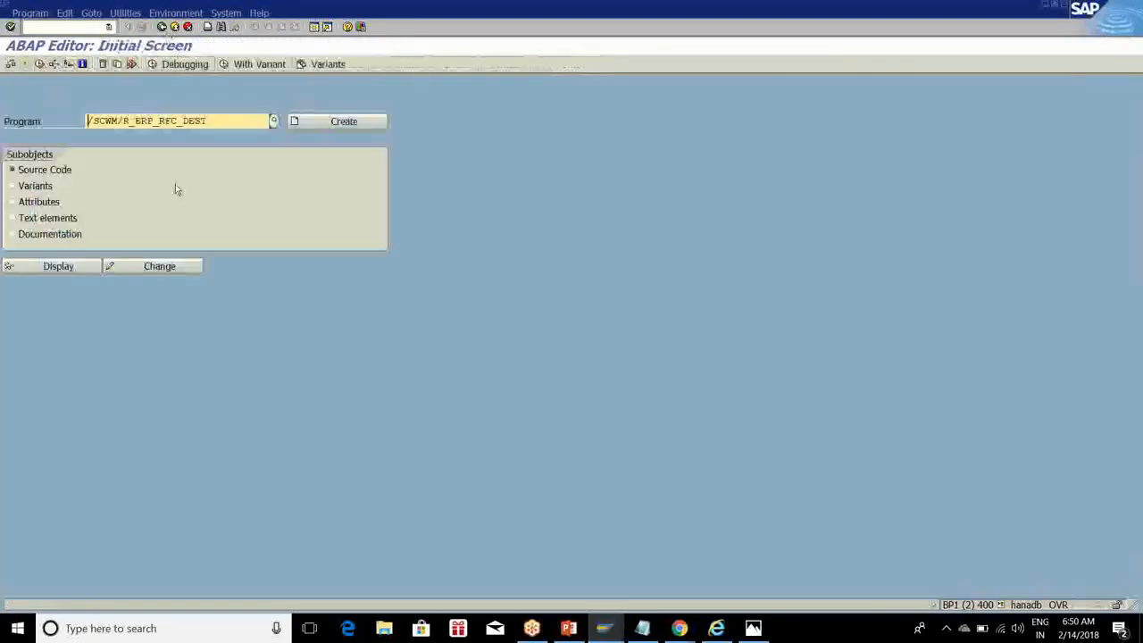
pyautogui.click(164, 29)
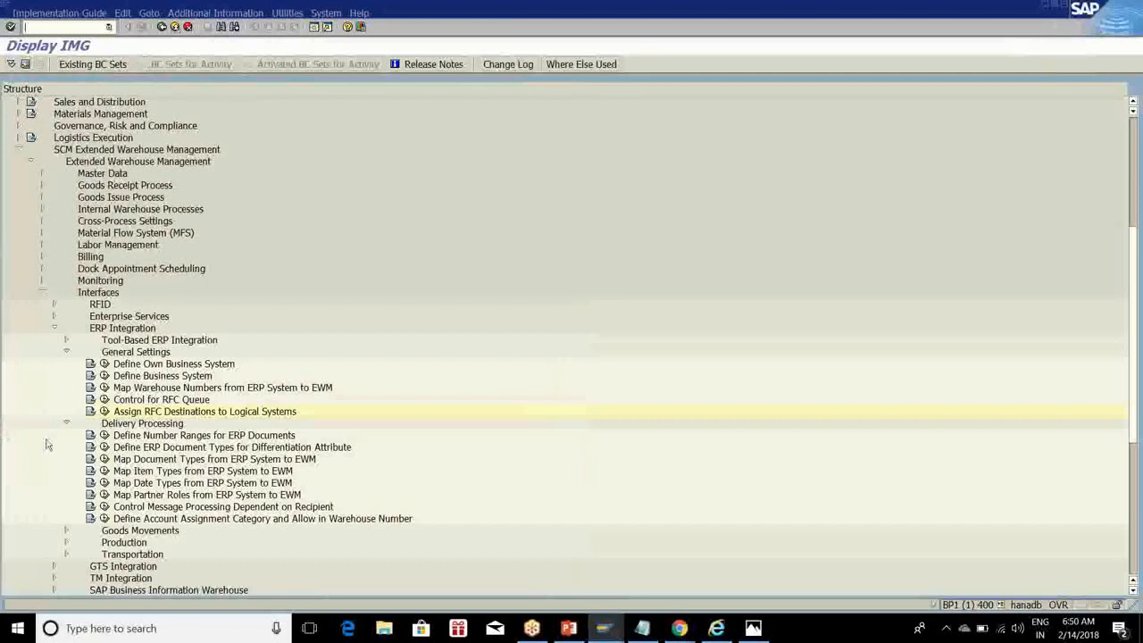
# Open the activity for mapping storage locations from the ERP system to EWM, under the Goods Movements node of ERP Integration
pyautogui.scroll(-2, 482, 265)
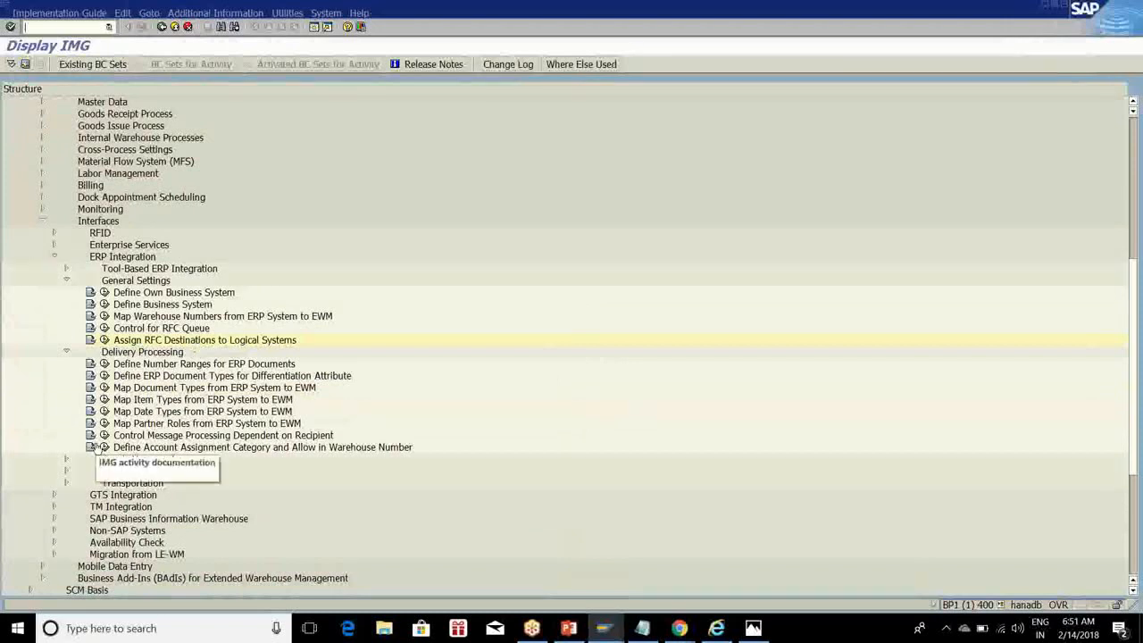
pyautogui.click(66, 352)
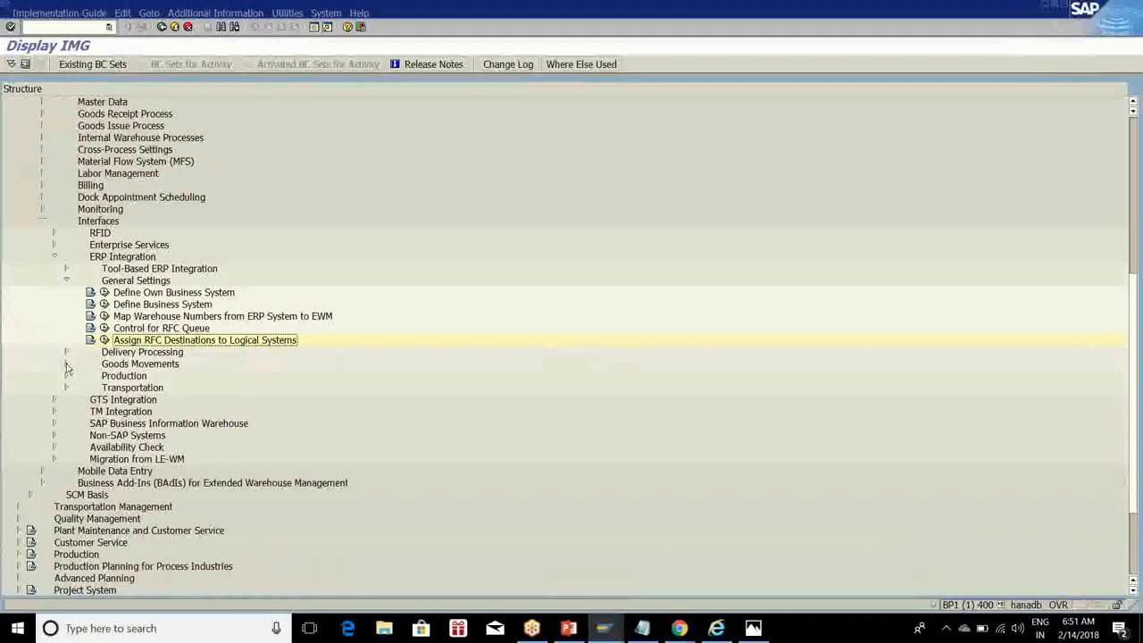
pyautogui.click(66, 364)
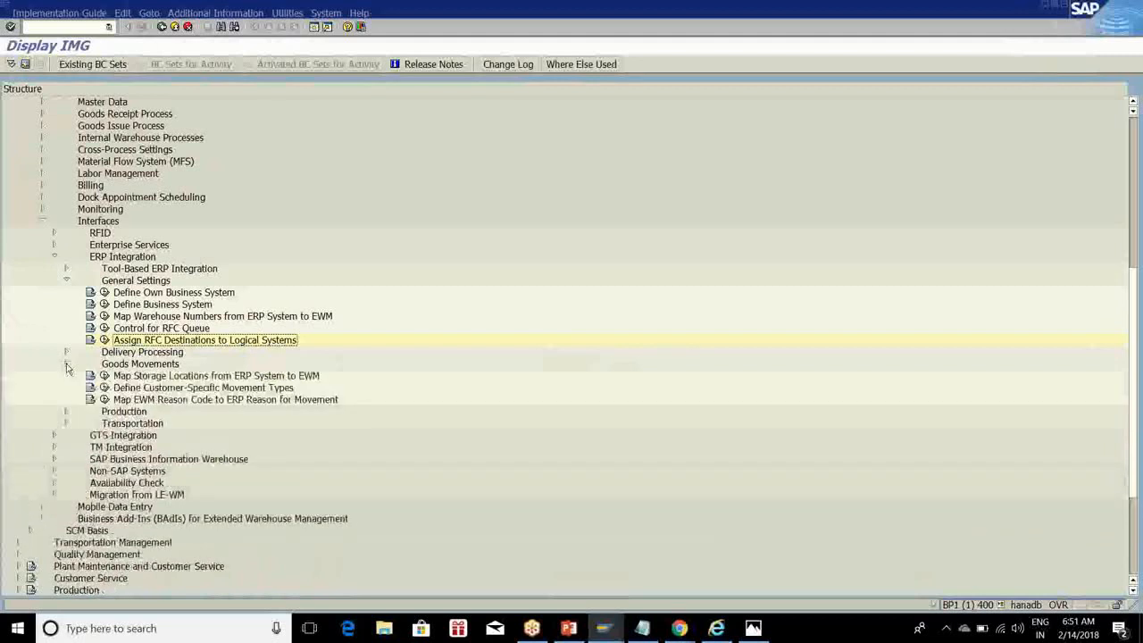
pyautogui.click(104, 376)
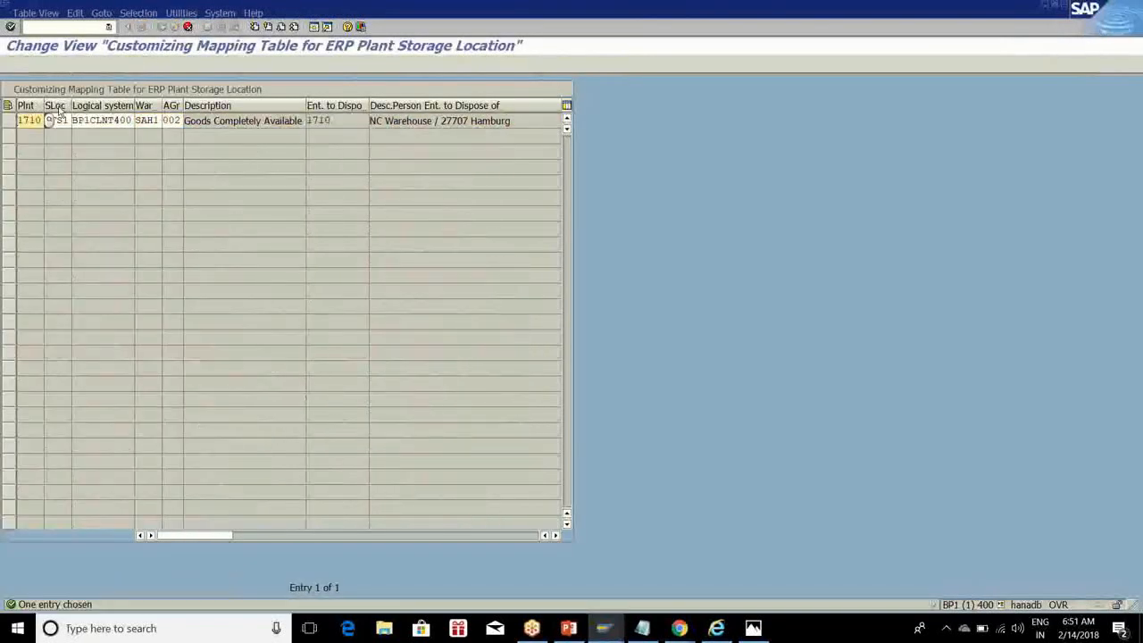
# Enter plant WM10 and storage location 1030 in the copied mapping entry, keeping logical system BP1CLNT400
pyautogui.write('wm')
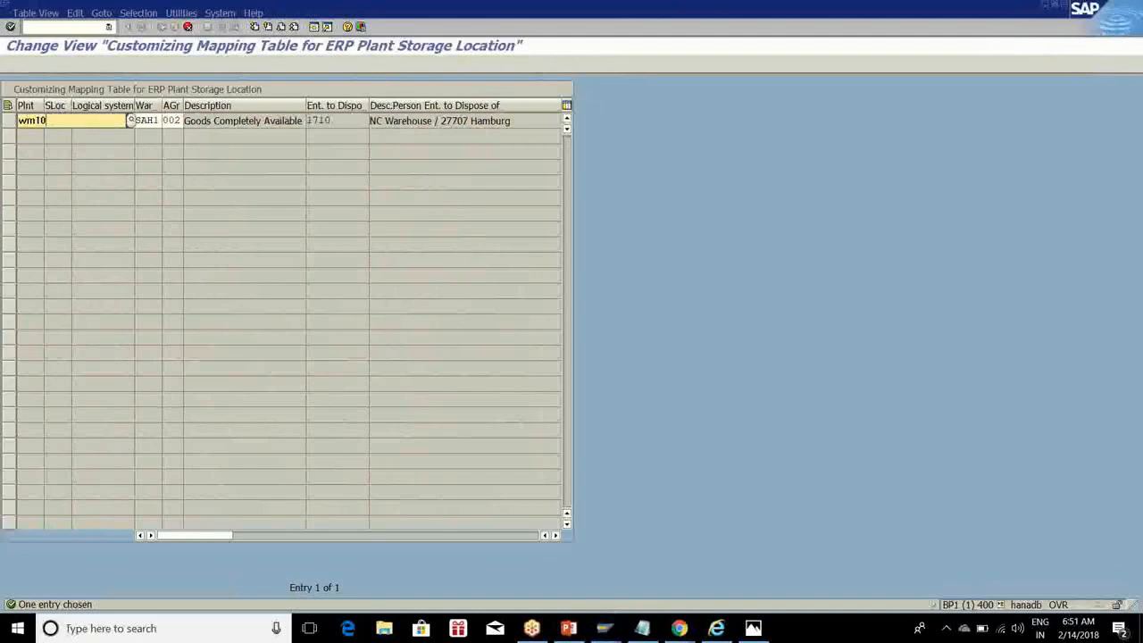
pyautogui.press('Return')
pyautogui.write('1030')
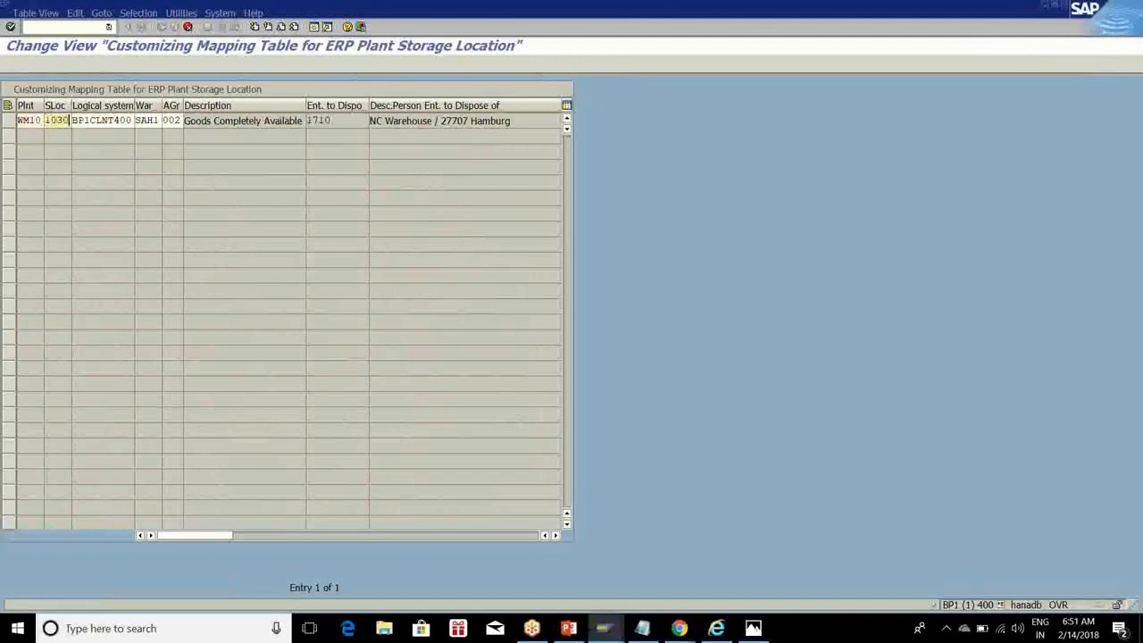
pyautogui.press('Tab')
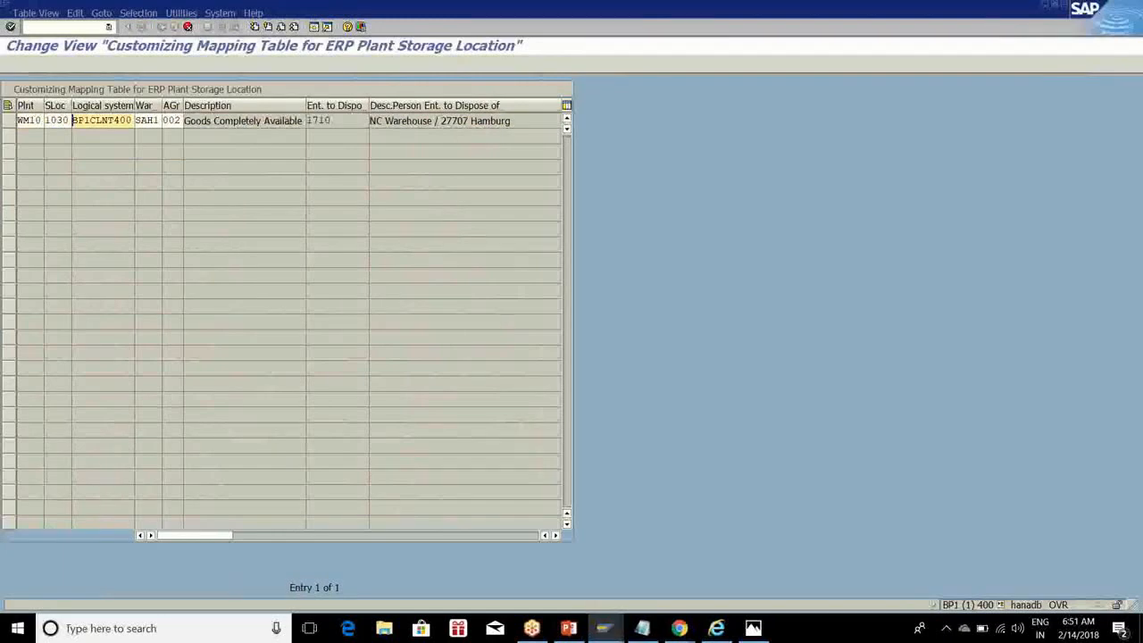
pyautogui.press('Tab')
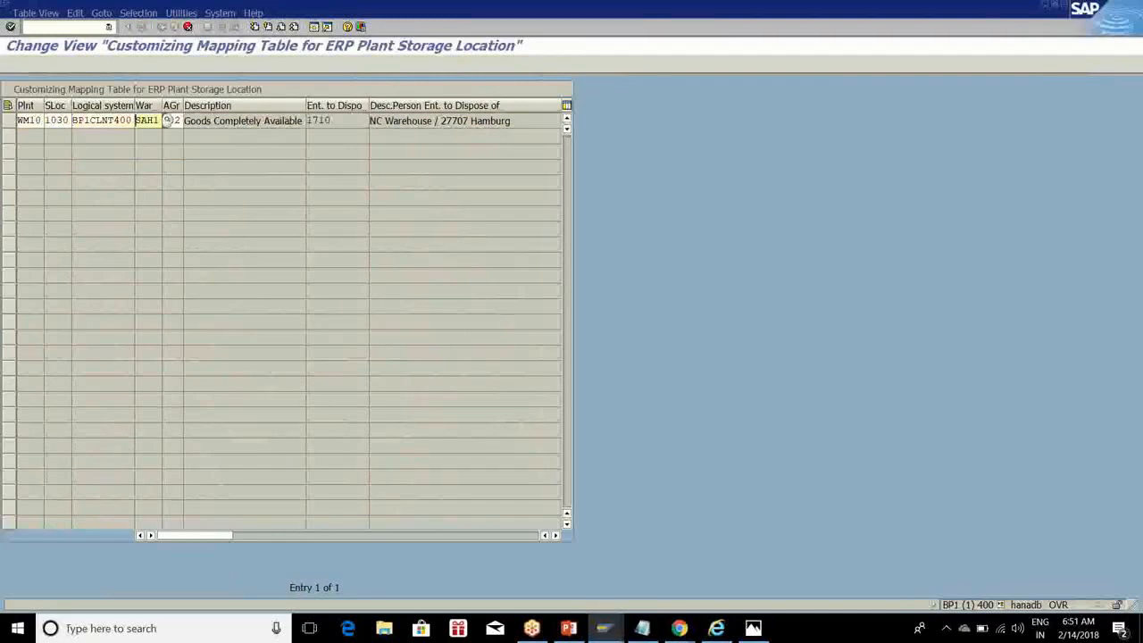
# Assign EWM warehouse WH10 and availability group 001 to the copied mapping entry and confirm it
pyautogui.write('wh10')
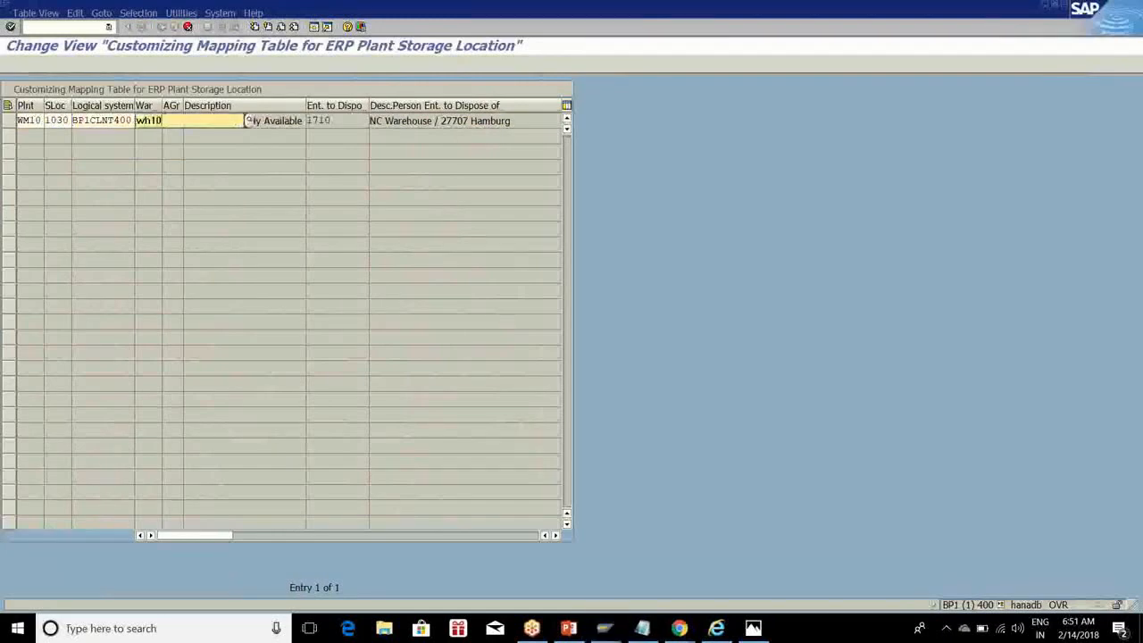
pyautogui.press('Down')
pyautogui.press('Return')
pyautogui.press('Tab')
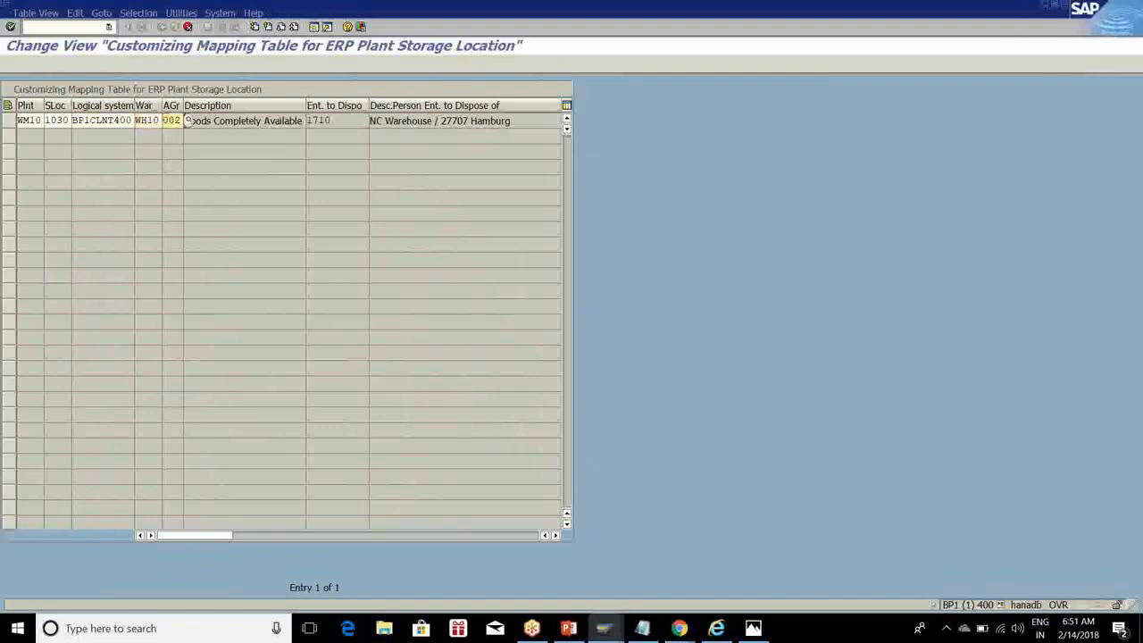
pyautogui.press('Tab')
pyautogui.write('1')
pyautogui.press('Down')
pyautogui.press('Return')
pyautogui.press('Return')
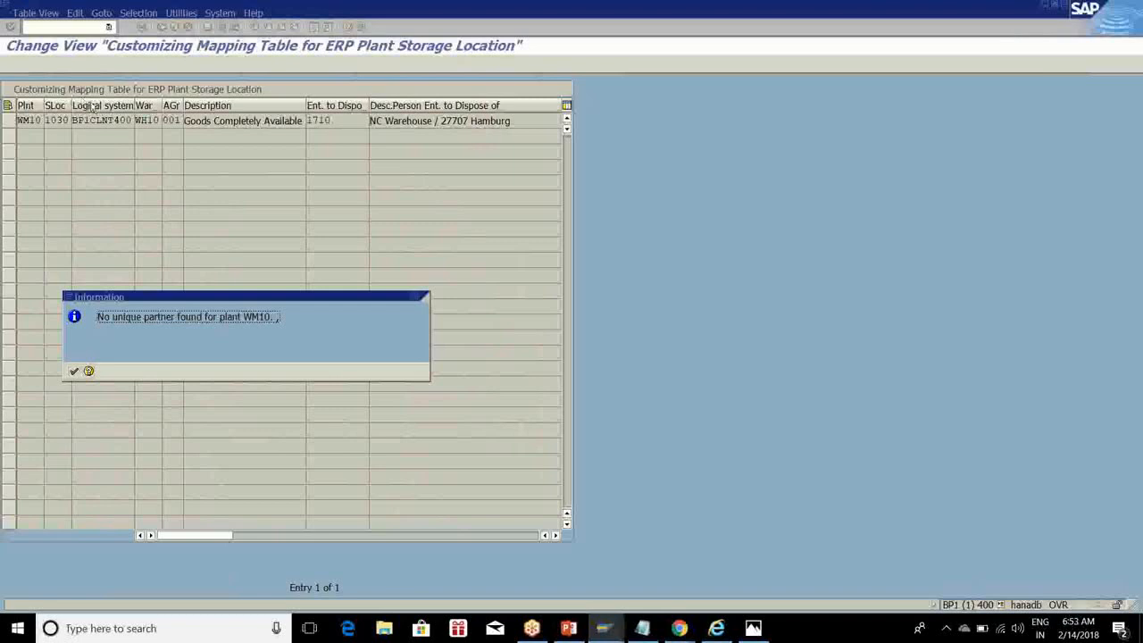
# Close the image viewer, look through the training folder on the desktop and its EWM Set up subfolder, and close the folder window
pyautogui.rightClick(761, 636)
pyautogui.click(744, 596)
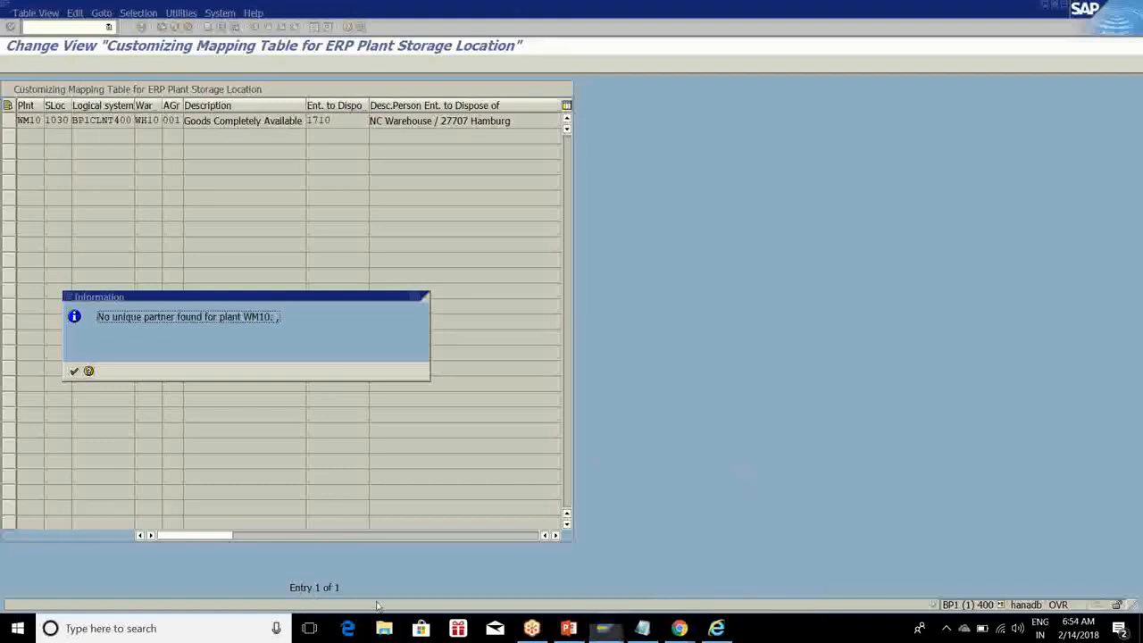
pyautogui.press('super+d')
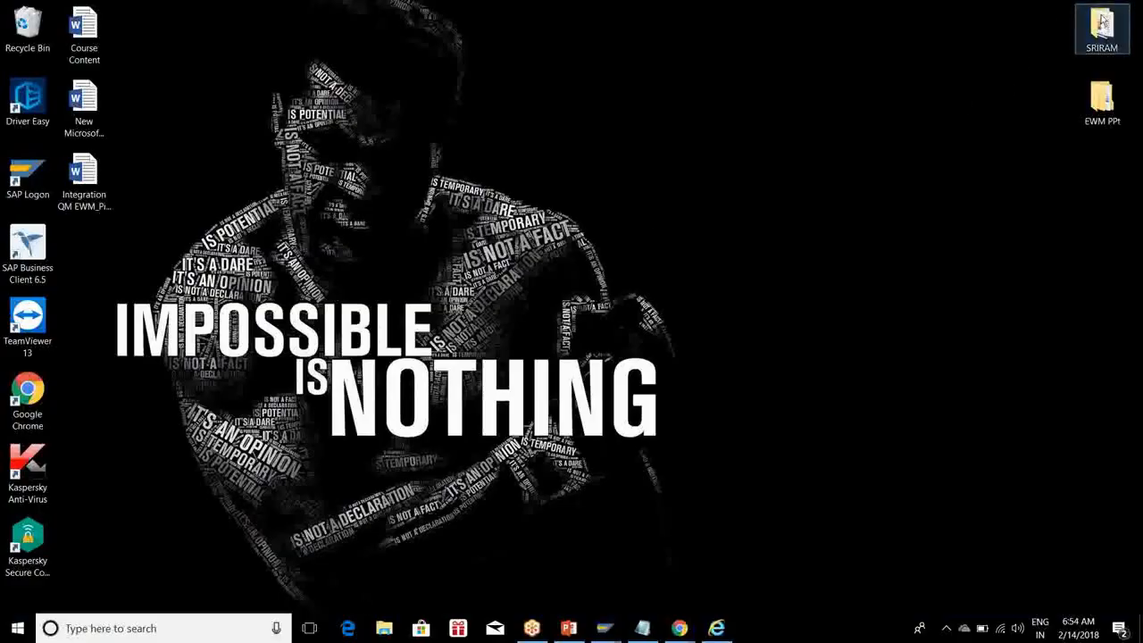
pyautogui.doubleClick(1102, 22)
pyautogui.moveTo(300, 184); pyautogui.dragTo(328, 168)
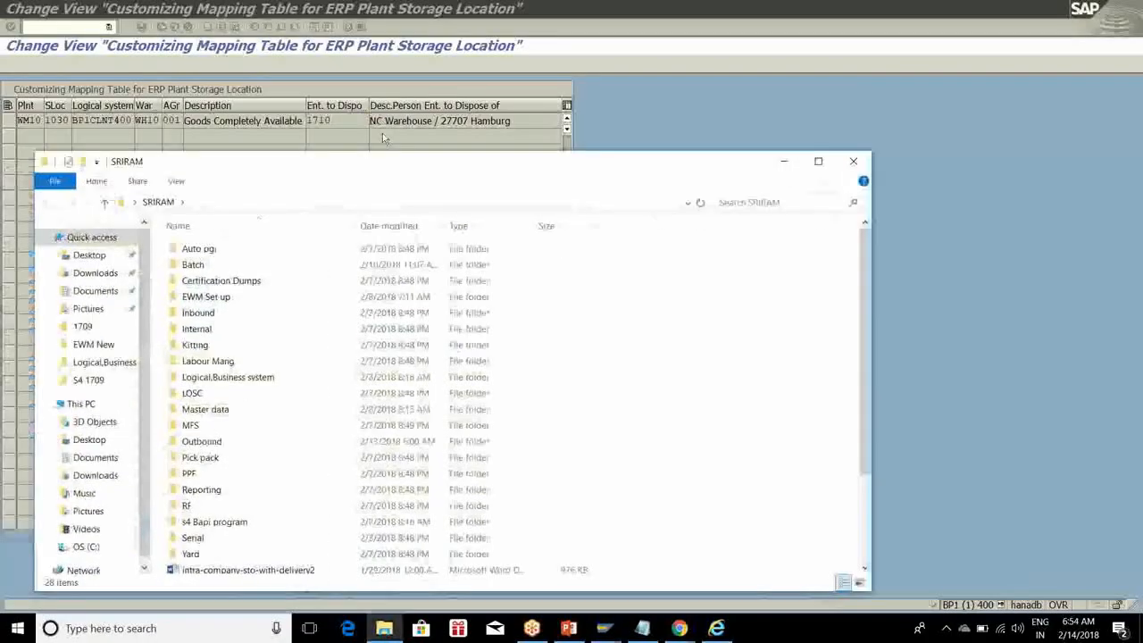
pyautogui.moveTo(383, 137); pyautogui.dragTo(461, 86)
pyautogui.scroll(-3, 310, 407)
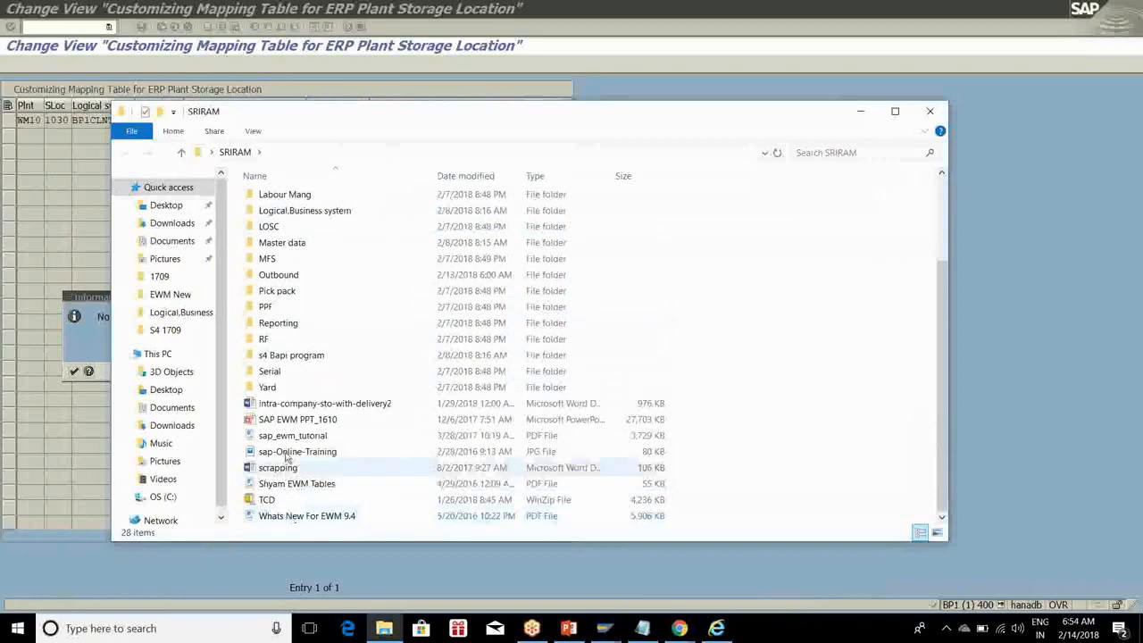
pyautogui.scroll(3, 287, 464)
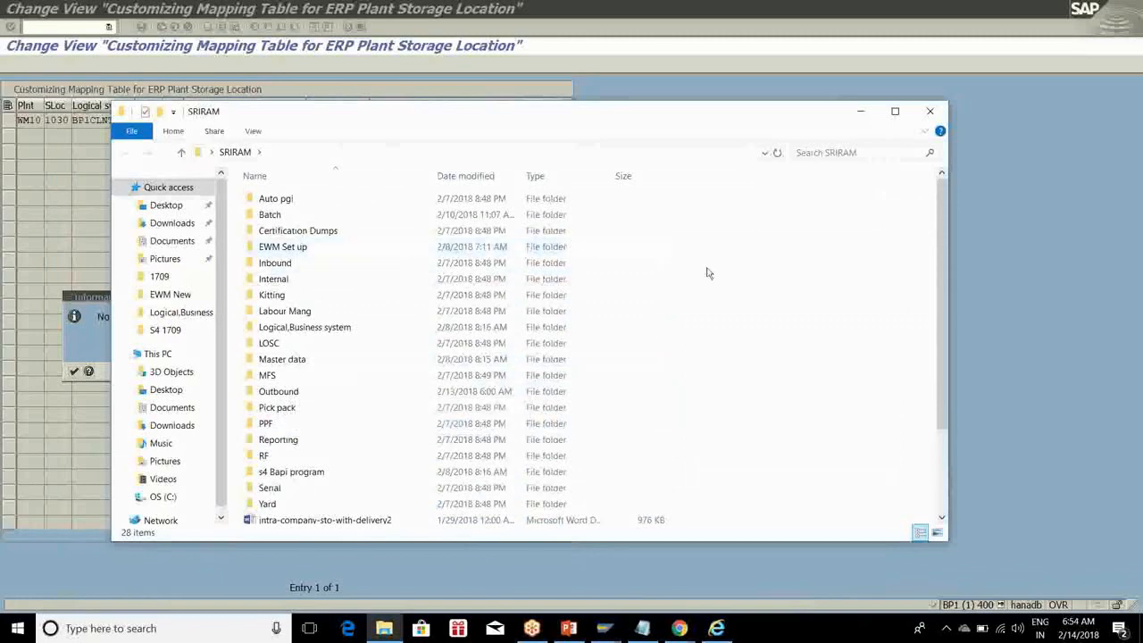
pyautogui.click(352, 253)
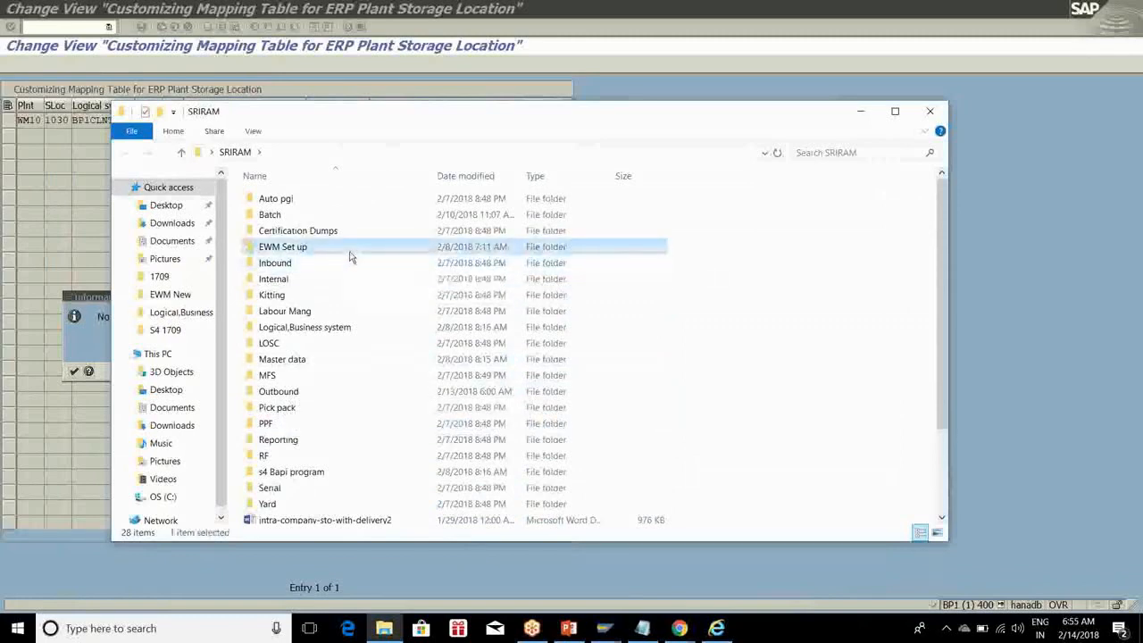
pyautogui.doubleClick(351, 256)
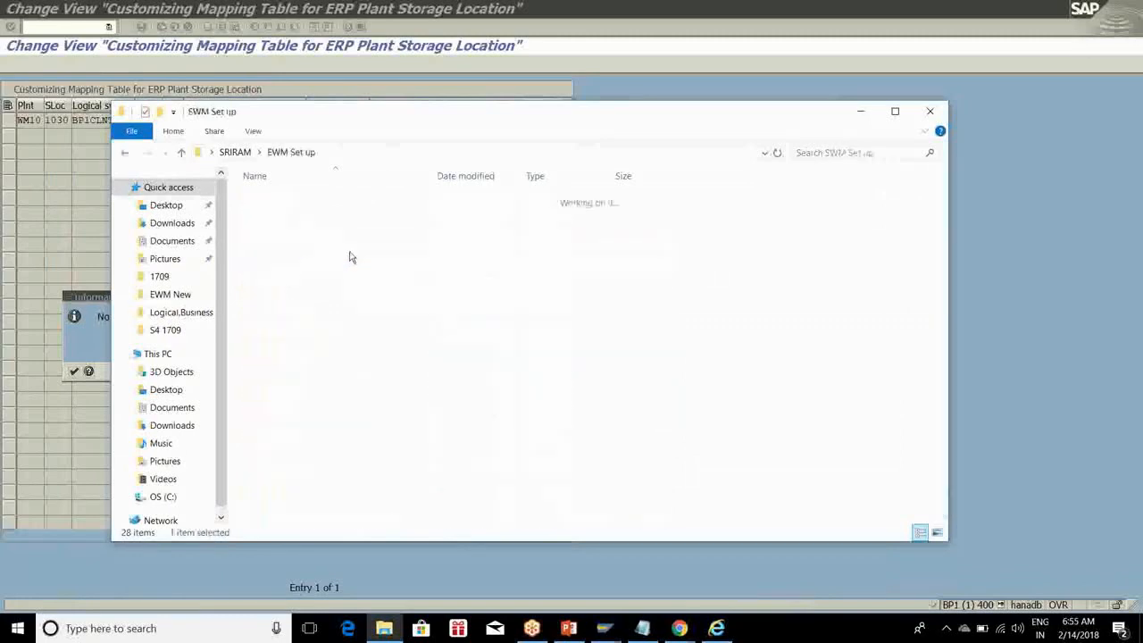
pyautogui.click(237, 153)
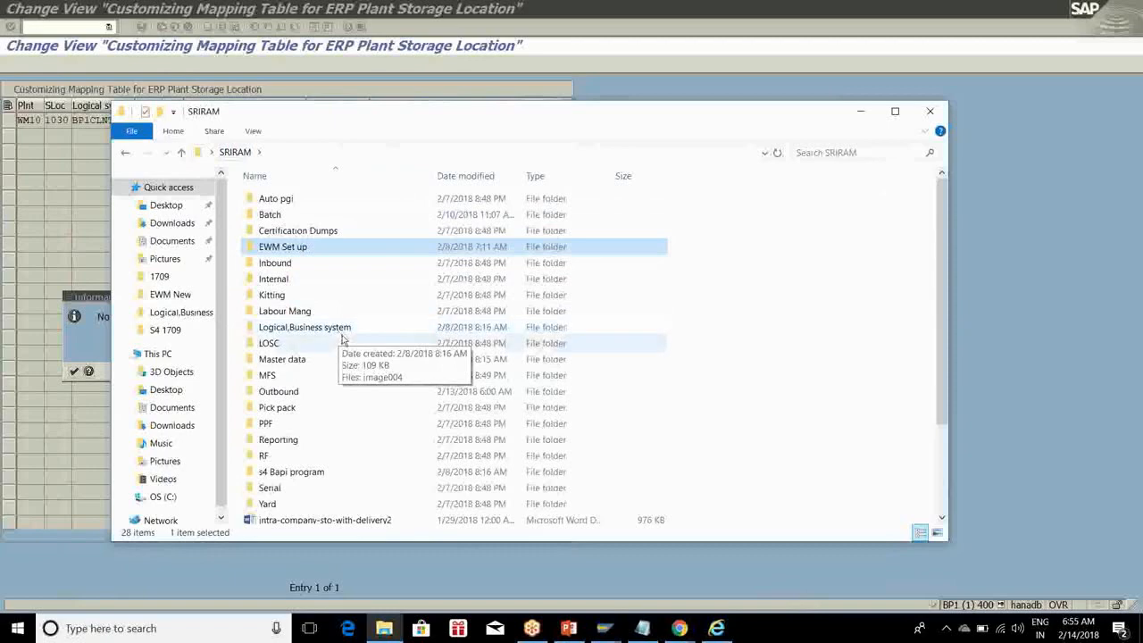
pyautogui.moveTo(700, 123); pyautogui.dragTo(531, 131)
pyautogui.click(771, 116)
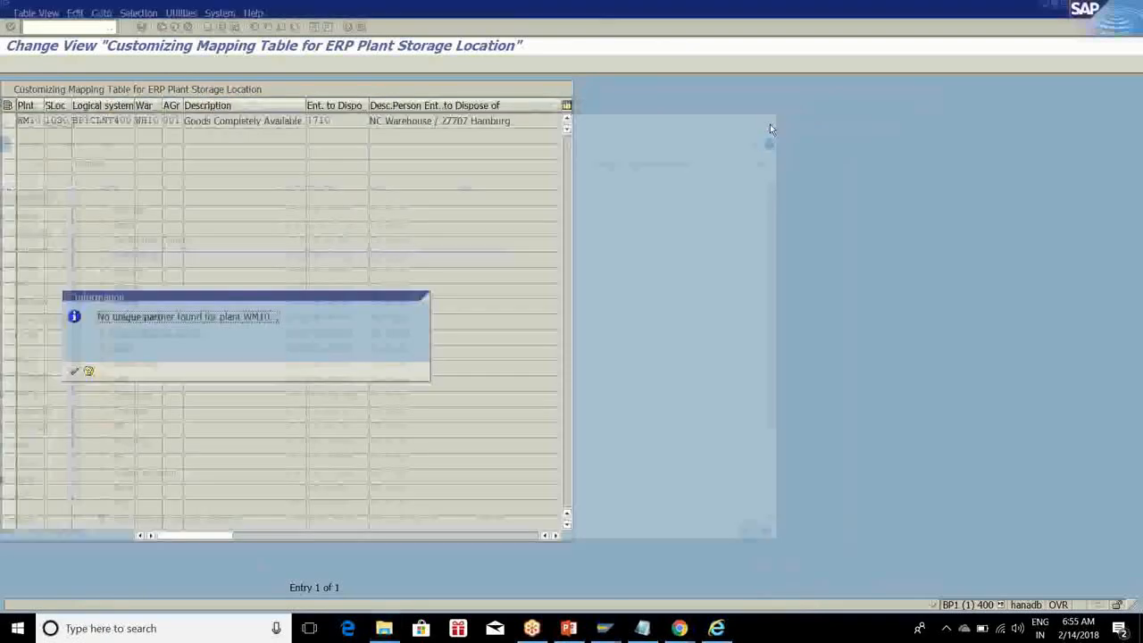
# Delete the new plant WM10 mapping entry and leave the storage location mapping table without saving to a customizing request
pyautogui.click(73, 372)
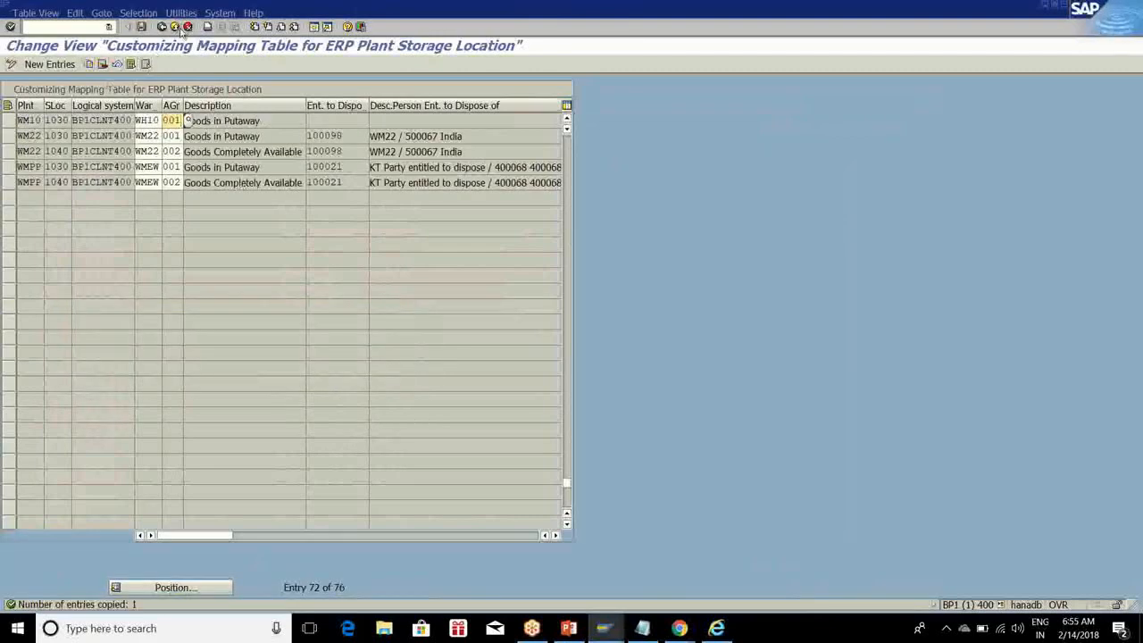
pyautogui.click(7, 120)
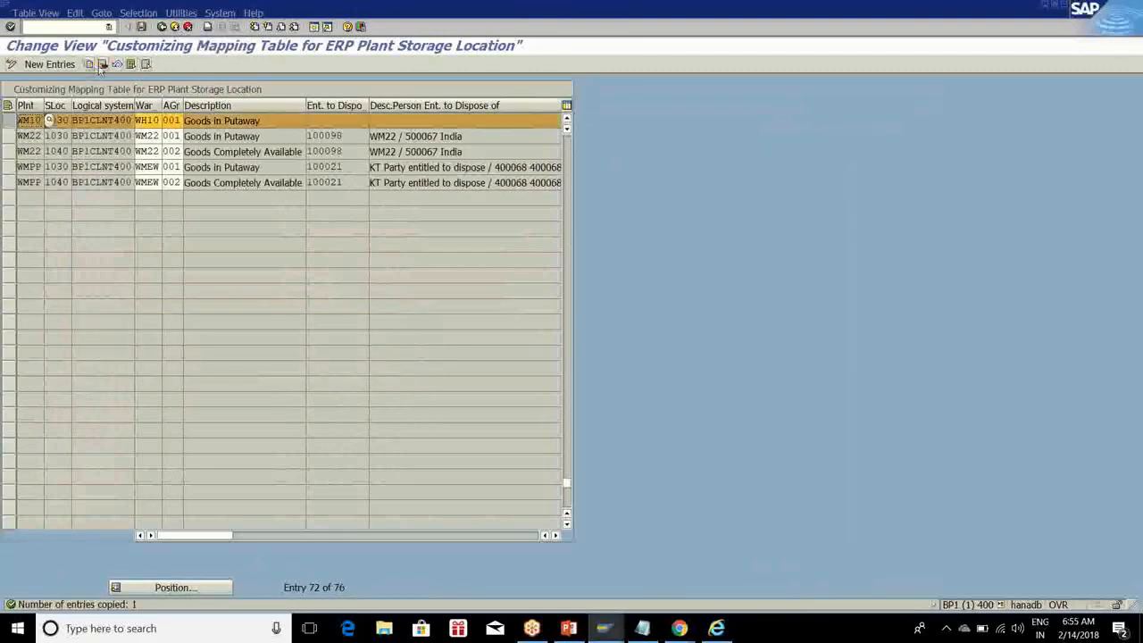
pyautogui.click(103, 65)
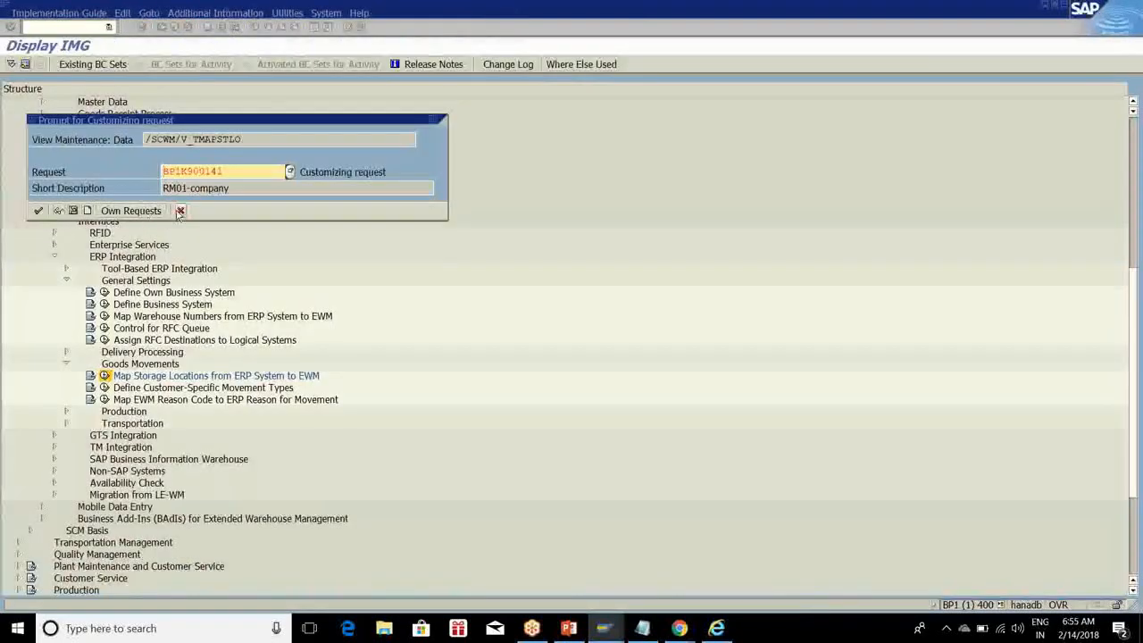
pyautogui.click(180, 212)
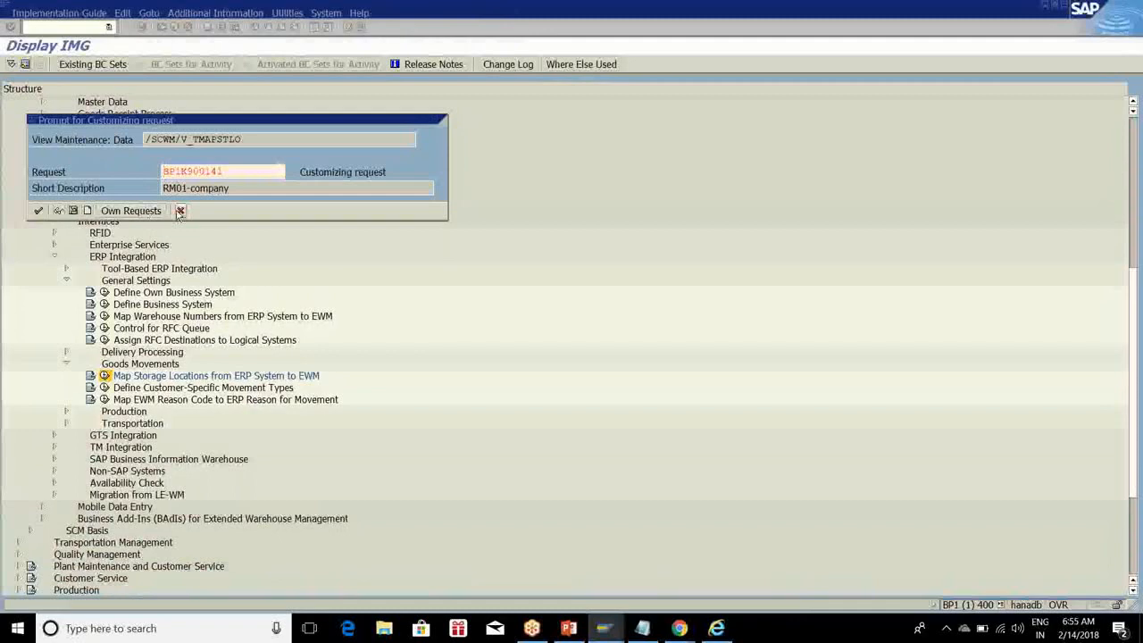
pyautogui.click(179, 211)
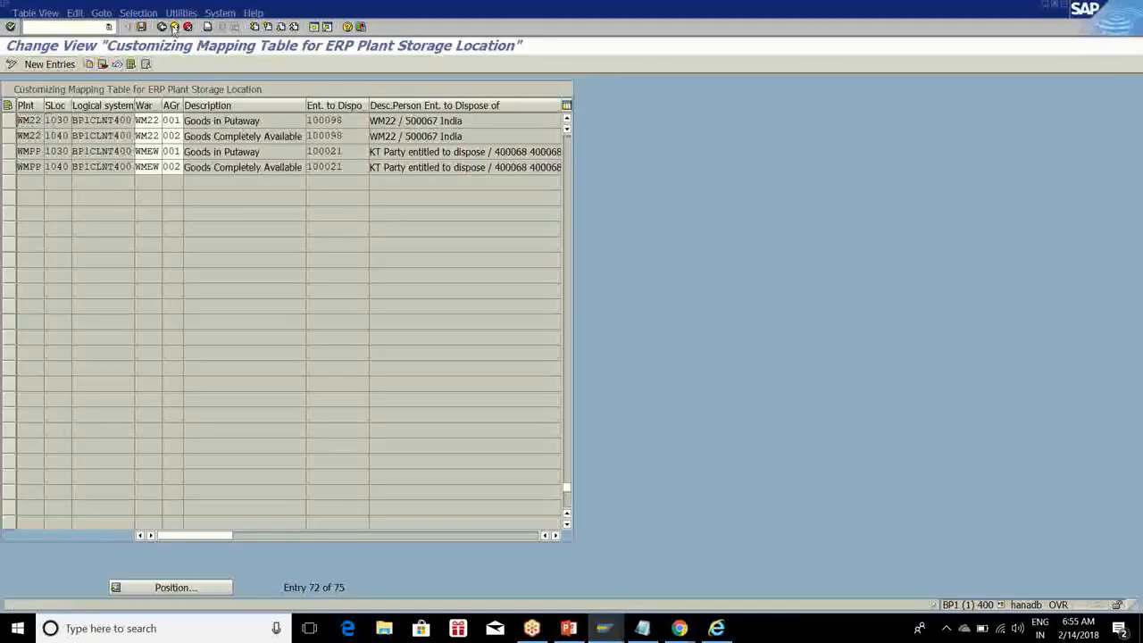
pyautogui.click(175, 27)
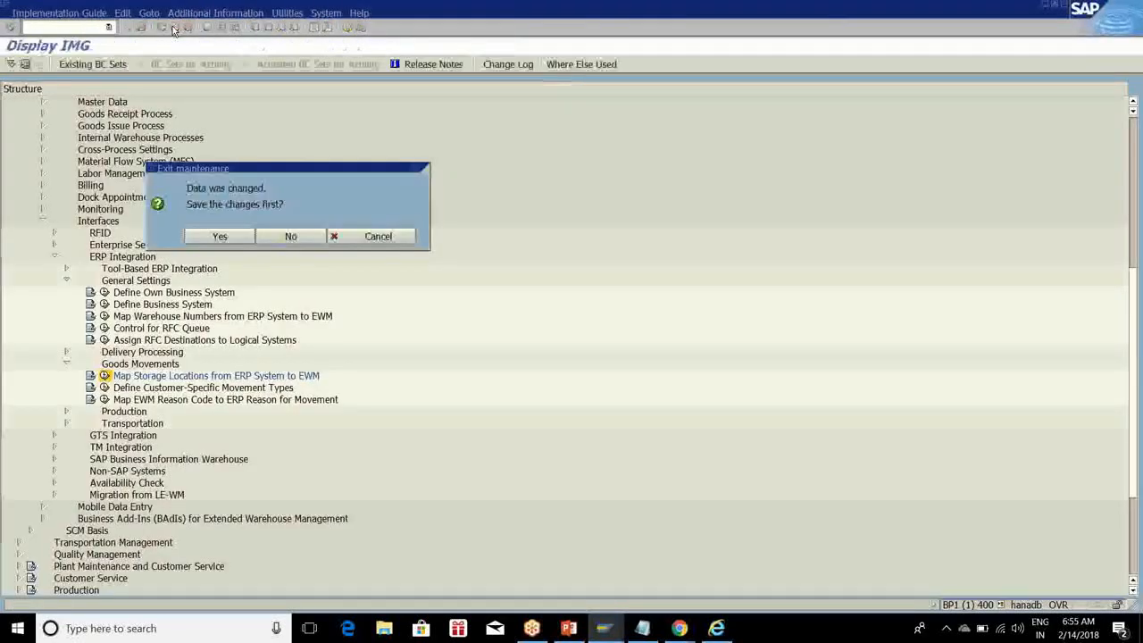
pyautogui.click(292, 236)
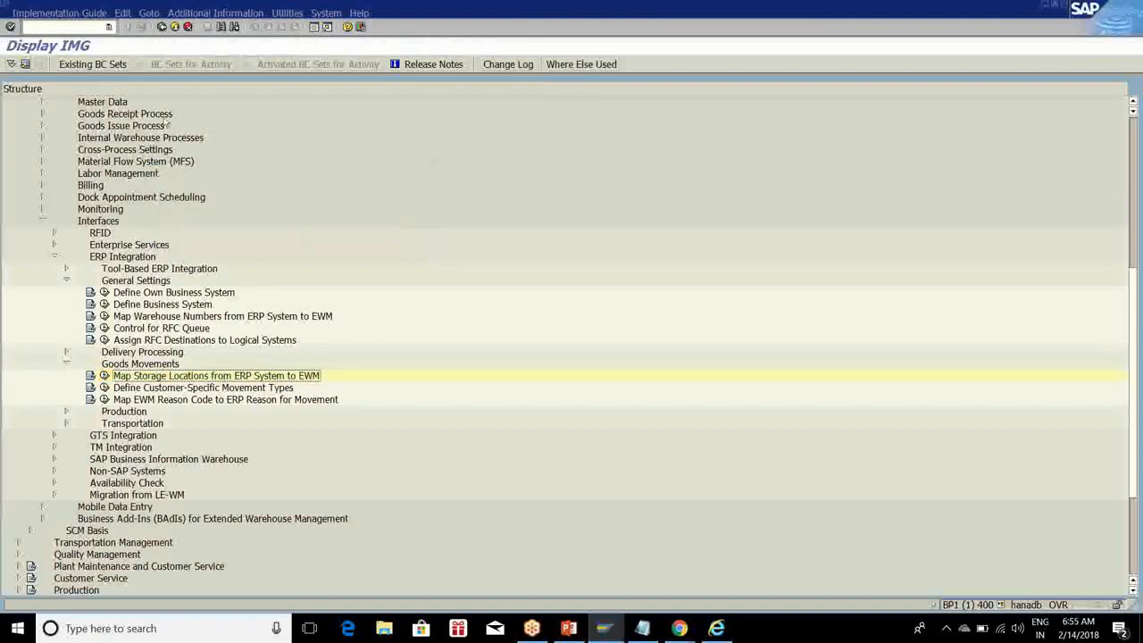
# Start the business partner transaction BP in place of the IMG
pyautogui.click(55, 30)
pyautogui.write('/nbp')
pyautogui.press('Return')
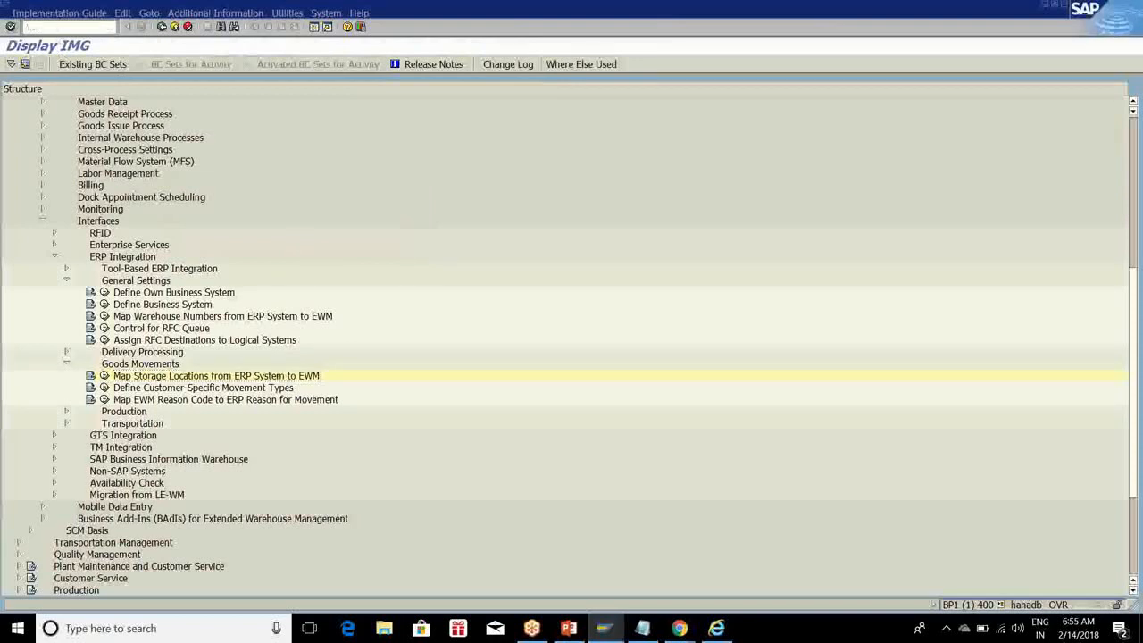